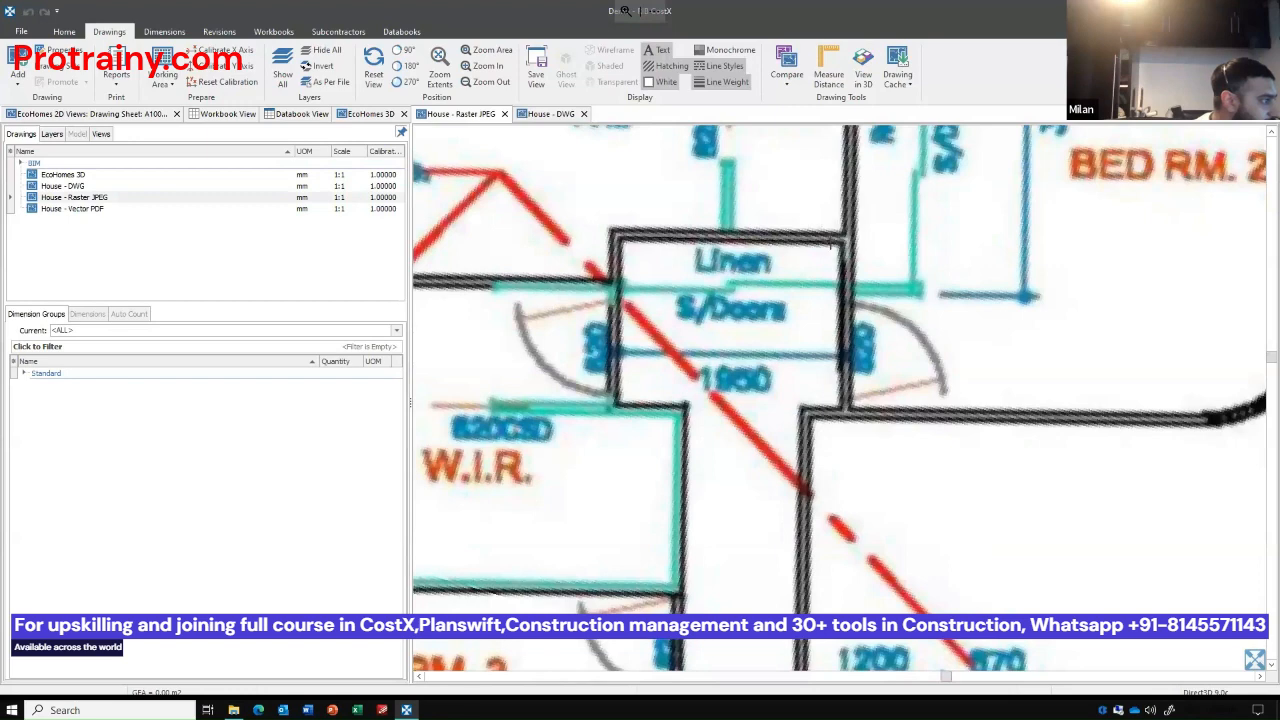
Switch to the EcoHomes 3D drawing, review the file types supported when adding a drawing, and cancel without adding anything.
scroll(824, 240, up, 1)
scroll(843, 277, down, 2)
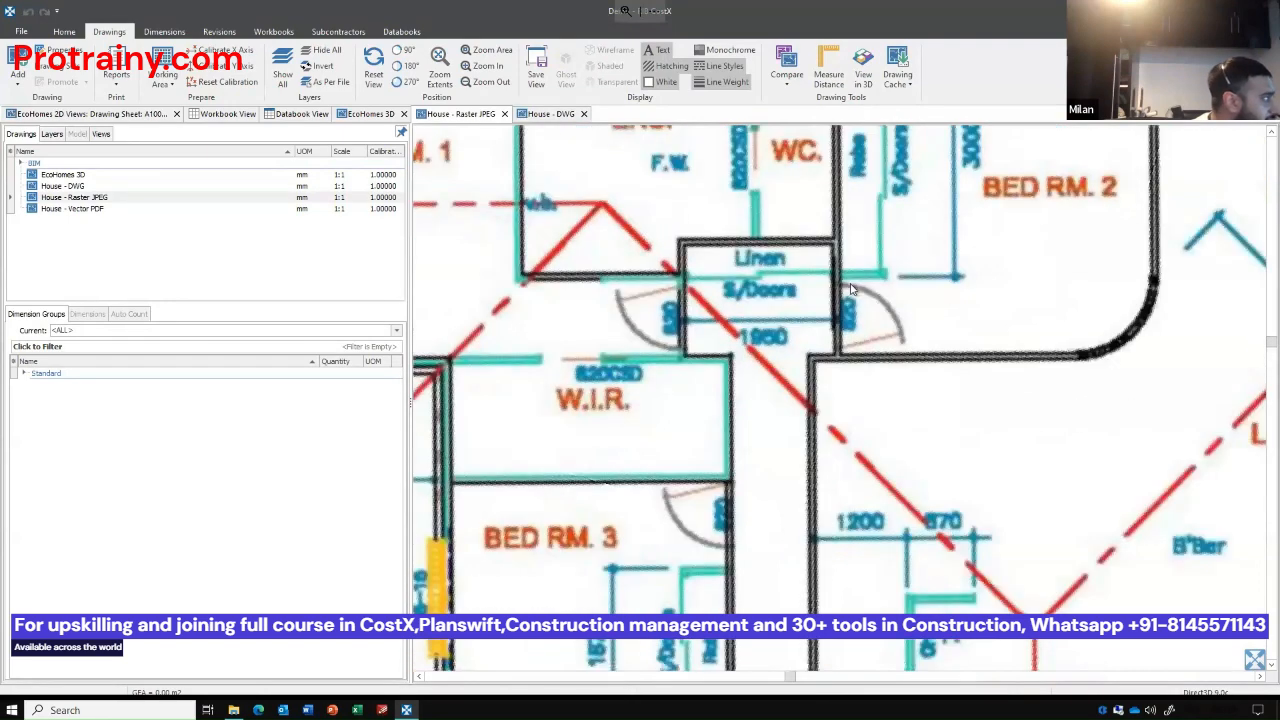
click(370, 114)
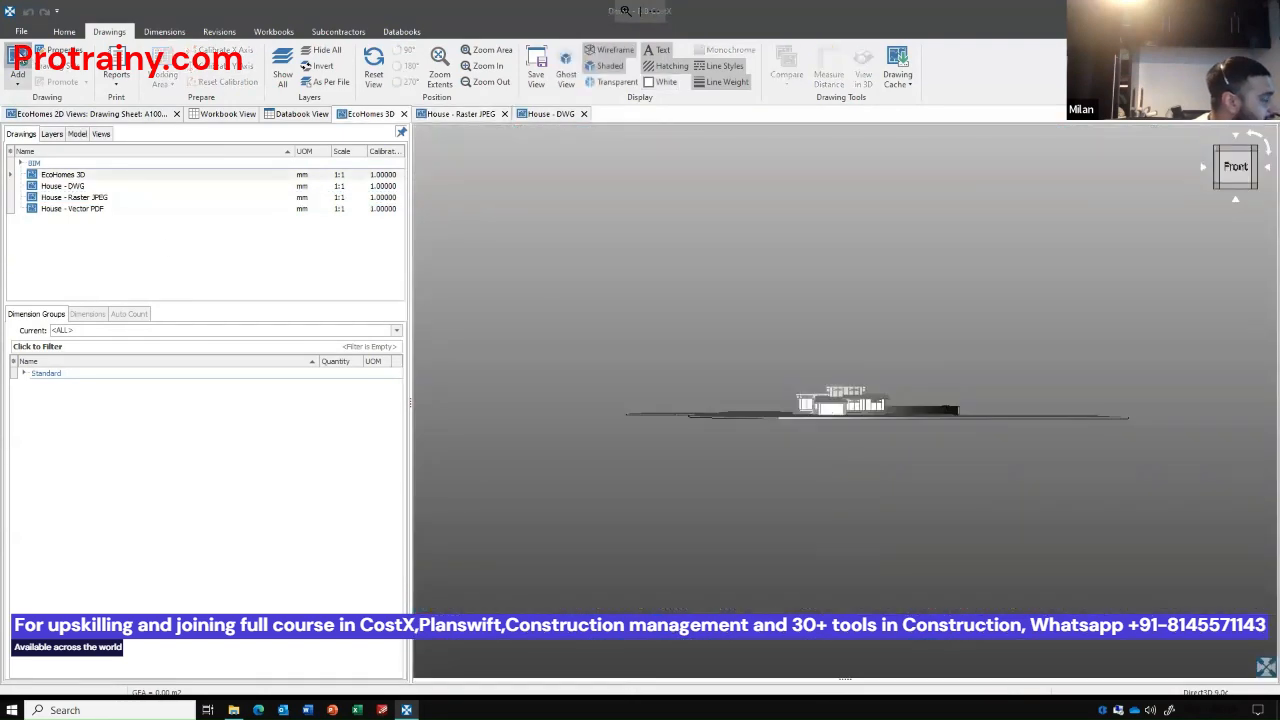
click(18, 70)
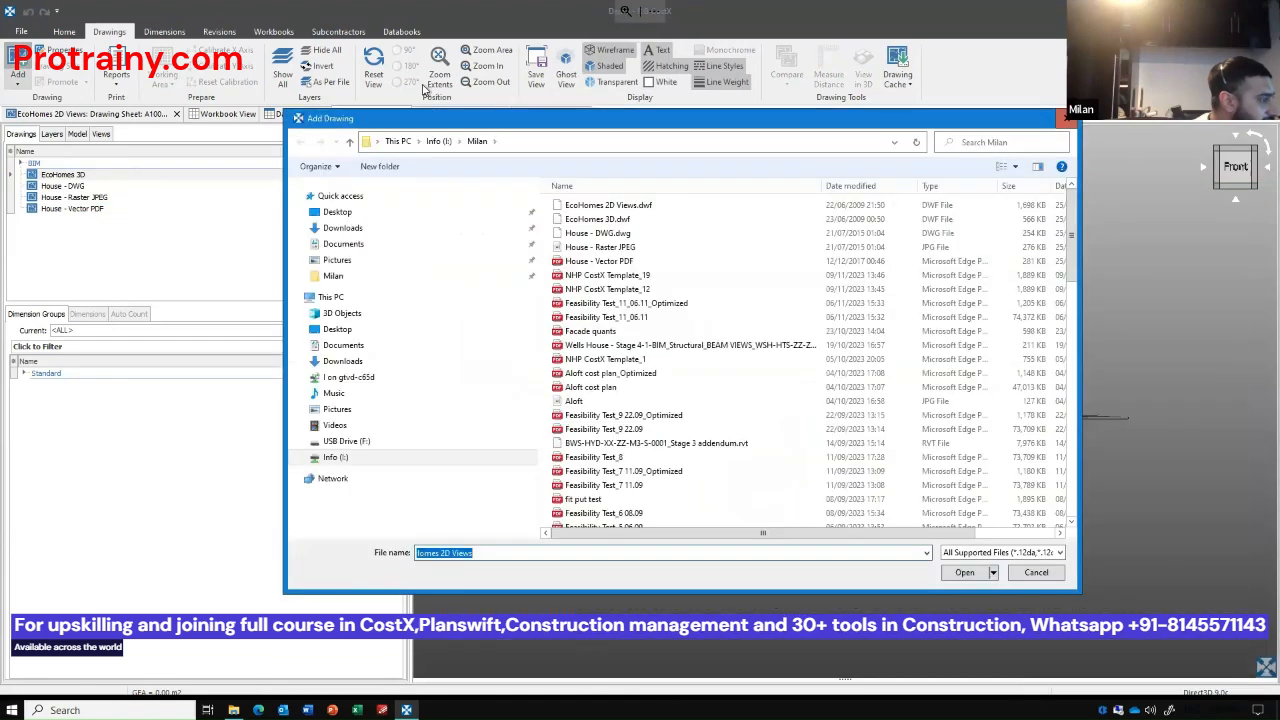
click(960, 513)
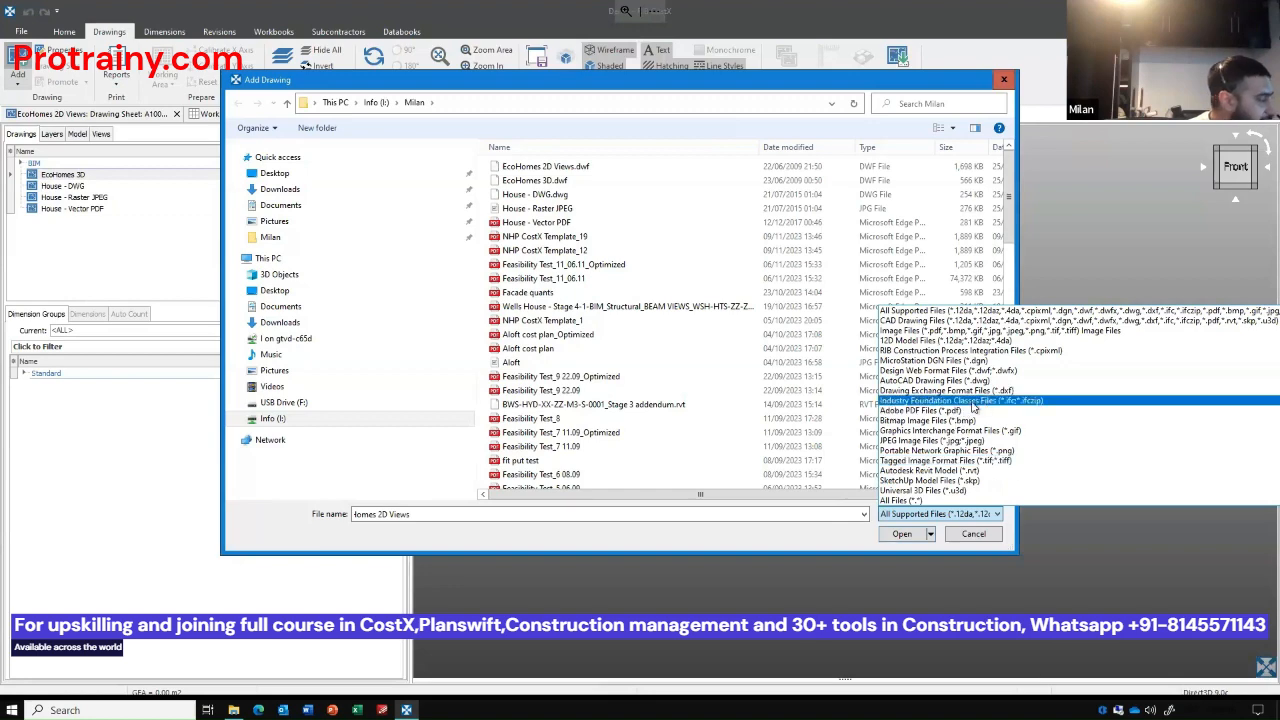
click(790, 543)
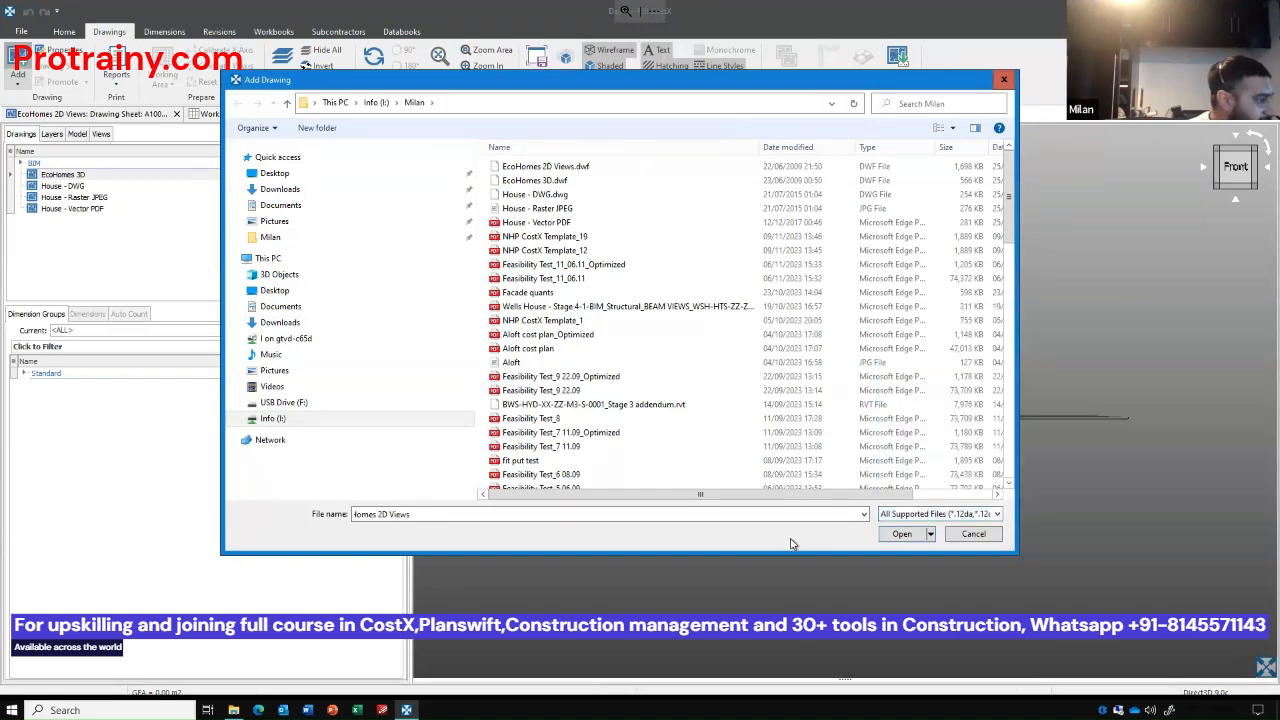
click(975, 537)
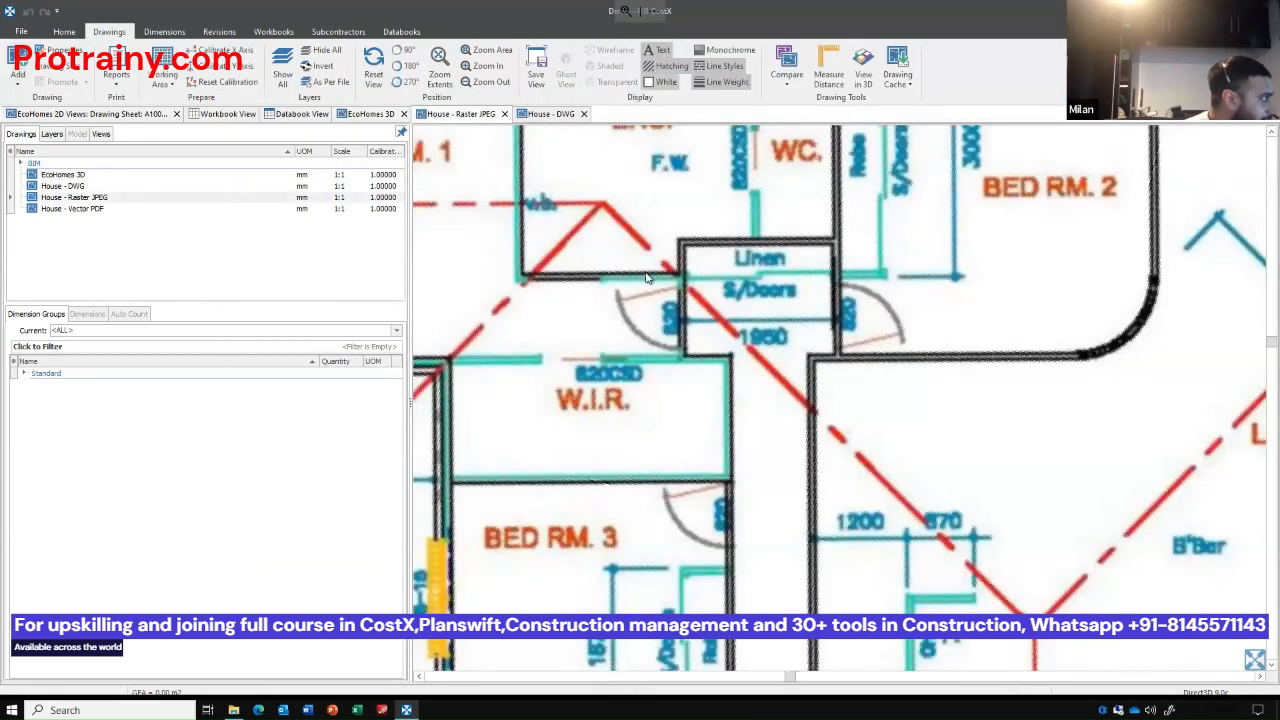
Calibrate the House - Raster JPEG drawing's X axis to 3620 mm along the dimension above Bed Rm. 1, applying the factor to Y.
scroll(646, 278, down, 2)
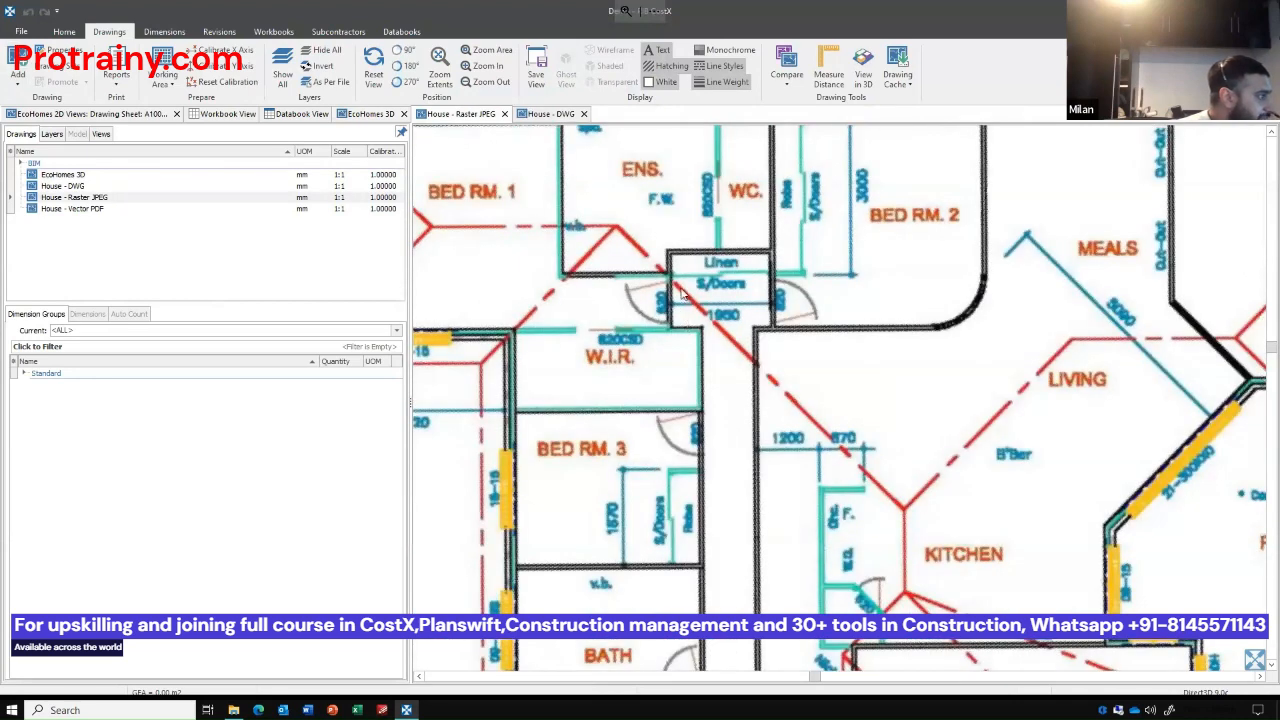
scroll(682, 290, down, 2)
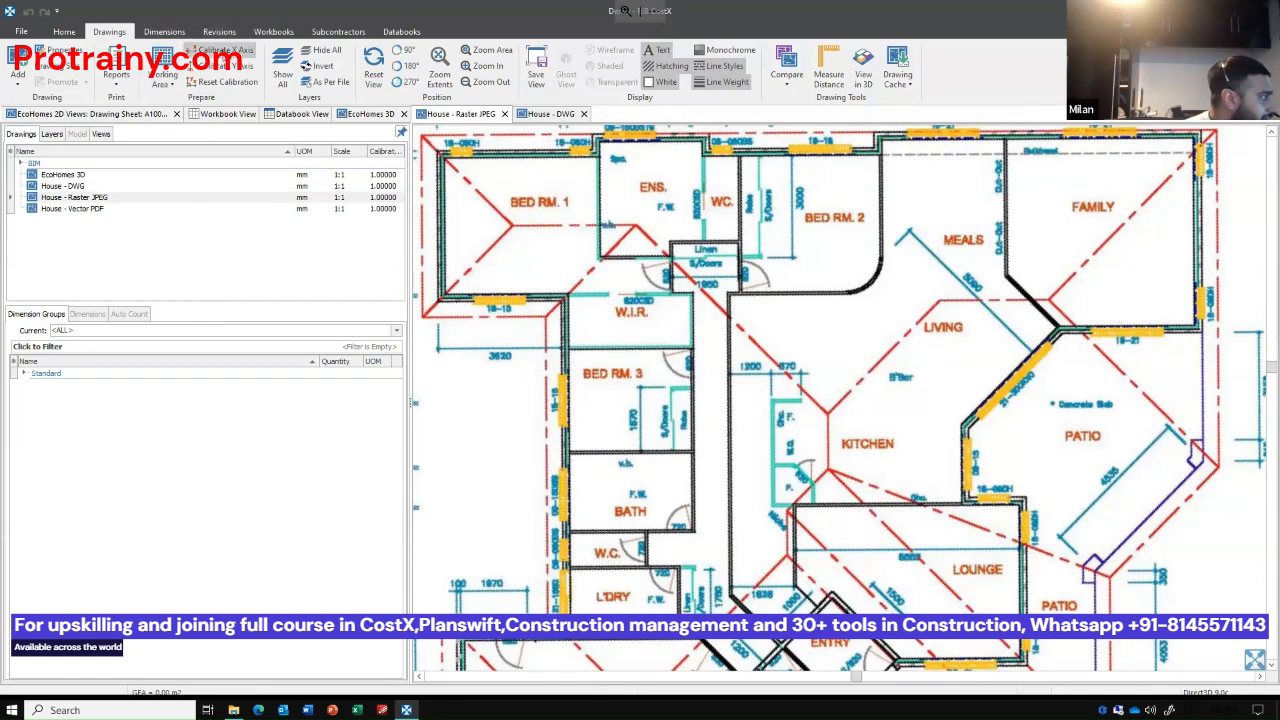
scroll(570, 318, down, 2)
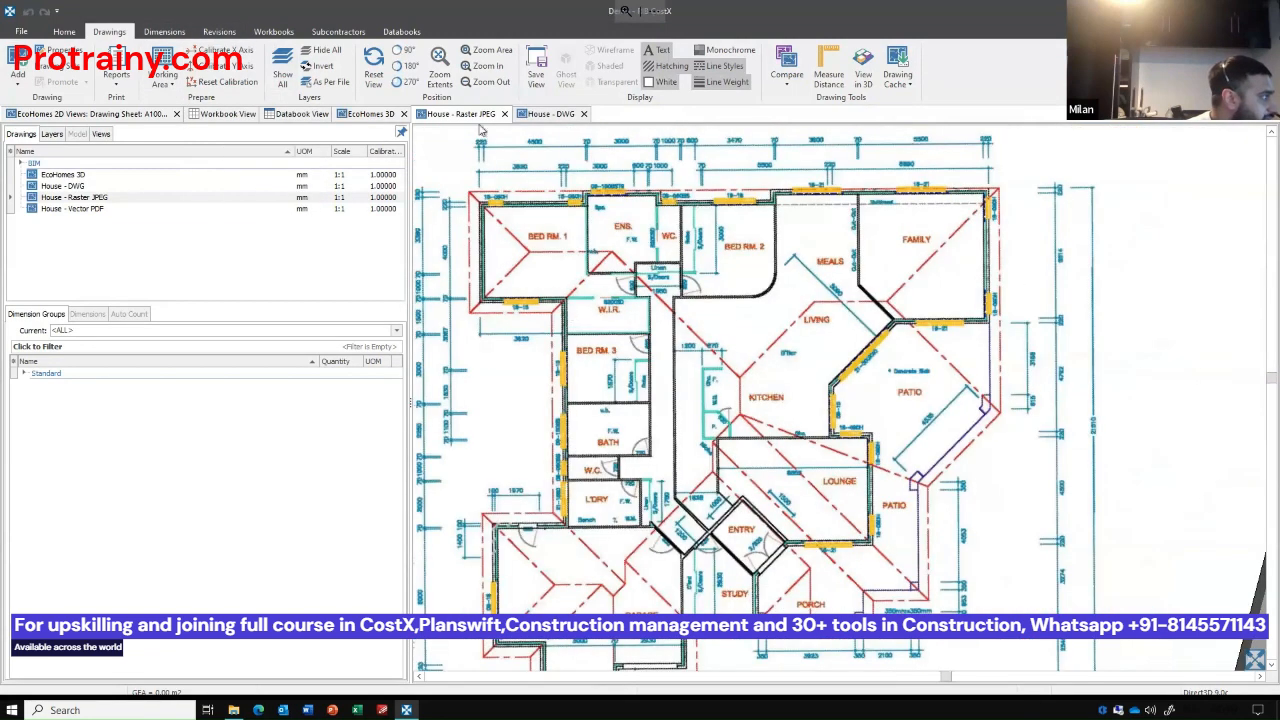
scroll(487, 175, up, 5)
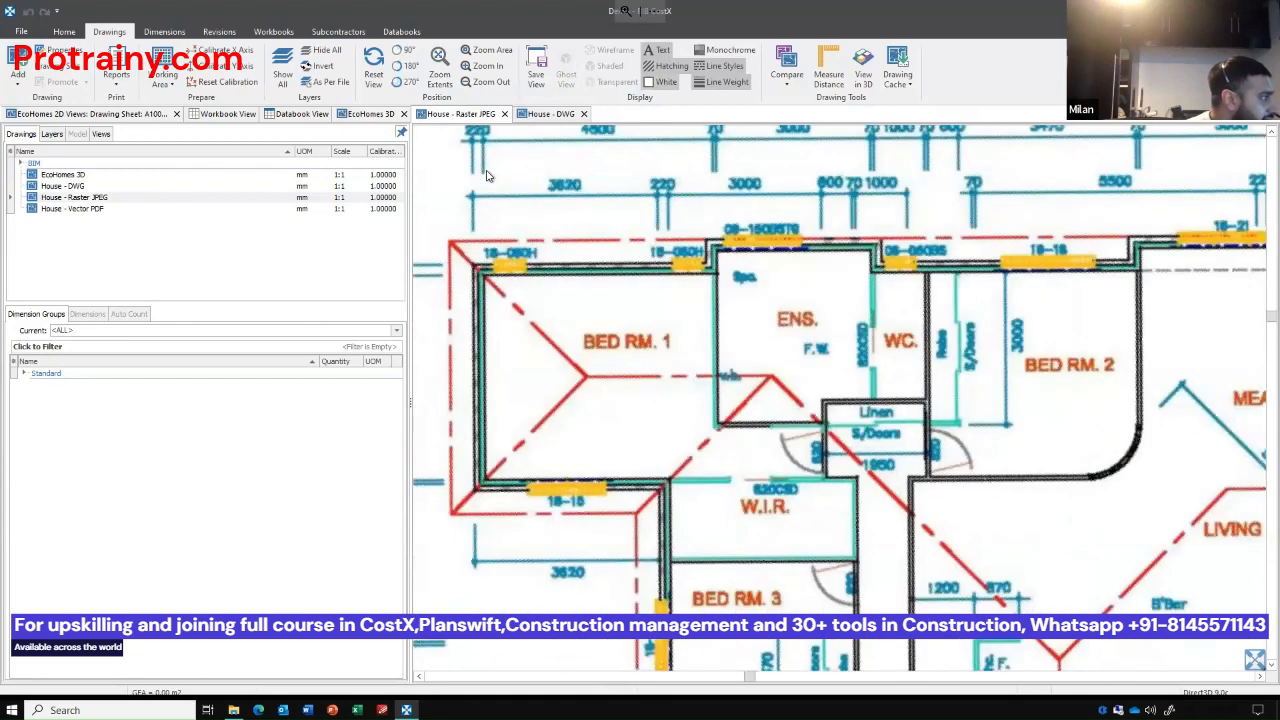
click(230, 50)
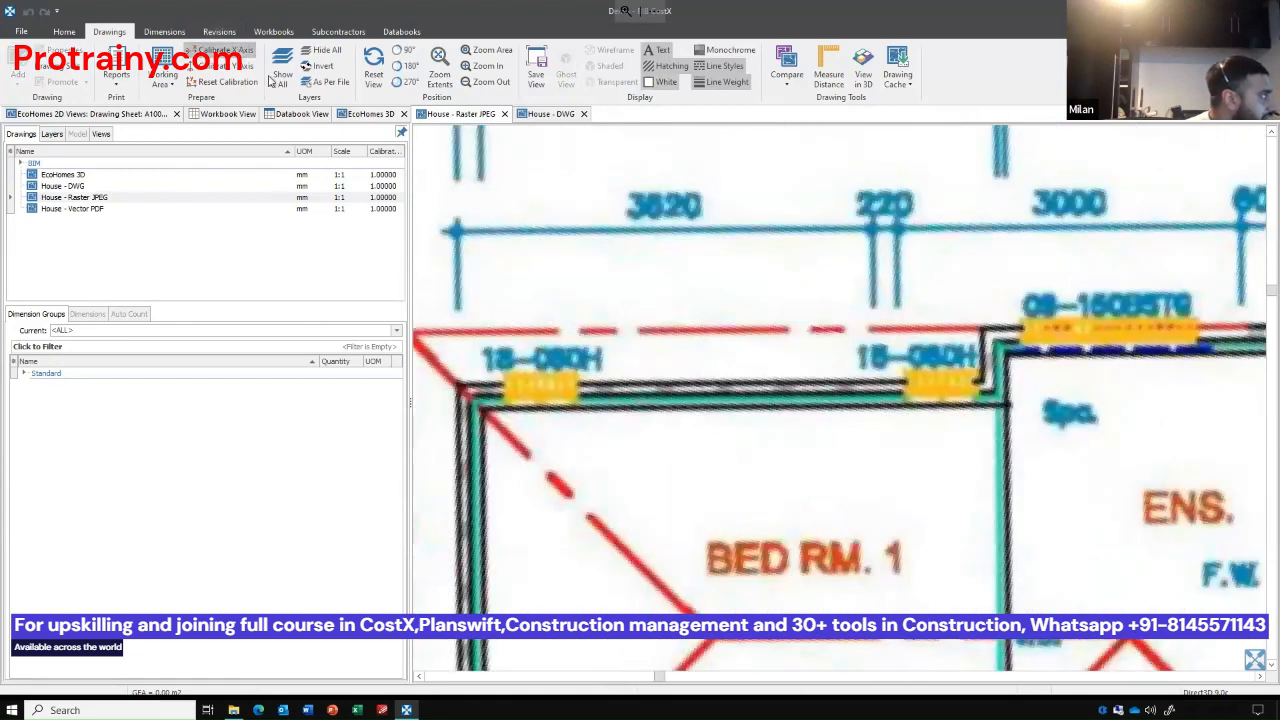
click(457, 263)
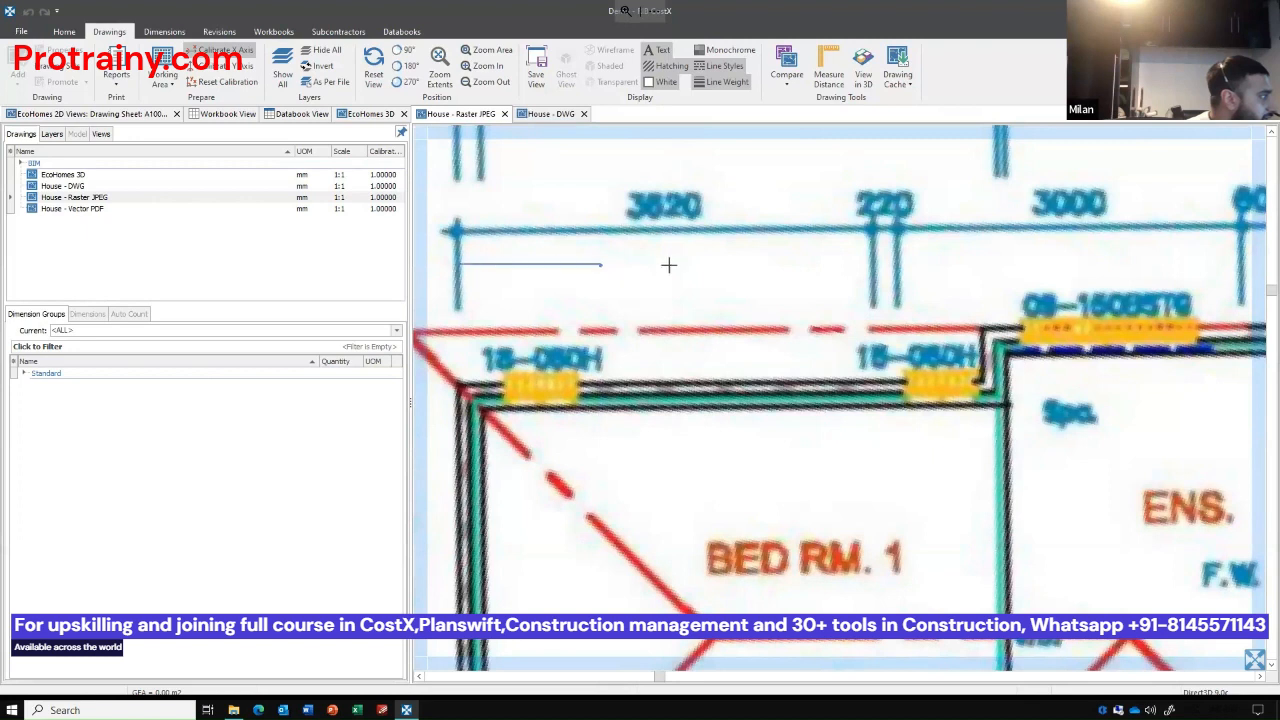
click(871, 268)
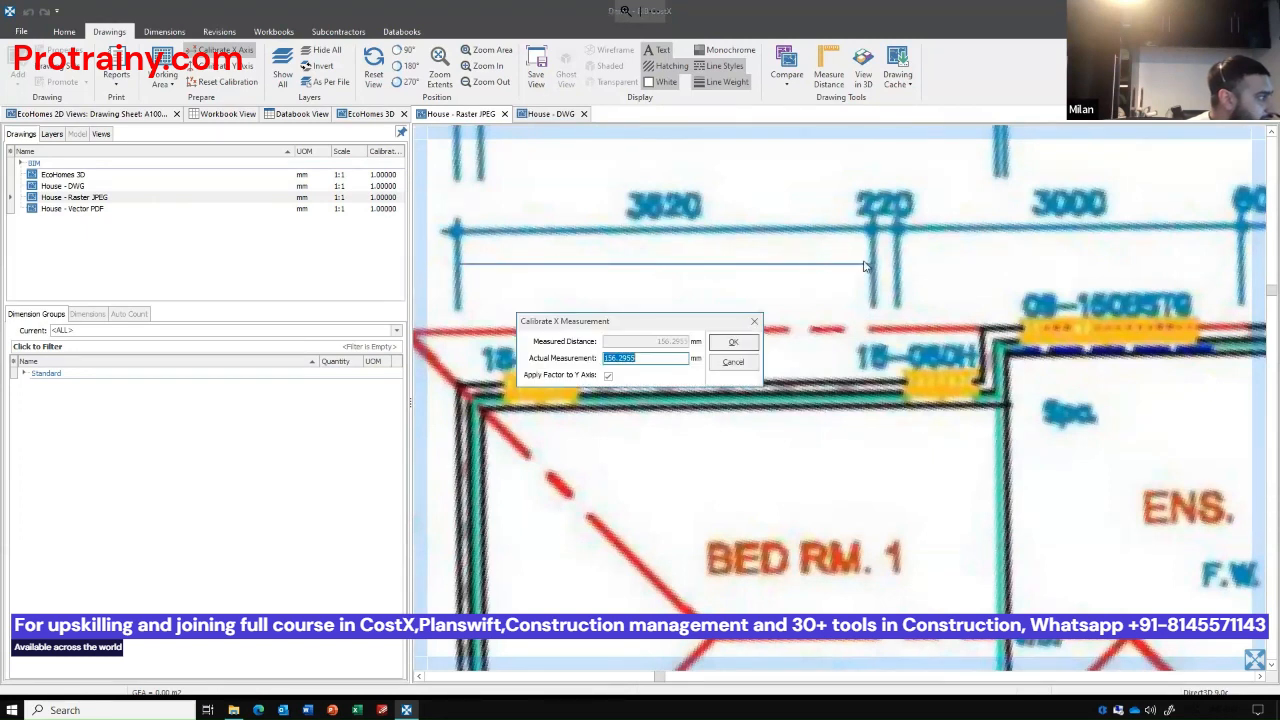
text(3620)
key(Return)
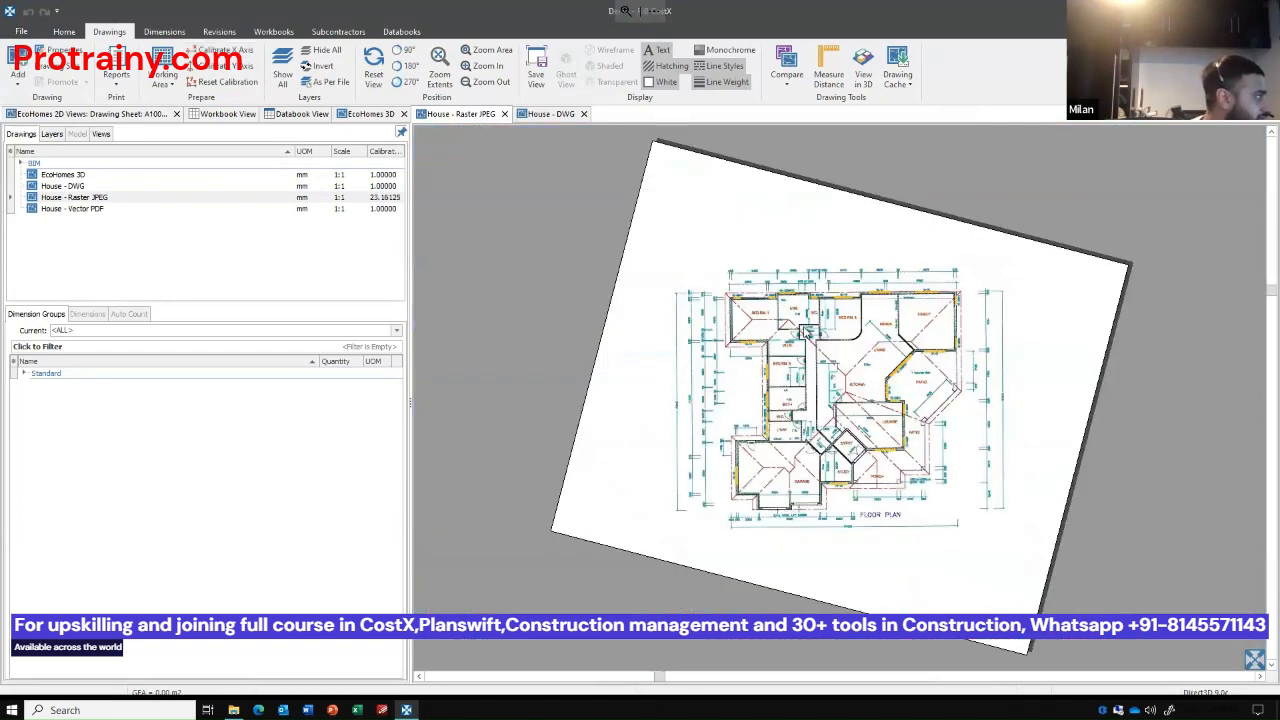
Measure the distance along the 3620 dimension above Bed Rm. 1 to check the raster drawing's calibration.
scroll(808, 334, up, 3)
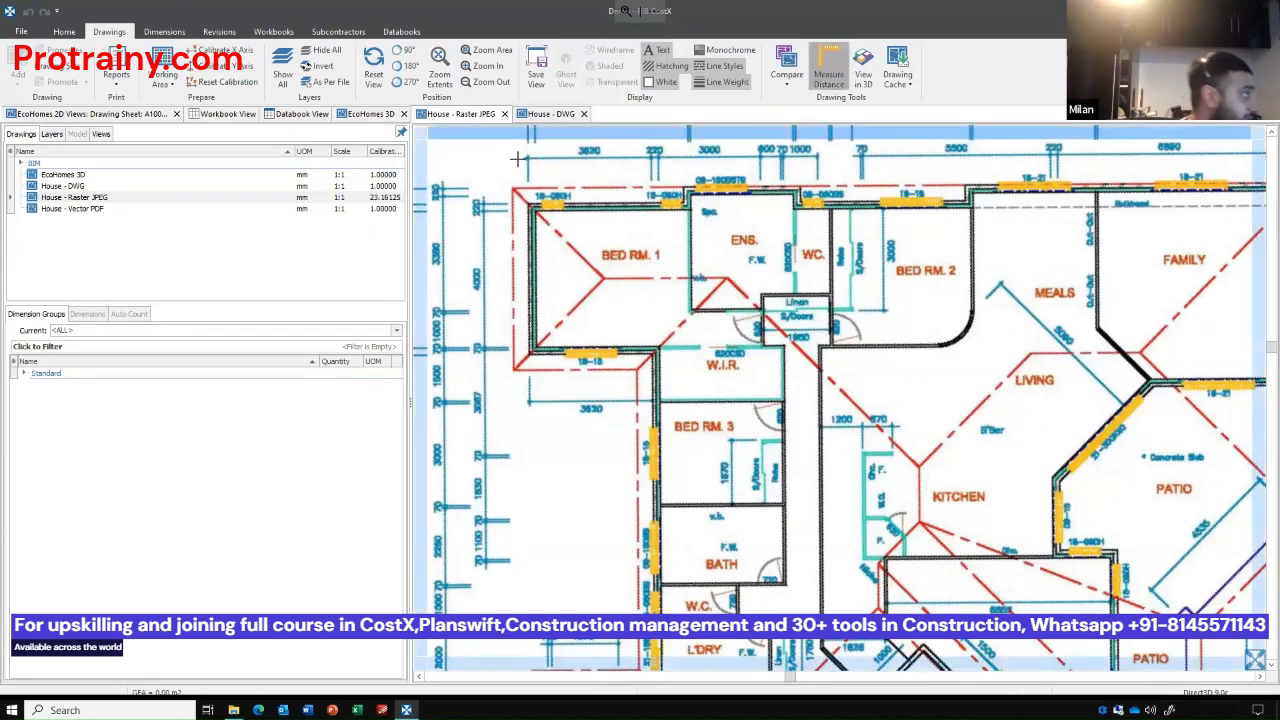
scroll(520, 156, up, 1)
scroll(544, 220, up, 1)
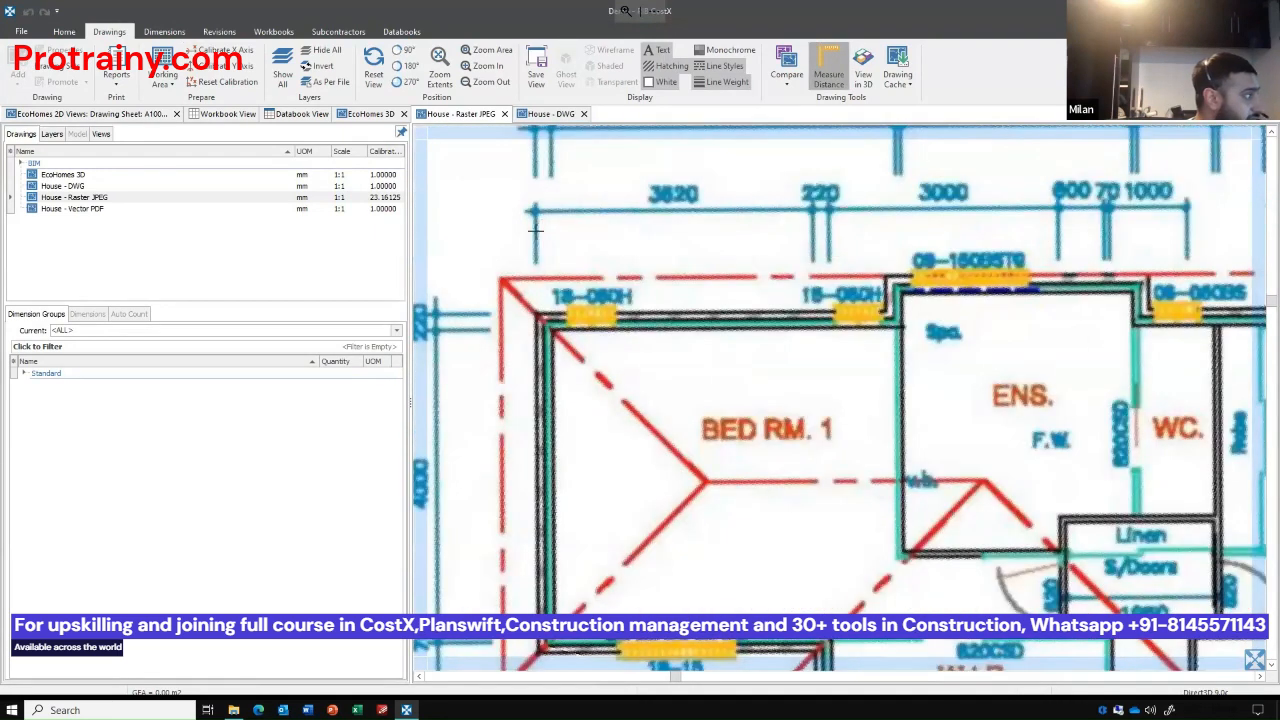
click(538, 229)
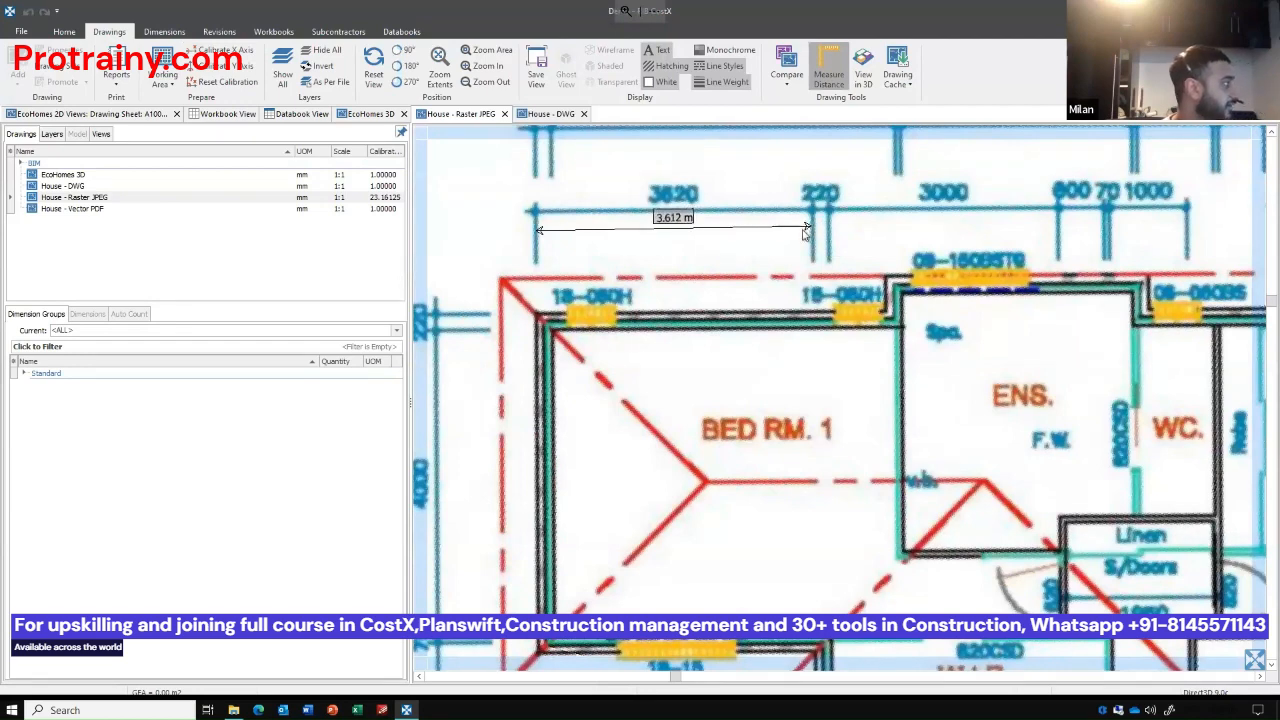
key(Escape)
Open the House - Vector PDF drawing and hide its dark grey, red and blue line layers and its blue fills.
double_click(110, 208)
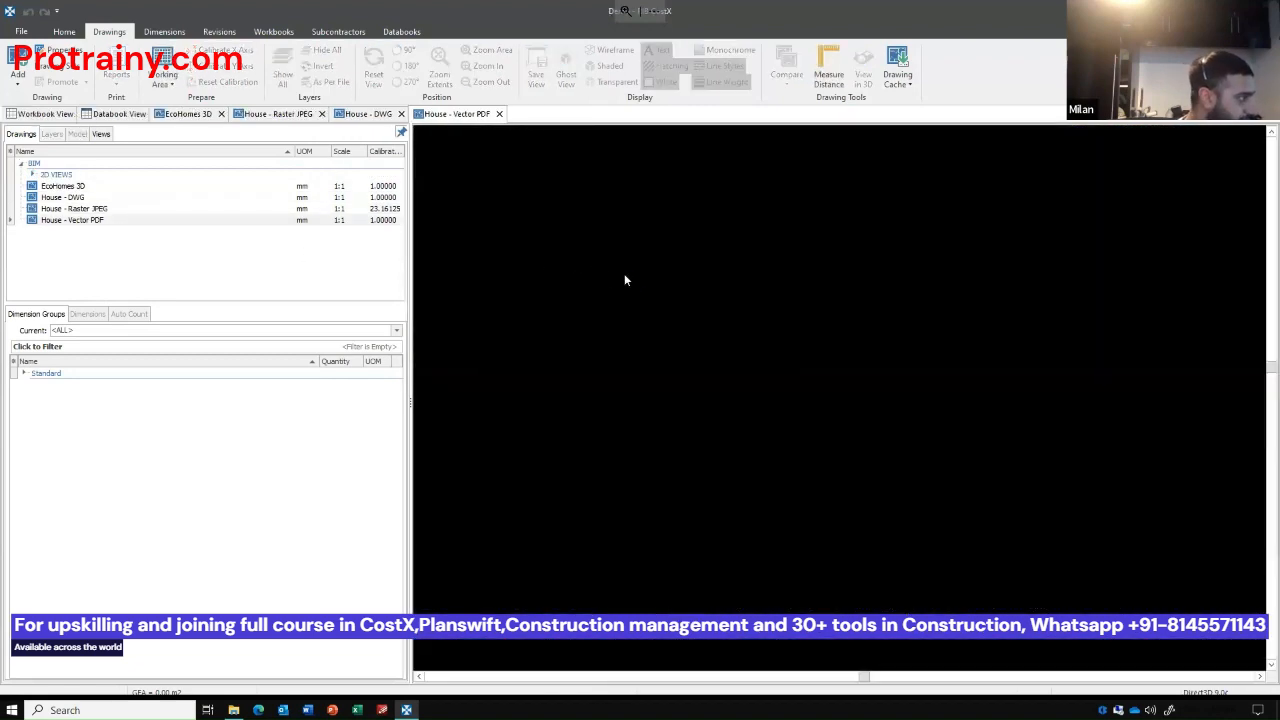
scroll(937, 366, up, 3)
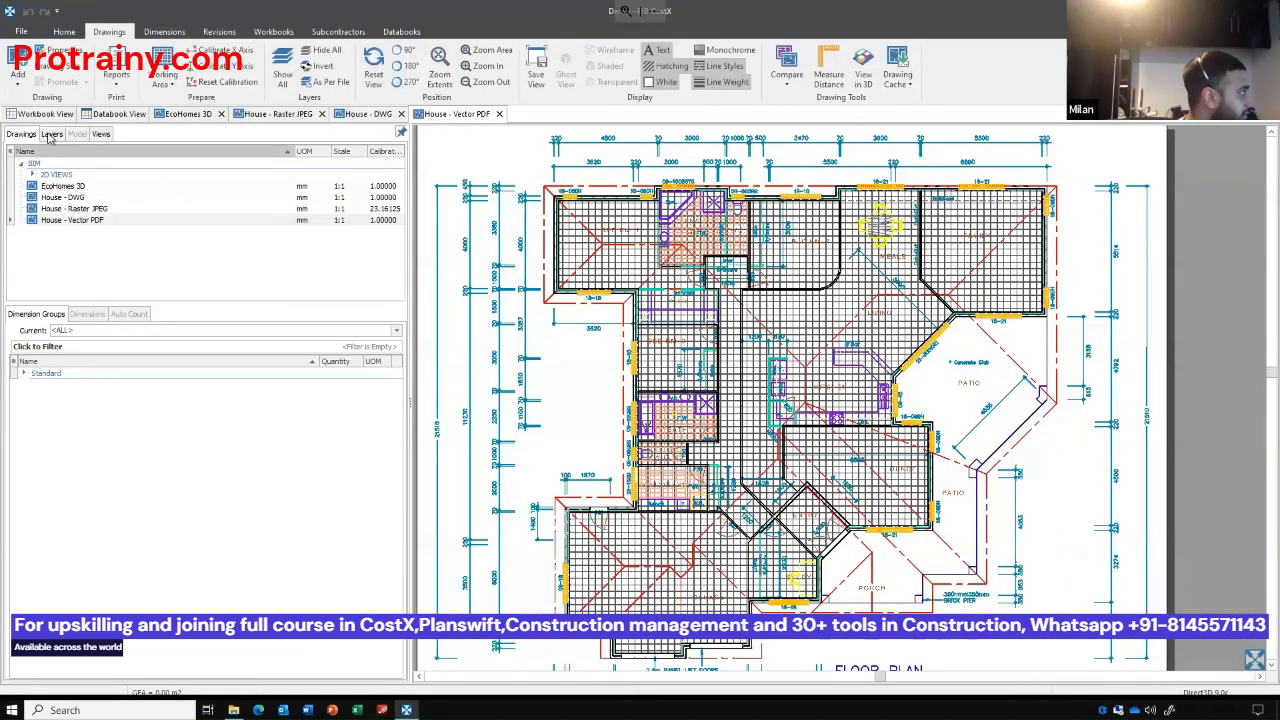
click(51, 134)
click(605, 251)
click(605, 251)
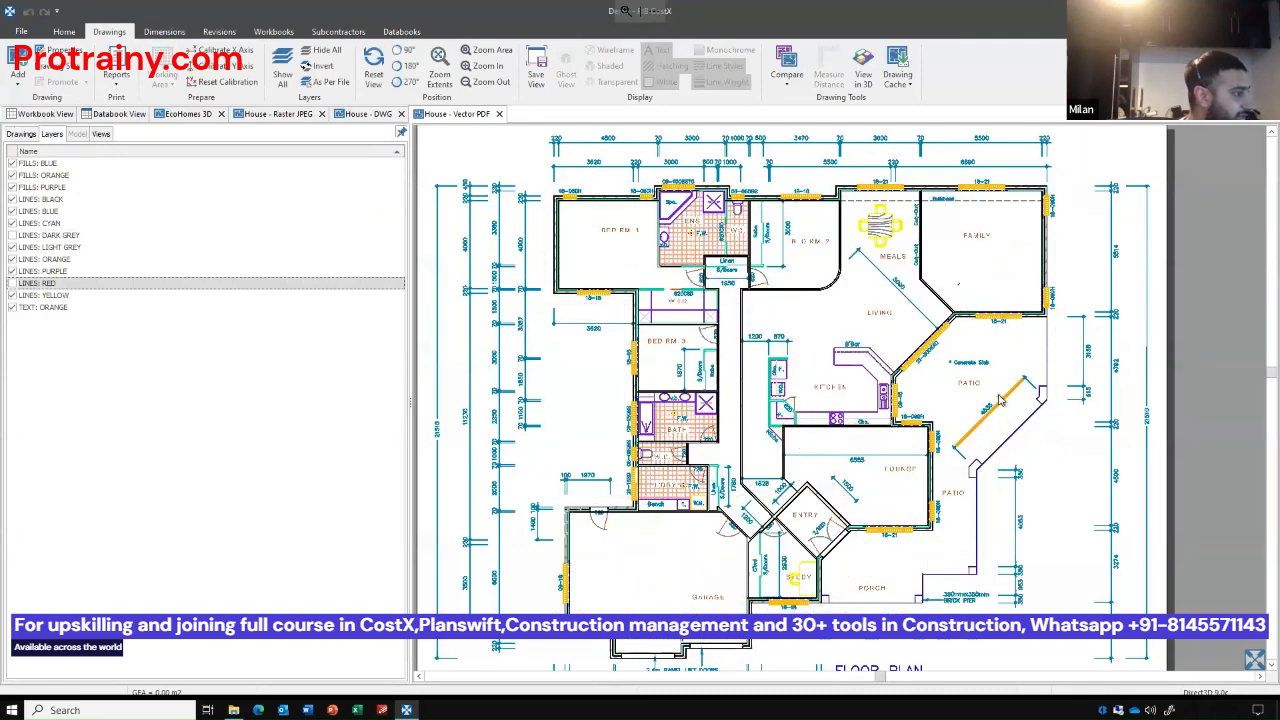
click(1113, 383)
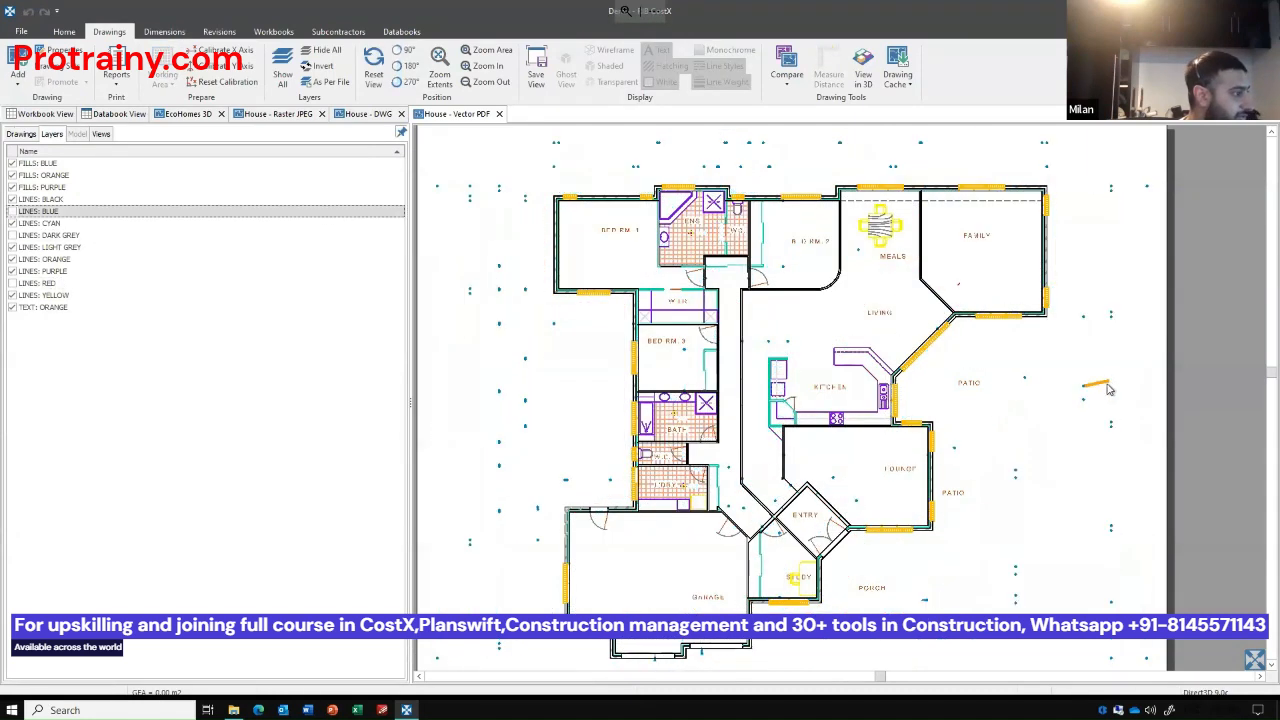
click(1110, 384)
click(22, 134)
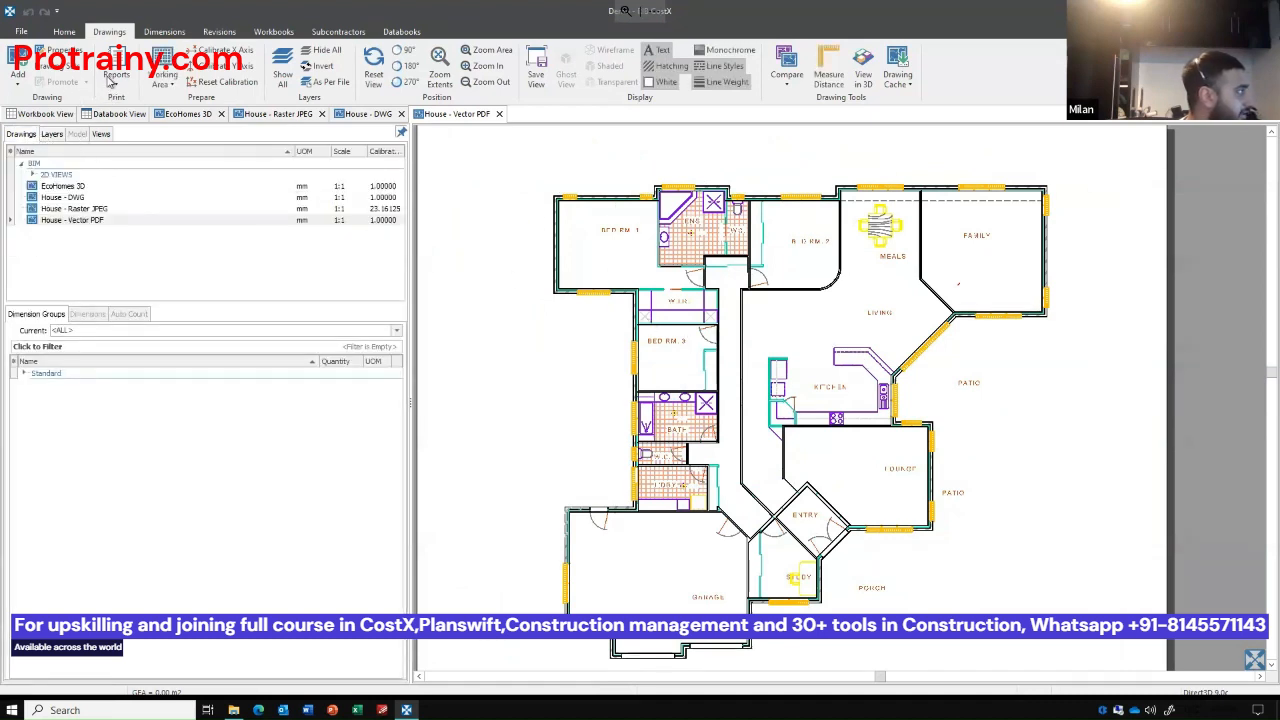
Show all layers of the vector PDF drawing, then hide only the dark grey and red line layers.
click(283, 75)
click(50, 134)
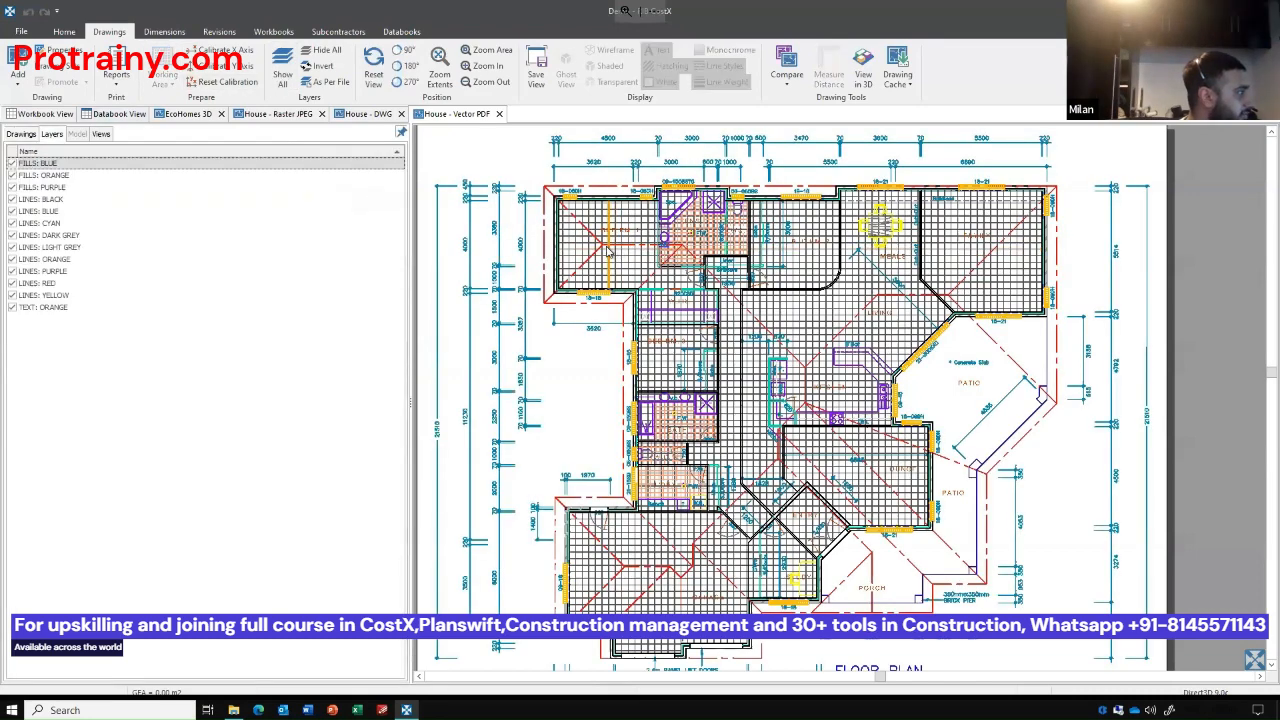
key(Up)
key(Up)
key(Up)
key(Up)
key(space)
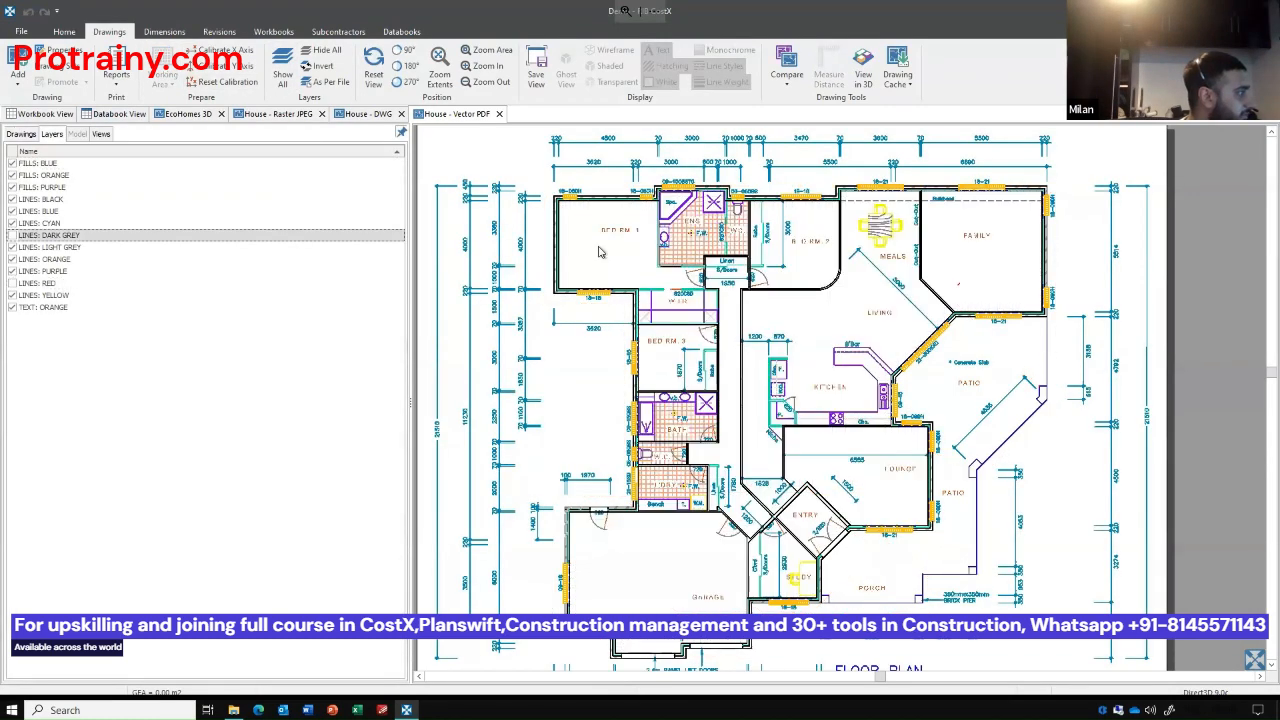
click(21, 134)
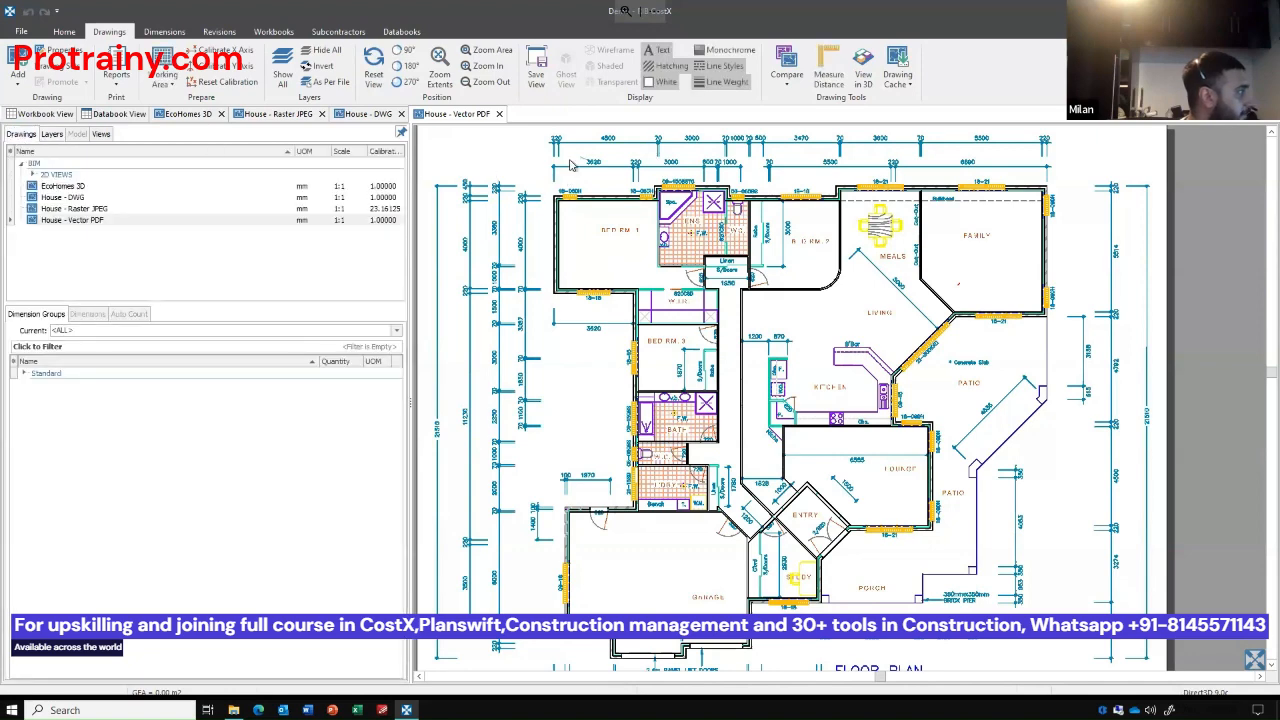
Turn off line weight display and calibrate the vector PDF's X axis to 4500 mm along the dimension above Bed Rm. 1, including the Y axis.
scroll(570, 165, up, 8)
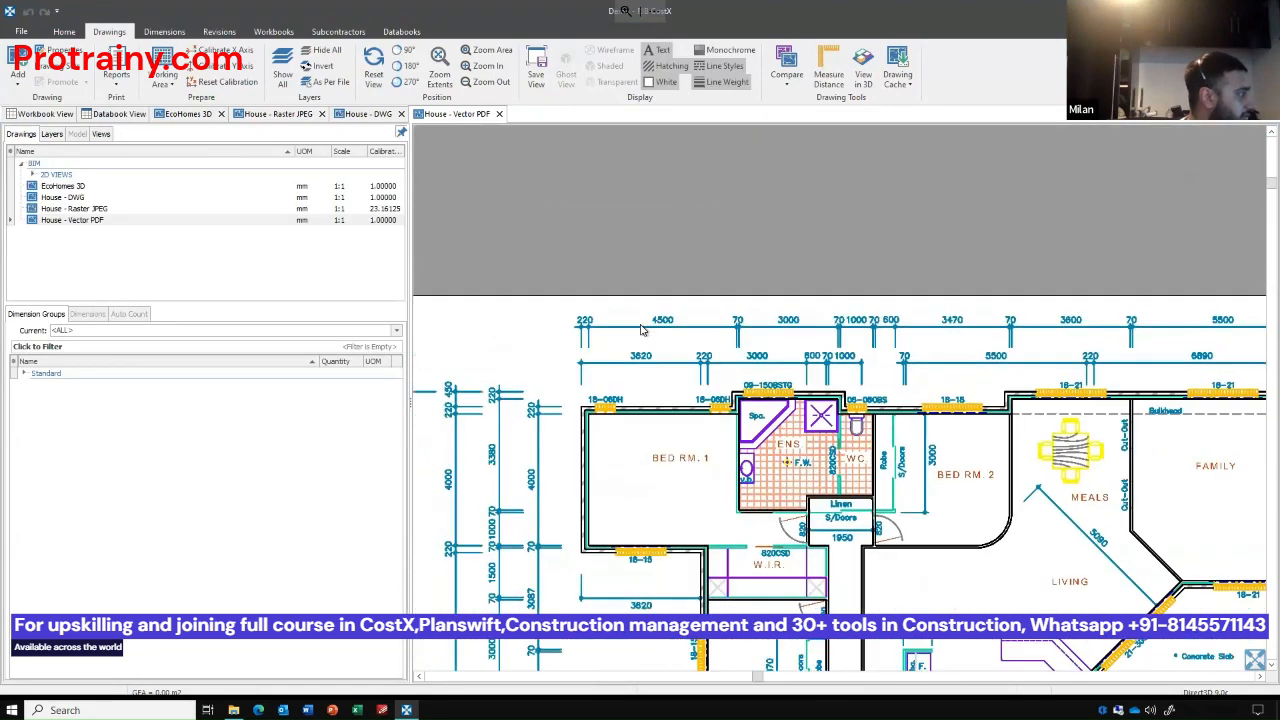
click(720, 82)
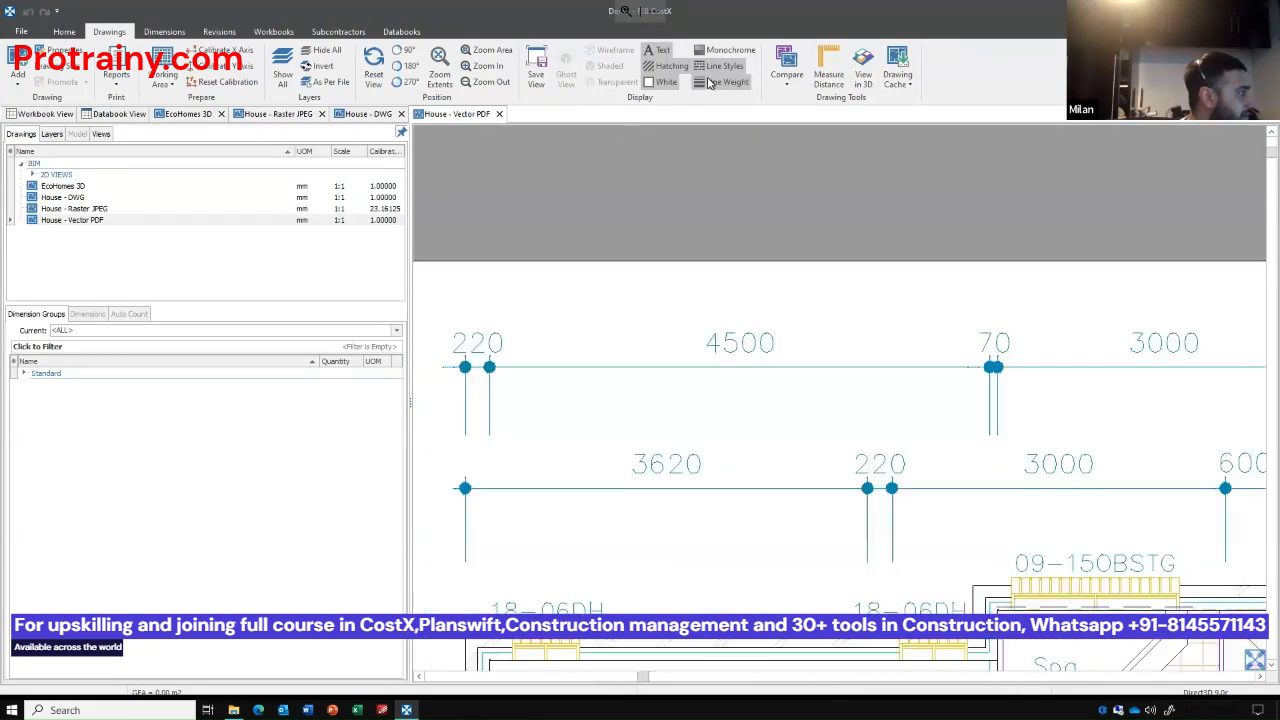
click(222, 50)
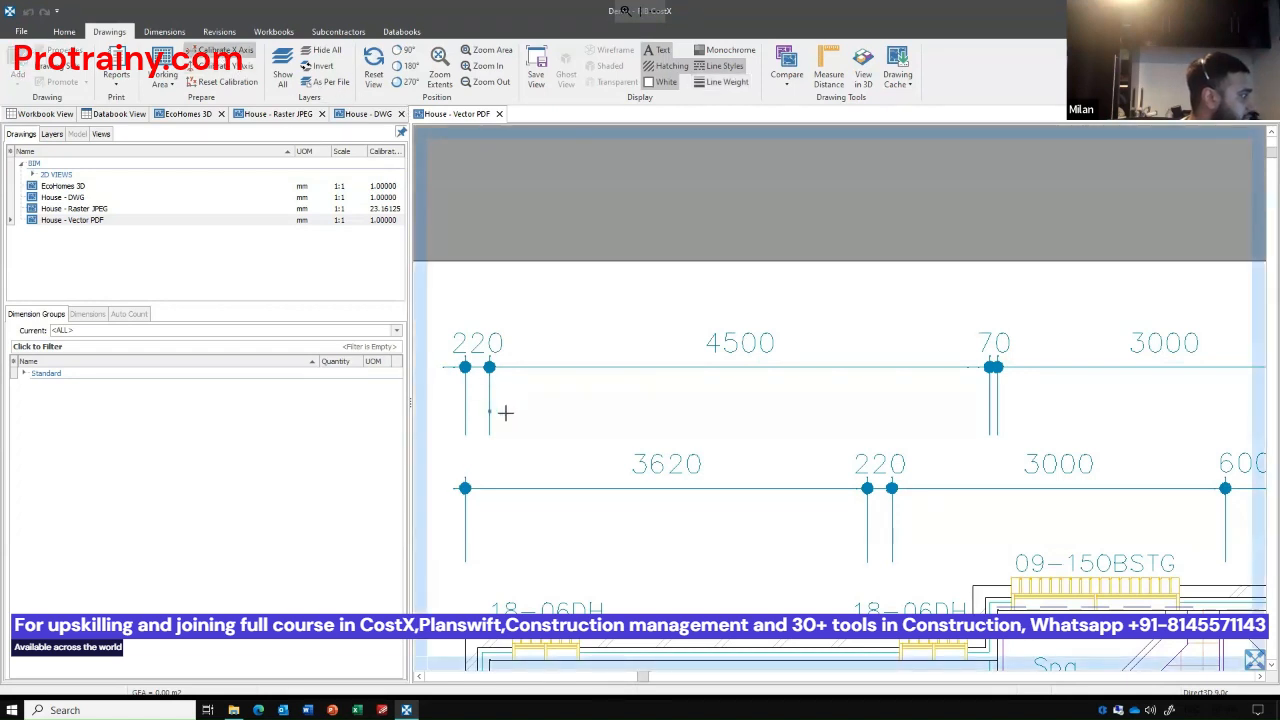
click(989, 418)
text(4)
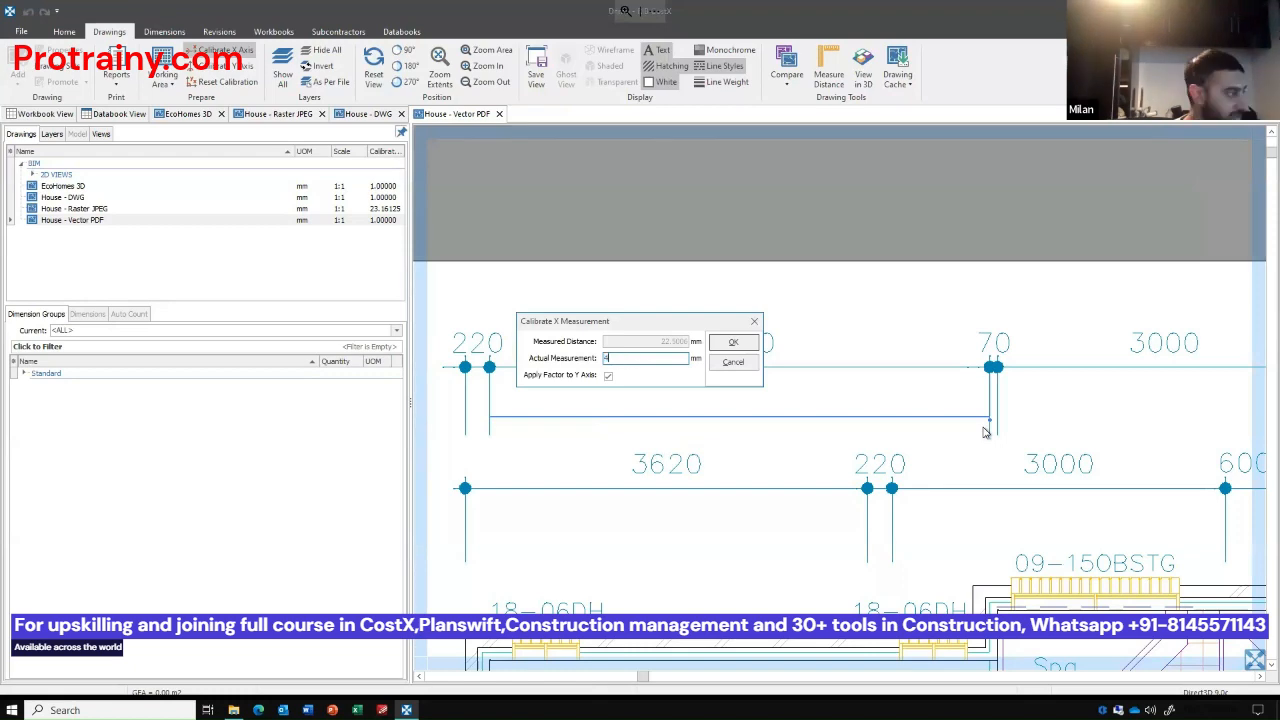
text(500)
key(Return)
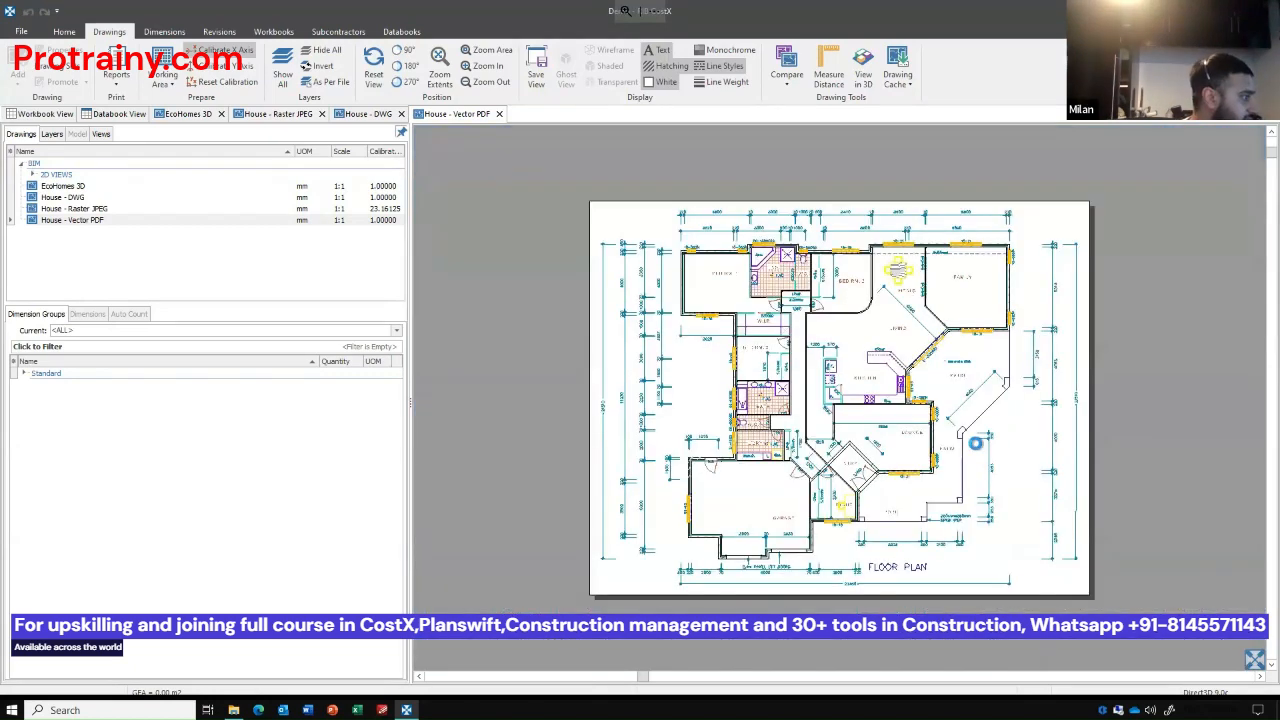
scroll(716, 258, up, 3)
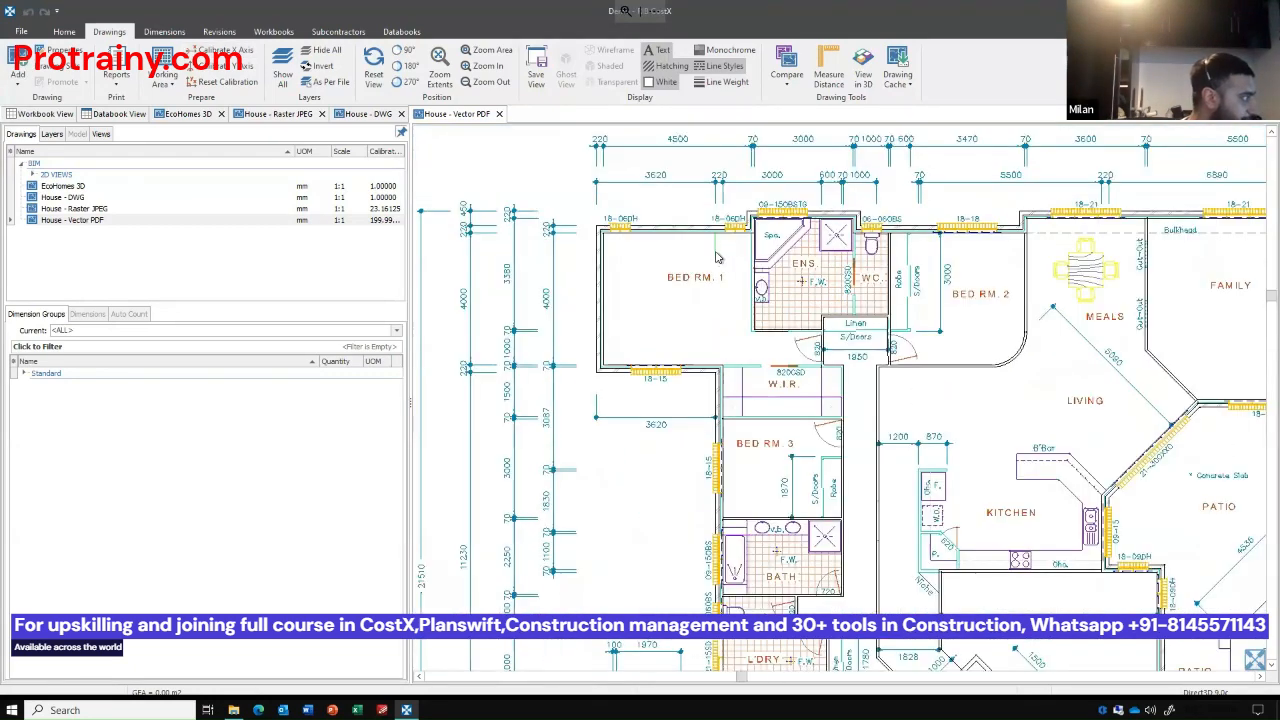
Open the House - DWG drawing, try hiding its frame, title, dimension, roofline and external wall layers, then show all layers again.
double_click(85, 197)
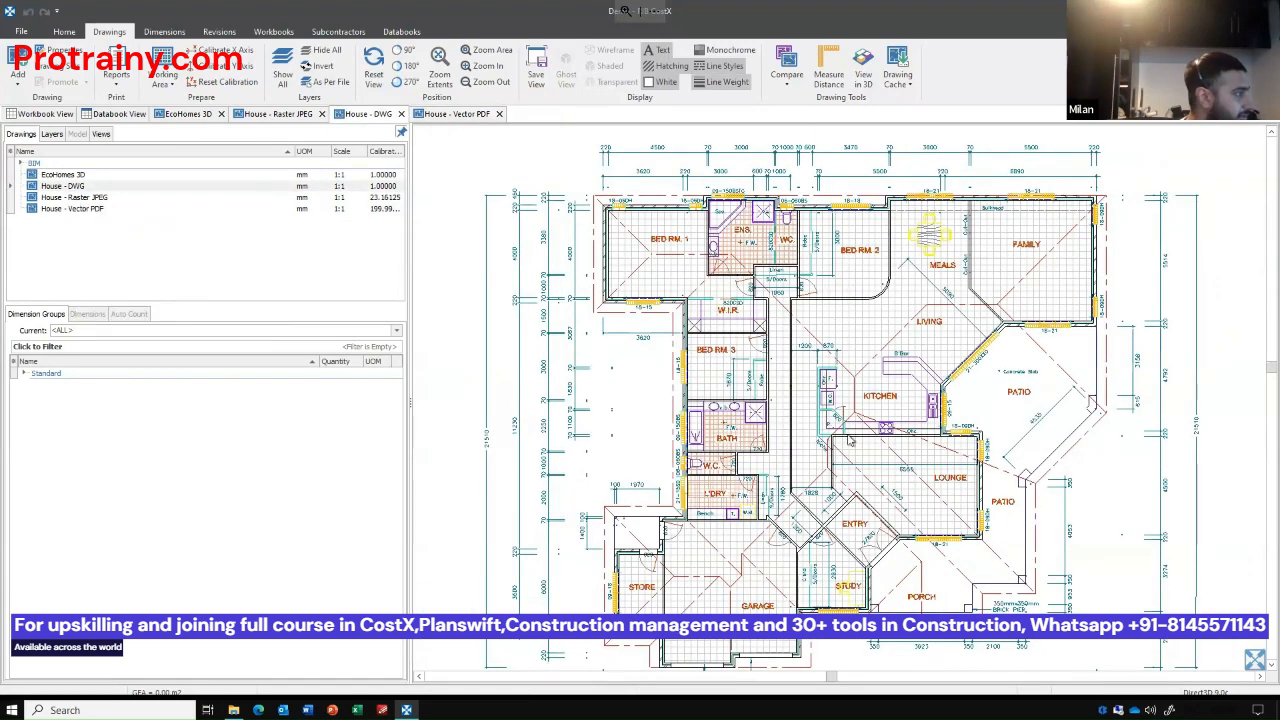
click(51, 134)
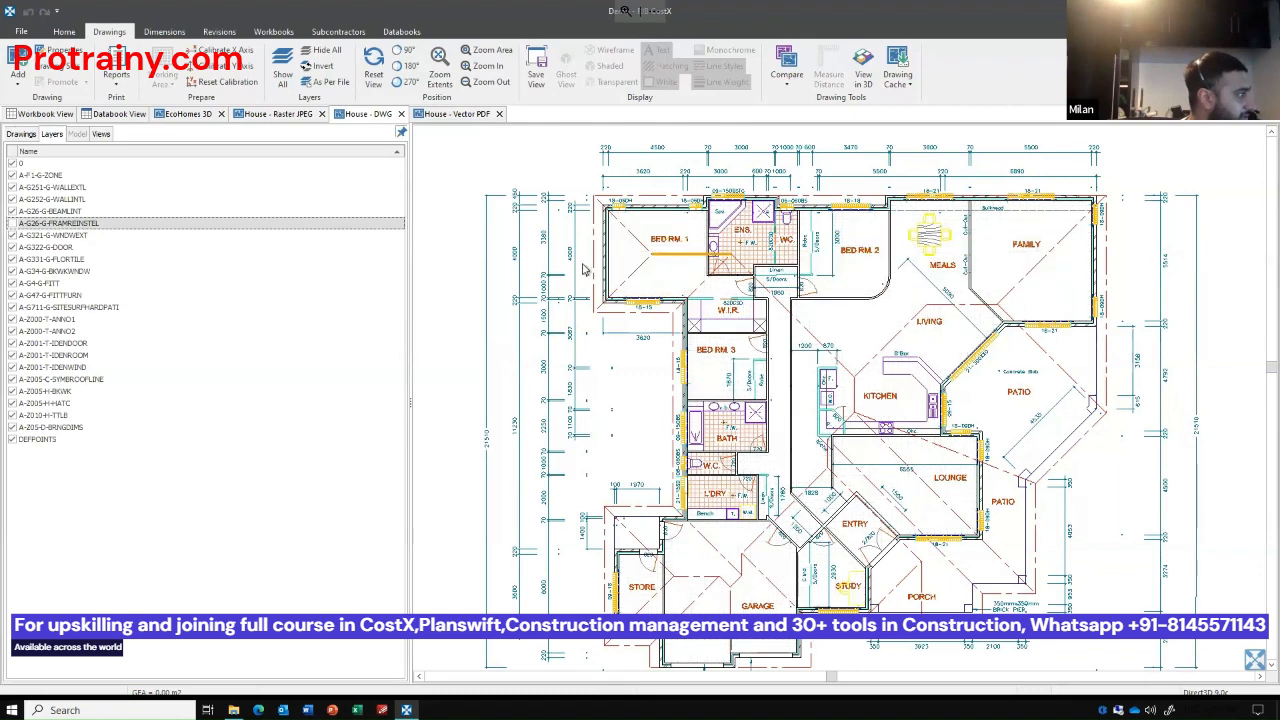
click(519, 297)
click(597, 338)
click(610, 312)
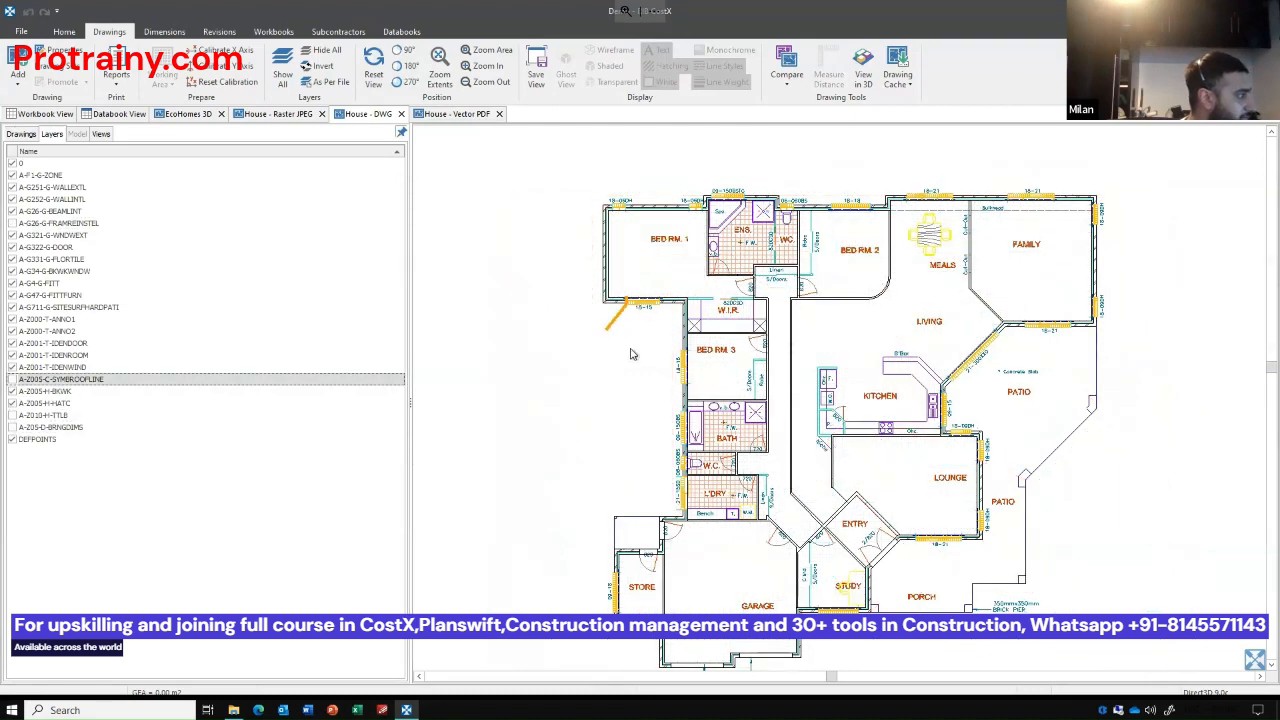
click(607, 302)
scroll(868, 463, up, 2)
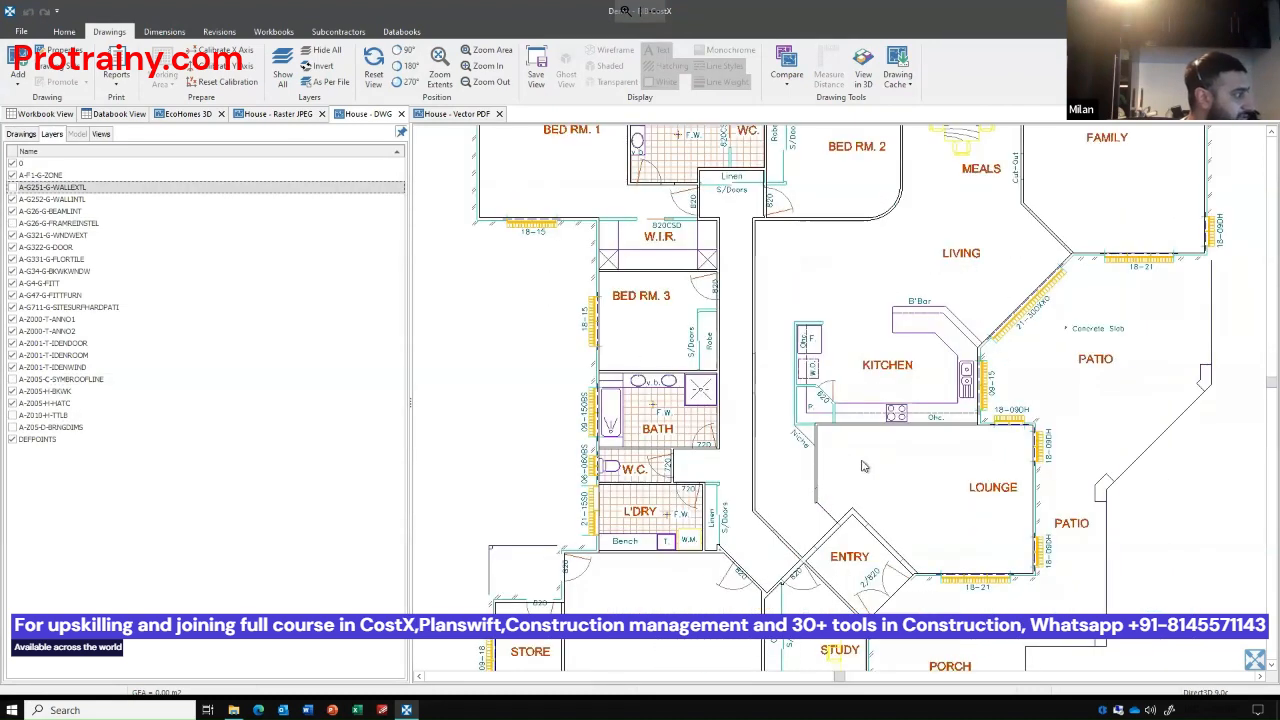
click(285, 62)
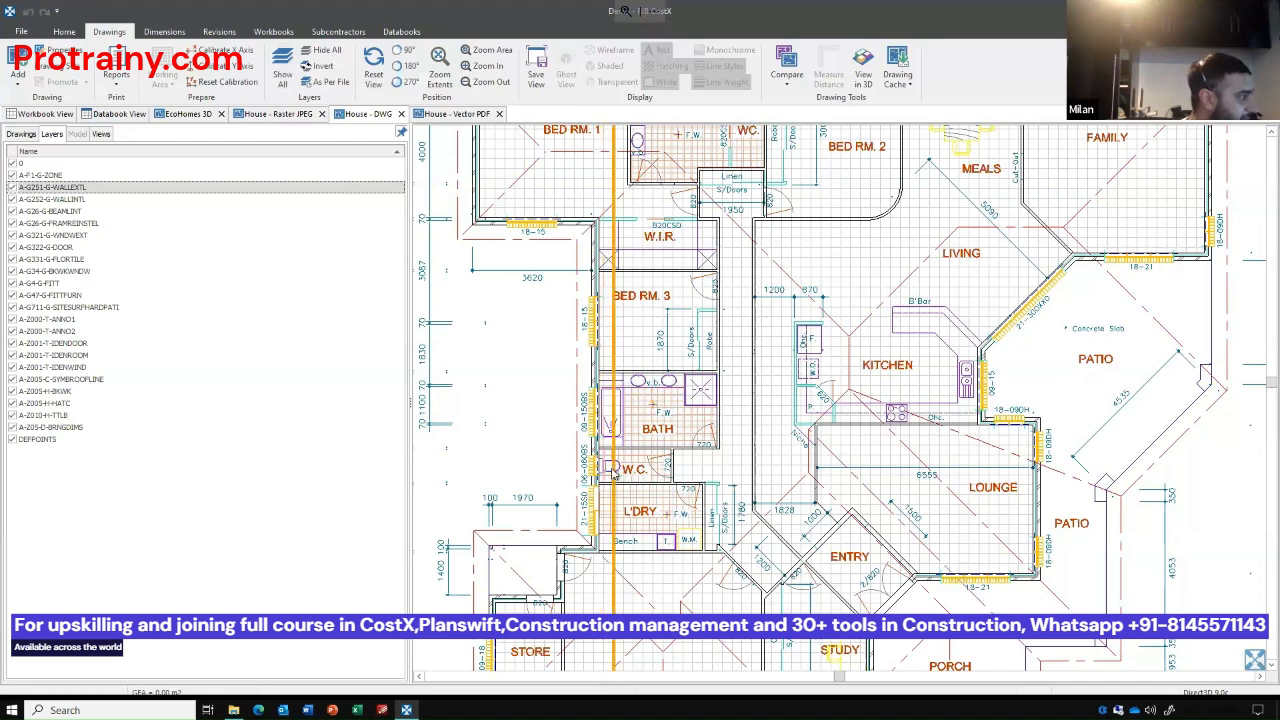
Isolate the DWG's fittings layer A-G4-G-FITT and its window brickwork layer A-G34-G-BKWKWNDW in turn, showing all layers again after each.
scroll(614, 476, up, 2)
scroll(595, 410, up, 5)
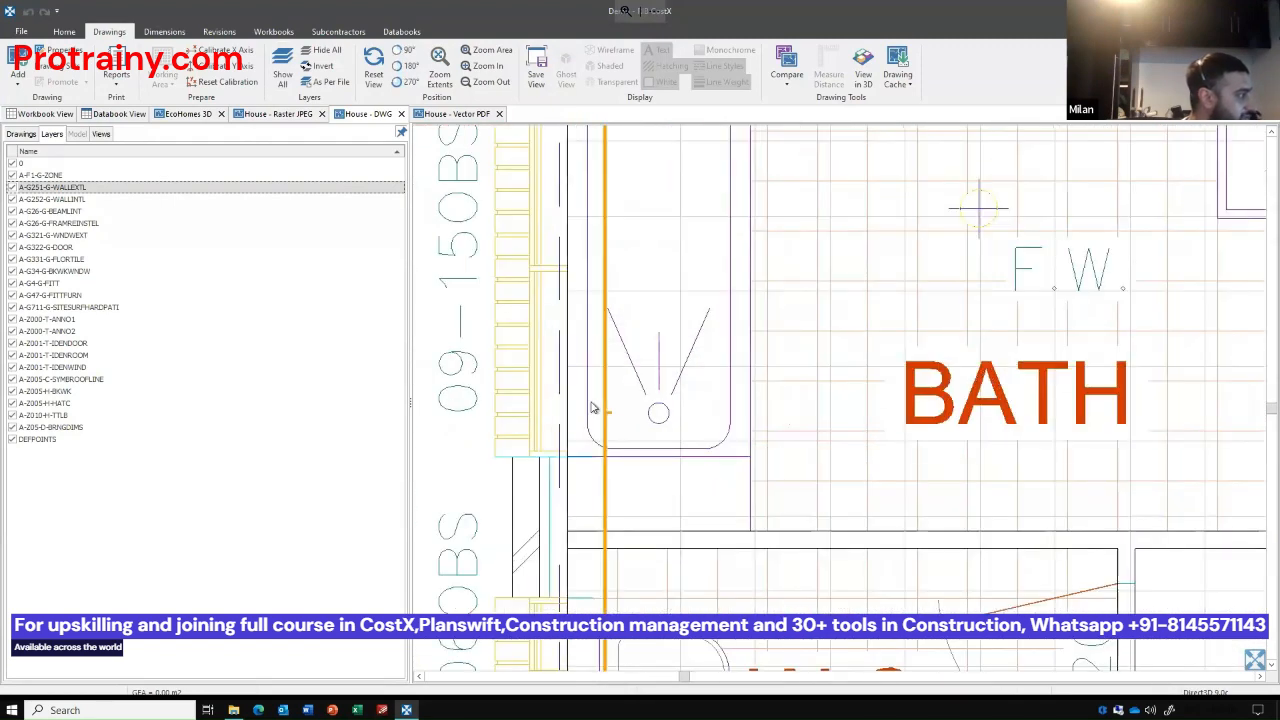
click(593, 408)
click(323, 66)
scroll(698, 312, down, 4)
scroll(698, 312, down, 2)
drag(727, 293, 757, 425)
scroll(826, 407, up, 1)
mouse_move(808, 482)
mouse_down()
mouse_move(803, 499)
mouse_move(768, 446)
mouse_up()
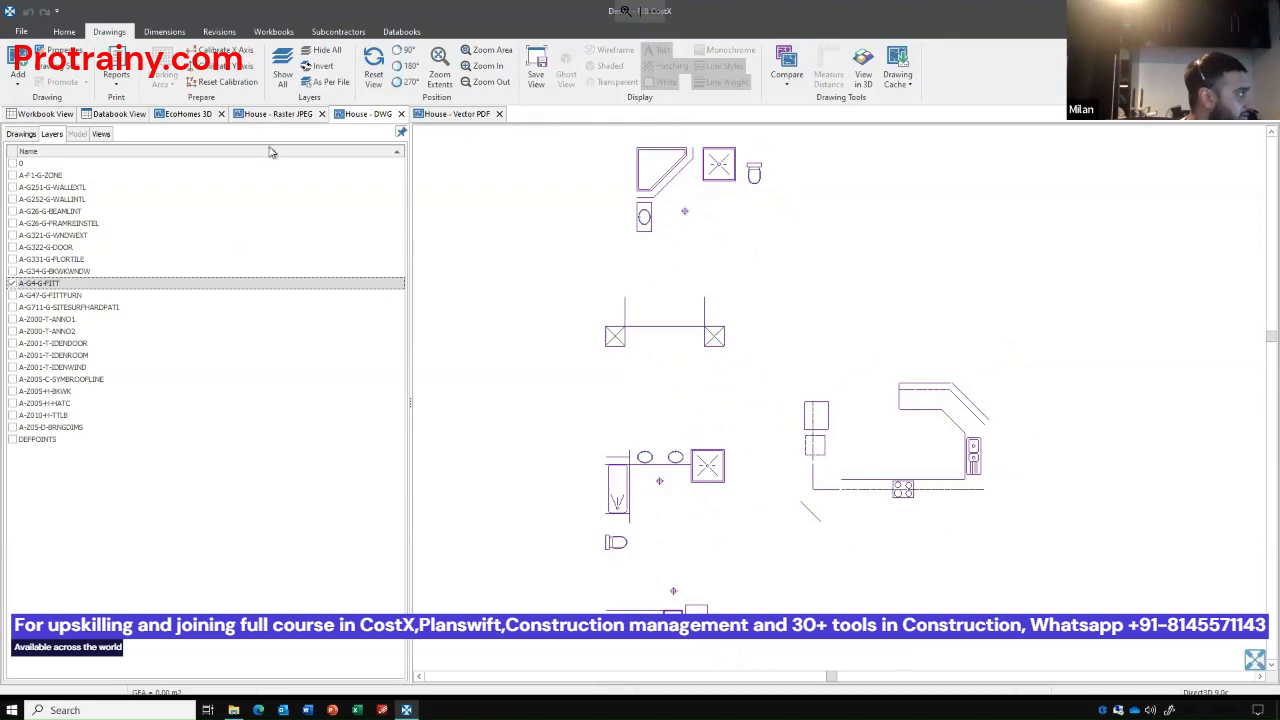
click(283, 72)
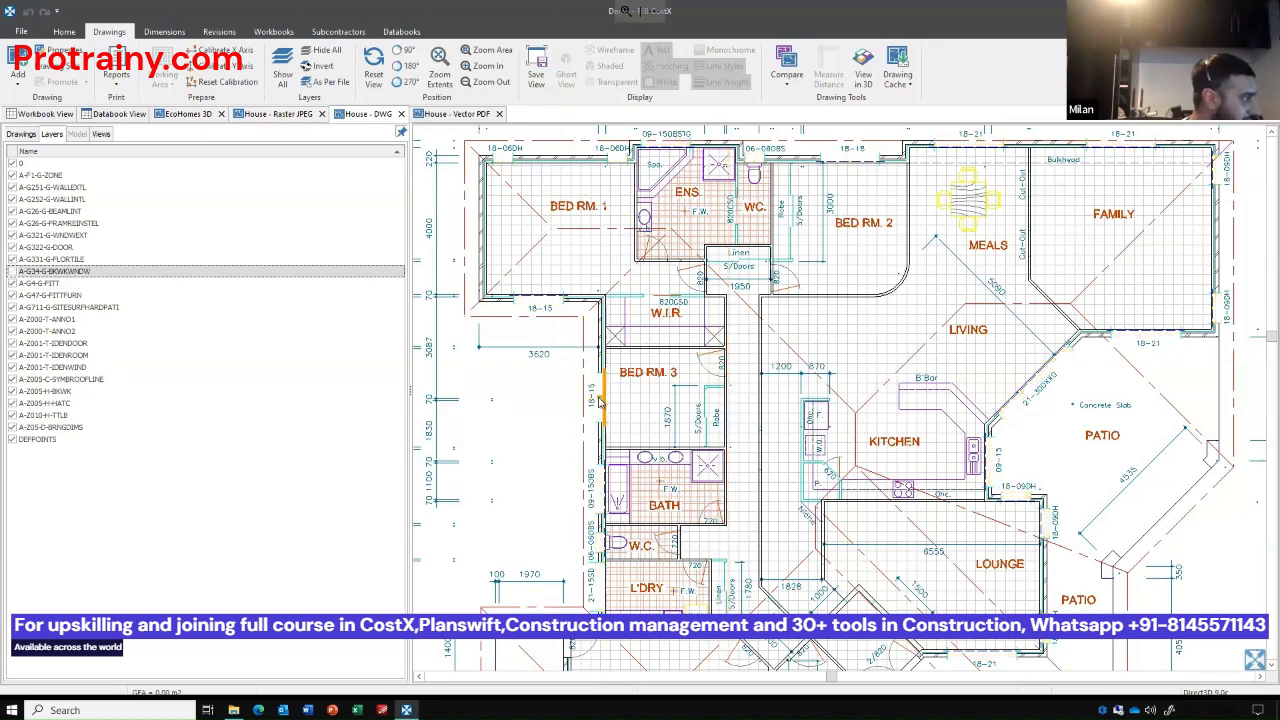
click(323, 66)
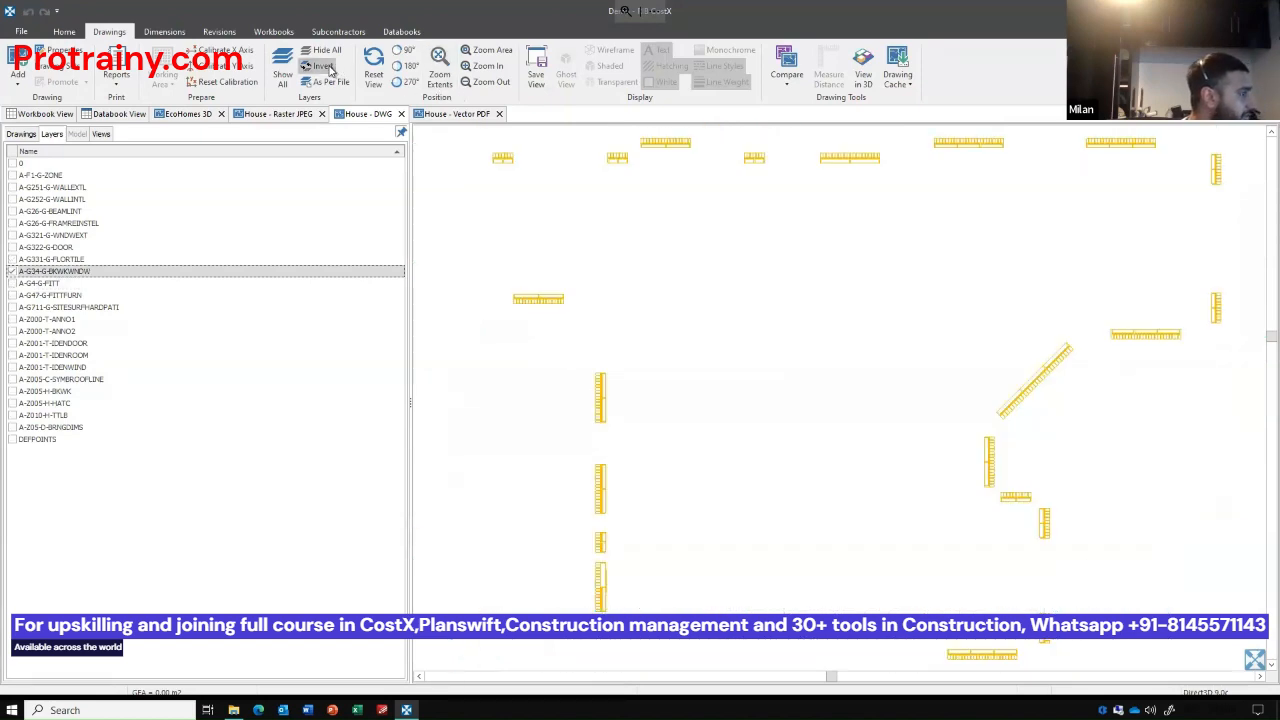
click(283, 75)
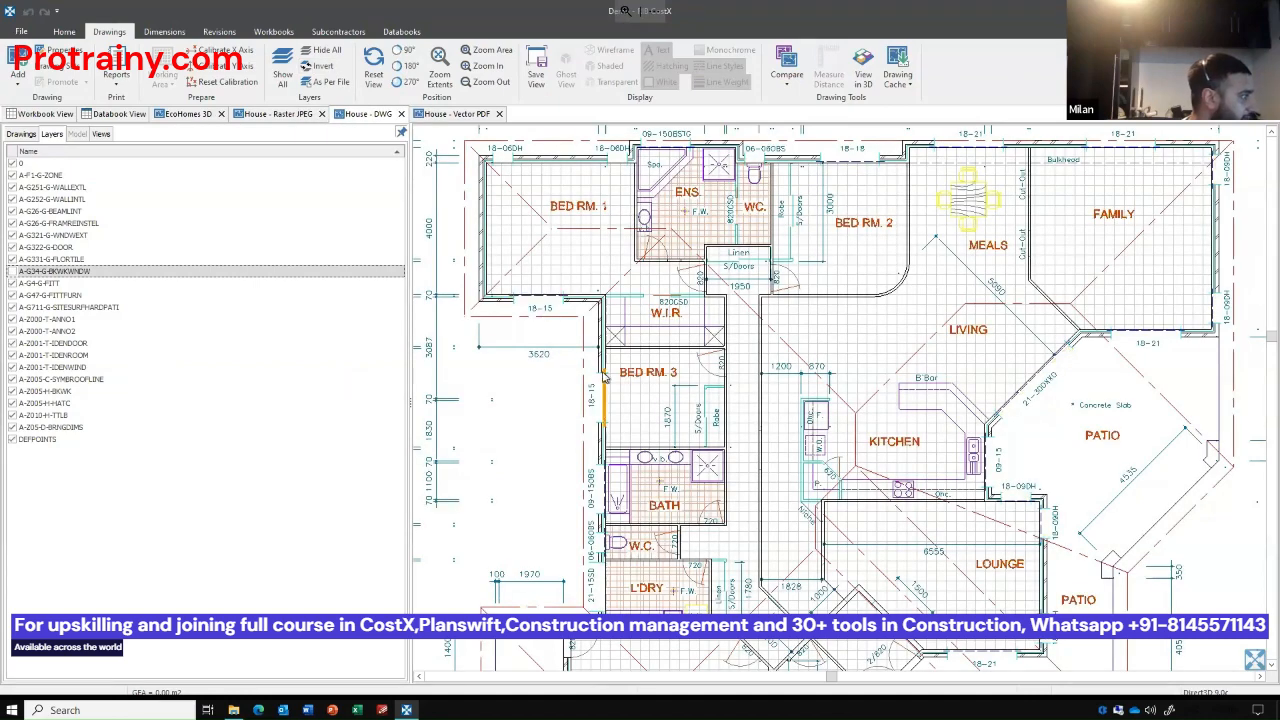
Isolate the DWG's external wall, window brickwork and window identification layers by hiding them and inverting visibility, then show all layers again.
scroll(593, 366, up, 5)
click(591, 359)
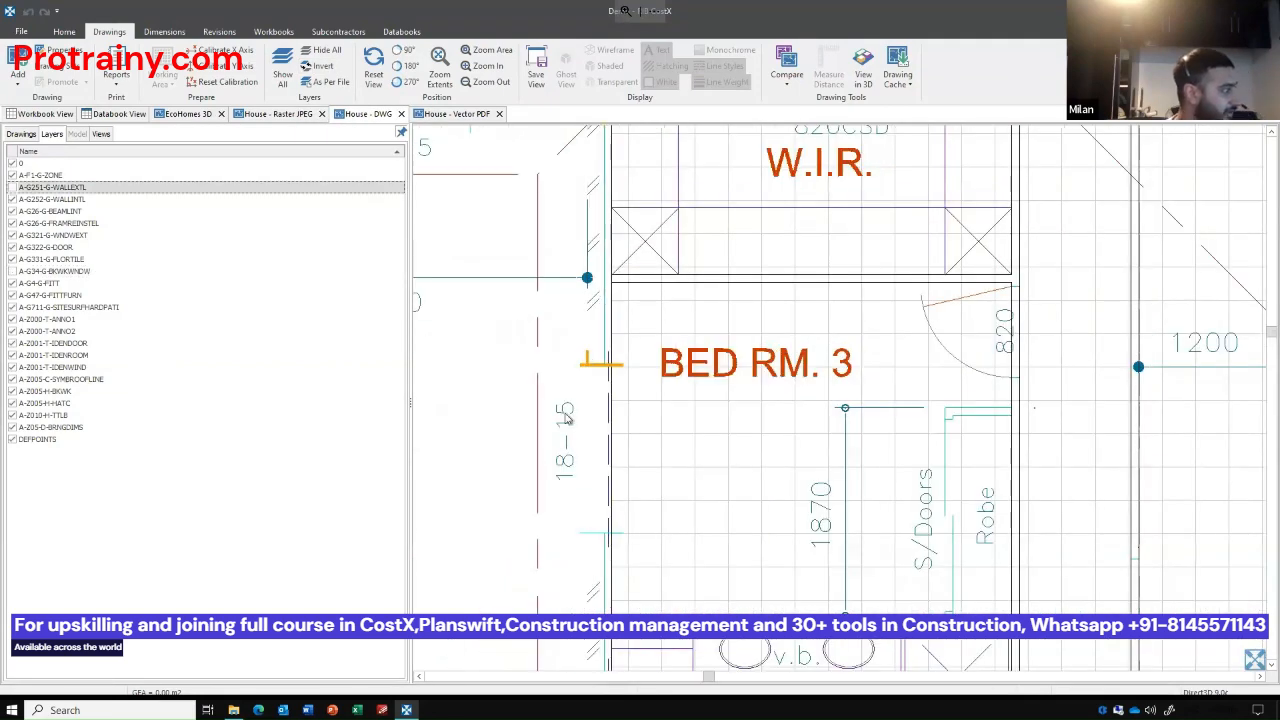
click(561, 443)
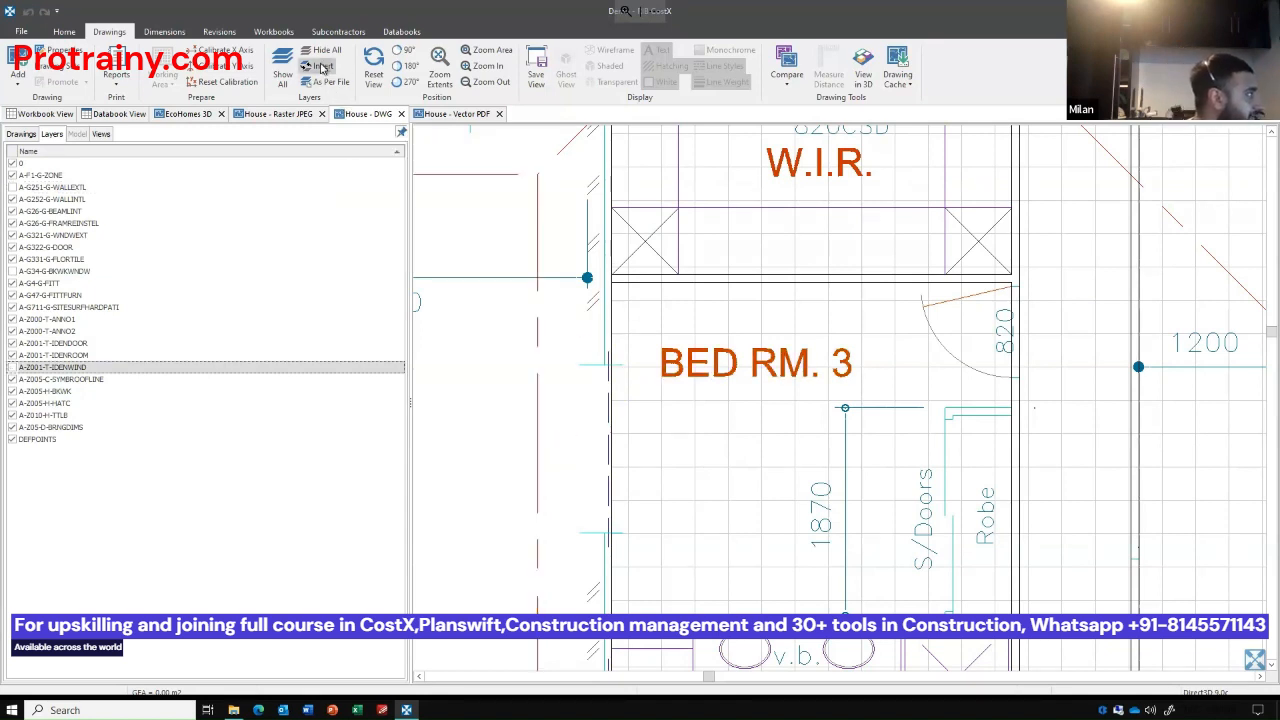
click(322, 65)
scroll(560, 322, down, 5)
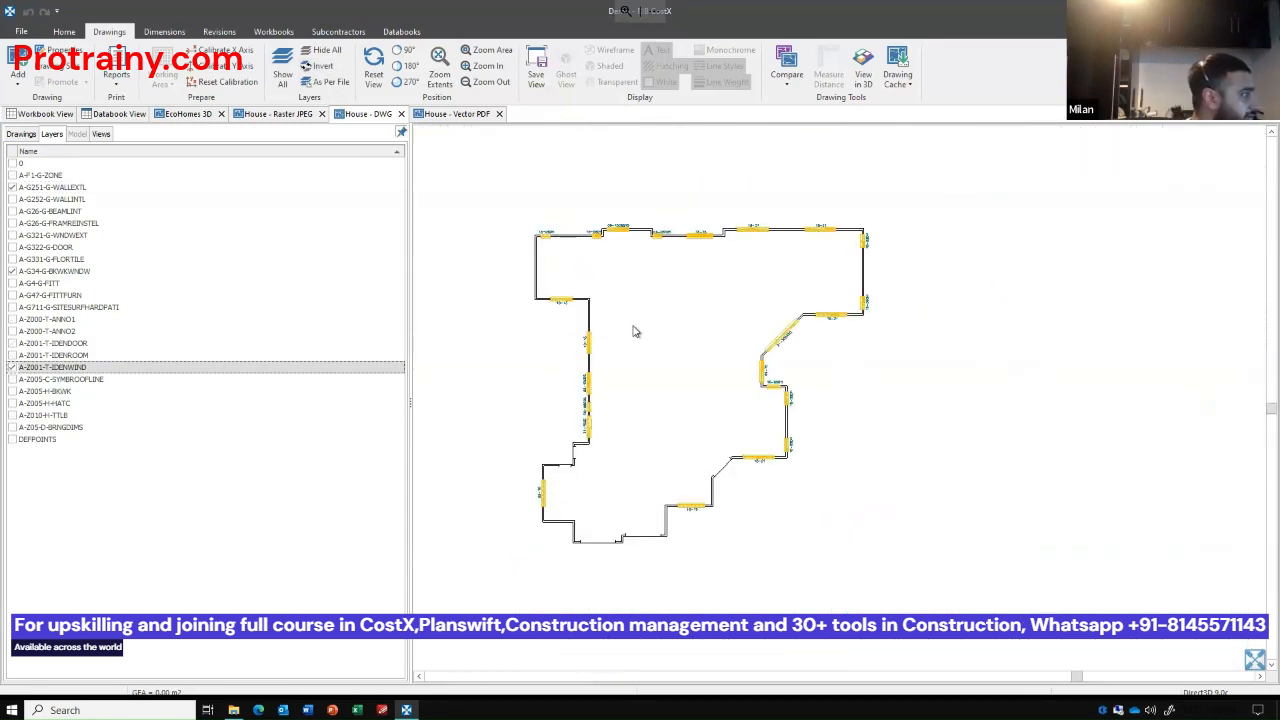
scroll(650, 342, up, 4)
scroll(682, 344, down, 3)
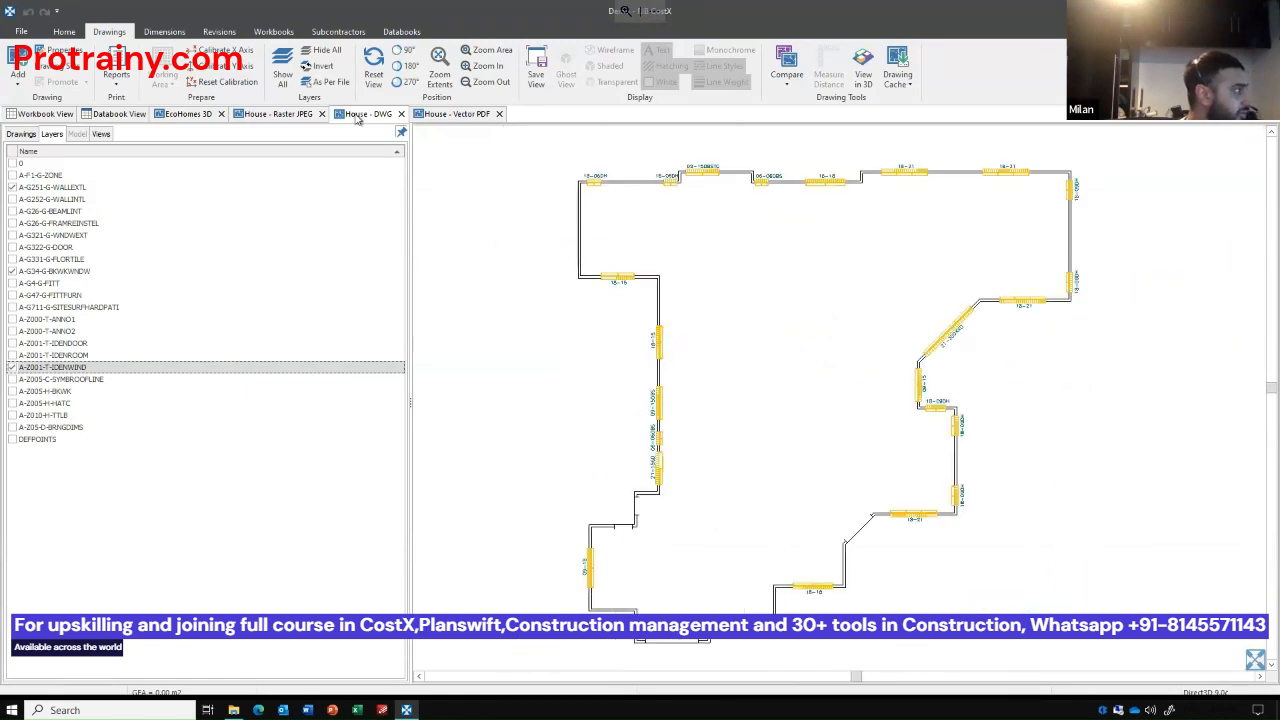
click(283, 75)
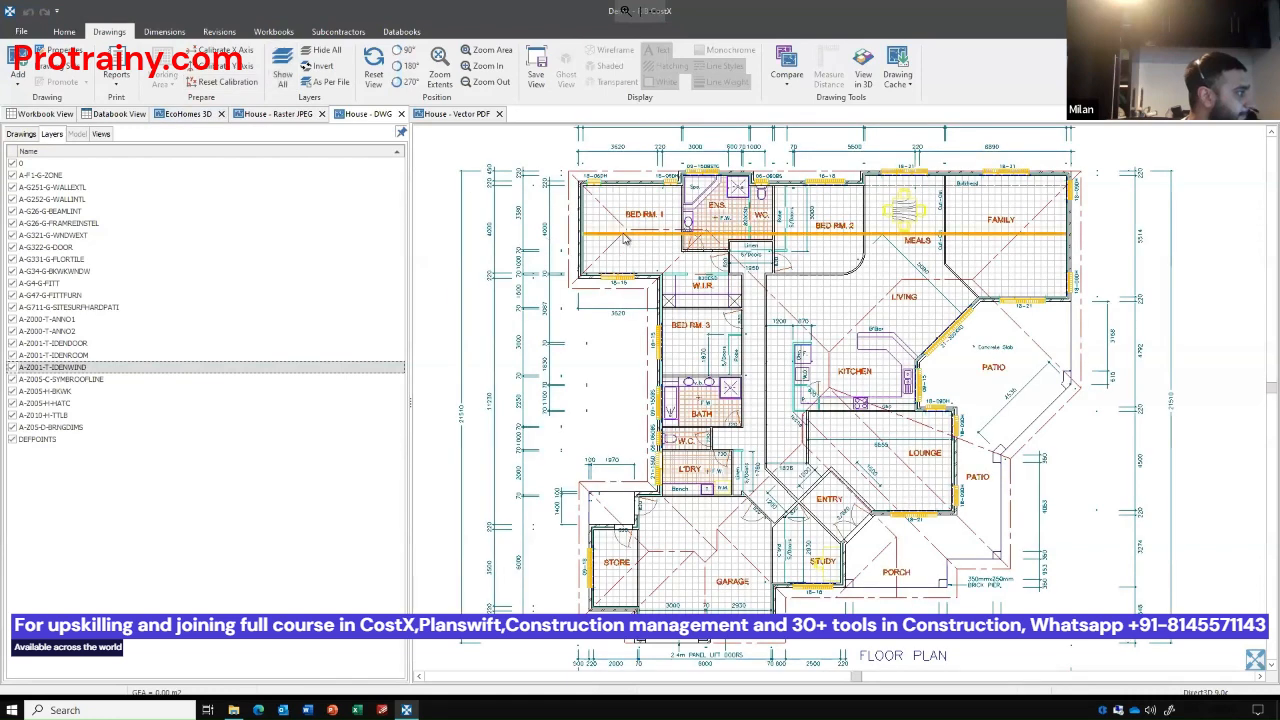
Hide the DWG's floor grid lines and its roofline layer A-Z005-C-SYMBROOFLINE, then return to the list of drawings.
click(629, 236)
click(629, 236)
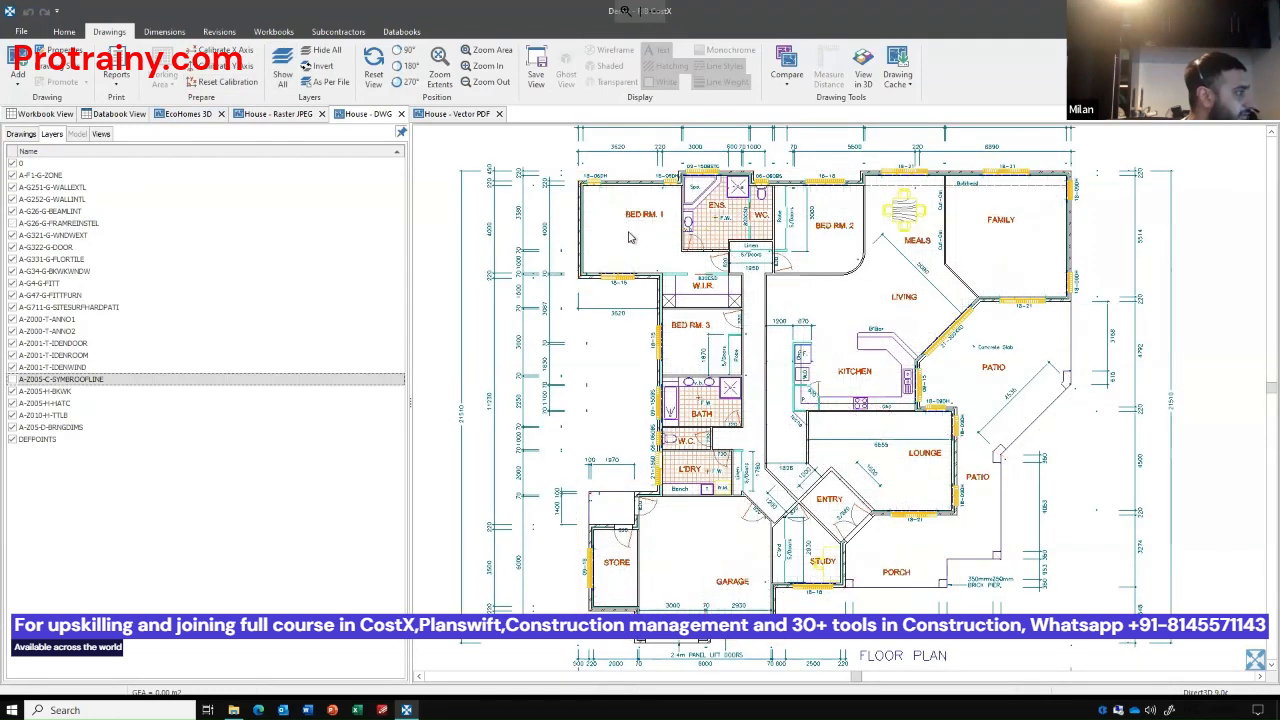
click(21, 134)
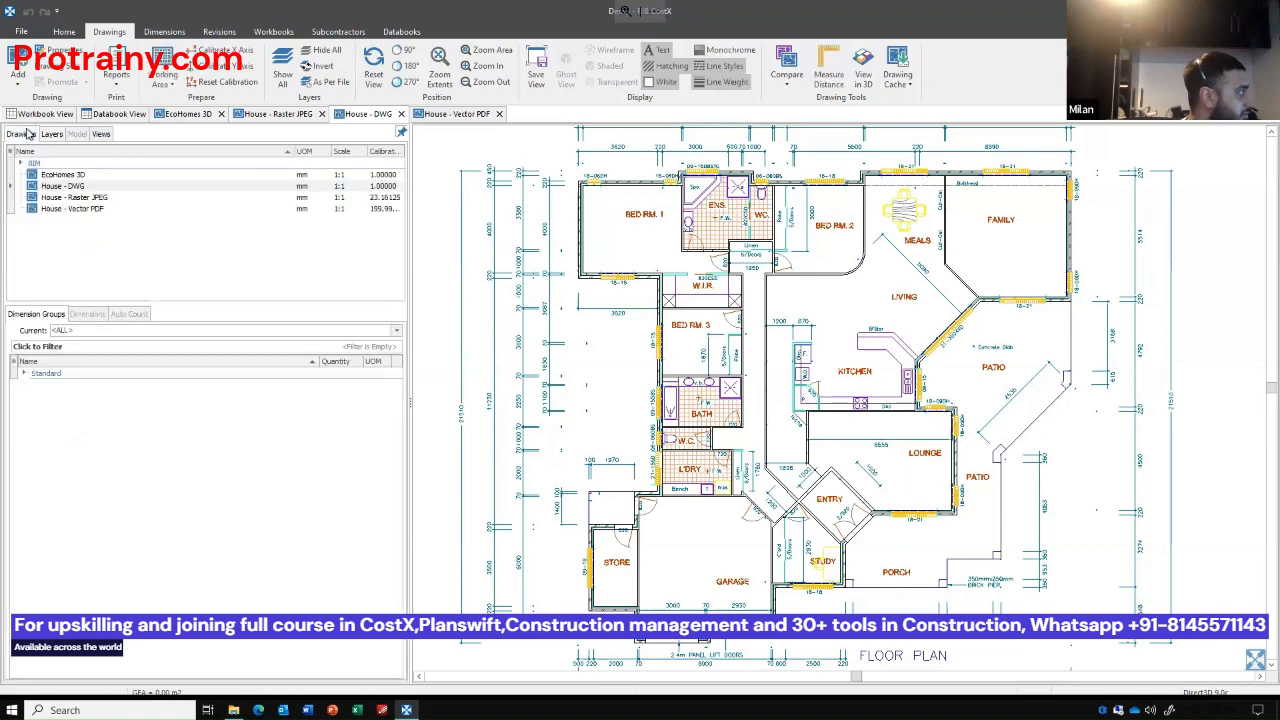
Open House - Raster JPEG and add an Area dimension group named Bedrooms in folder ROOMS with a default height of 2.6 m.
double_click(93, 197)
click(164, 31)
click(18, 66)
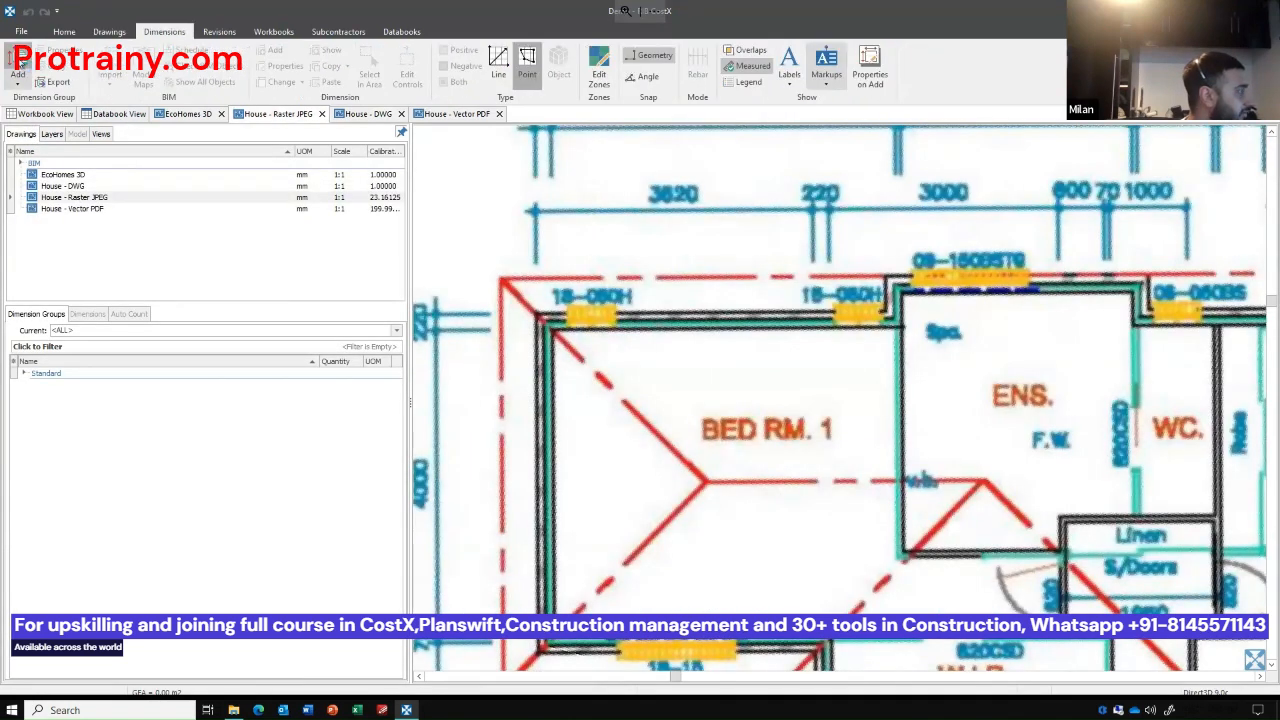
text(Bedrooms)
key(Tab)
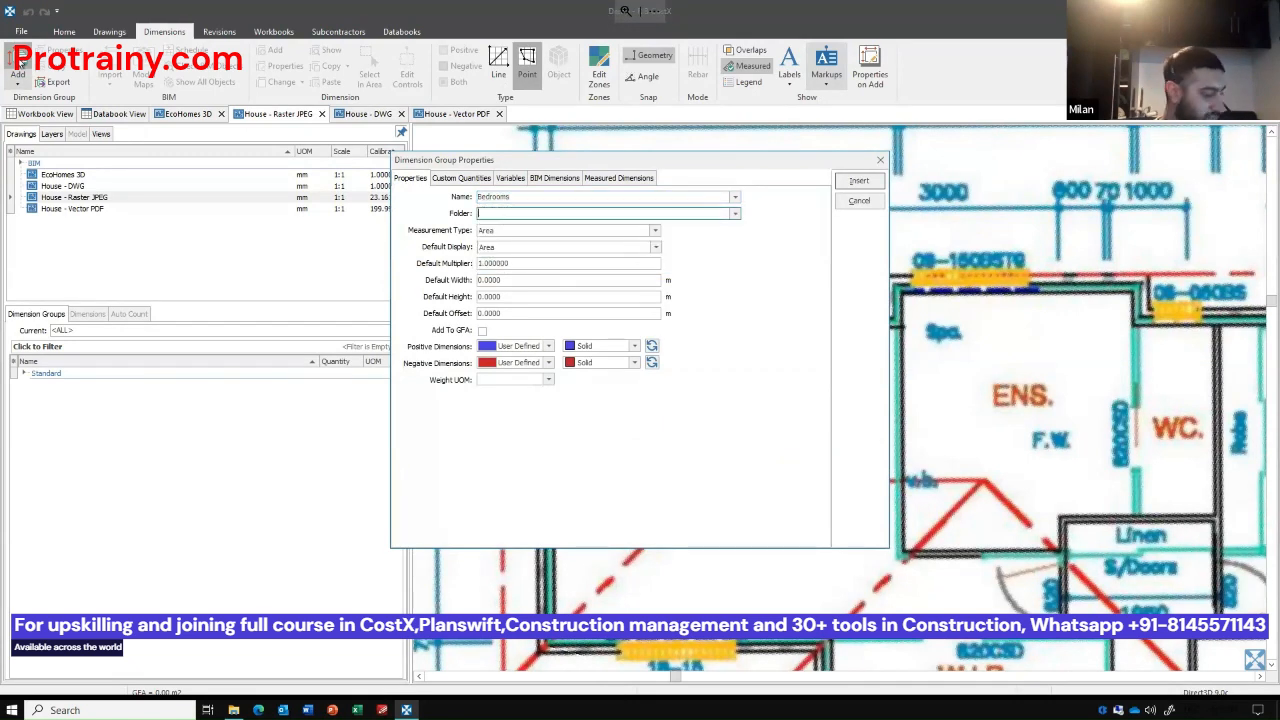
text(RCC)
key(Tab)
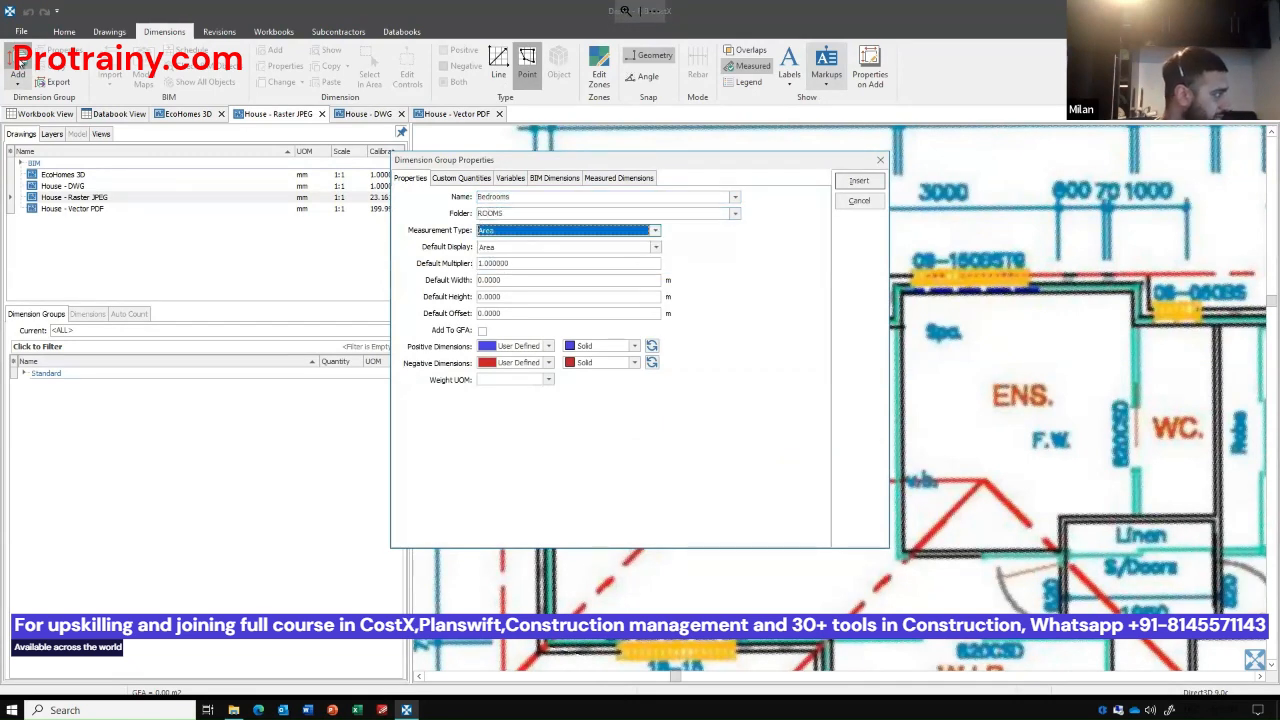
double_click(594, 298)
text(0)
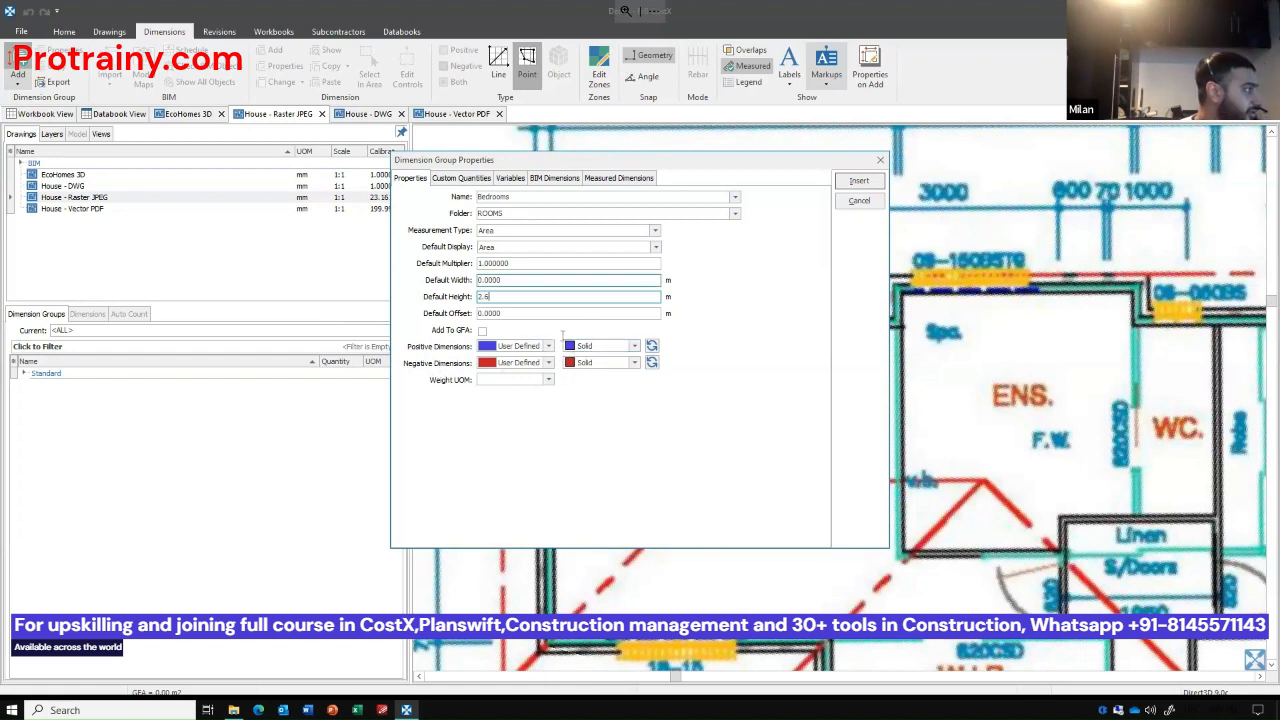
click(867, 187)
Measure Bed Rm. 3 on the raster plan into the Bedrooms group by tracing the room's four corners in point mode.
click(605, 206)
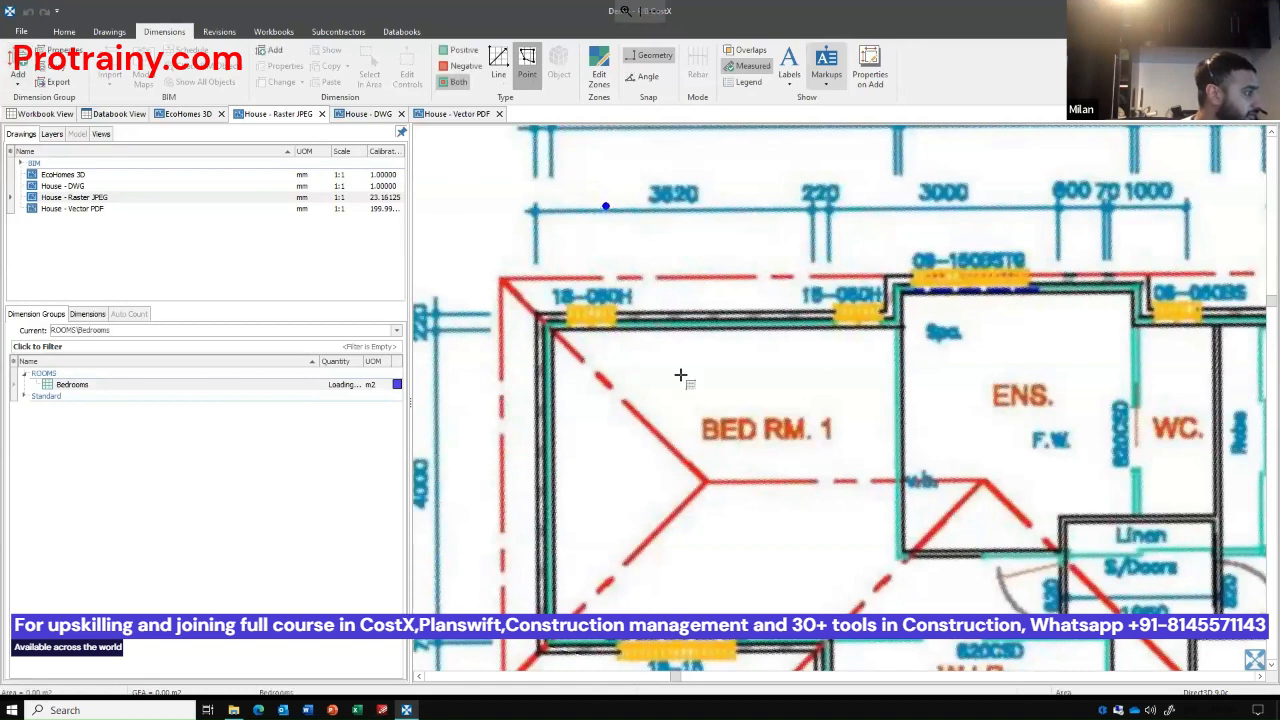
scroll(680, 375, down, 1)
scroll(622, 228, down, 1)
drag(622, 228, 573, 118)
scroll(651, 246, up, 2)
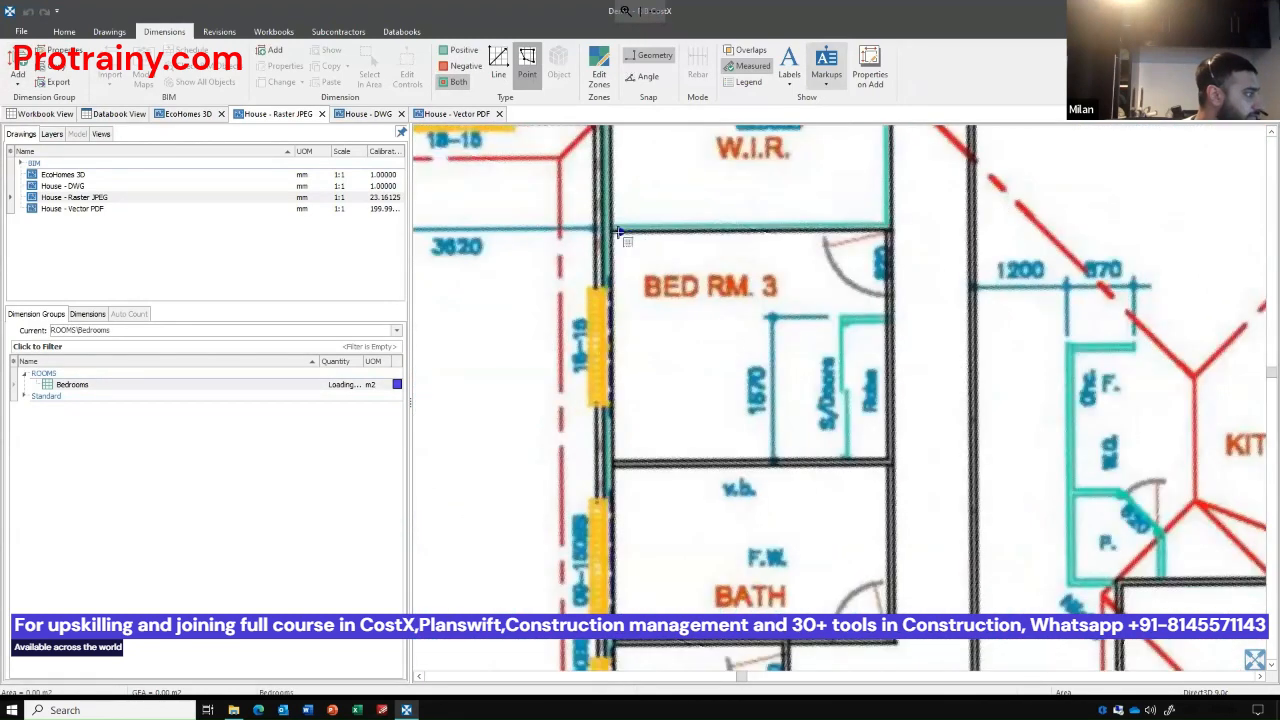
click(614, 230)
click(886, 231)
click(887, 459)
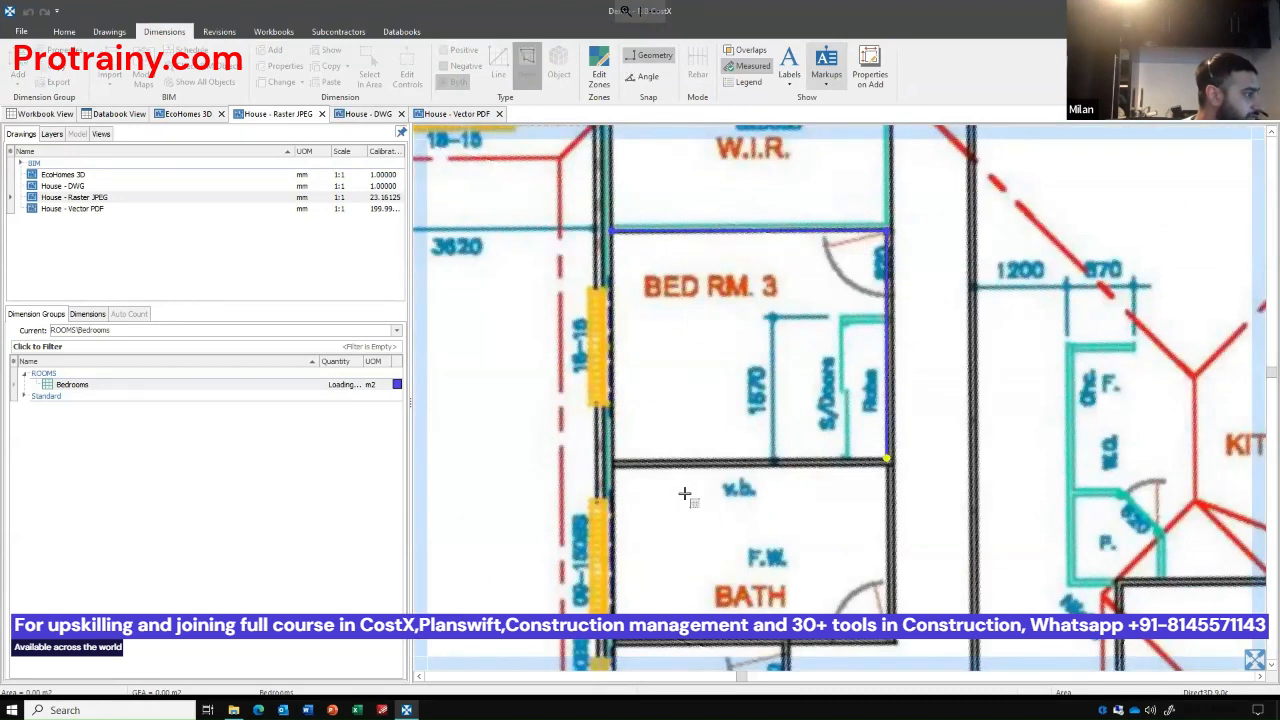
double_click(612, 461)
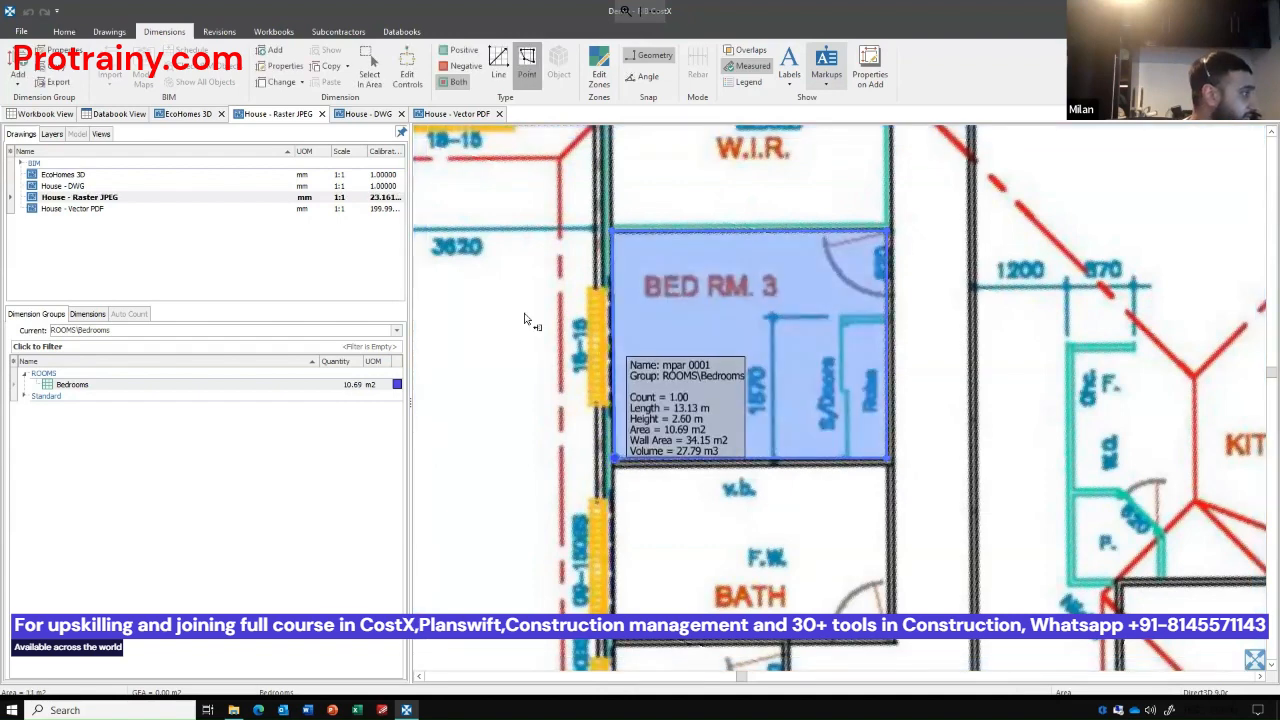
Open the House - Vector PDF drawing and measure Bed Rm. 3 into the Bedrooms group along its boundary lines.
double_click(77, 210)
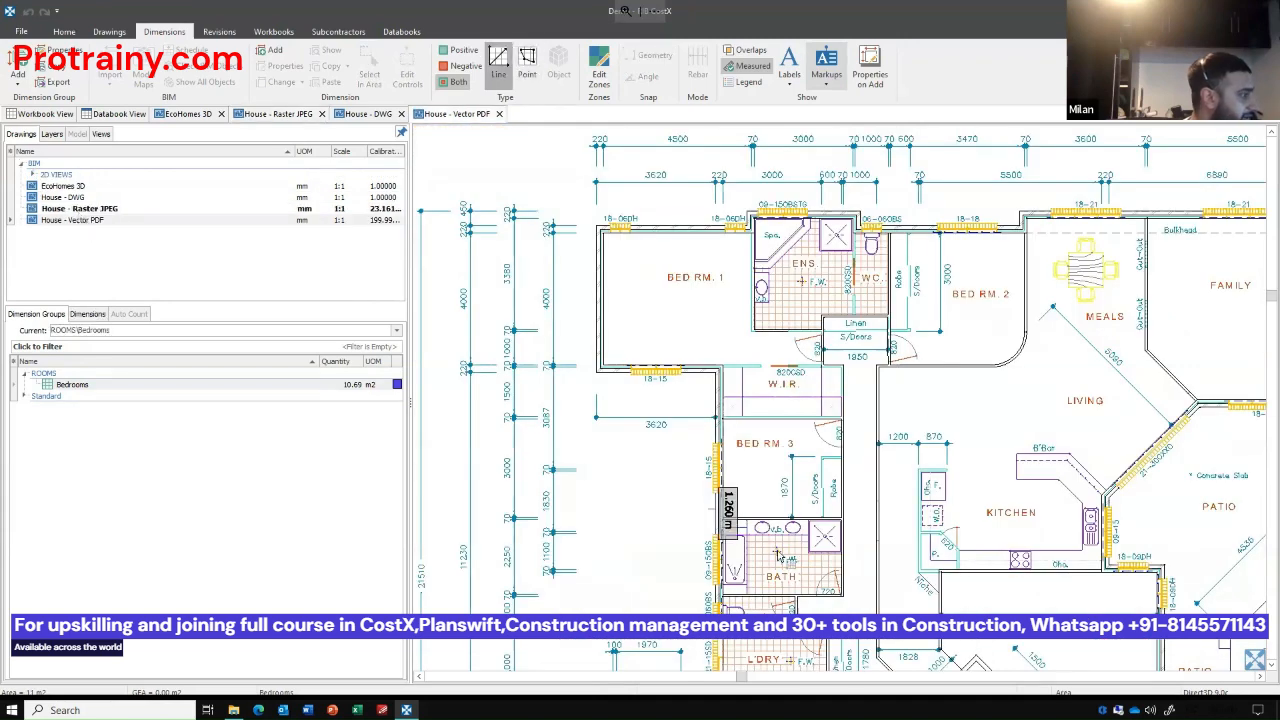
scroll(800, 474, up, 4)
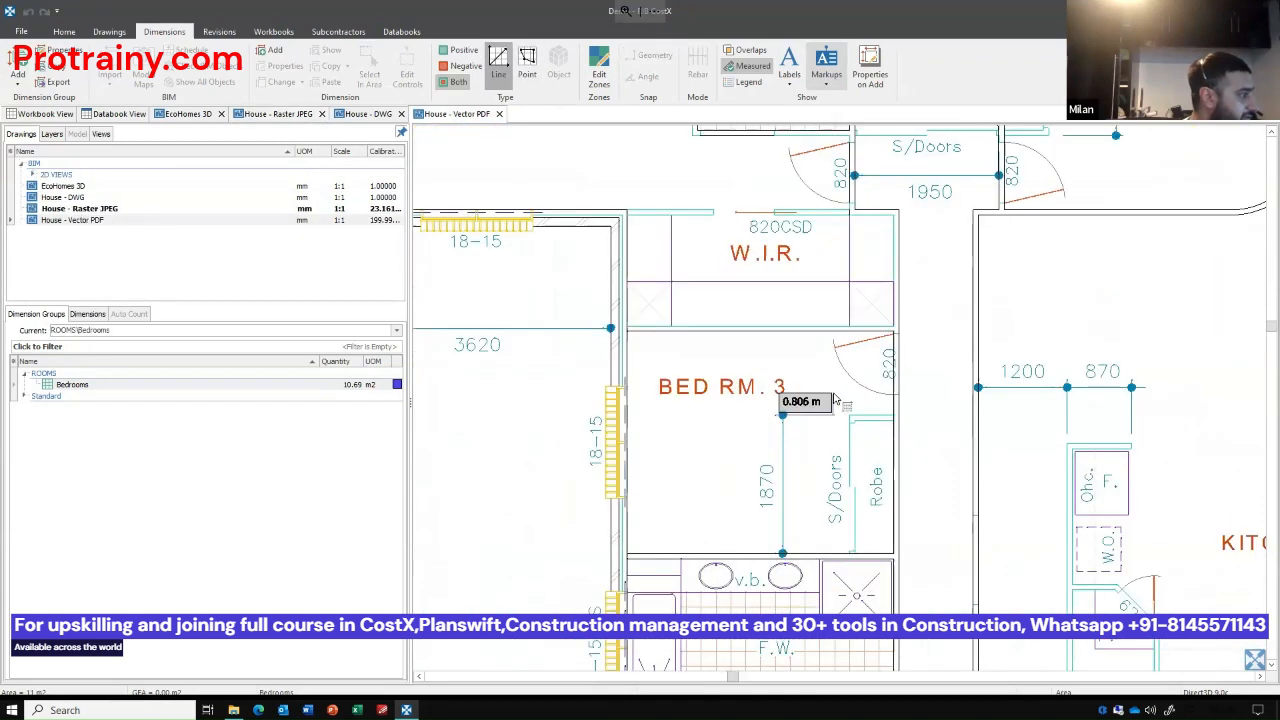
click(642, 412)
click(691, 350)
click(893, 553)
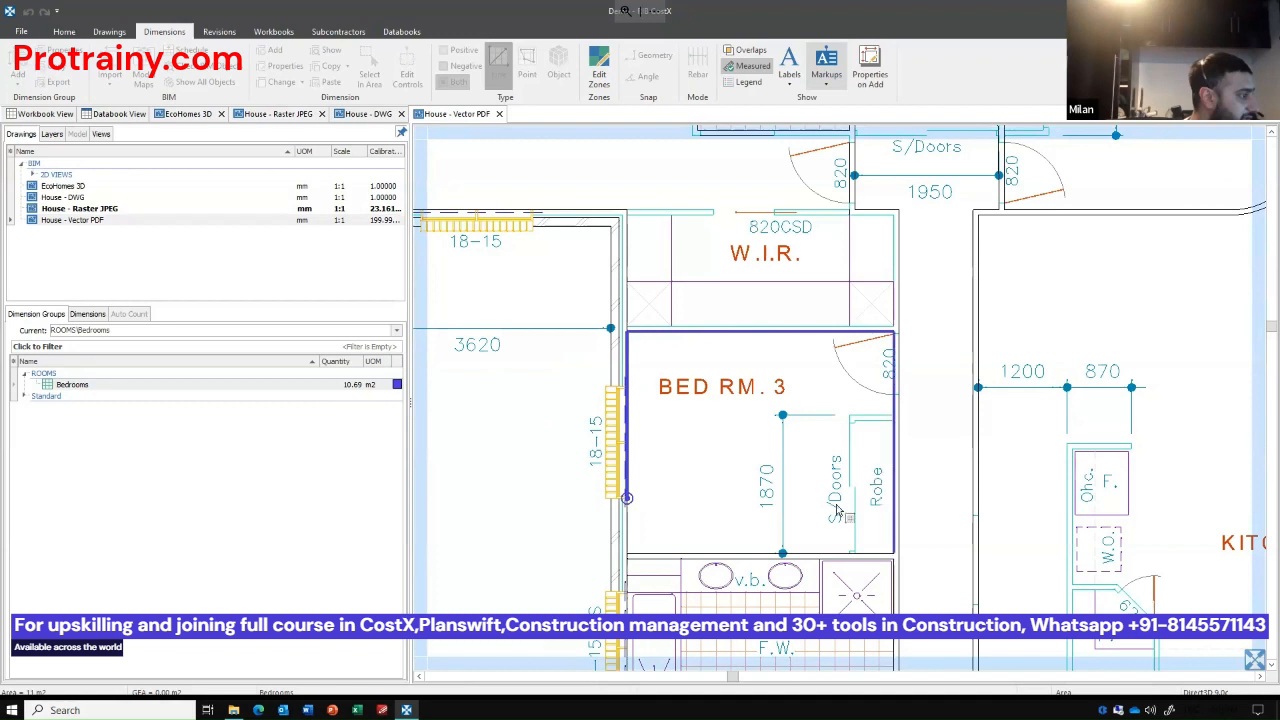
double_click(703, 550)
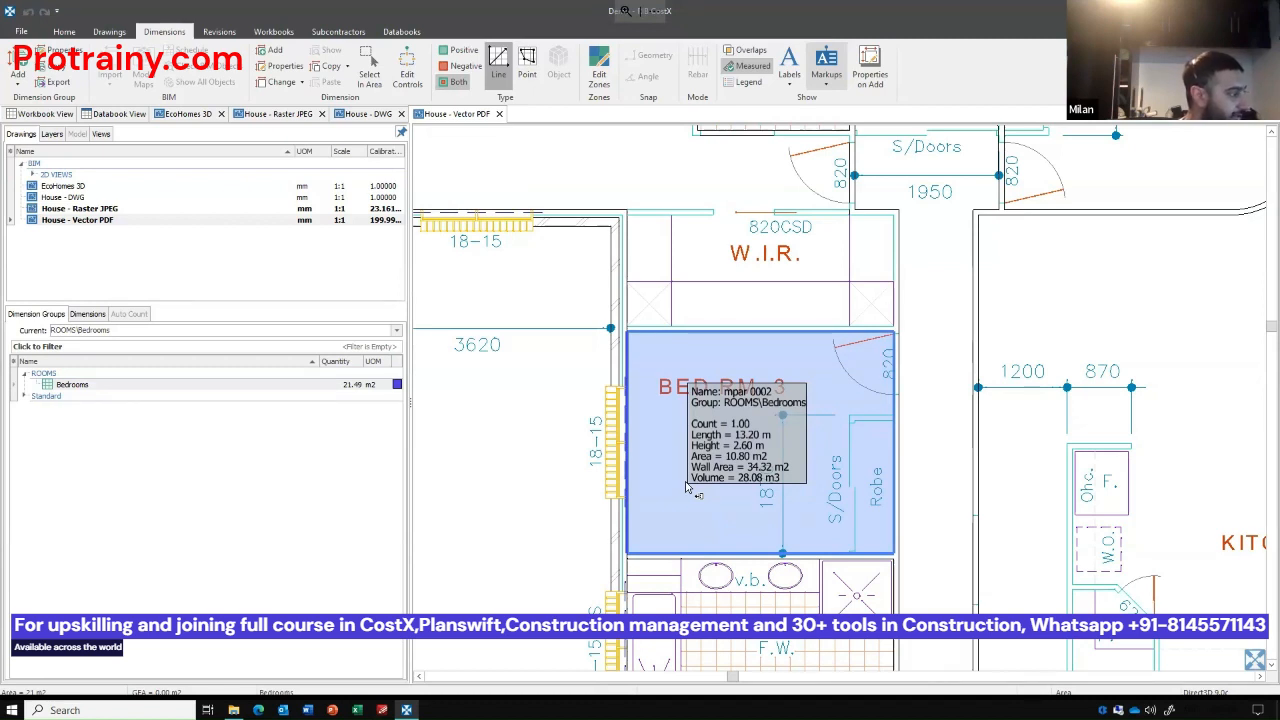
Delete the vector PDF's Bed Rm. 3 dimension and add the room again as one automatically detected enclosed area.
key(Delete)
key(Return)
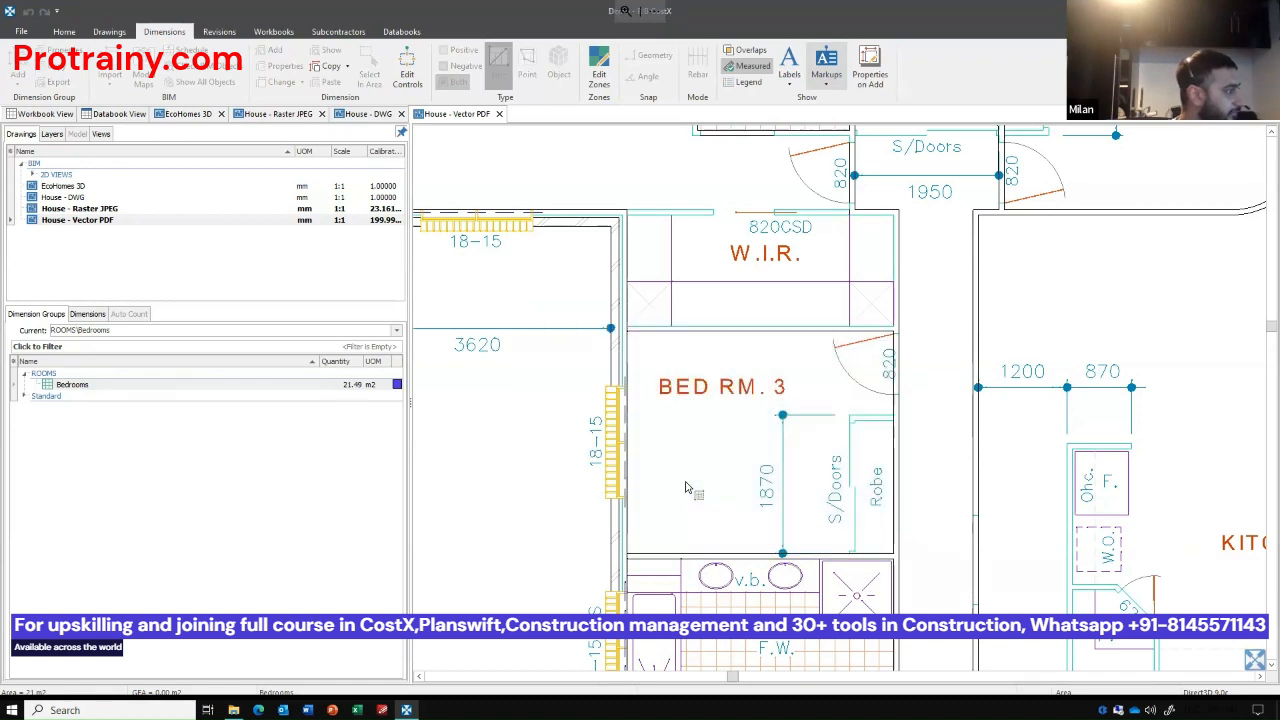
click(651, 406)
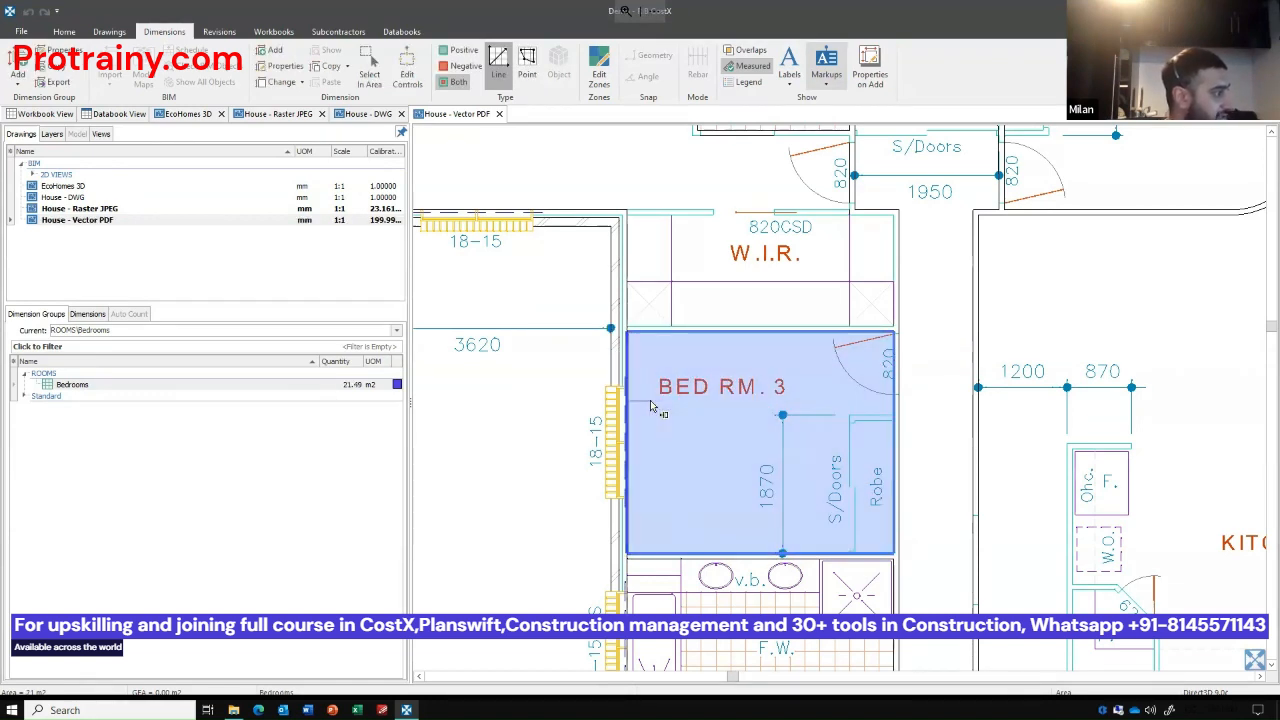
Add Bed Rm. 1's area on the vector PDF to the Bedrooms group and extend it over the entry beside the 820 door.
scroll(935, 487, down, 2)
scroll(671, 323, up, 3)
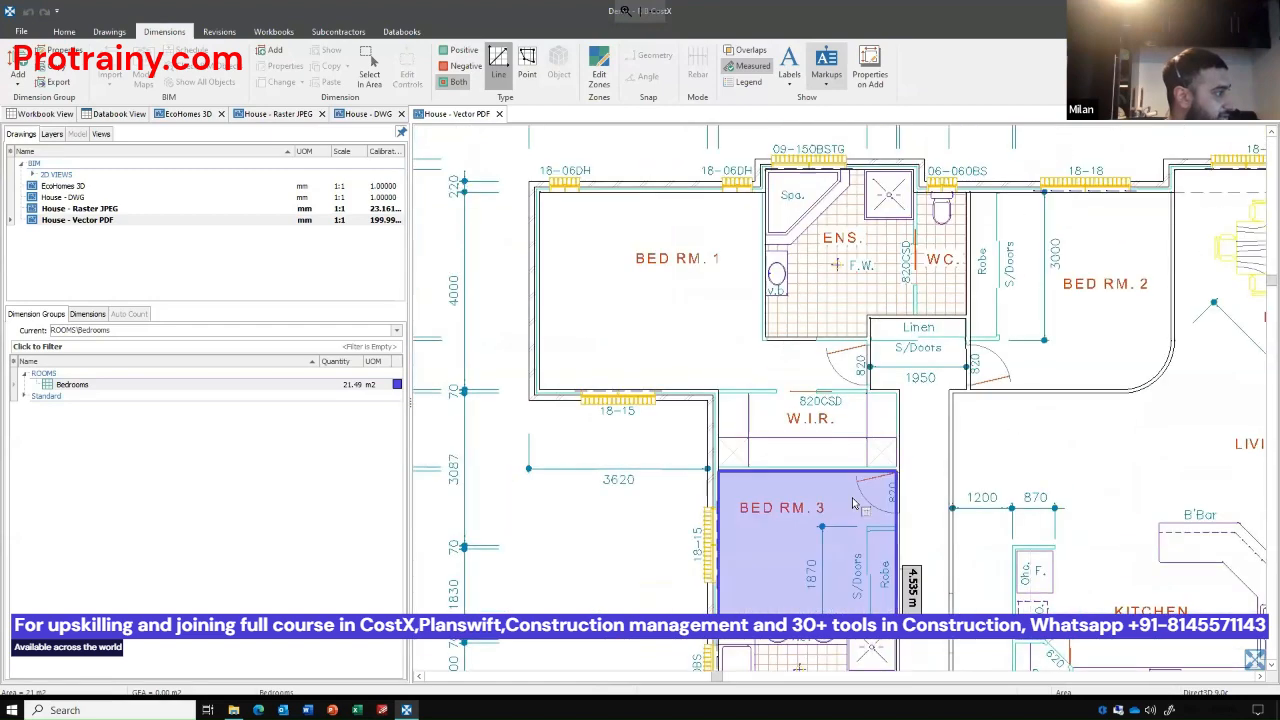
click(673, 319)
scroll(783, 386, up, 2)
scroll(776, 386, up, 2)
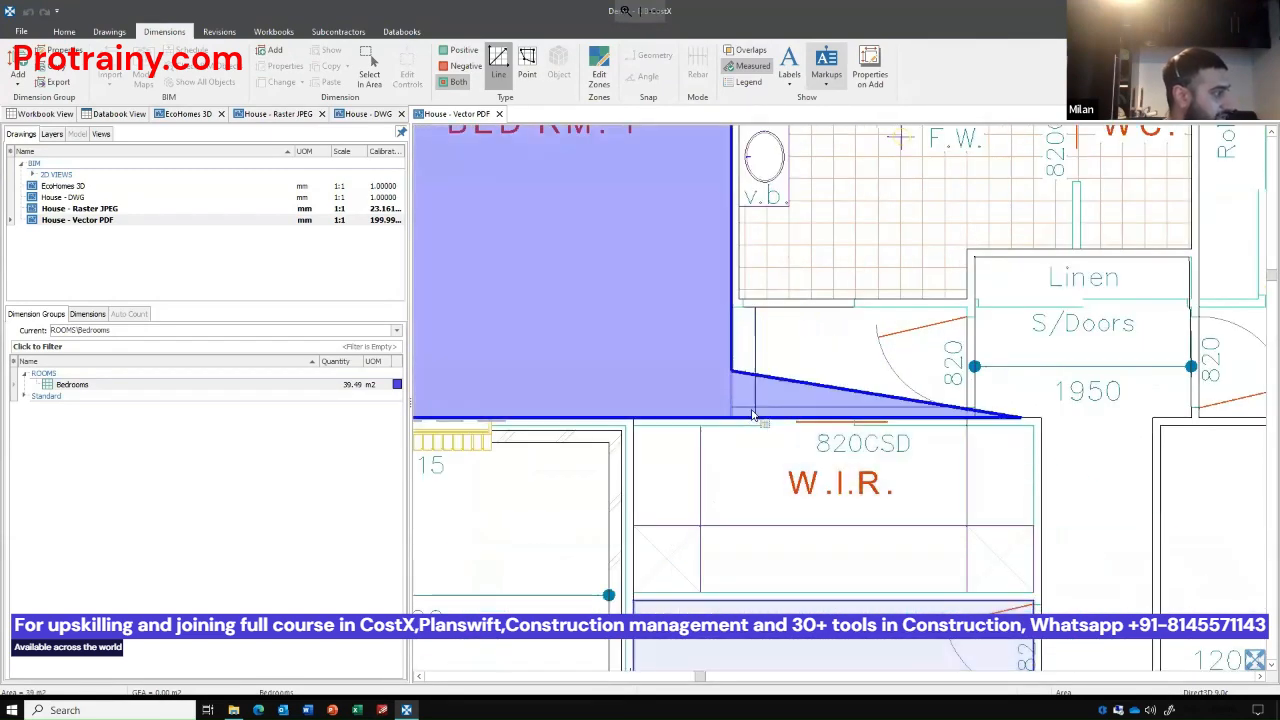
click(760, 422)
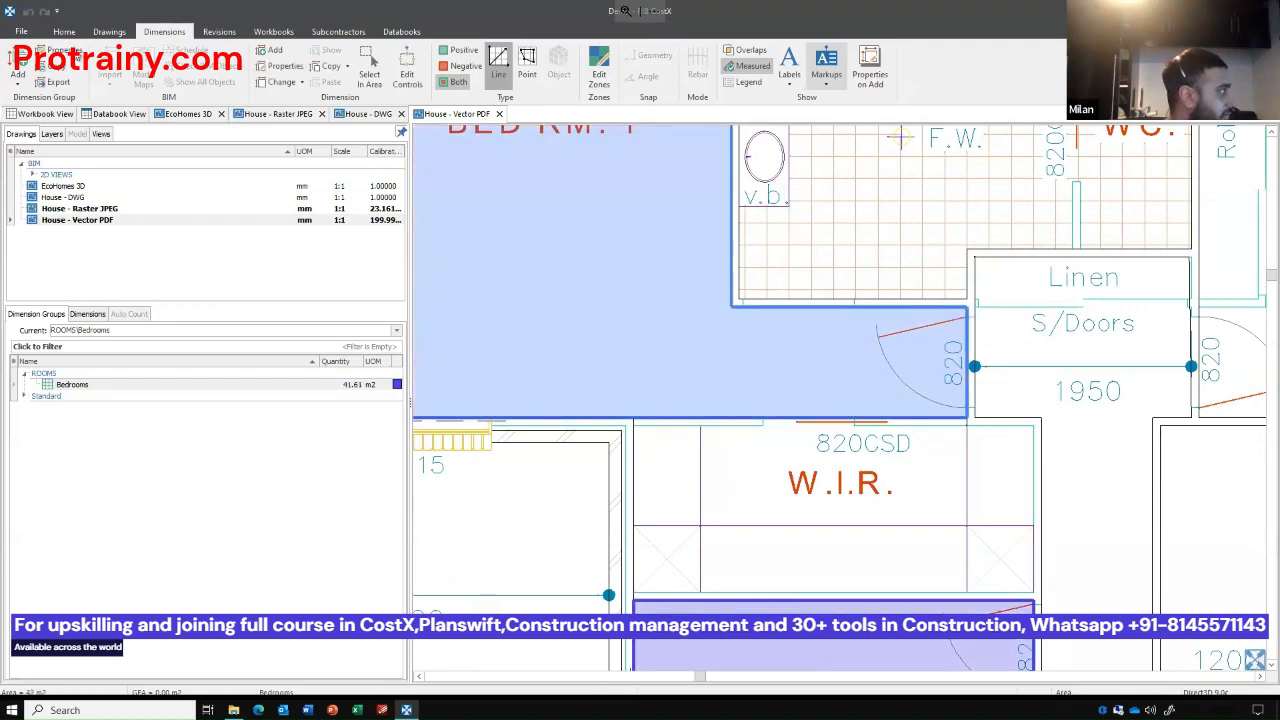
Hide the vector PDF's purple line, orange line and orange fill layers, then return to the dimension groups.
click(55, 134)
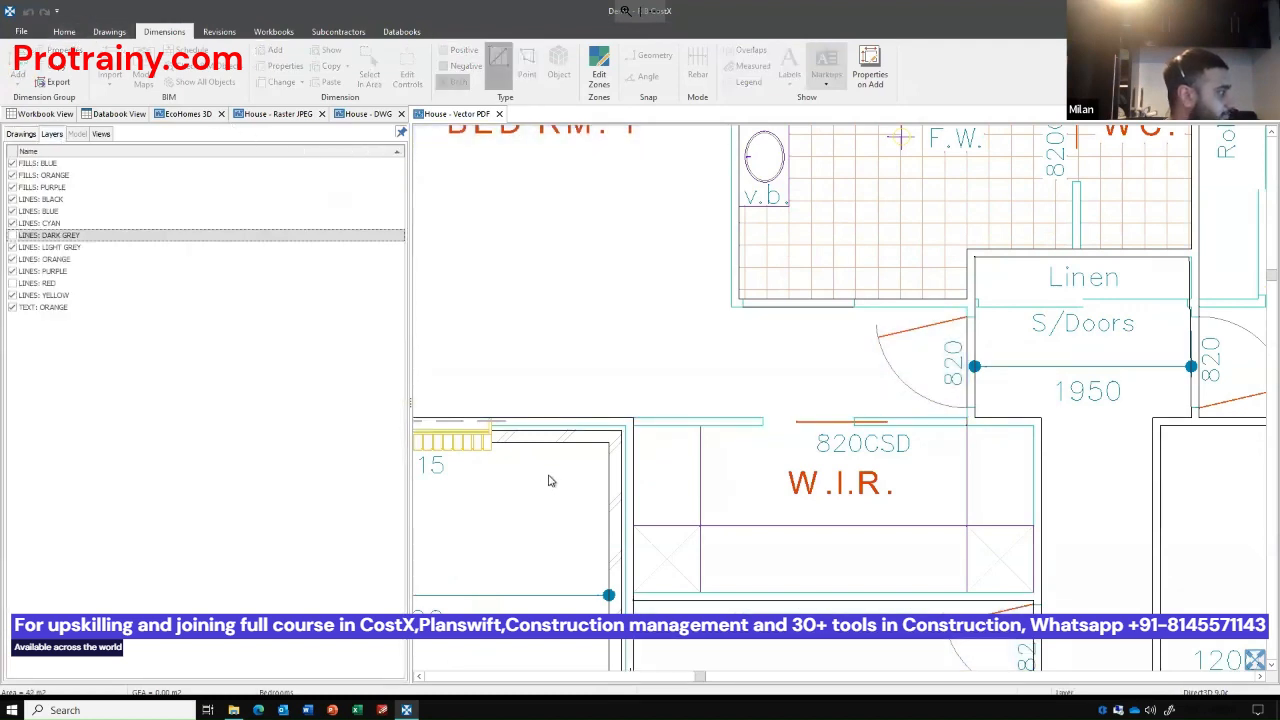
click(720, 523)
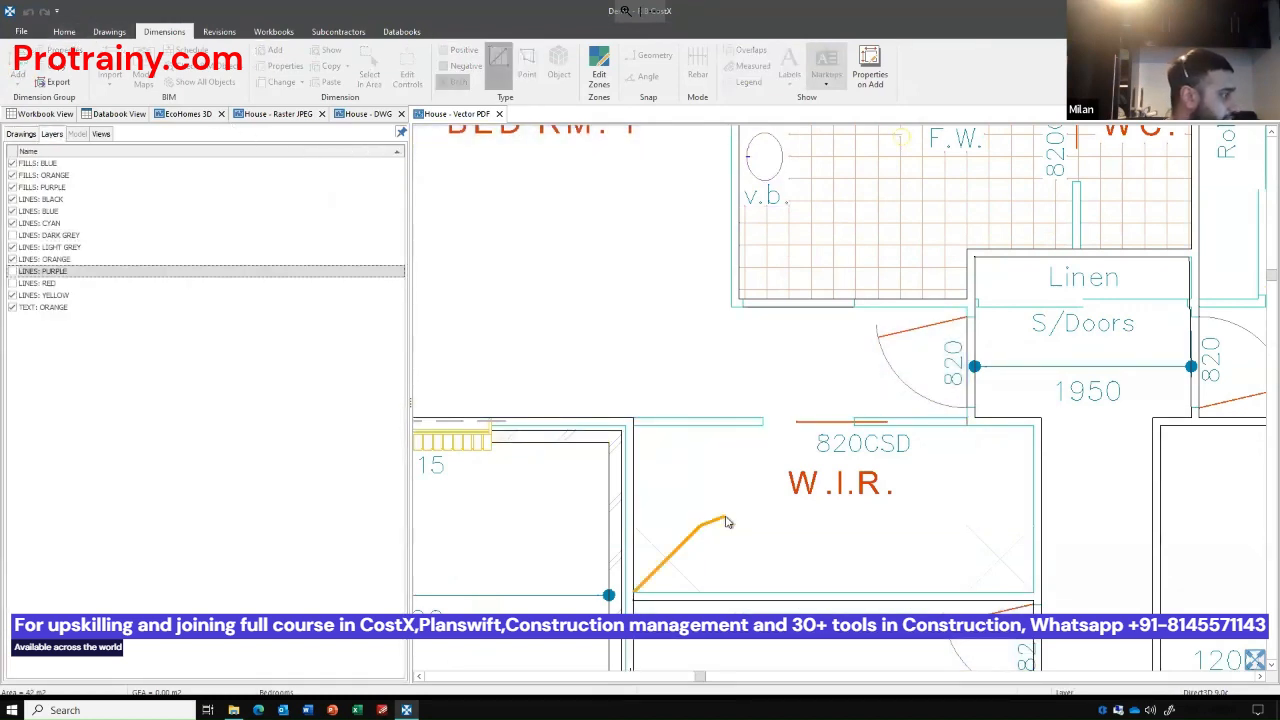
click(807, 428)
click(807, 428)
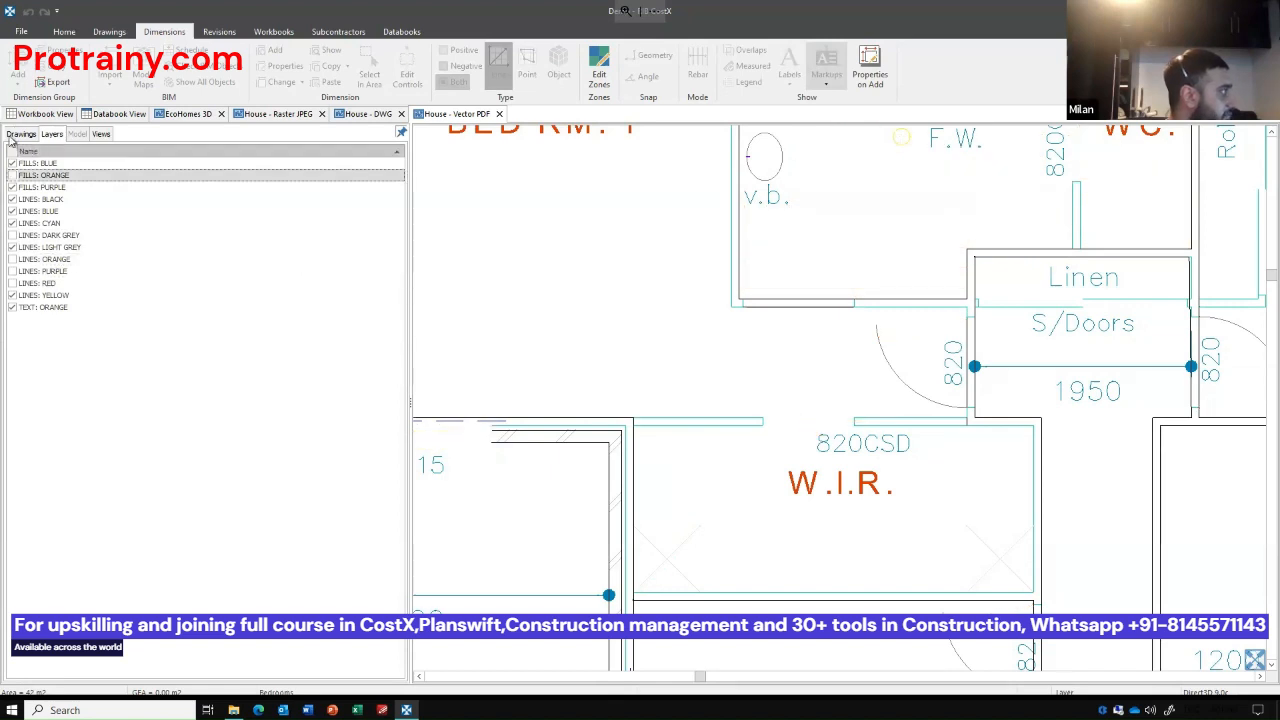
key(l)
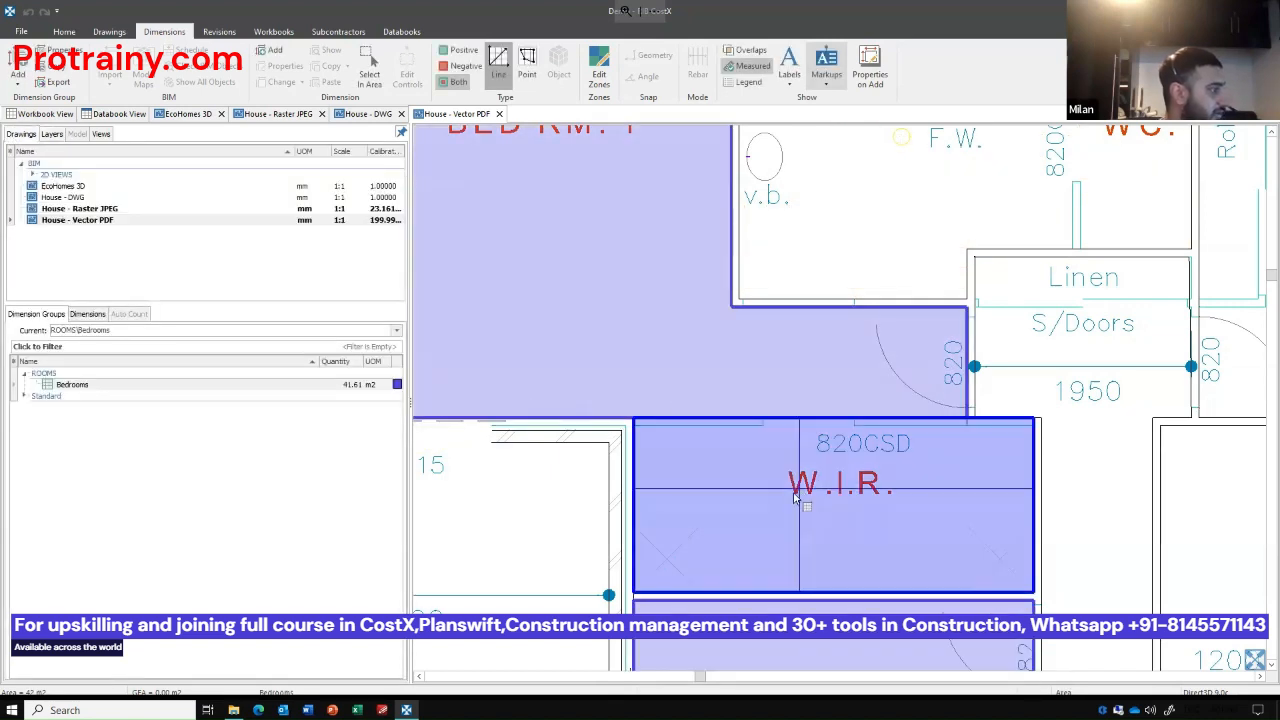
Extend Bed Rm. 1's area dimension on the vector PDF to include the adjoining W.I.R.
click(787, 490)
scroll(805, 480, down, 5)
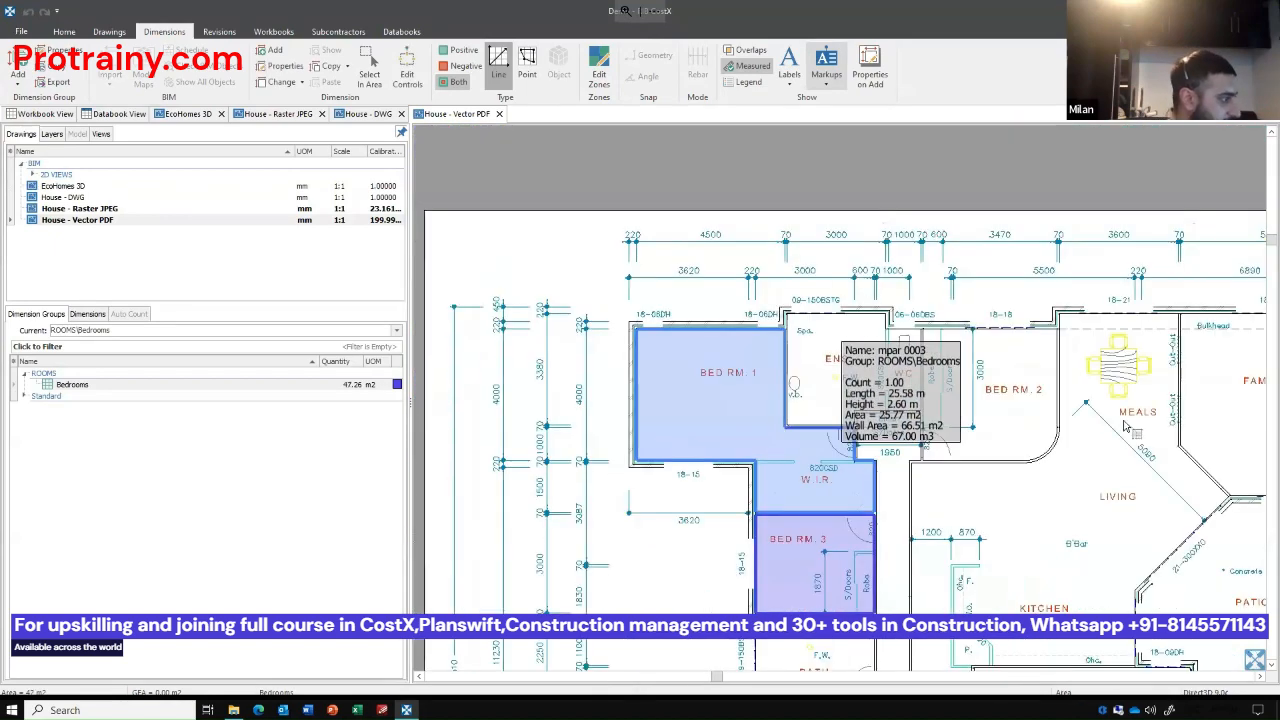
Open the House - DWG drawing and add Bed Rm. 1 together with its W.I.R. to the Bedrooms group.
mouse_move(996, 368)
mouse_down()
mouse_move(873, 250)
mouse_move(1088, 404)
mouse_up()
drag(791, 572, 776, 552)
double_click(80, 198)
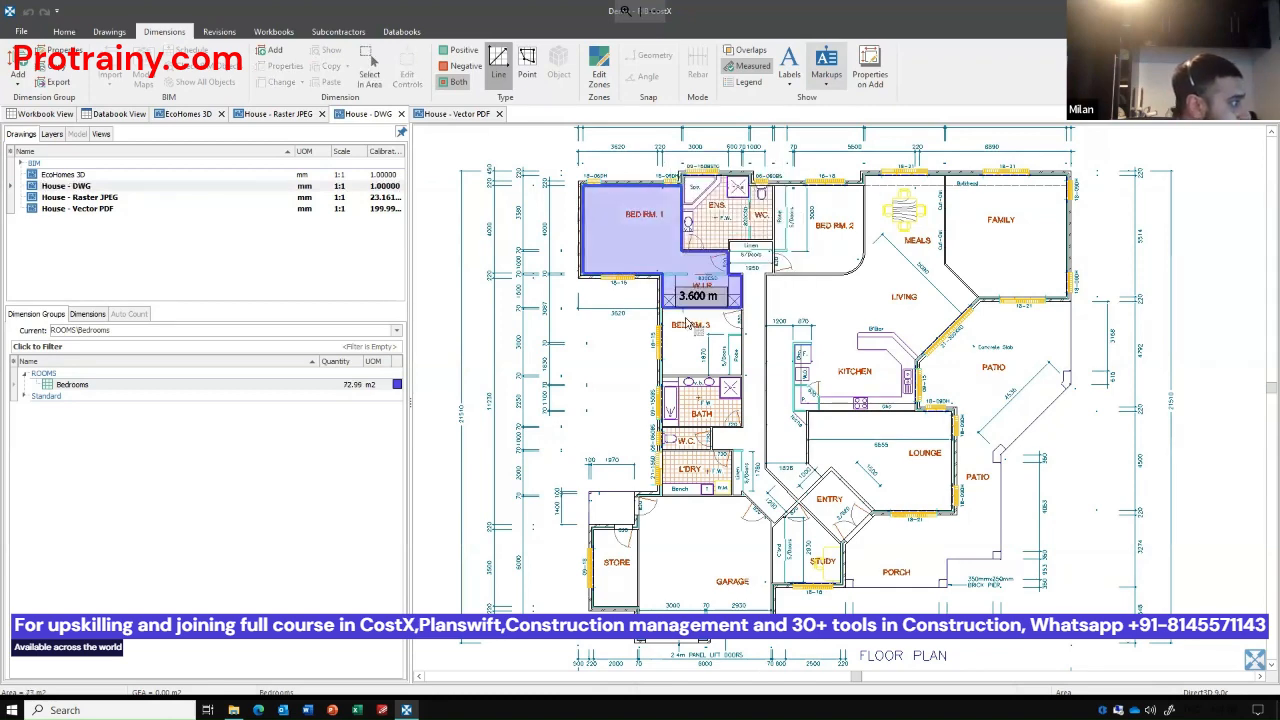
Add the areas of Bed Rm. 3 and Bed Rm. 2 on the DWG plan to the Bedrooms group.
click(703, 325)
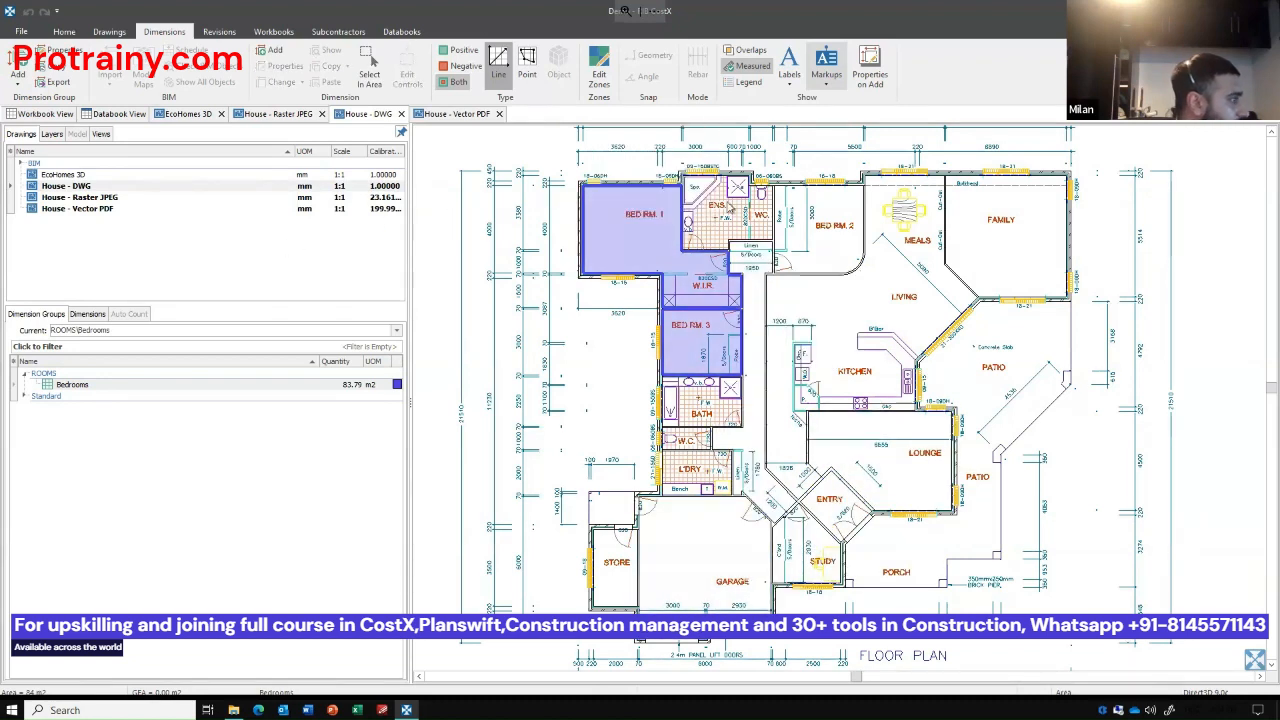
scroll(838, 183, up, 2)
scroll(838, 183, up, 2)
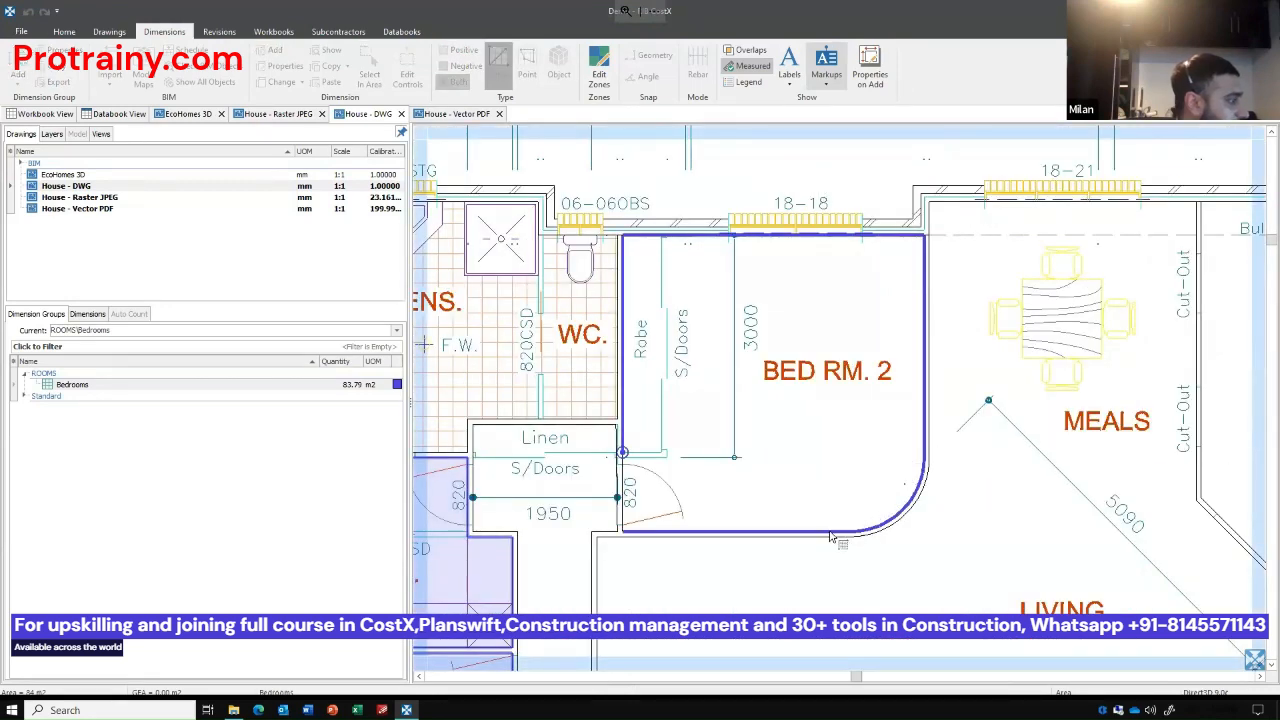
click(773, 472)
scroll(773, 472, down, 5)
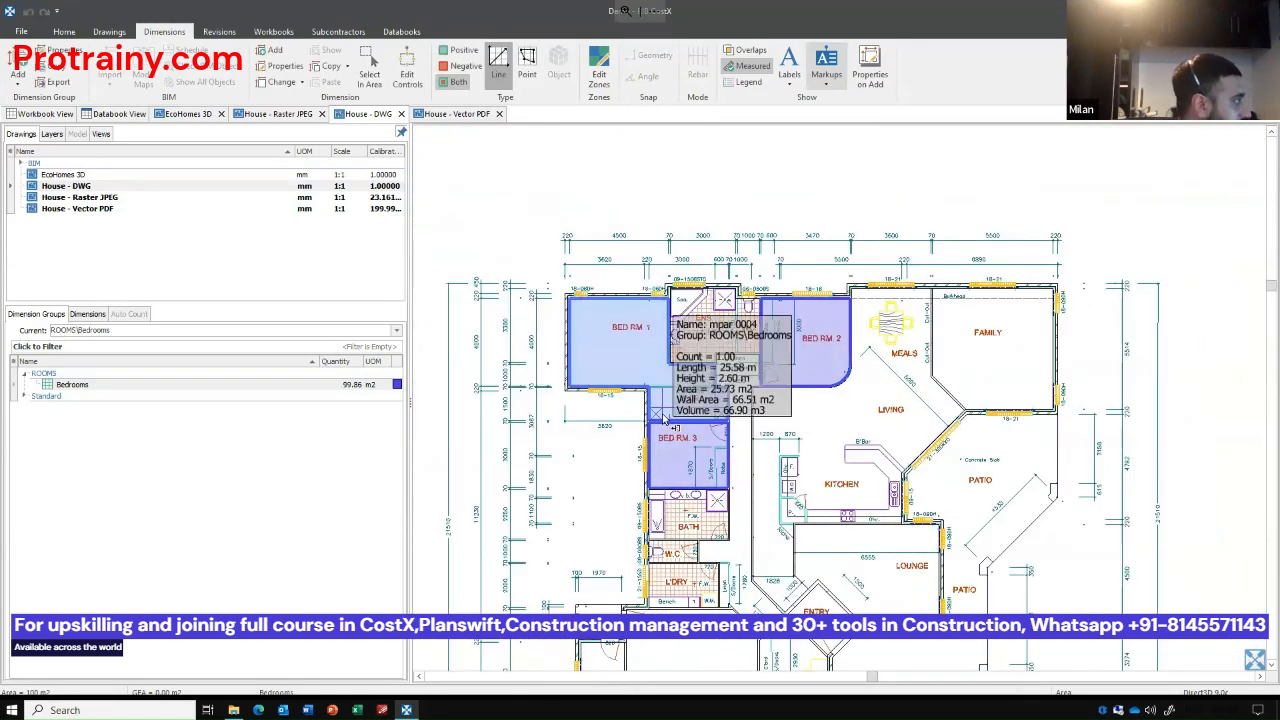
scroll(665, 410, up, 2)
Make GFA in the Standard folder the current dimension group and add the whole house's internal floor area to it.
click(25, 397)
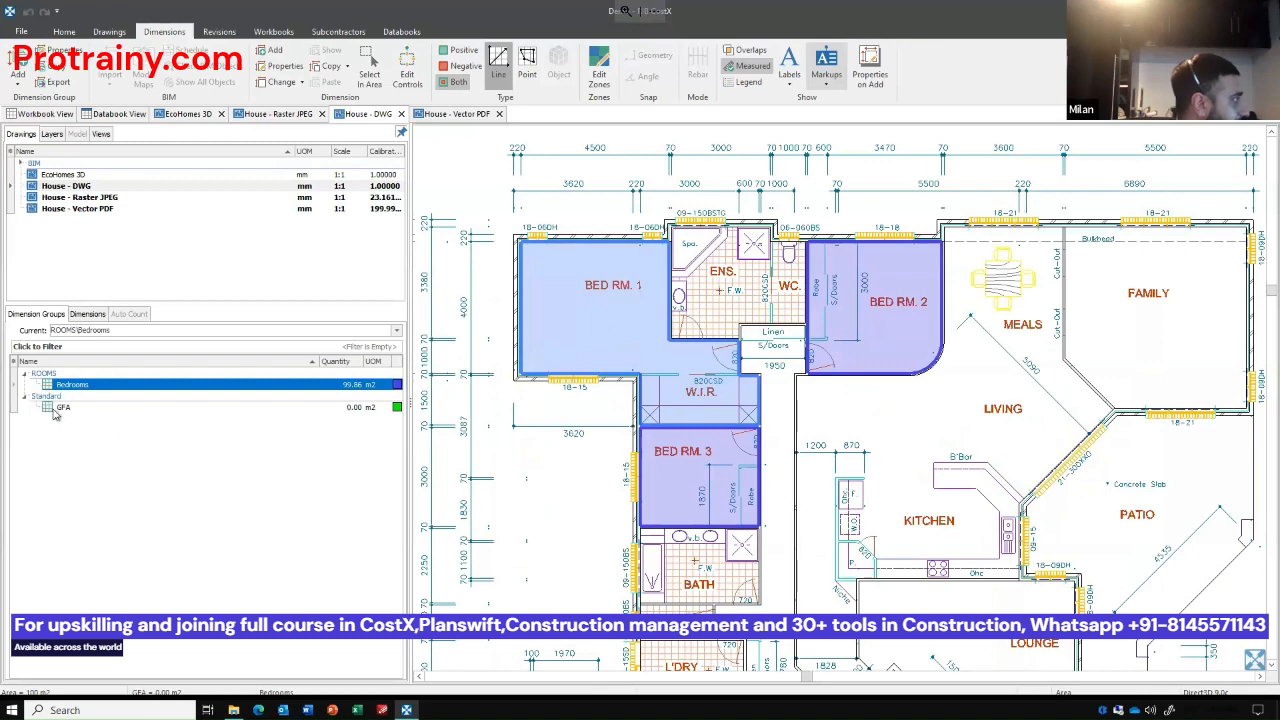
click(56, 409)
drag(636, 447, 610, 372)
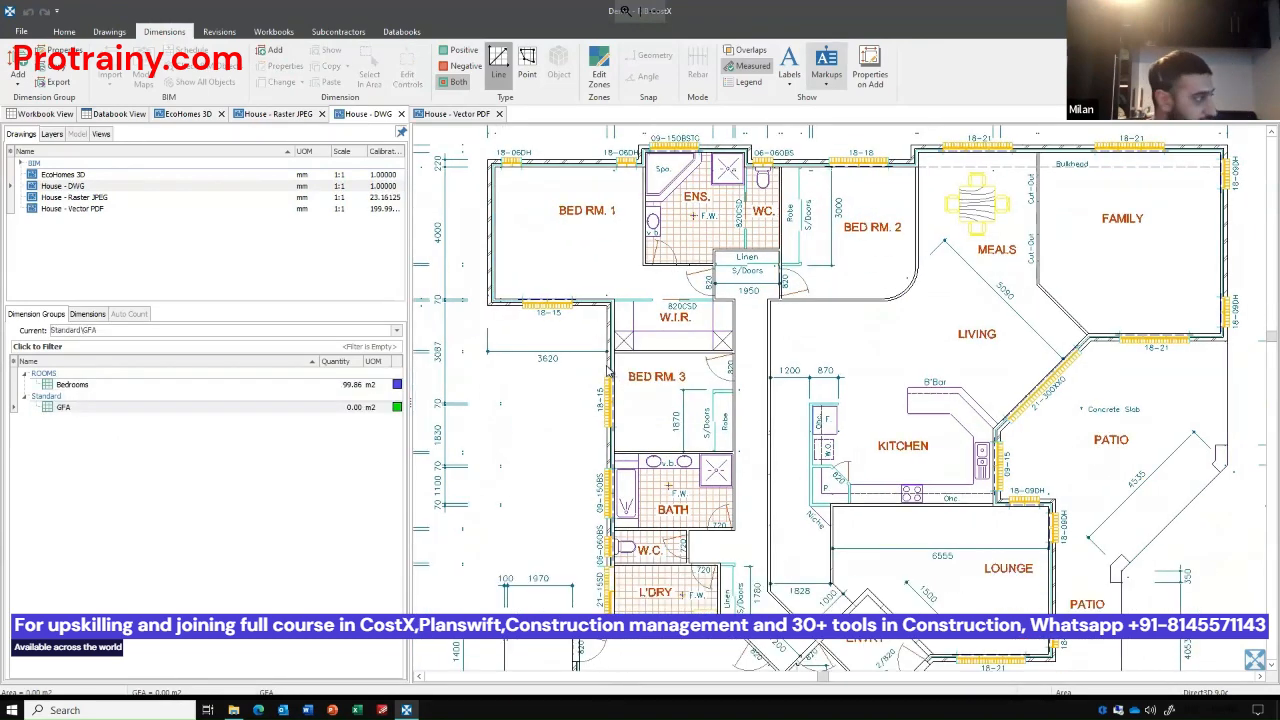
click(593, 435)
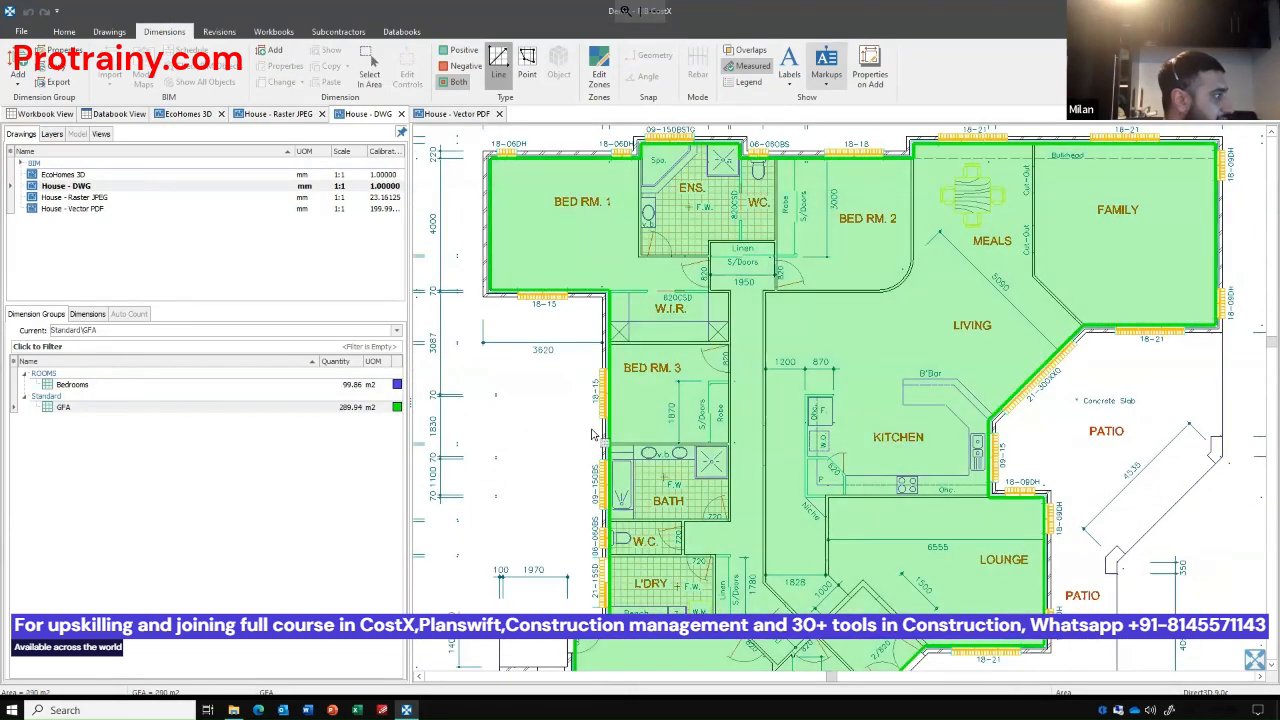
Deduct the Store and Garage from the GFA group as negative areas, then allow both positive and negative dimensions again.
scroll(549, 386, down, 2)
drag(549, 383, 580, 308)
click(466, 67)
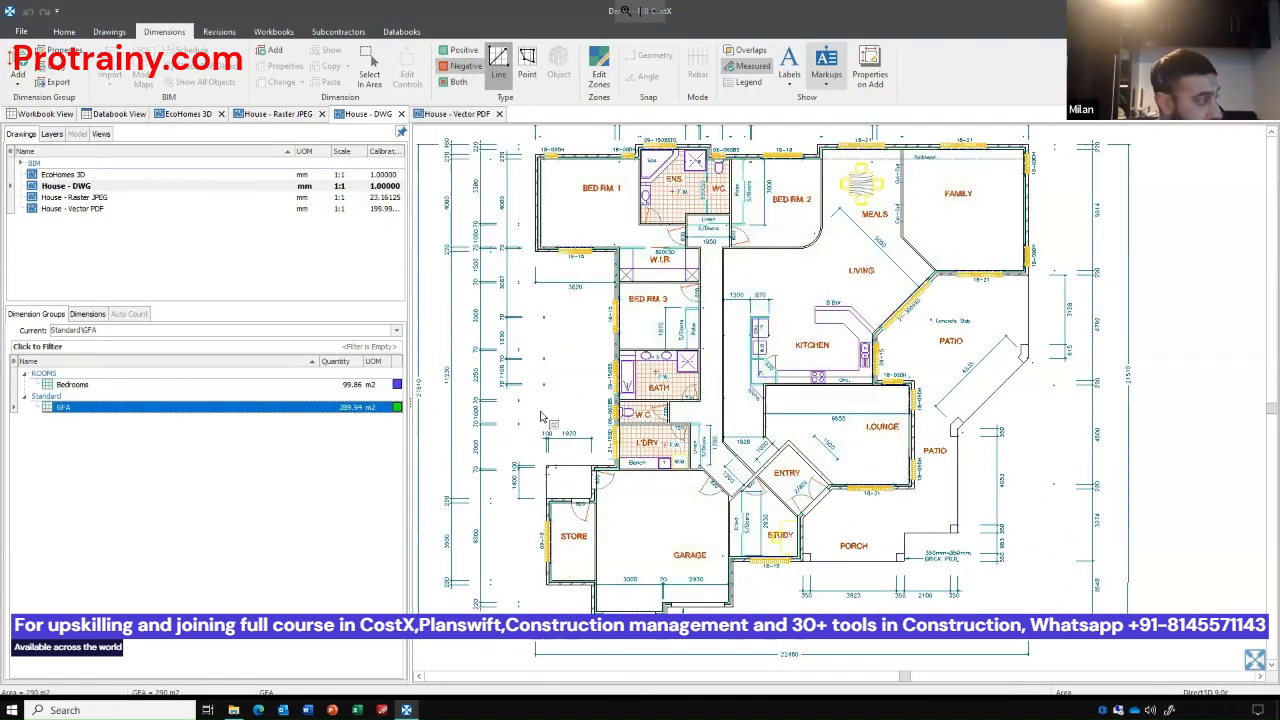
click(595, 562)
click(617, 571)
click(458, 82)
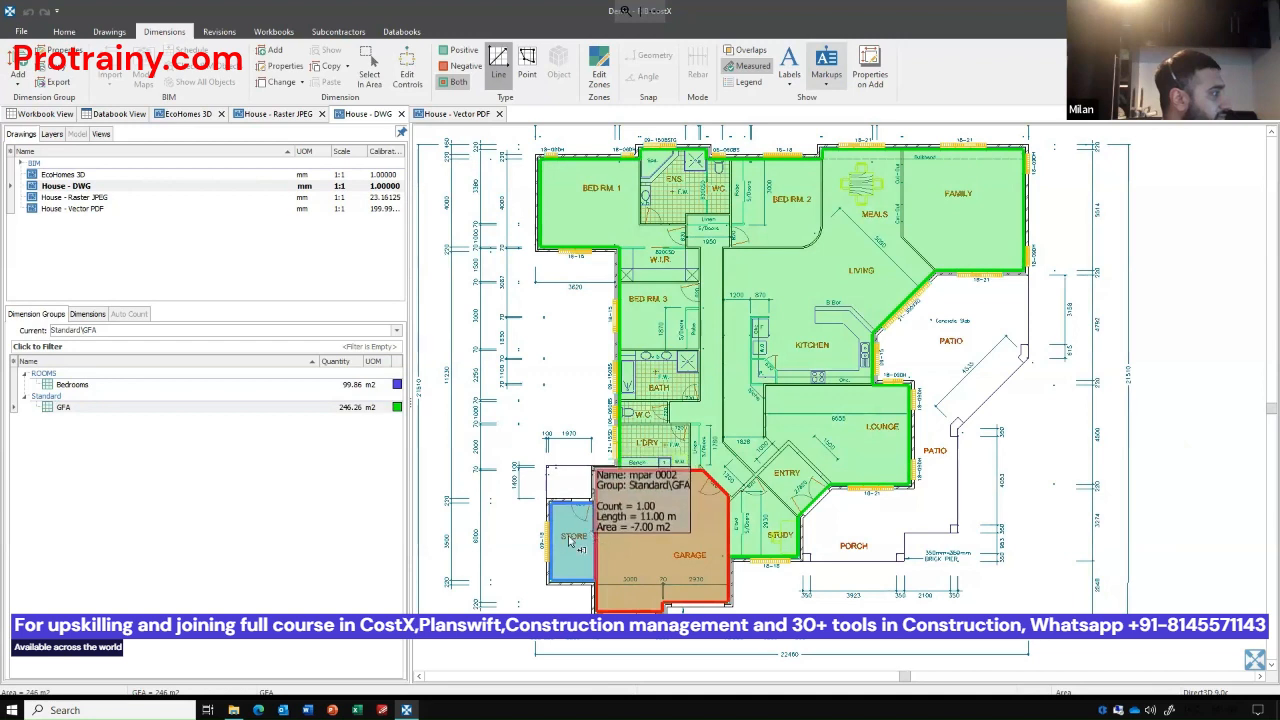
Examine the GFA group's individual dimensions: the whole floor area and the Store and Garage deductions.
click(362, 410)
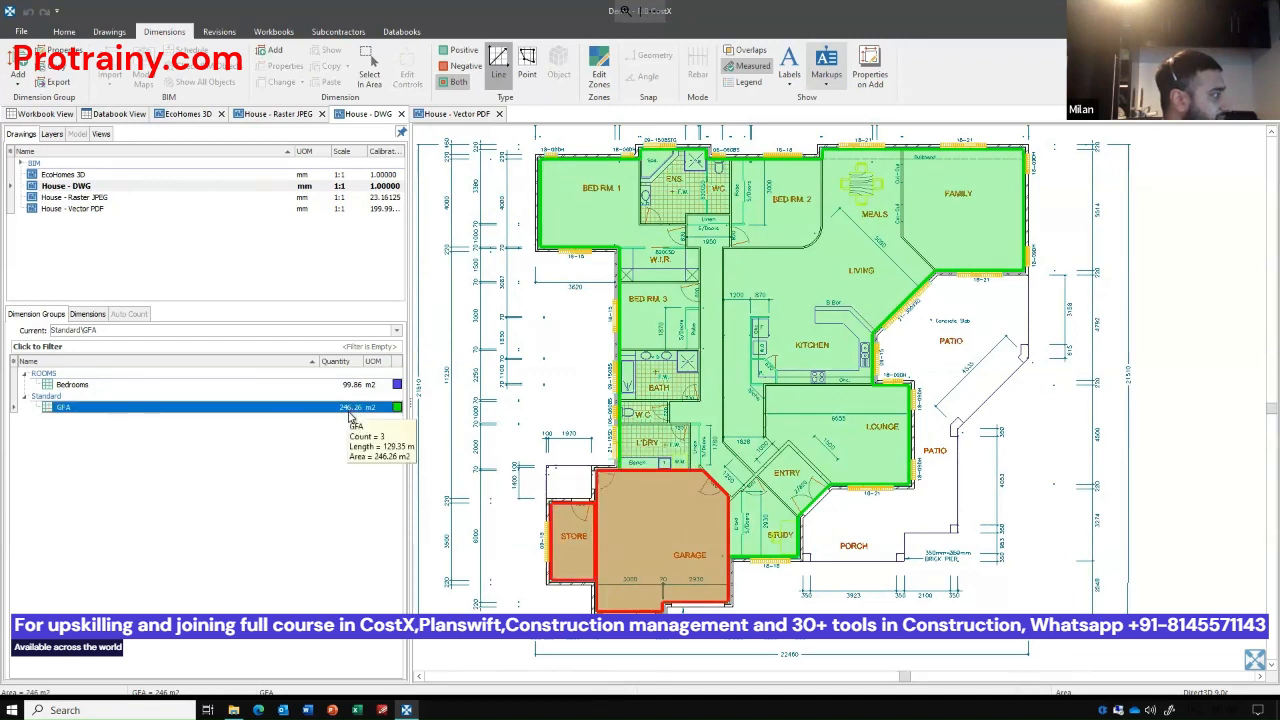
click(88, 315)
click(162, 421)
click(162, 409)
click(162, 397)
click(165, 410)
click(166, 421)
click(165, 410)
click(163, 398)
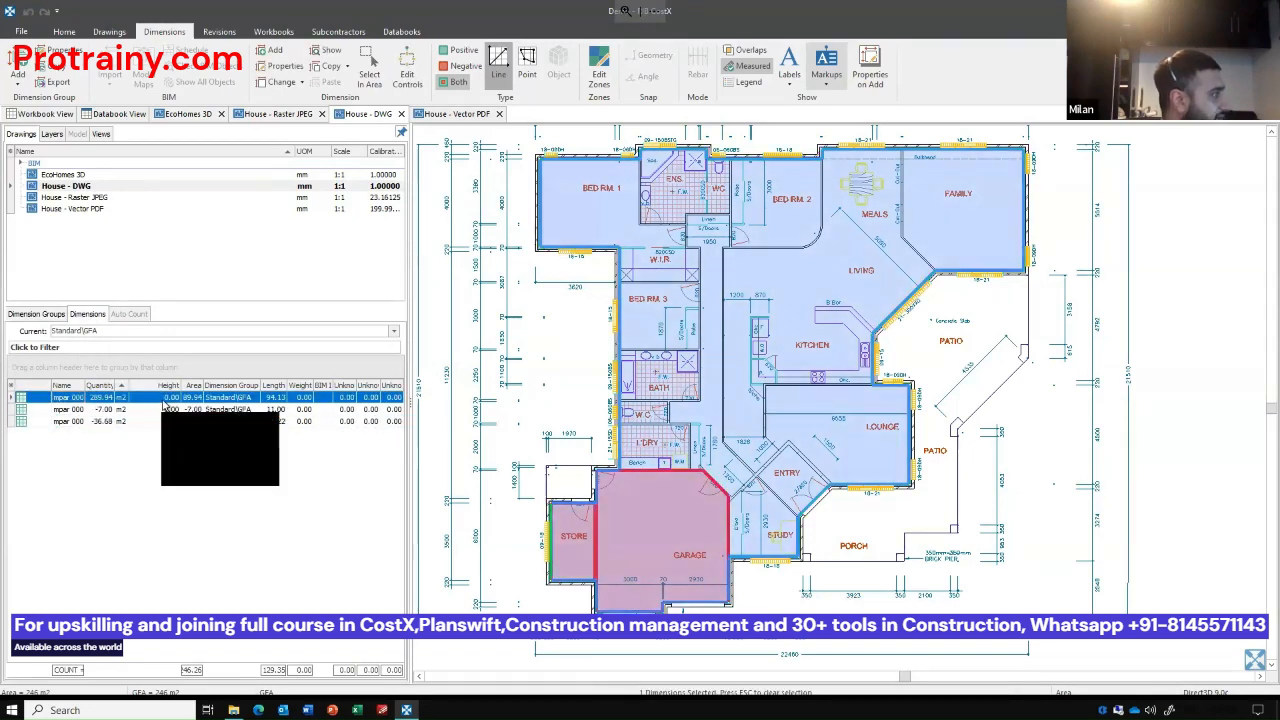
Show the dimension labels briefly, hide them again, and display the quantity legend on the drawing.
click(789, 62)
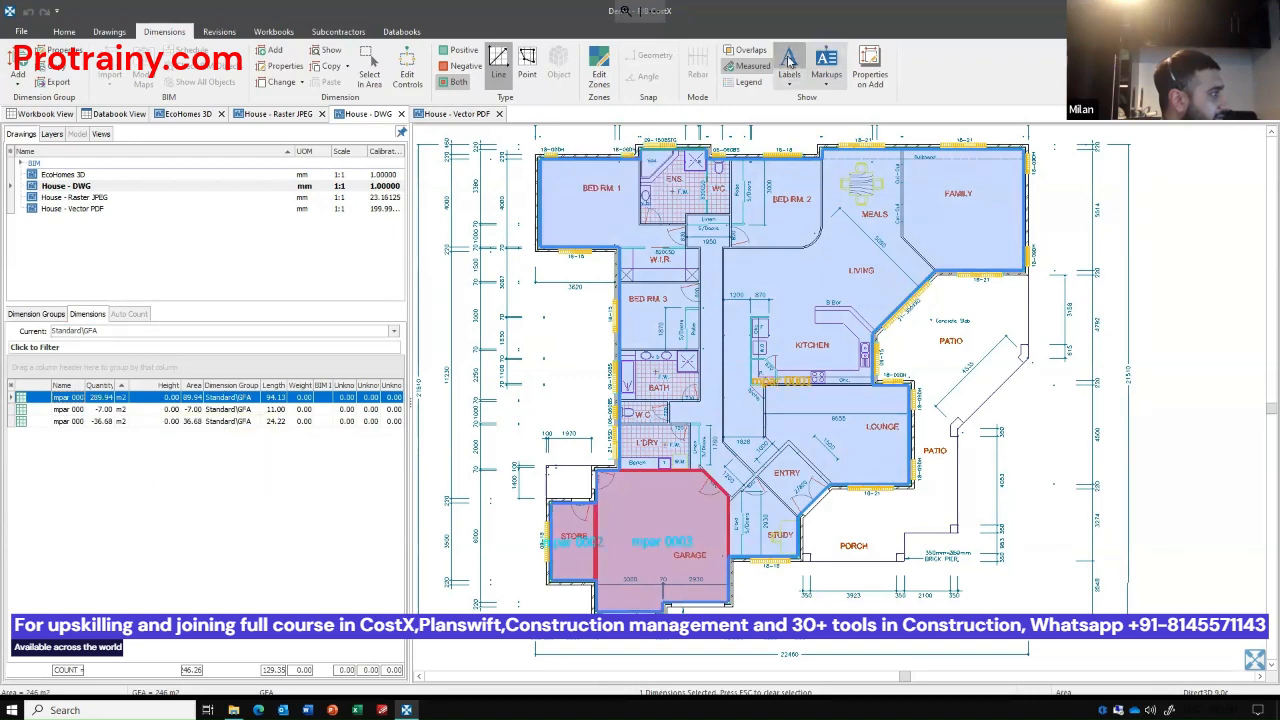
click(789, 62)
click(748, 82)
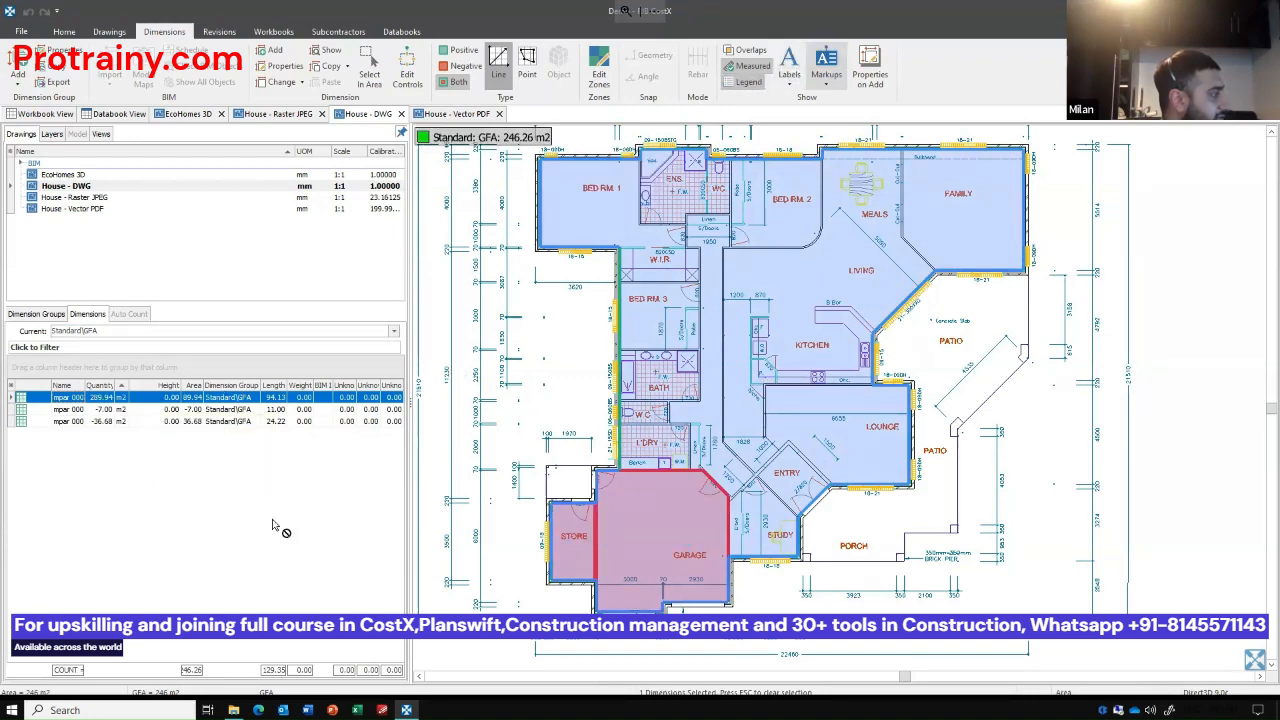
Preview a printed report of the House - DWG drawing with its GFA measurements and legend, then close the preview.
scroll(528, 508, down, 2)
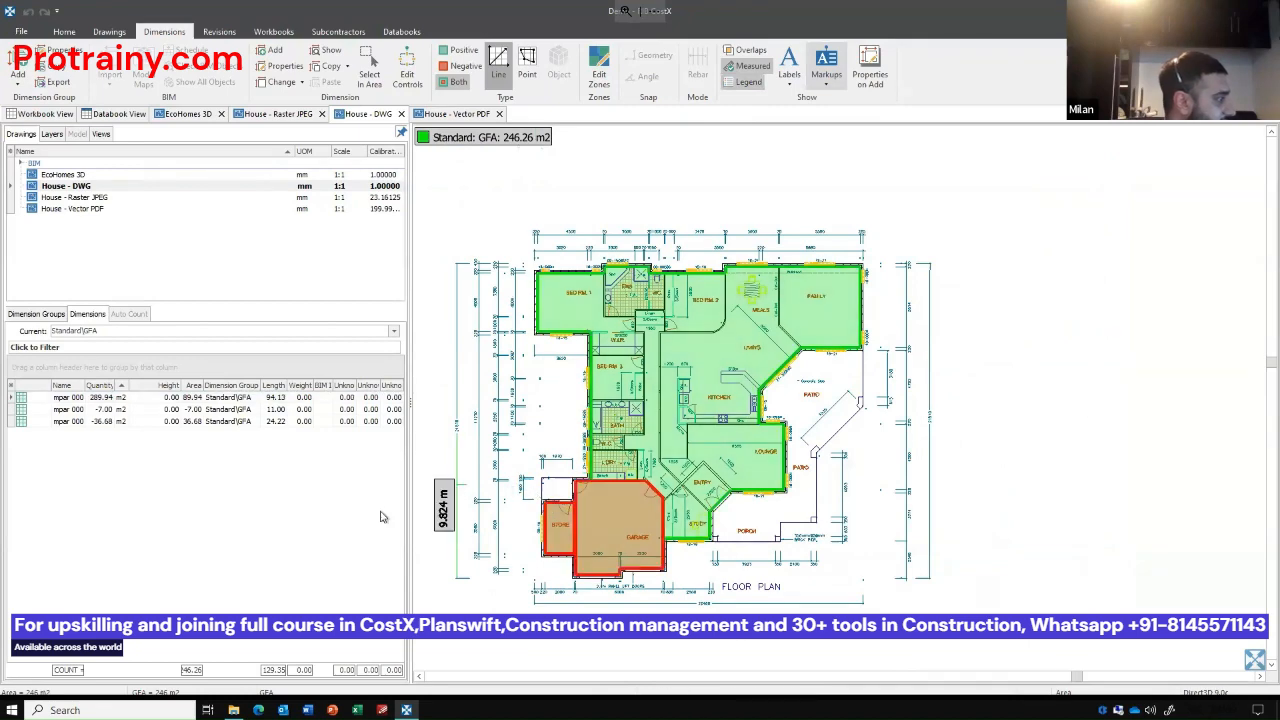
scroll(524, 508, up, 3)
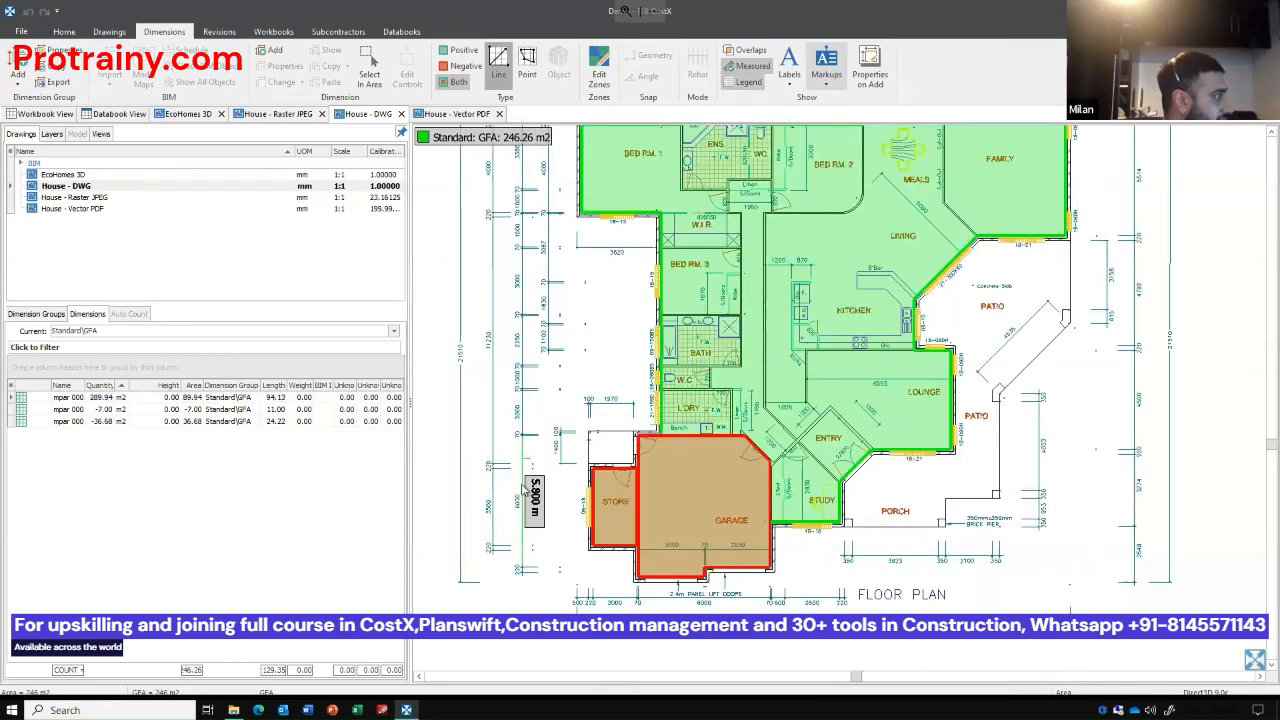
scroll(517, 508, up, 1)
click(109, 31)
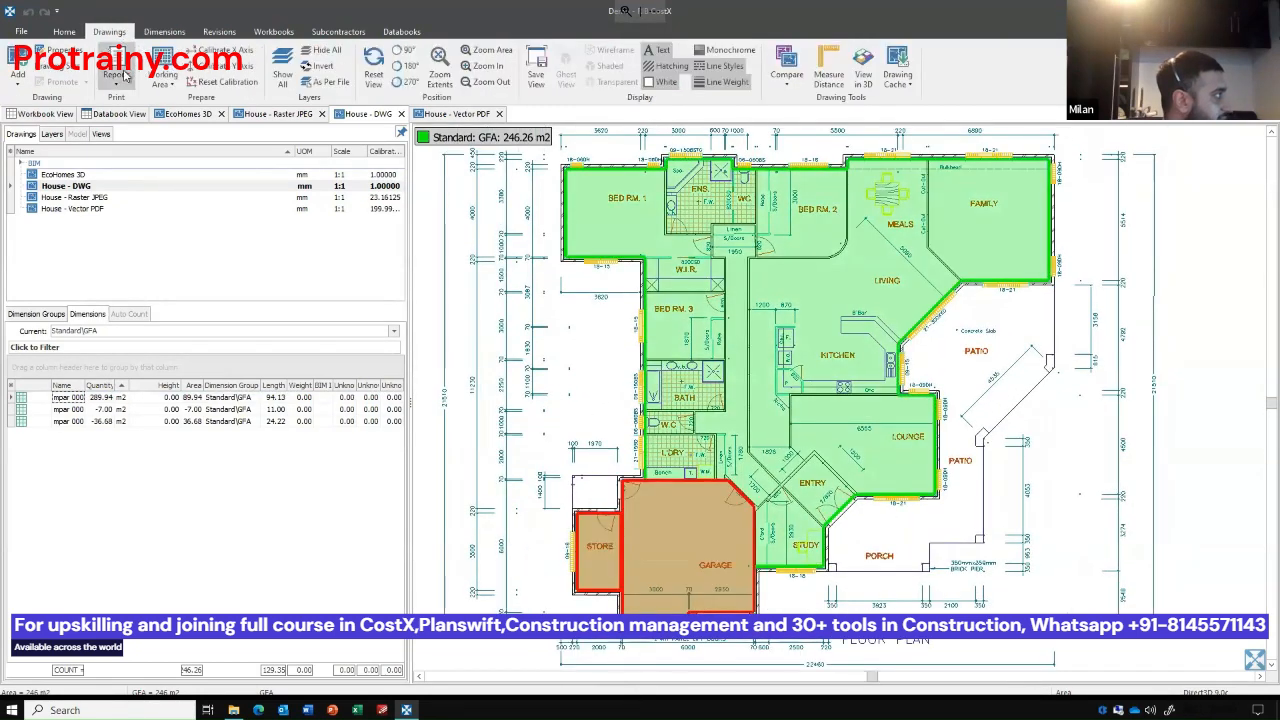
click(116, 76)
click(145, 99)
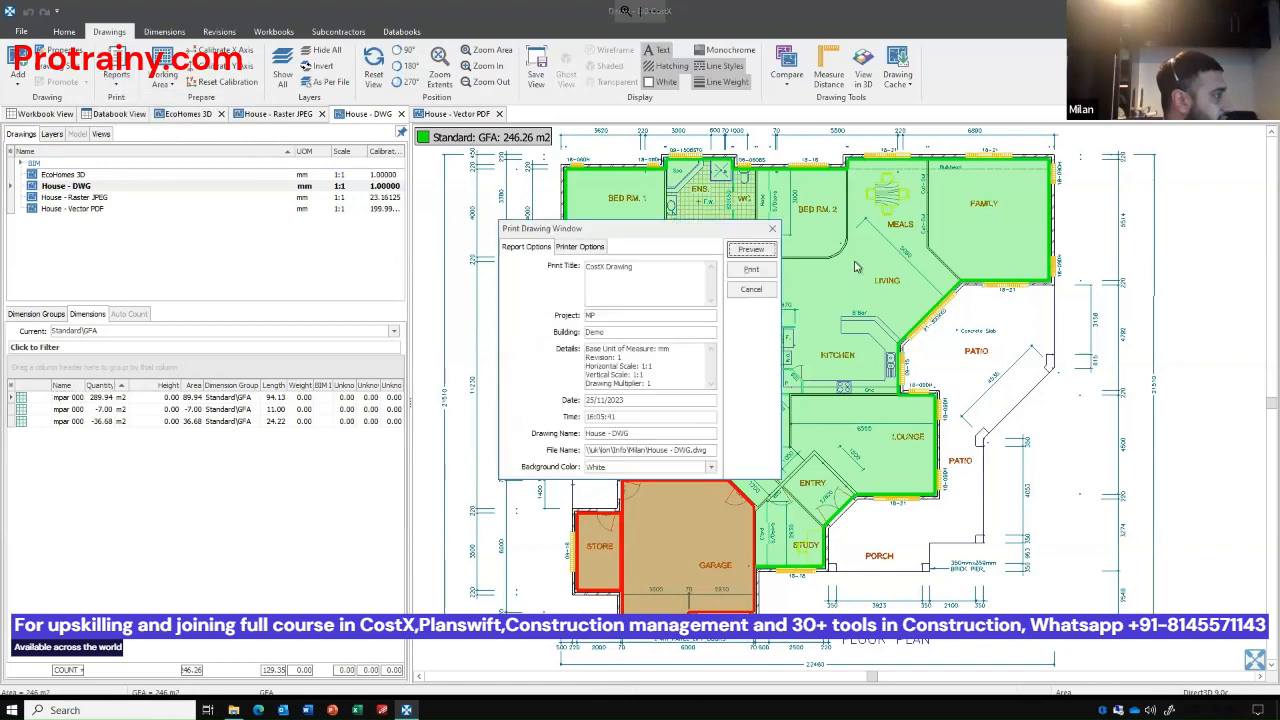
click(751, 250)
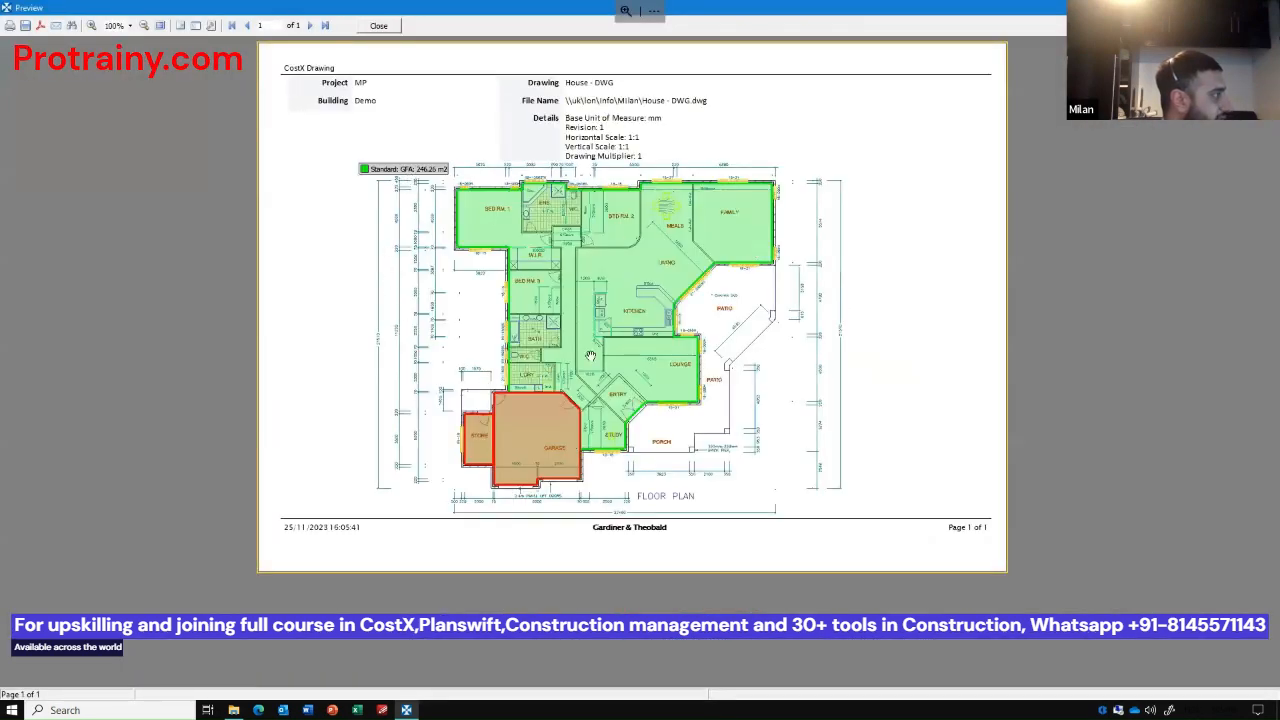
click(379, 25)
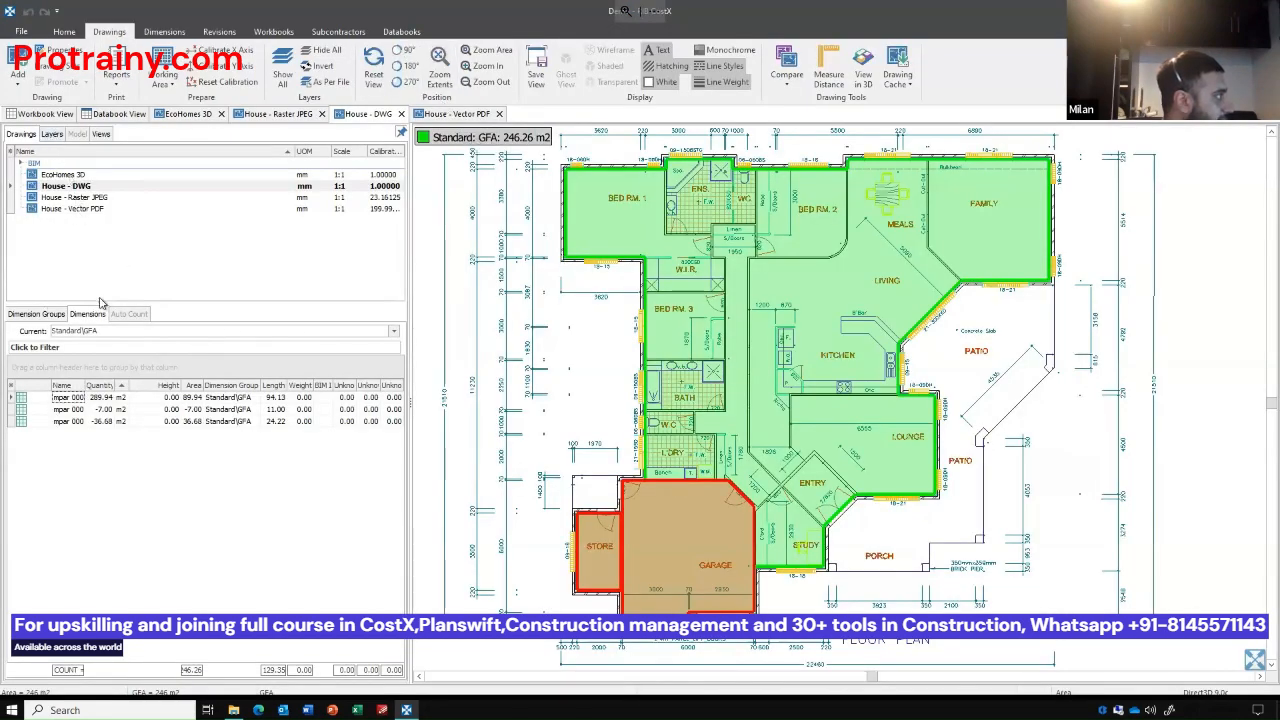
Start a new dimension group named Stud Partitions in the Standard folder.
click(36, 314)
click(168, 32)
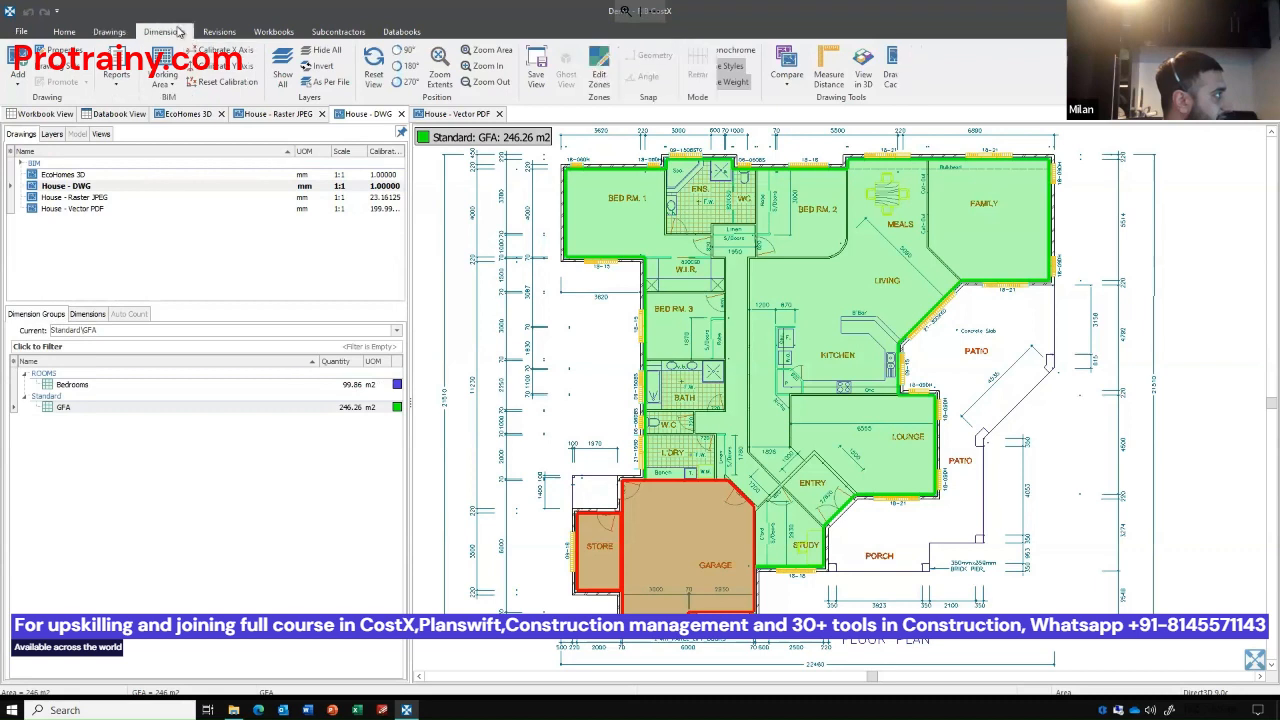
click(16, 60)
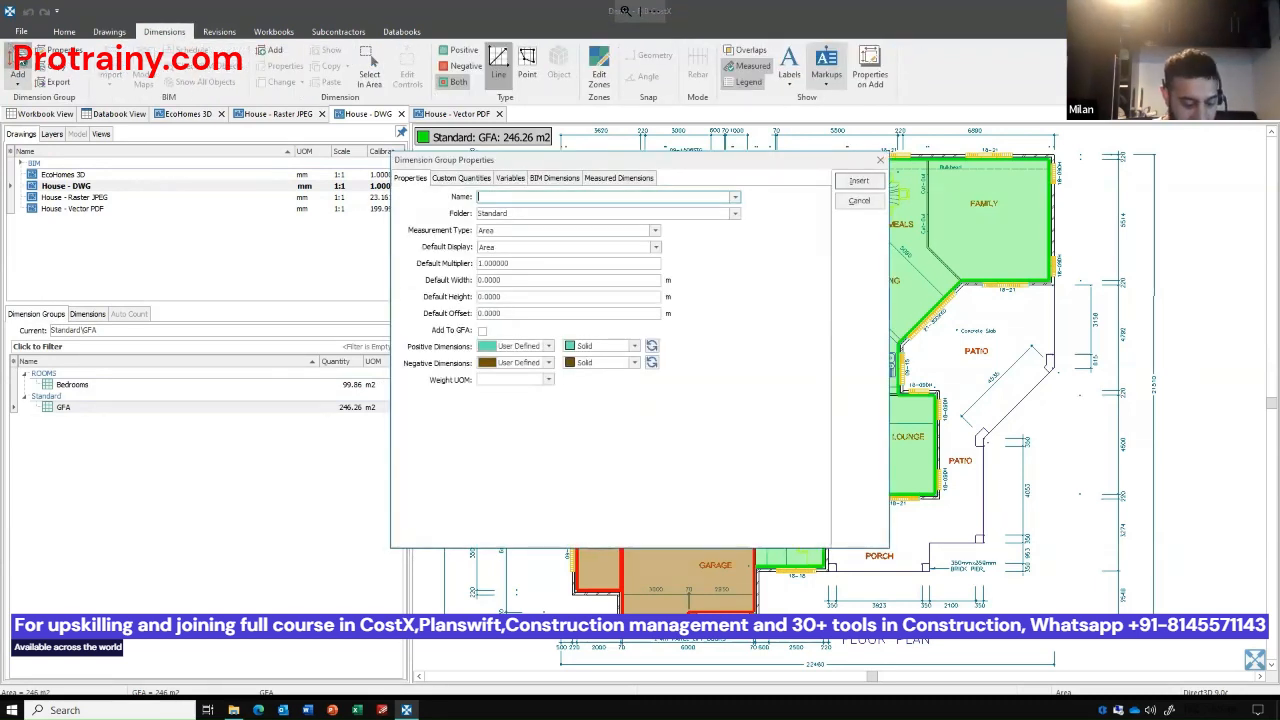
text(Sta)
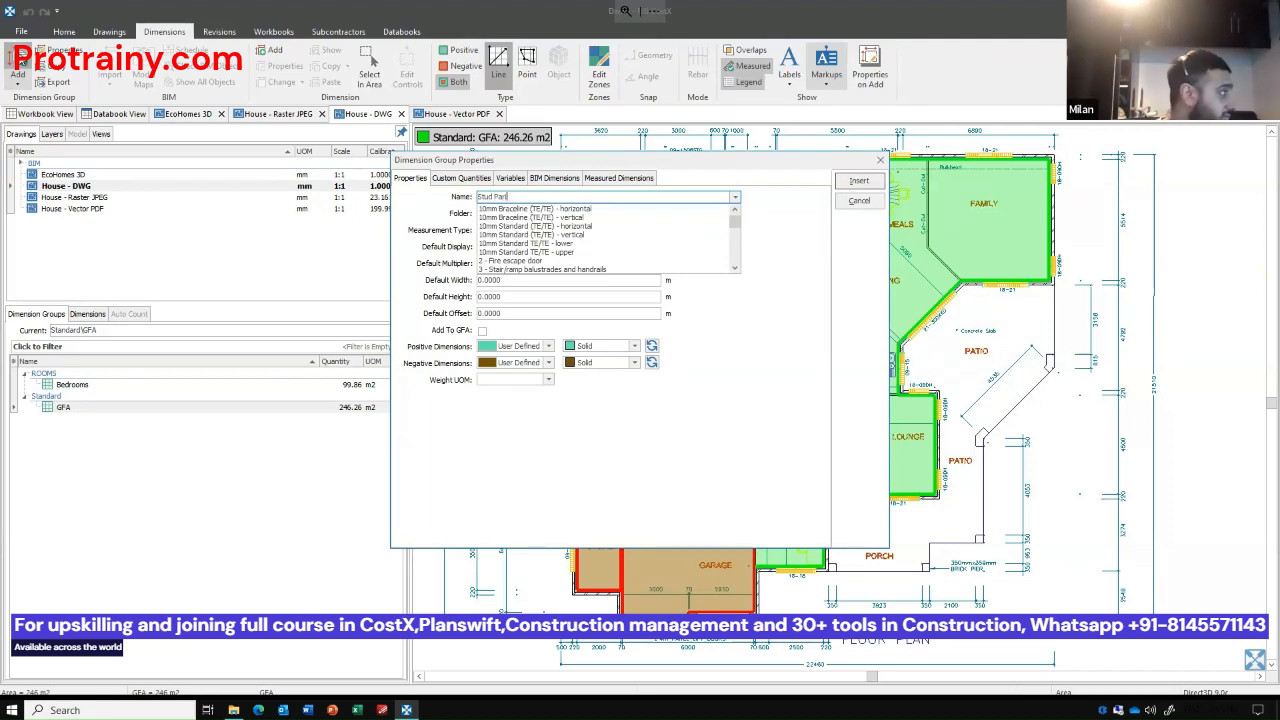
text(d Partitions)
key(Tab)
key(Tab)
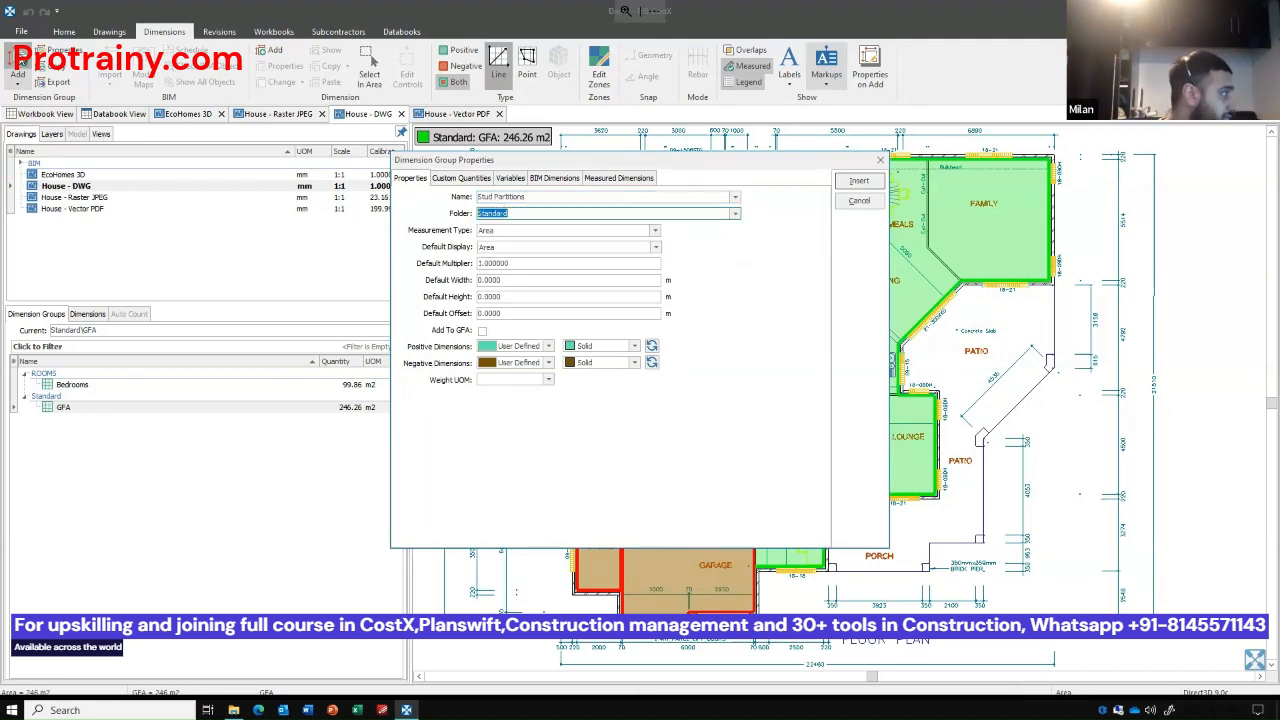
Set the Stud Partitions group's measurement type to Length, default display to Wall Area and default height to 2.6 m.
key(Down)
key(Down)
key(Tab)
key(Down)
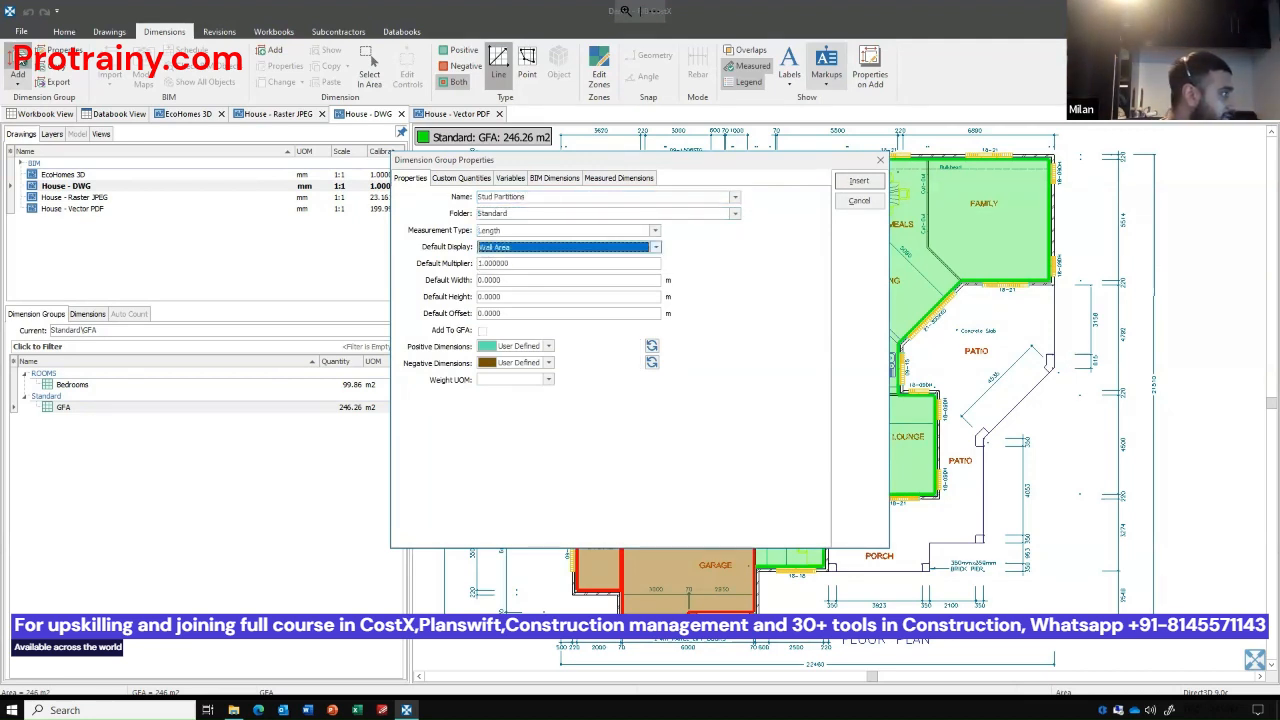
key(Tab)
key(Tab)
key(Tab)
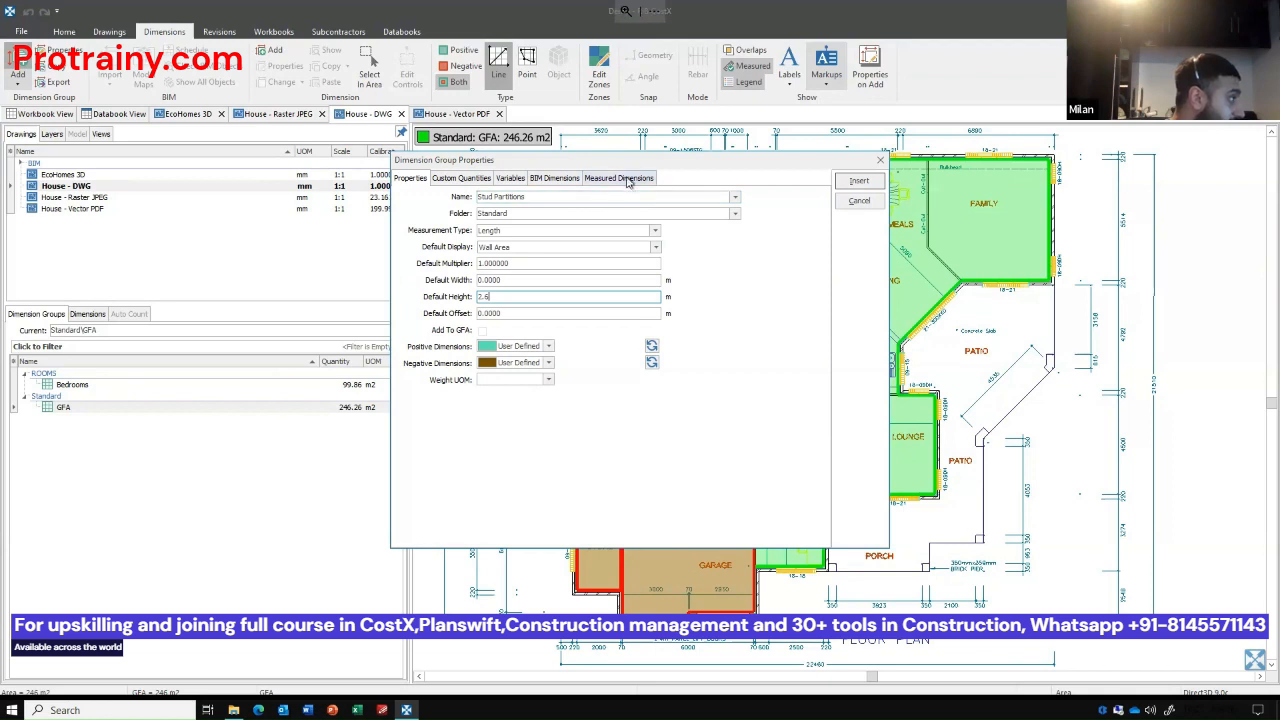
Add a custom quantity named Studs with the unit of measure no to the Stud Partitions group.
click(628, 180)
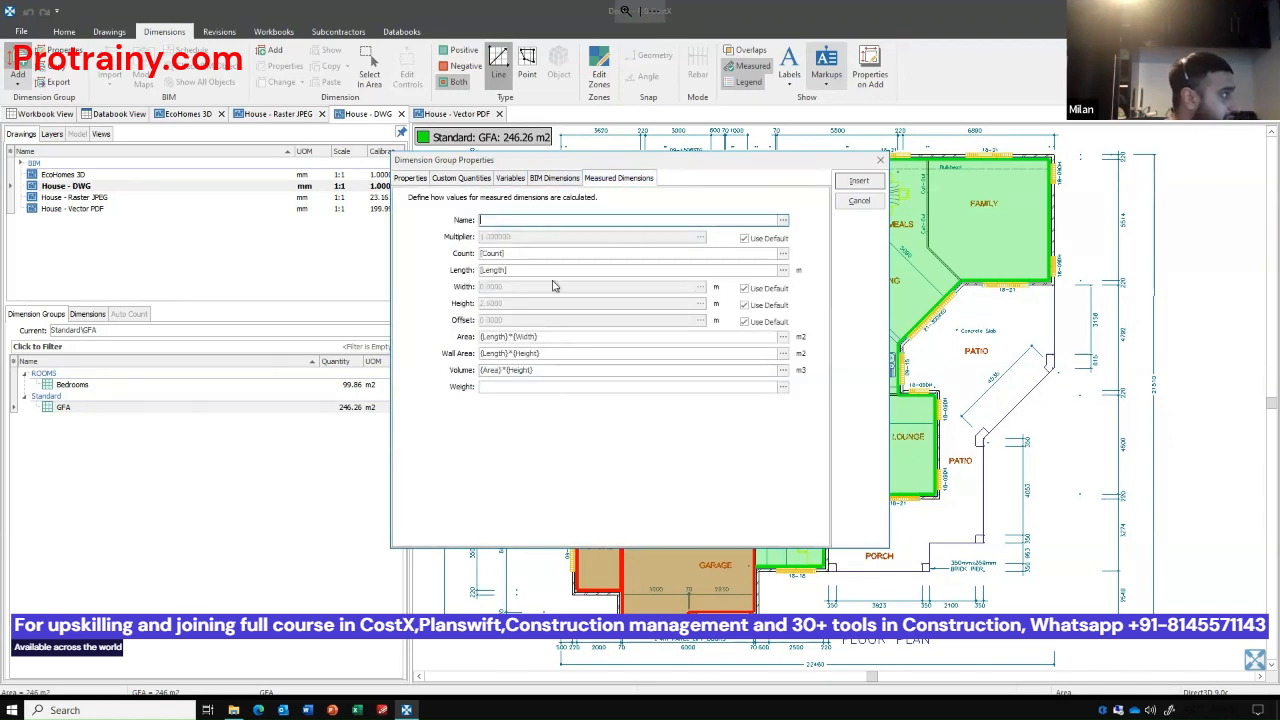
click(462, 180)
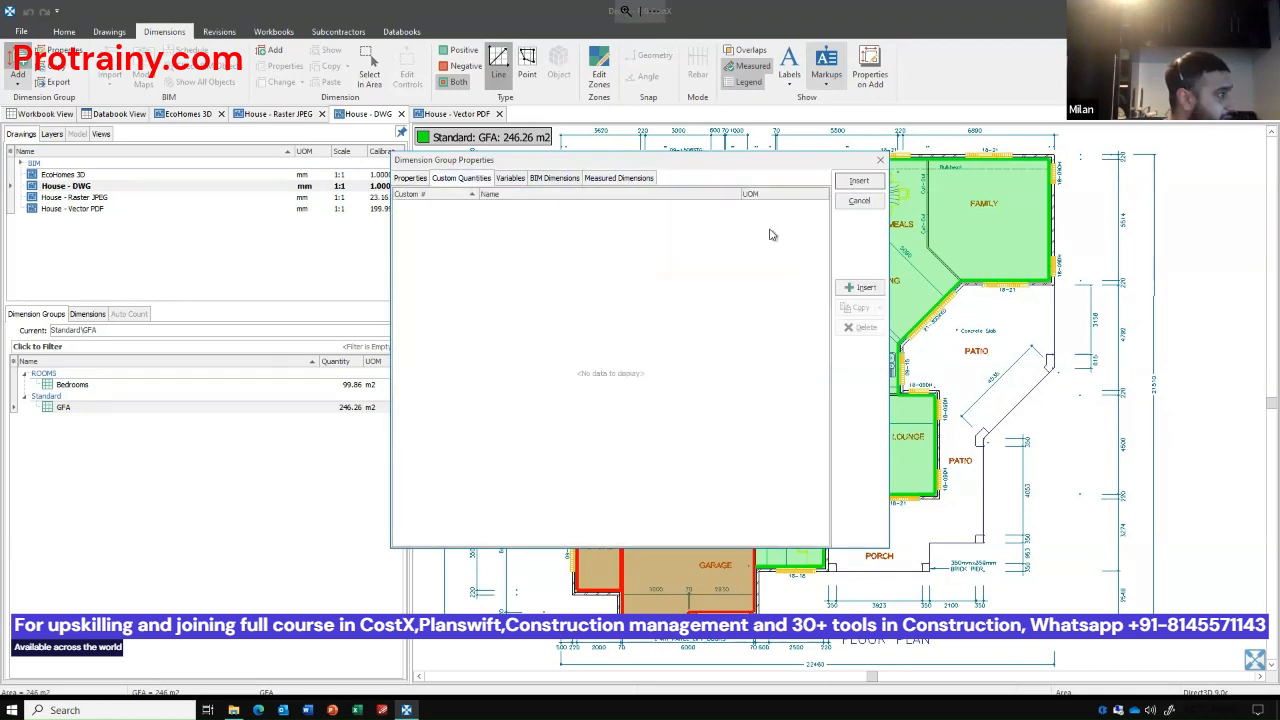
click(855, 288)
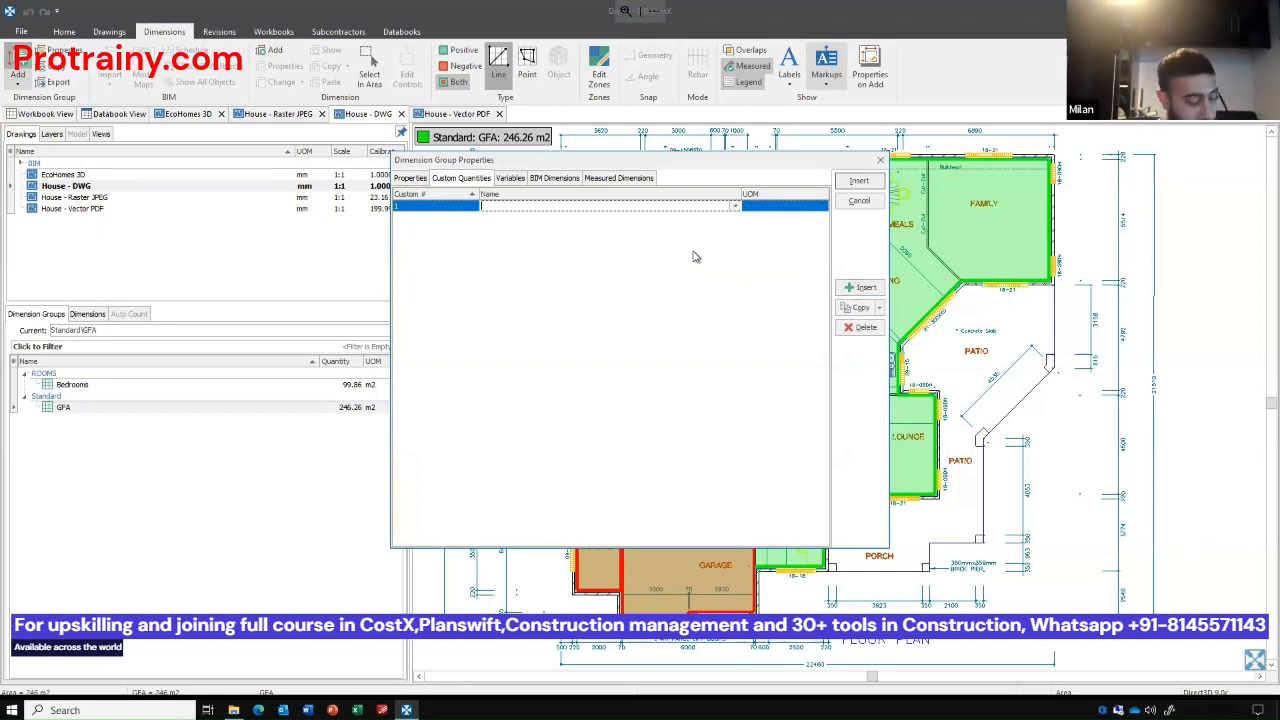
text(Studs)
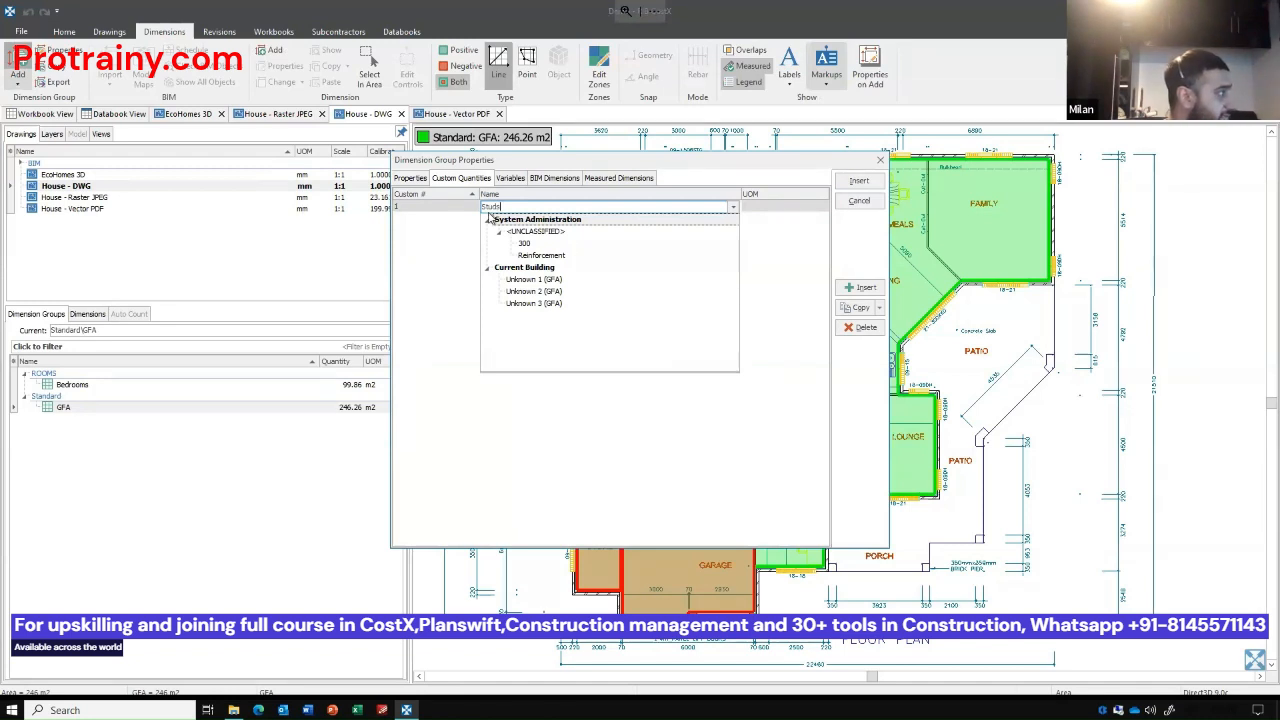
click(445, 264)
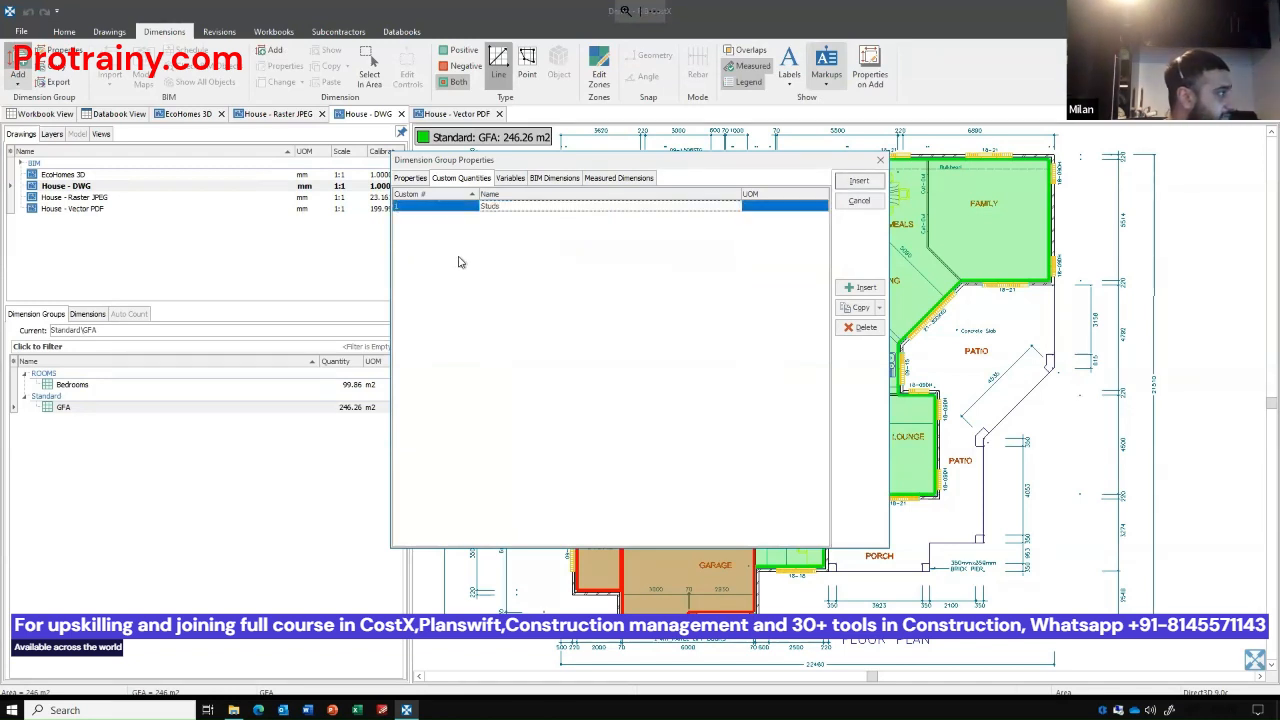
click(784, 206)
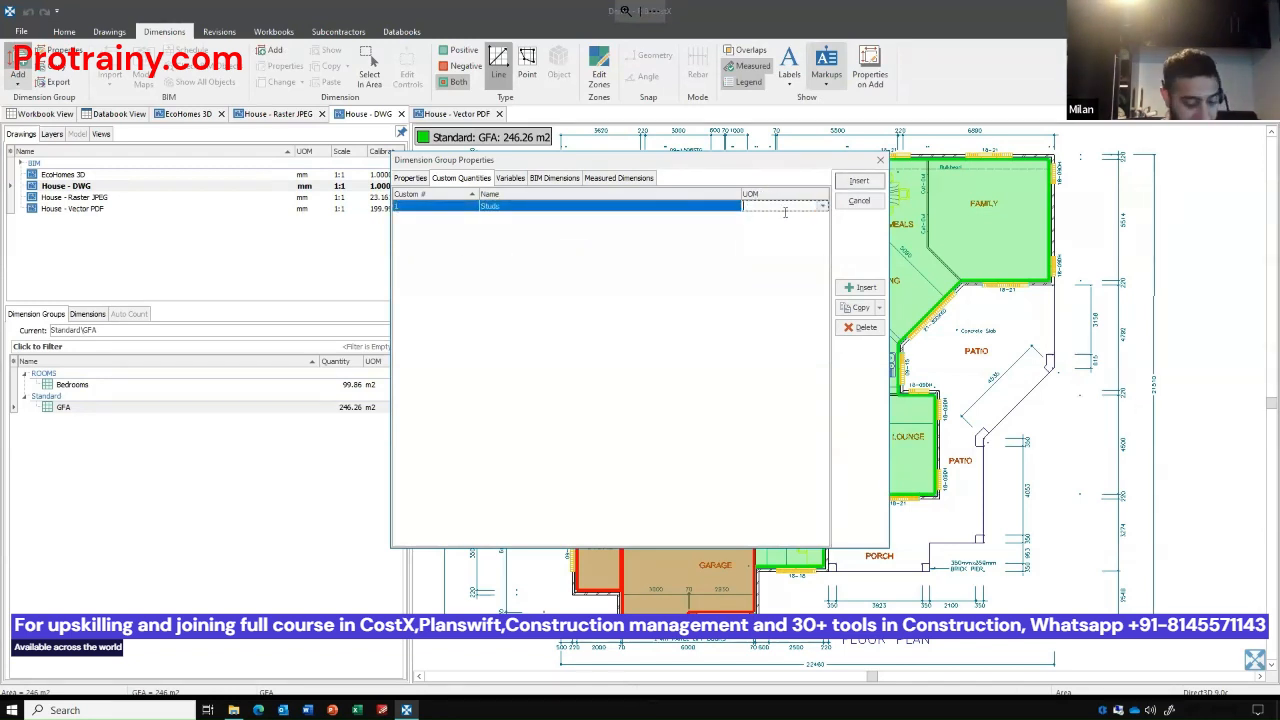
text(no)
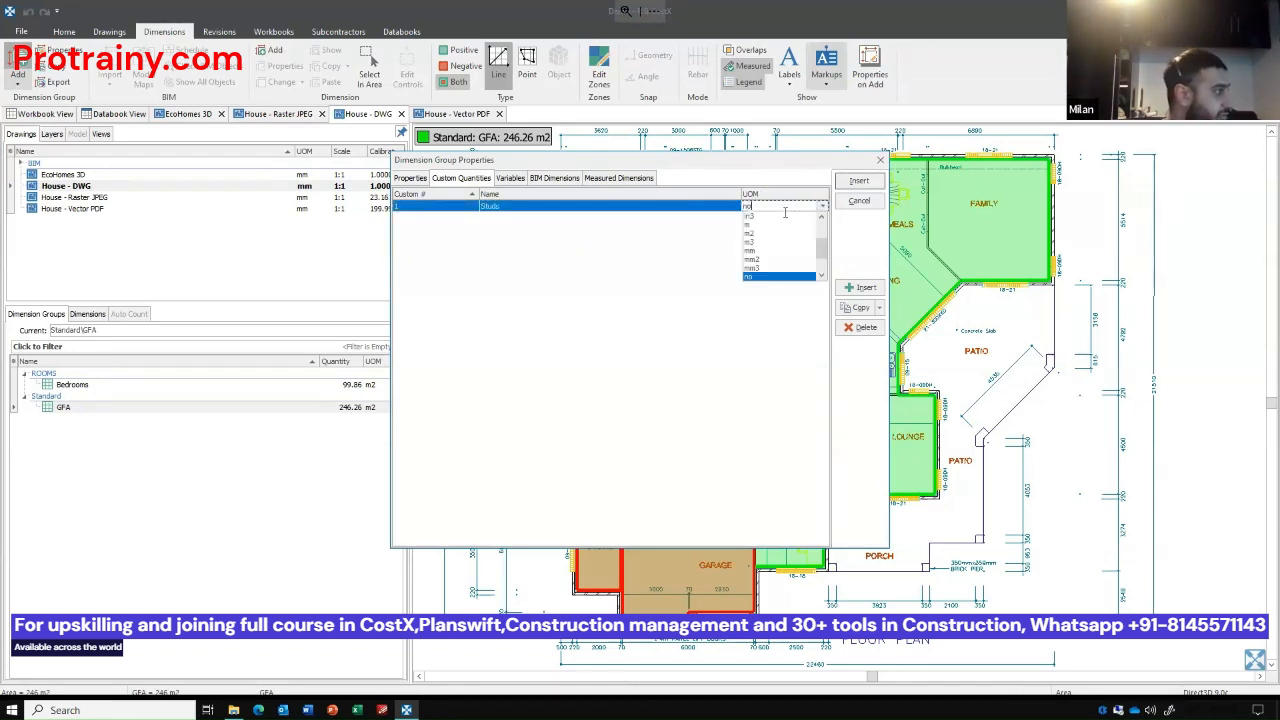
click(761, 277)
Define the Studs value for measured dimensions as the expression {Length}/0.3.
click(620, 178)
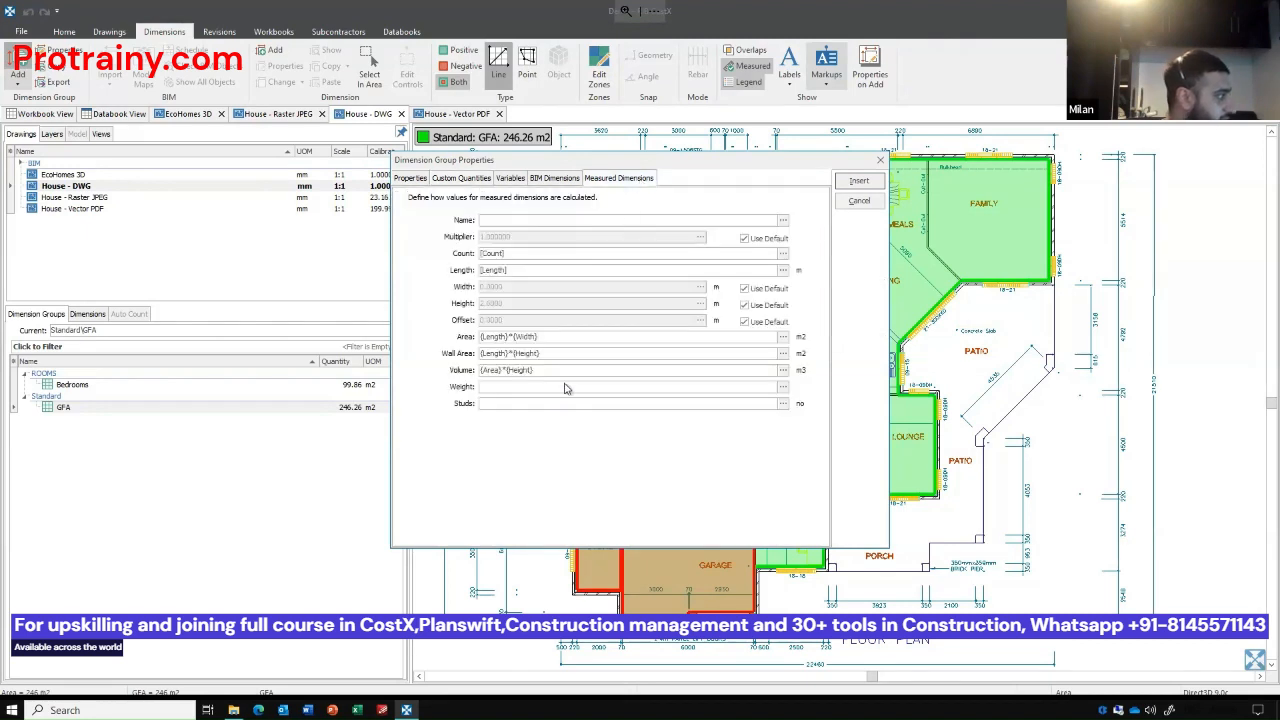
click(495, 404)
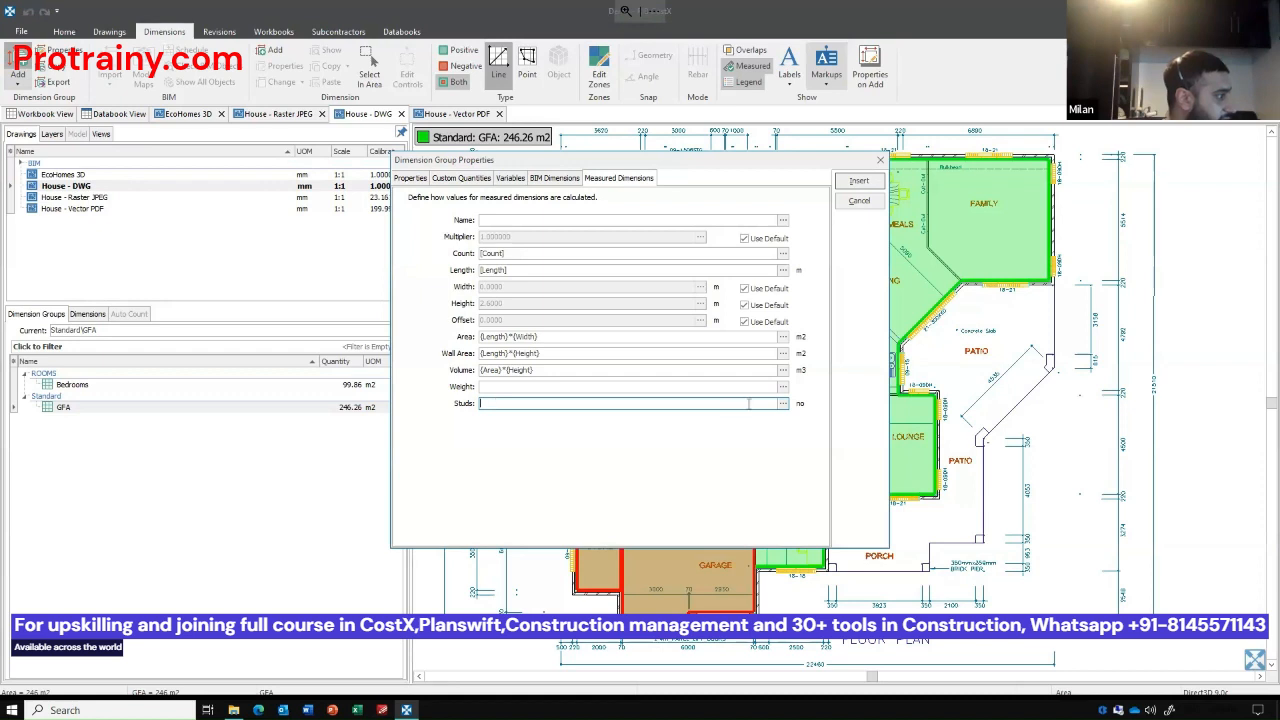
click(783, 404)
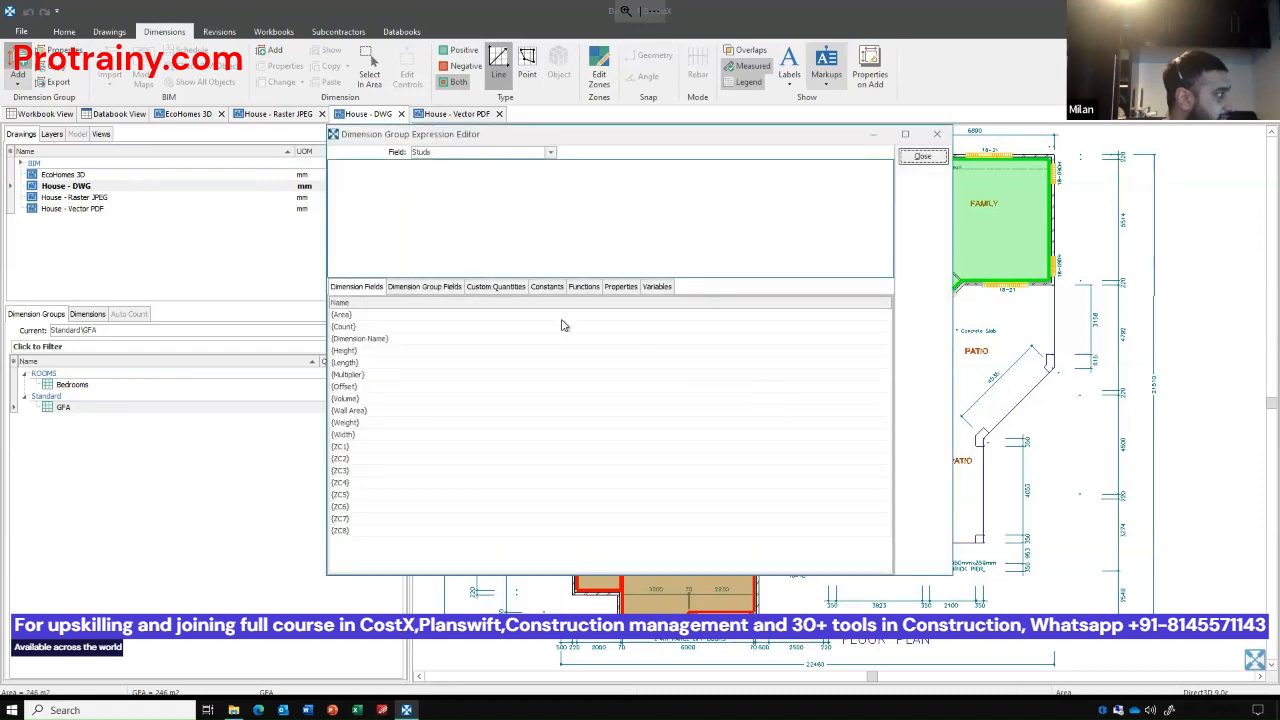
double_click(366, 364)
text(/)
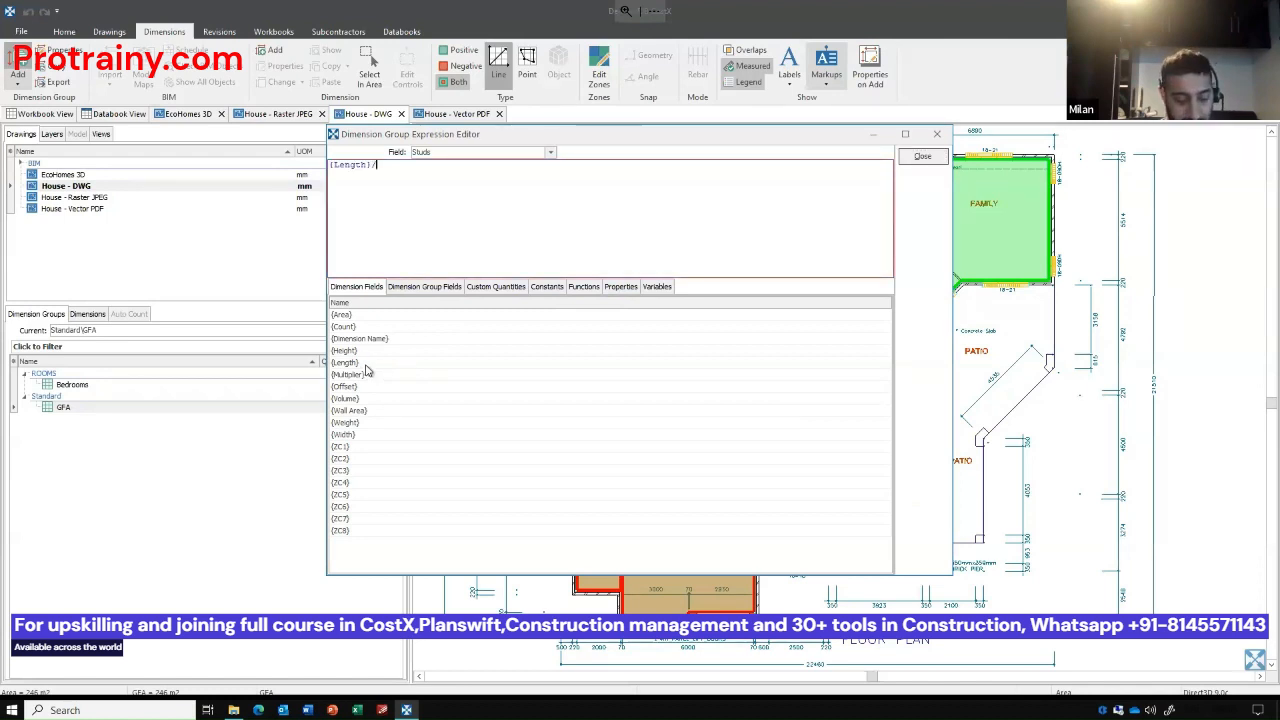
text(0.3)
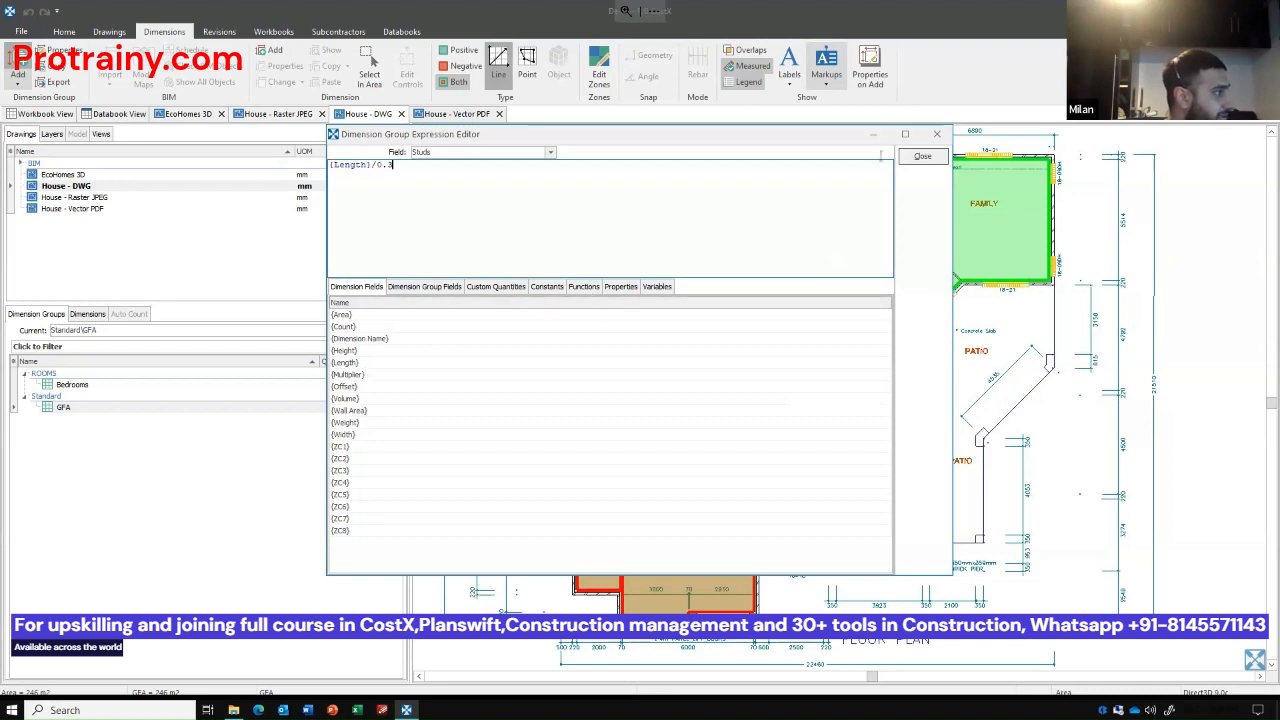
click(932, 158)
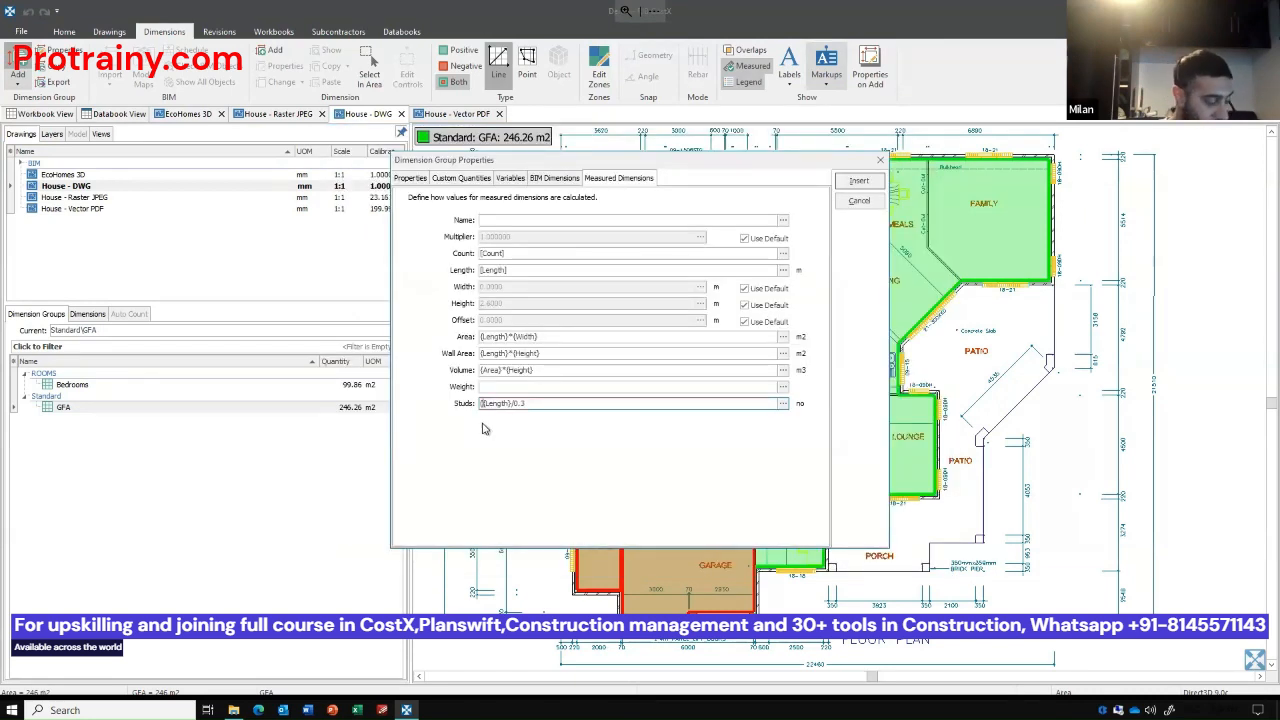
Change the Studs expression to ROUNDUP({Length}/0.3,0)+1 and insert the Stud Partitions group.
text(ROUND()
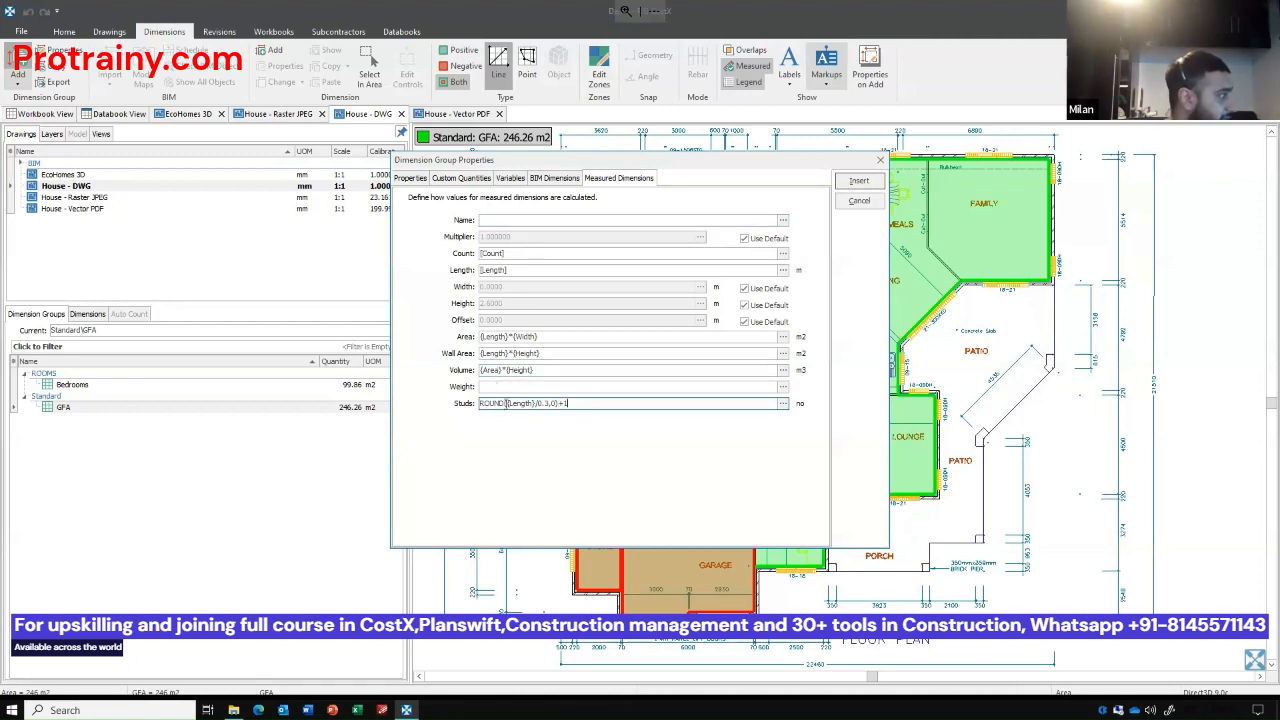
text(UP)
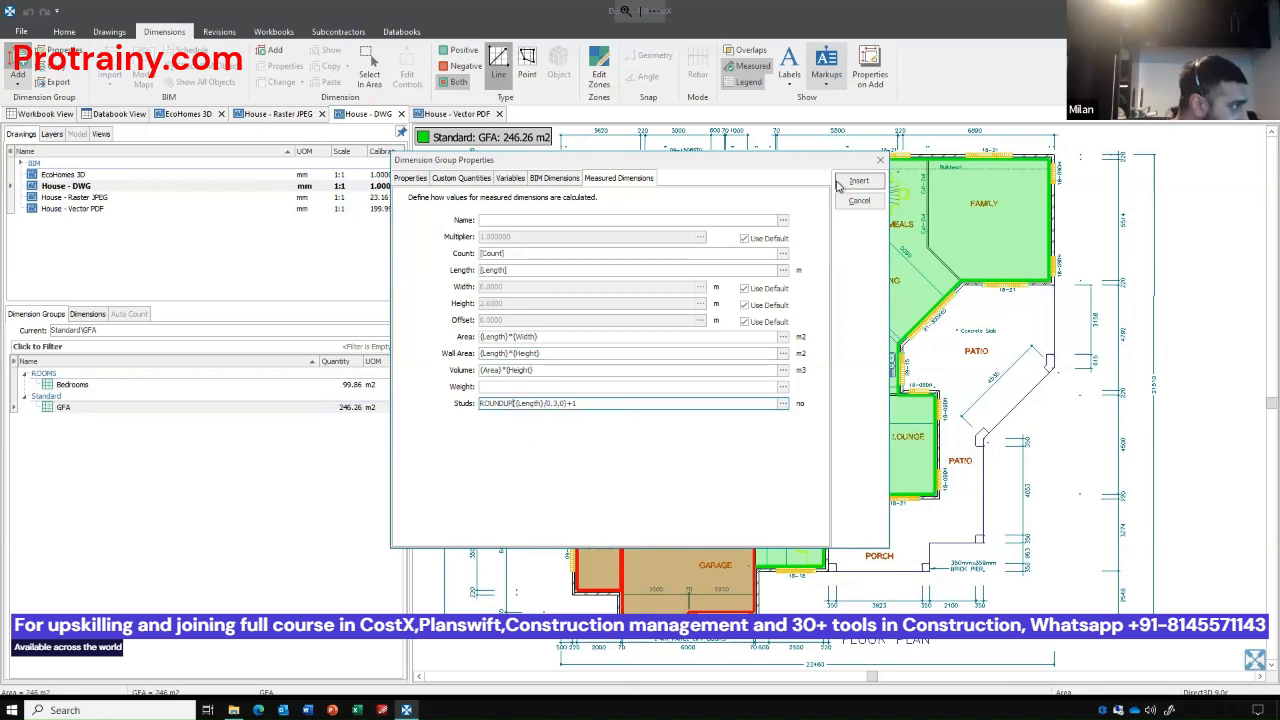
click(404, 178)
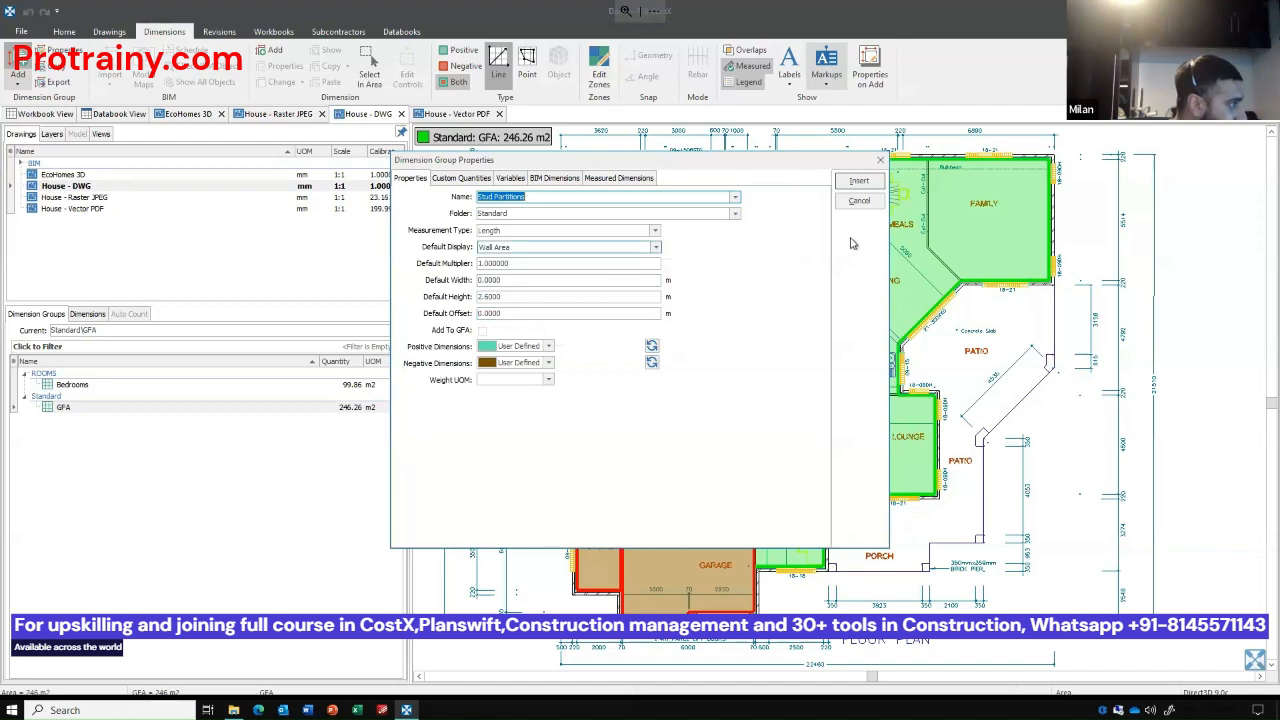
click(858, 182)
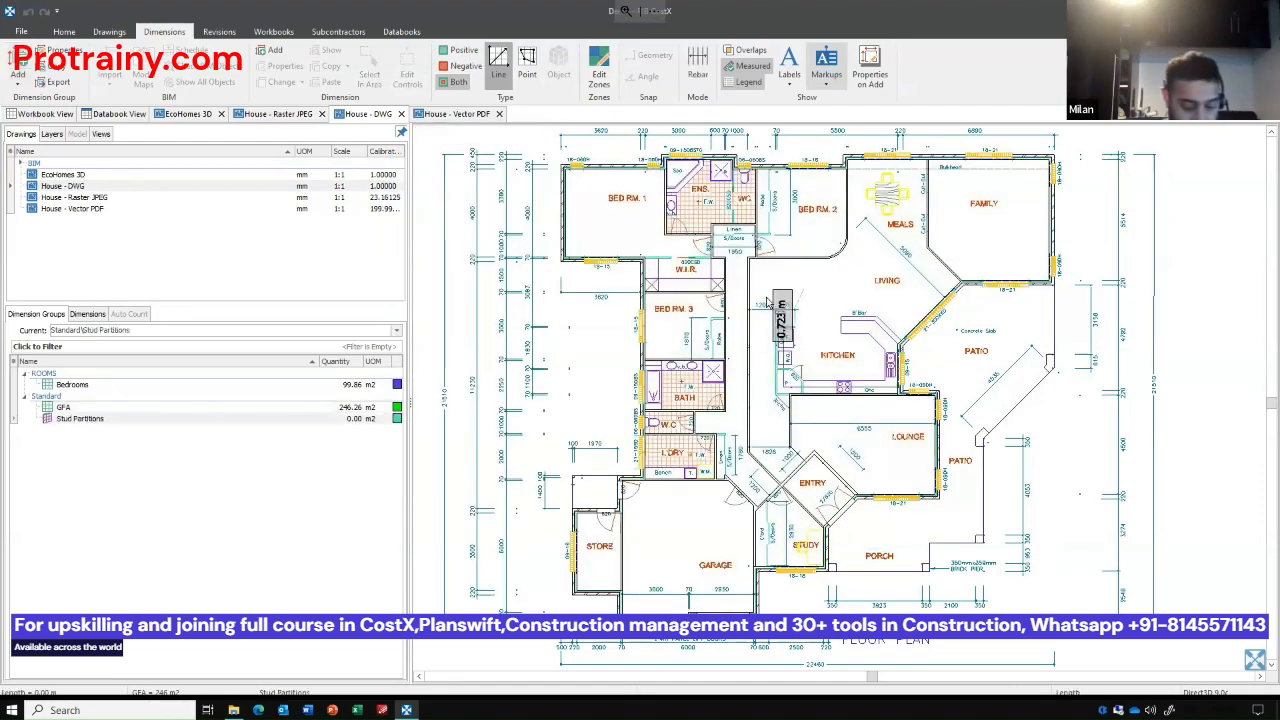
Measure the hallway partitions and Bed Rm. 2's straight and curved inner walls by line in the Stud Partitions group.
click(733, 376)
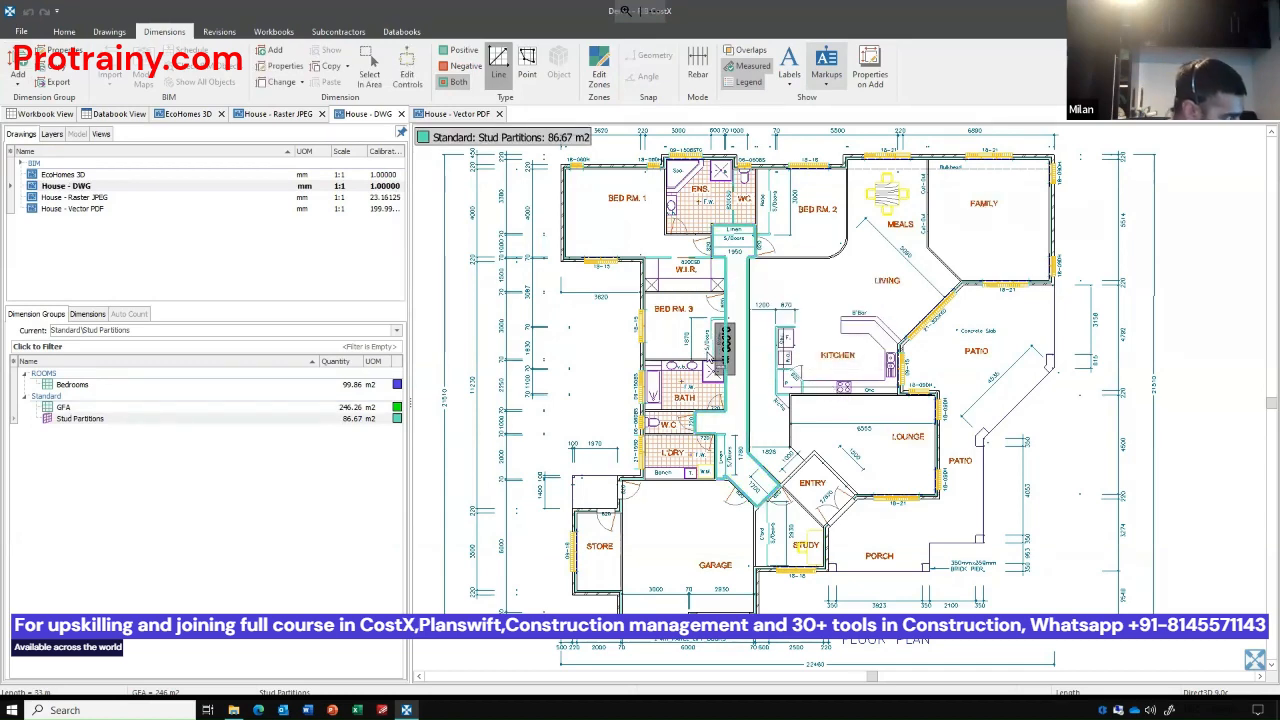
mouse_move(374, 422)
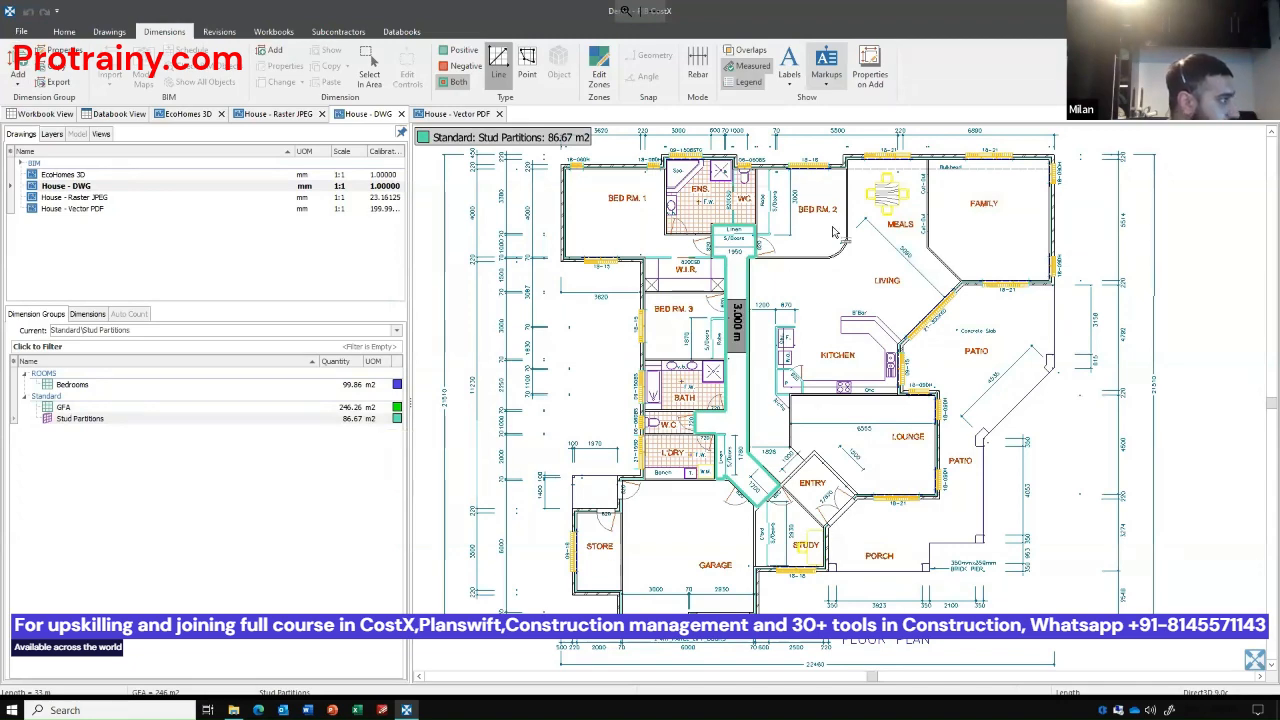
scroll(860, 165, up, 2)
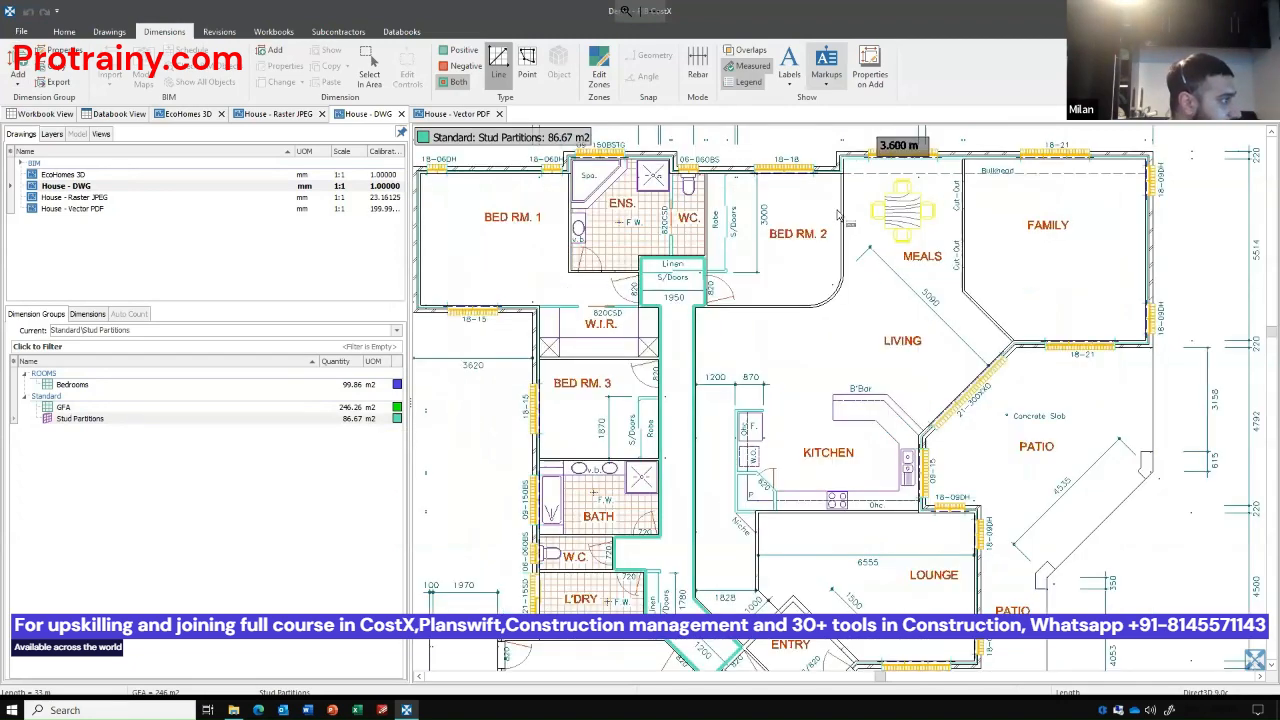
click(822, 285)
scroll(822, 285, up, 3)
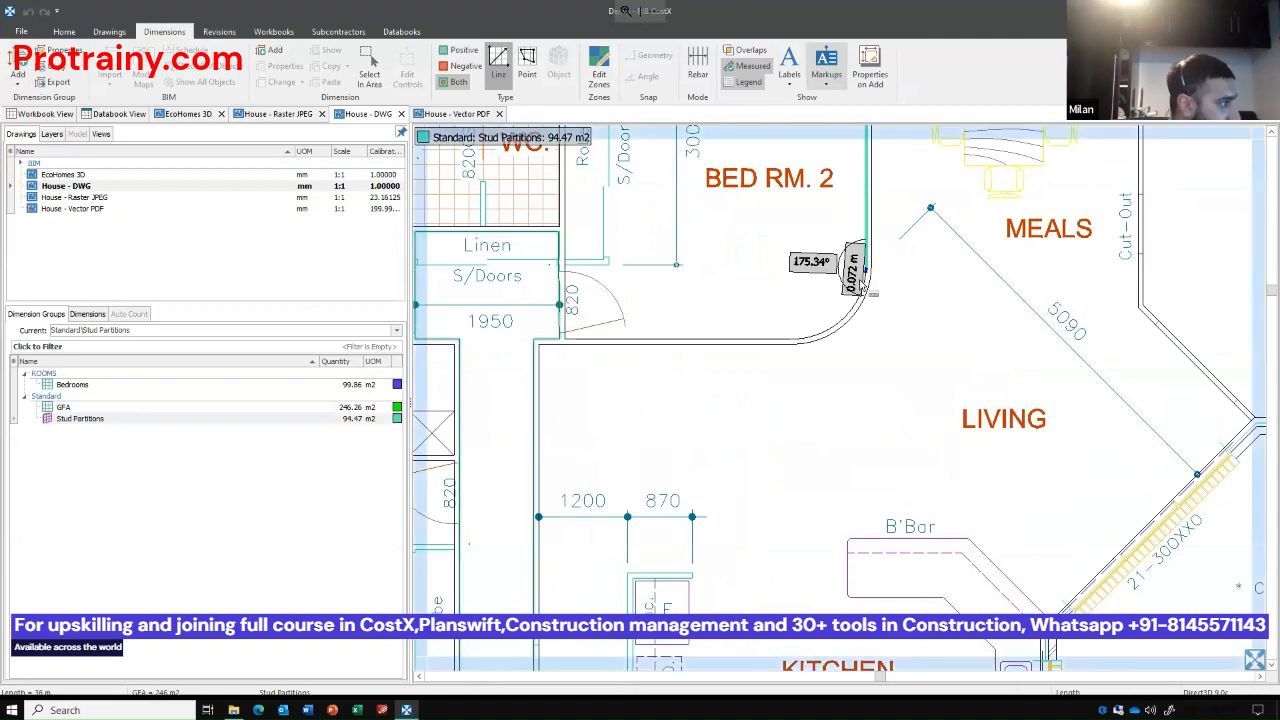
click(800, 337)
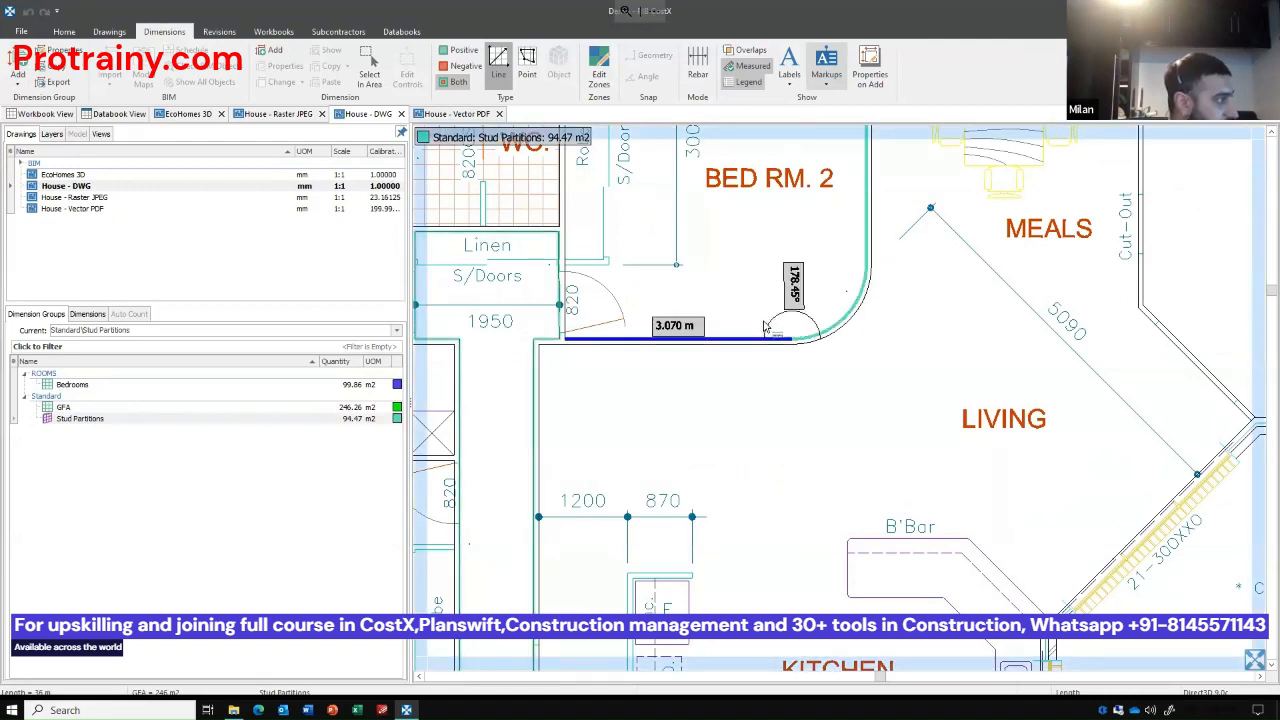
click(765, 327)
Measure the partition between Meals and Family, the wall between Kitchen and Lounge, and the Lounge's wall beside the niche.
scroll(762, 324, down, 3)
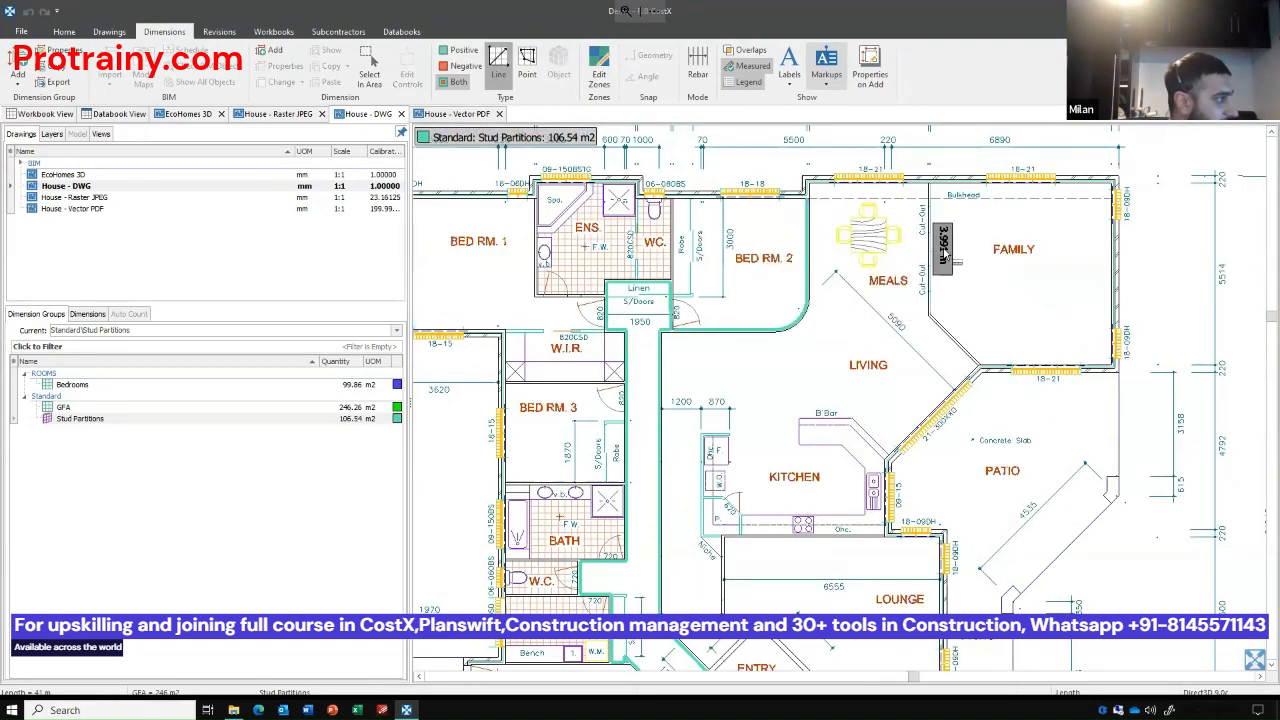
click(944, 258)
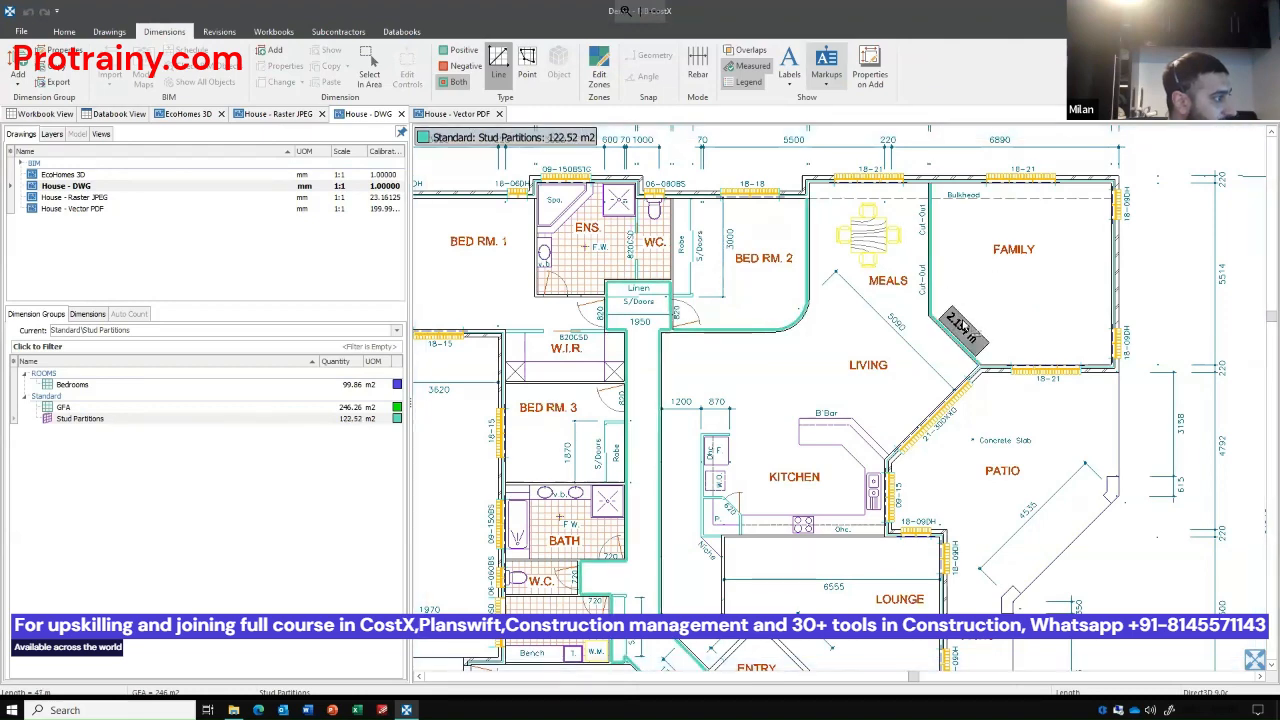
scroll(998, 312, down, 2)
drag(1000, 311, 1050, 203)
scroll(888, 371, up, 2)
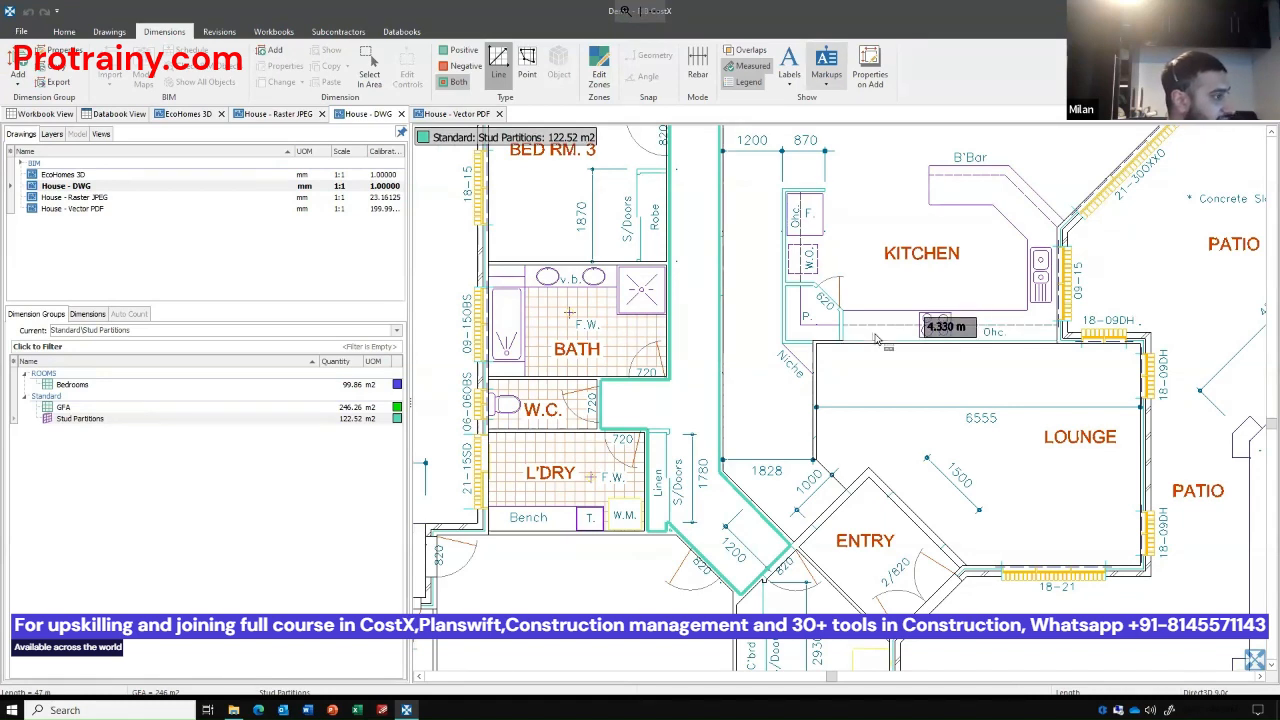
click(816, 342)
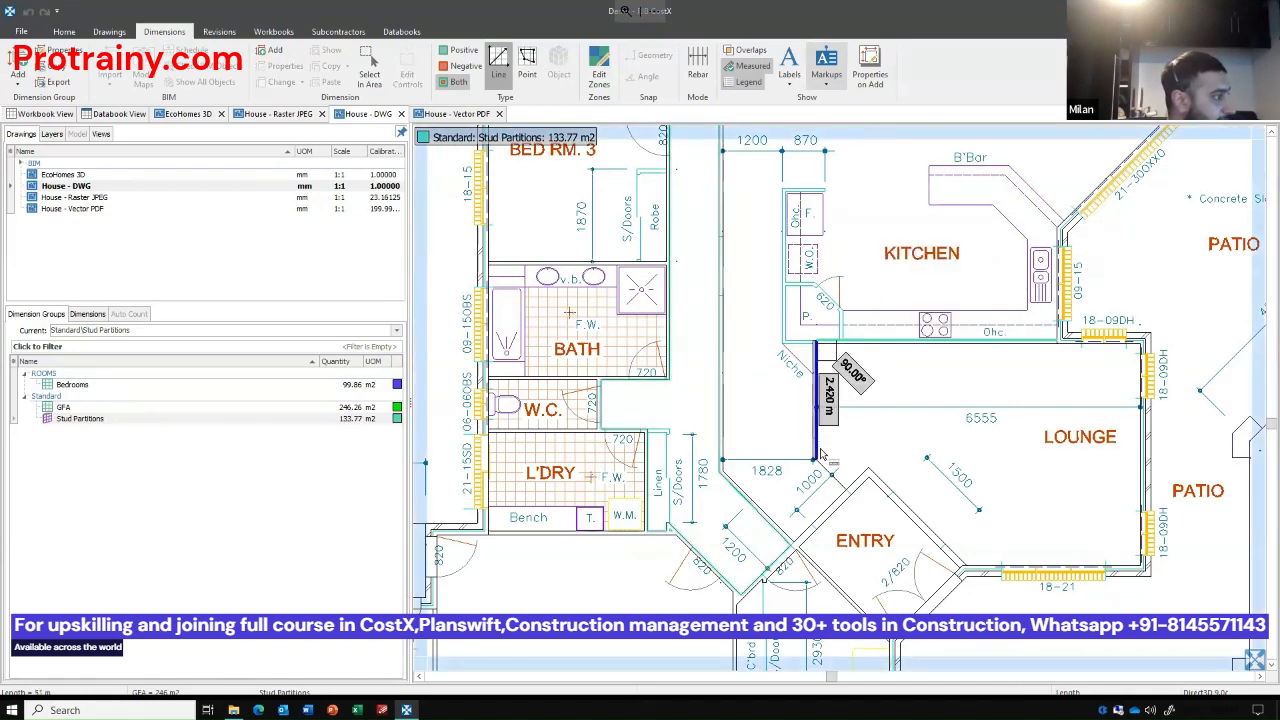
click(818, 457)
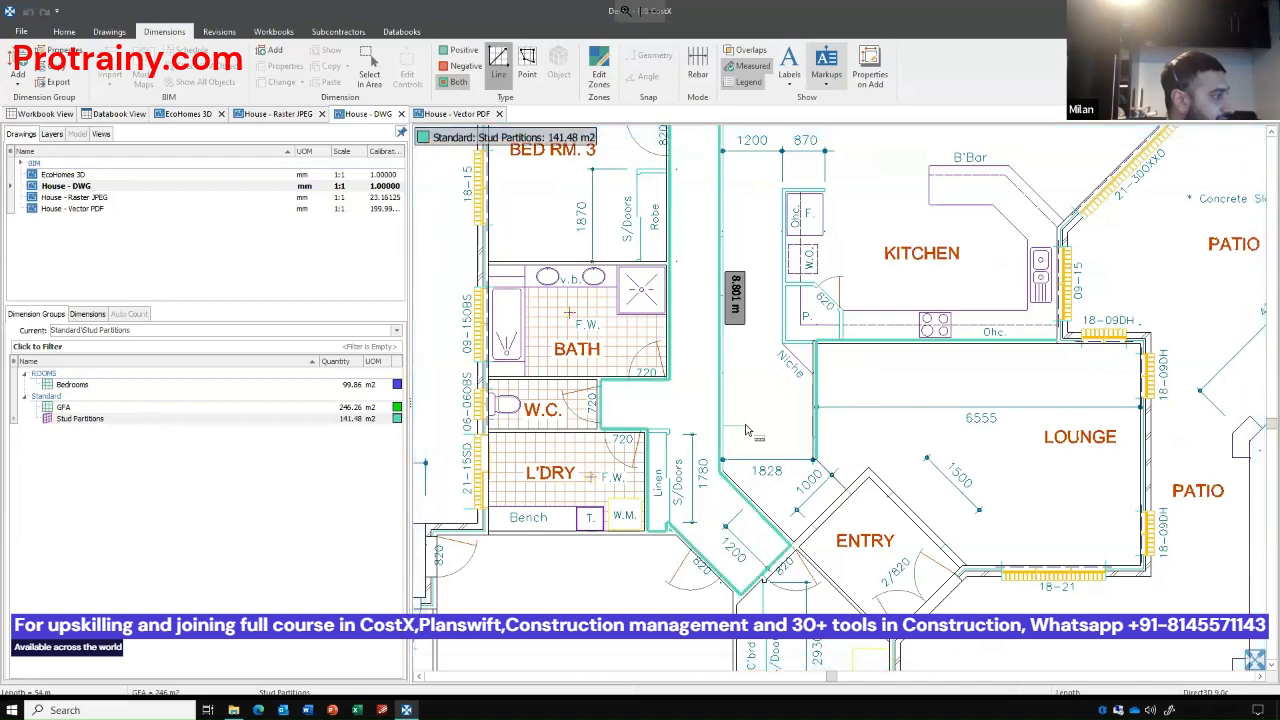
Deduct the two 820 door openings on either side of the linen cupboard as negative point-to-point dimensions.
scroll(745, 430, down, 3)
drag(732, 371, 710, 392)
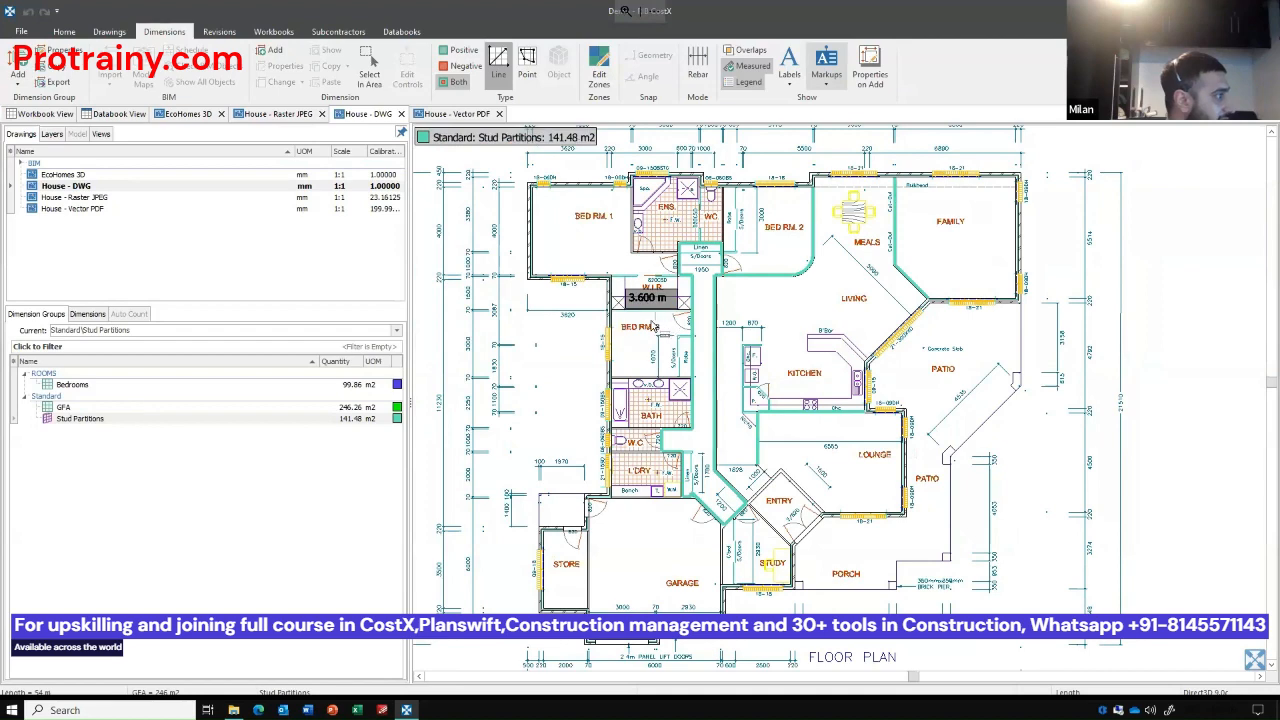
click(468, 67)
click(527, 62)
scroll(667, 258, up, 5)
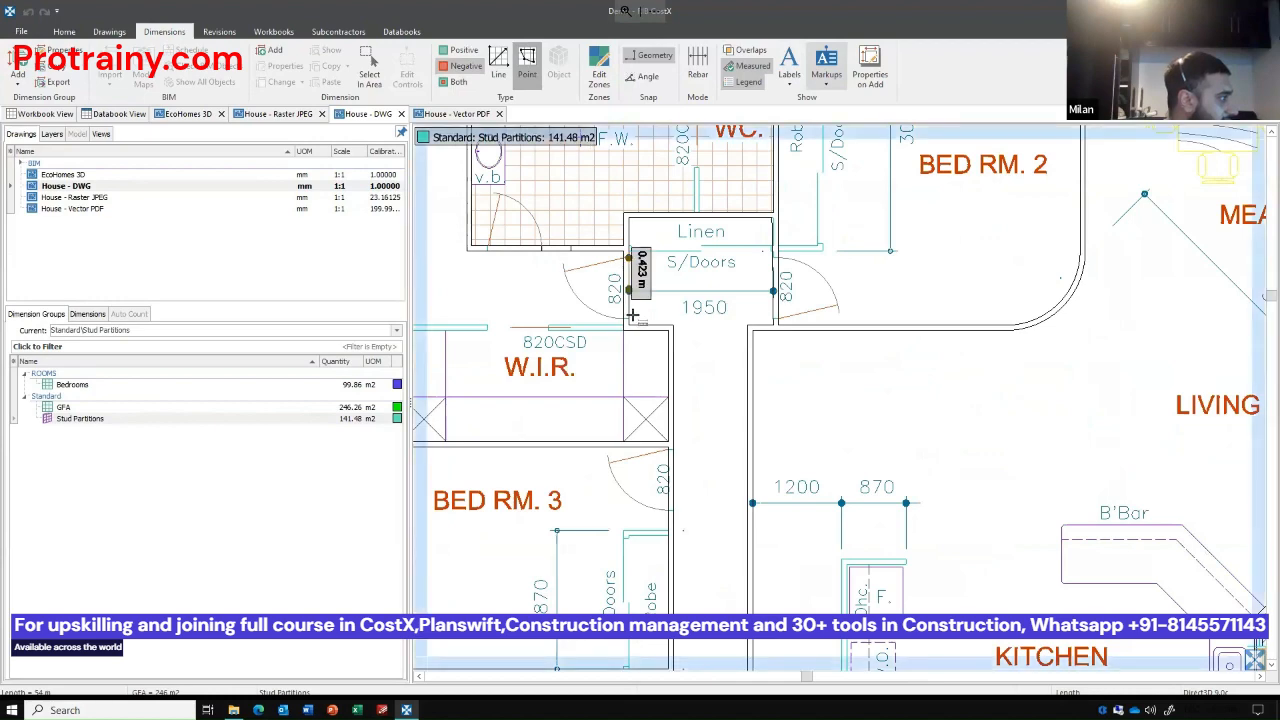
click(629, 262)
scroll(632, 272, up, 5)
scroll(760, 298, down, 2)
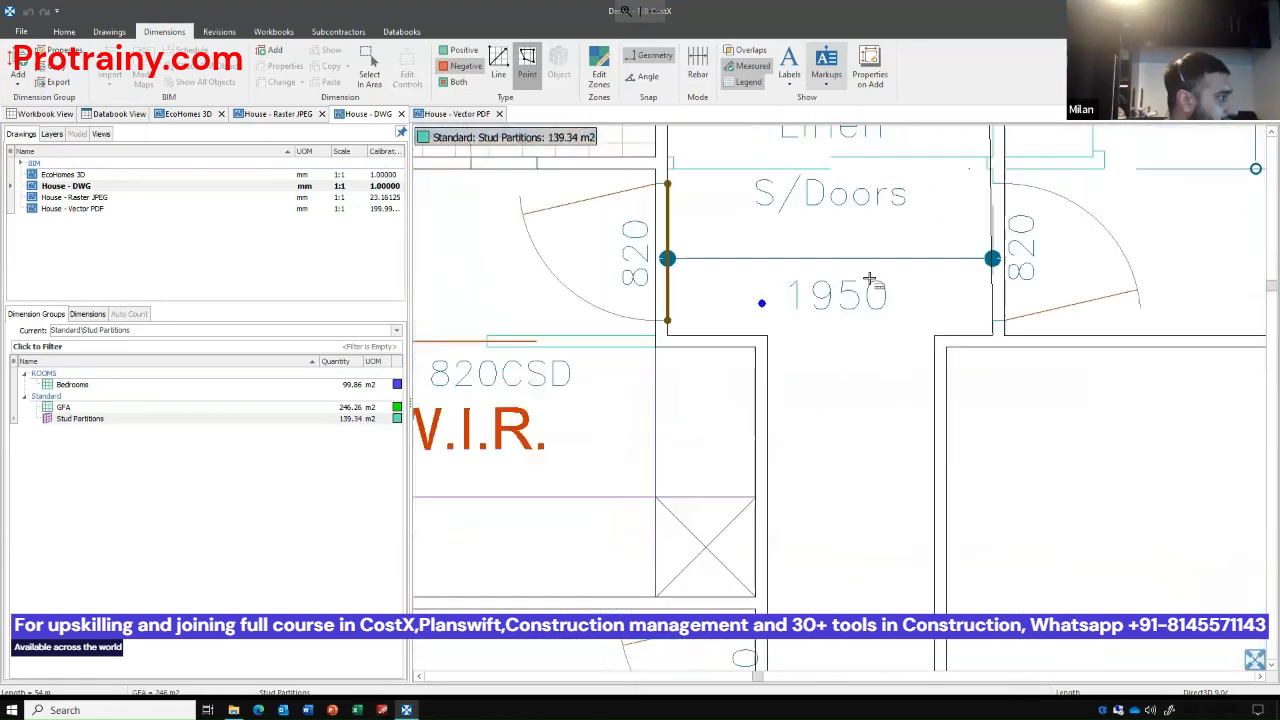
click(994, 183)
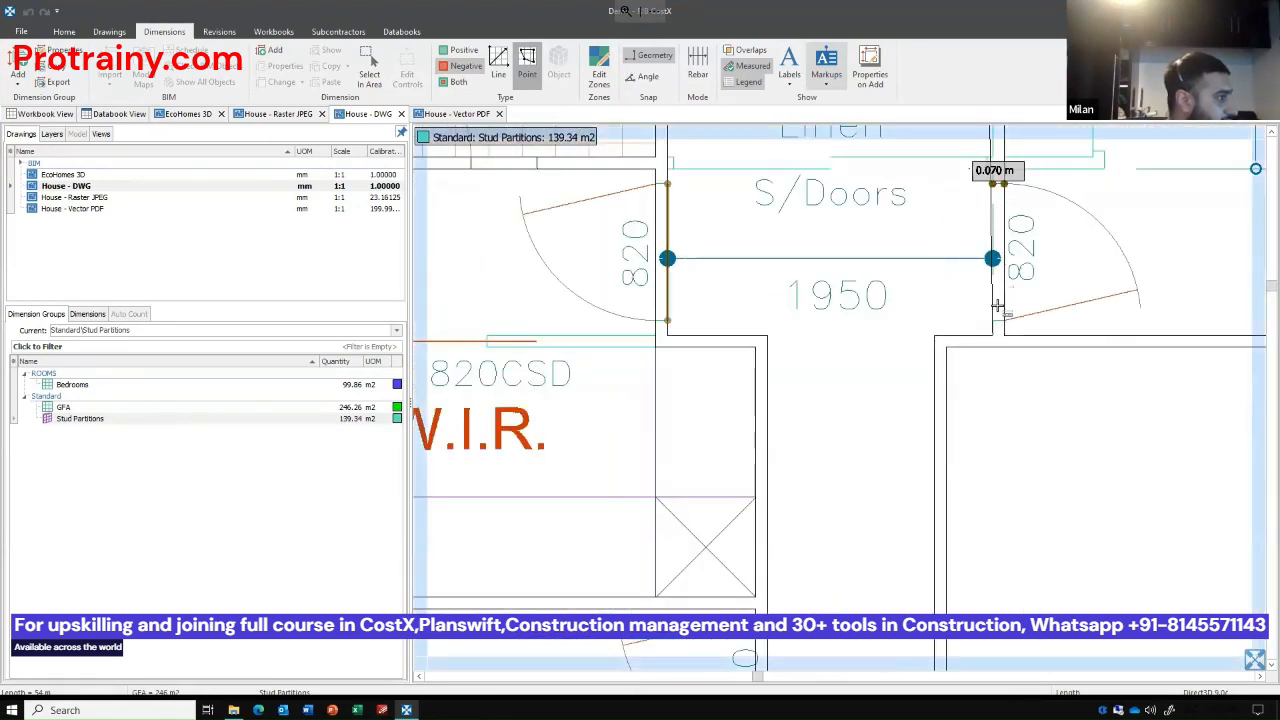
click(1003, 324)
Deduct the 820 door opening of Bed Rm. 3 as a negative dimension along the hallway wall.
scroll(857, 246, down, 3)
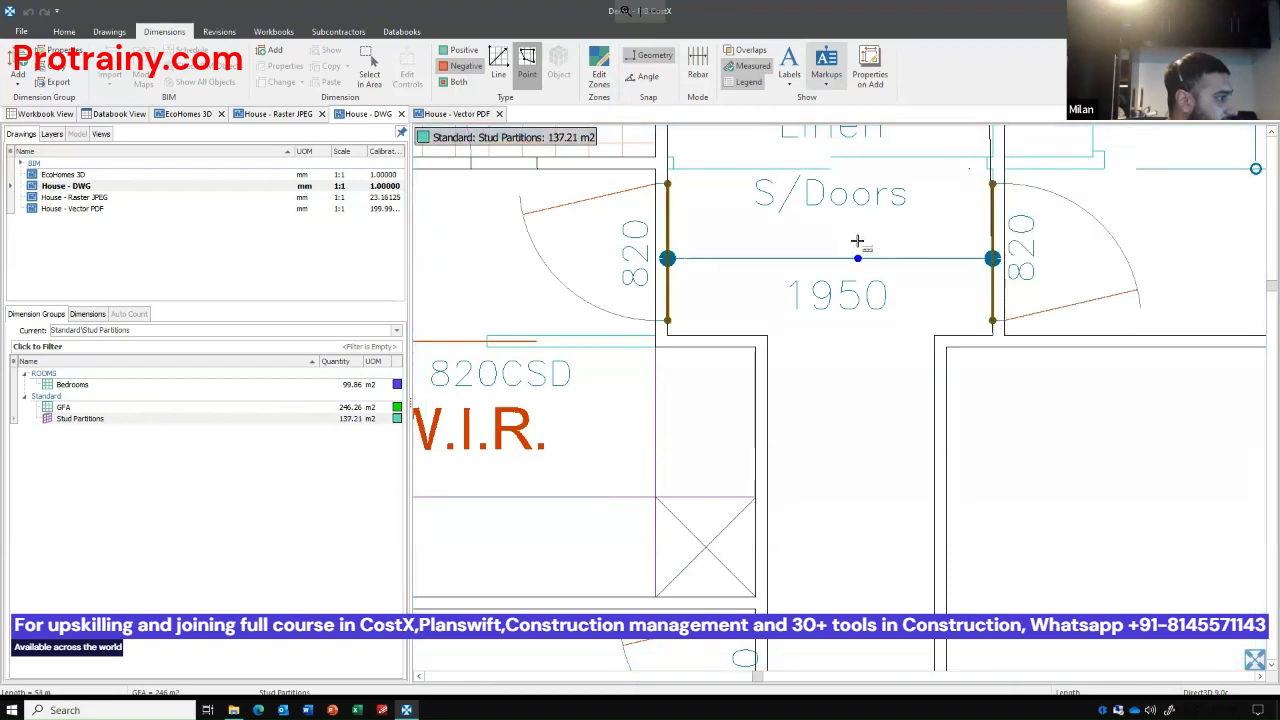
scroll(843, 407, up, 2)
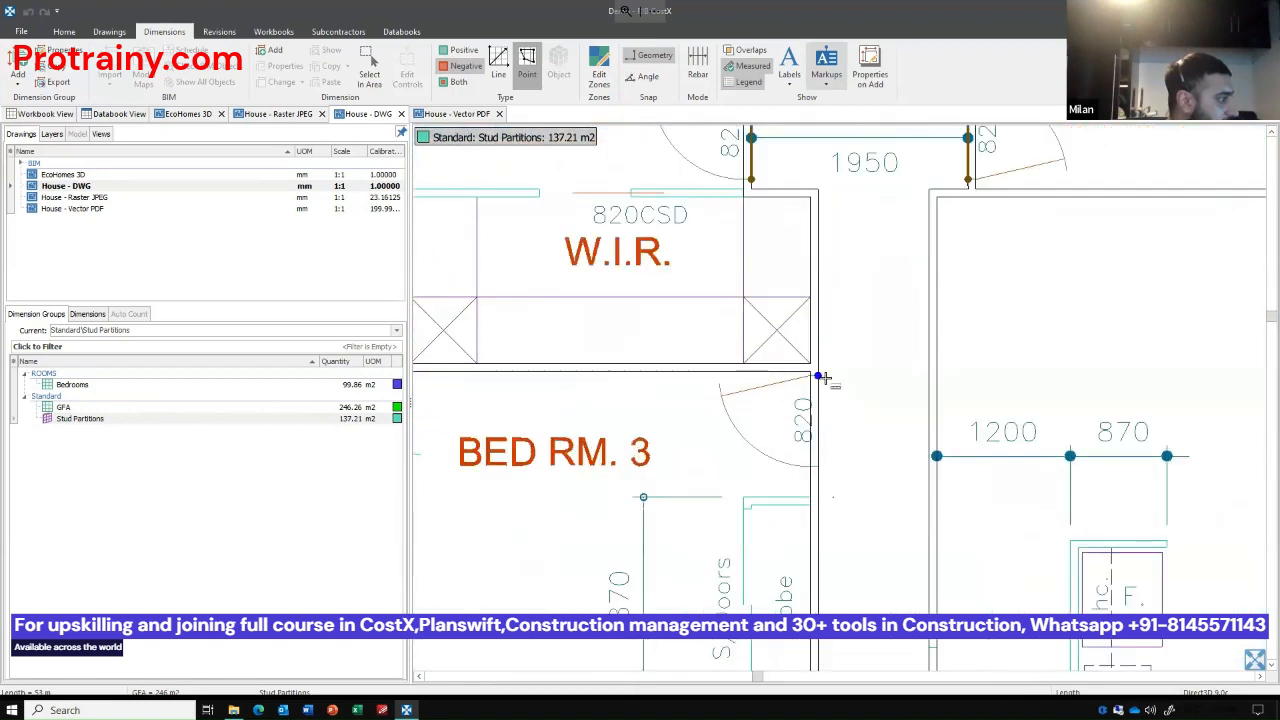
click(818, 376)
click(798, 452)
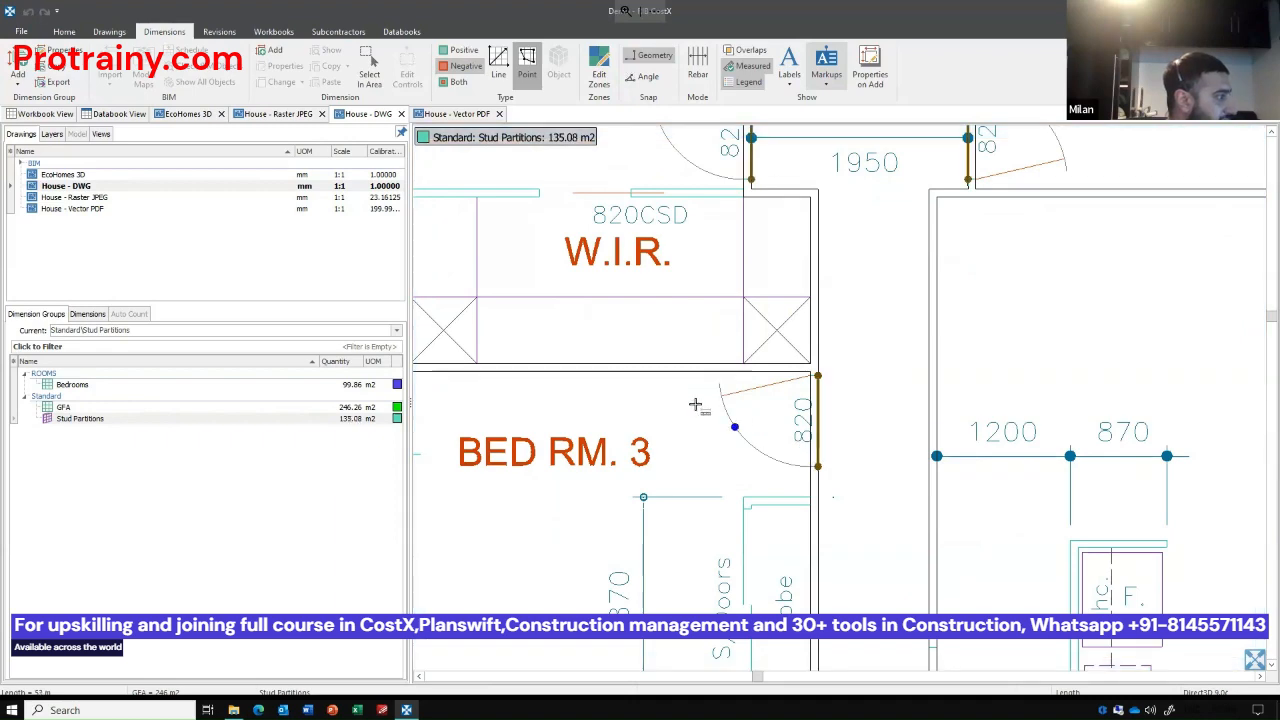
Select the three negative door dimensions by area and change their height to 2.1 m.
scroll(735, 423, down, 3)
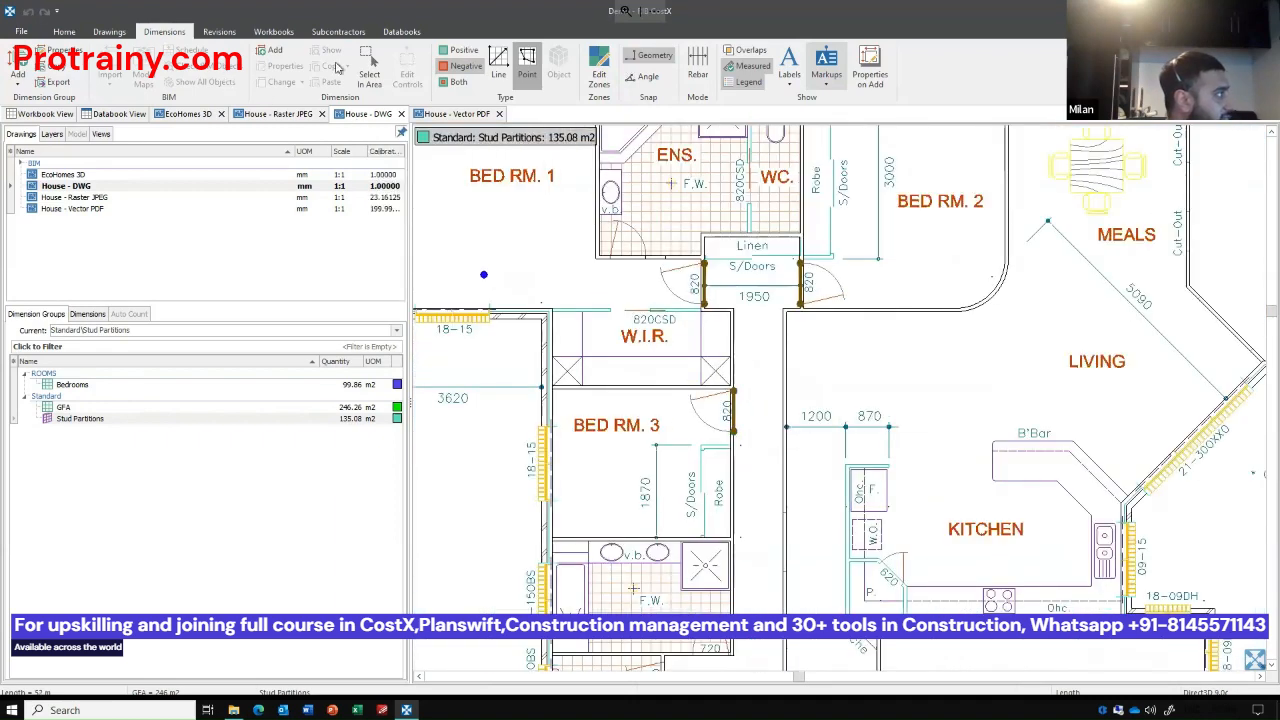
click(369, 68)
drag(648, 196, 918, 484)
click(278, 82)
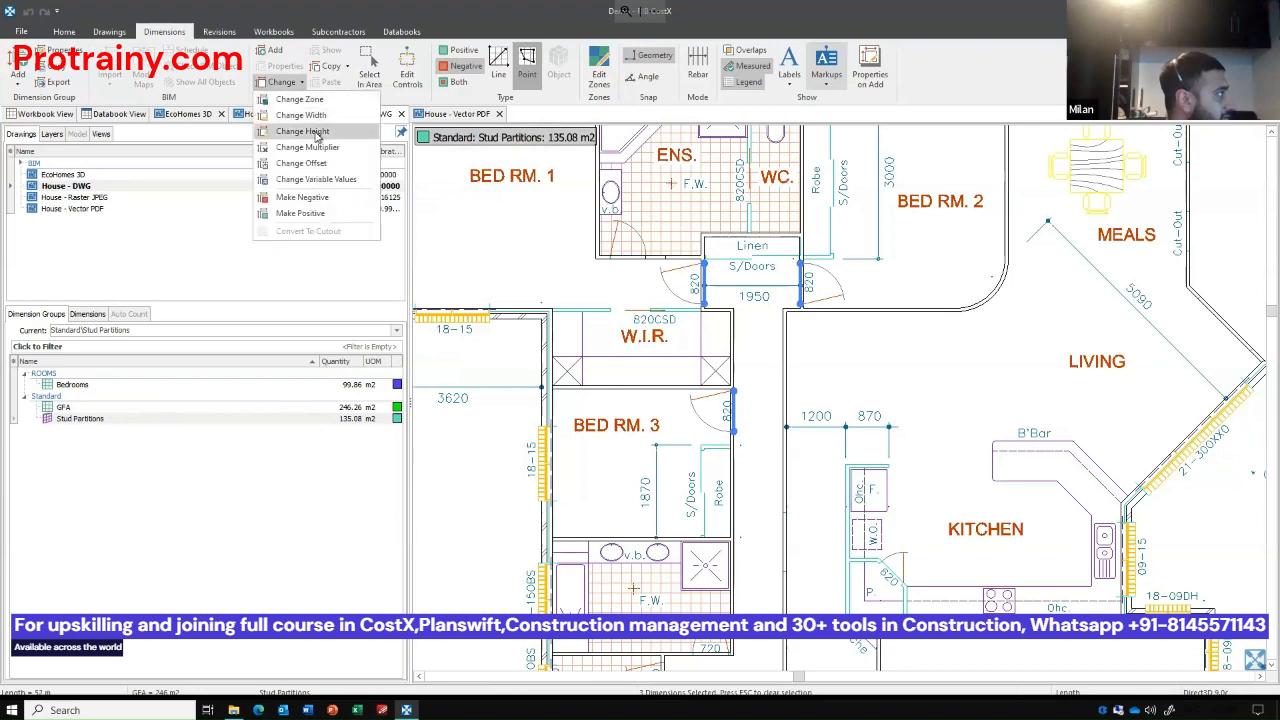
click(316, 132)
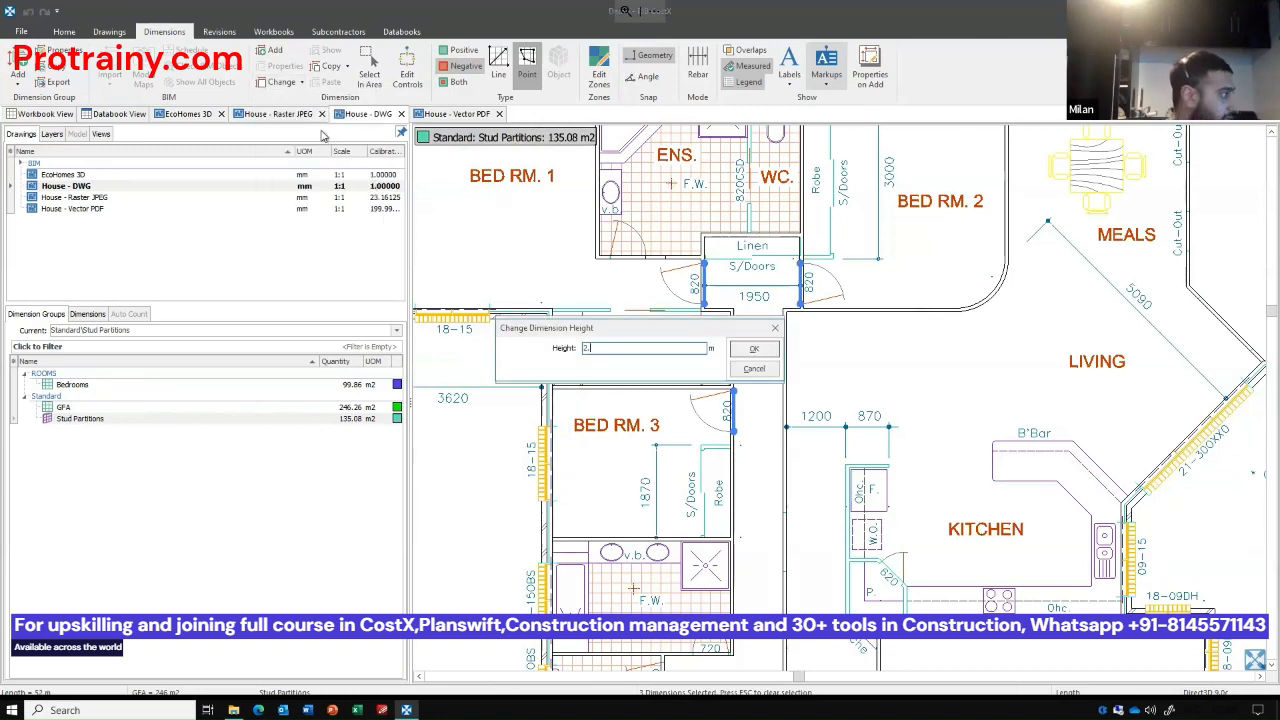
key(Return)
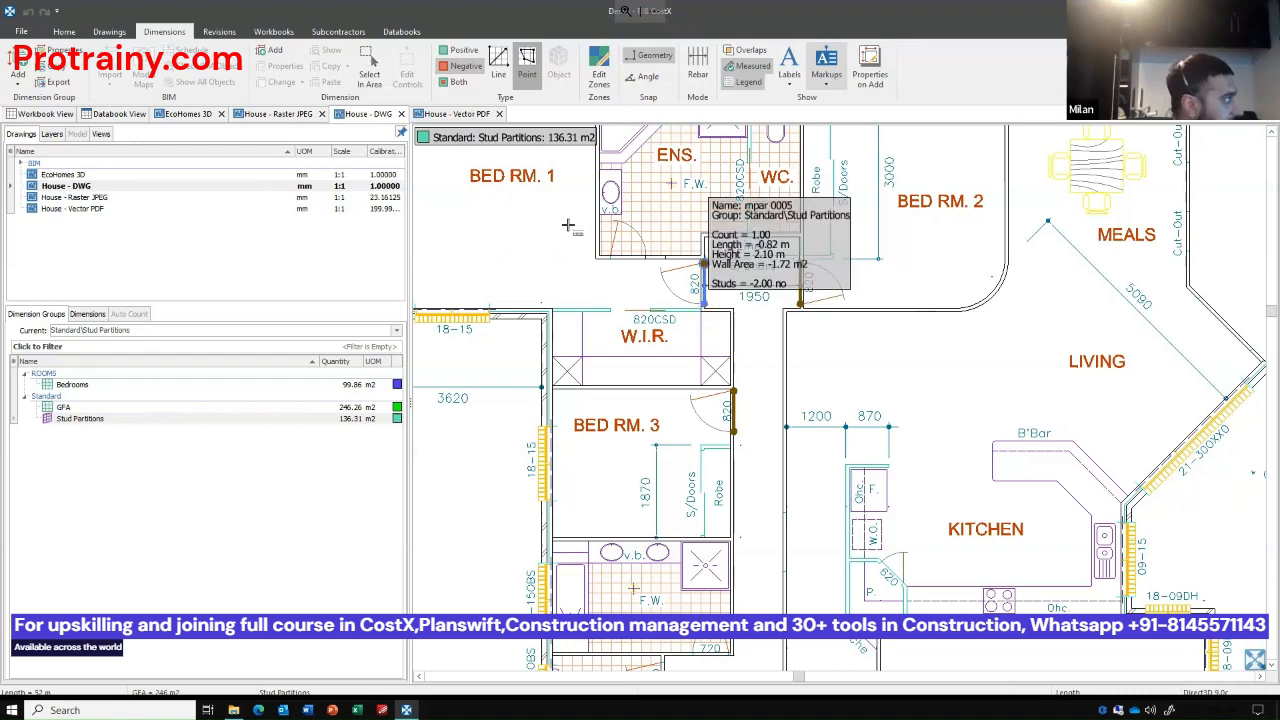
Show both positive and negative dimensions and display the House - DWG drawing in 3D.
click(110, 31)
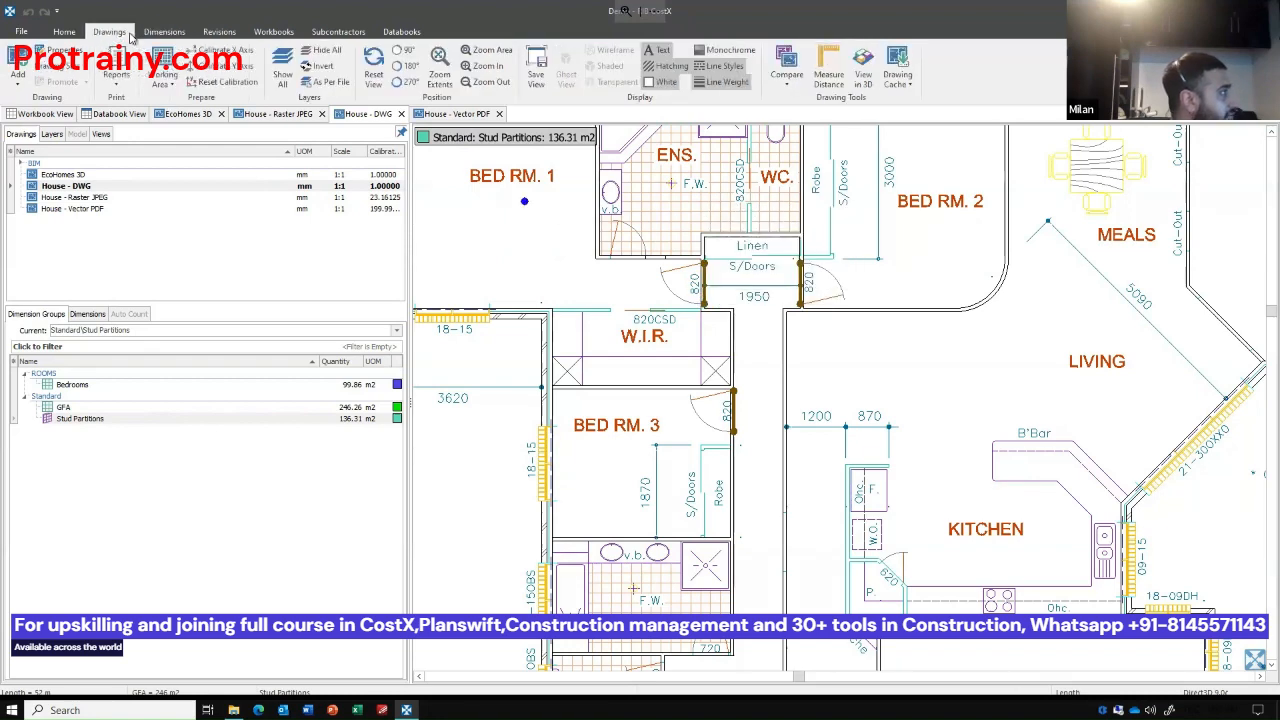
click(64, 31)
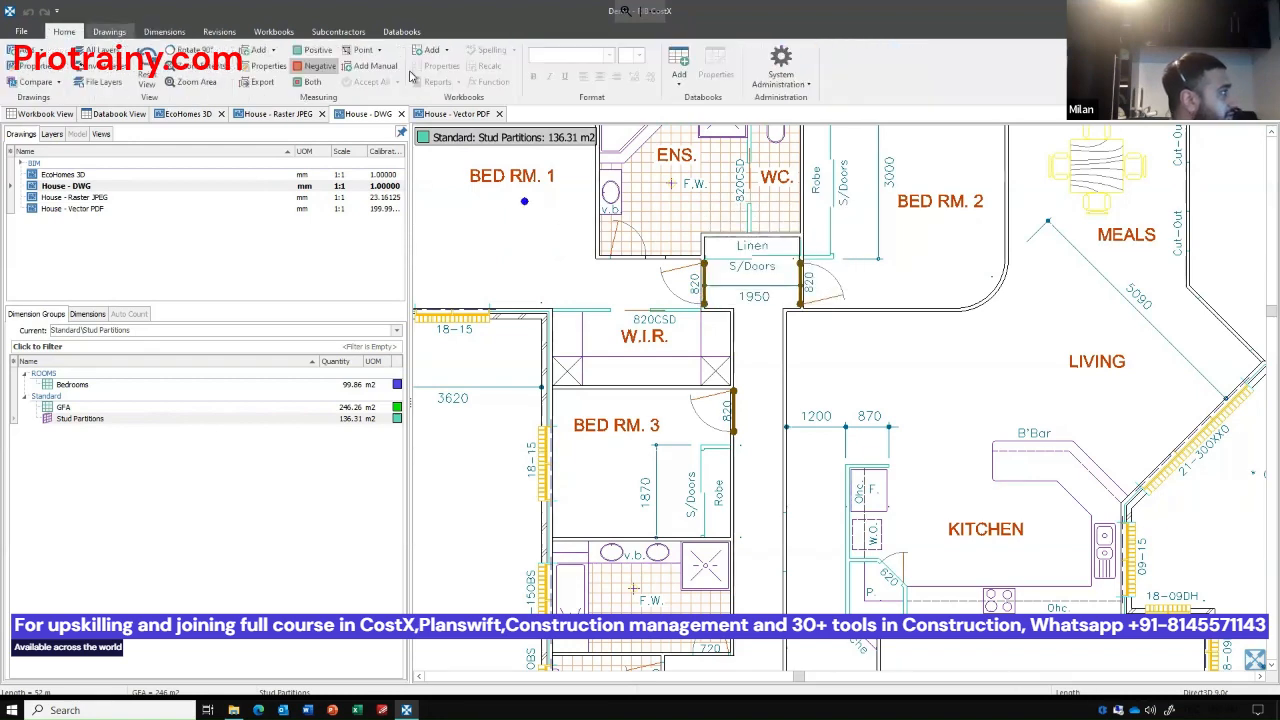
click(308, 81)
click(110, 31)
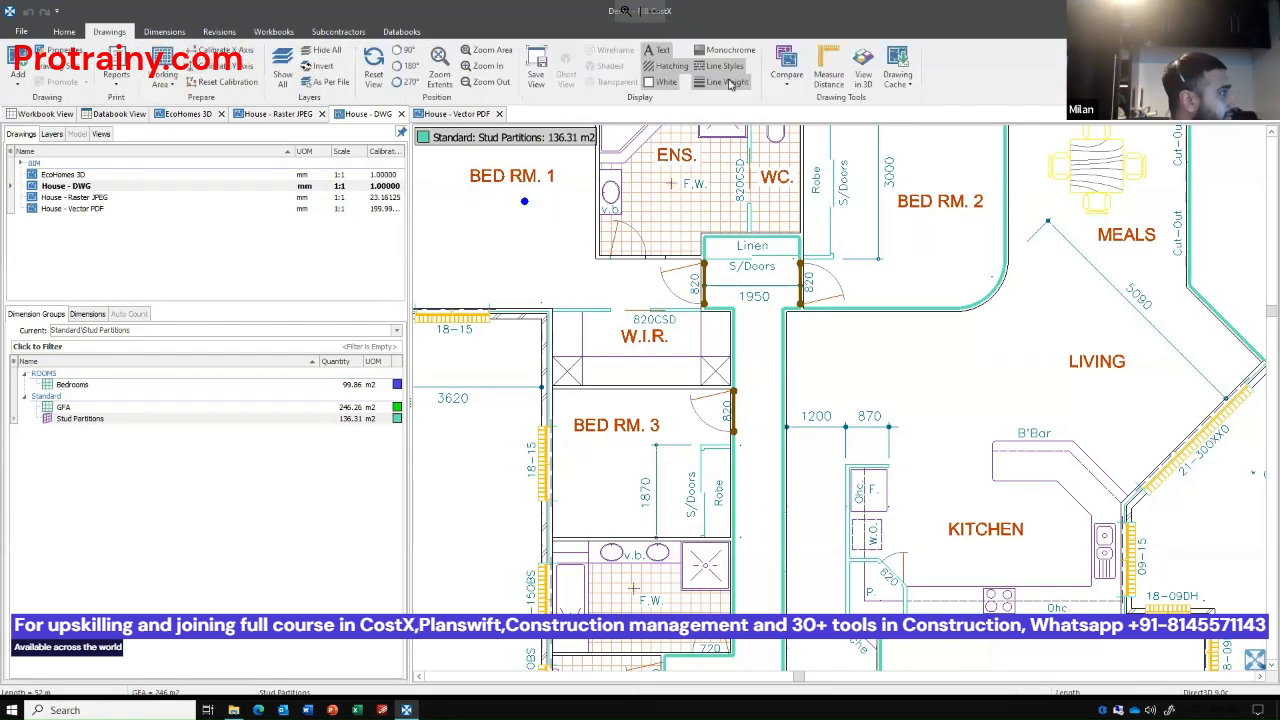
click(862, 70)
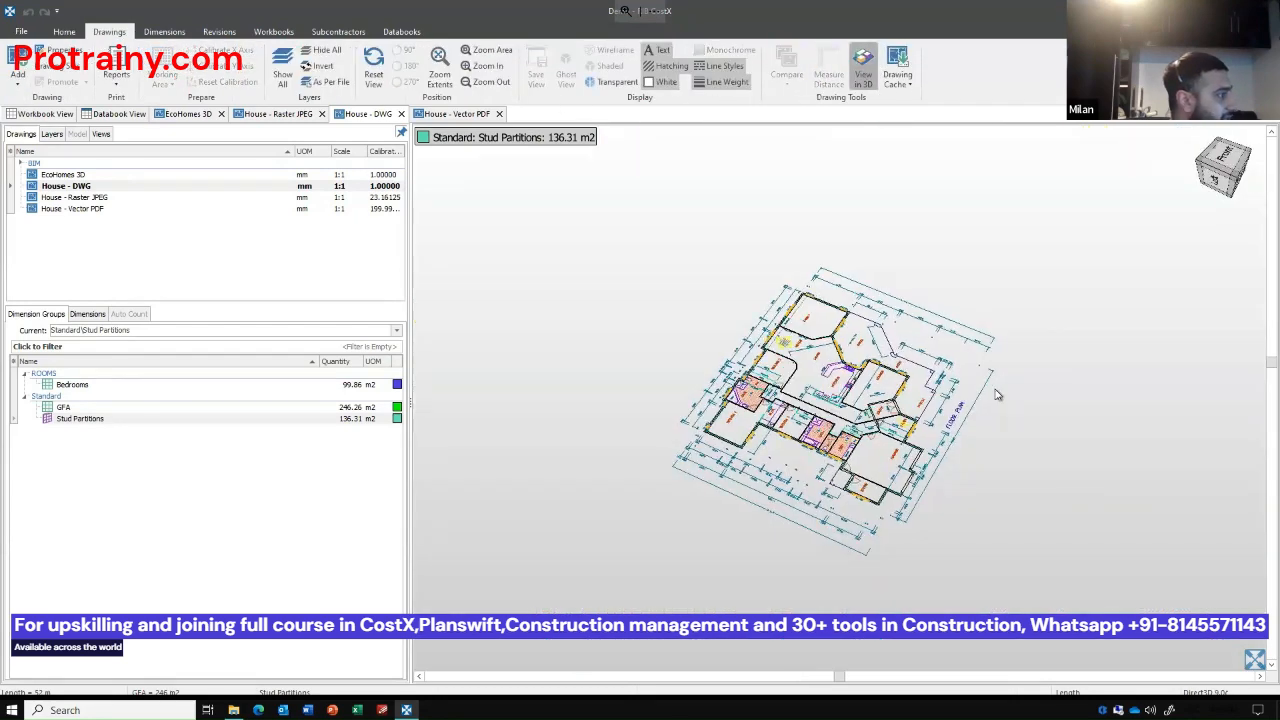
Examine the stud partitions and their door deductions in 3D from several angles and return to the flat floor plan.
scroll(790, 405, up, 5)
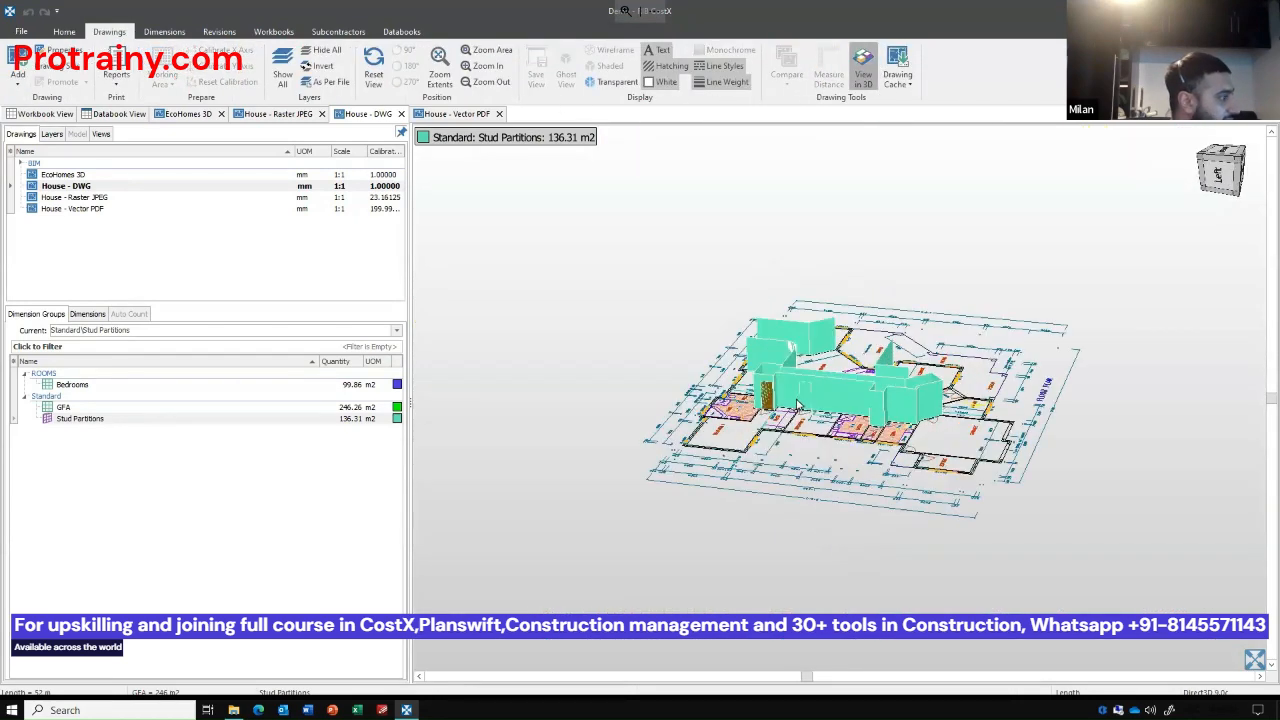
drag(978, 436, 561, 173)
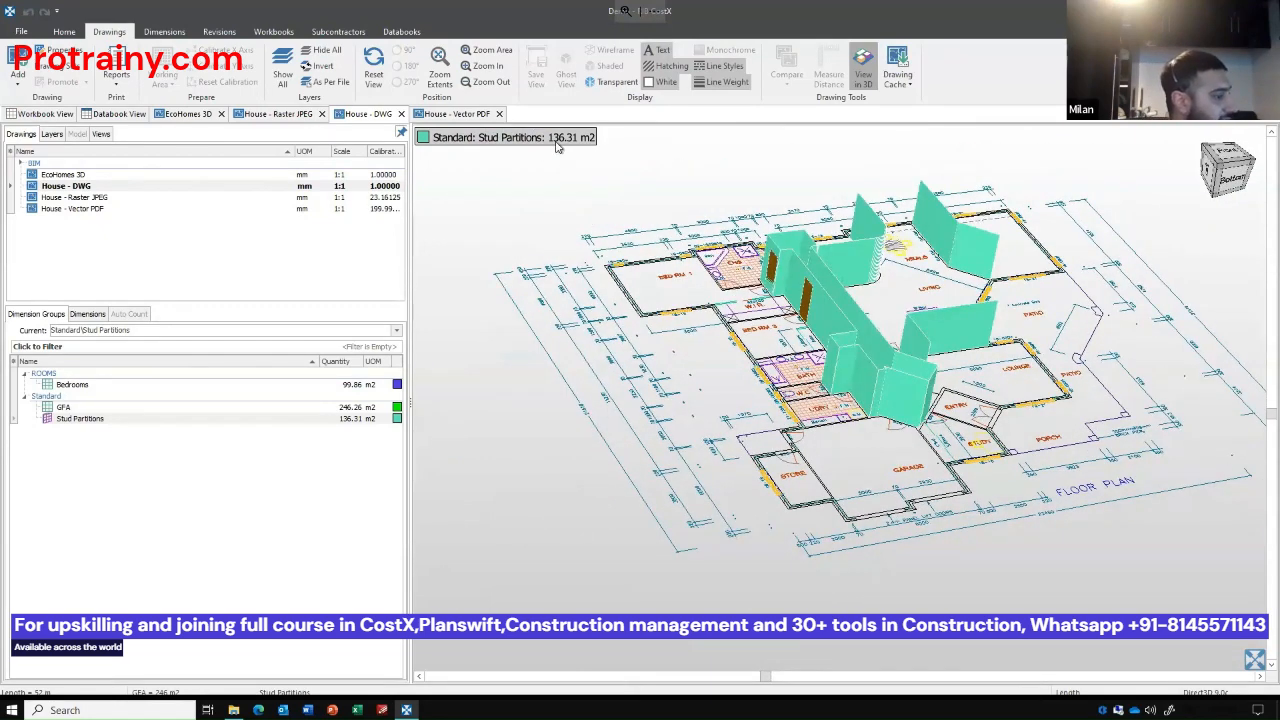
drag(660, 263, 686, 270)
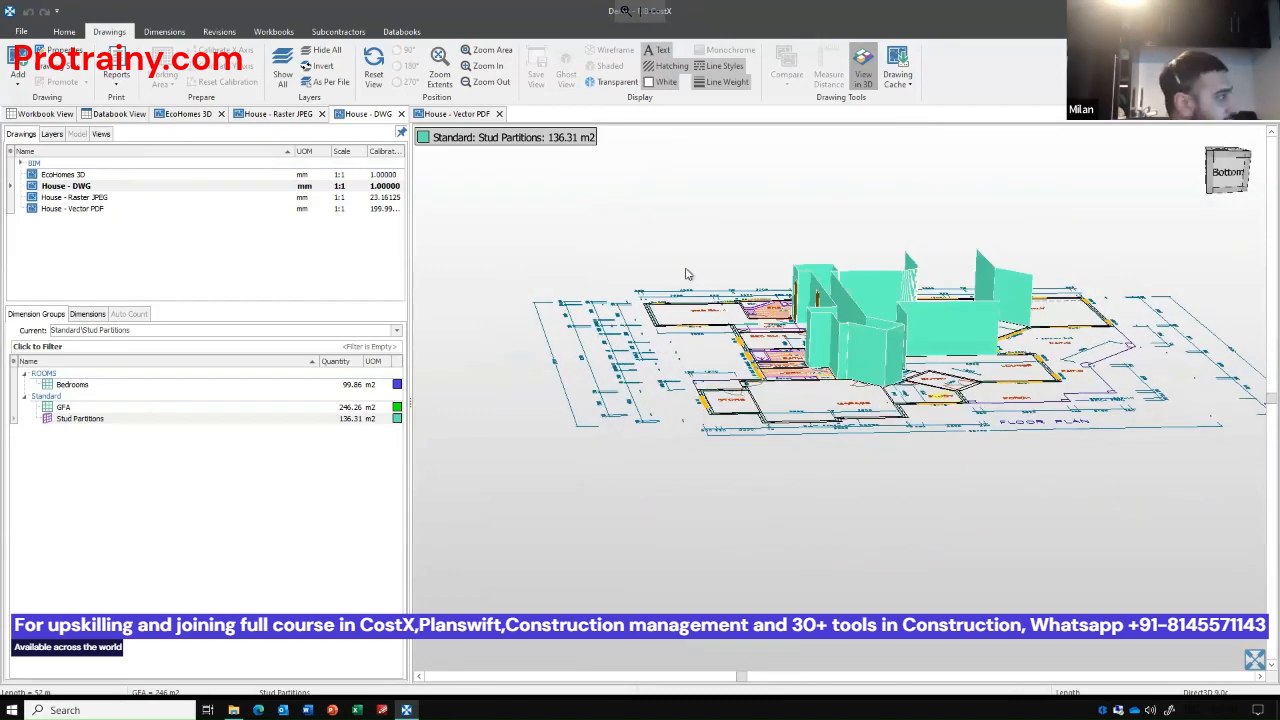
click(862, 73)
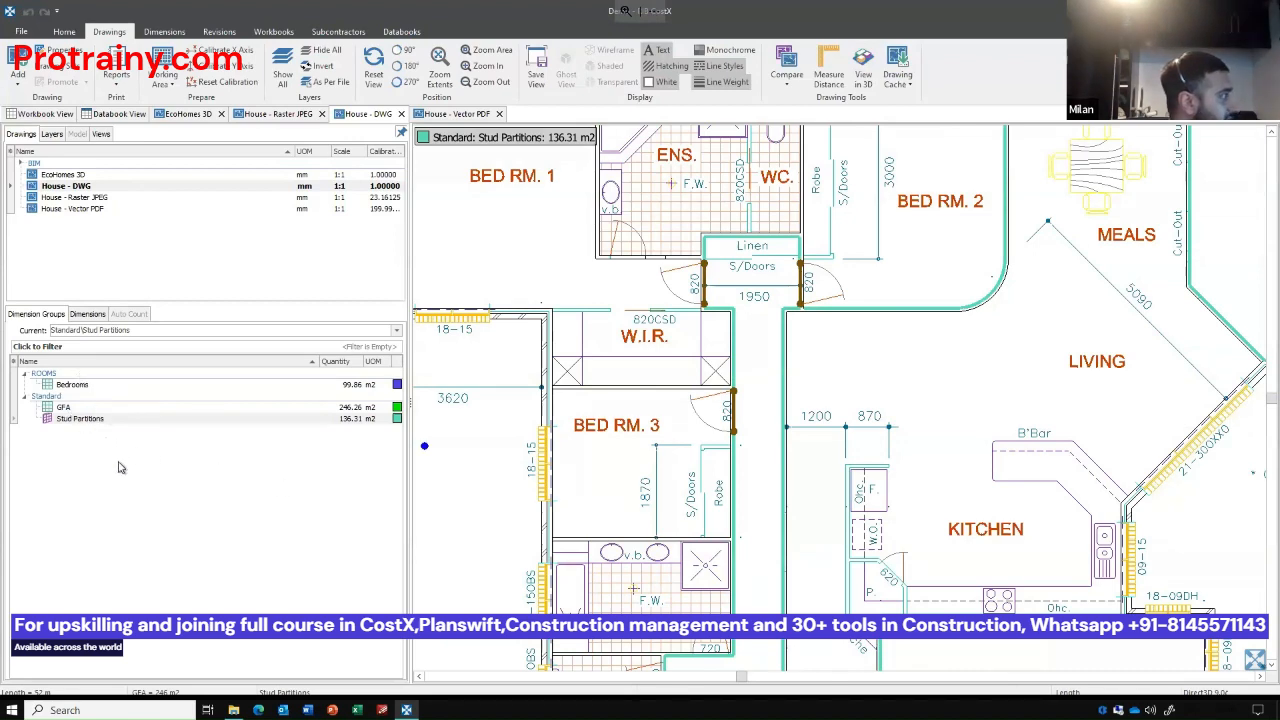
scroll(632, 407, down, 5)
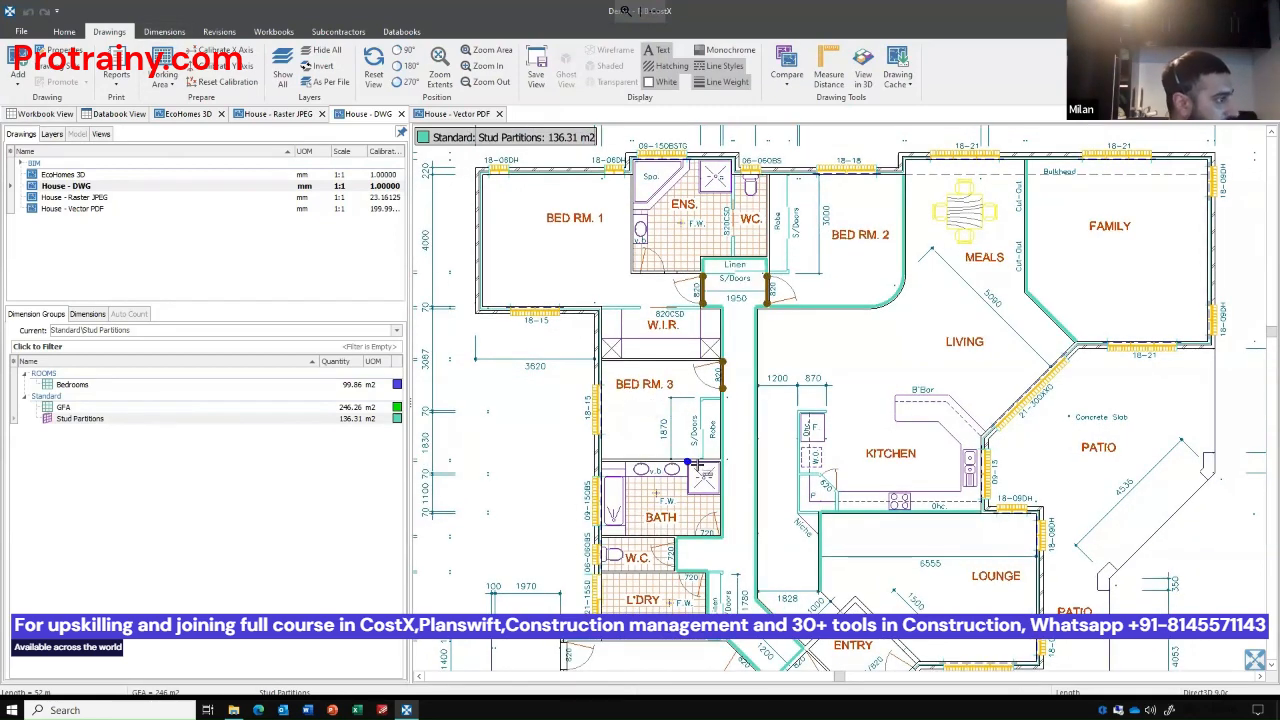
scroll(697, 465, down, 5)
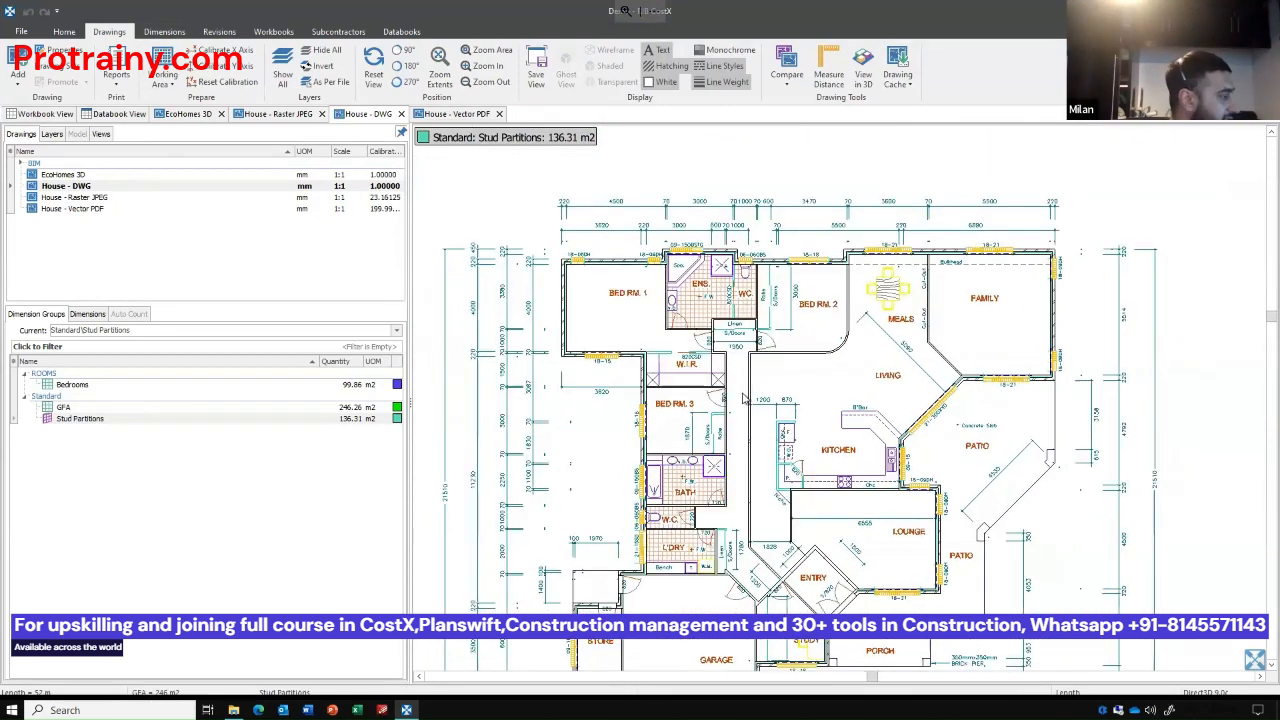
scroll(815, 440, up, 2)
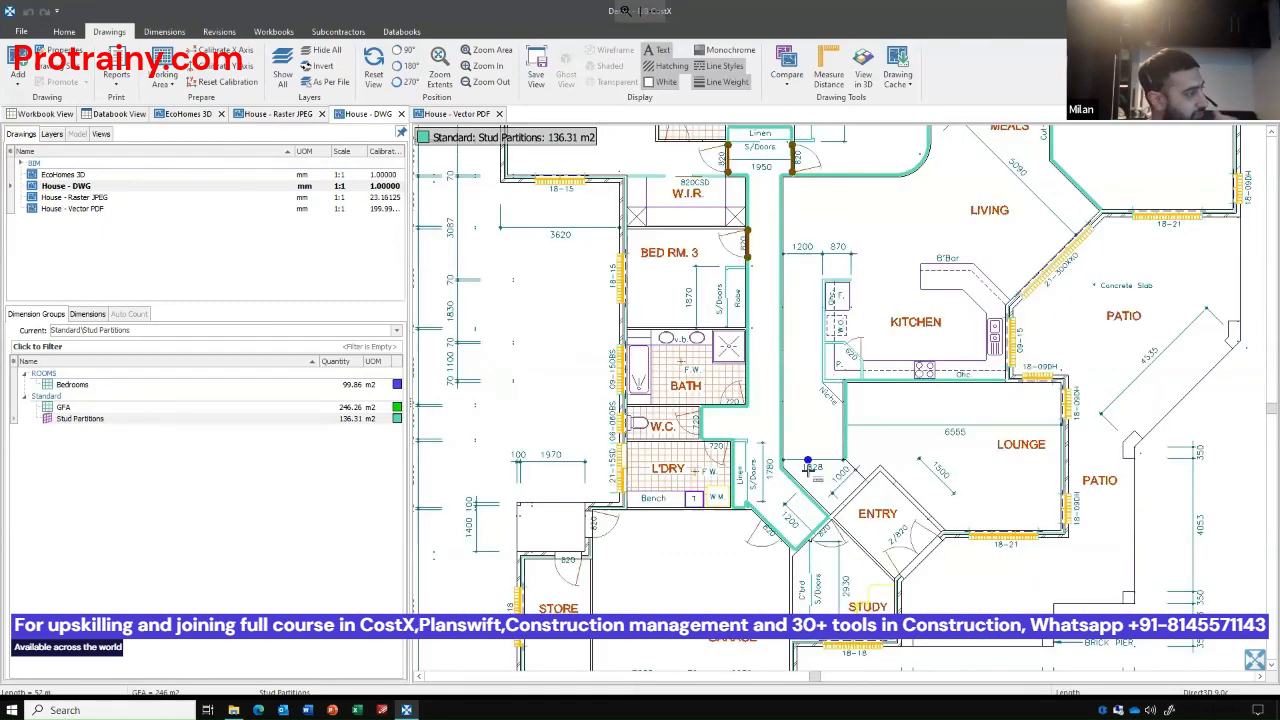
drag(654, 360, 632, 392)
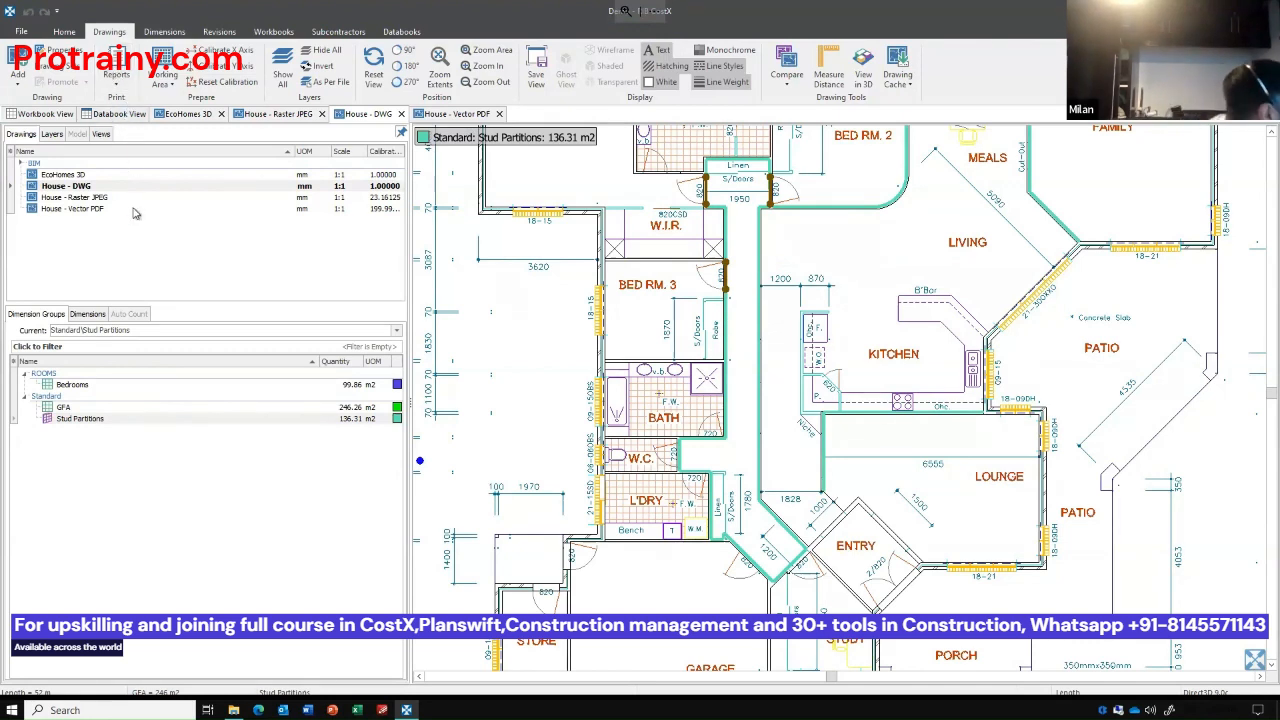
Start a new dimension group with the name WC Pams and the folder SANITARY.
click(164, 31)
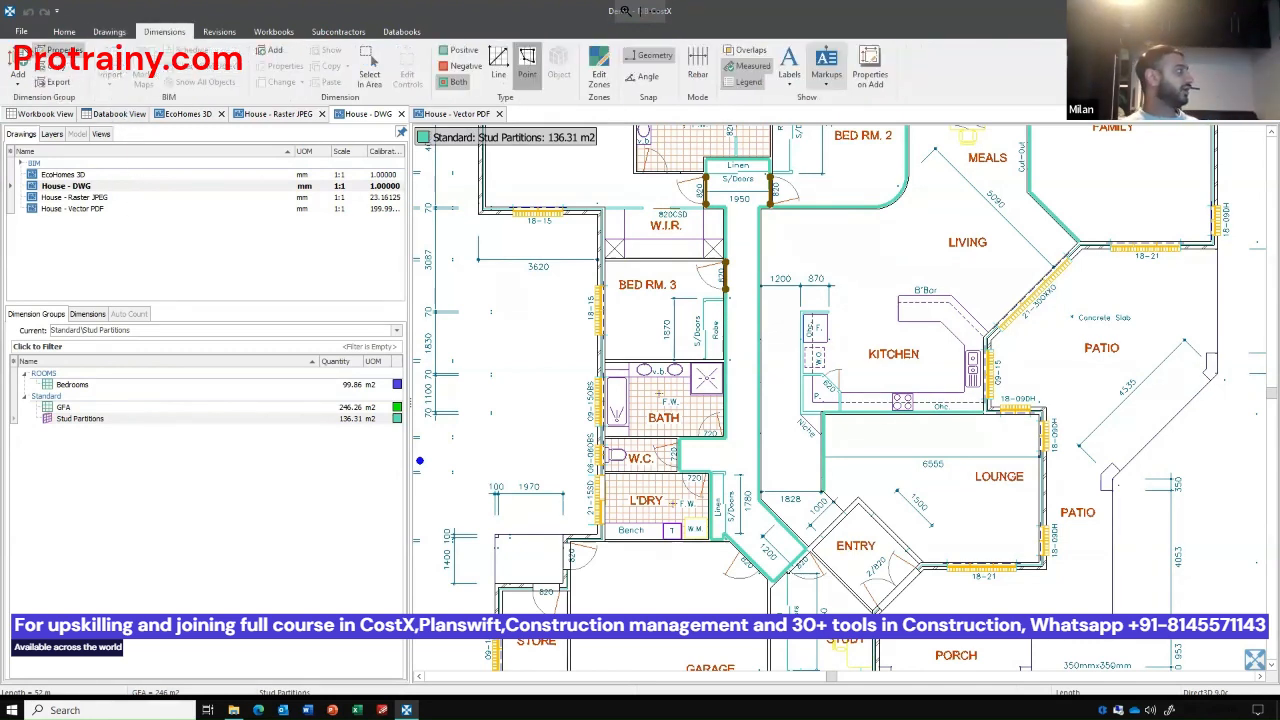
click(18, 62)
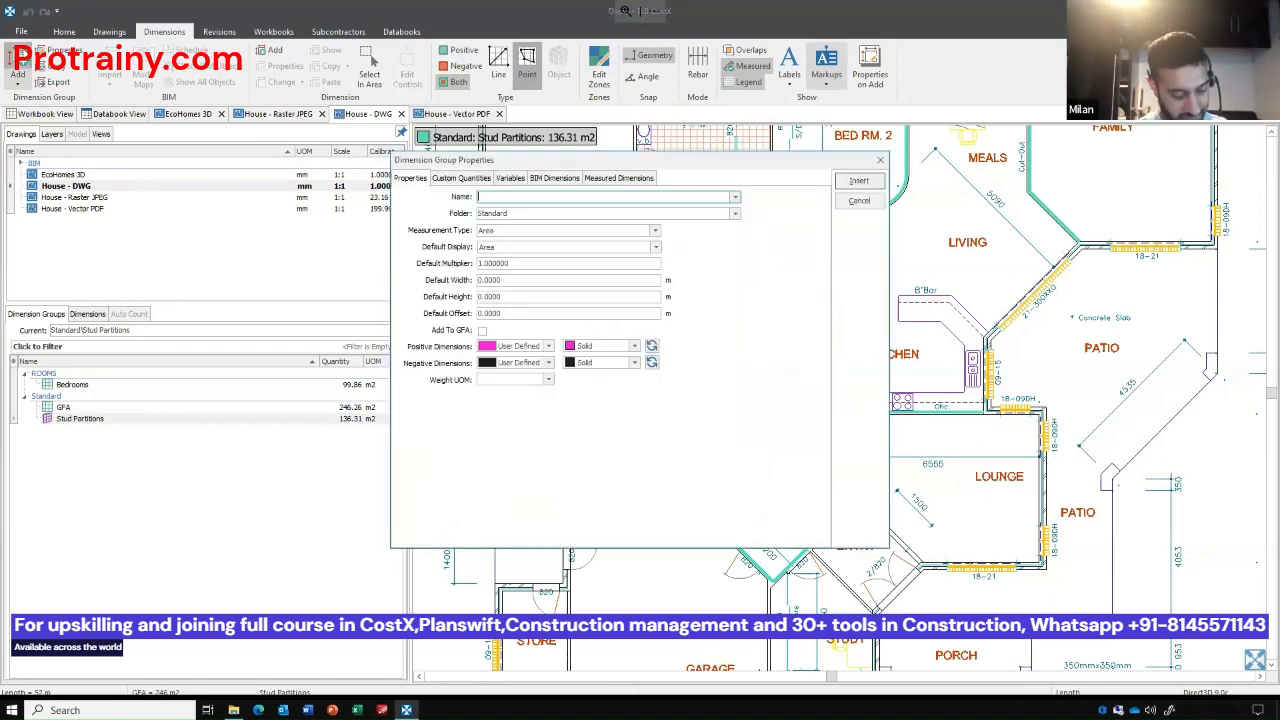
text(WC Pans)
key(Tab)
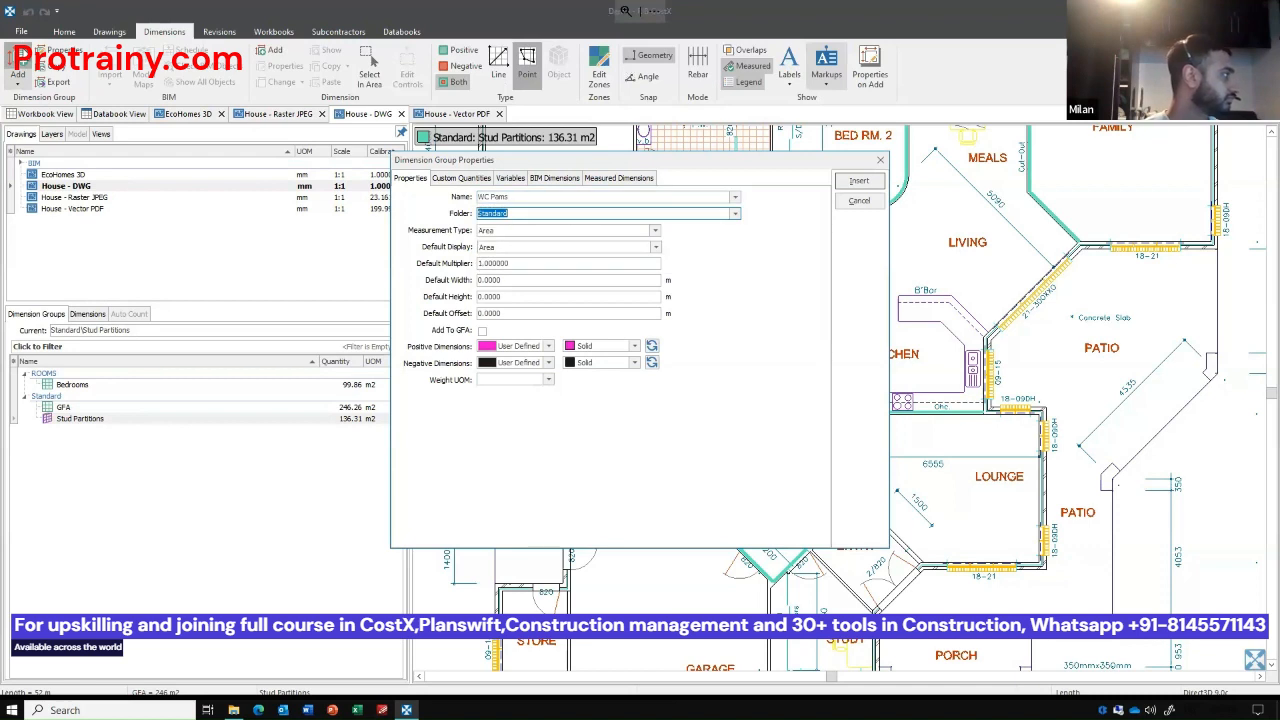
text(SANITAR)
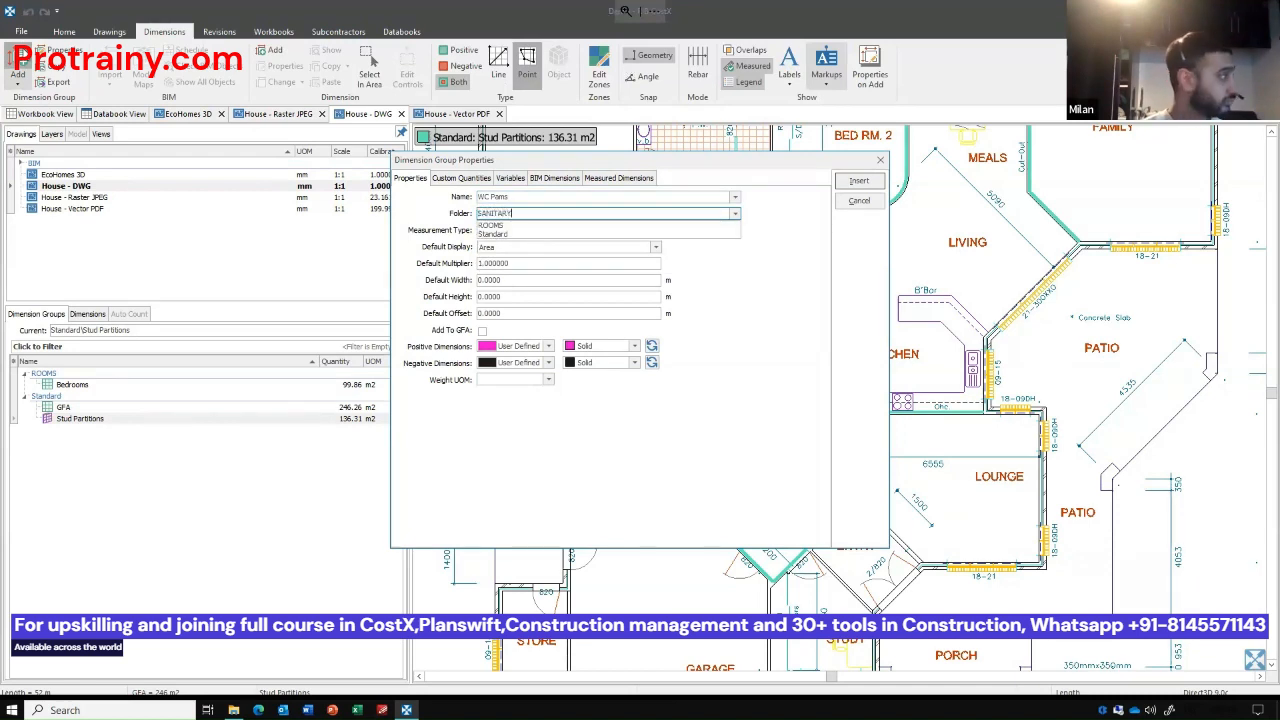
text(Y)
Set the new group's measurement type to Count and insert the group.
key(Tab)
key(c)
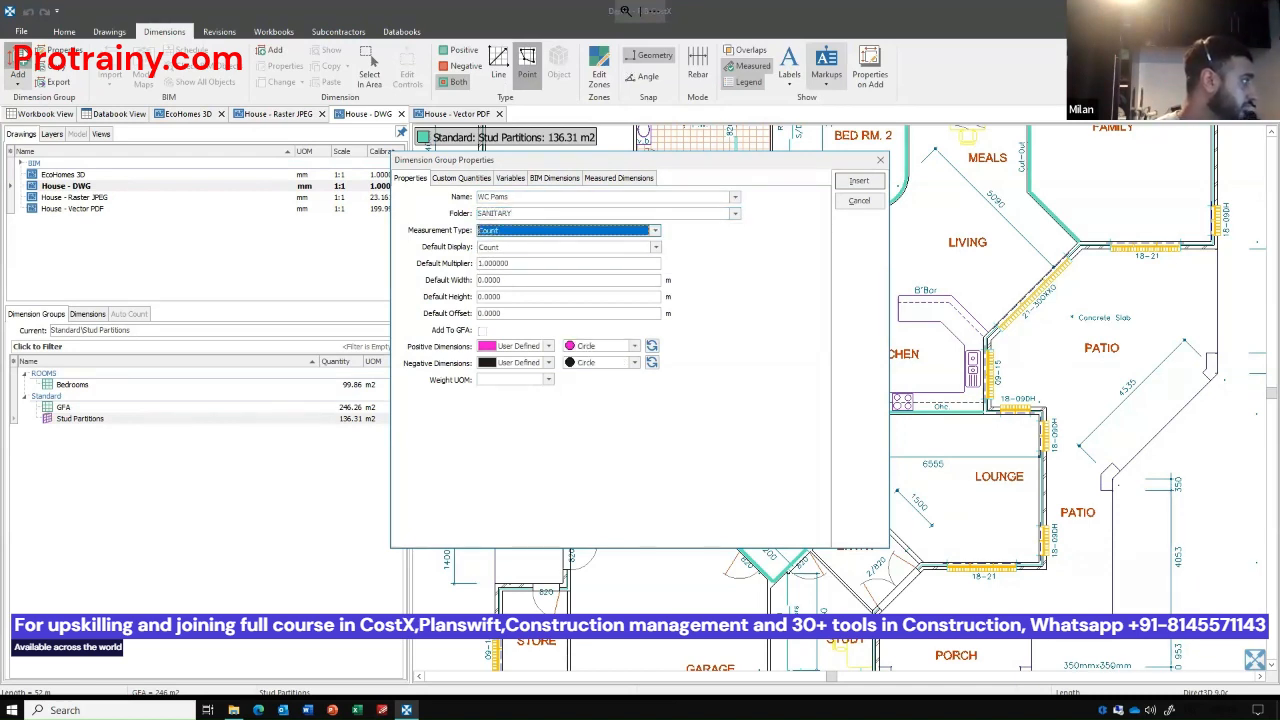
key(Tab)
key(Tab)
key(Tab)
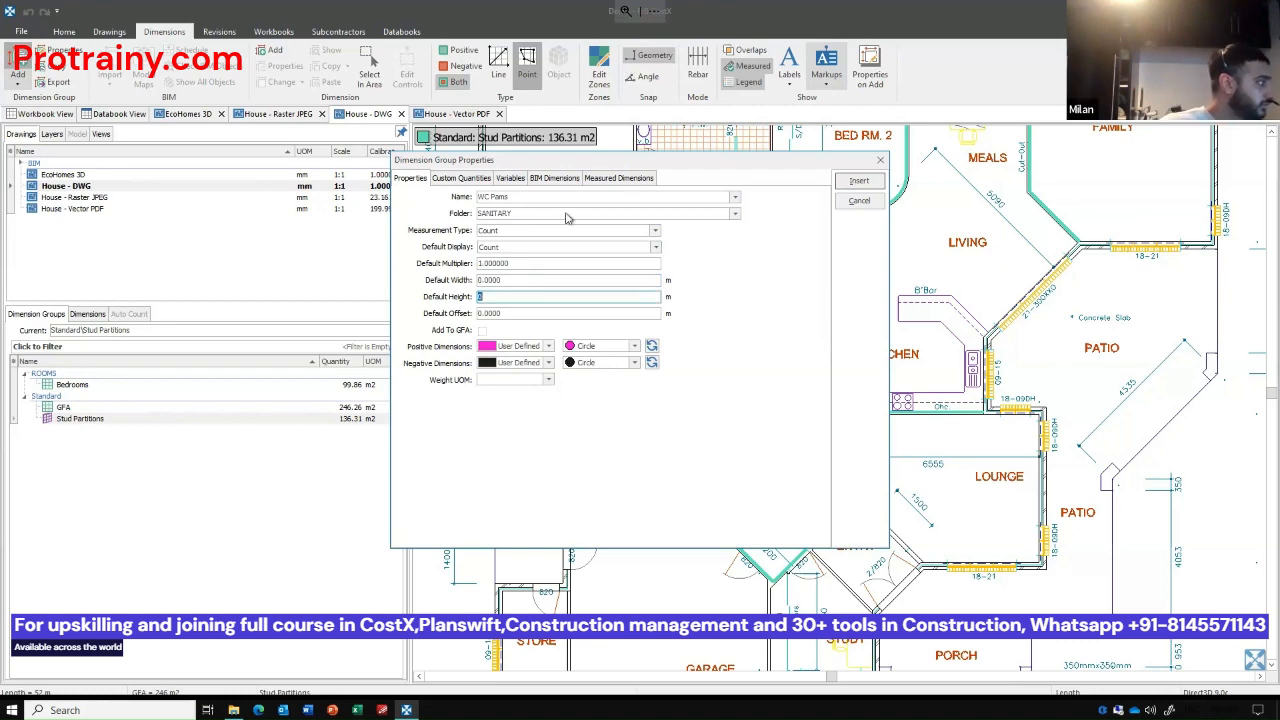
click(859, 180)
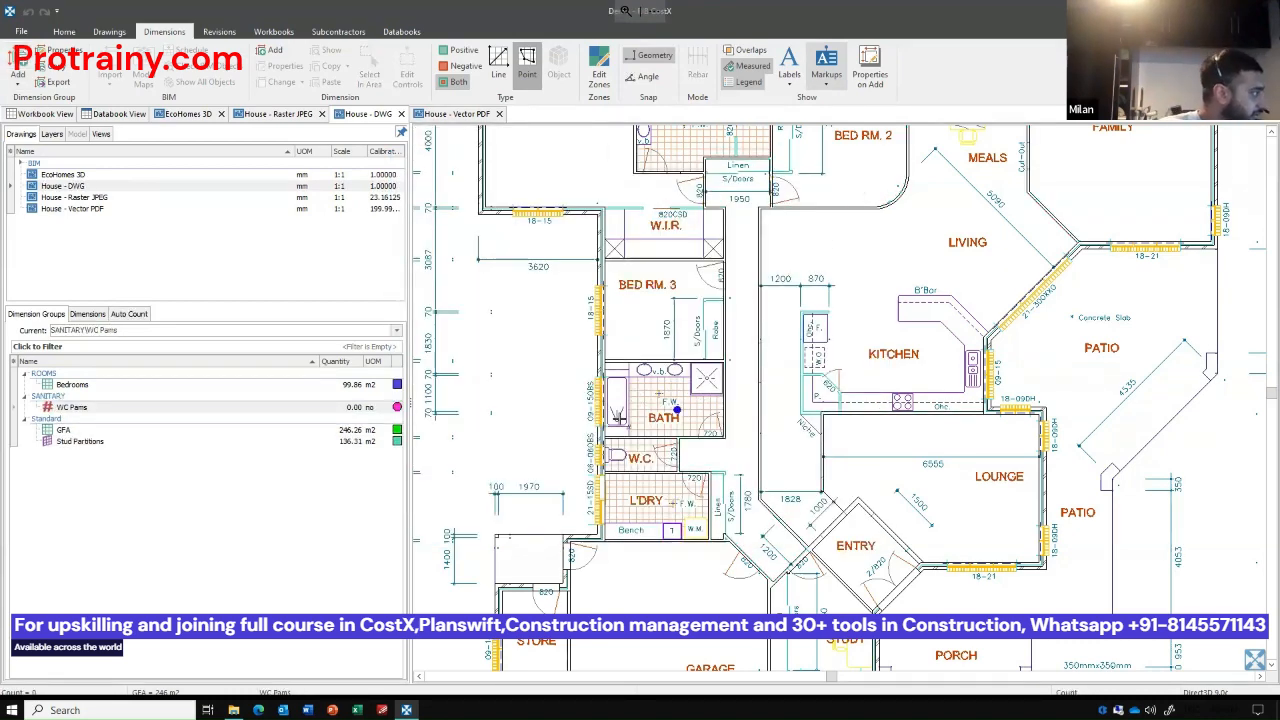
Correct the name of the dimension group in the SANITARY folder to WC Pans.
double_click(116, 408)
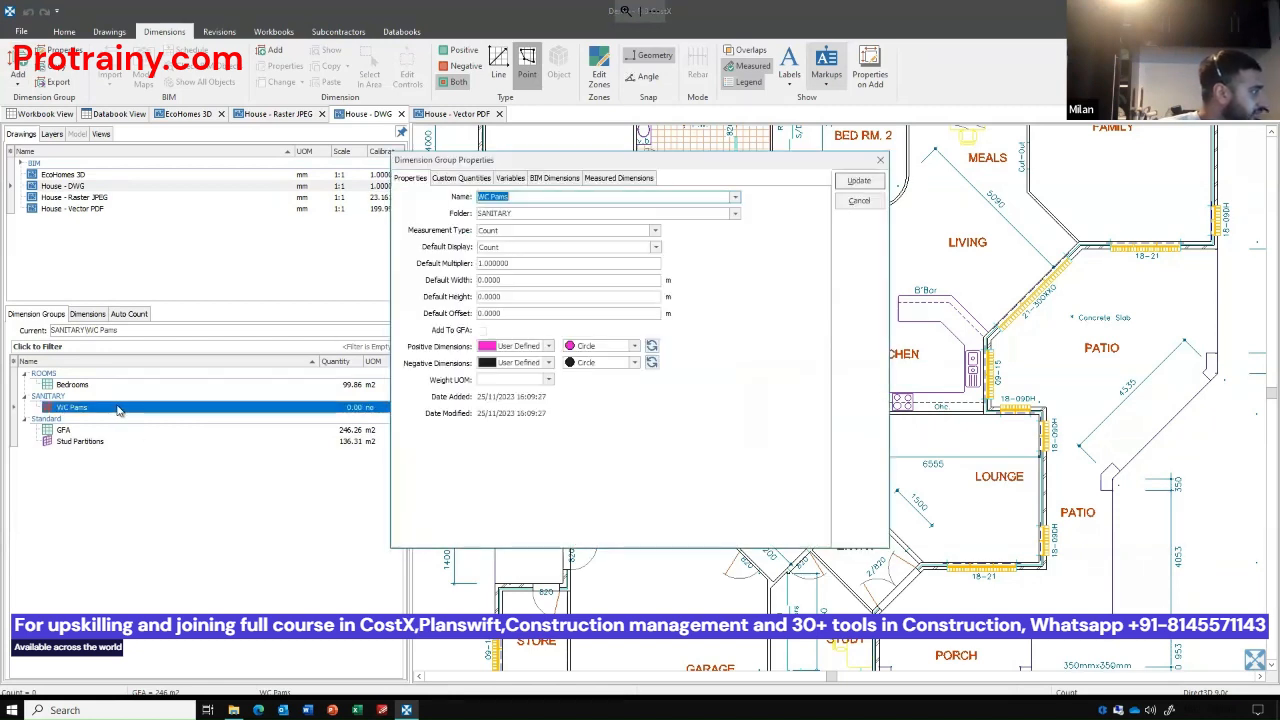
click(493, 197)
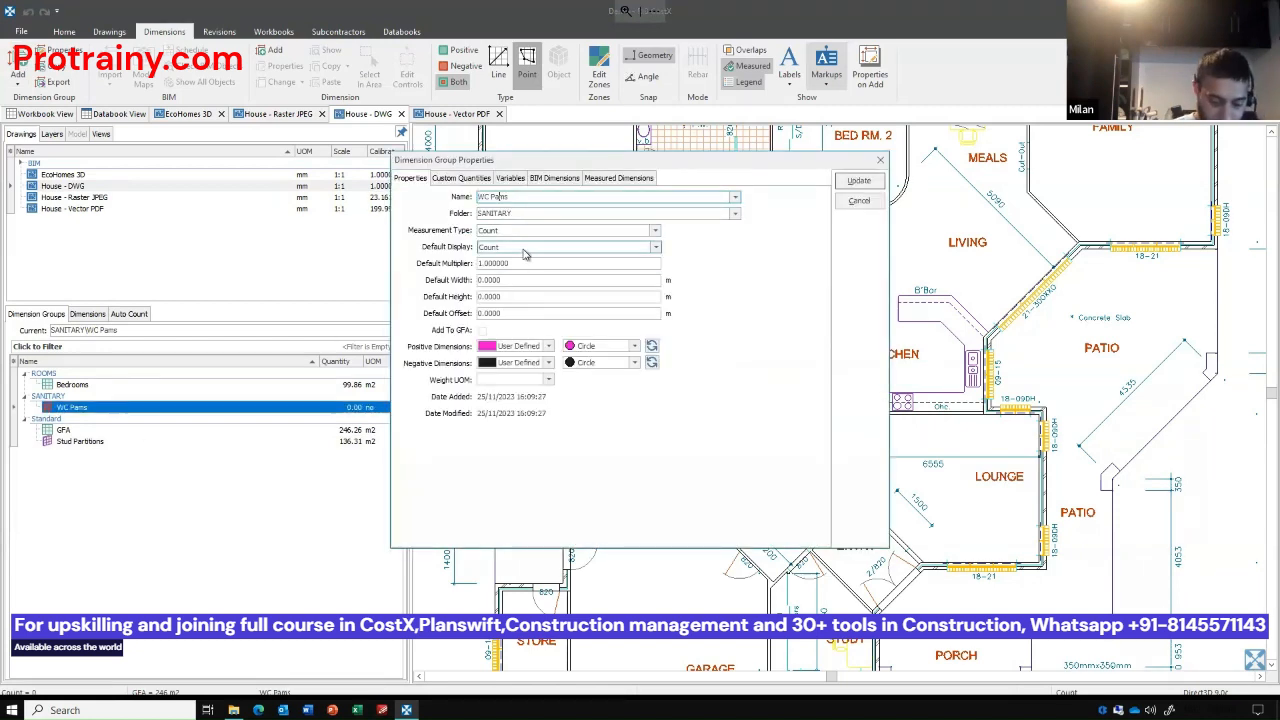
text(ns)
key(Return)
key(Return)
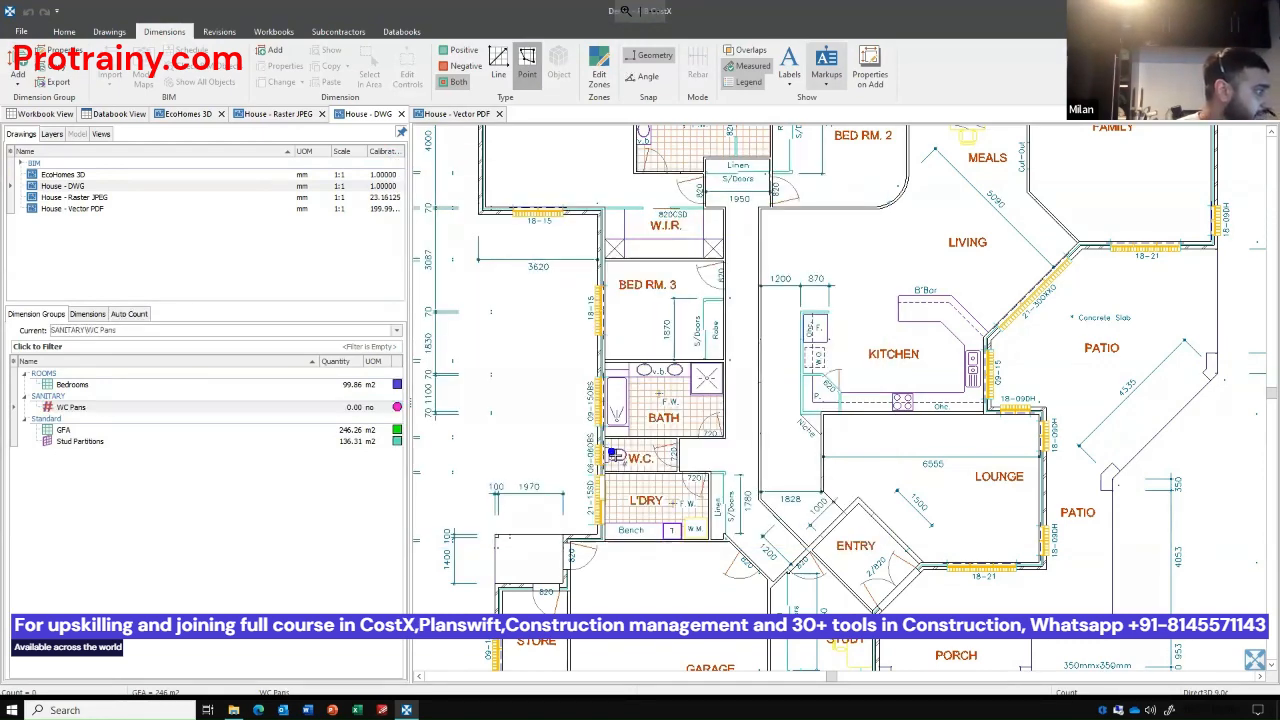
Count the toilet pans in the W.C. above the laundry and in the ensuite WC on the House - DWG plan.
scroll(613, 455, down, 2)
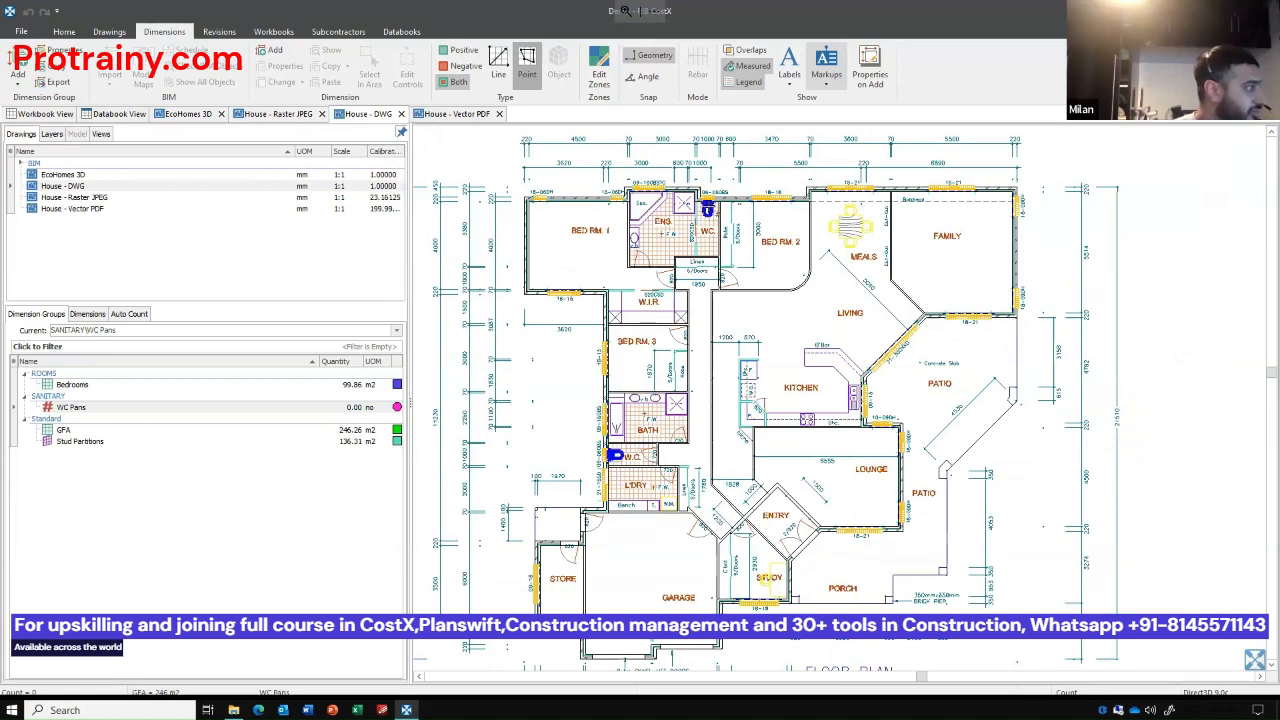
ctrl+click(713, 211)
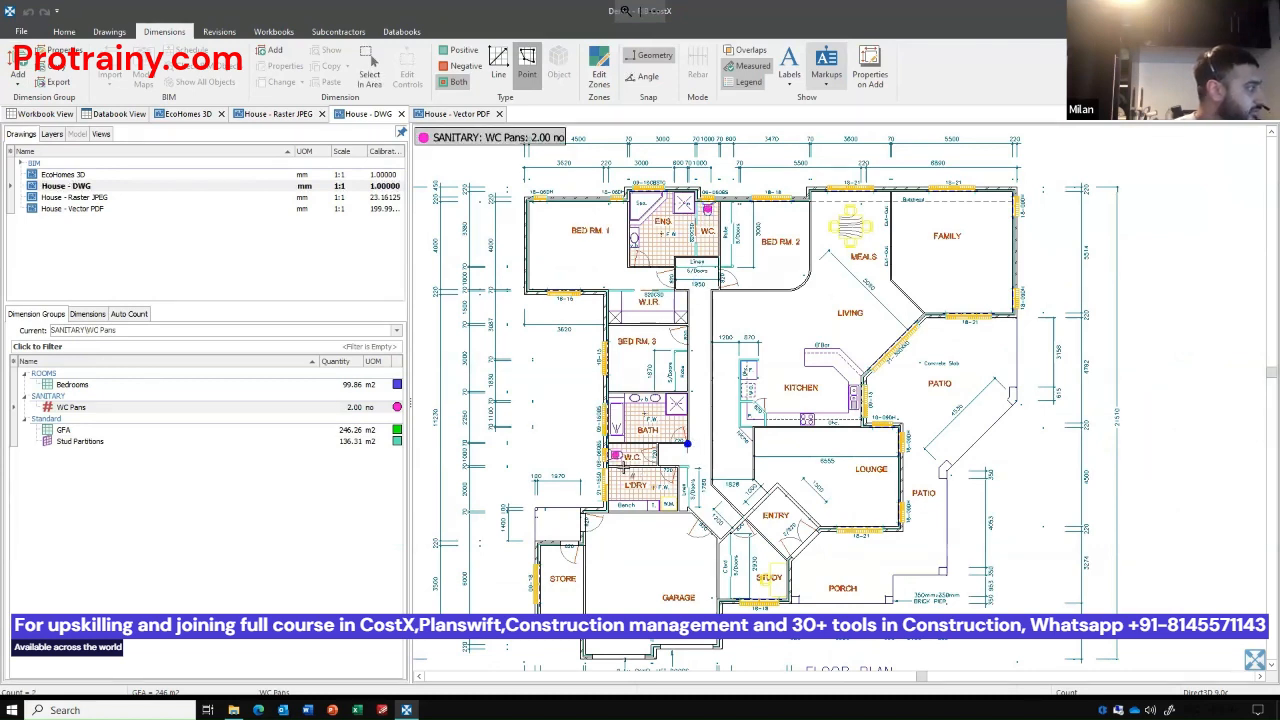
click(354, 408)
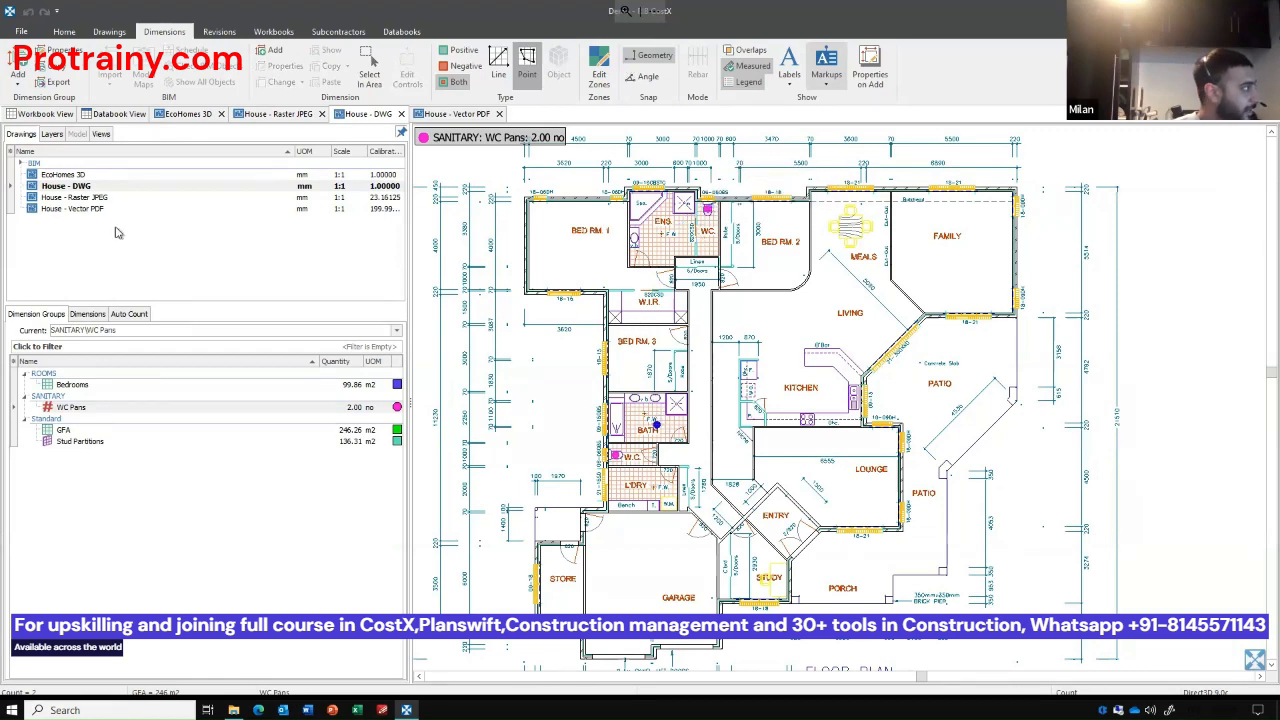
Open the House - Vector PDF drawing, show all its layers and bring up its layer list.
double_click(88, 209)
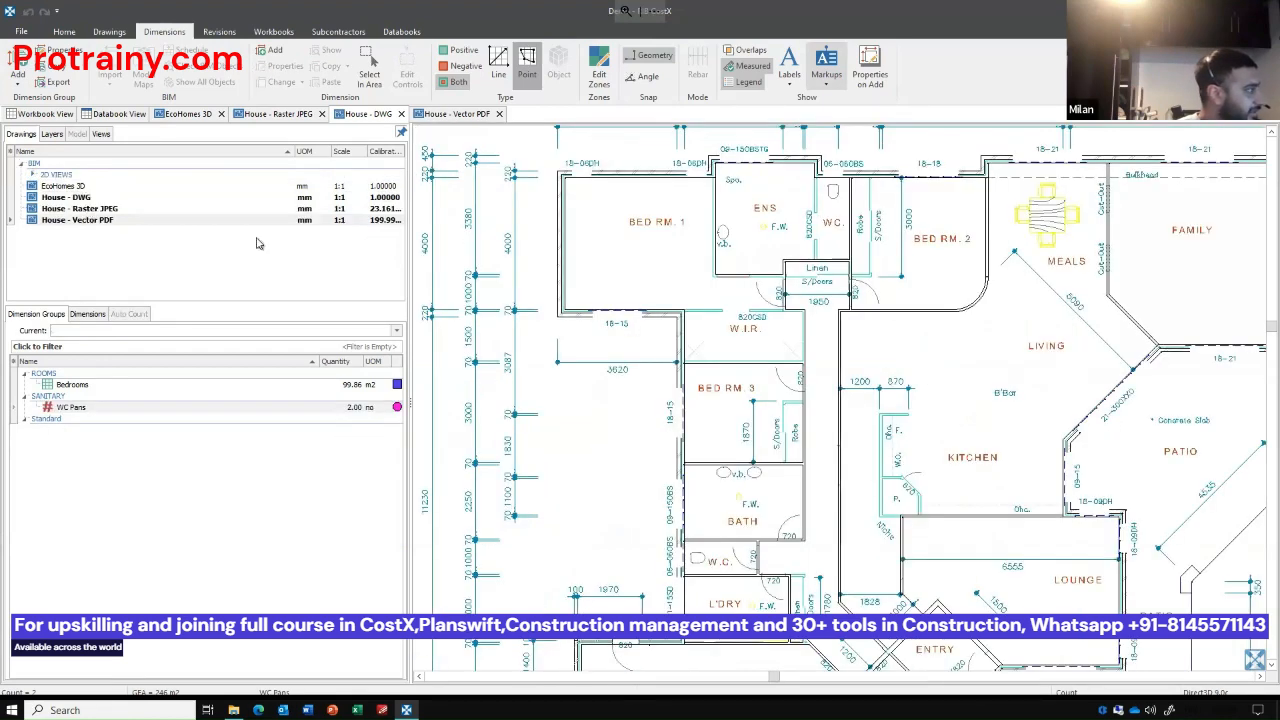
click(109, 31)
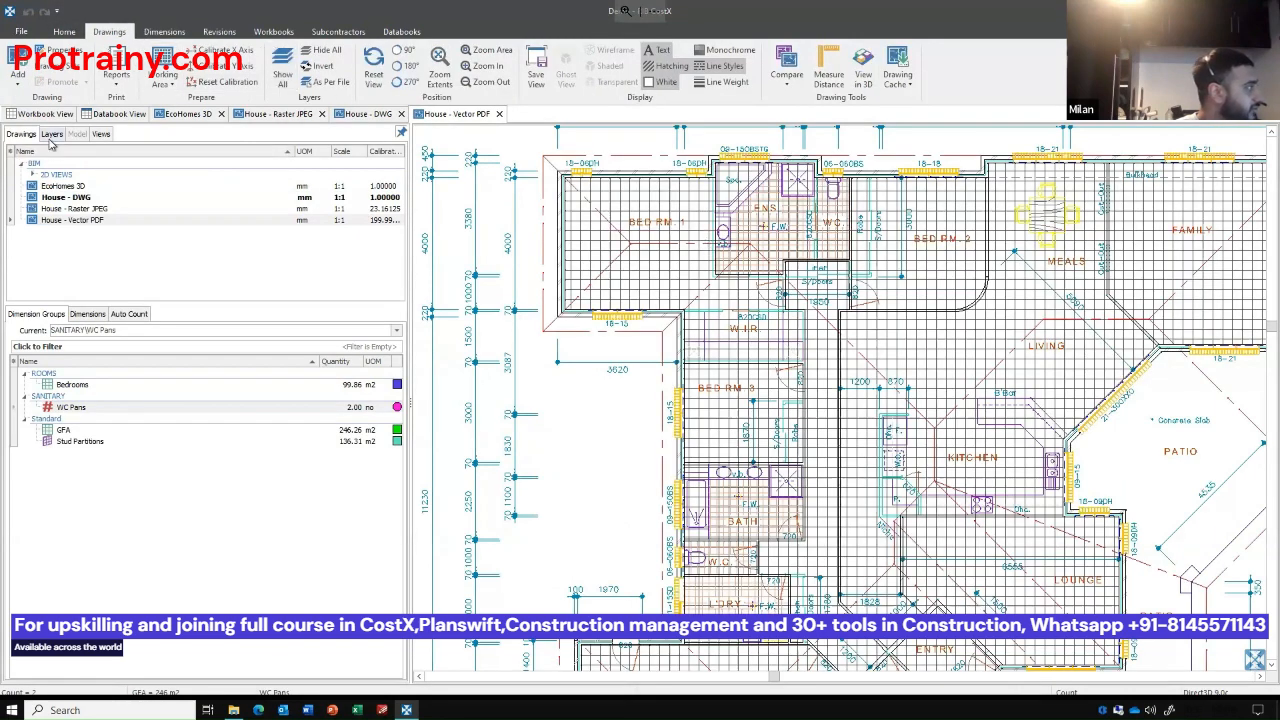
click(50, 134)
Hide the dark grey, light grey and purple line layers by picking their lines around the ensuite toilet on the plan.
scroll(840, 178, up, 5)
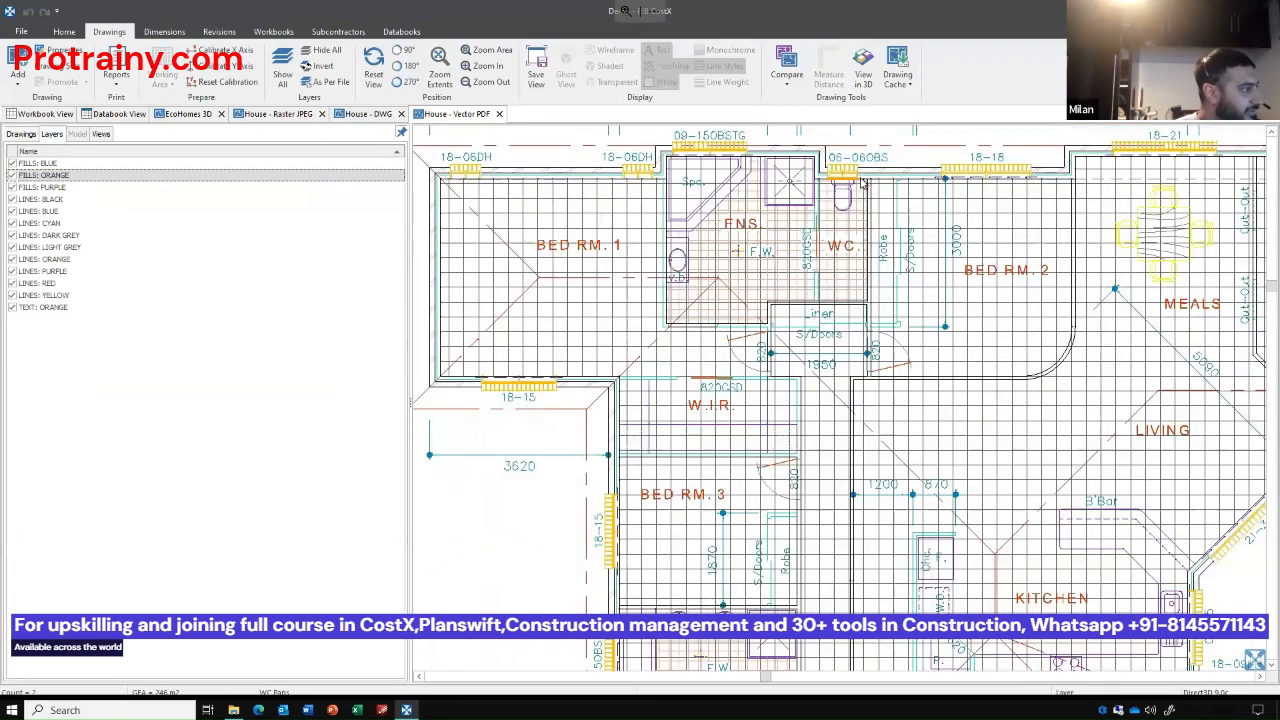
scroll(849, 183, up, 3)
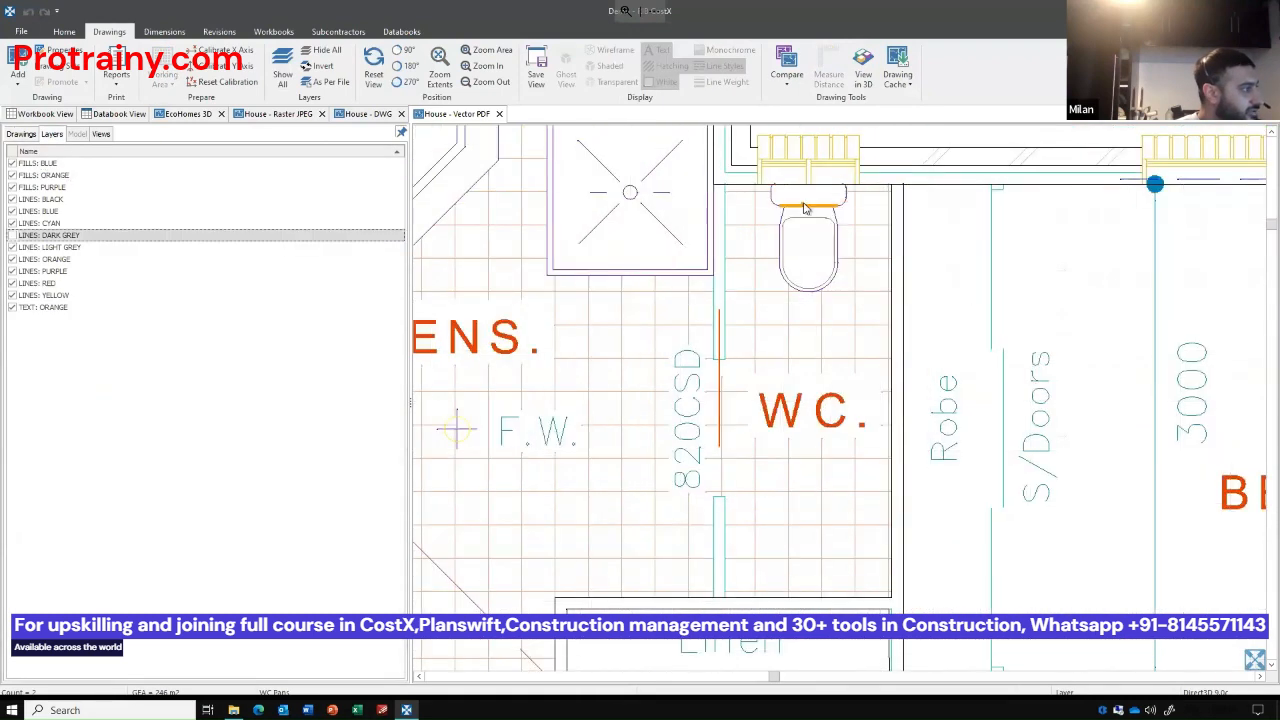
click(804, 207)
click(812, 231)
scroll(811, 230, down, 6)
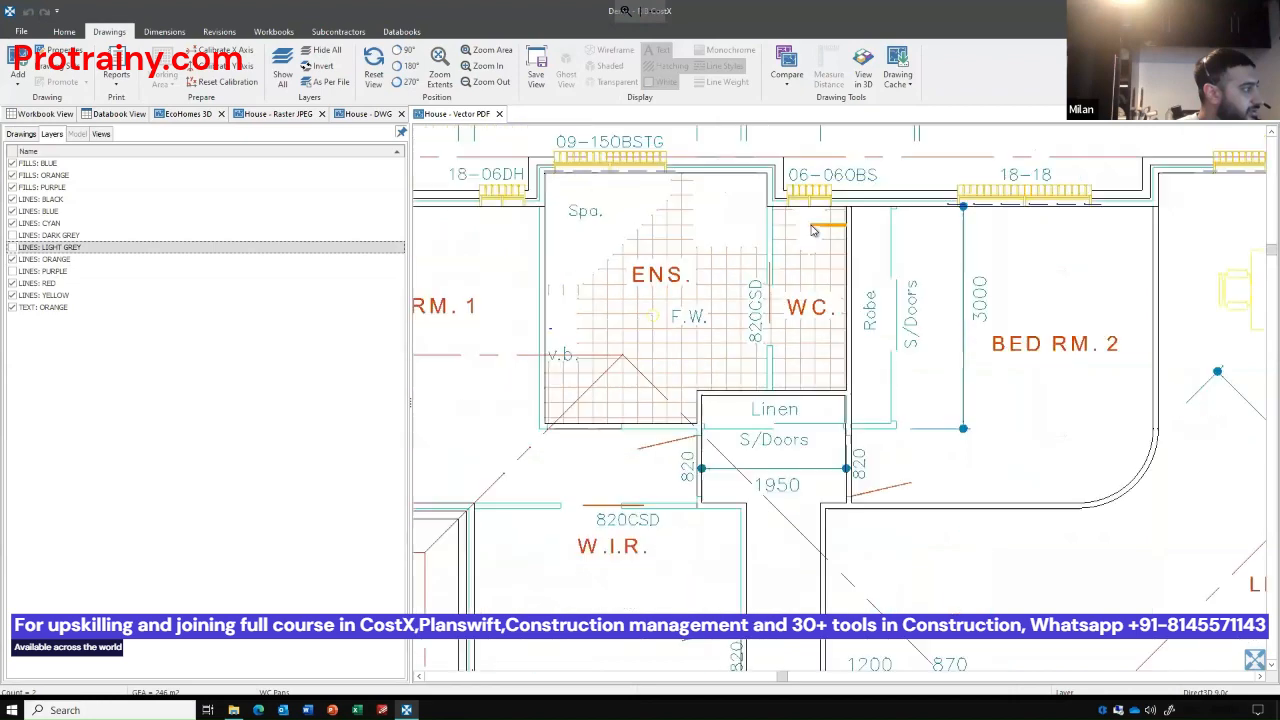
Invert the layer visibility and hide the dark grey lines, leaving only the light grey and purple line layers on.
click(320, 66)
click(855, 322)
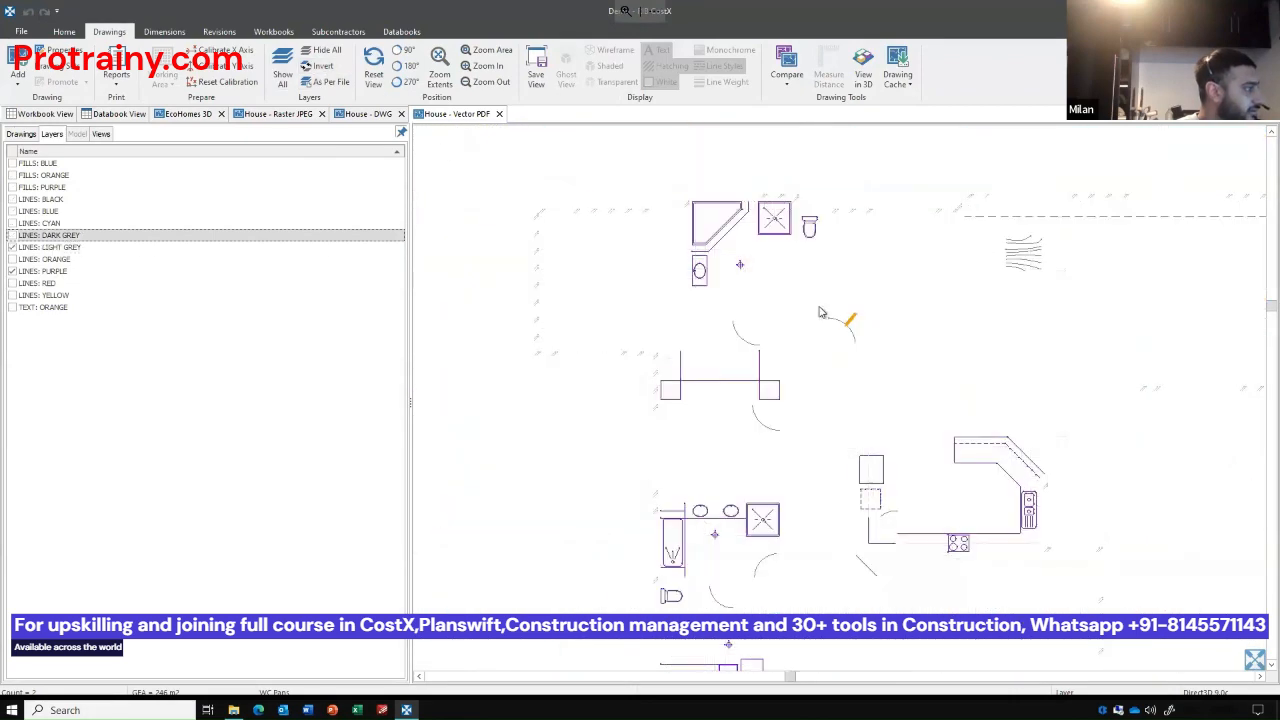
scroll(679, 278, down, 2)
scroll(689, 425, up, 2)
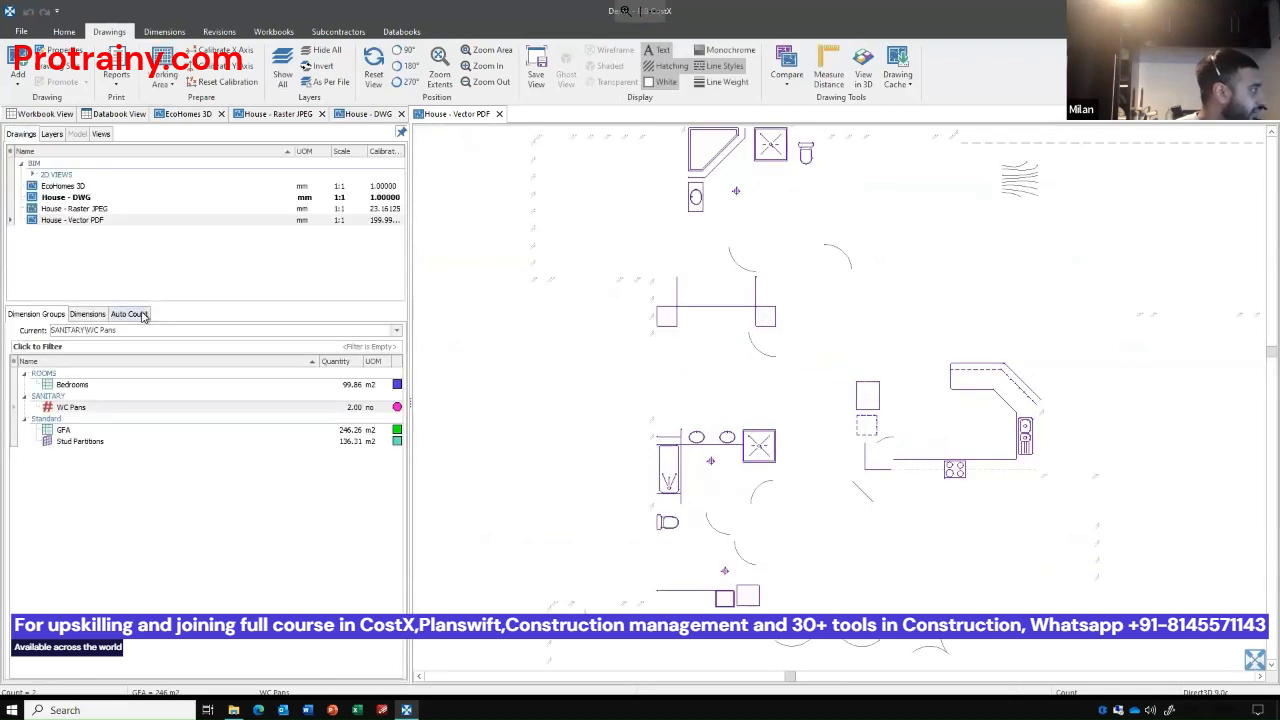
Capture the toilet symbol in the W.C. above the laundry as the Auto Count search image for WC Pans.
click(134, 315)
click(148, 444)
scroll(661, 543, up, 8)
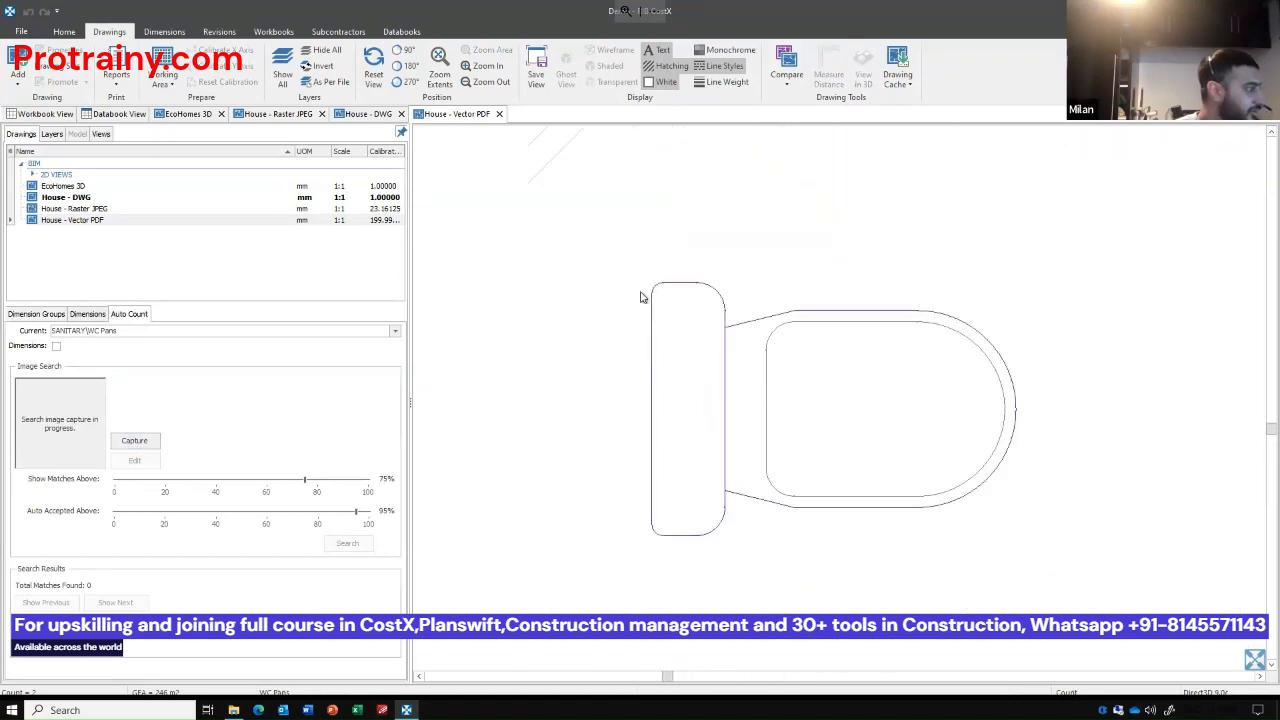
drag(632, 265, 1031, 560)
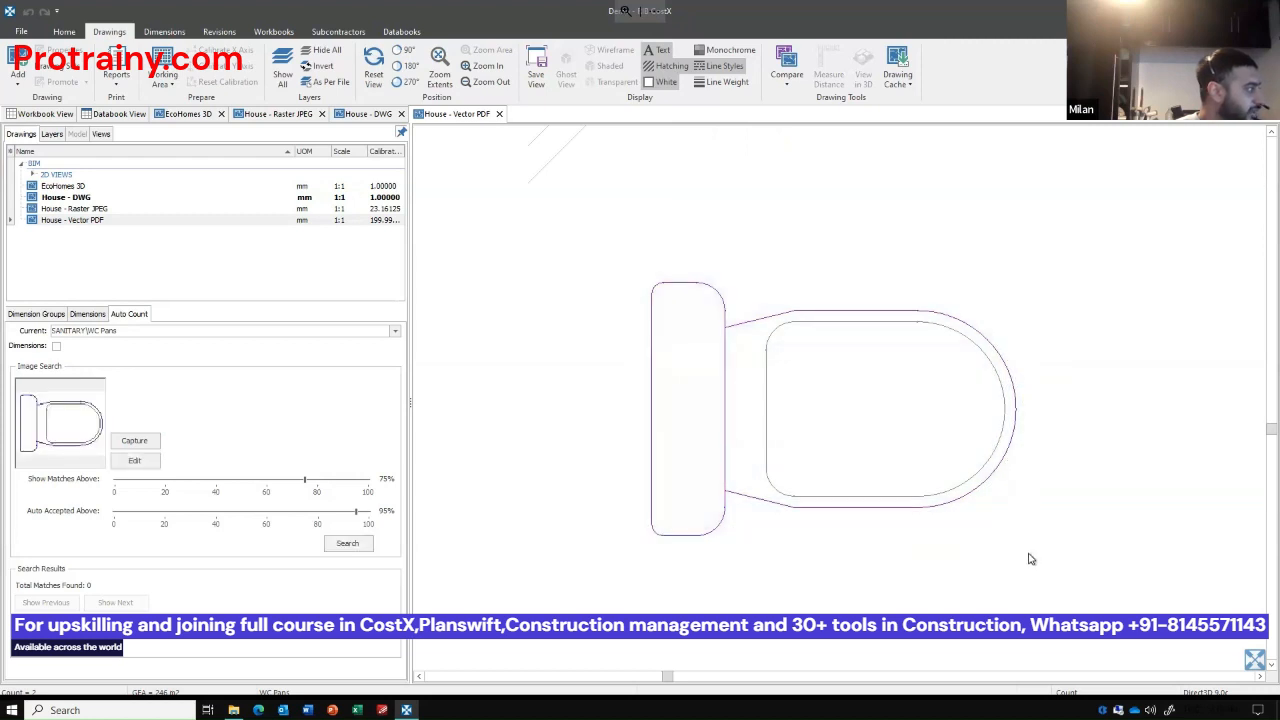
Run the Auto Count search for the captured toilet symbol and review the highlighted matches across the plan.
click(350, 544)
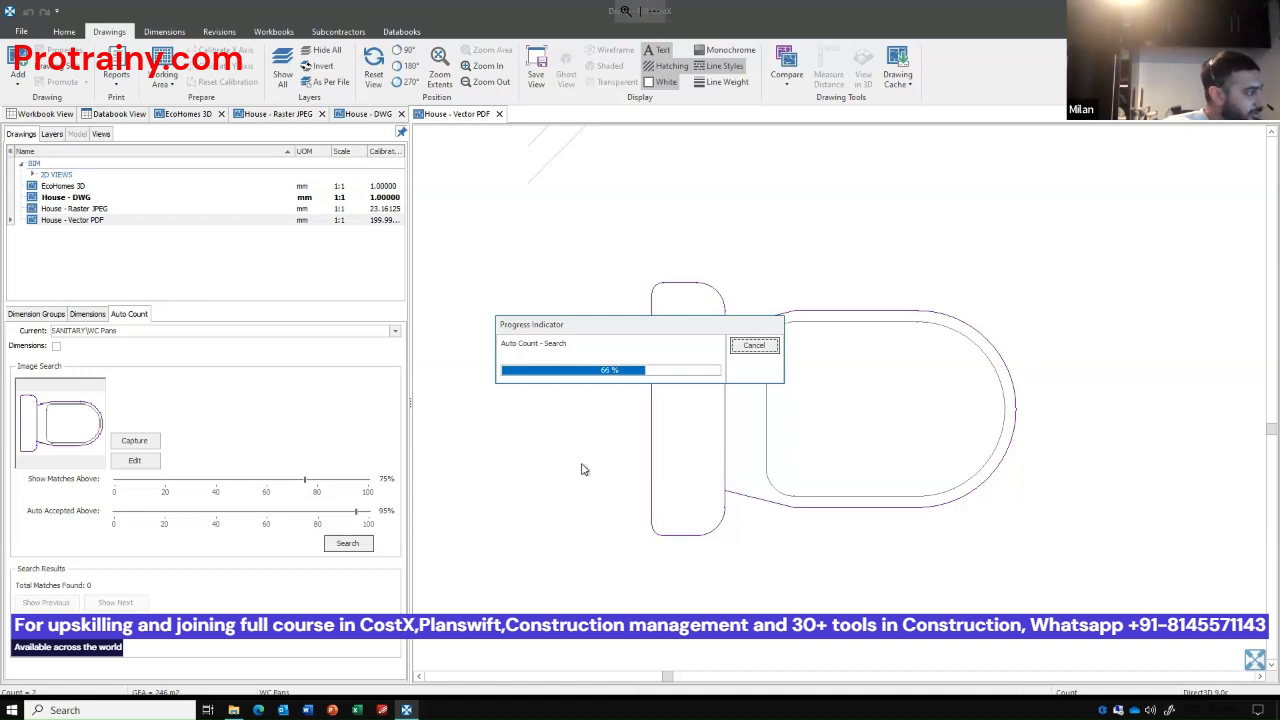
scroll(613, 460, down, 5)
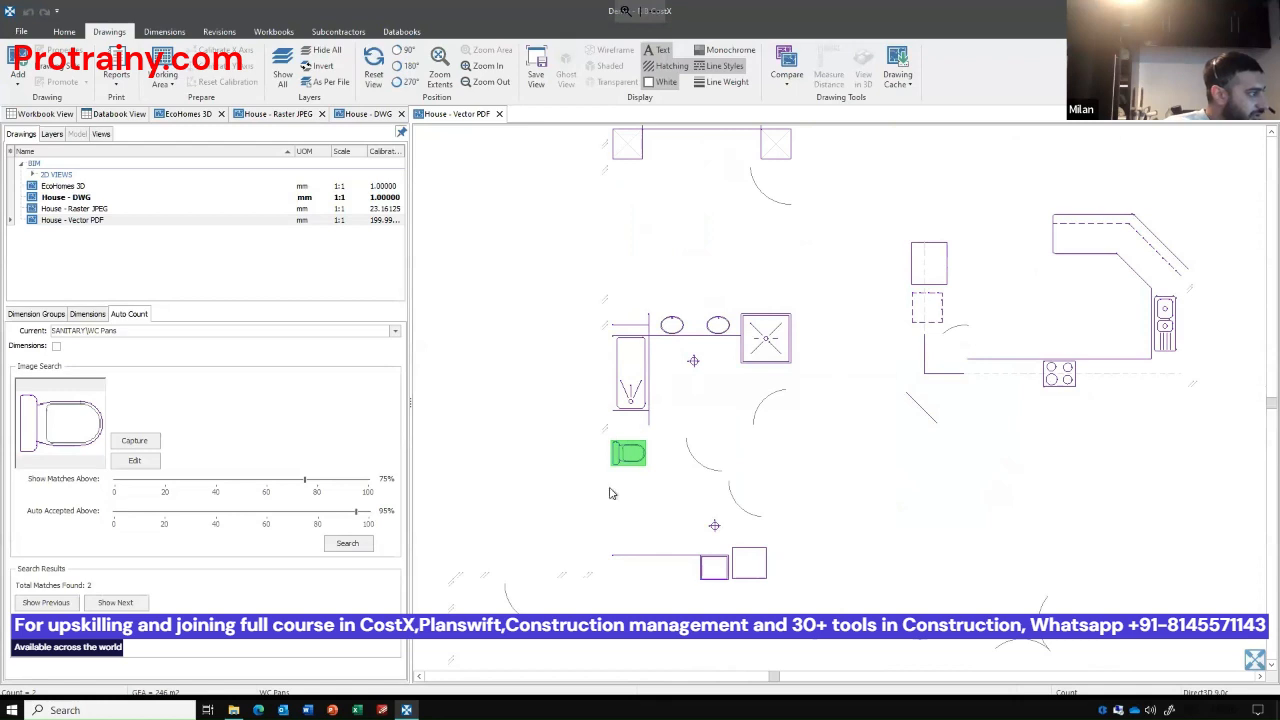
scroll(615, 488, down, 3)
drag(685, 395, 687, 462)
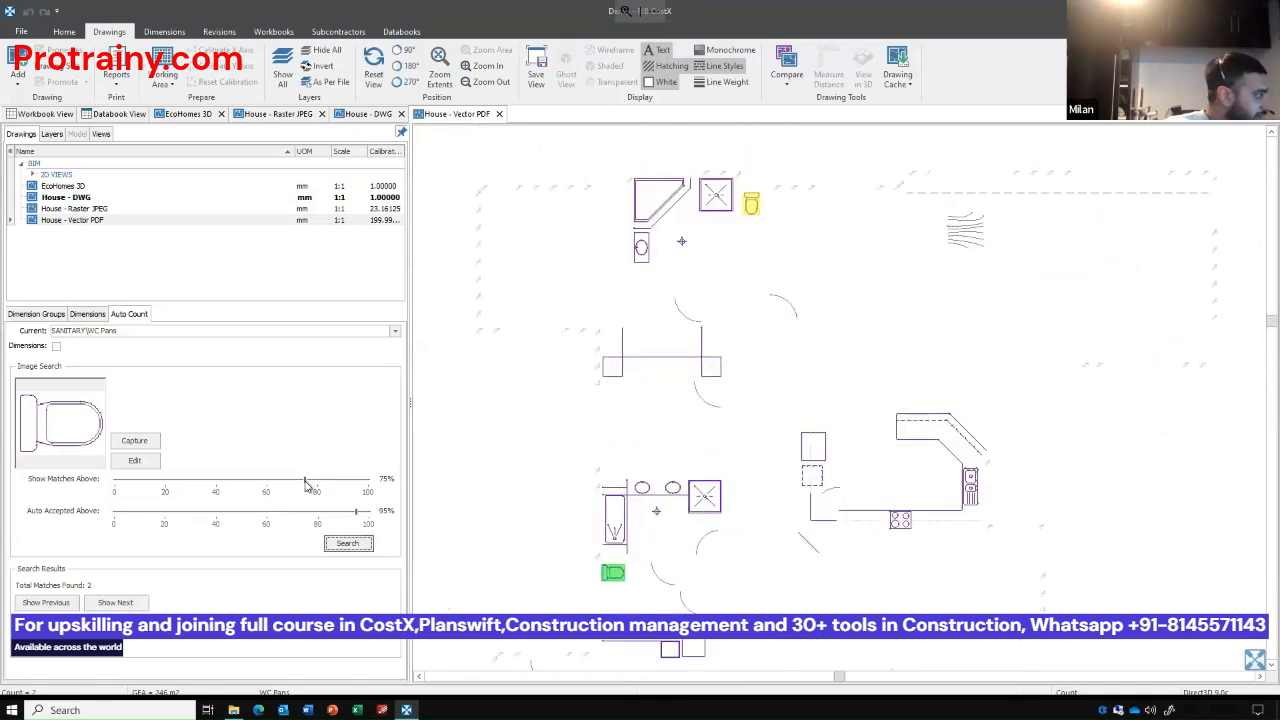
Adjust the Auto Count match thresholds, settling on 68% for both Show Matches Above and Auto Accepted Above.
drag(310, 485, 221, 484)
drag(357, 512, 279, 514)
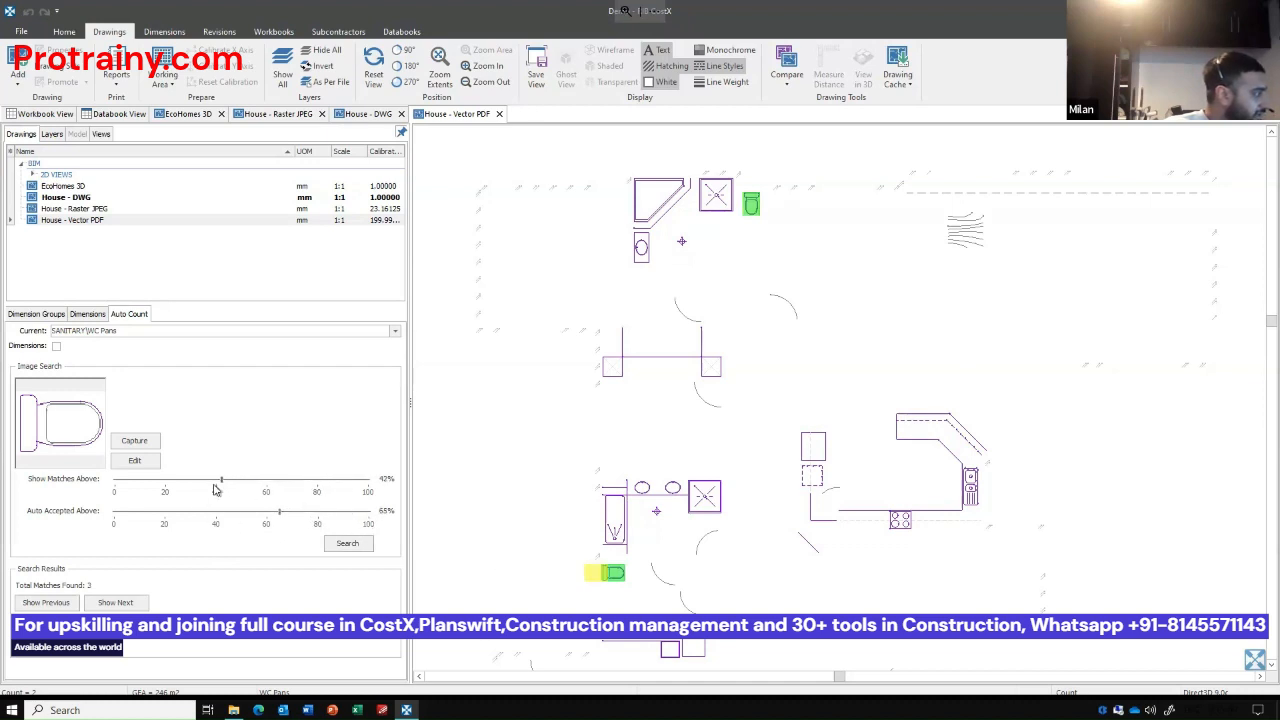
drag(221, 484, 215, 484)
drag(217, 484, 285, 484)
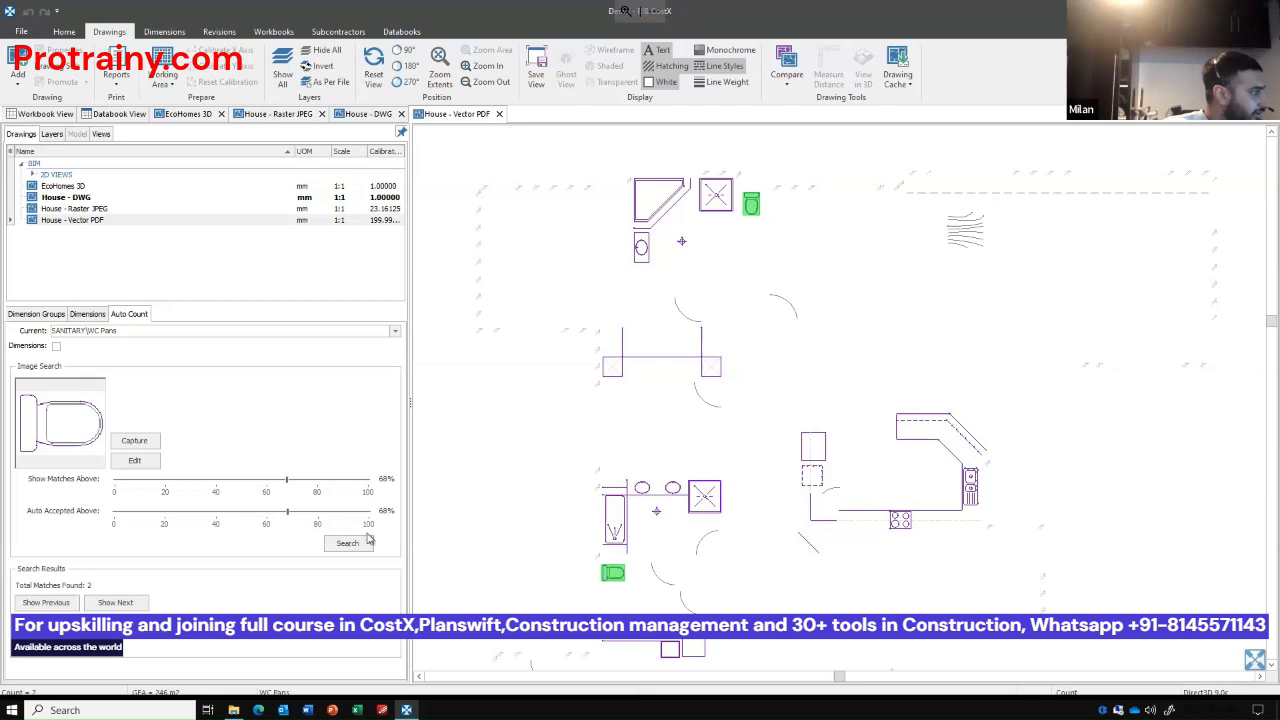
Step through the highlighted Auto Count matches to check each detected toilet up close on the plan.
scroll(835, 490, down, 3)
scroll(835, 490, up, 2)
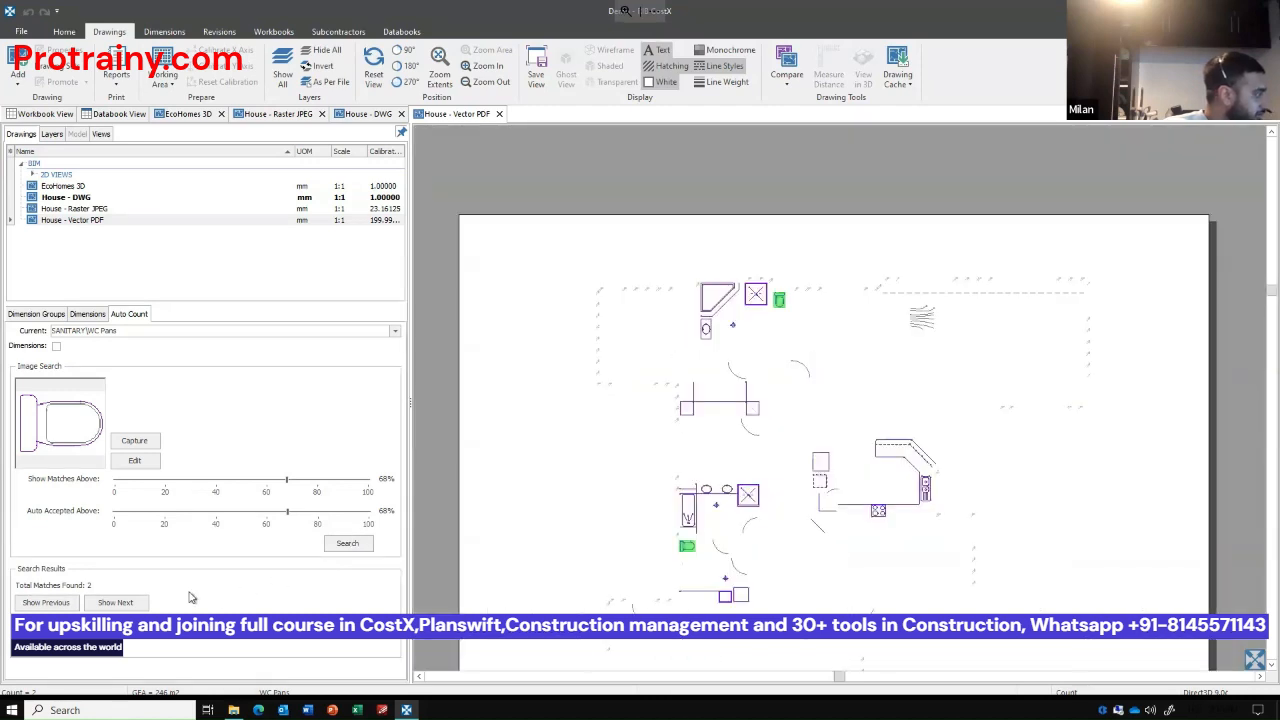
click(40, 603)
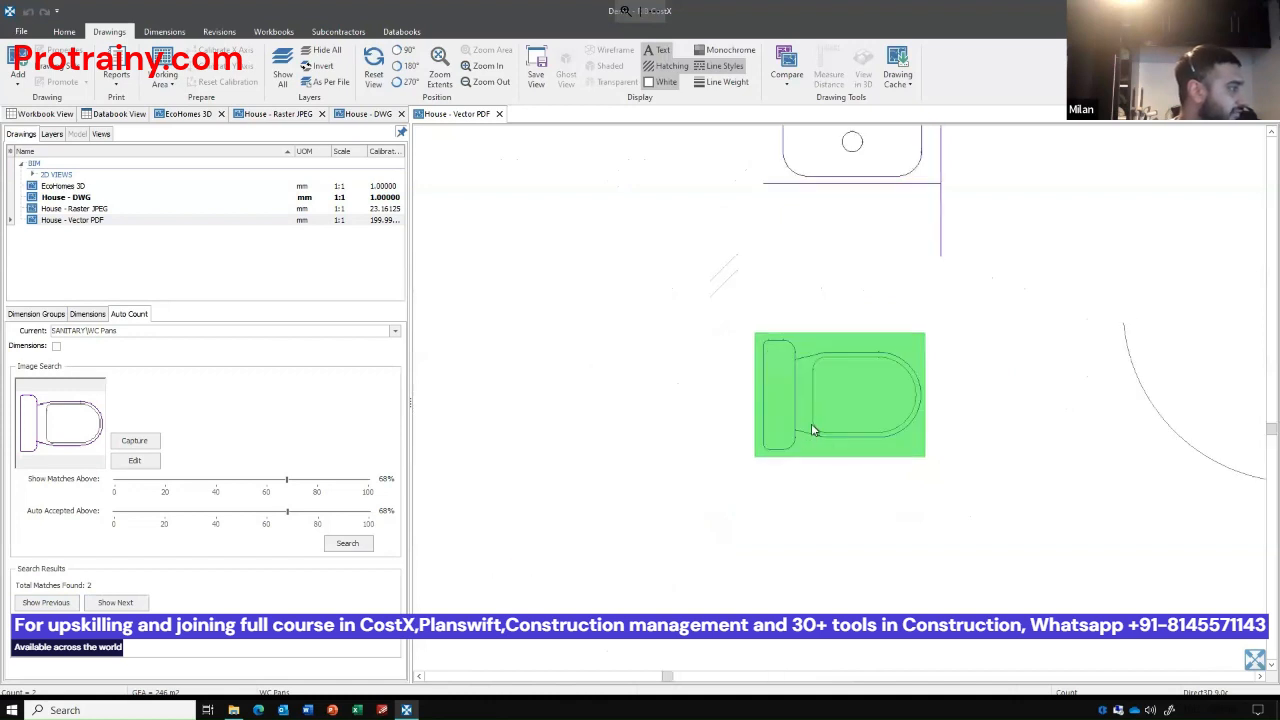
click(826, 402)
click(826, 402)
key(Right)
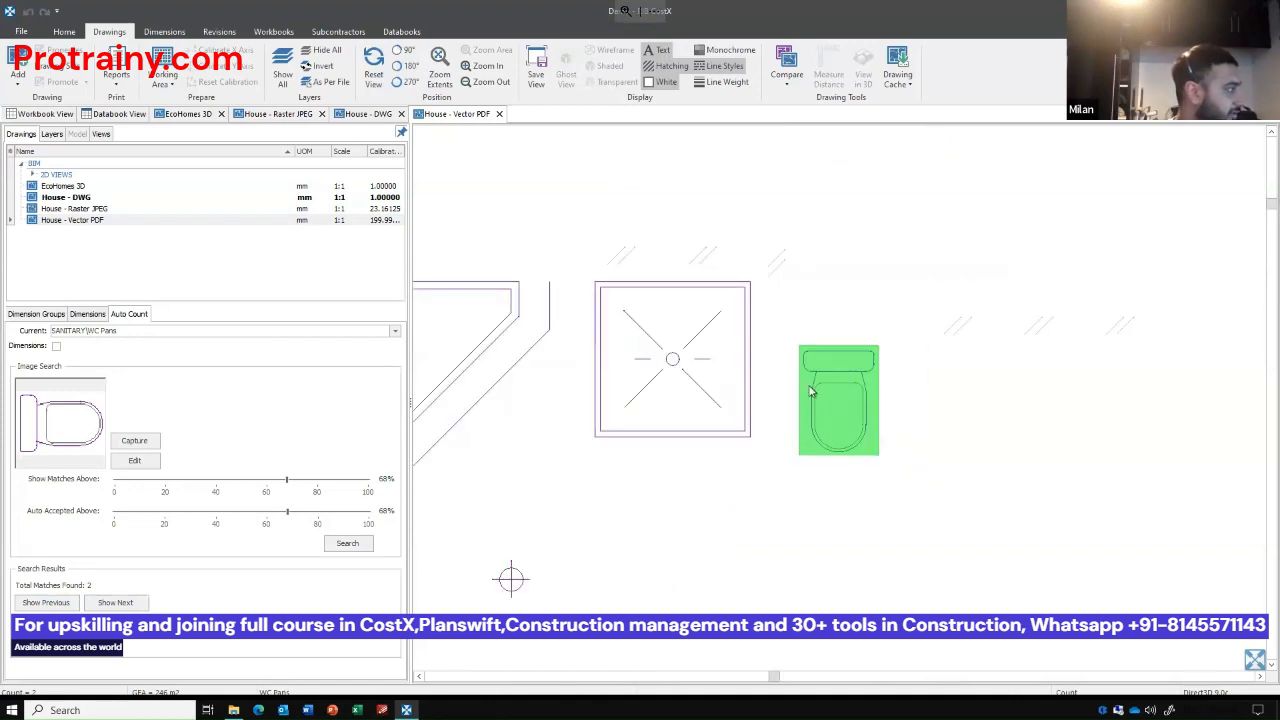
Accept the Auto Count matches into the WC Pans group and display the dimension groups with the new count points on the plan.
scroll(810, 390, down, 1)
scroll(810, 390, down, 1)
click(45, 650)
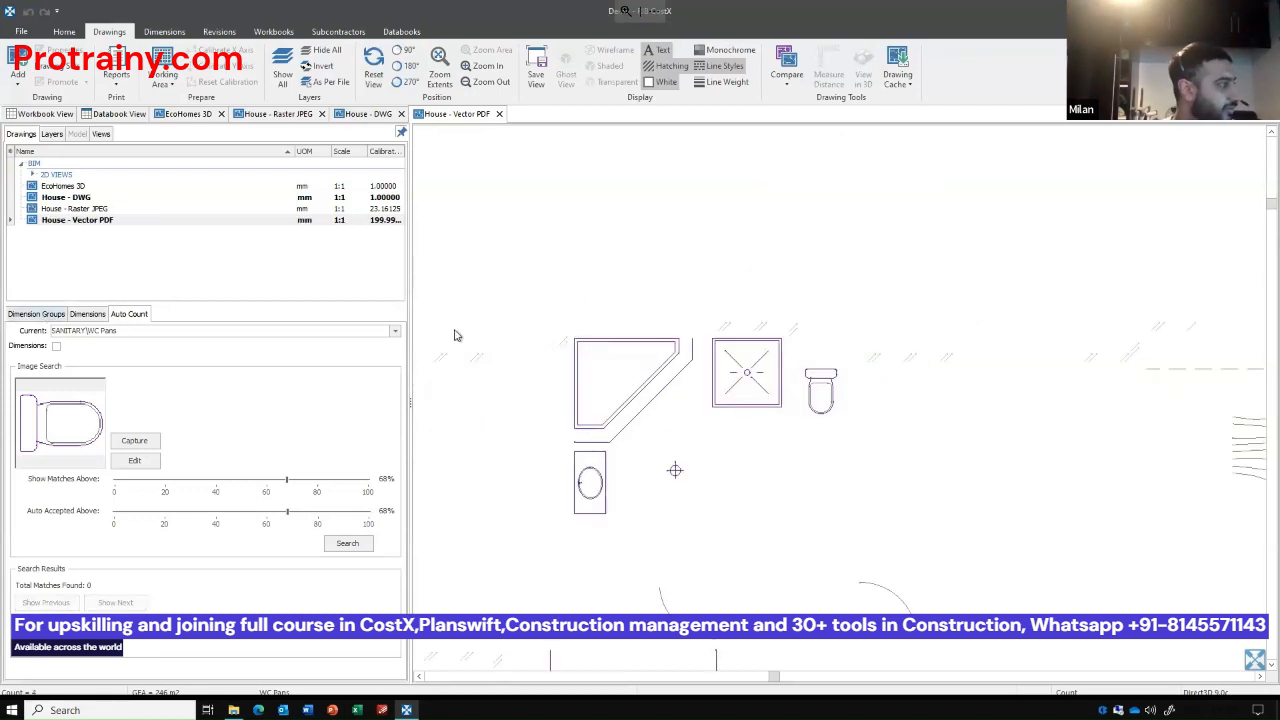
scroll(622, 288, down, 2)
mouse_move(679, 420)
mouse_down()
mouse_move(677, 383)
mouse_move(707, 338)
mouse_up()
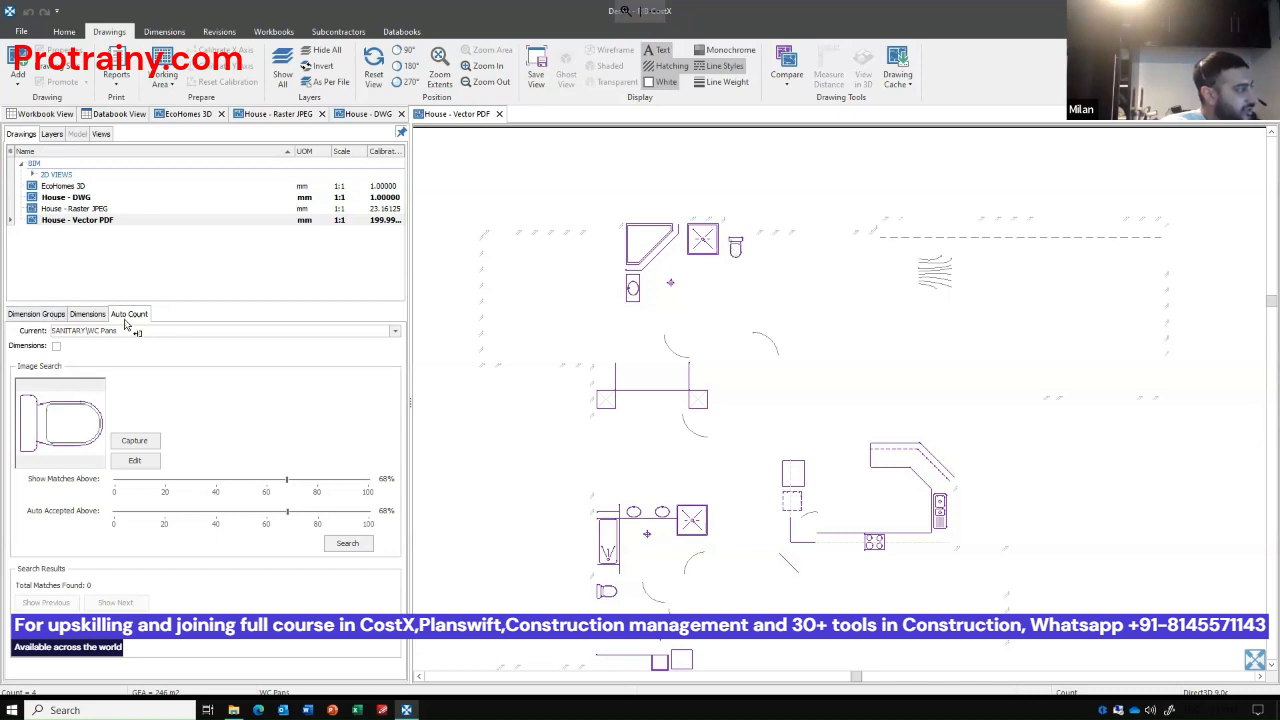
click(36, 316)
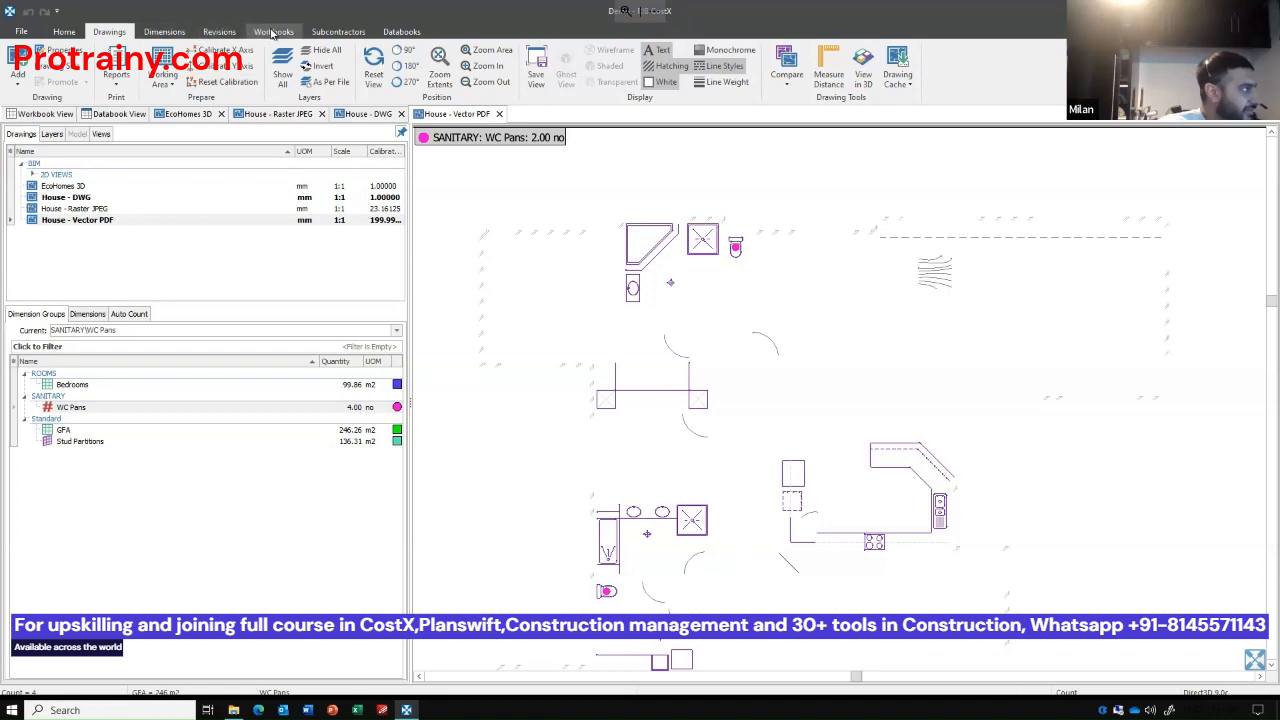
Create a new workbook named NRM1 COST PLAN.
click(173, 32)
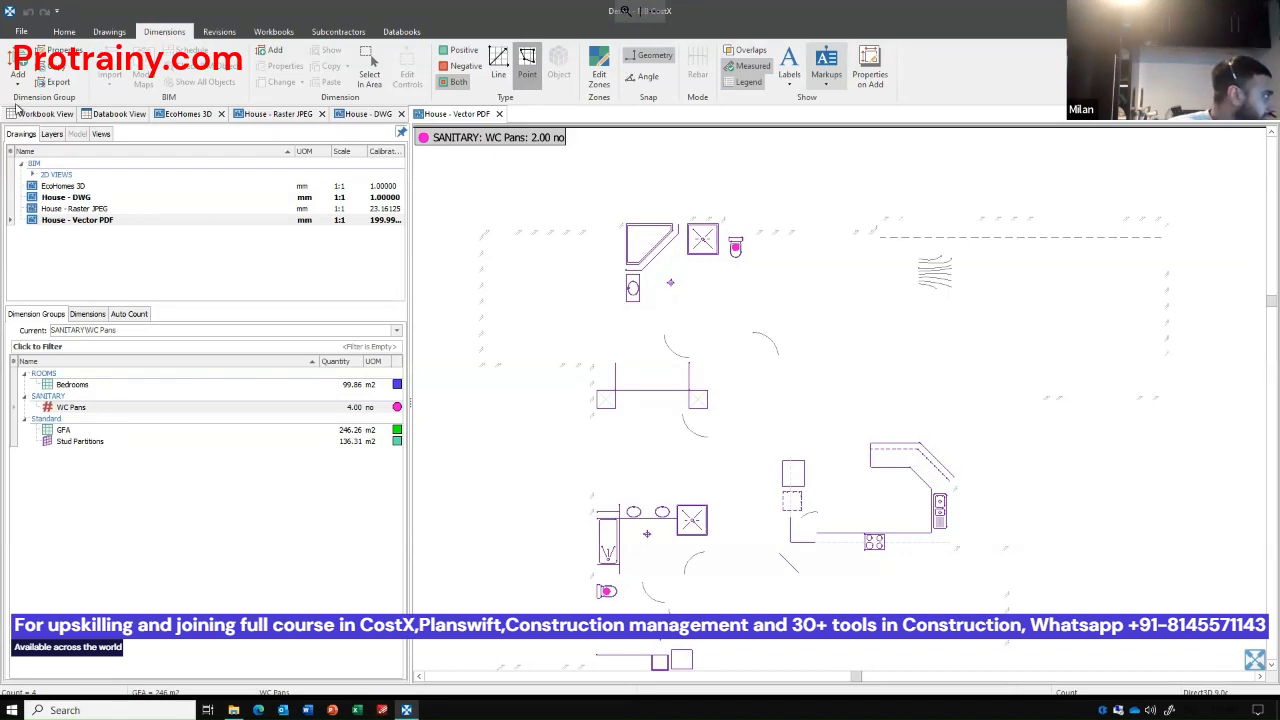
click(32, 114)
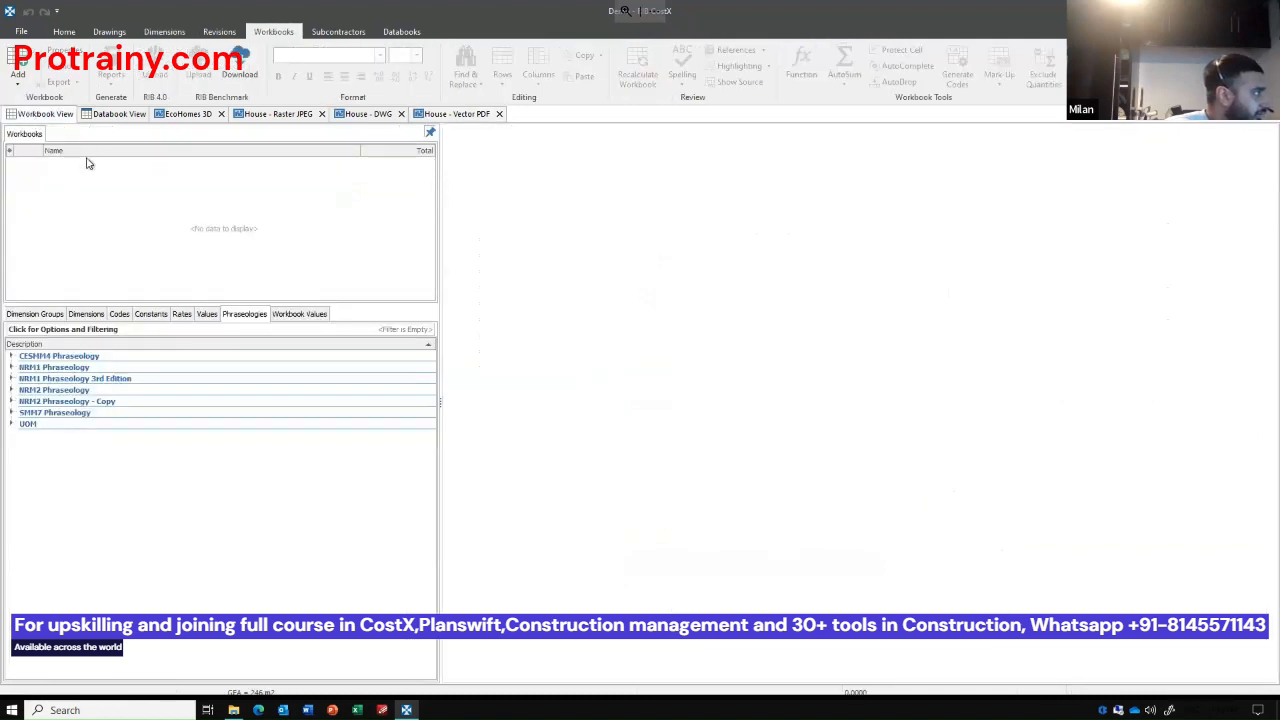
click(38, 316)
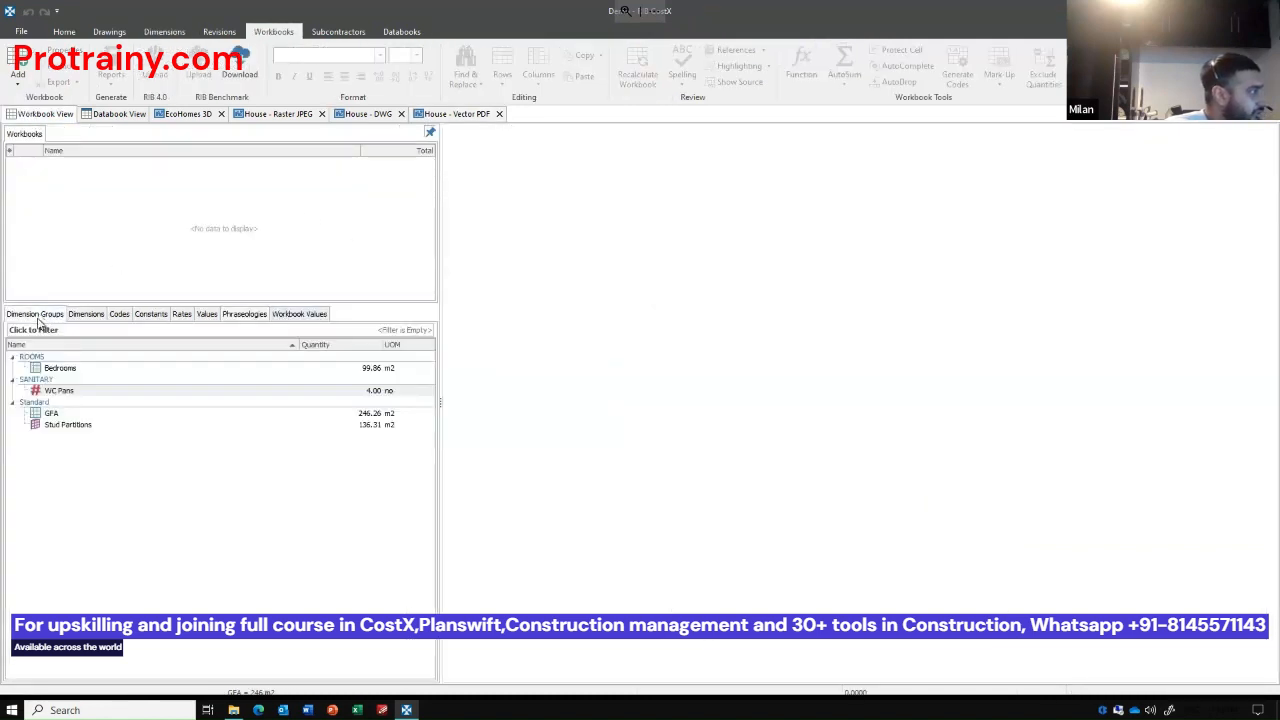
click(17, 86)
click(24, 101)
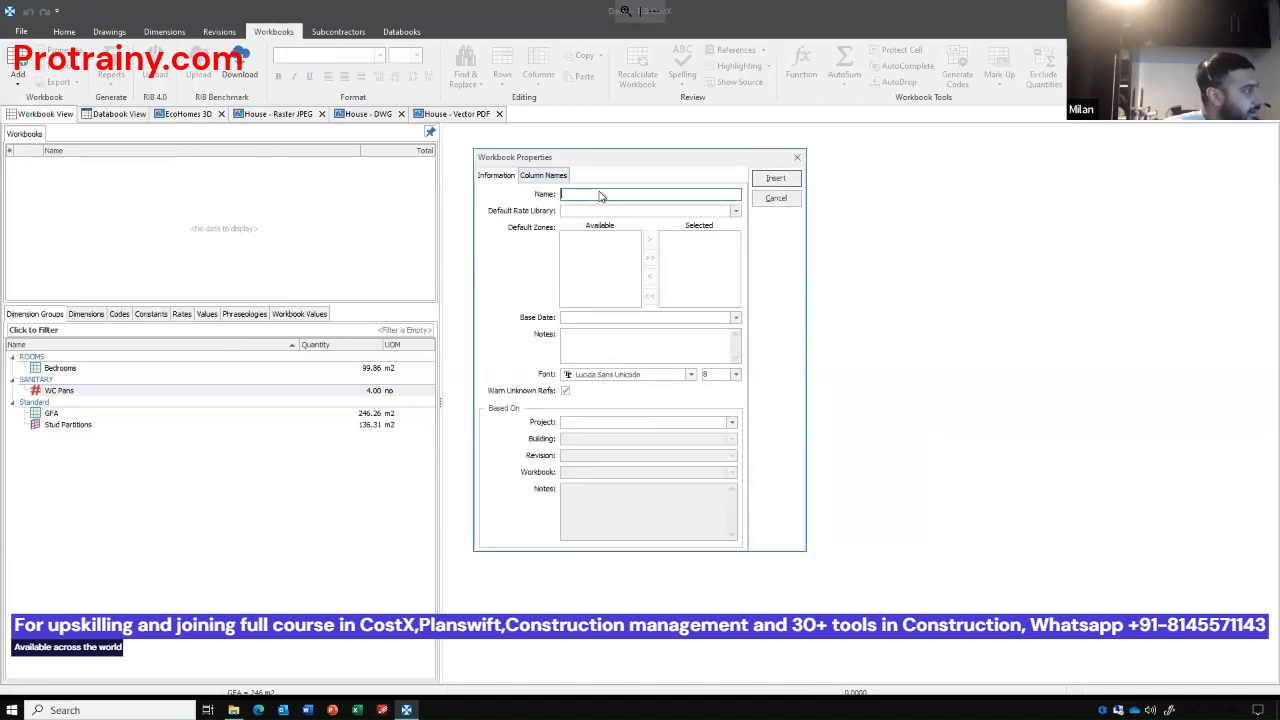
text(NRM)
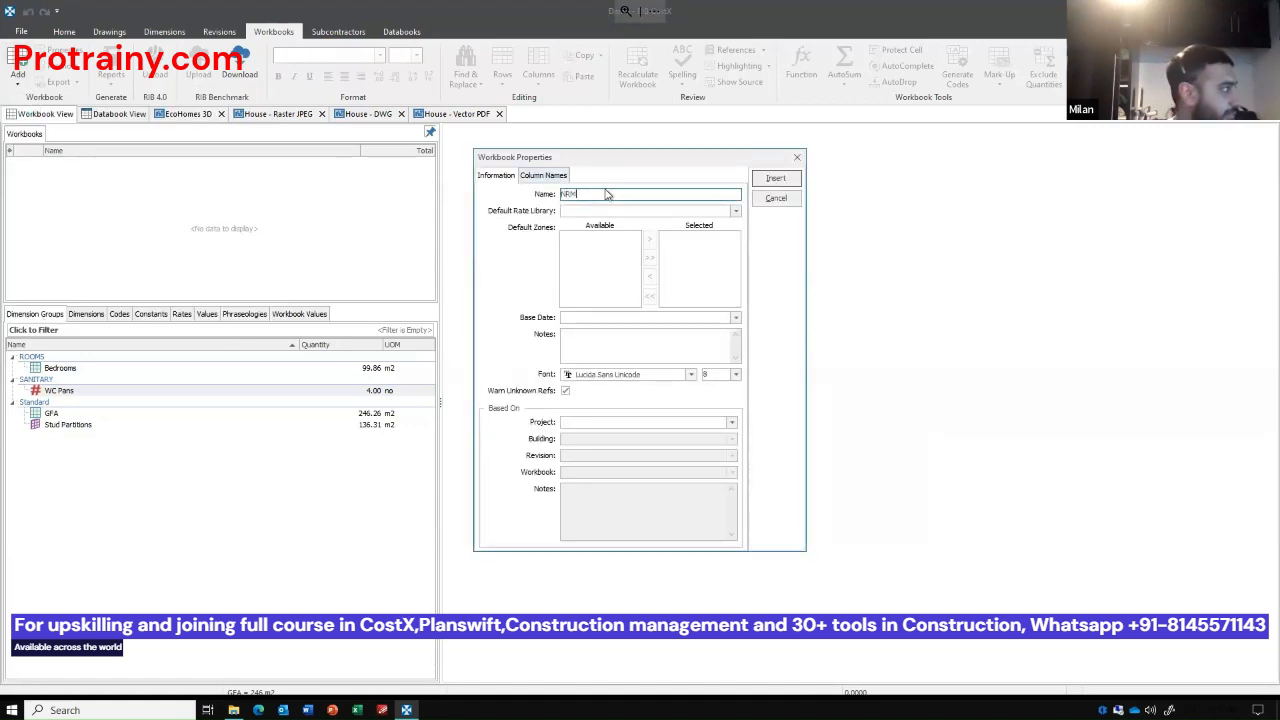
text(1 CO)
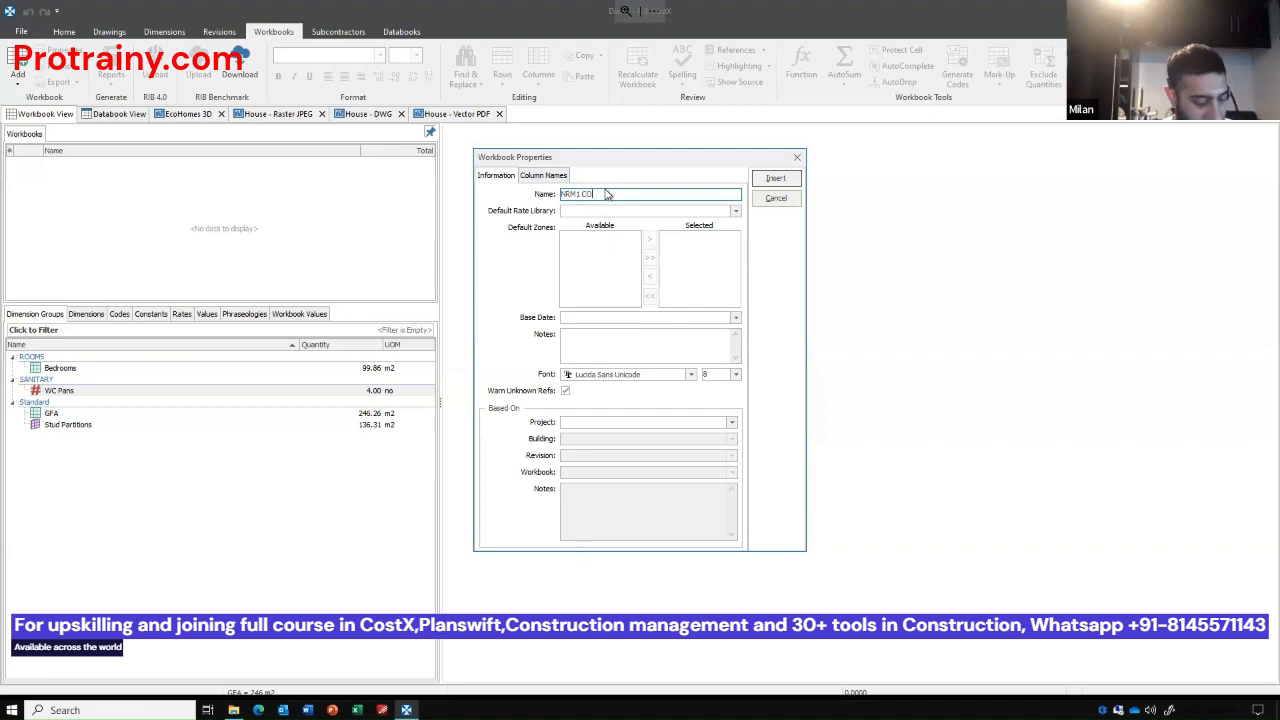
text(ST PLAN)
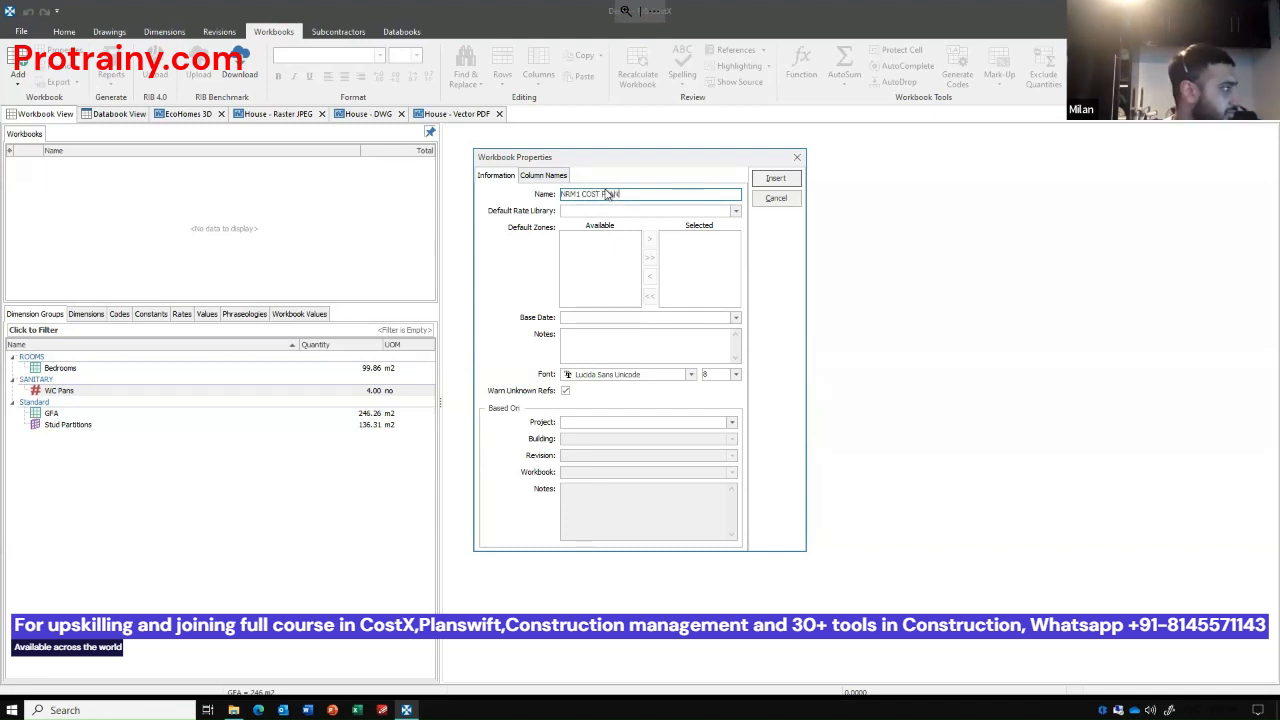
key(Return)
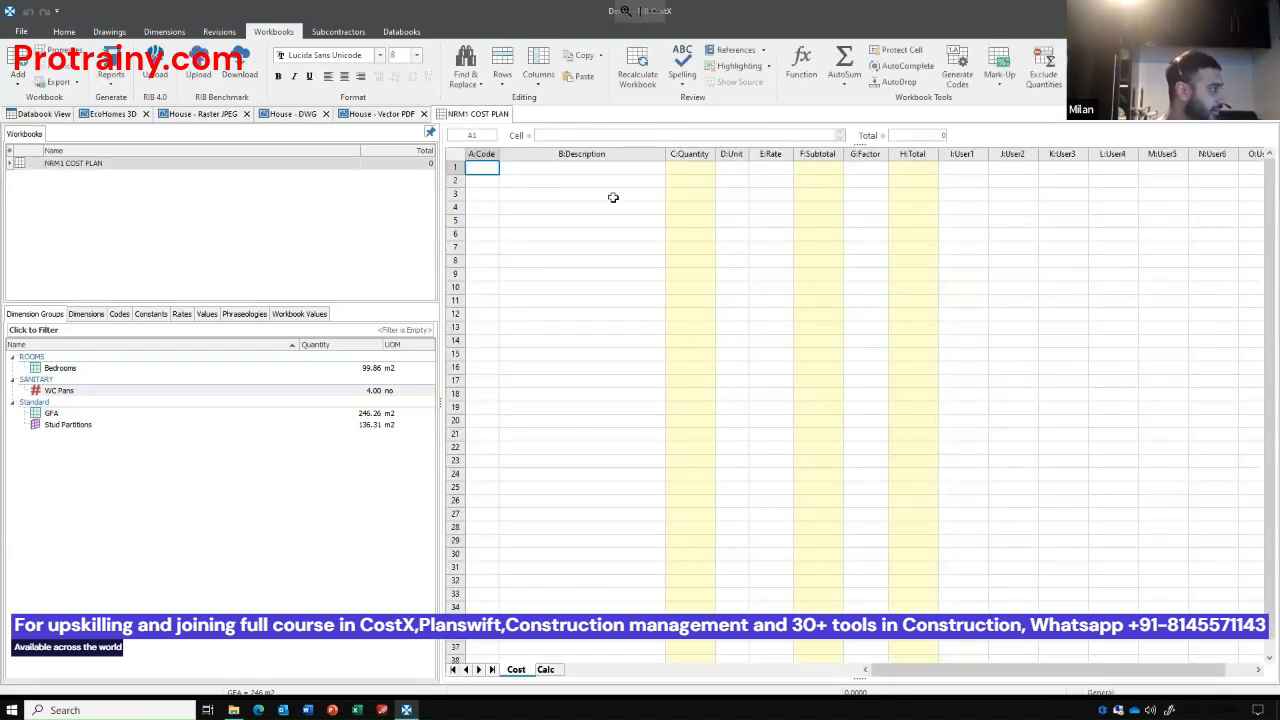
Insert the NRM1 Phraseology 3rd Edition headings from Facilitating Works through Main Contractor's Overheads and Profits into the cost sheet, starting at row 1.
click(240, 316)
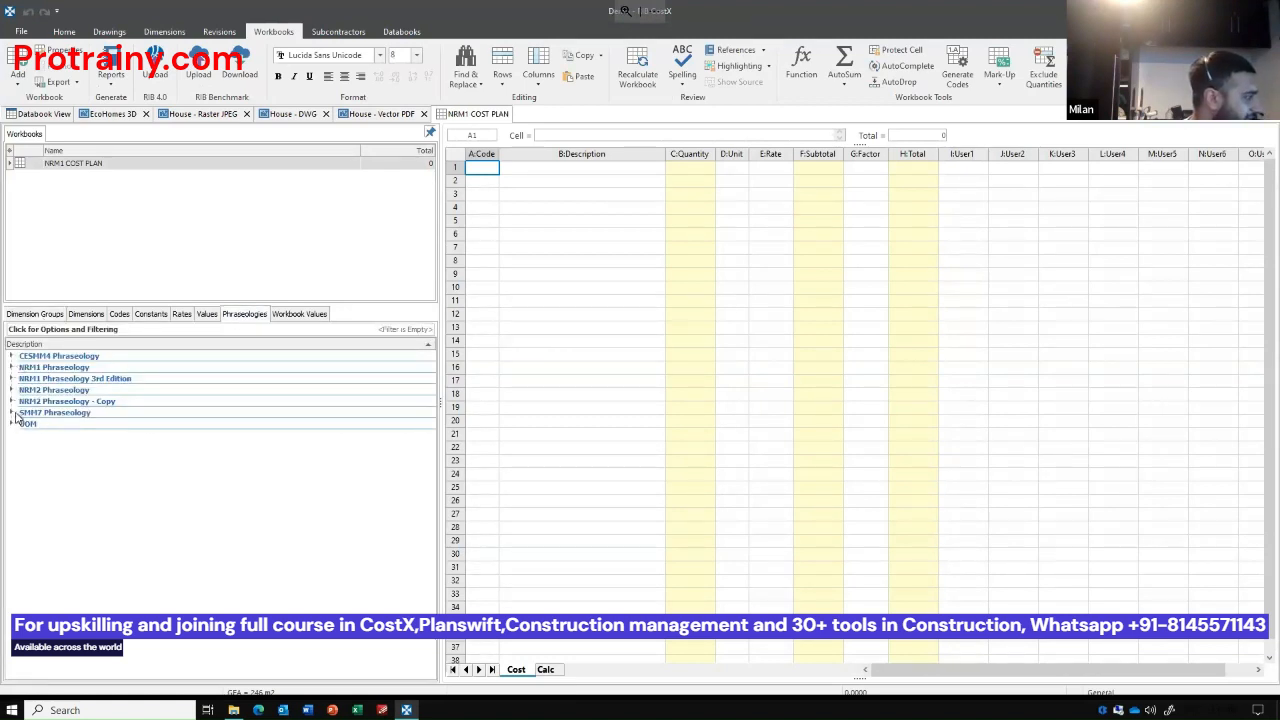
mouse_move(15, 418)
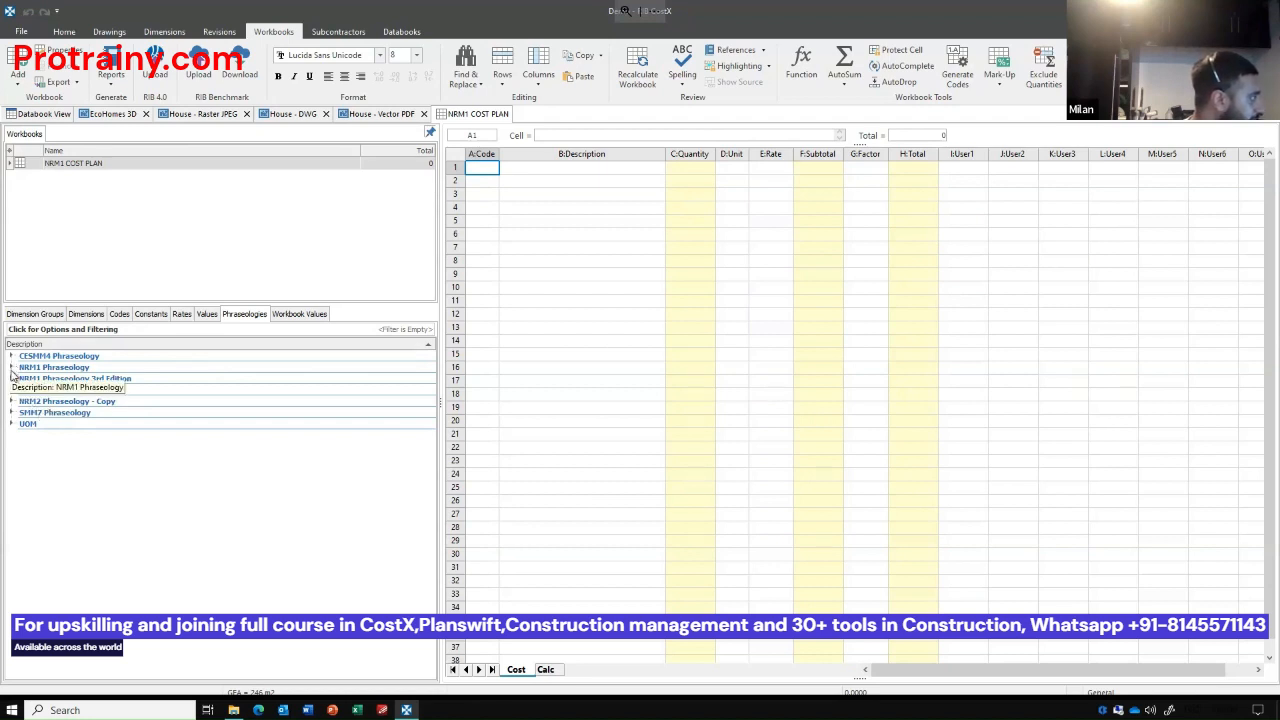
click(11, 378)
click(60, 391)
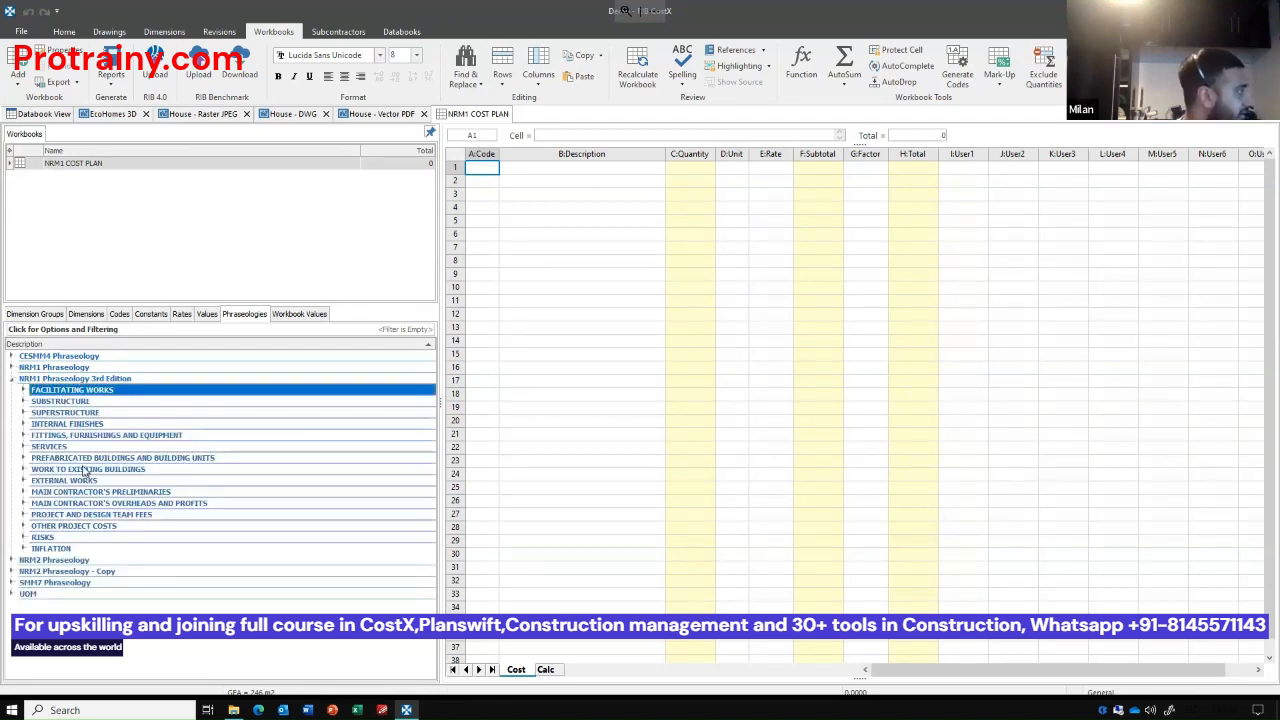
shift+click(84, 503)
drag(88, 455, 538, 170)
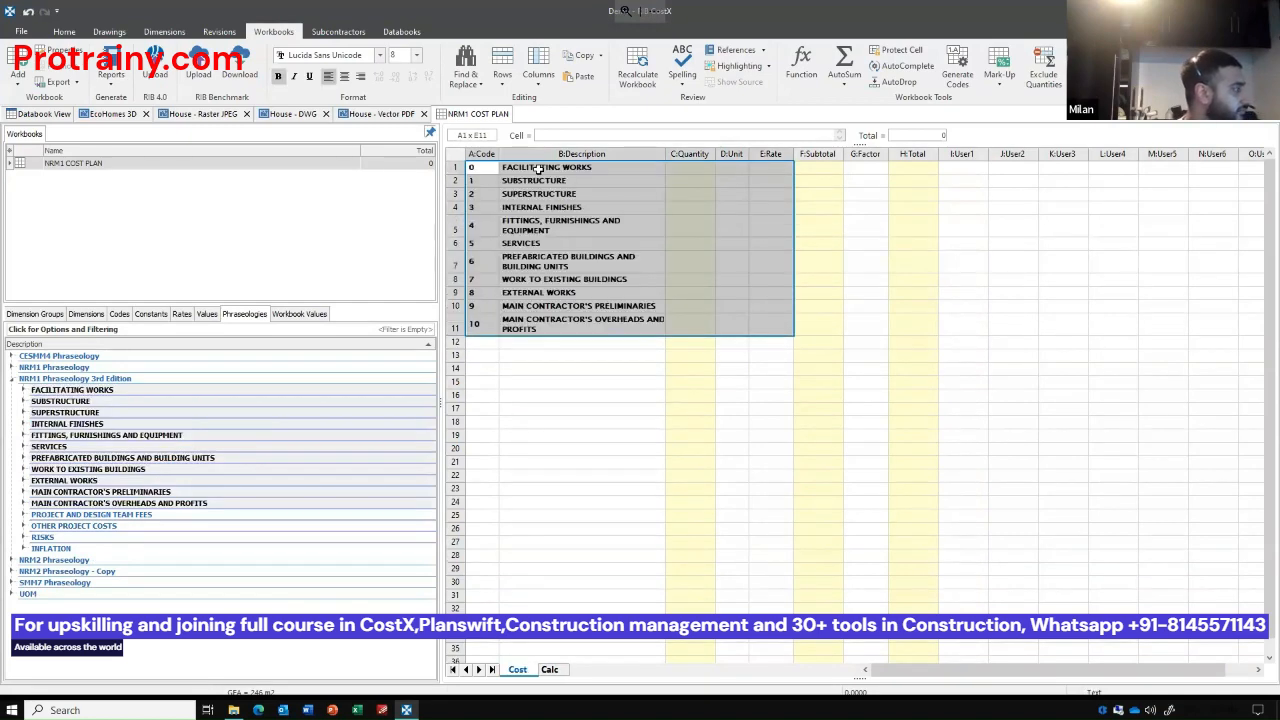
Remove the bold formatting from the inserted codes and descriptions in A1 to B11.
click(580, 248)
drag(564, 331, 429, 93)
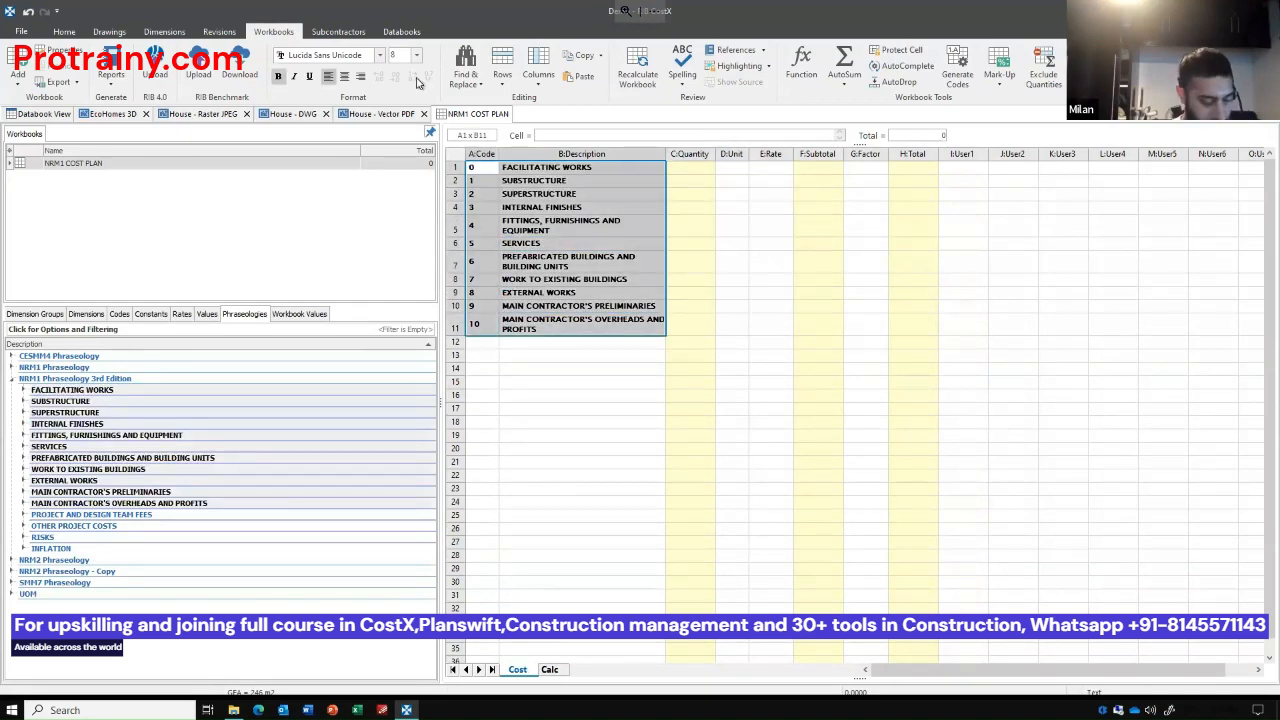
key(ctrl+b)
click(565, 209)
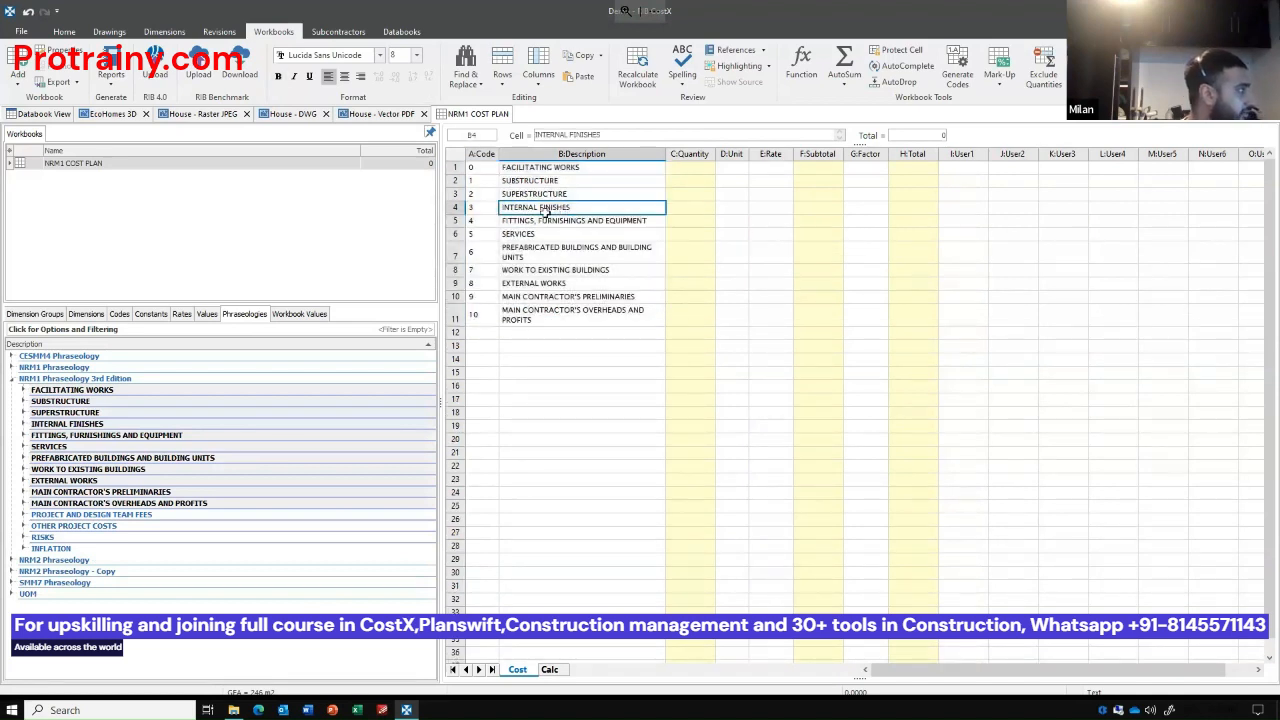
Open the sub-sheet behind the subtotal of the INTERNAL FINISHES row.
drag(471, 207, 812, 207)
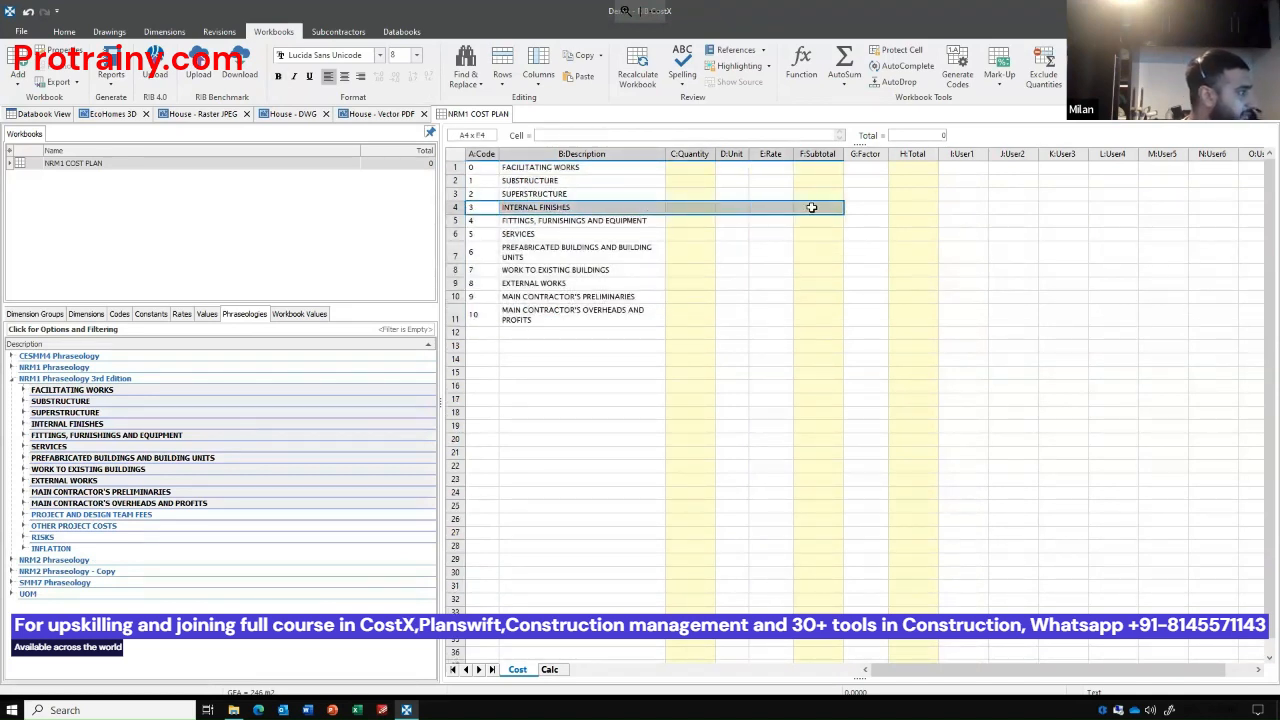
click(816, 207)
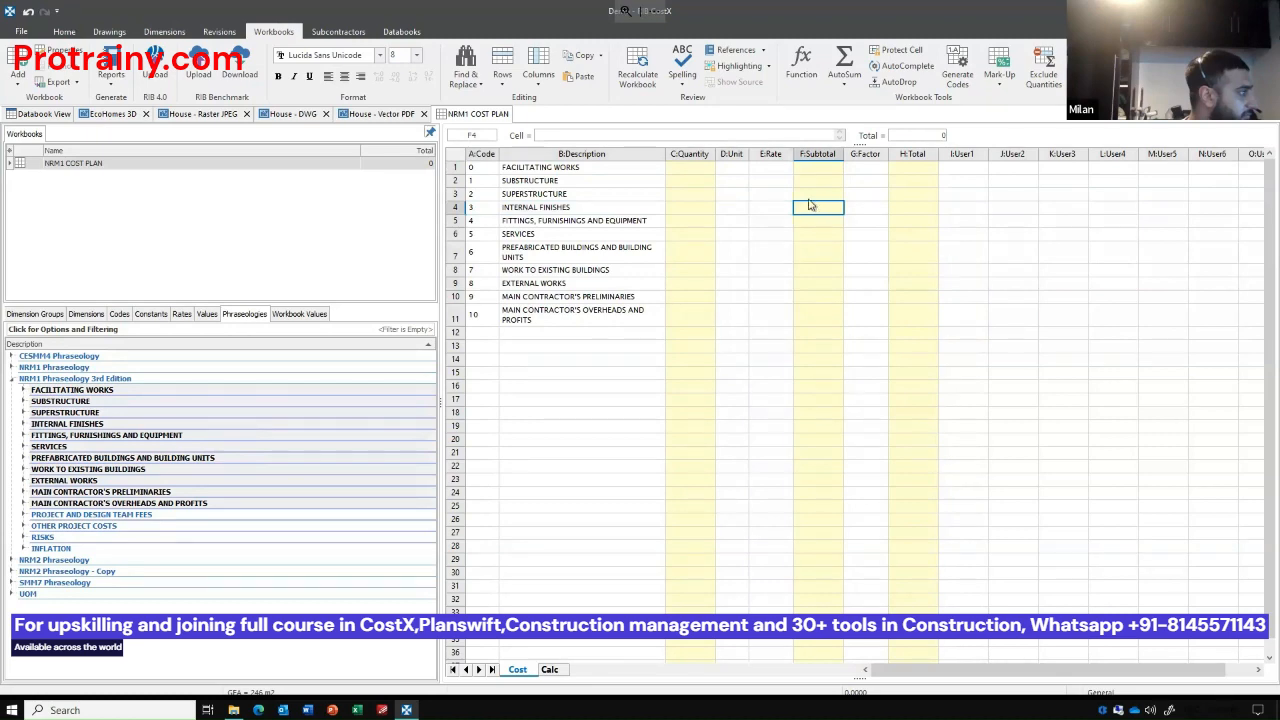
double_click(812, 206)
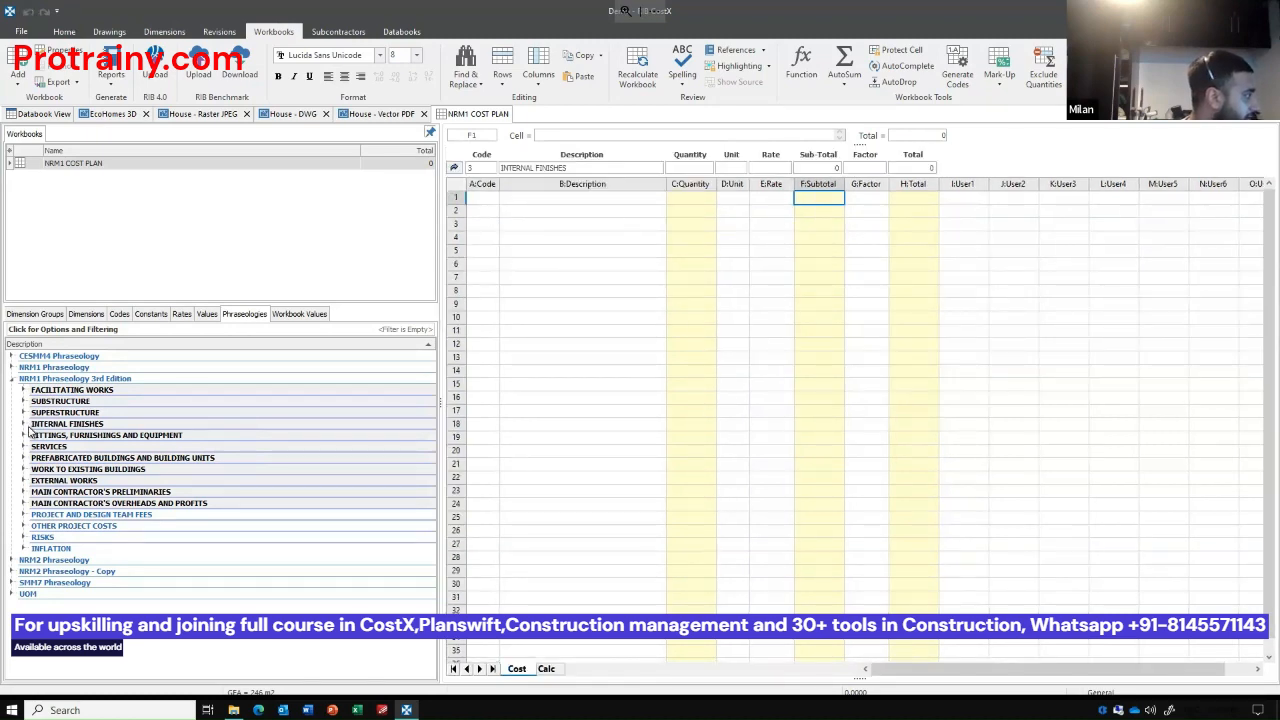
Insert the Wall finishes, Floor finishes and Ceiling finishes phrases as rows in the Internal Finishes sub-sheet.
click(23, 425)
click(69, 436)
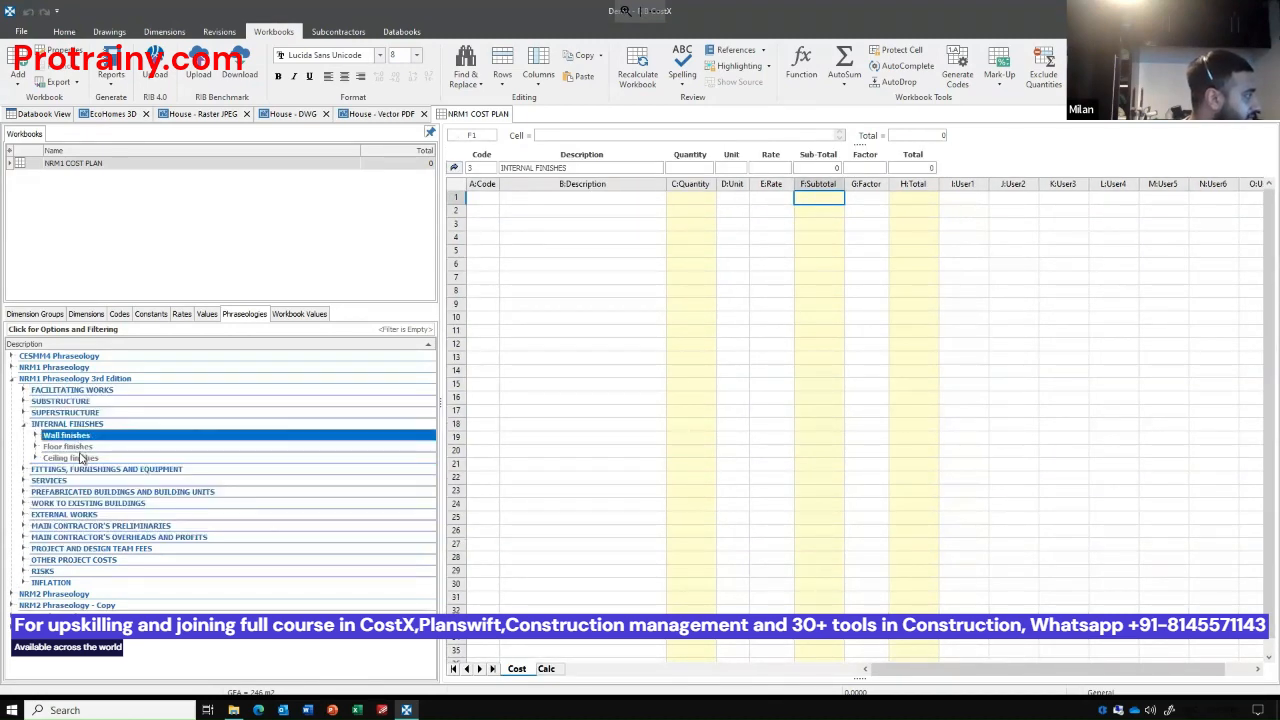
shift+click(81, 457)
drag(81, 457, 540, 206)
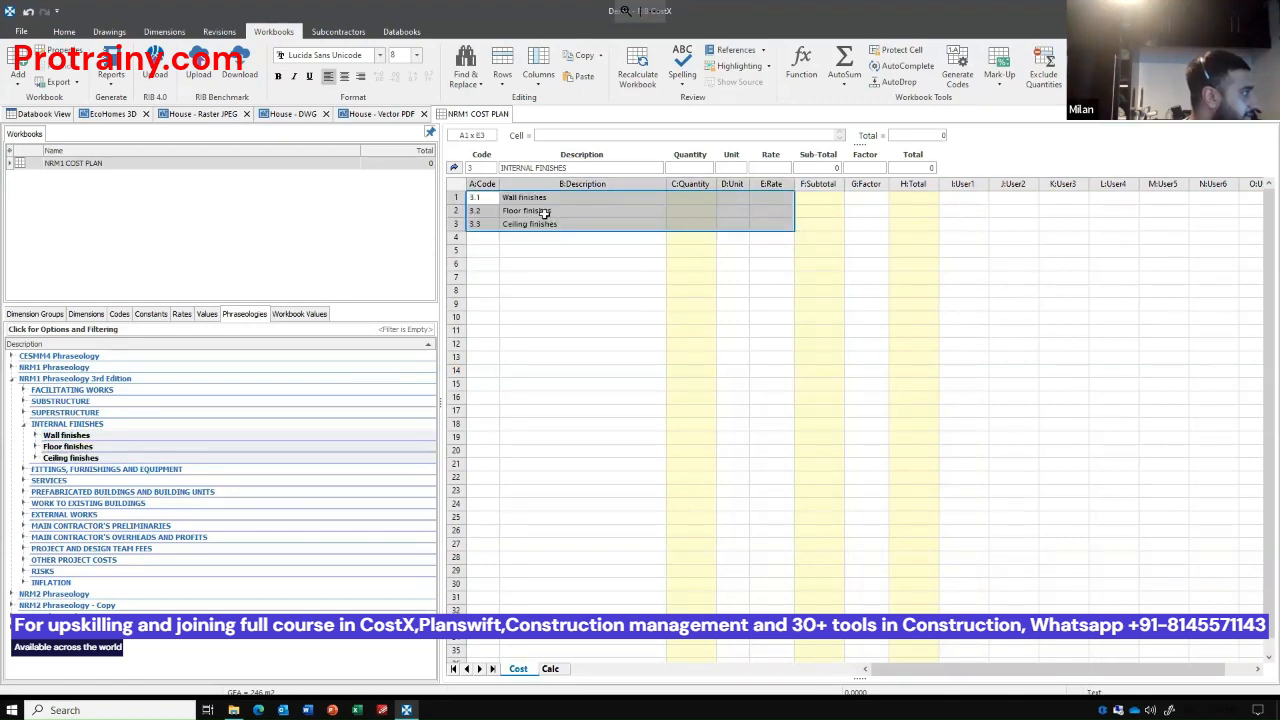
key(Right)
key(Down)
key(Down)
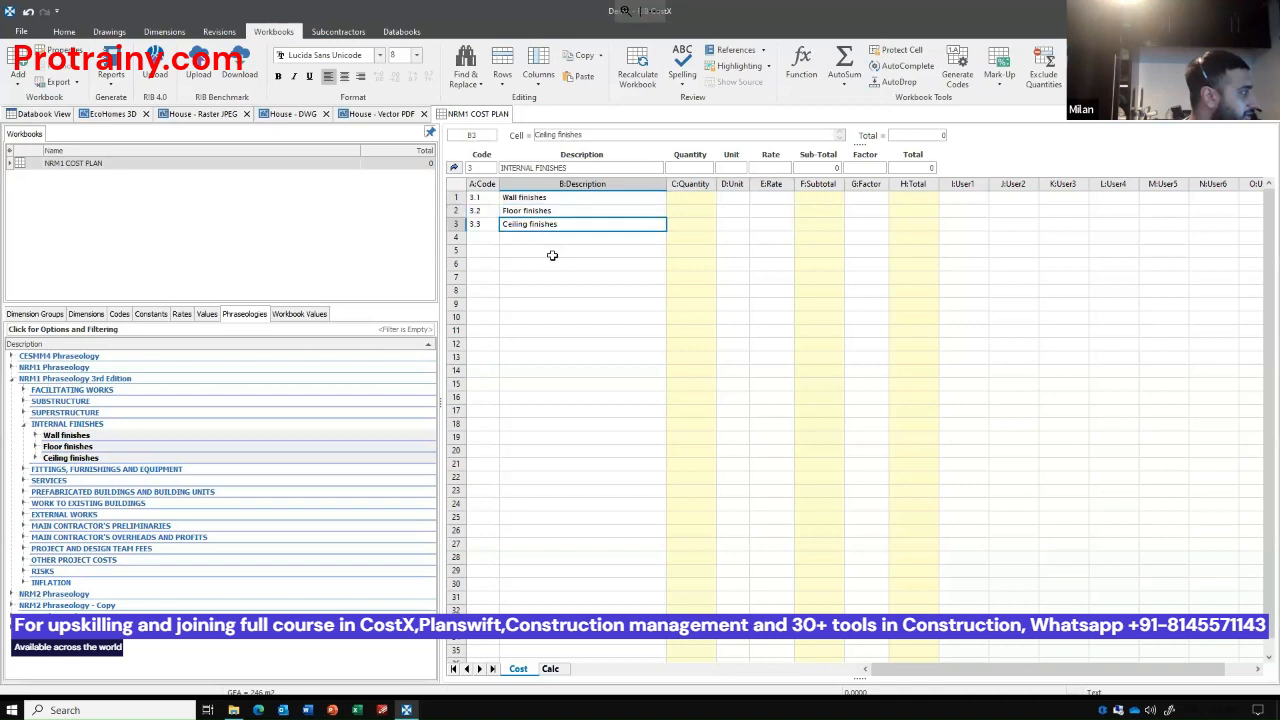
In the Floor finishes sub-sheet, add the Bedrooms area quantity described as "Carpet to bedroom areas" at a rate of 50 per m2.
click(824, 211)
double_click(817, 209)
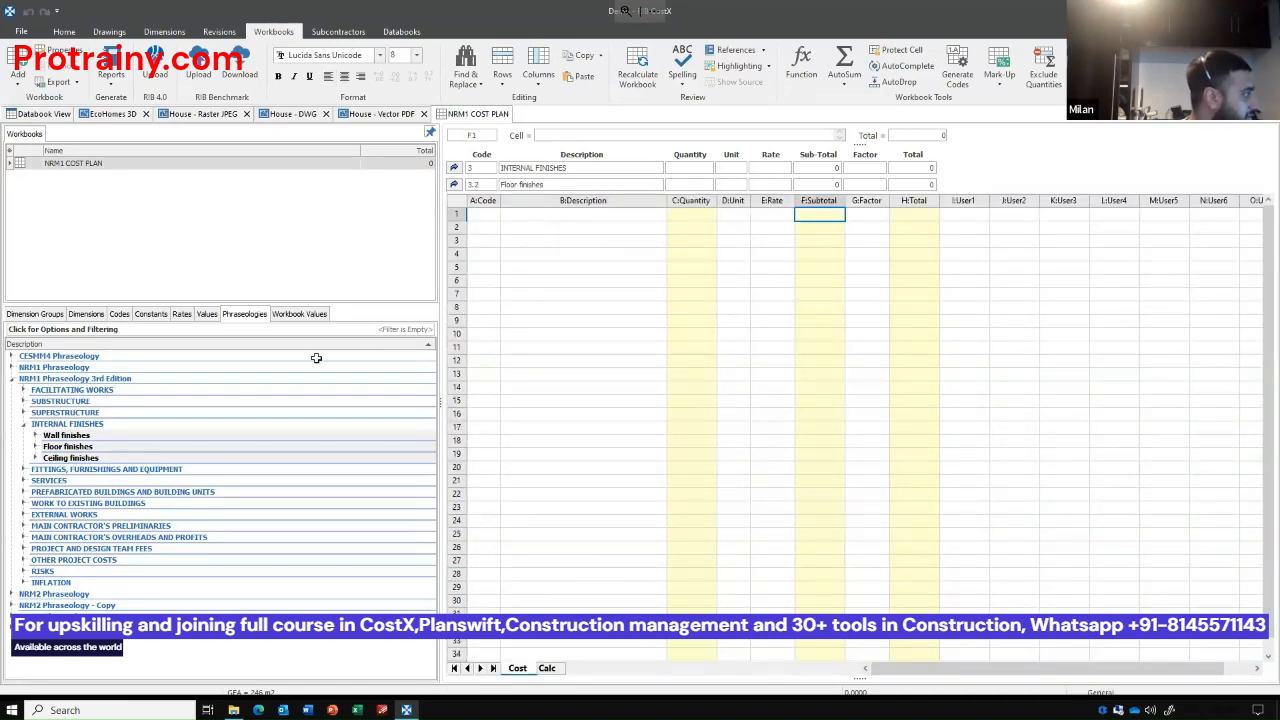
click(35, 314)
click(58, 369)
drag(52, 371, 537, 213)
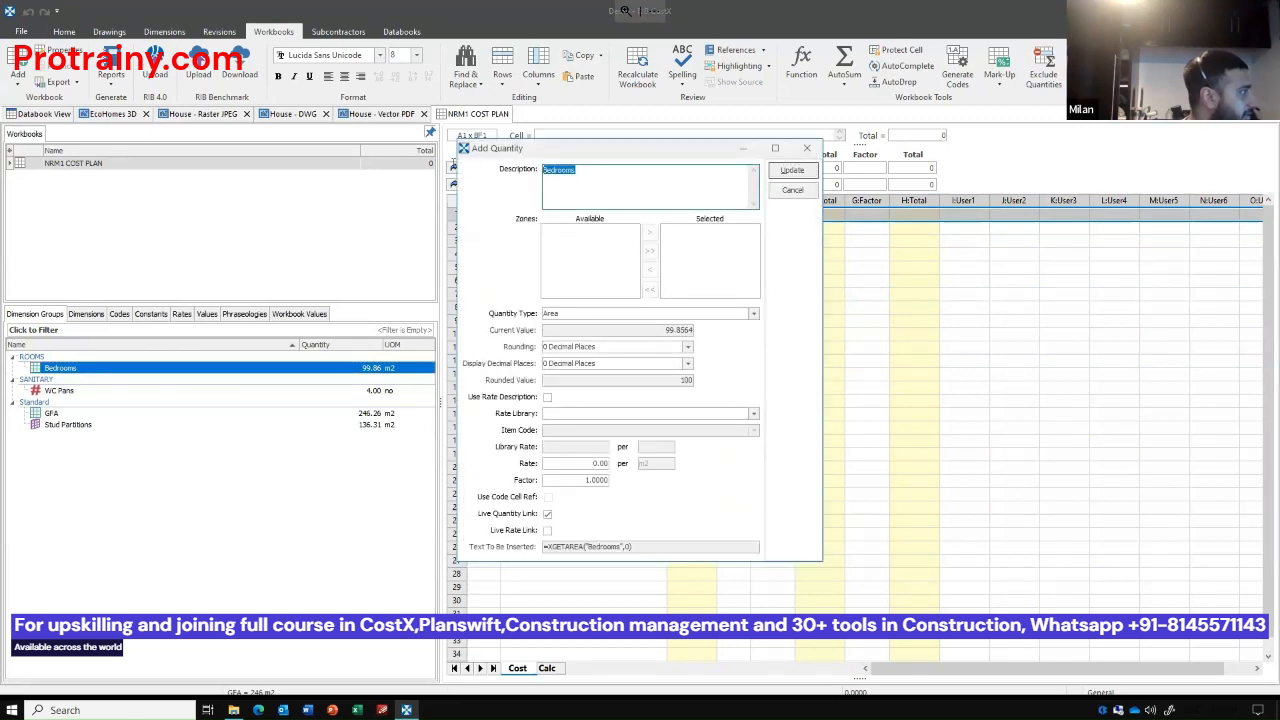
text(Carpet)
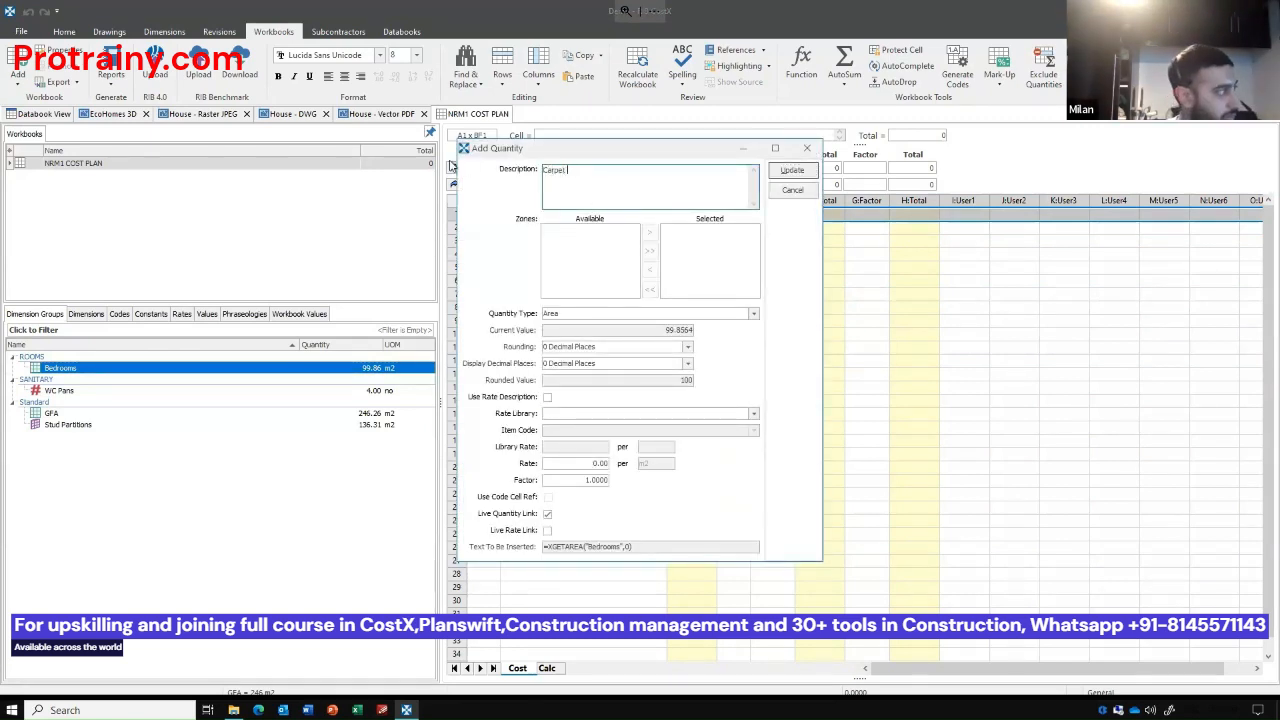
text( to bedroom areas)
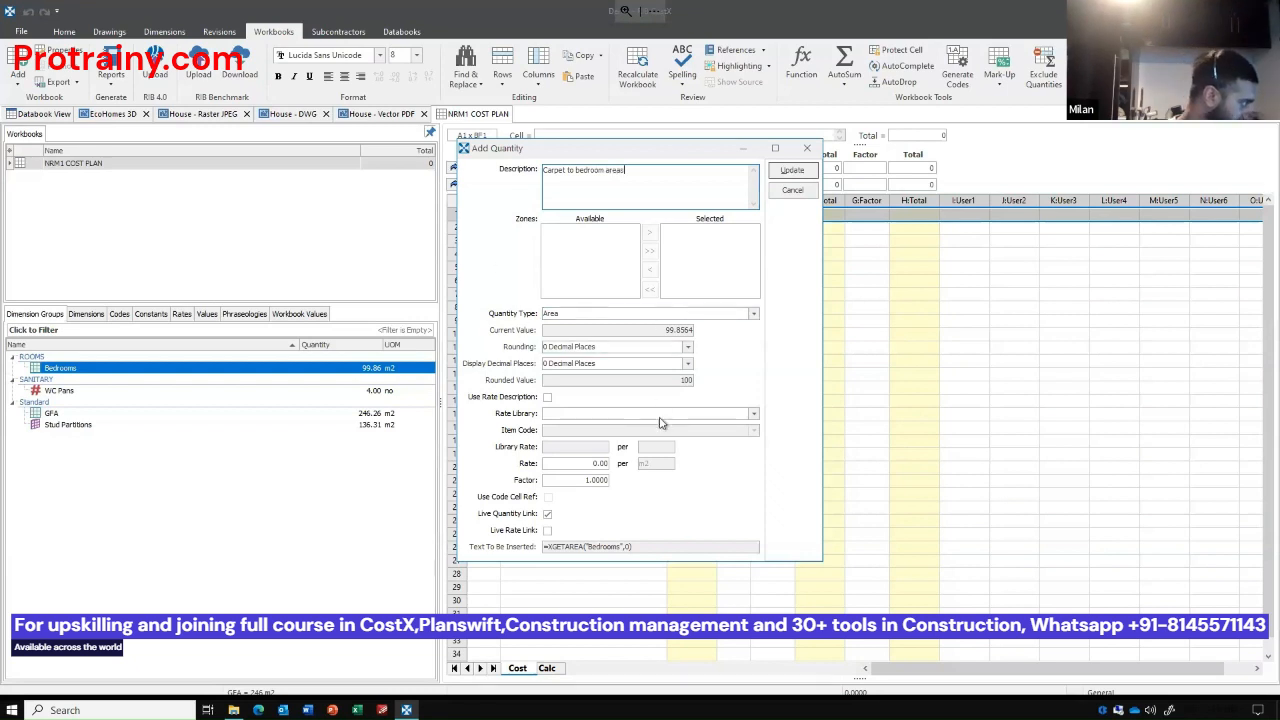
click(595, 463)
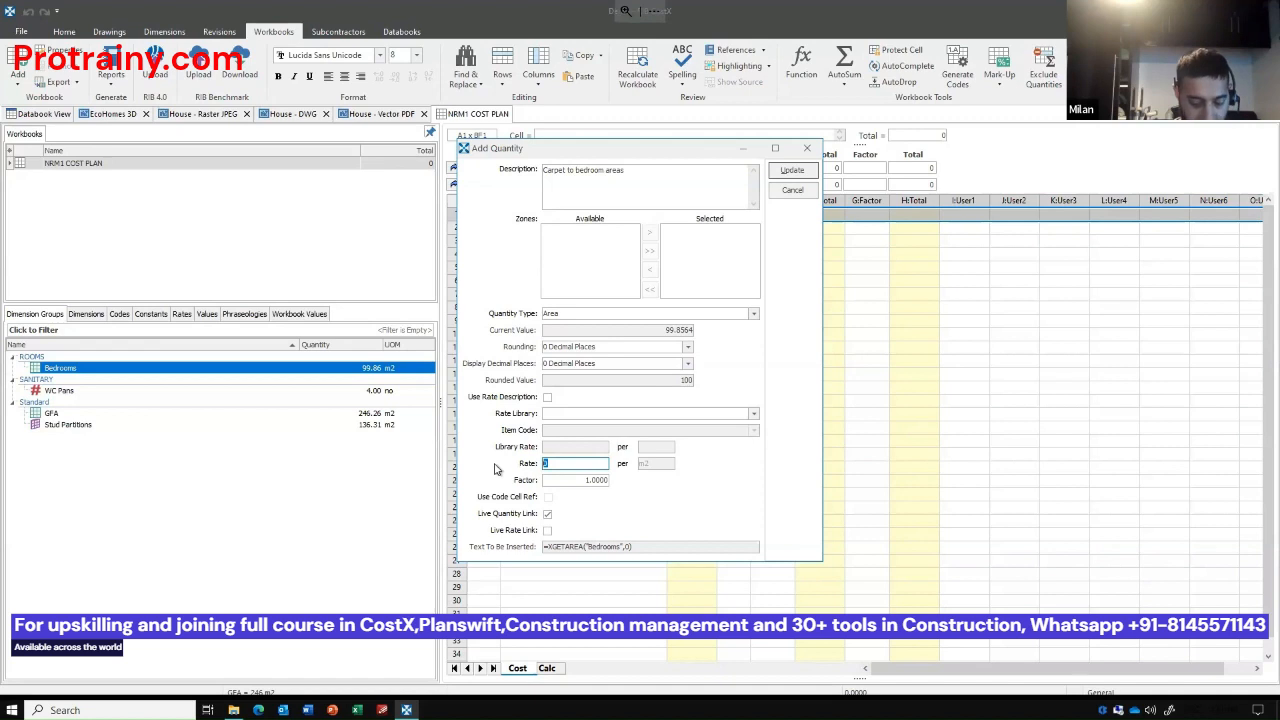
text(50)
key(Return)
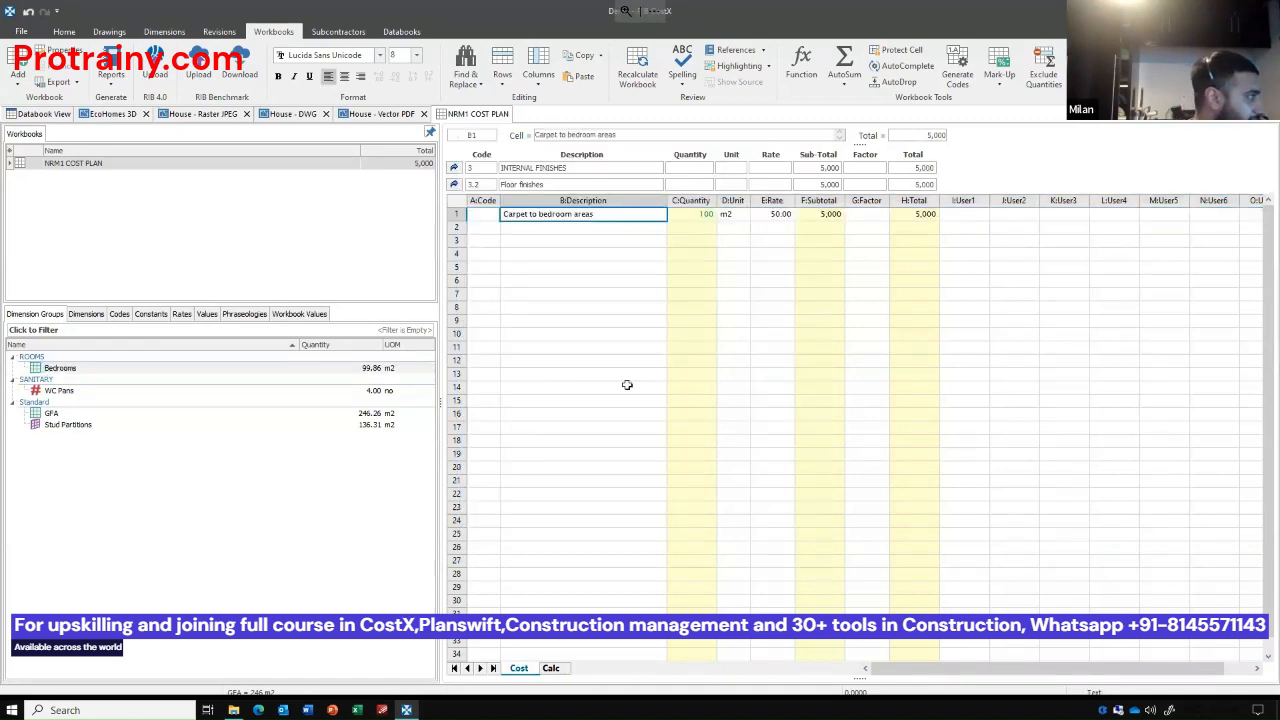
Narrow the Description column of the Floor finishes sheet and inspect the carpet item's total formula.
double_click(668, 201)
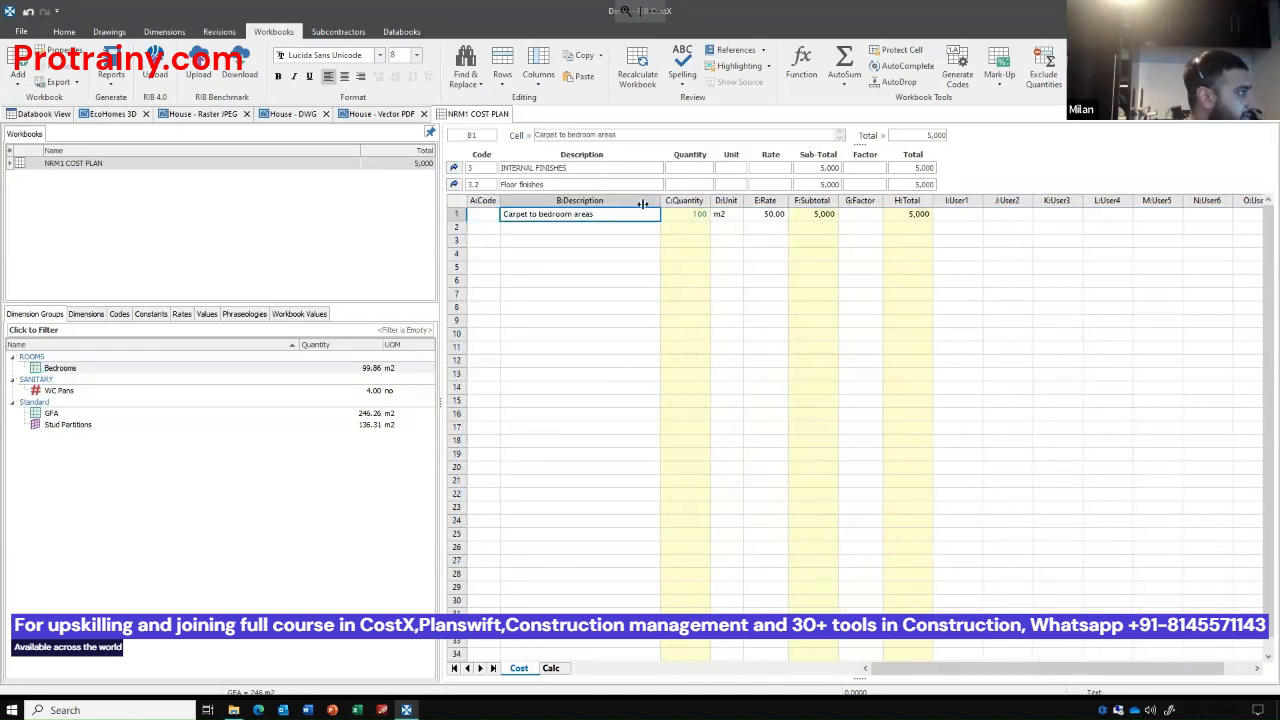
click(708, 290)
click(890, 214)
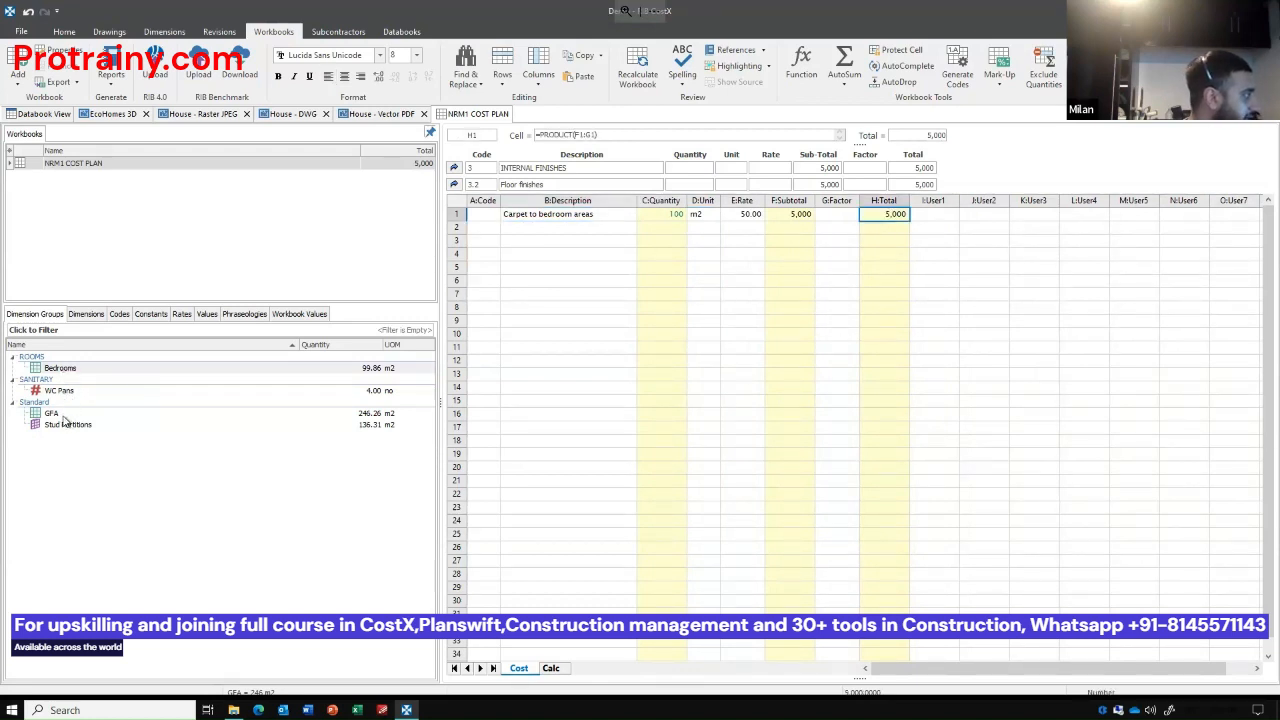
mouse_move(63, 416)
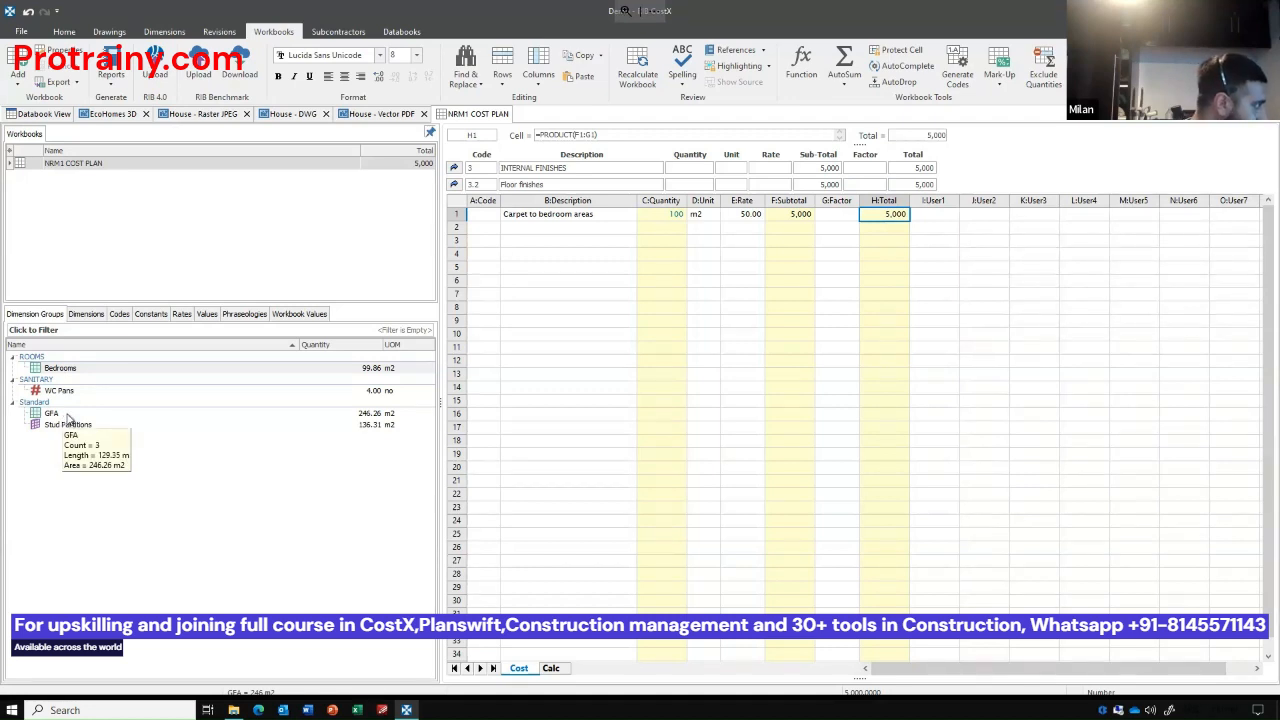
Go back to the Internal Finishes sheet, inspect the Floor finishes subtotal and the sub-sheet behind it, and return.
click(67, 415)
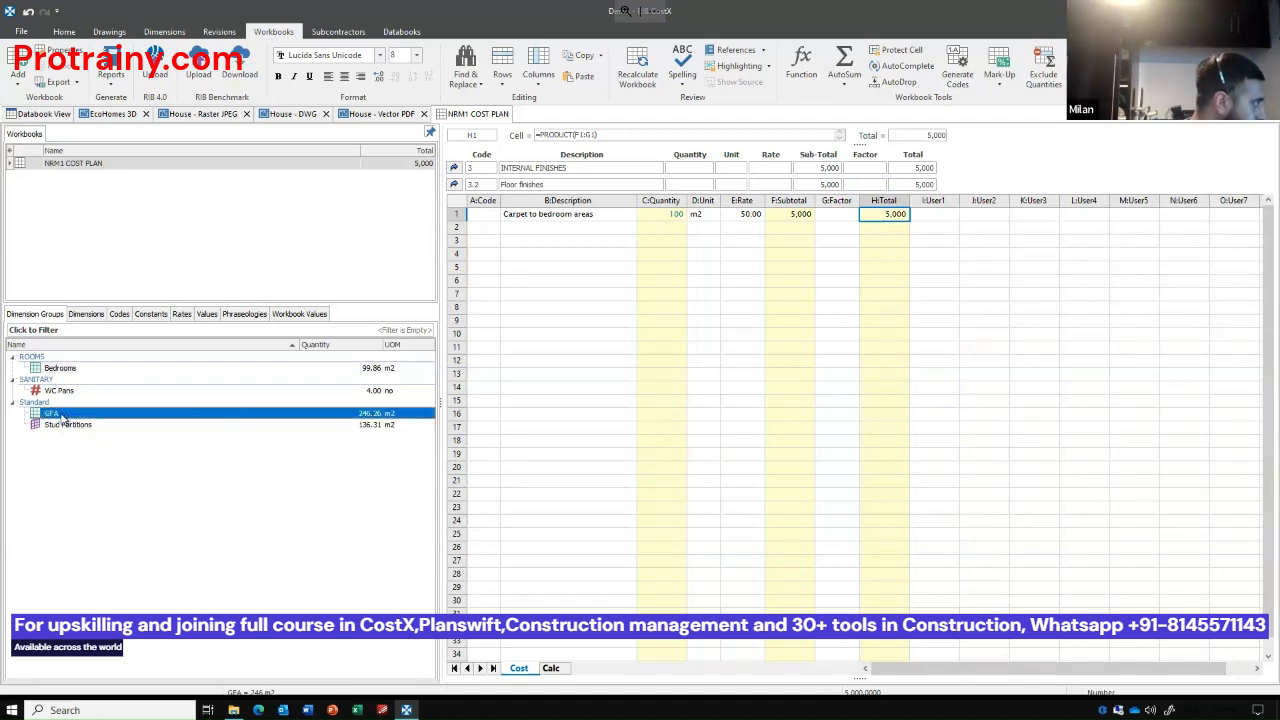
click(455, 184)
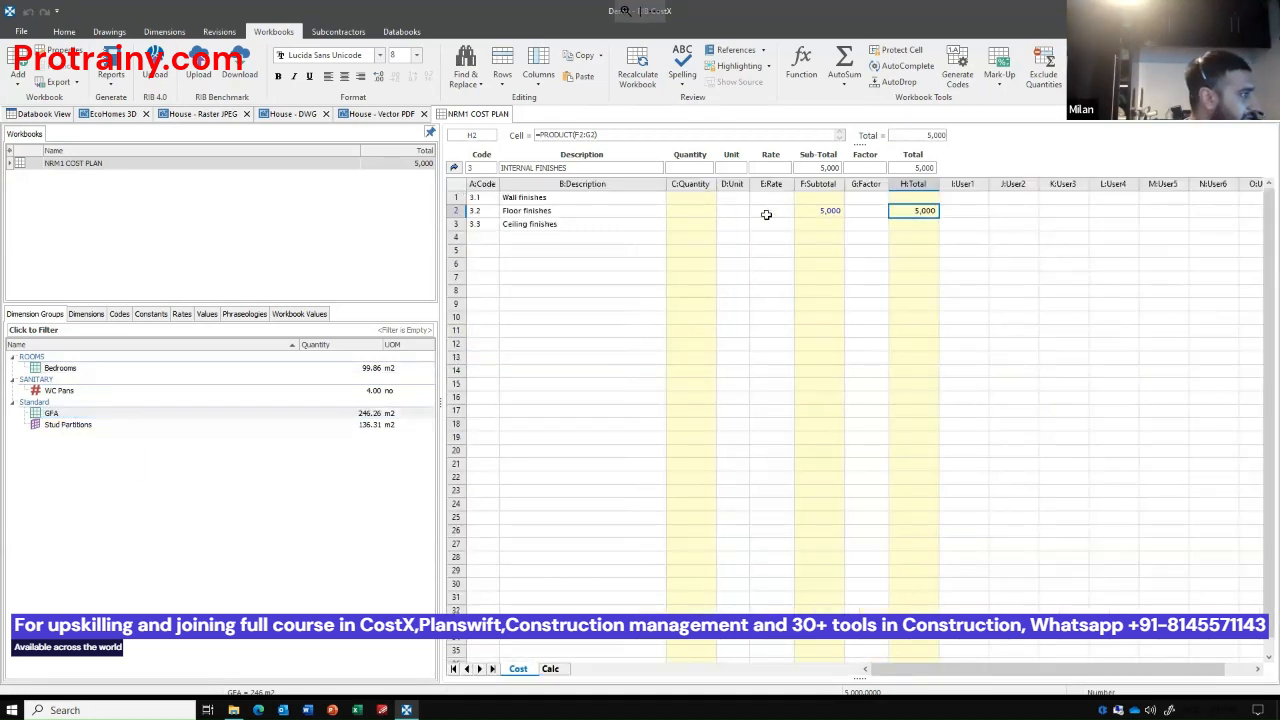
click(821, 209)
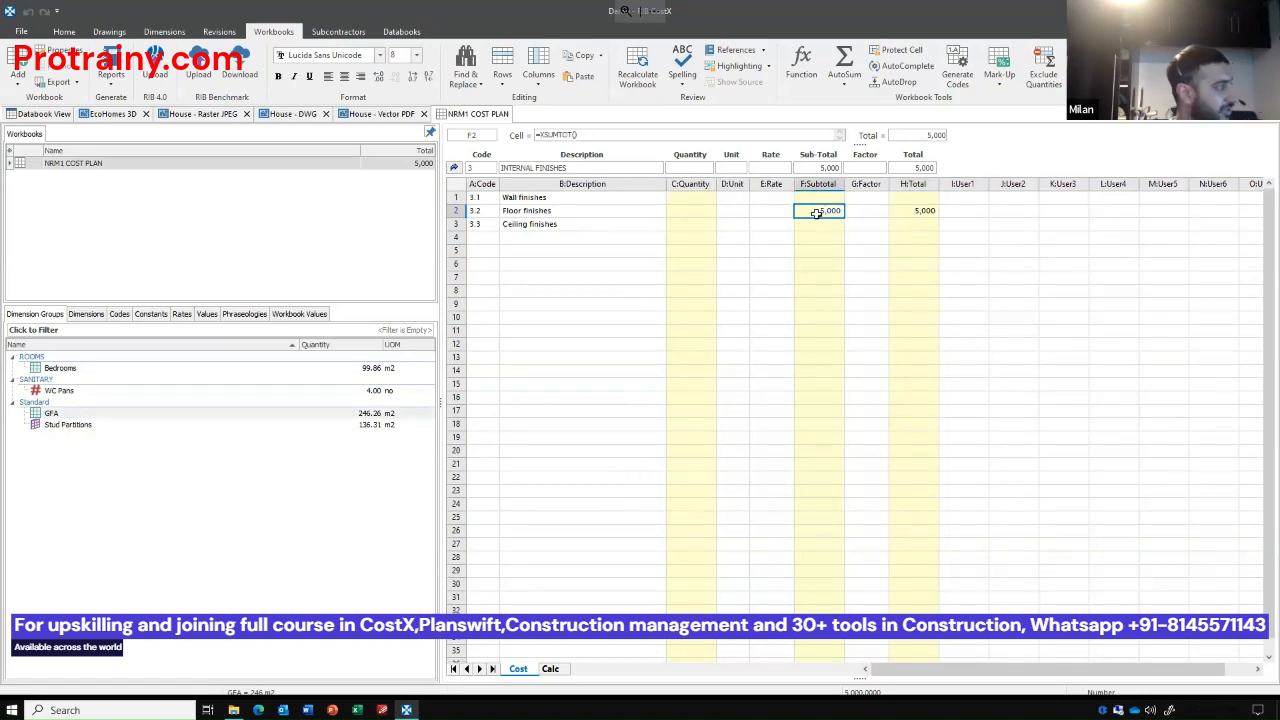
double_click(823, 212)
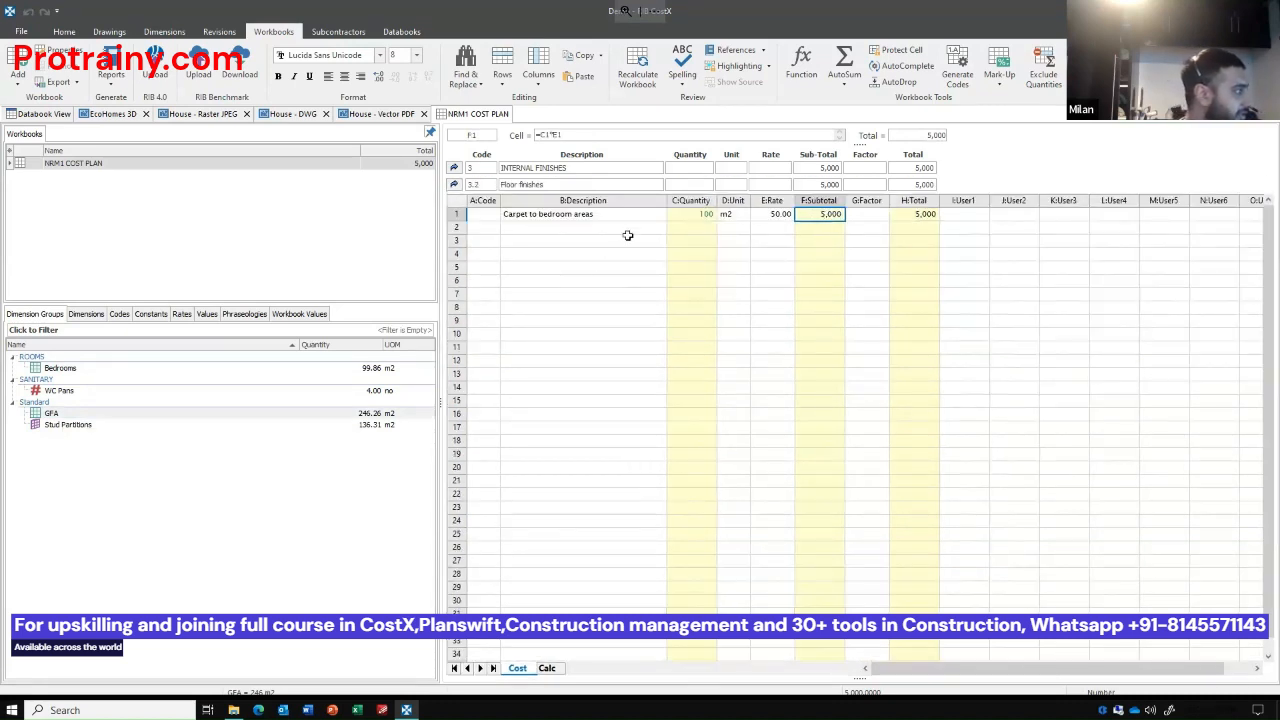
click(454, 185)
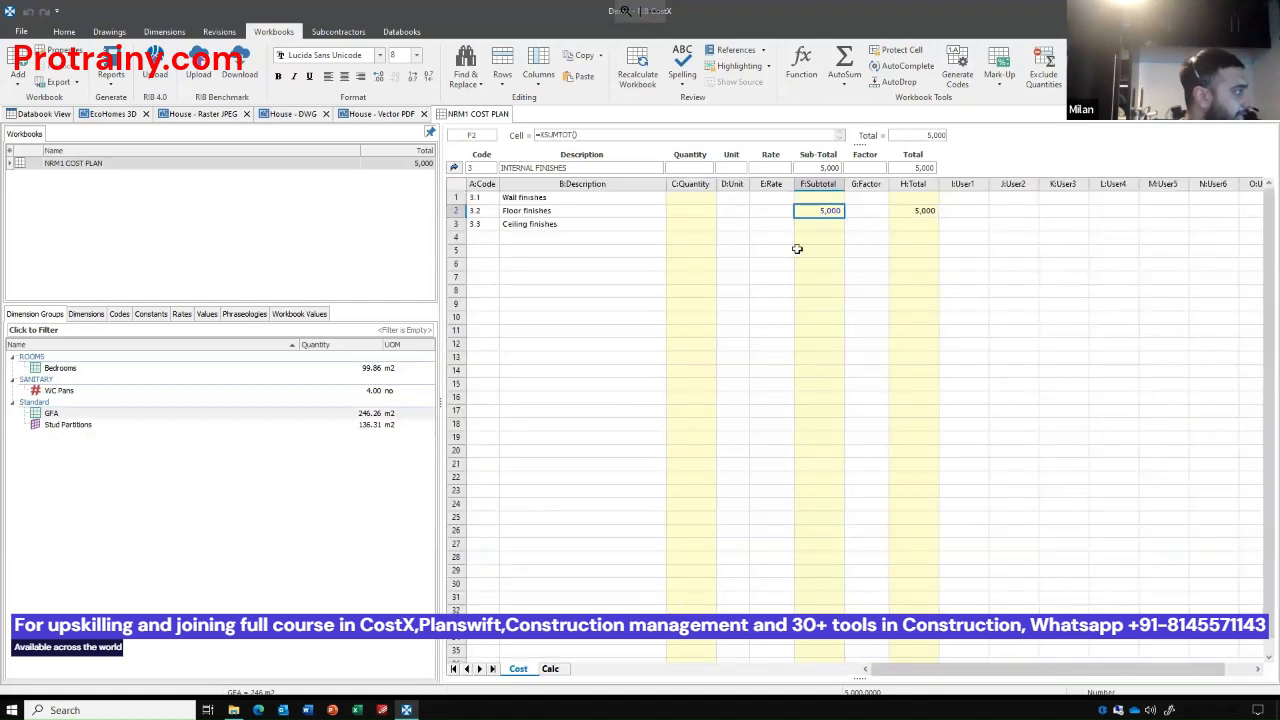
Open the sub-sheet behind the Wall finishes subtotal and enter the item "Paint to bedroom walls" with unit m2.
click(823, 198)
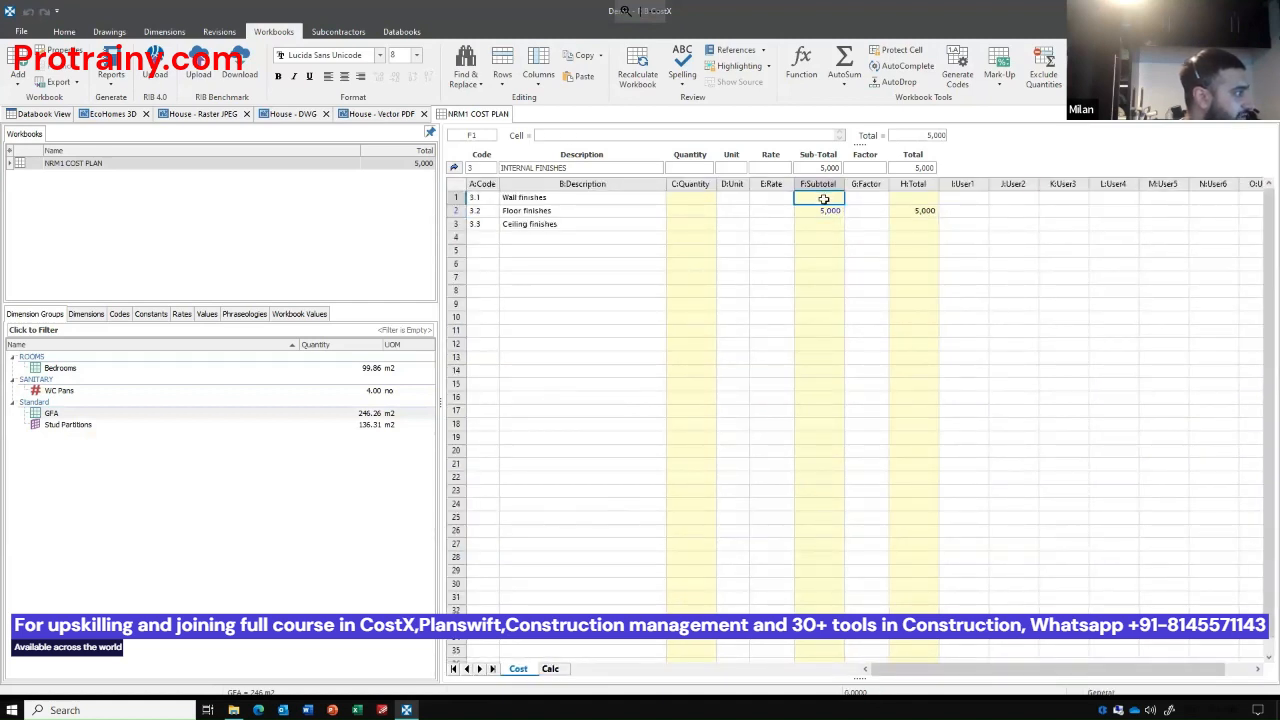
double_click(823, 198)
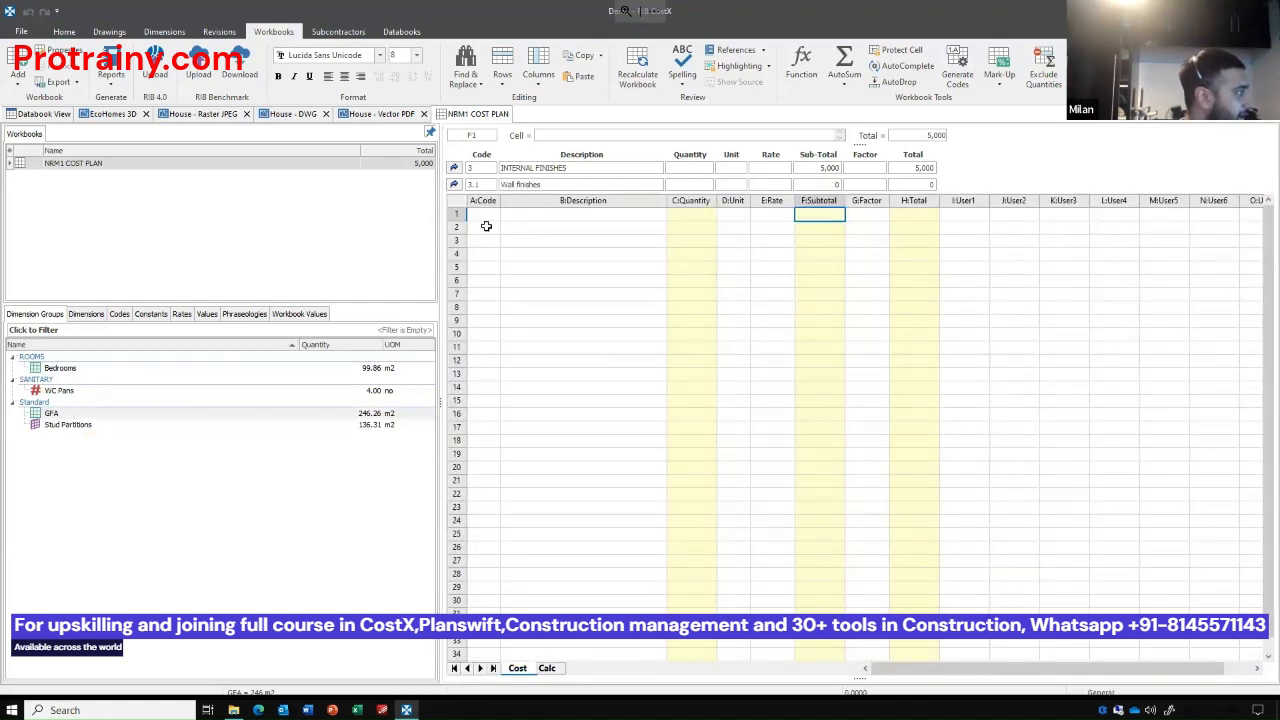
click(520, 215)
text(Paint to bedroom walls)
key(Tab)
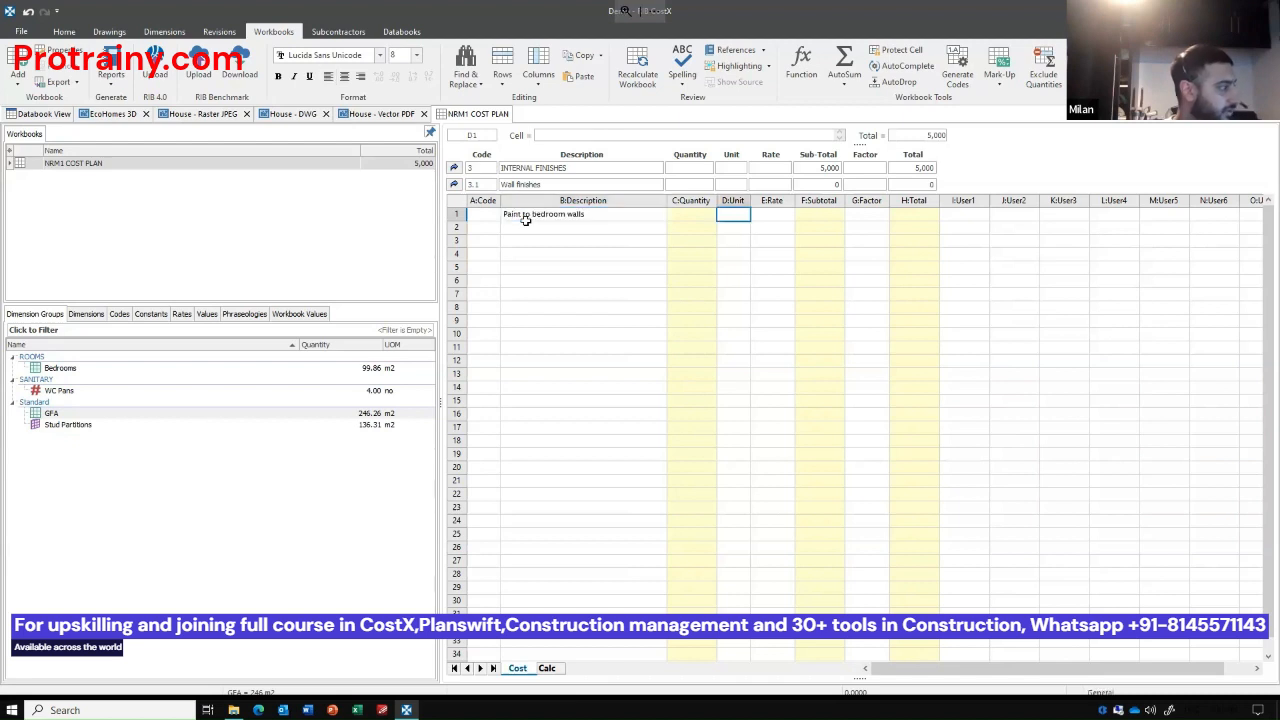
text(m2)
key(Return)
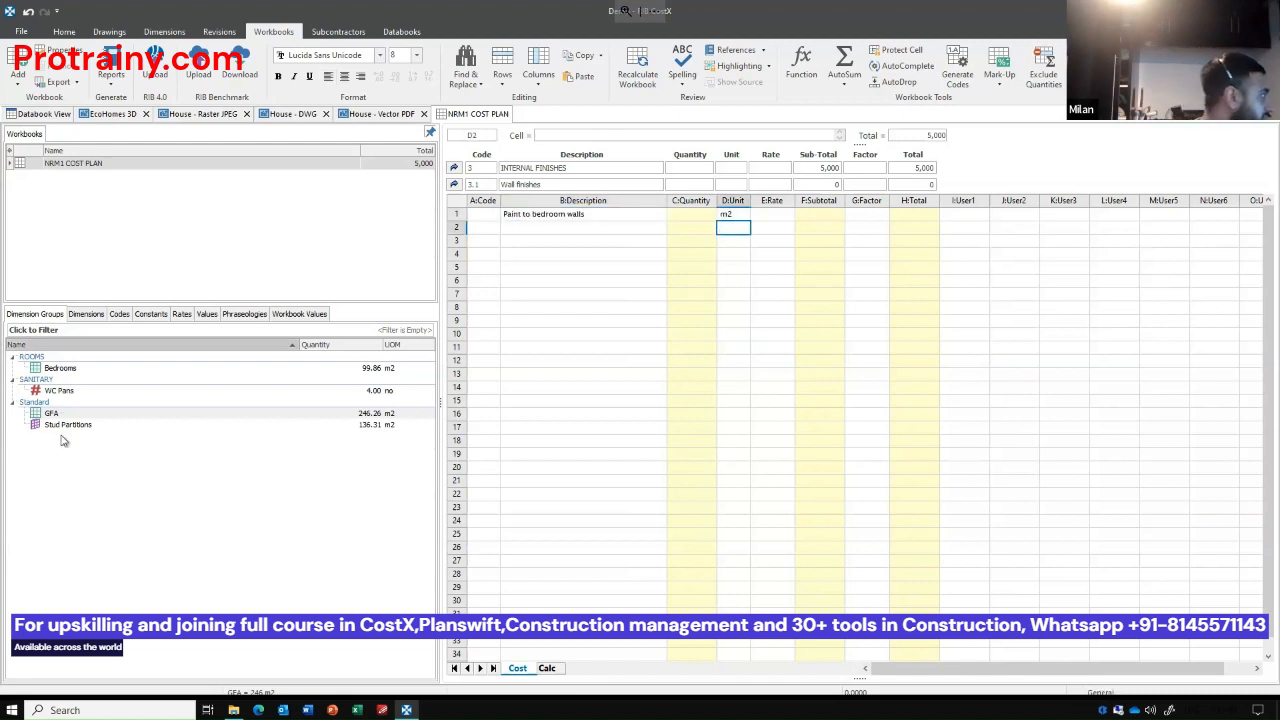
Link the Bedrooms Wall Area quantity to the bedroom wall paint item and set its rate to 10.
drag(60, 369, 705, 215)
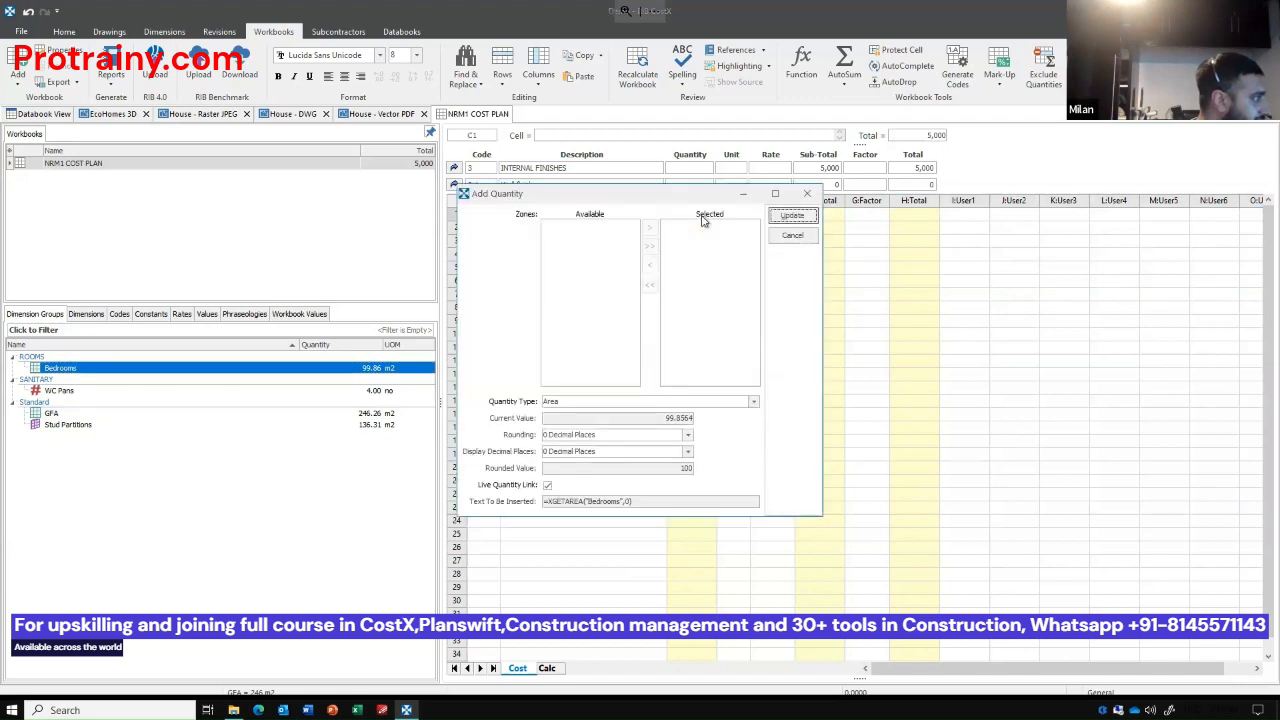
click(753, 401)
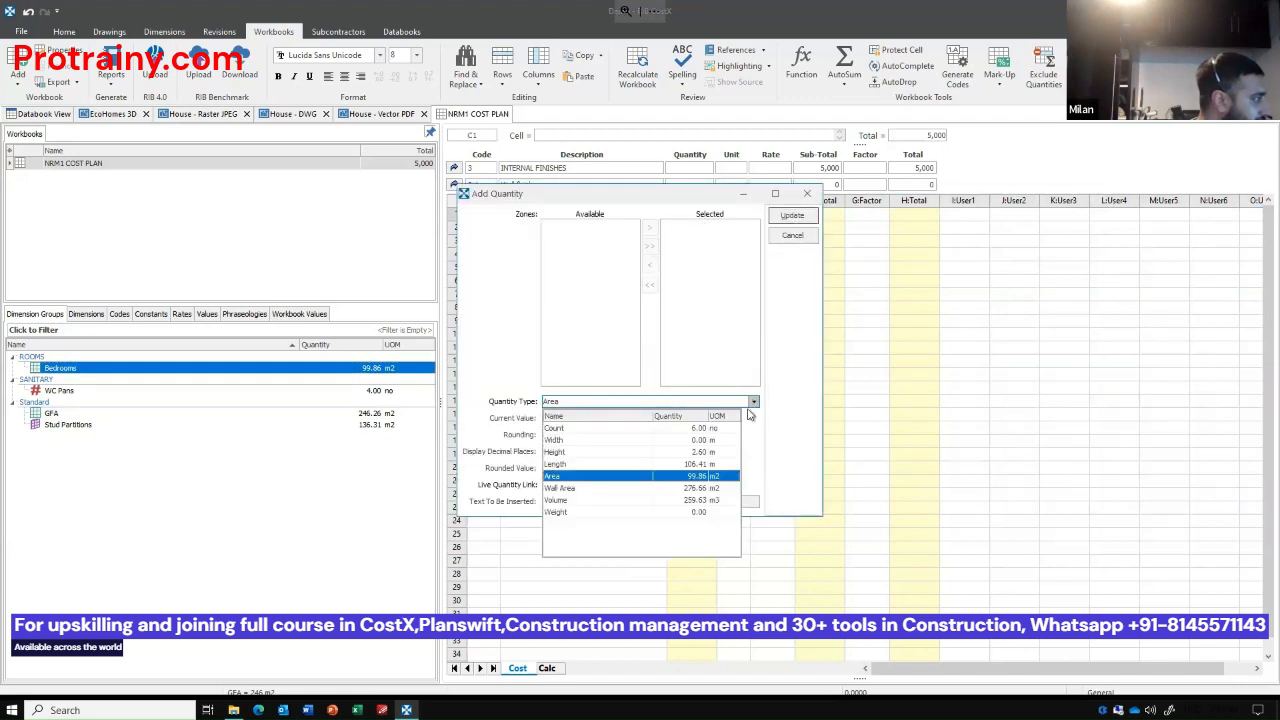
click(706, 489)
click(791, 216)
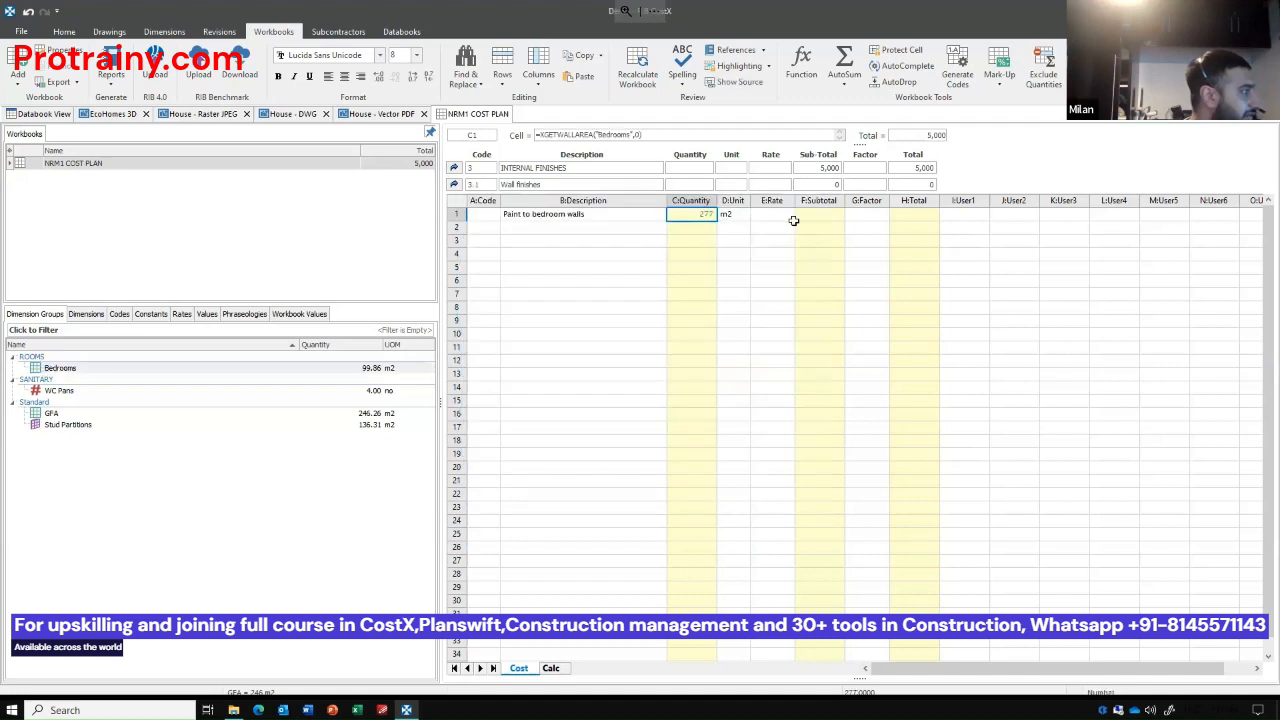
click(771, 213)
text(10)
key(Return)
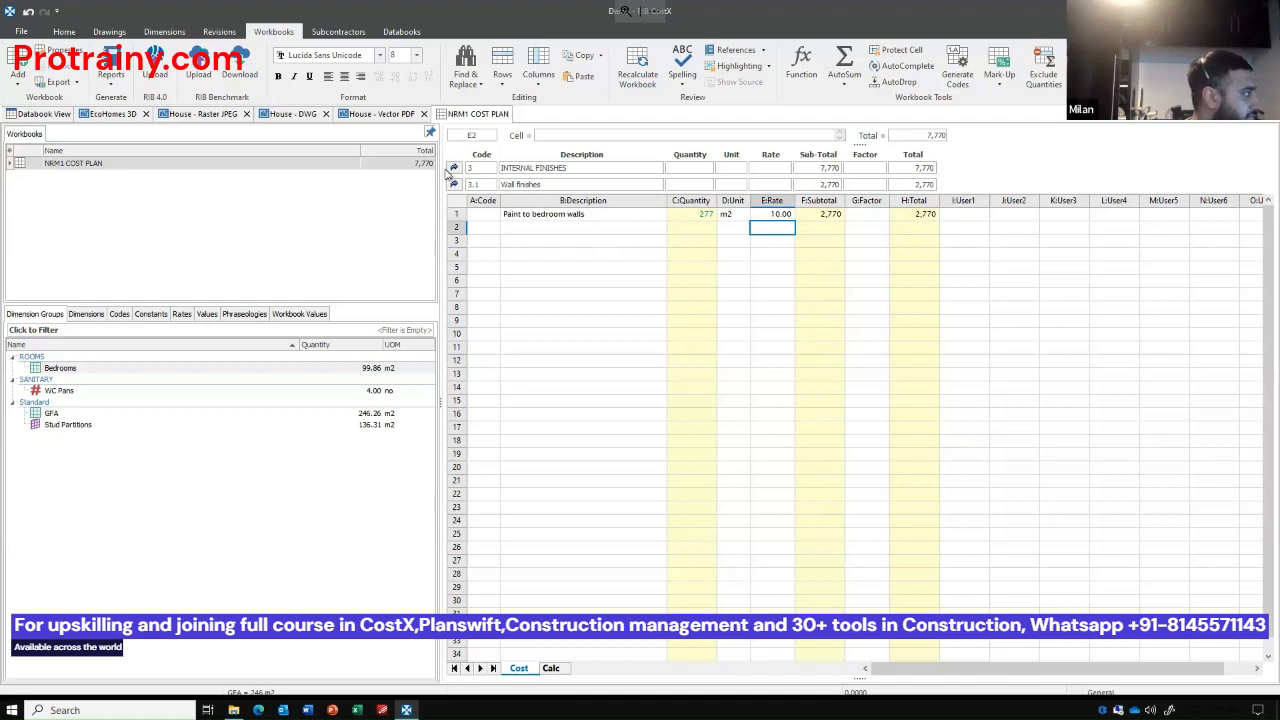
Review the Wall finishes and Floor finishes rows in the Internal Finishes sheet and open the Ceiling finishes sub-sheet.
click(455, 186)
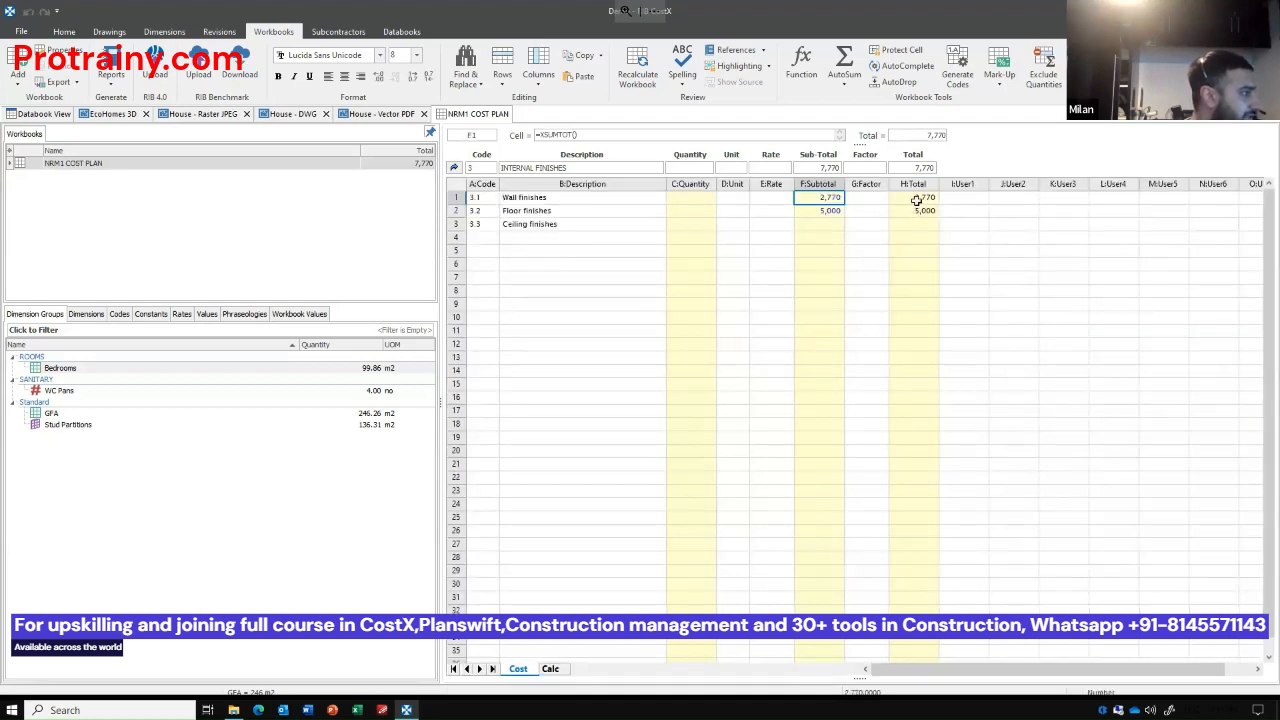
drag(914, 197, 920, 211)
click(535, 199)
click(538, 212)
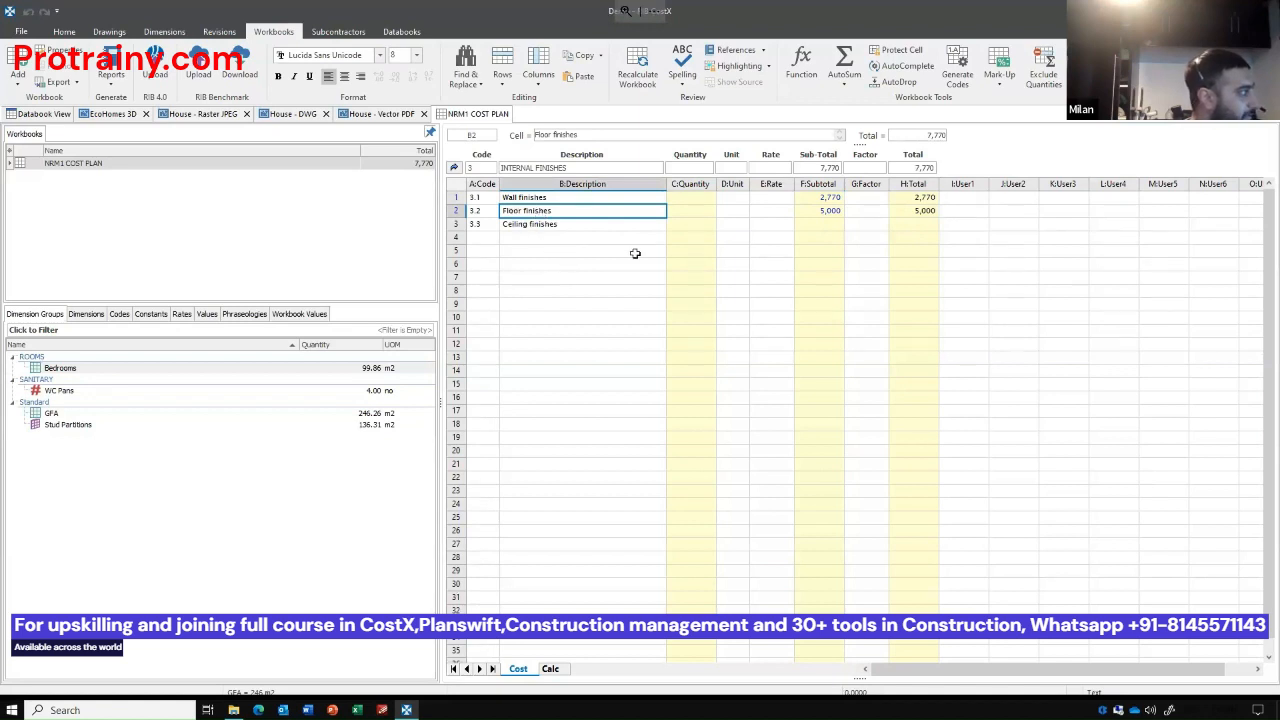
click(826, 224)
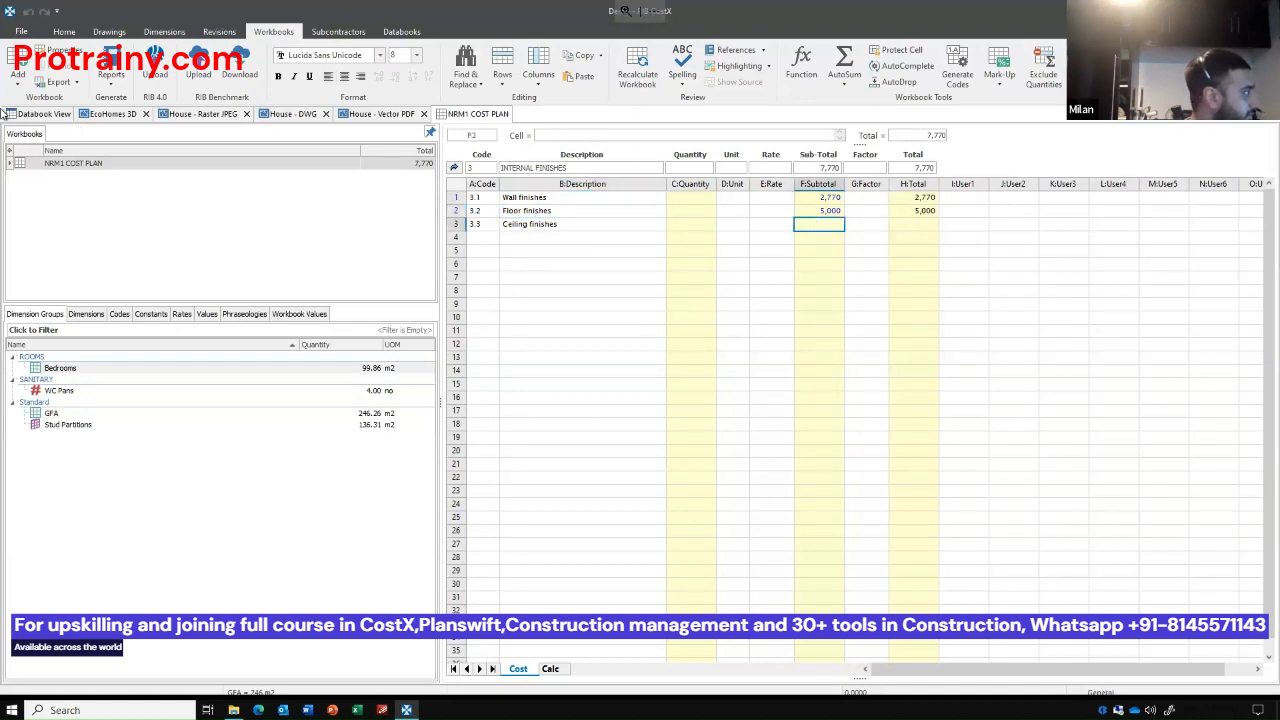
double_click(818, 224)
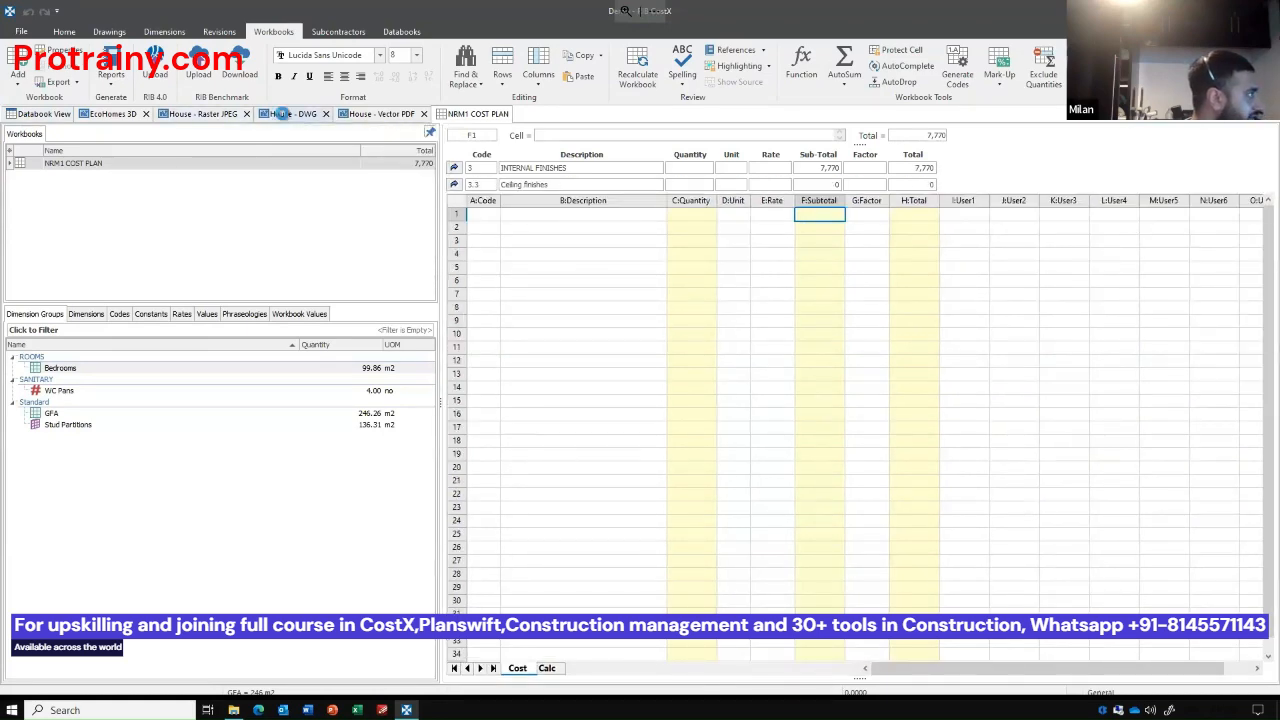
On House - DWG, create a Bathrooms area group in the ROOMS folder with 2.6 m default height and measure the BATH, W.C. and ensuite rooms.
click(282, 114)
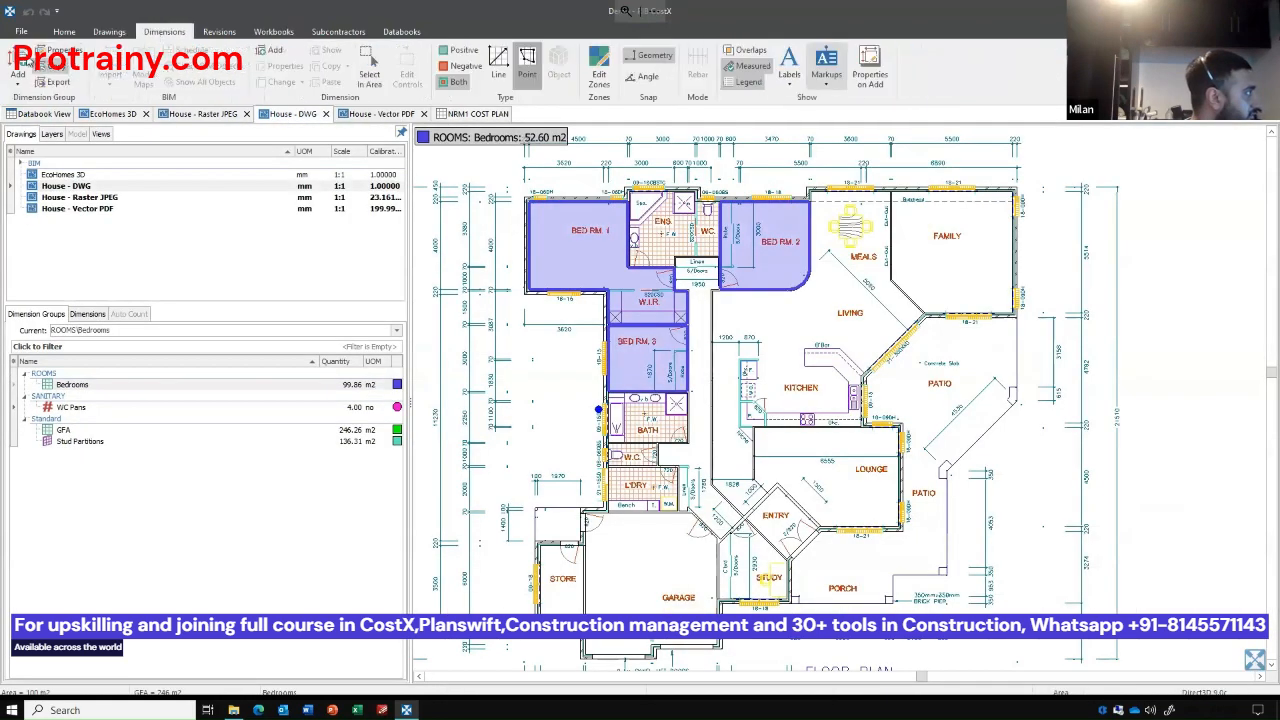
click(18, 66)
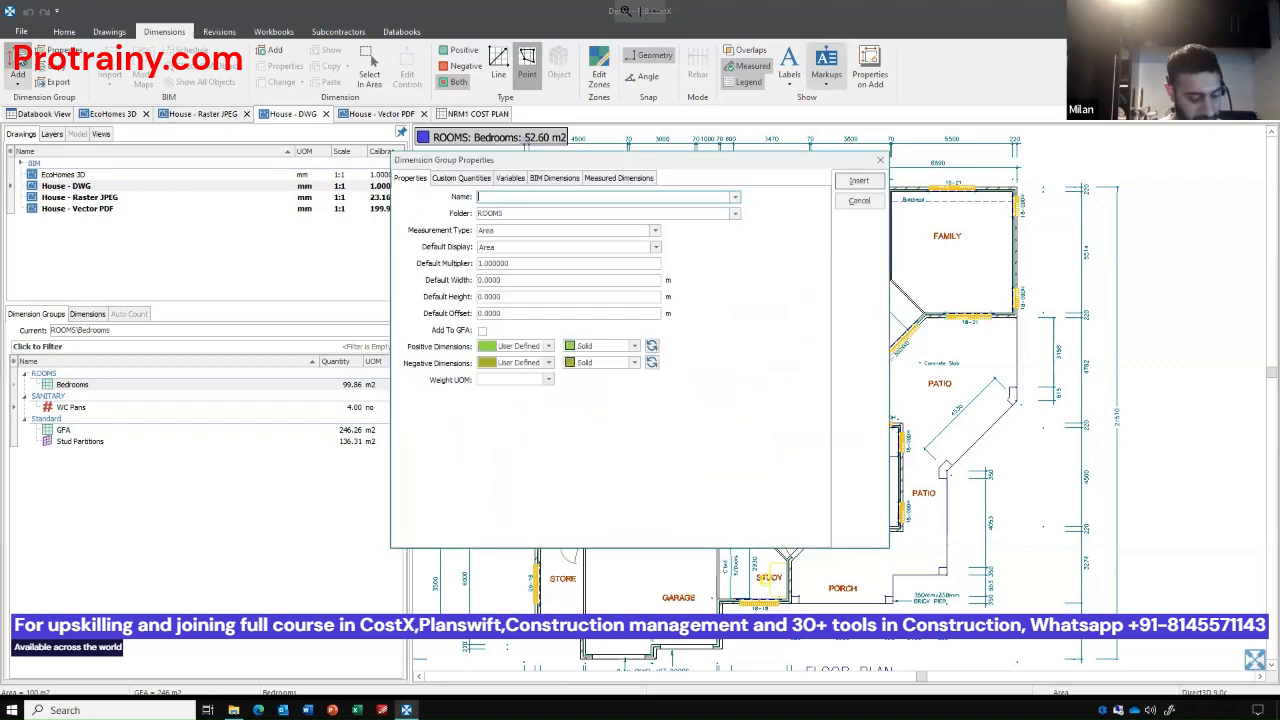
text(Bathrooms)
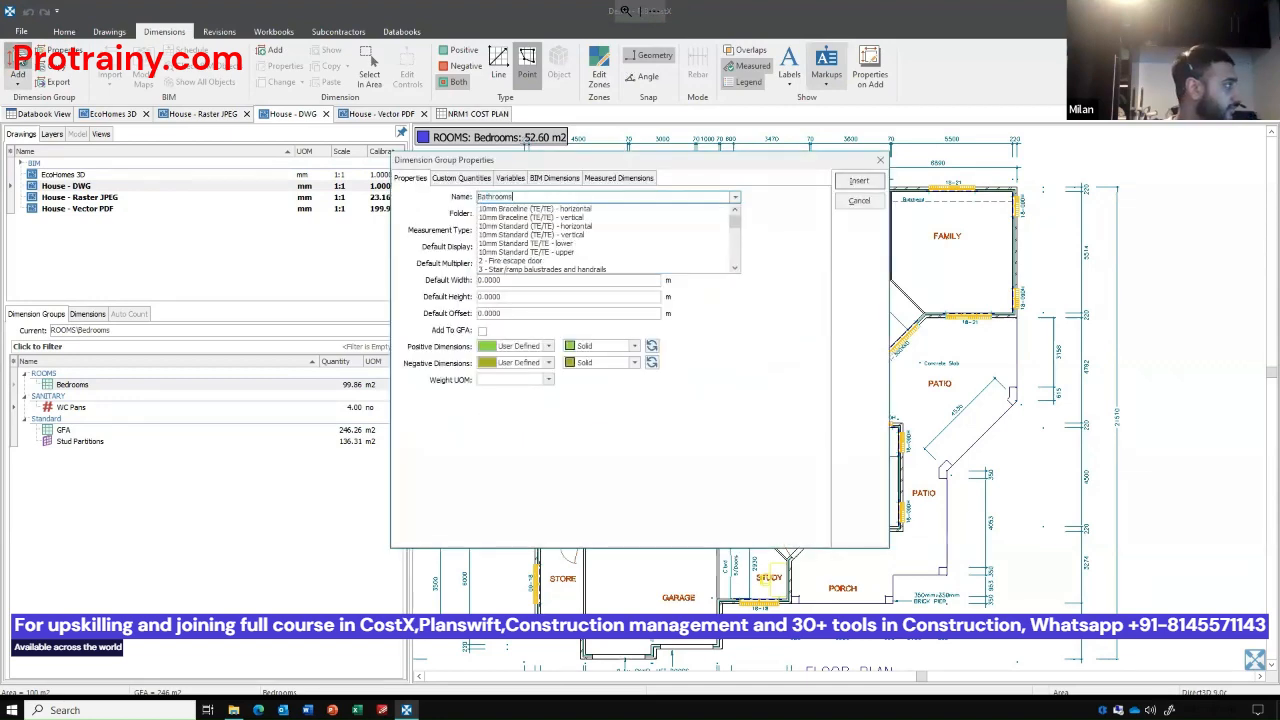
key(Tab)
key(Tab)
key(Tab)
key(Tab)
key(Tab)
key(Tab)
key(Tab)
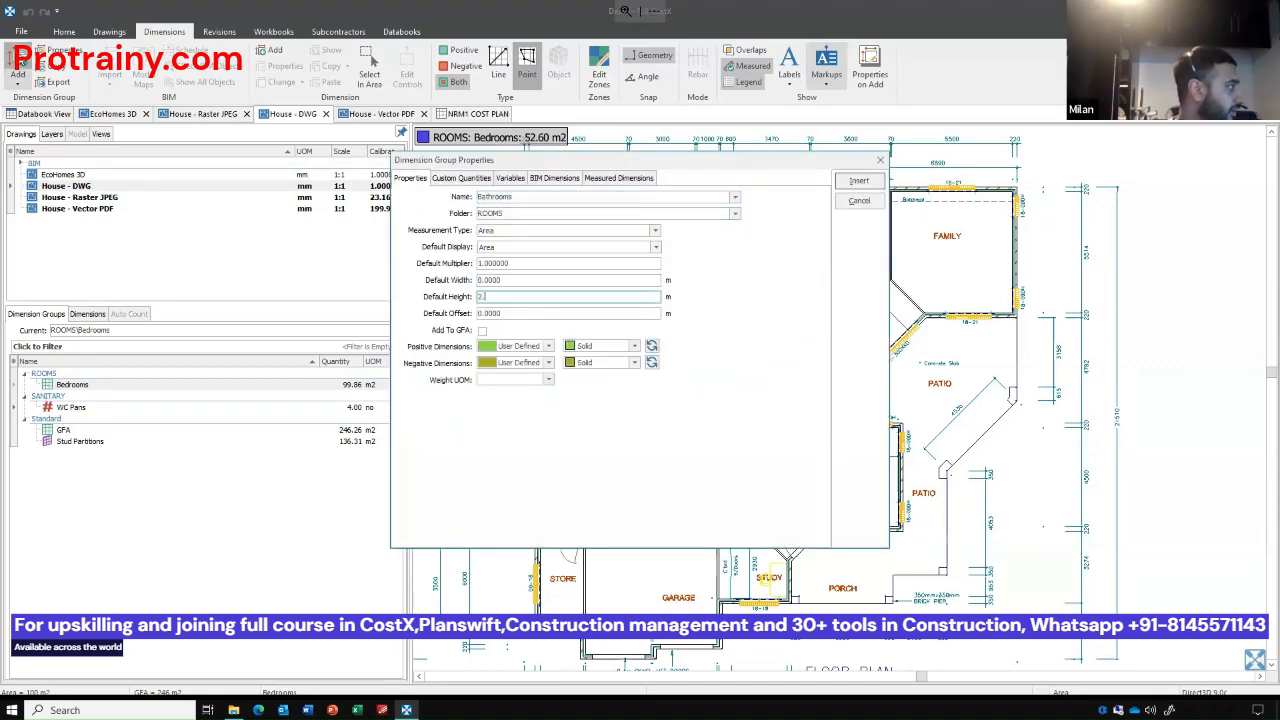
key(Return)
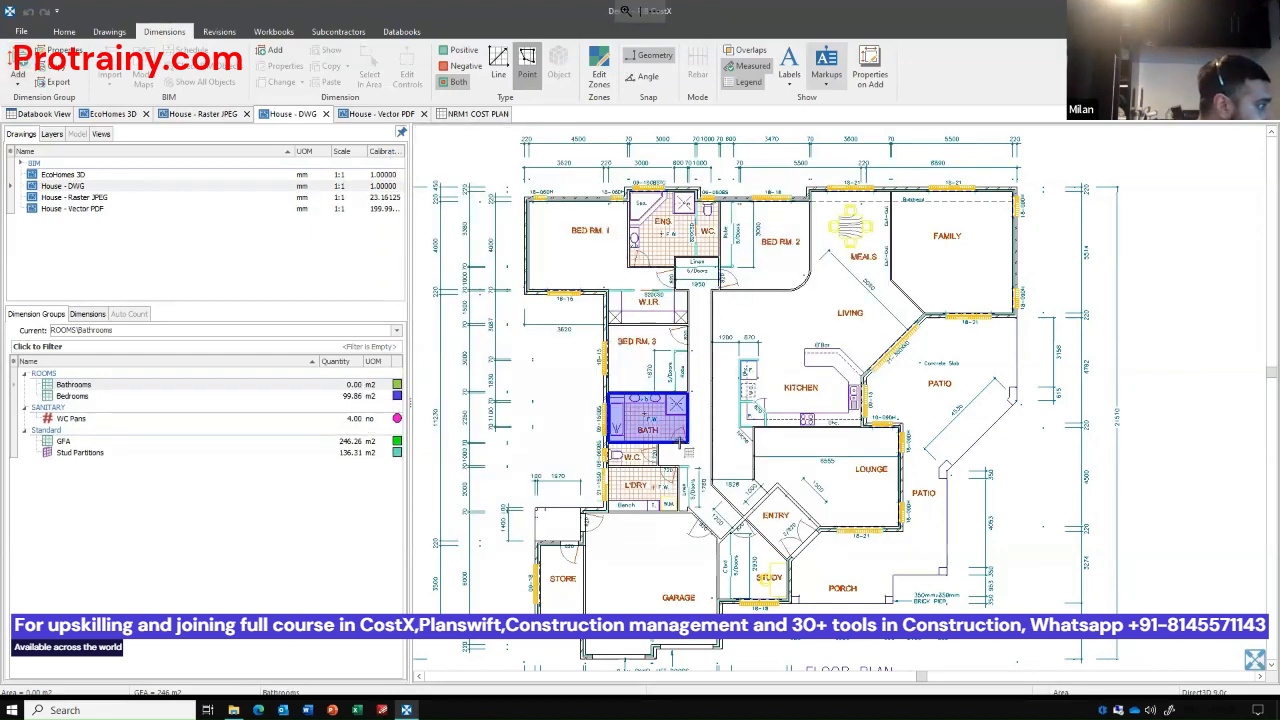
click(684, 447)
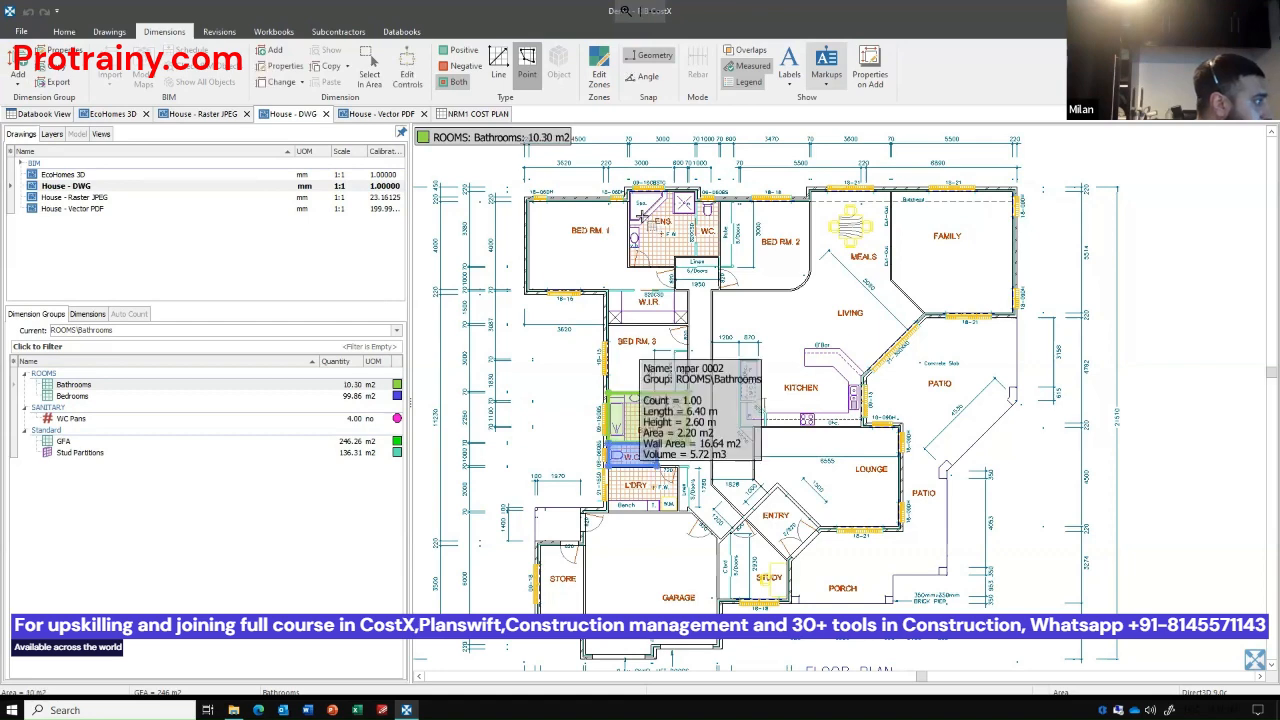
click(641, 215)
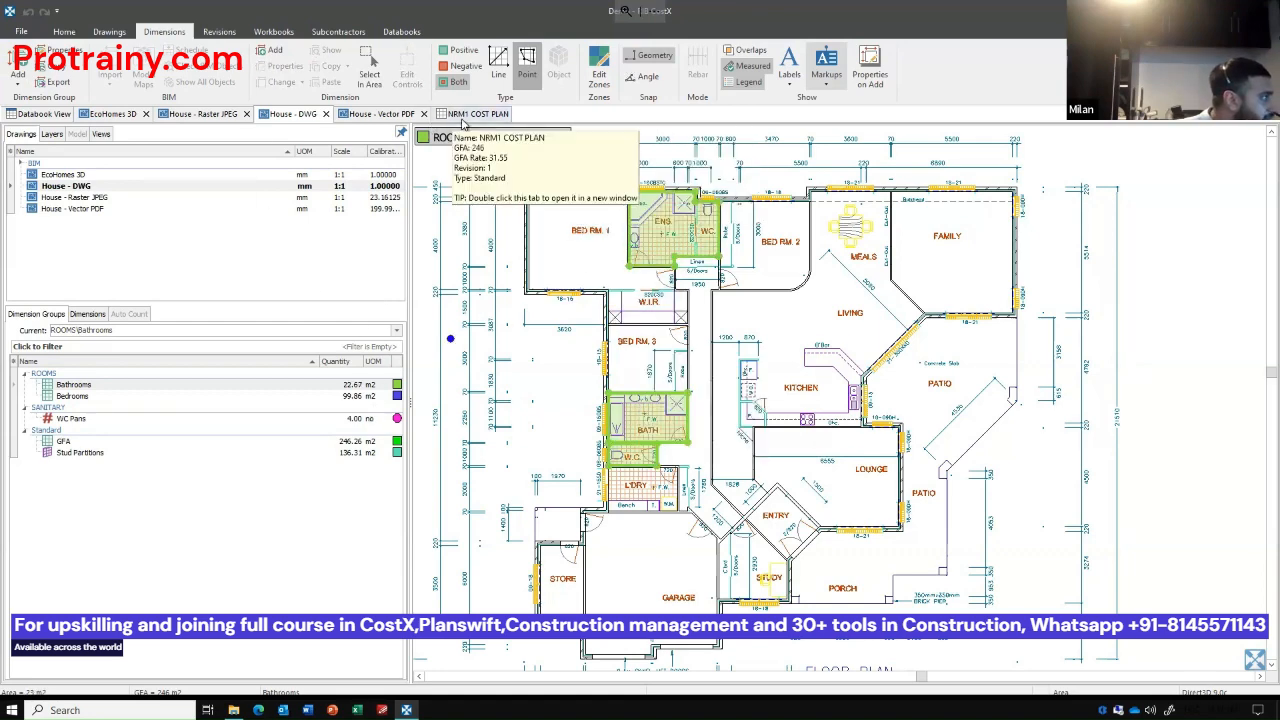
Return to the NRM1 COST PLAN workbook and reopen the Floor finishes sub-sheet from the Internal Finishes sheet.
click(470, 114)
click(454, 185)
click(820, 210)
double_click(820, 210)
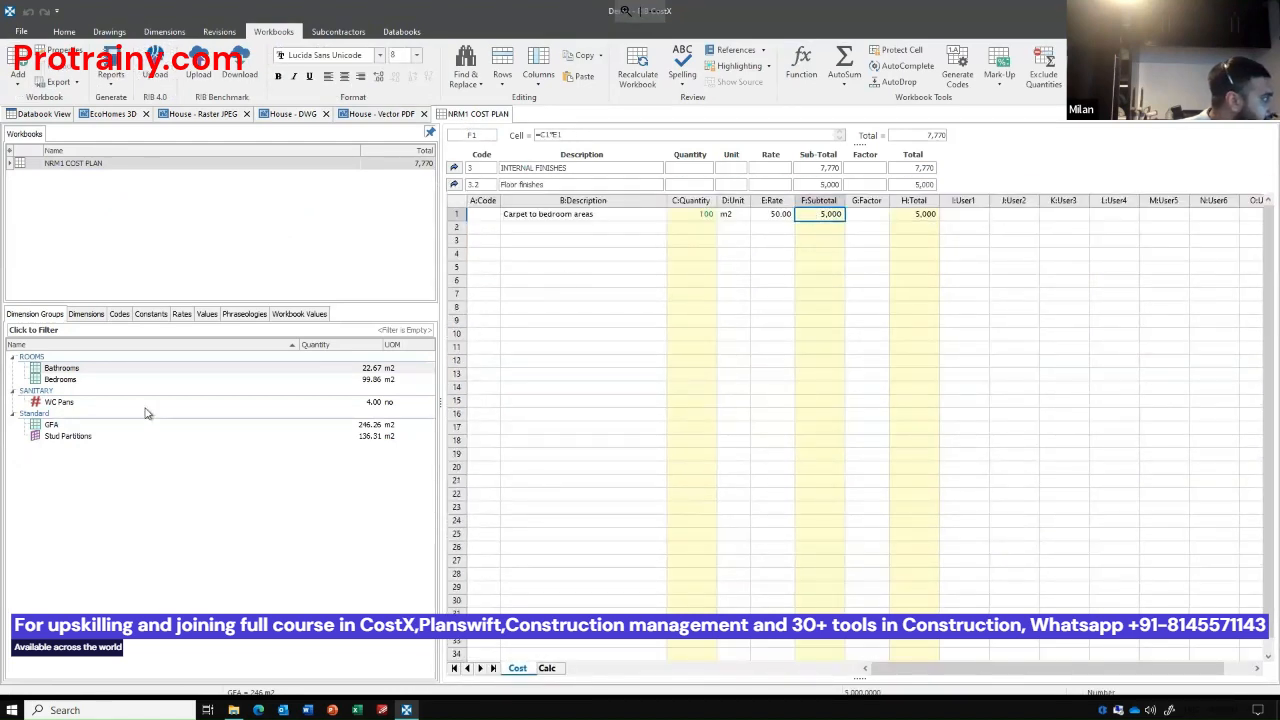
Below the carpet item, add the Bathrooms area quantity described as "Ceramic tiles to bathroom areas" and set its rate to 60.
click(72, 372)
click(538, 228)
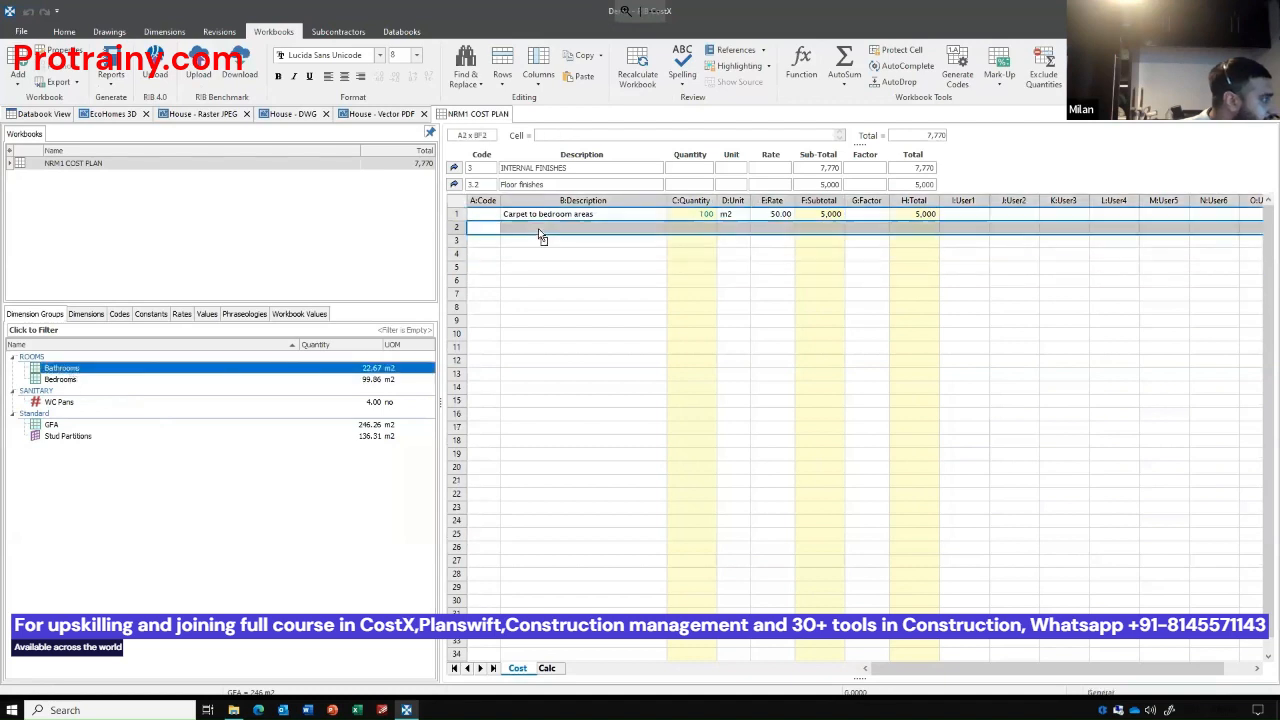
drag(583, 173, 472, 159)
text(Cel)
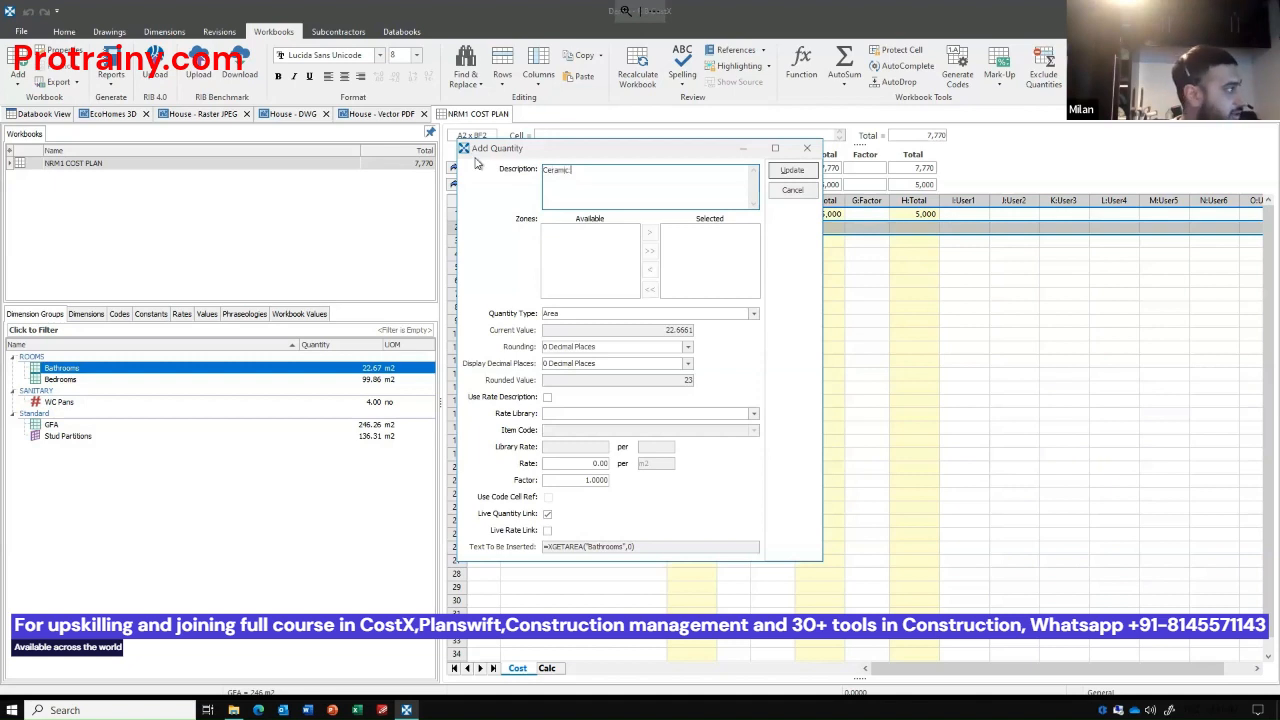
text(amic tiles to bathroom areas)
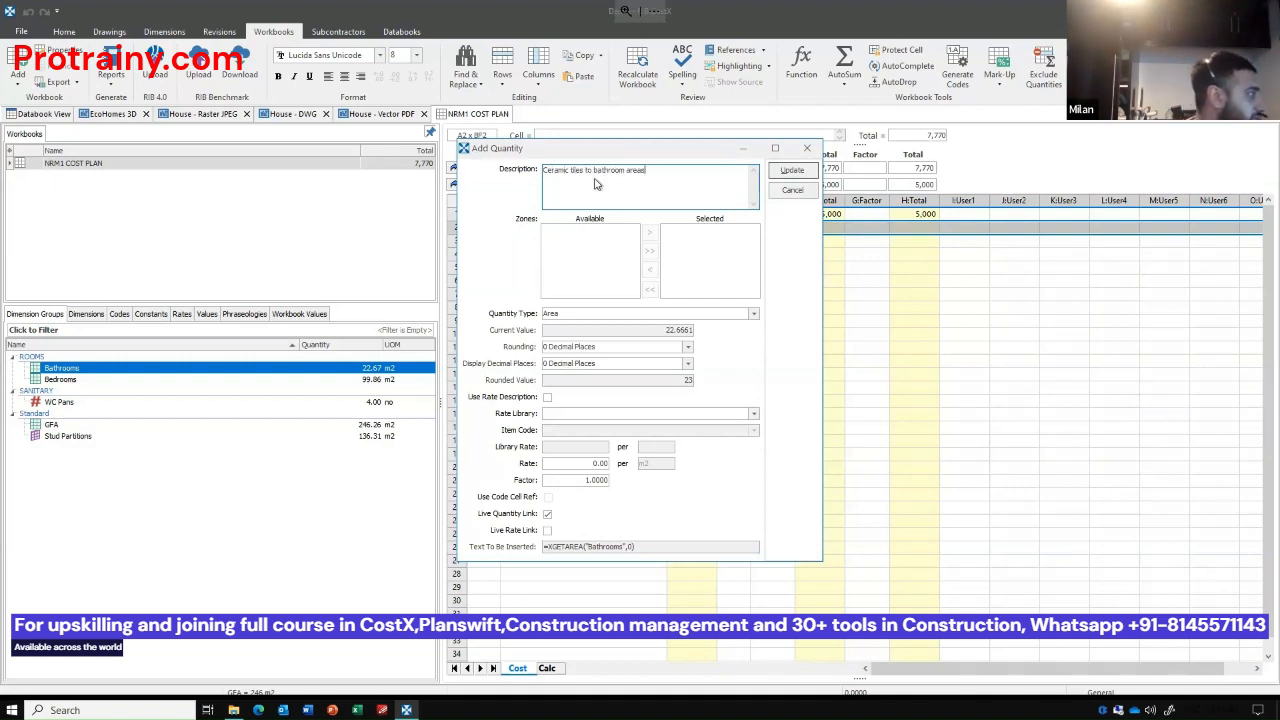
click(793, 172)
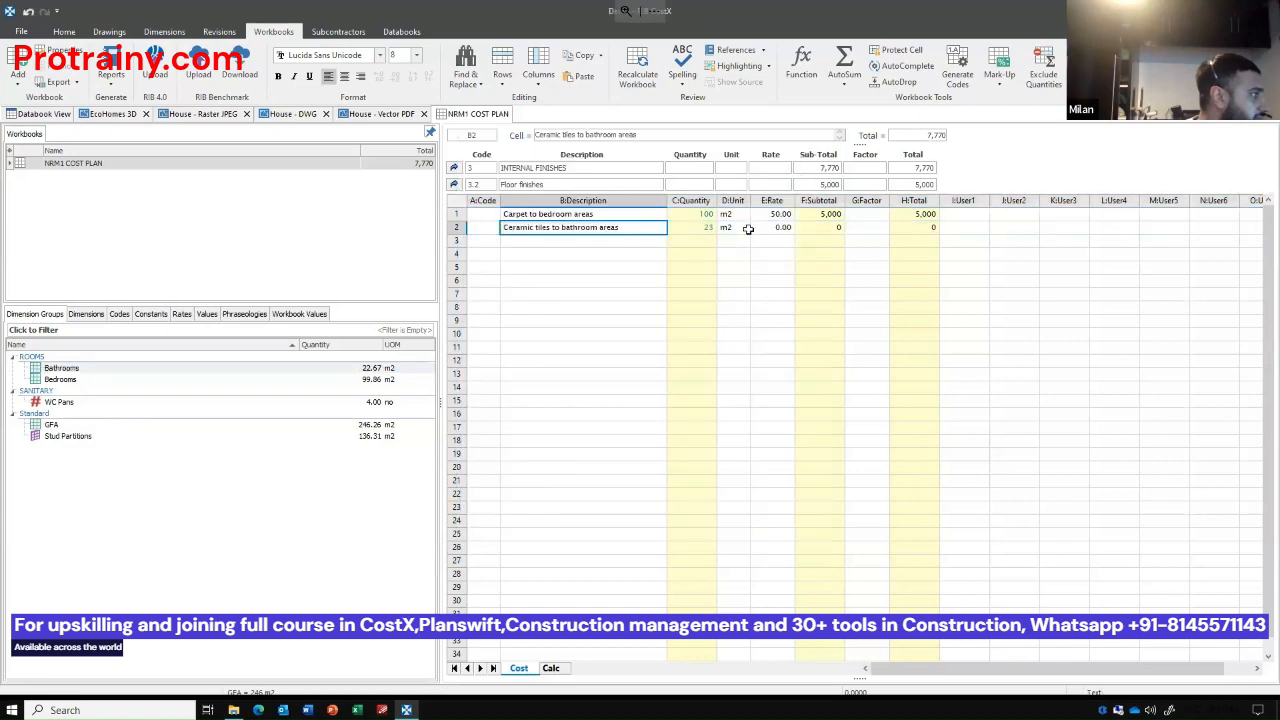
click(760, 228)
text(60)
key(Return)
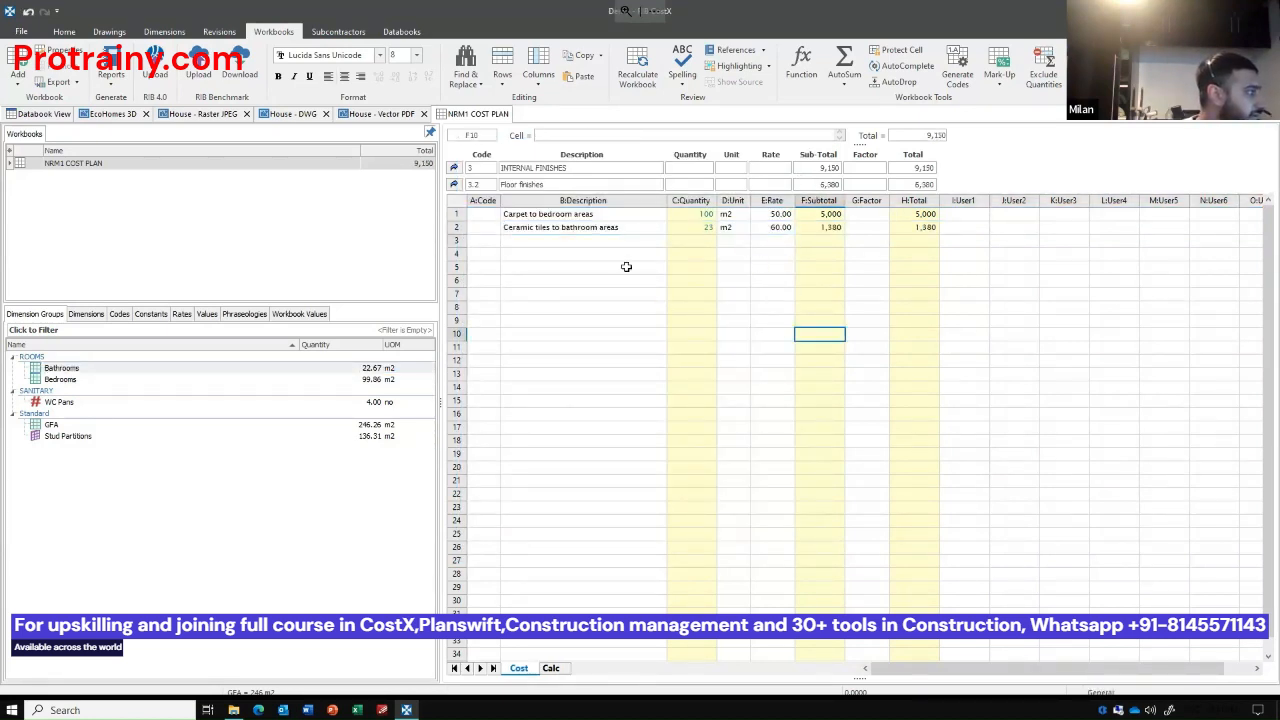
Show the drawing source of the ceramic tiles quantity and examine the measured Bathrooms areas on House - DWG.
click(697, 229)
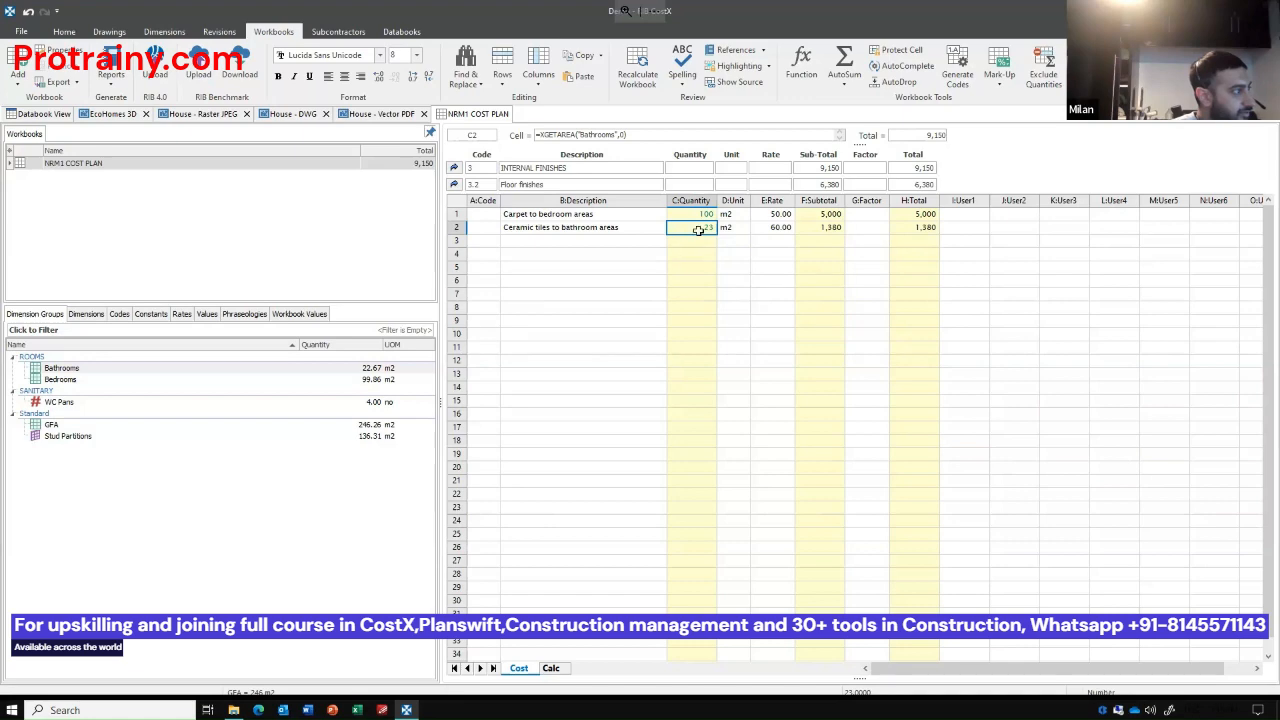
click(724, 84)
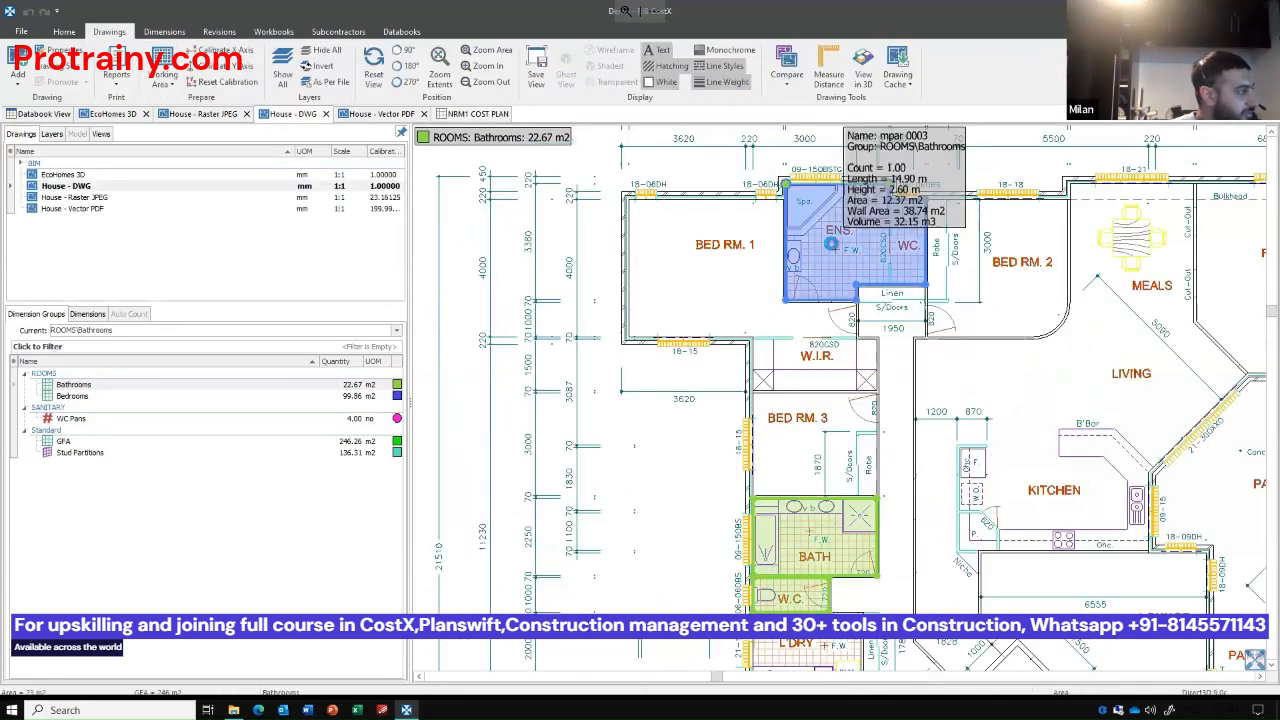
click(347, 386)
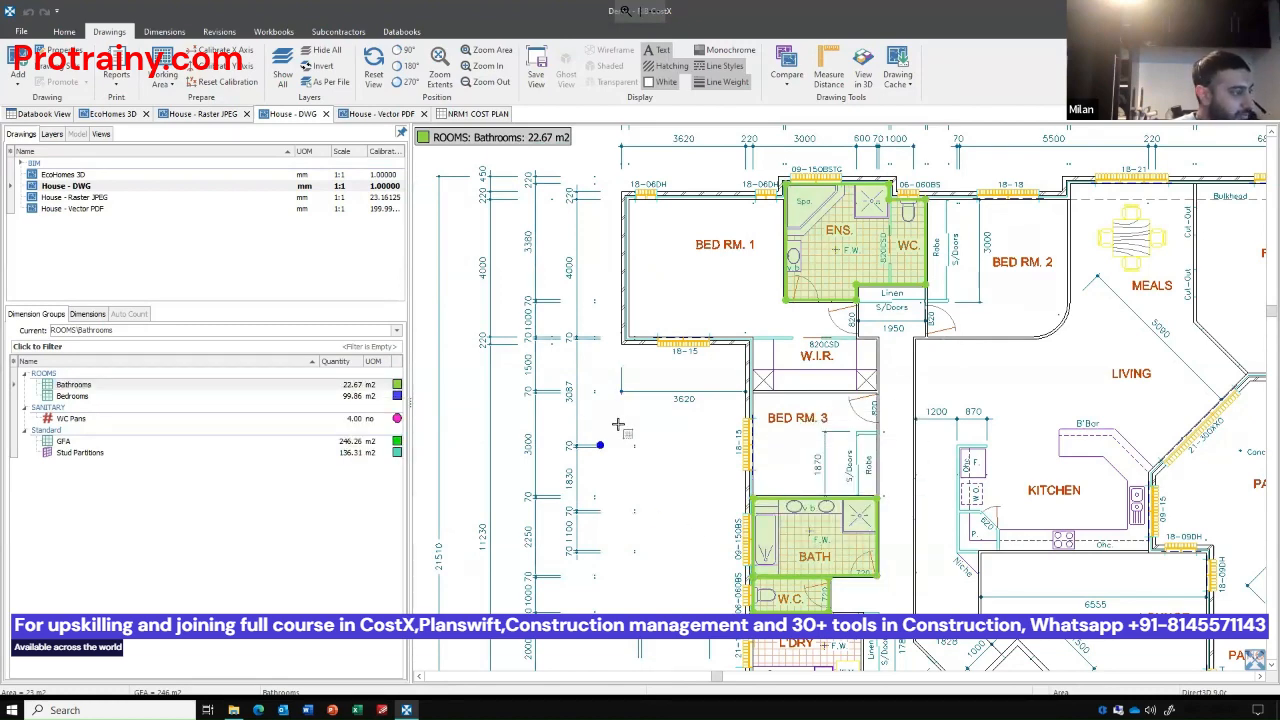
scroll(618, 425, down, 3)
scroll(669, 451, up, 4)
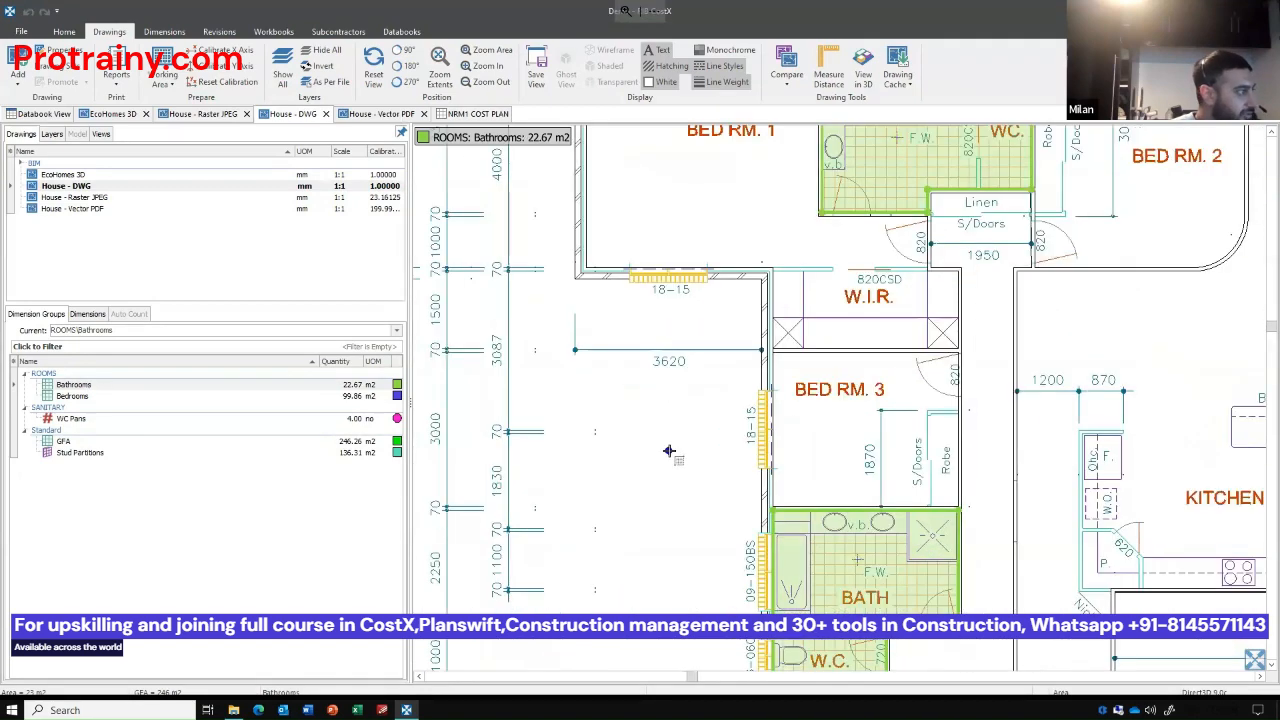
scroll(669, 451, down, 1)
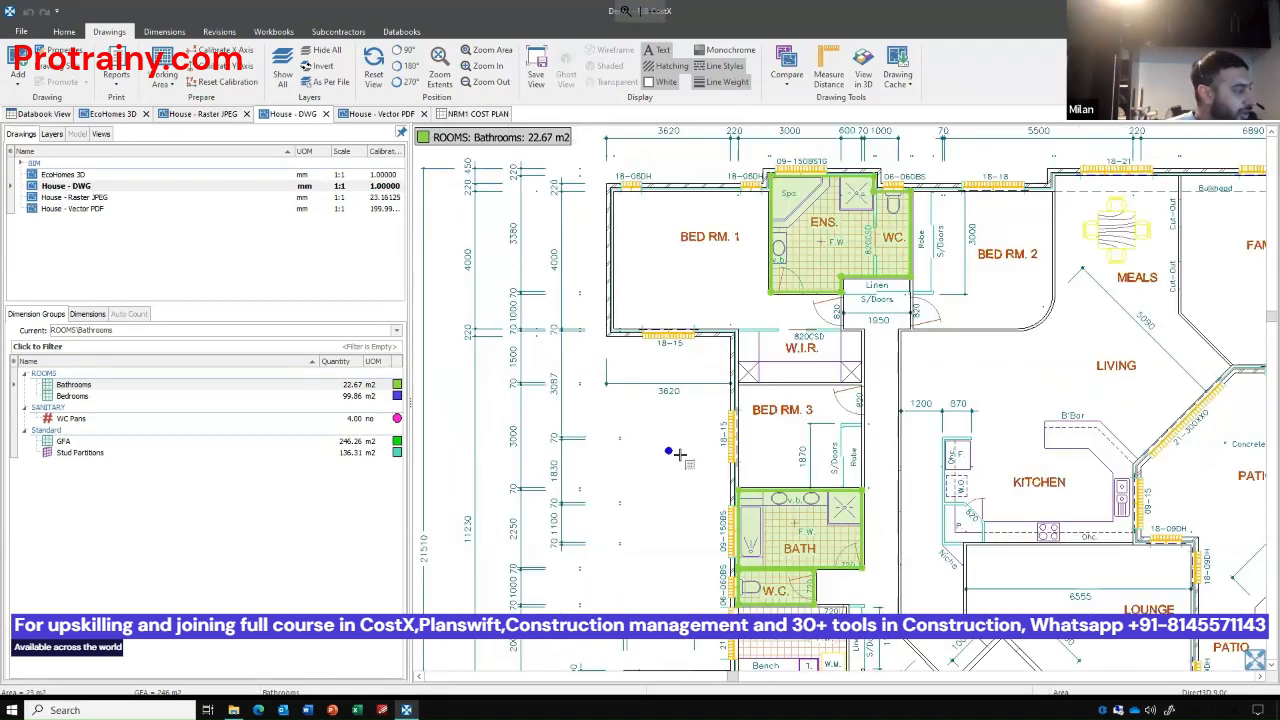
Add the L'DRY room to the Bathrooms group and return to the NRM1 COST PLAN workbook to check the linked quantity.
drag(629, 354, 539, 198)
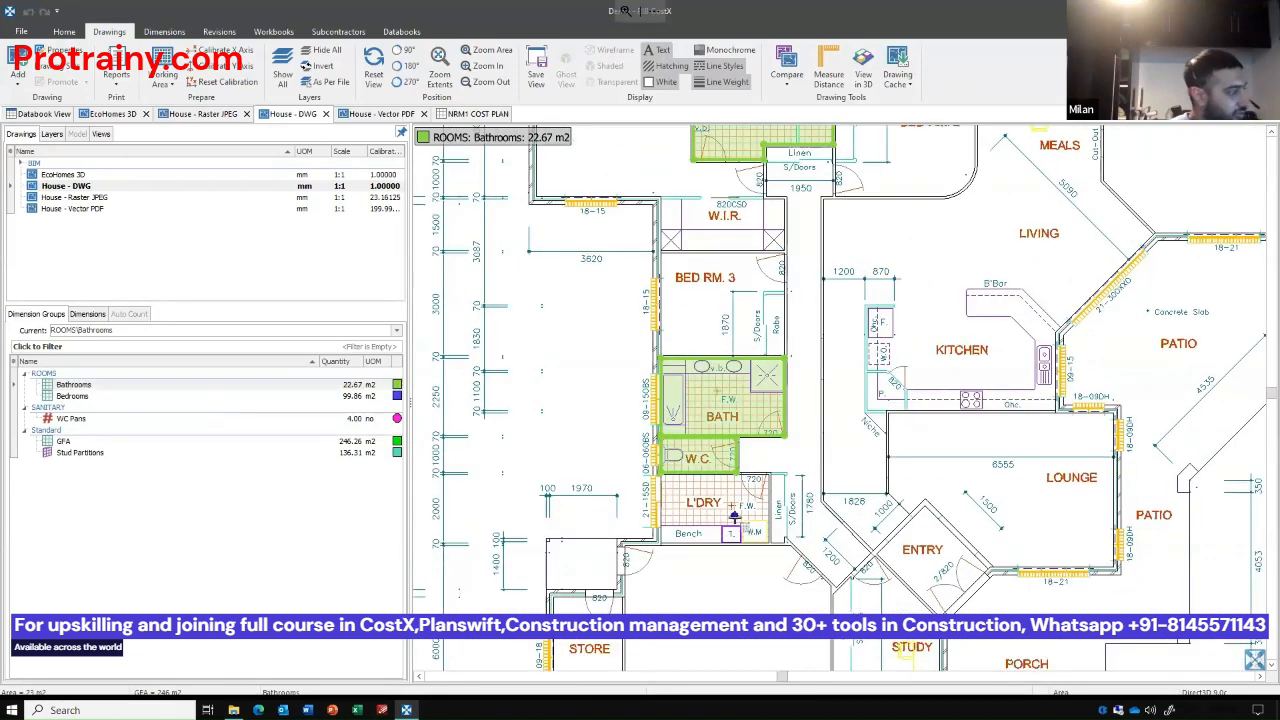
click(740, 518)
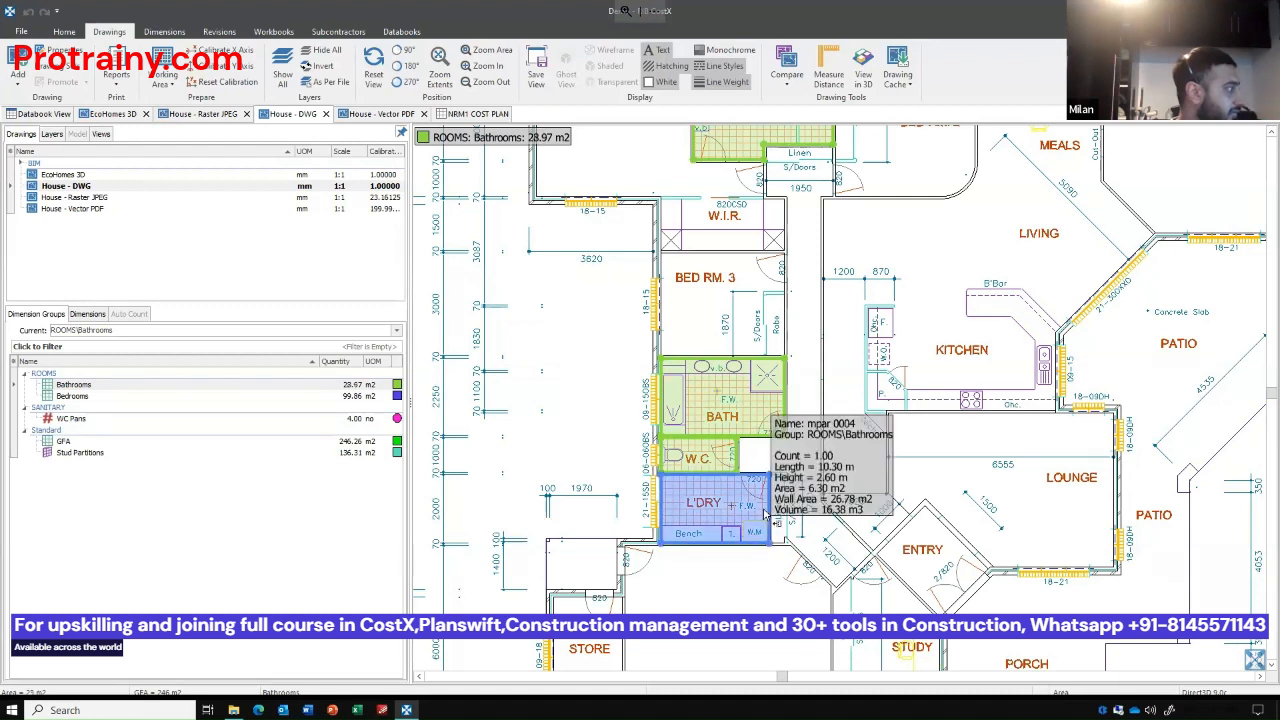
click(368, 389)
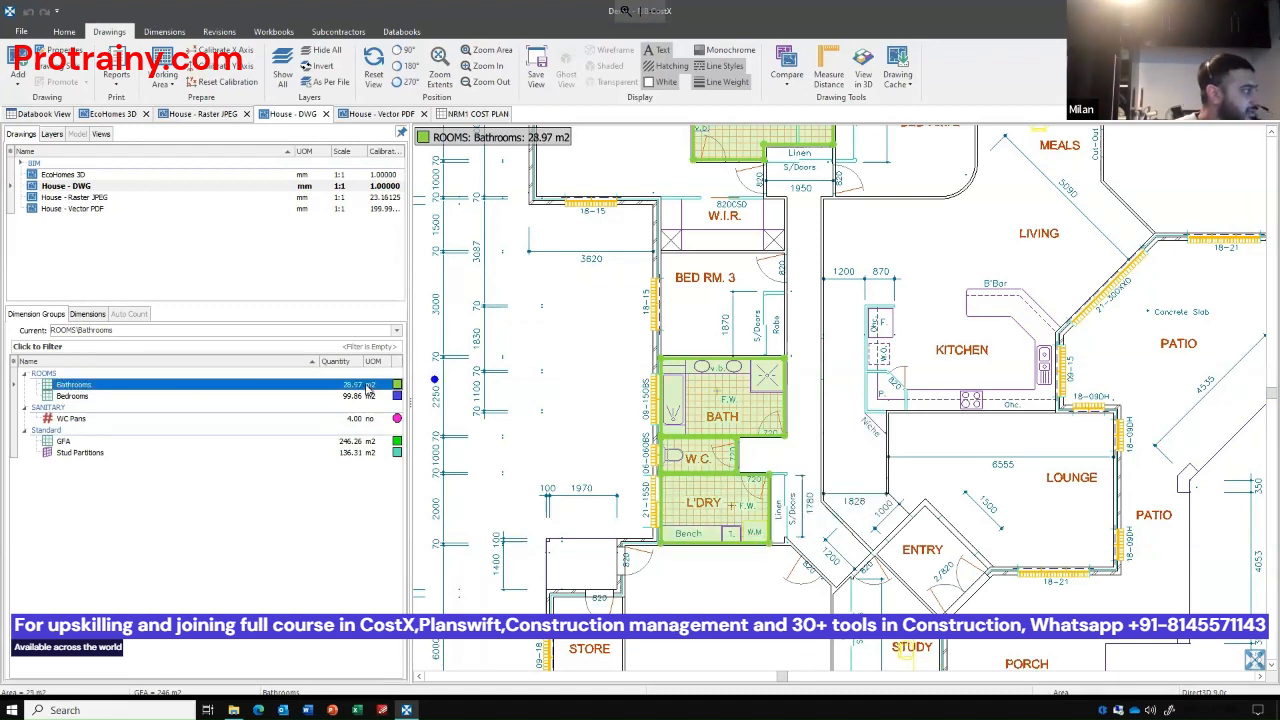
mouse_move(370, 395)
click(487, 114)
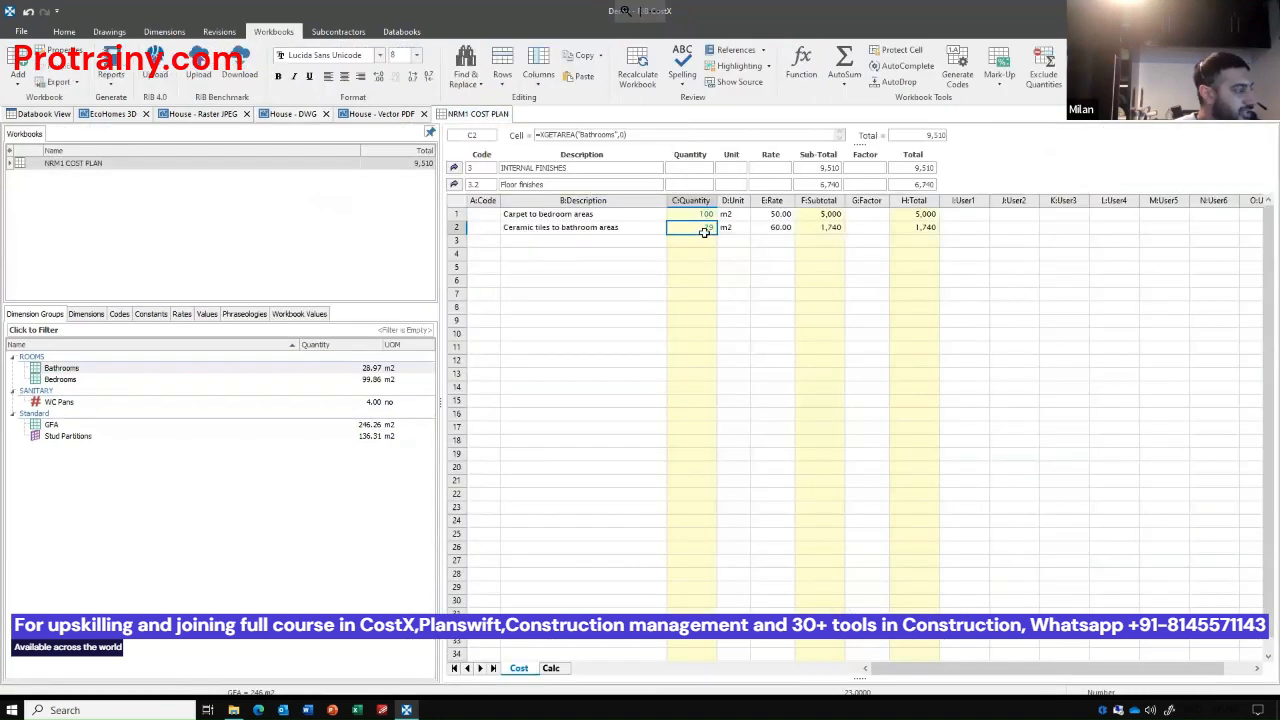
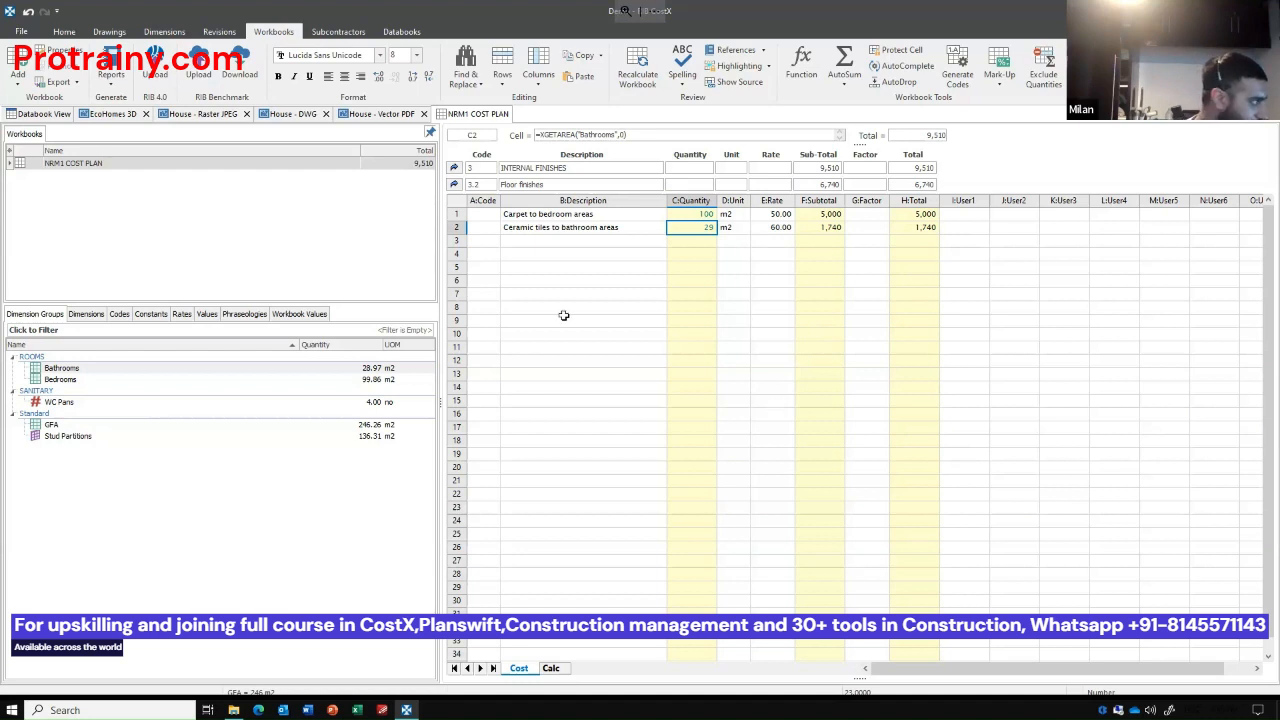
Open the Ceiling finishes sub-sheet from the Internal Finishes sheet and add an item described as "Plasterboard".
click(454, 184)
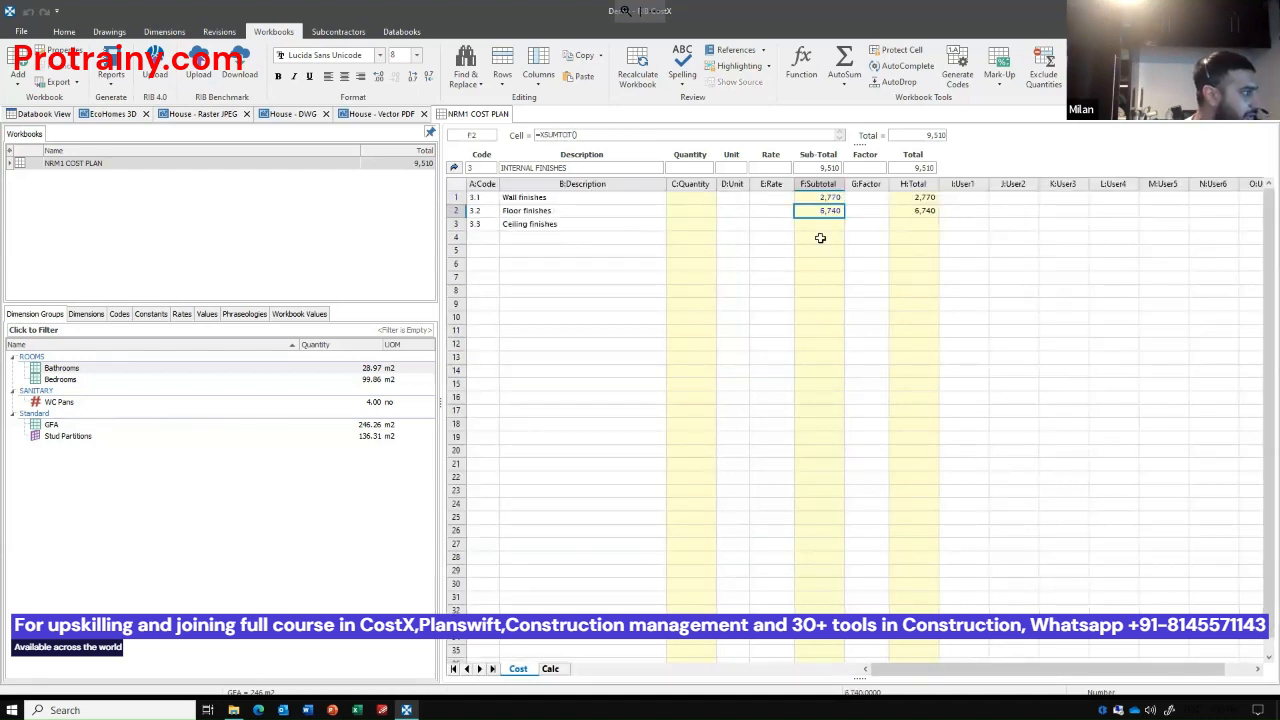
double_click(823, 225)
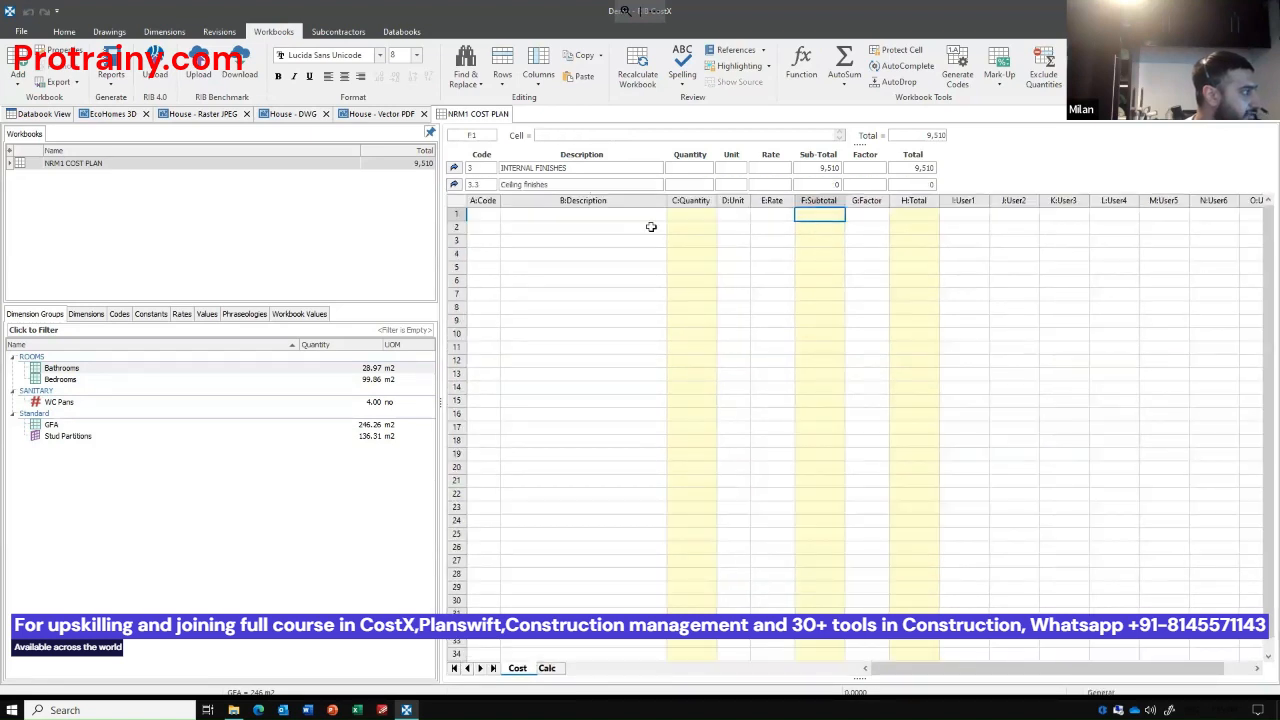
click(588, 216)
text(Plas)
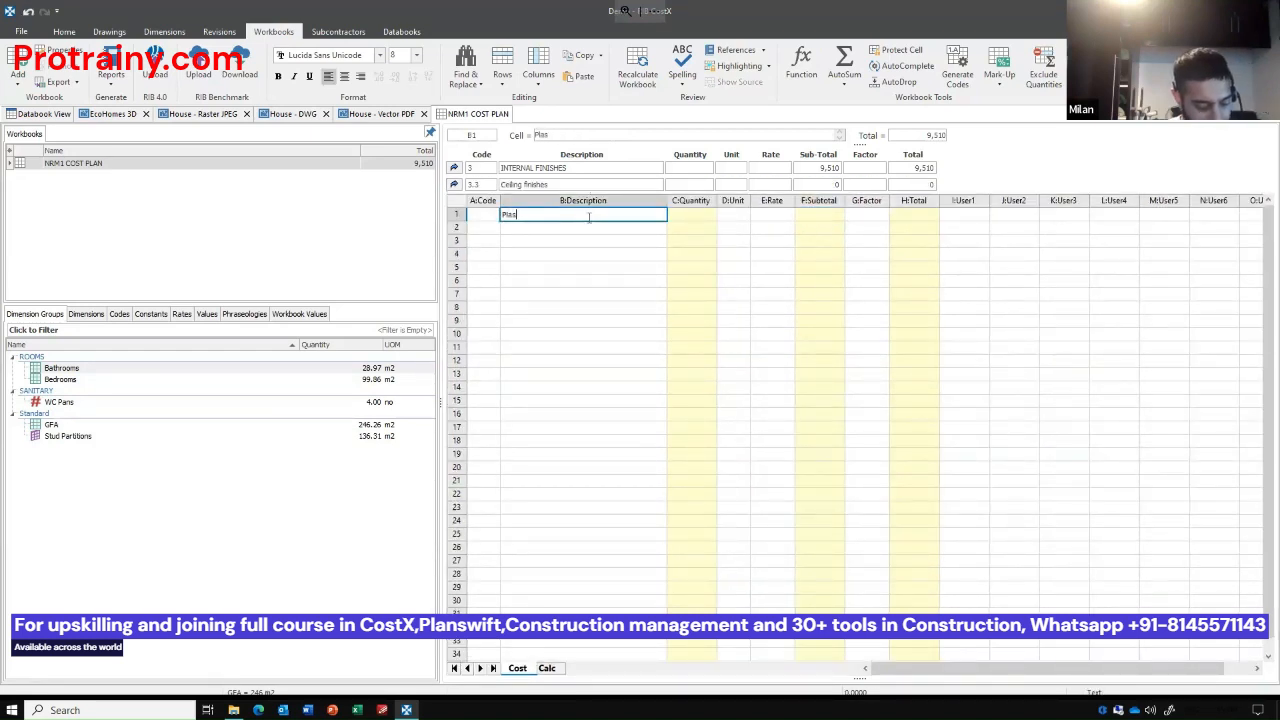
text(terboard)
key(Return)
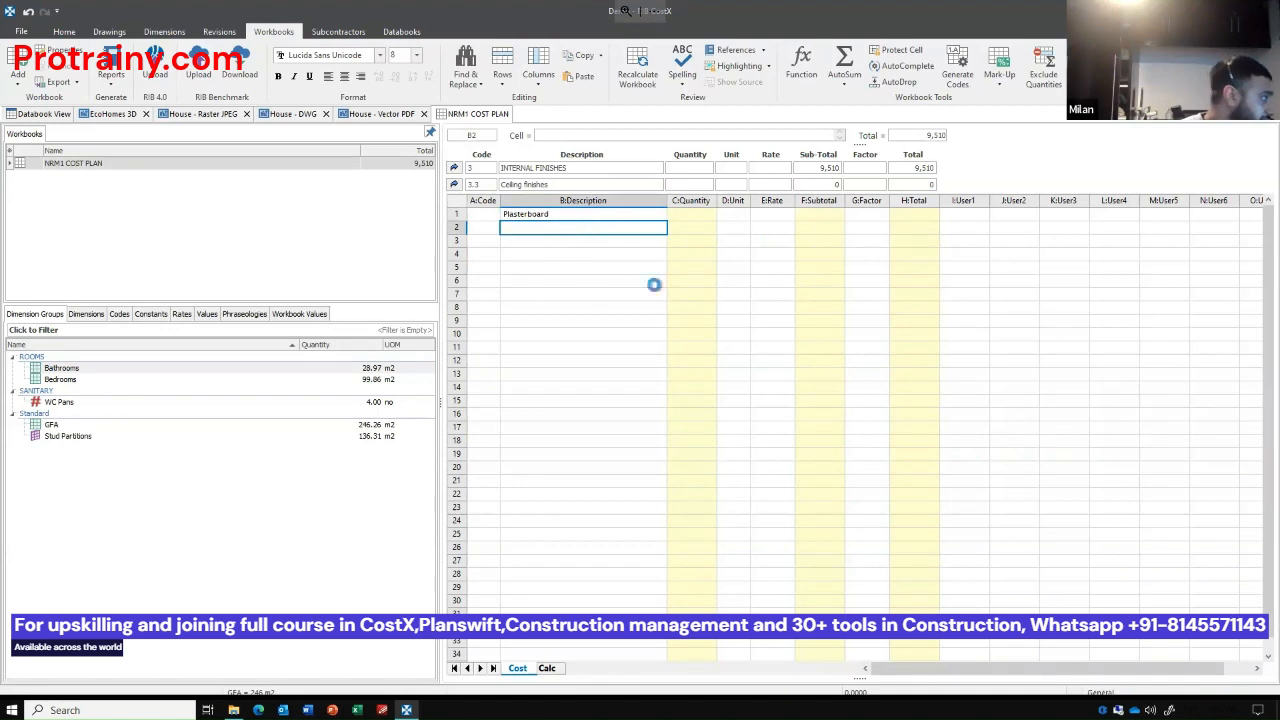
Build the Plasterboard quantity in its own quantity sheet from the Bathrooms and Bedrooms areas, and set the item's unit to m2.
click(701, 214)
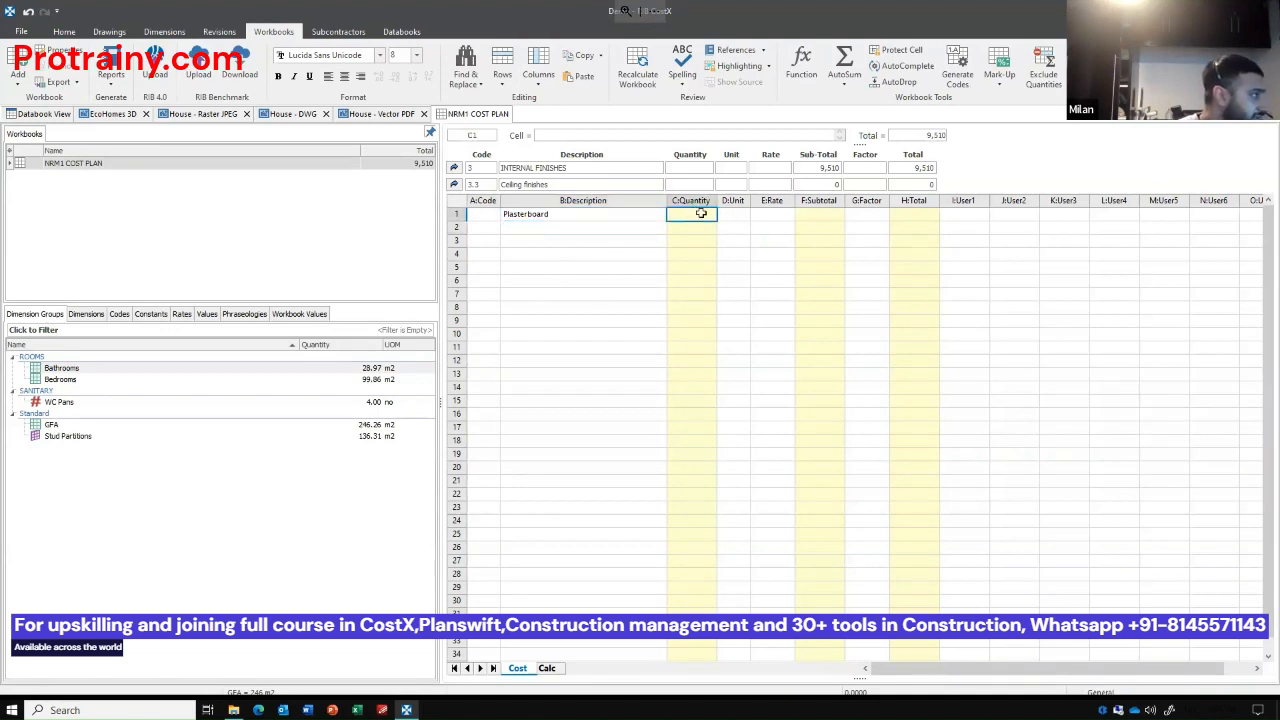
double_click(701, 214)
click(80, 372)
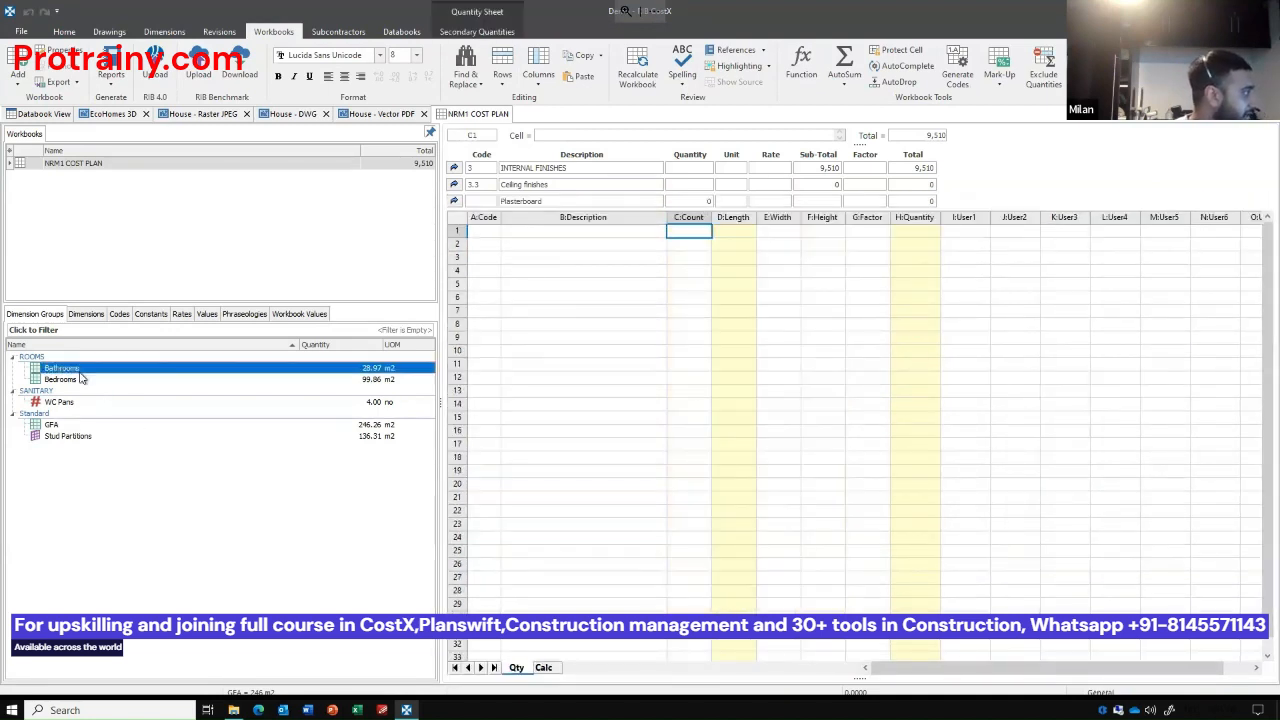
shift+click(80, 379)
drag(80, 379, 740, 235)
click(748, 280)
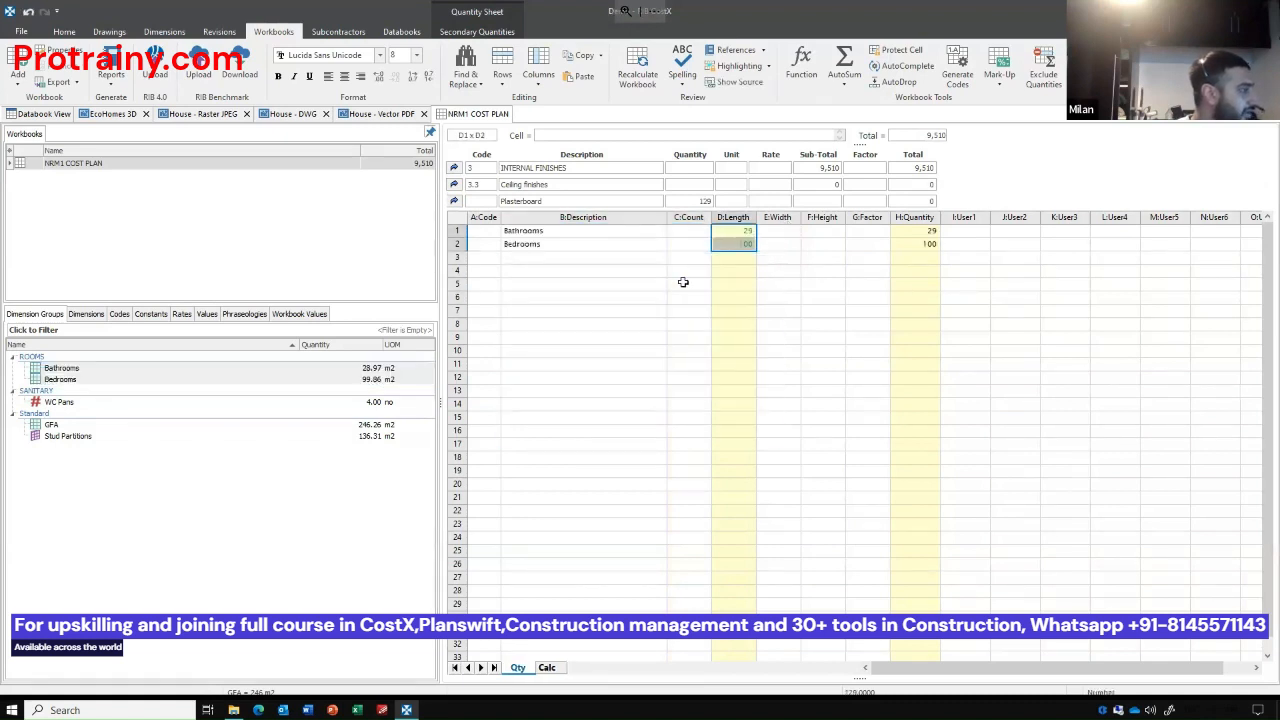
click(455, 201)
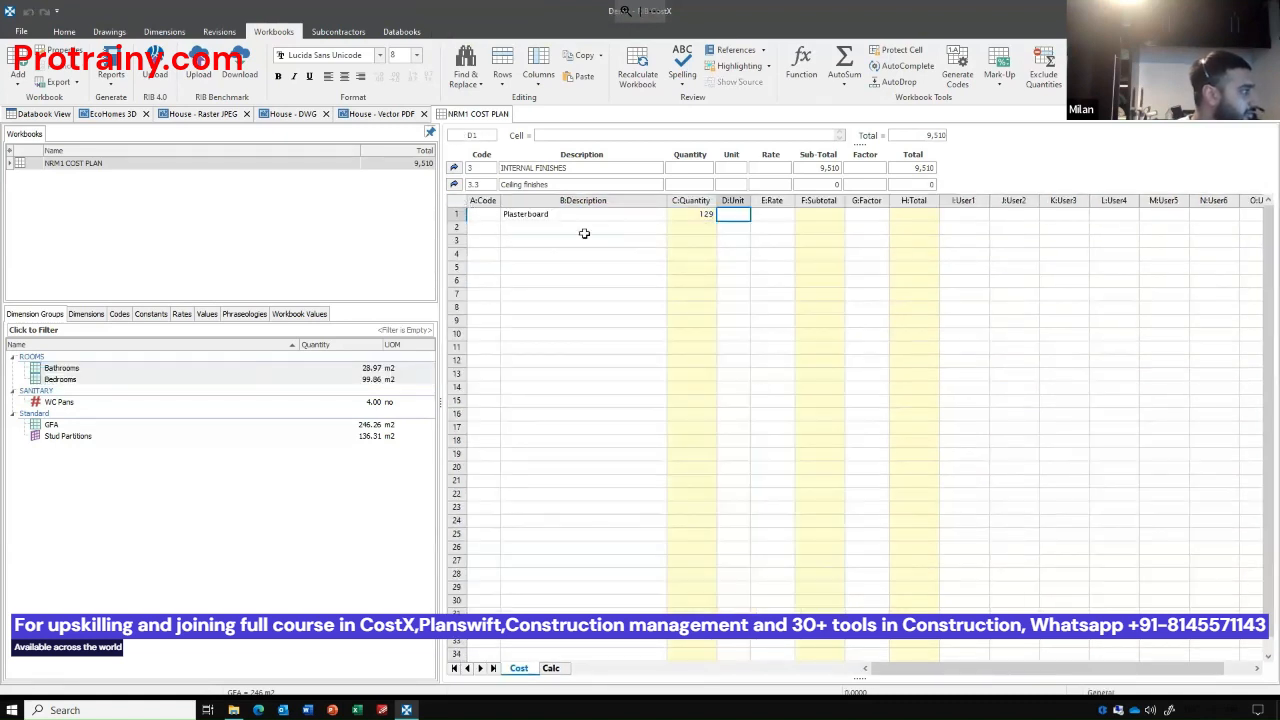
click(699, 213)
click(736, 212)
text(m2)
key(Tab)
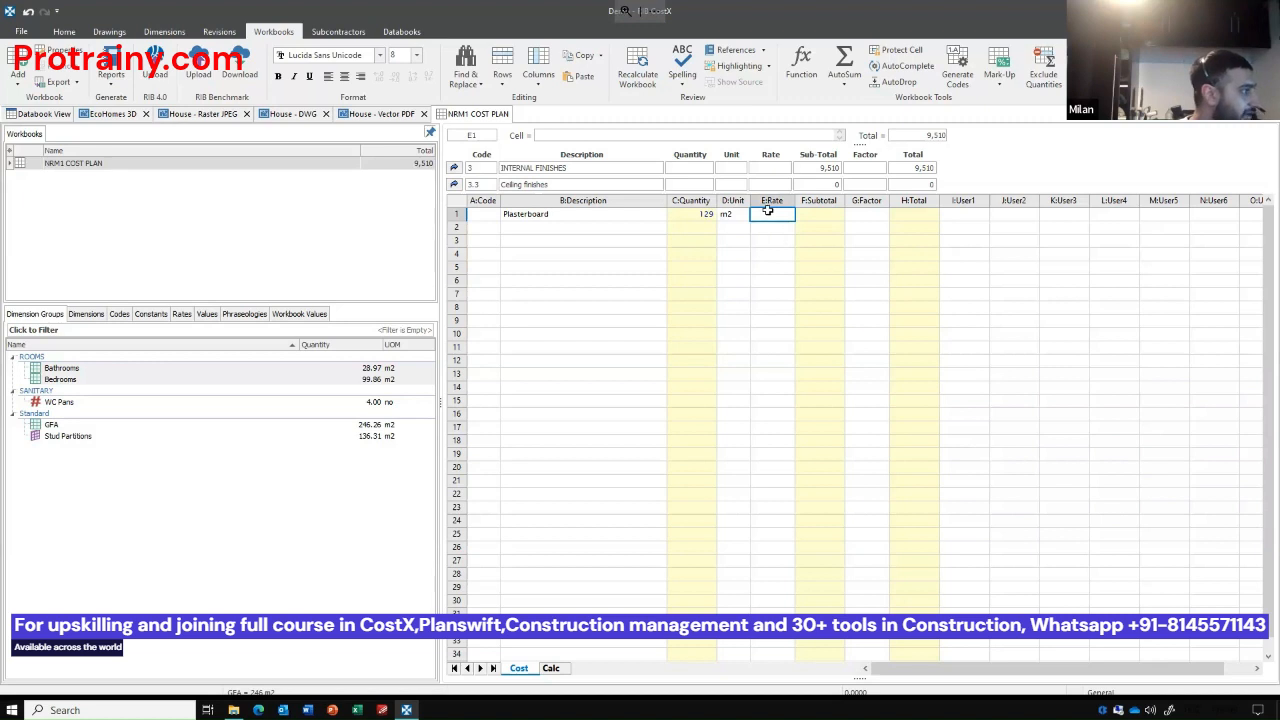
Open the rate build-up sheet for Plasterboard and add a "LAbour" line of 0.5 hr at a rate of 30.
double_click(771, 216)
click(582, 233)
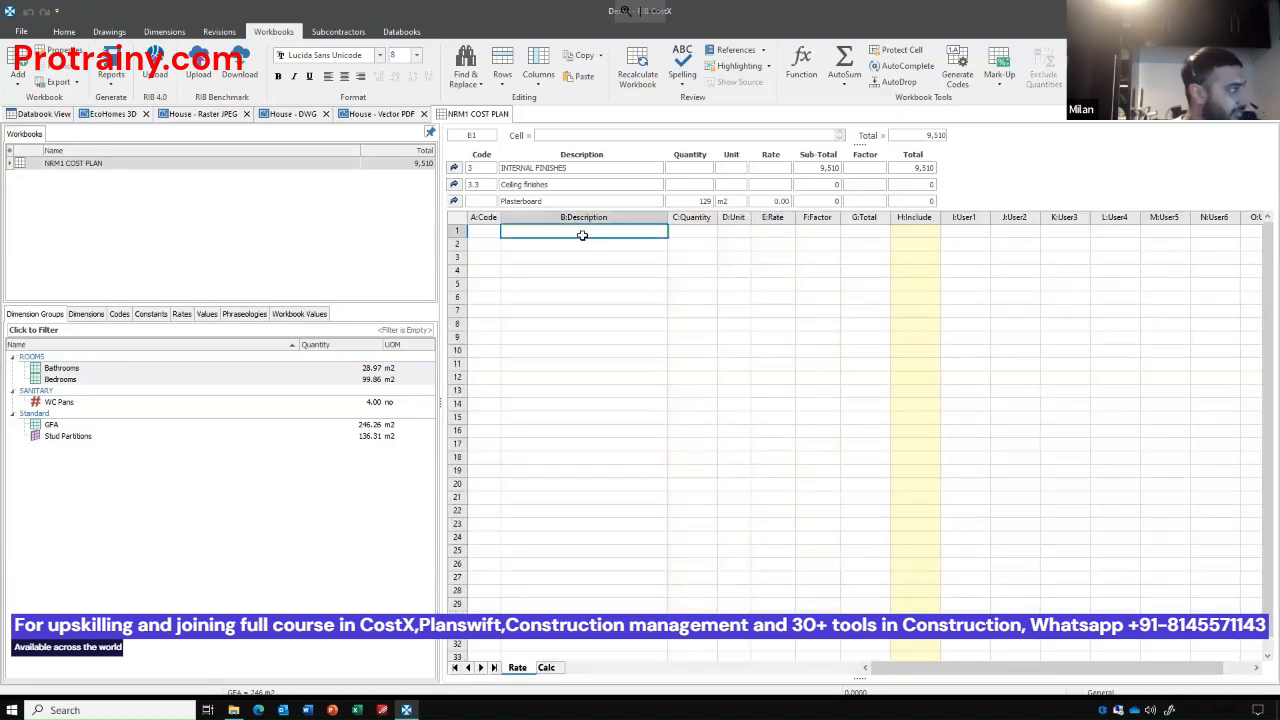
text(LAbour)
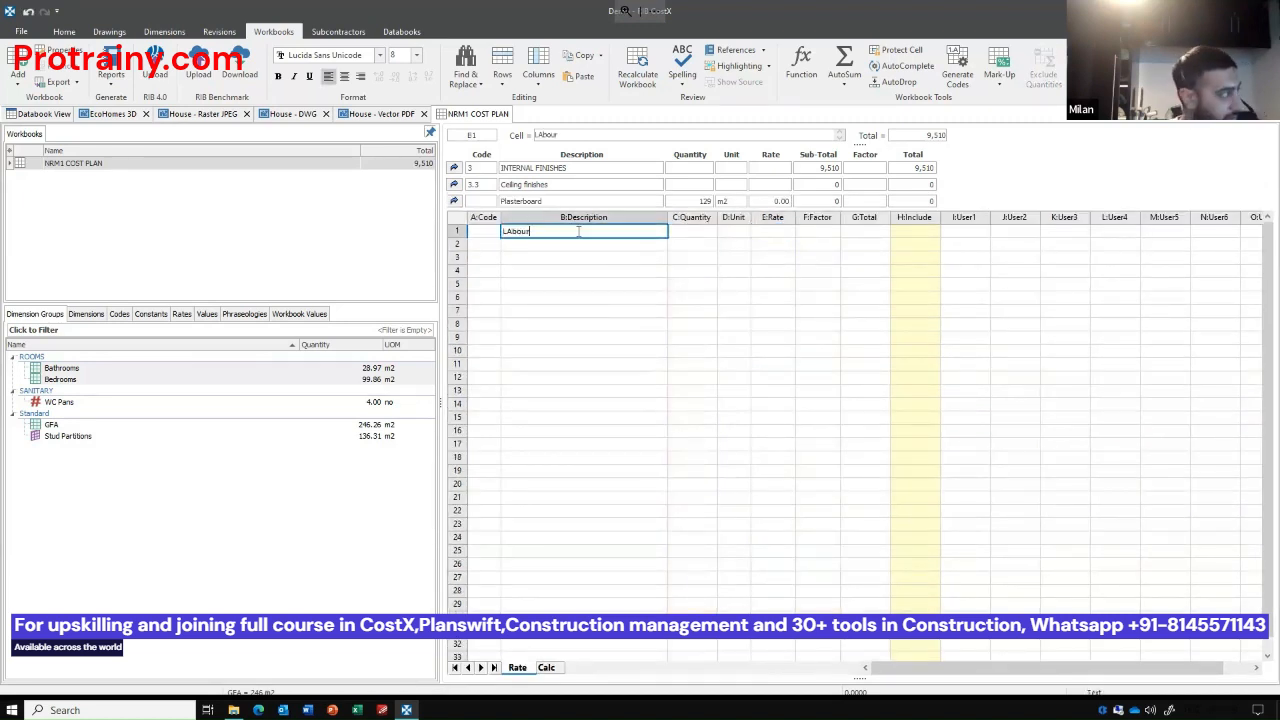
key(Tab)
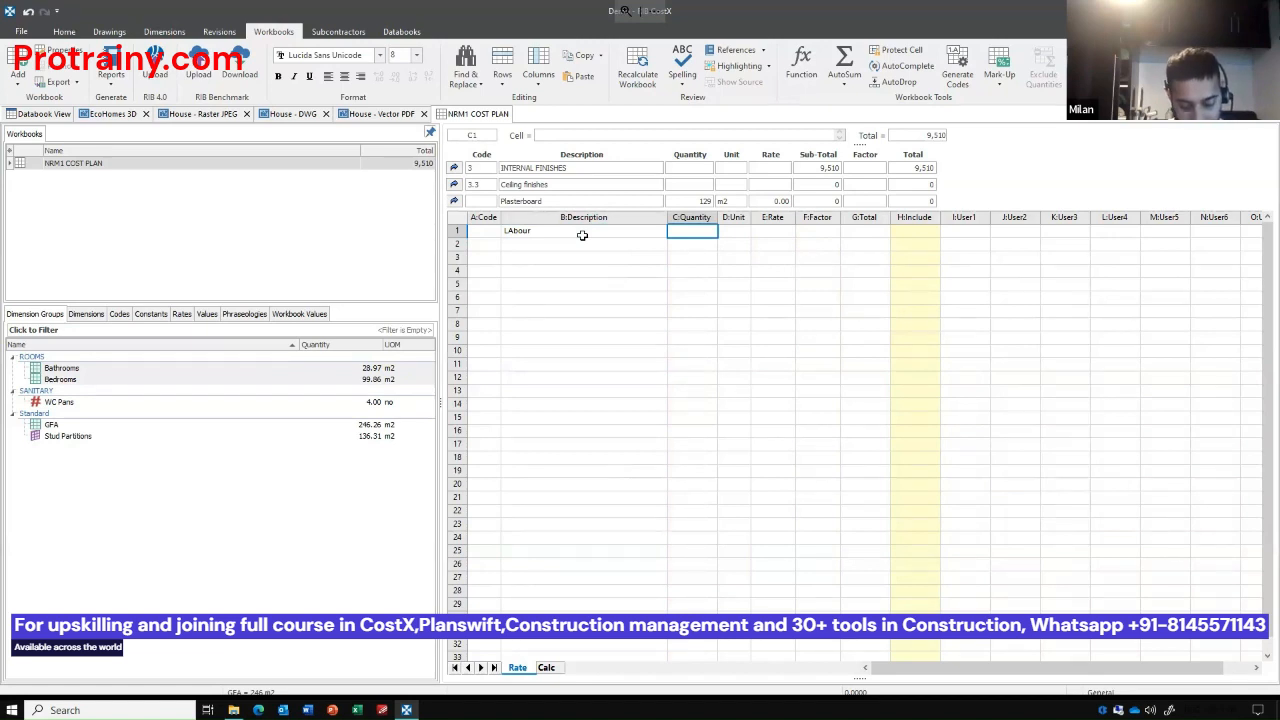
text(0.5)
key(Tab)
text(hr)
key(Tab)
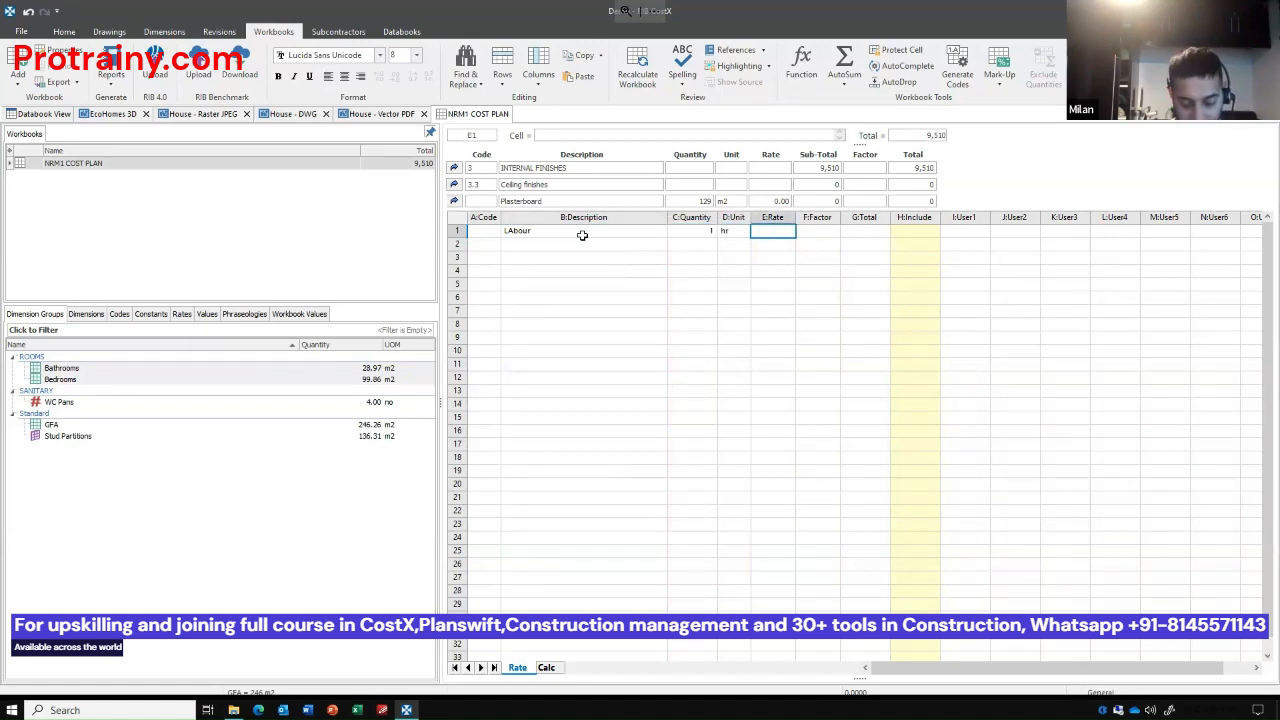
text(30)
key(Return)
Below the labour line, add a "Supply" line of 1 m2 at a rate of 10.
key(Left)
key(Left)
key(Left)
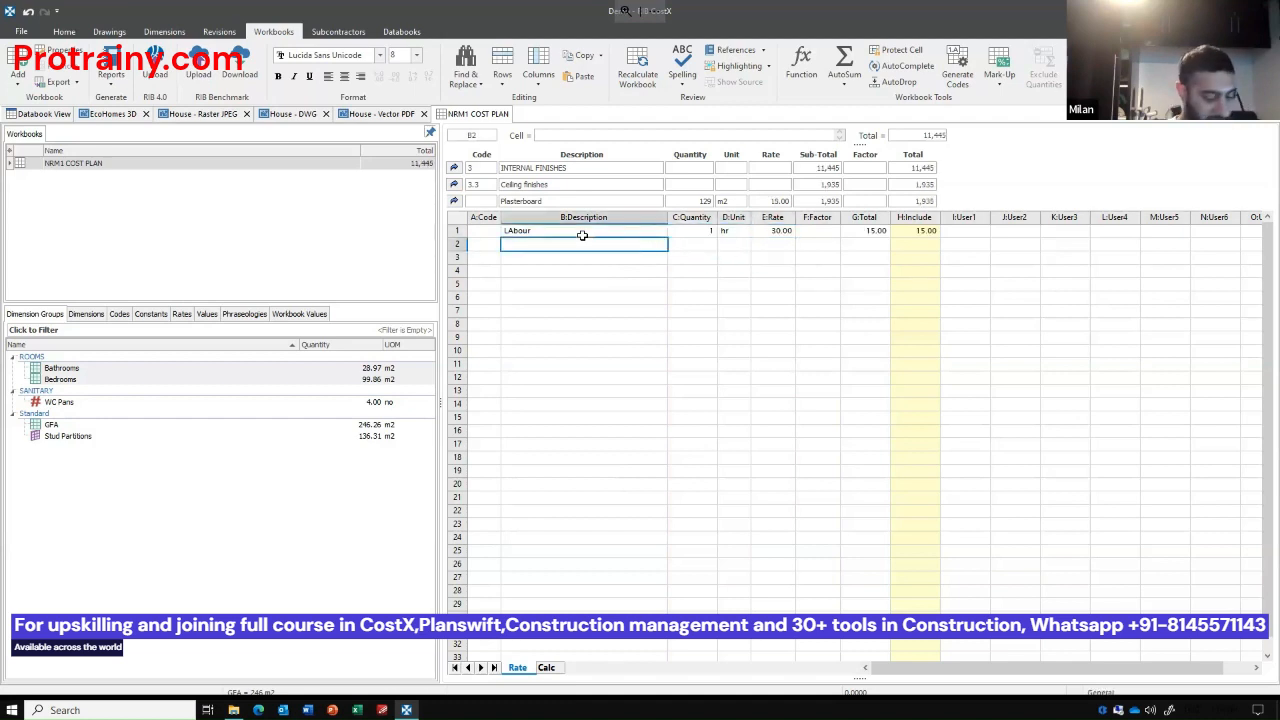
text(Supply)
key(Tab)
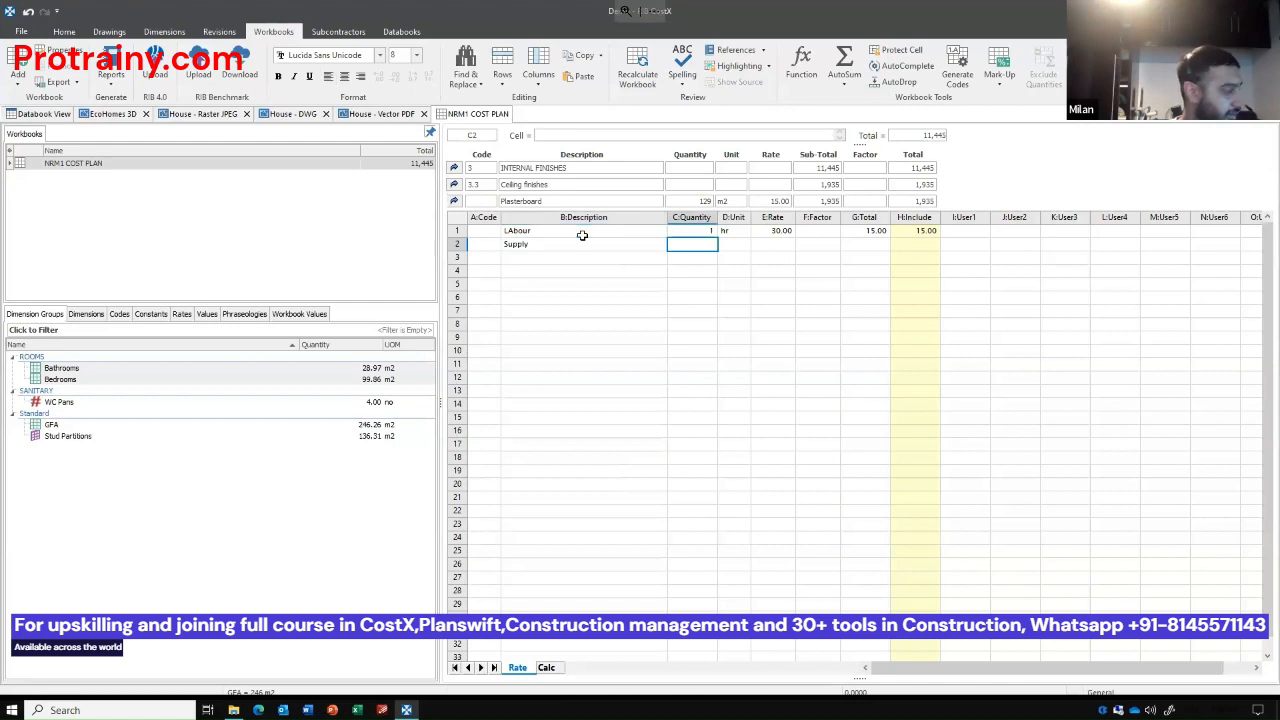
text(1)
key(Tab)
text(m2)
key(Tab)
text(10)
key(Return)
Display the labour and supply quantities with two decimal places and return to the Ceiling finishes sheet.
click(702, 233)
drag(702, 241, 703, 246)
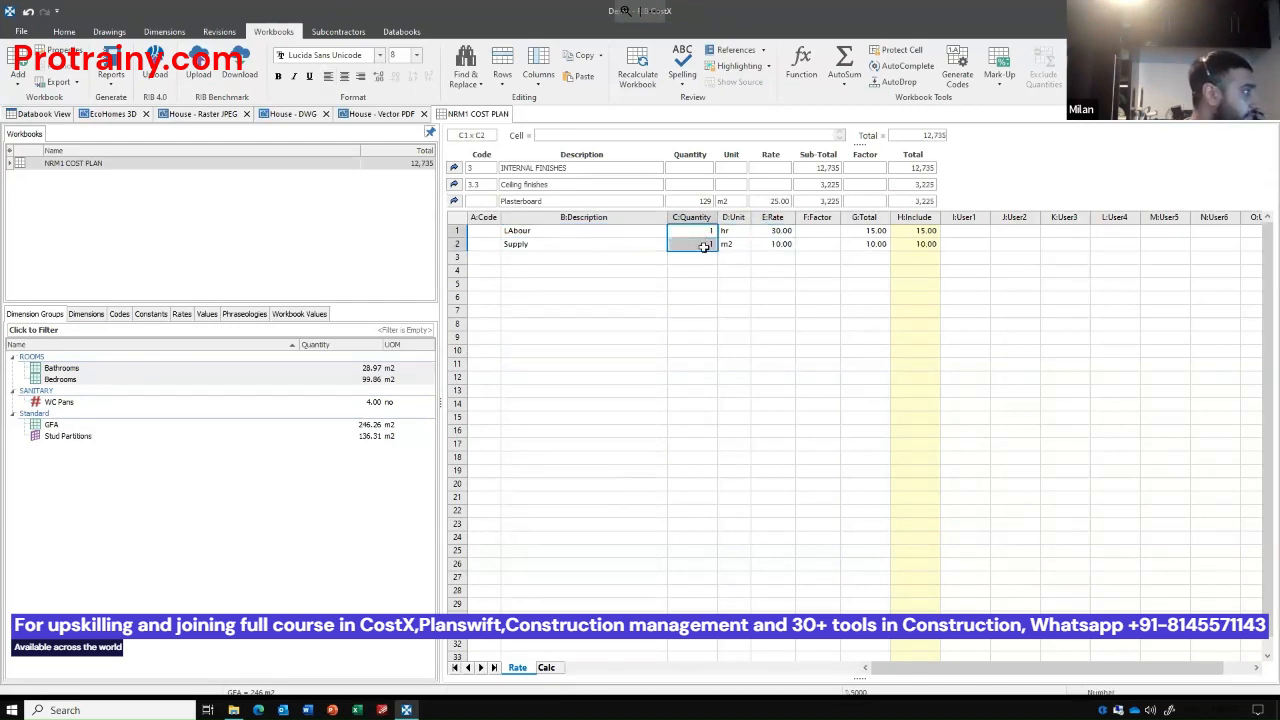
click(380, 77)
click(380, 77)
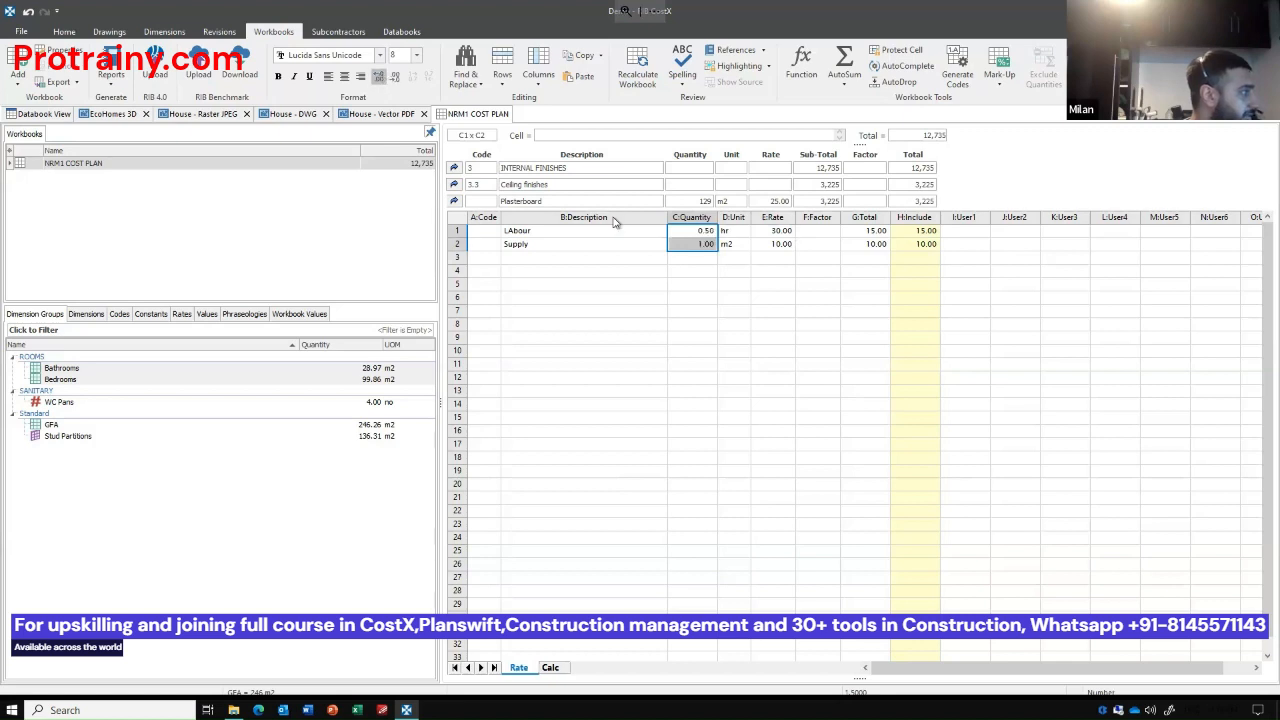
click(773, 337)
click(455, 201)
Check the formulas behind the Plasterboard quantity and rate, and review its subtotal and total.
click(692, 215)
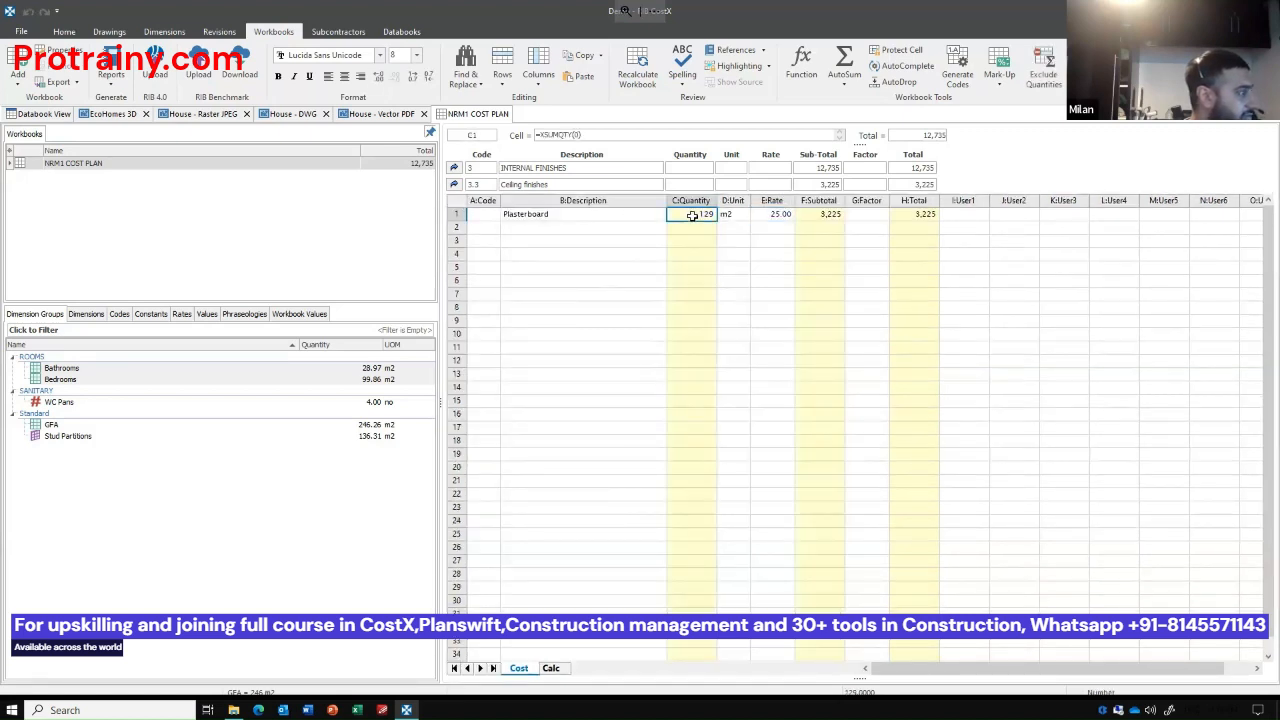
click(787, 217)
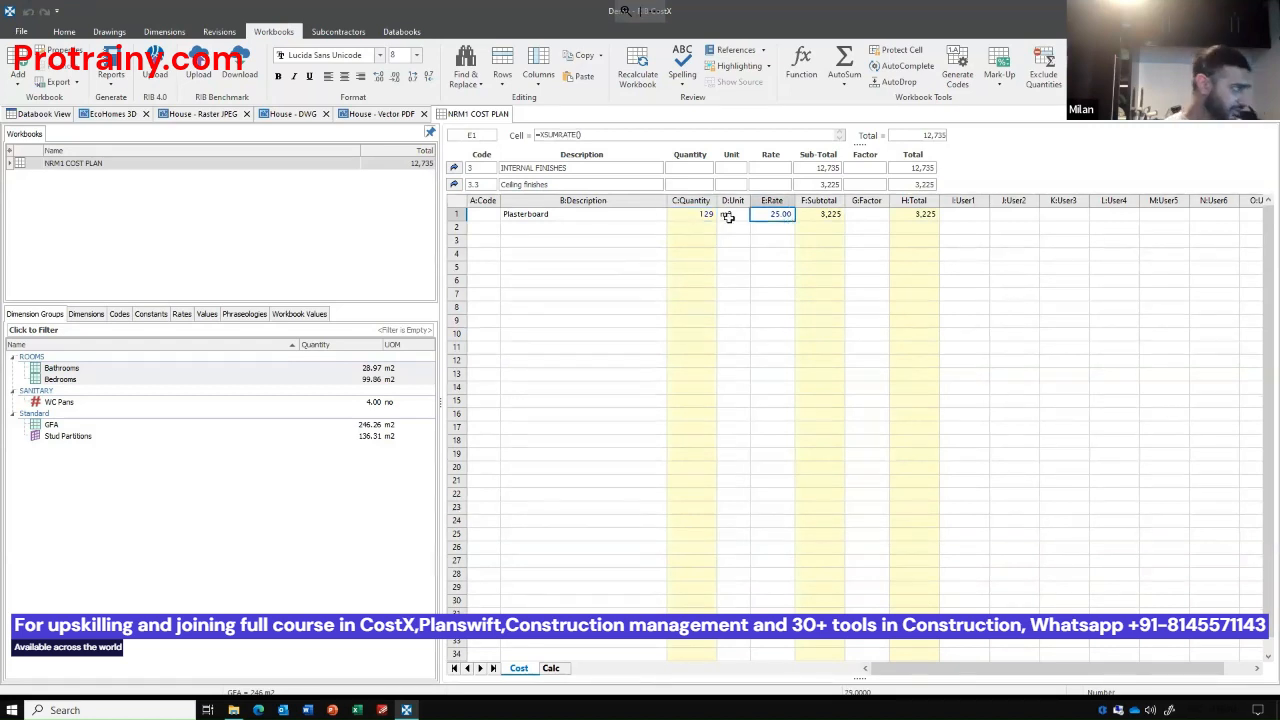
click(711, 219)
click(786, 216)
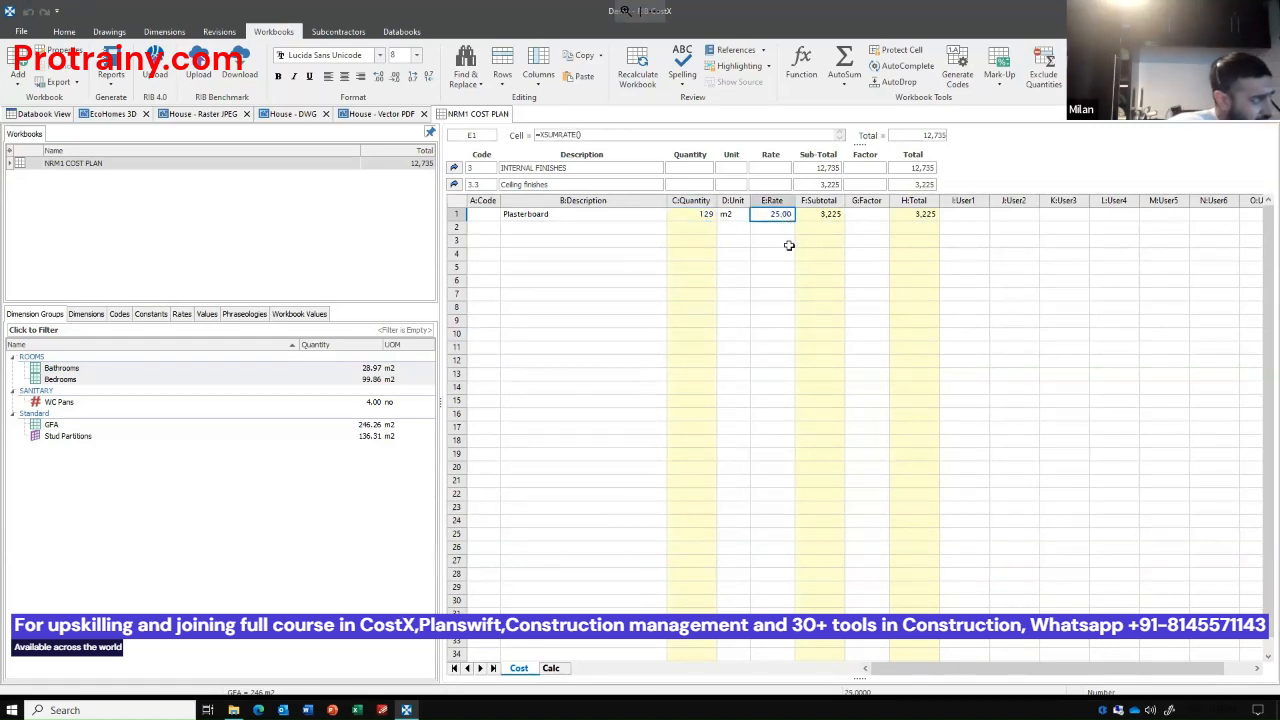
click(829, 216)
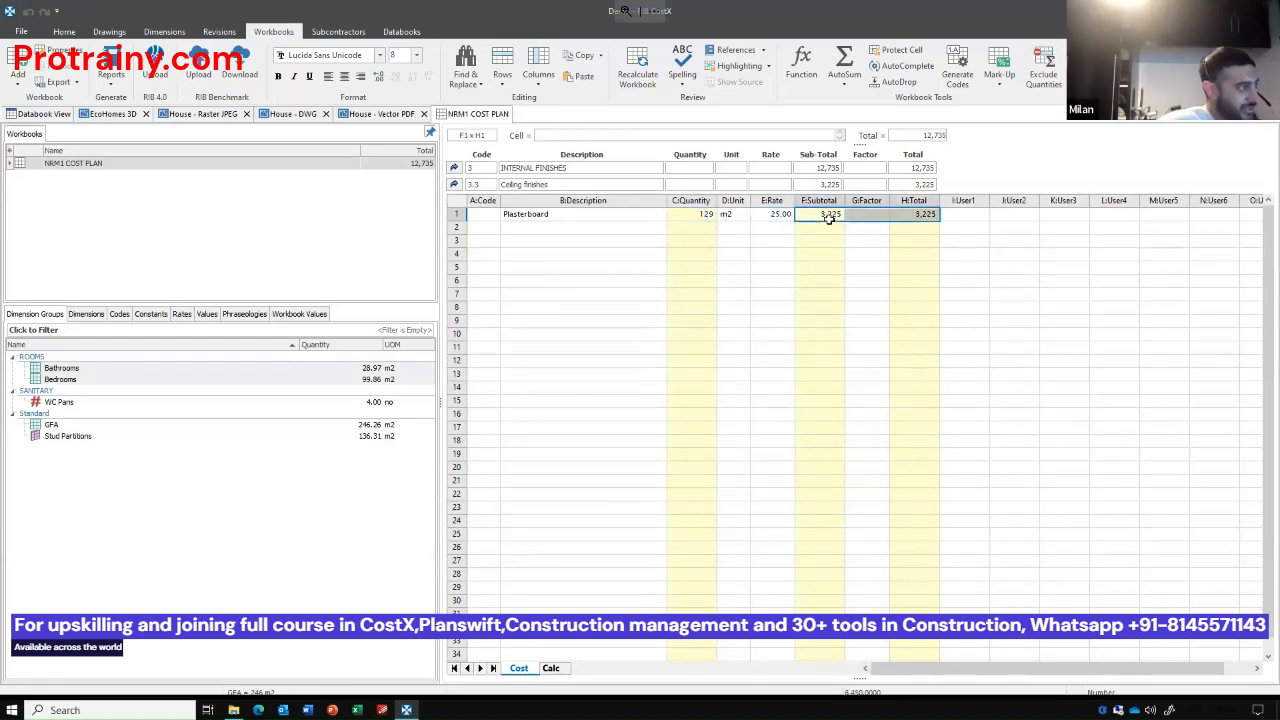
click(905, 309)
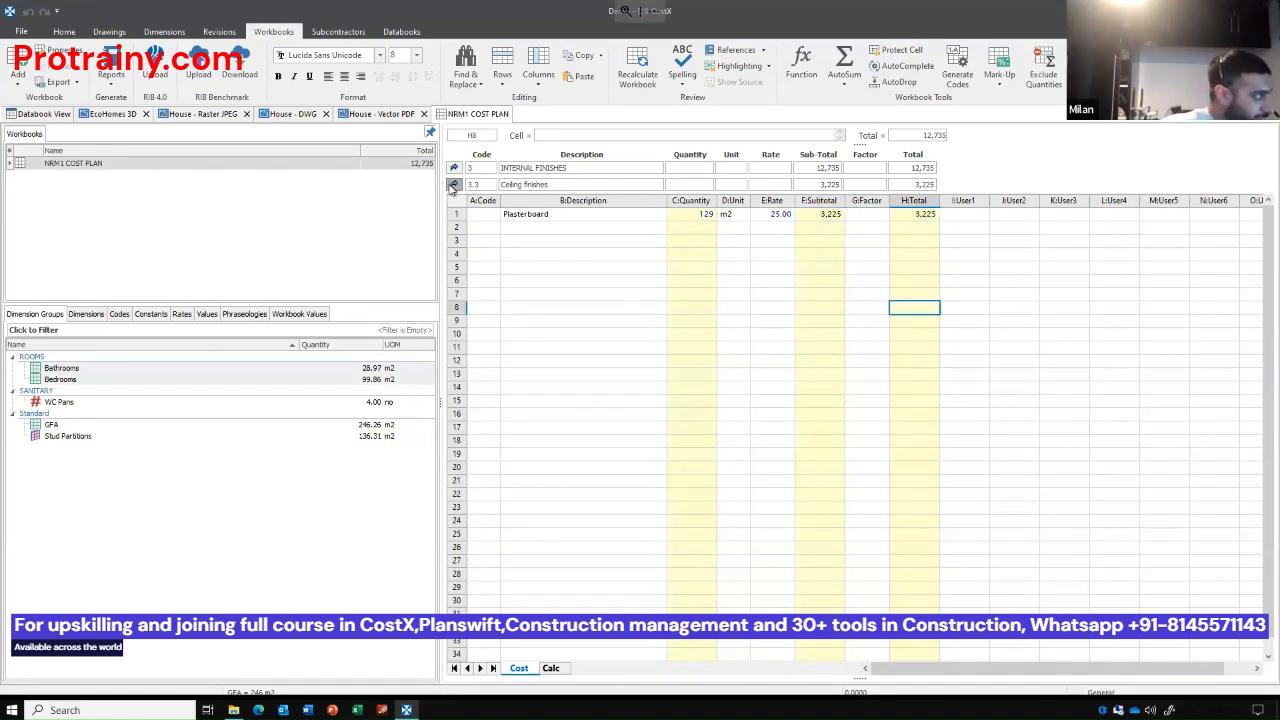
Go back up through Internal Finishes to the top-level cost plan sheet, reviewing the totals on each level.
click(455, 186)
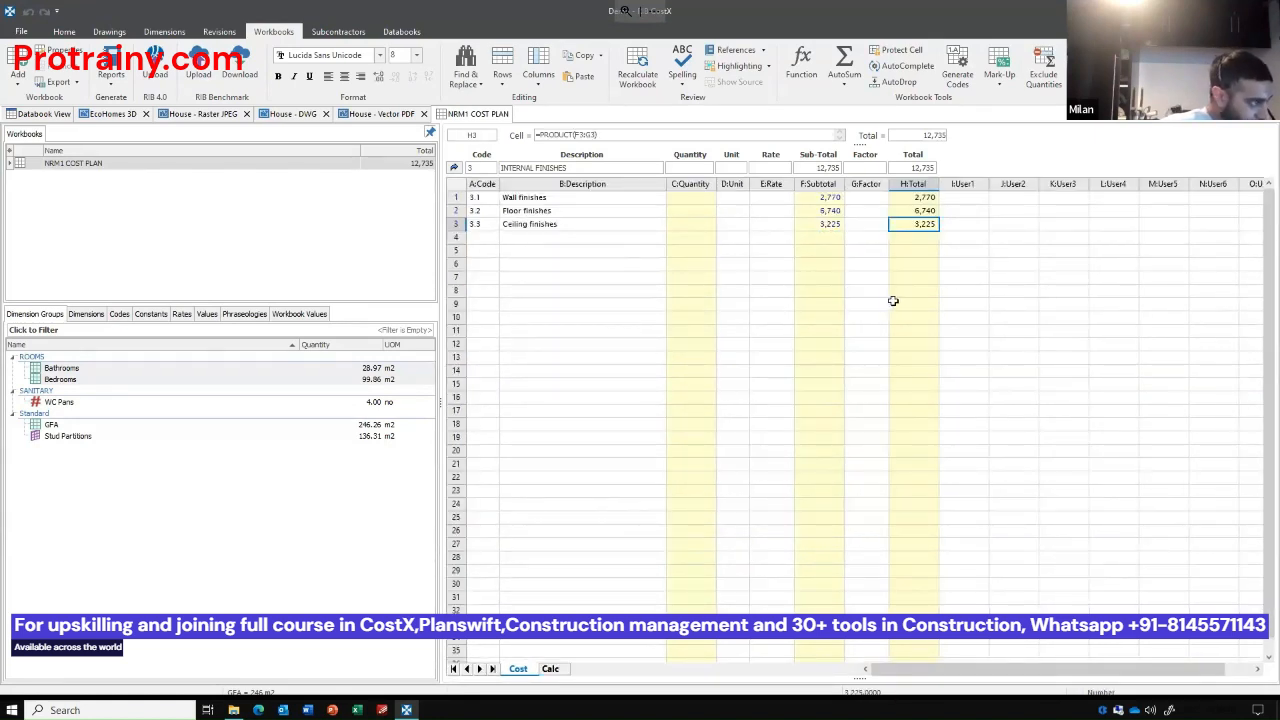
drag(913, 303, 903, 164)
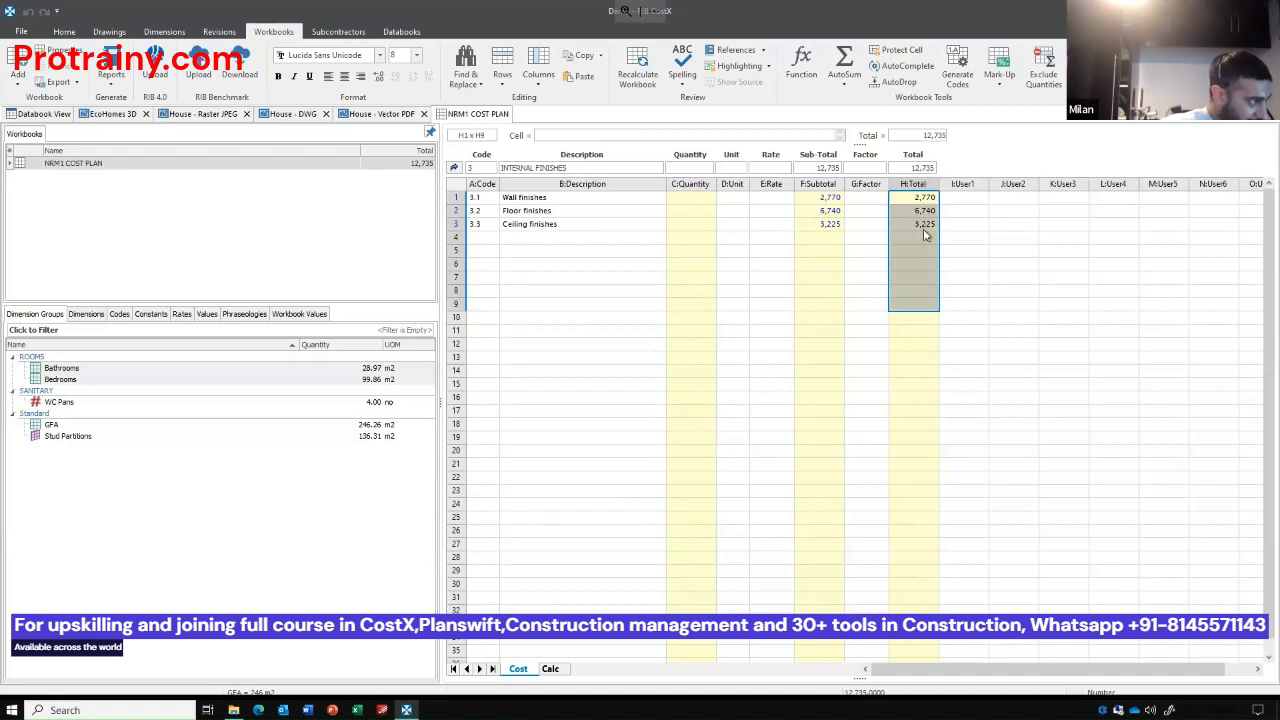
click(455, 168)
drag(477, 207, 903, 209)
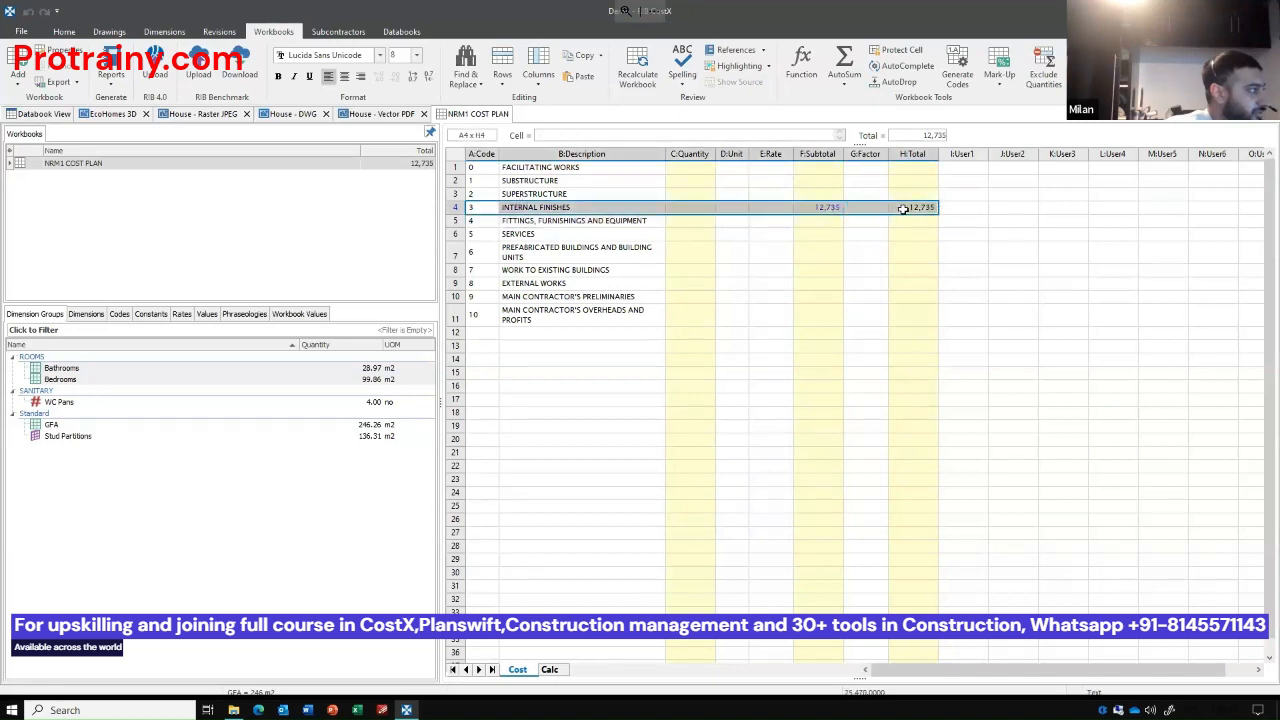
click(820, 317)
Open the Superstructure sub-sheet and insert all its elements, from Frame to Internal doors, from the NRM1 Phraseology 3rd Edition.
click(818, 198)
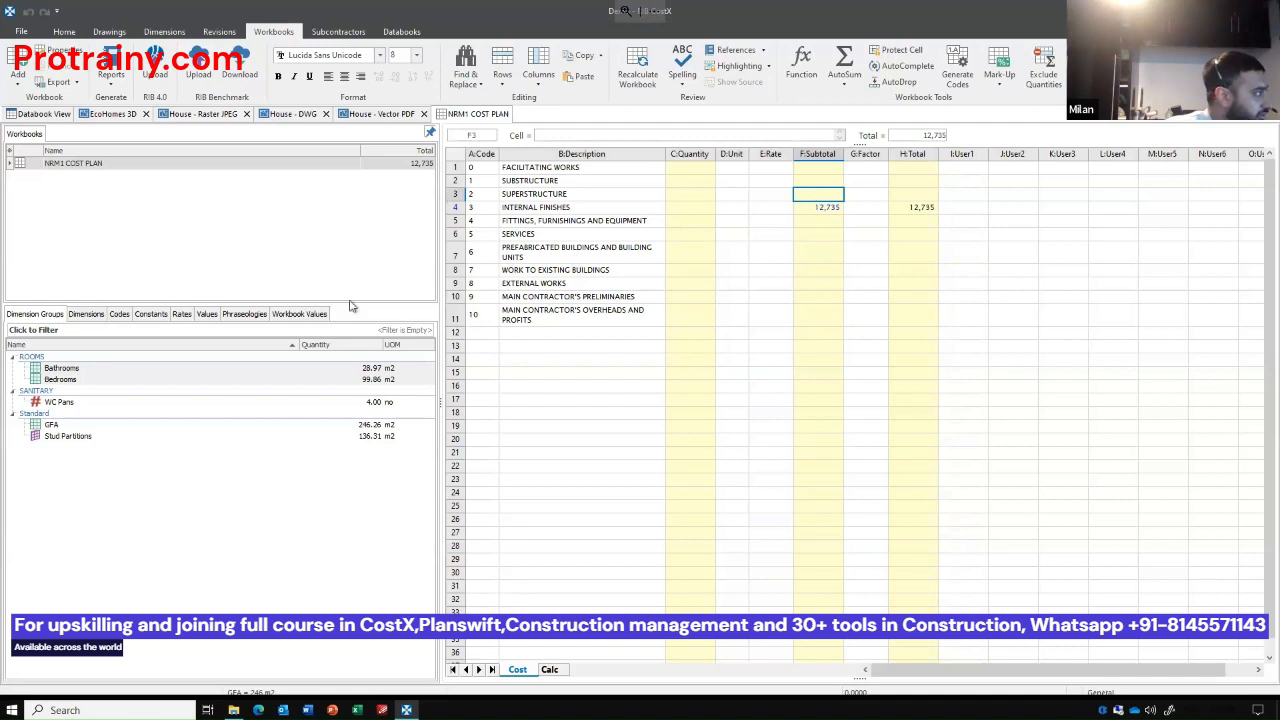
click(244, 314)
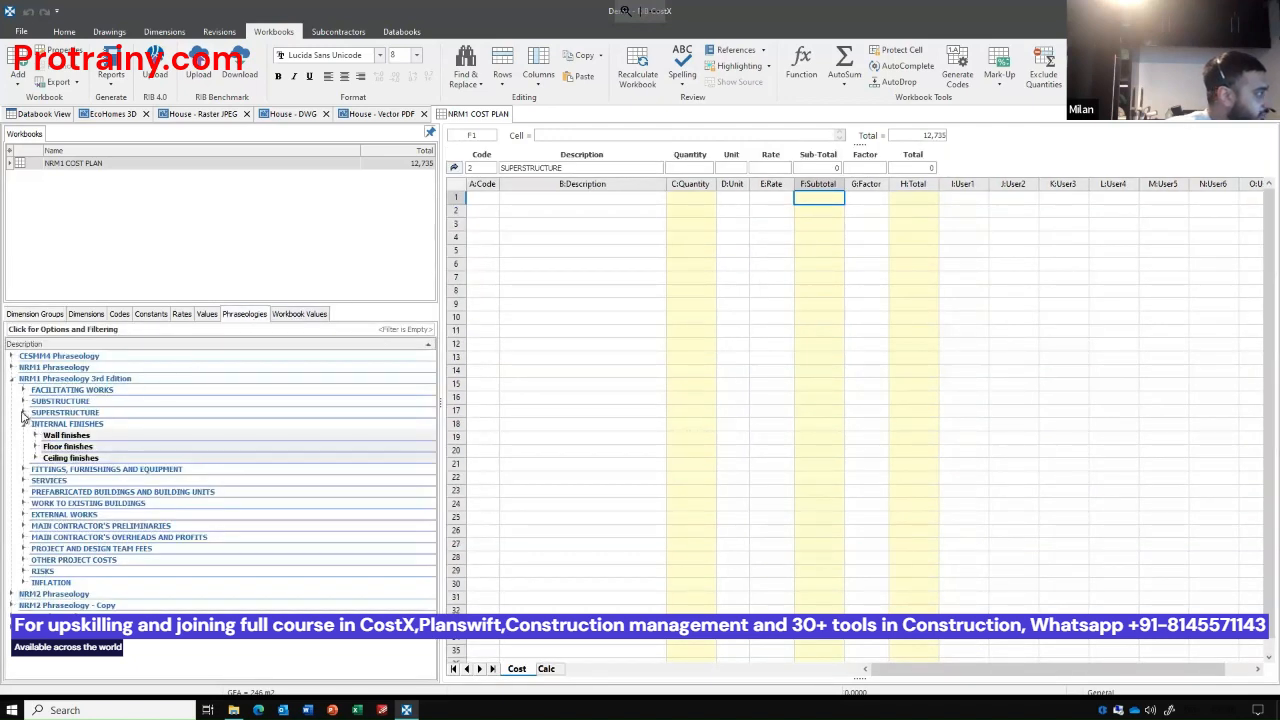
click(24, 414)
click(60, 435)
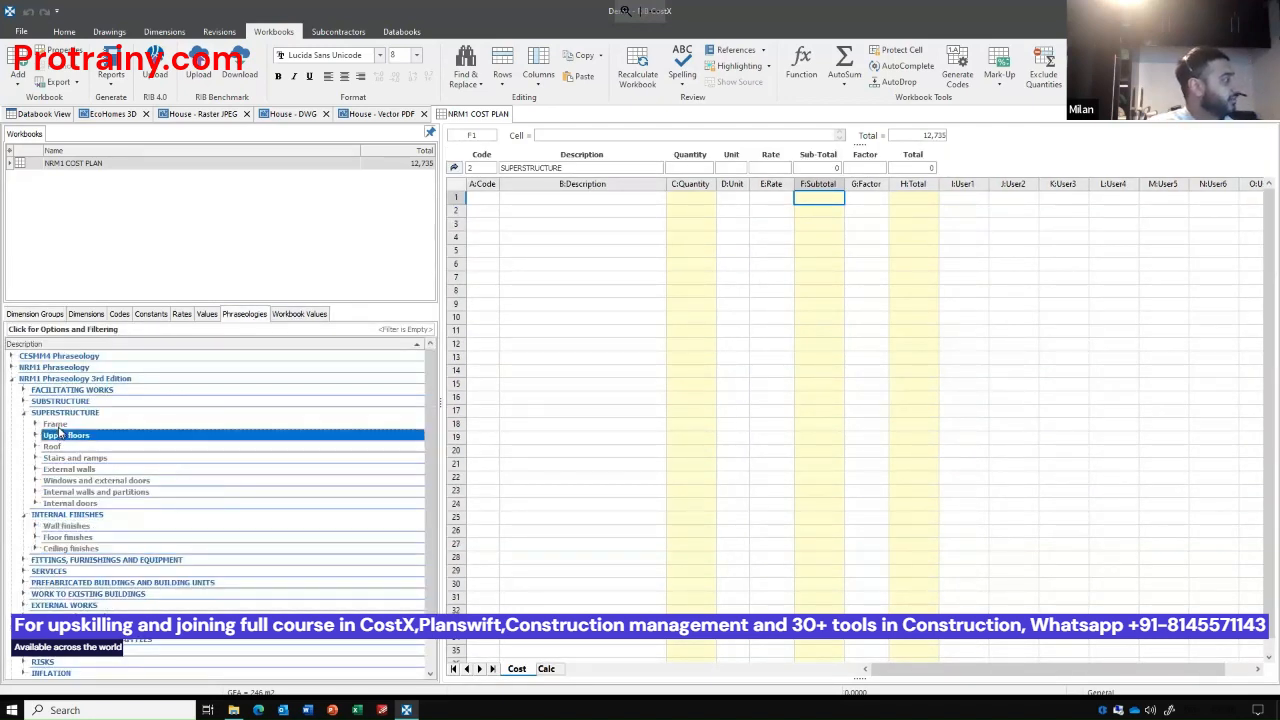
click(58, 425)
shift+click(88, 505)
drag(100, 480, 557, 203)
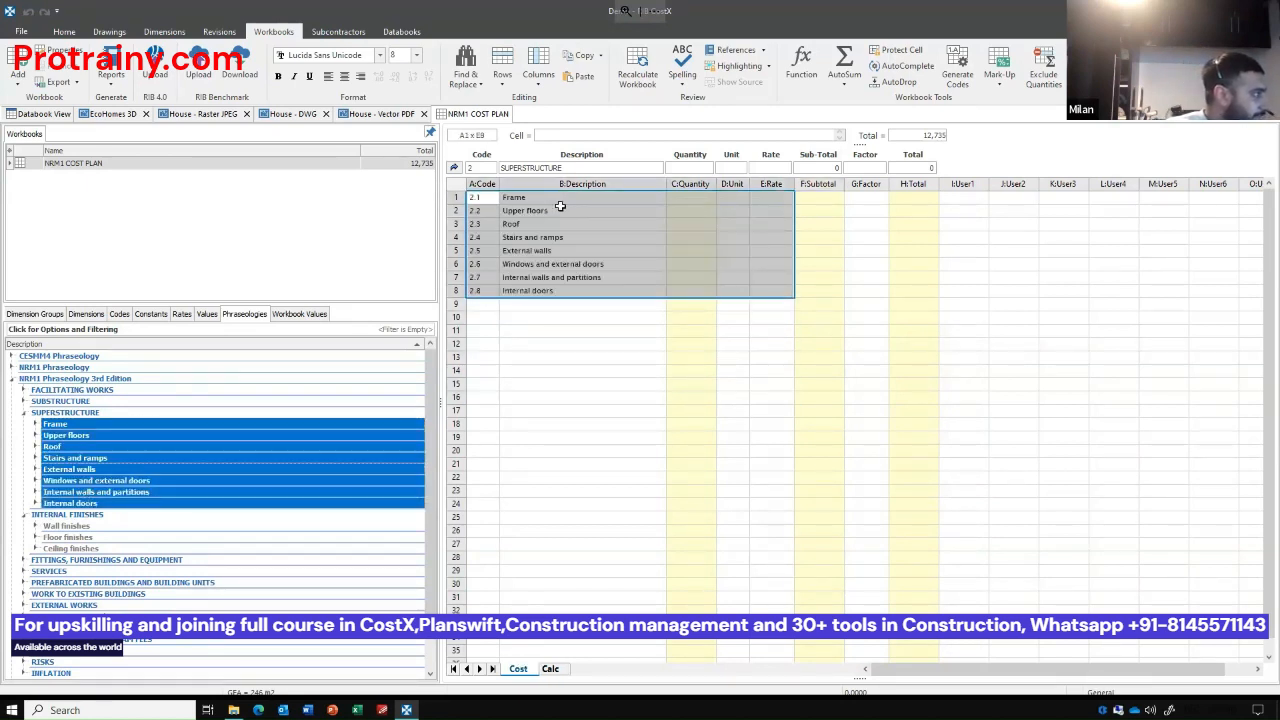
Open the Internal walls and partitions sub-sheet and add the measured Stud Partitions quantity as its first item.
click(586, 277)
drag(489, 278, 812, 280)
double_click(812, 280)
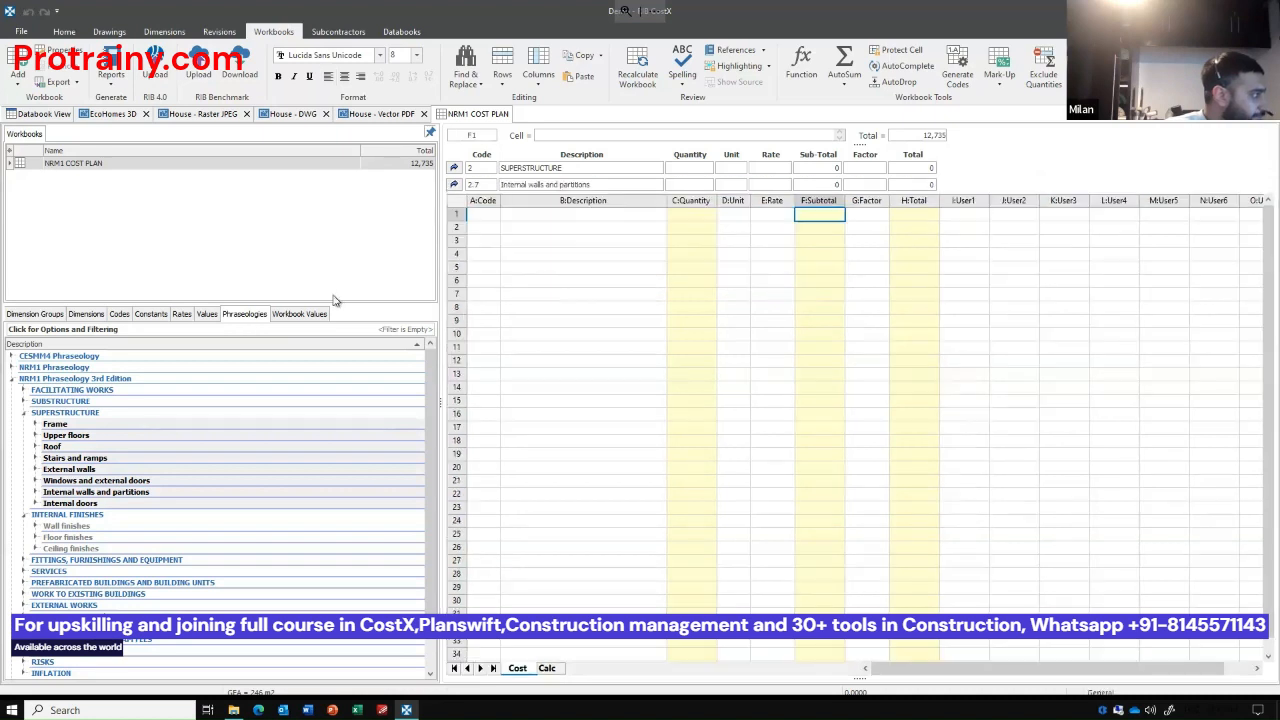
click(62, 316)
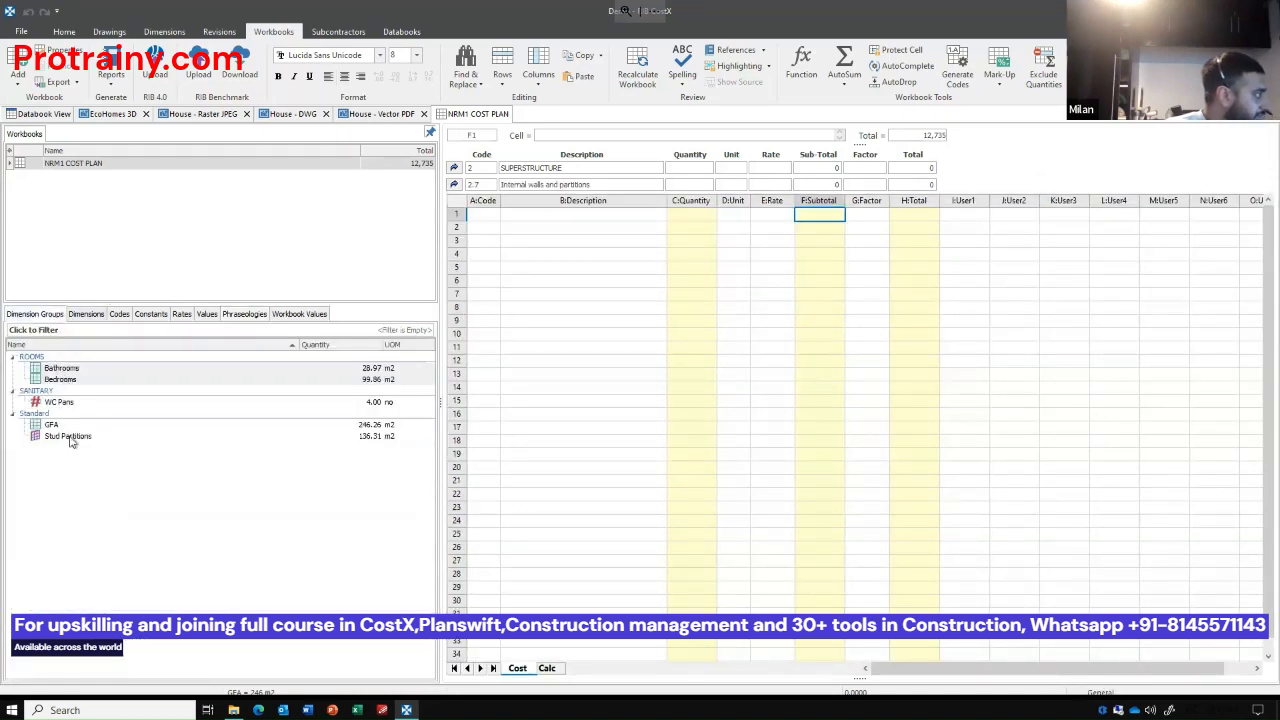
drag(70, 436, 693, 215)
click(791, 170)
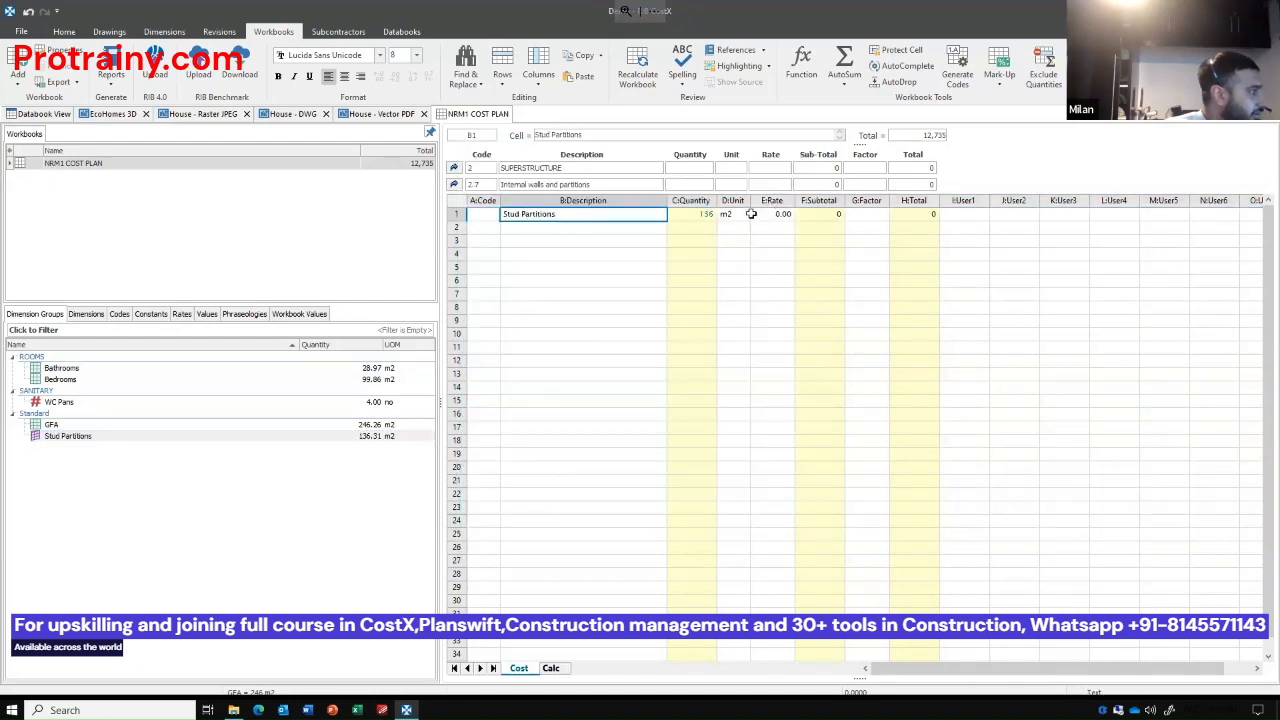
Set the Stud Partitions rate to 70 and return to the top-level cost plan sheet.
click(782, 217)
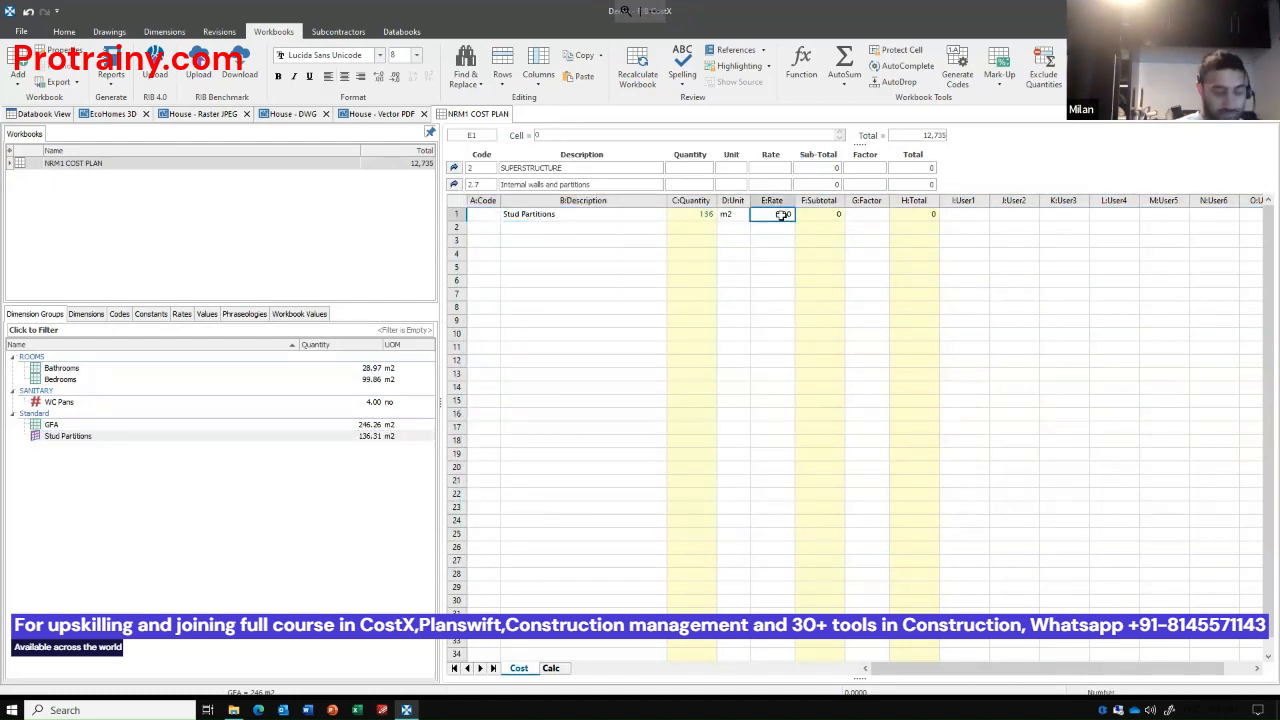
text(70)
key(Return)
click(680, 268)
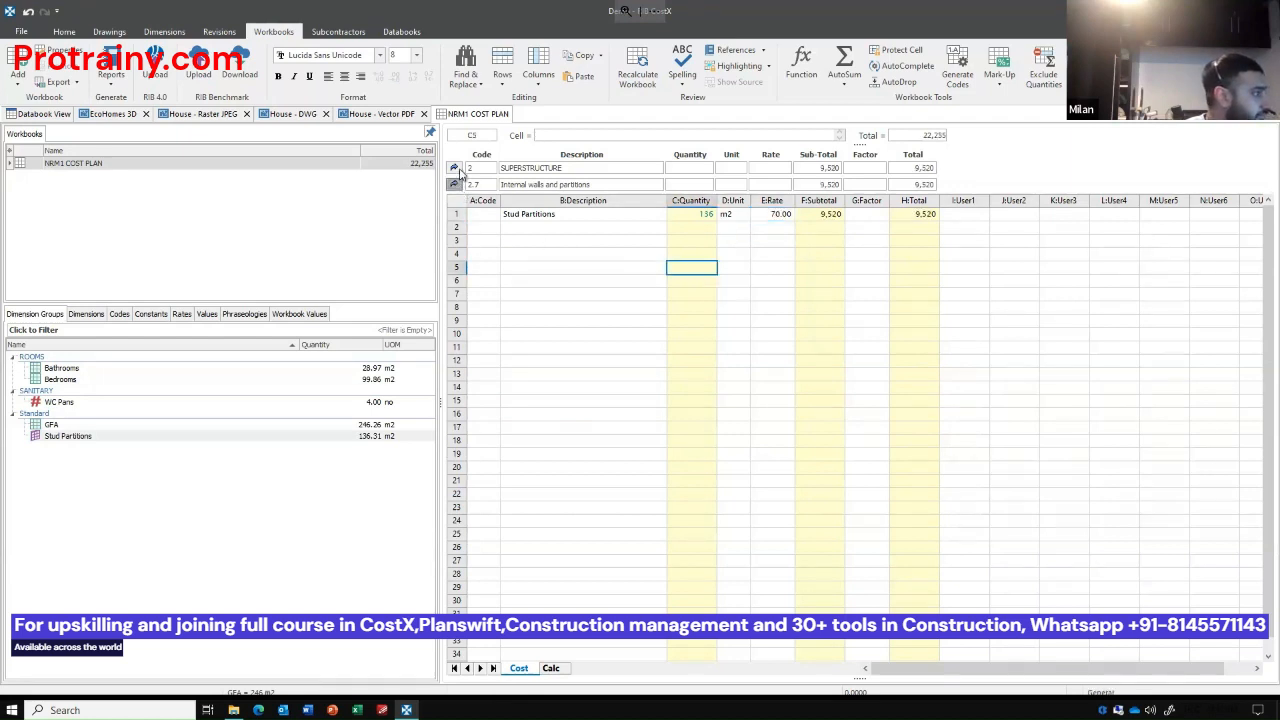
click(456, 170)
click(456, 169)
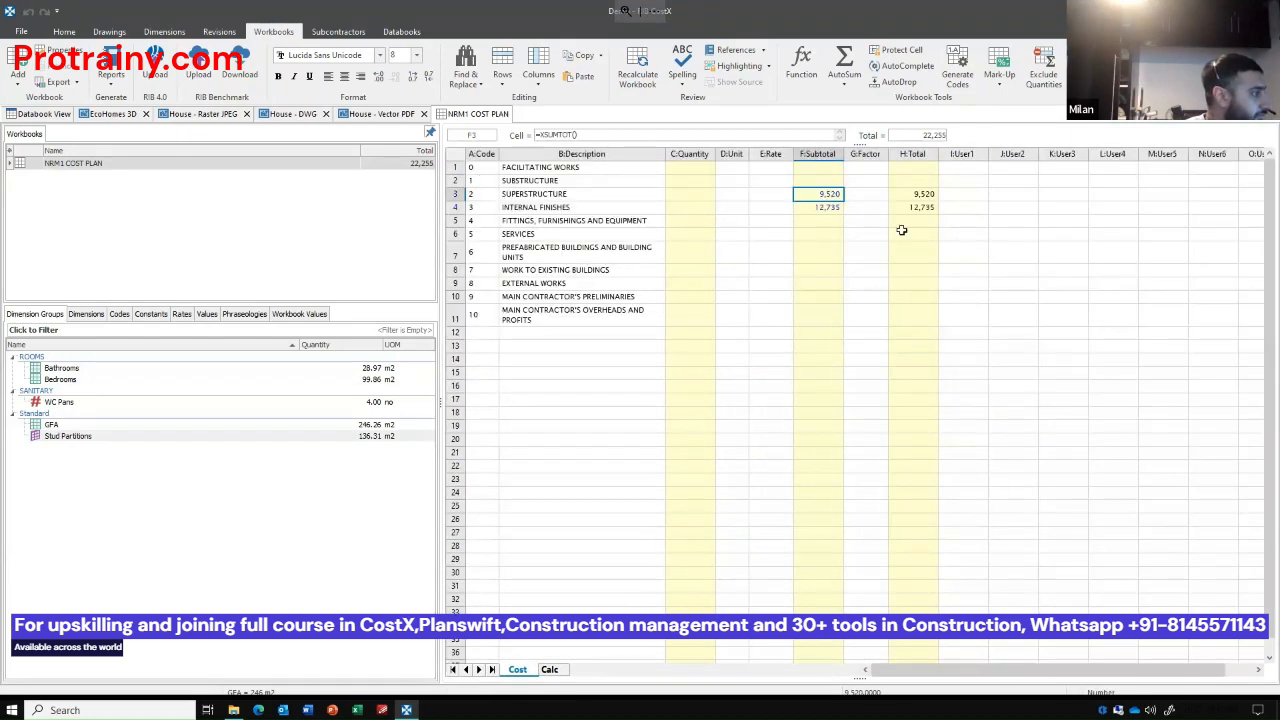
Open the Services sub-sheet and insert the elements from Sanitary installations to Lift and conveyor installations from the NRM1 Phraseology 3rd Edition.
click(549, 345)
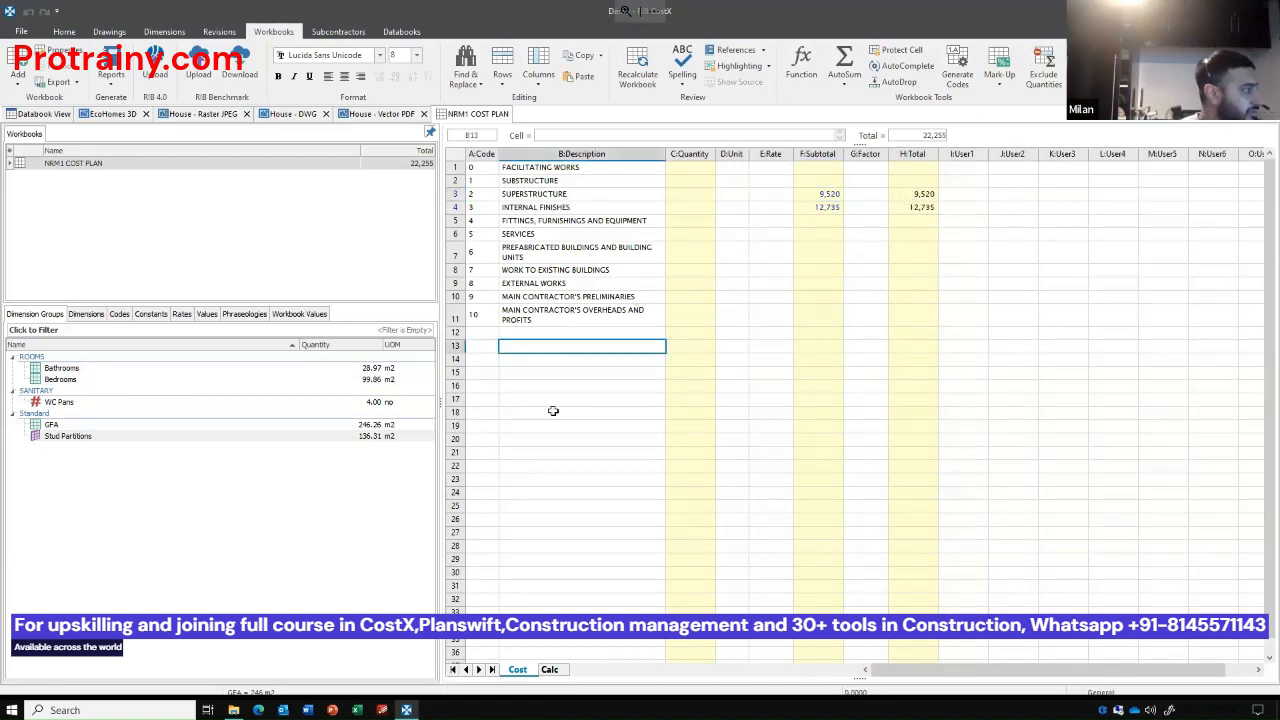
click(811, 237)
double_click(806, 234)
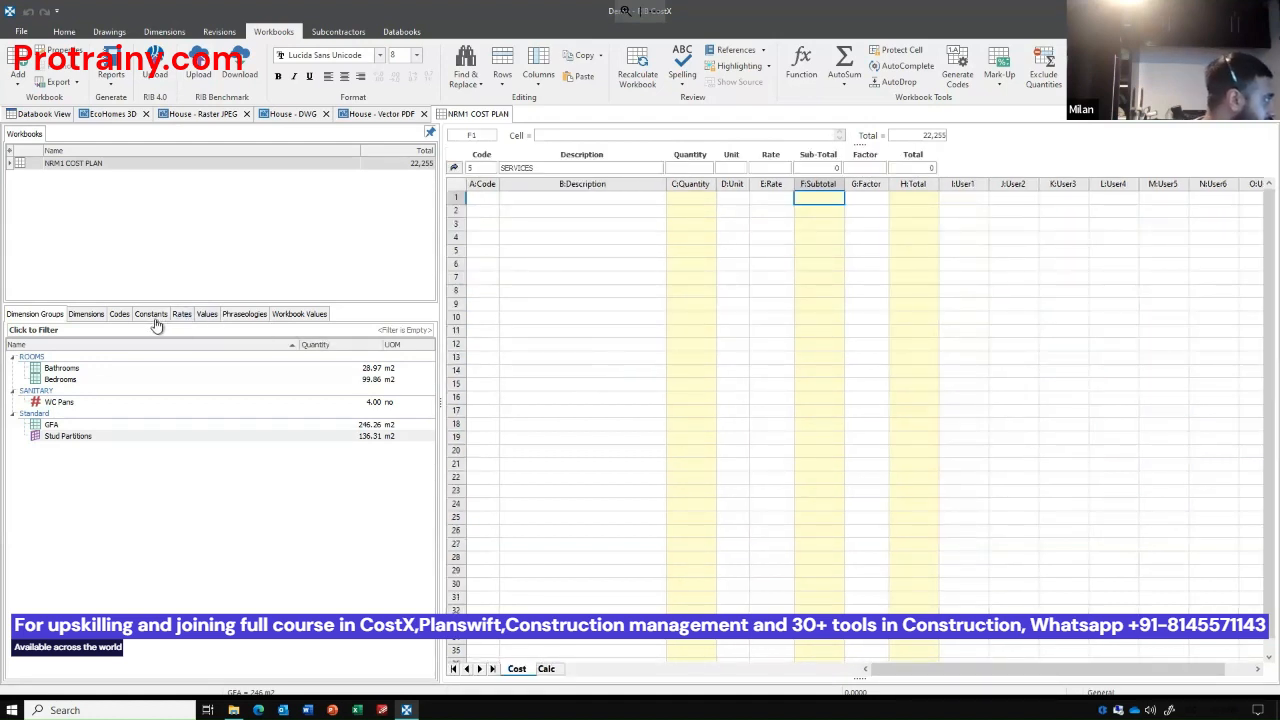
click(238, 314)
click(115, 572)
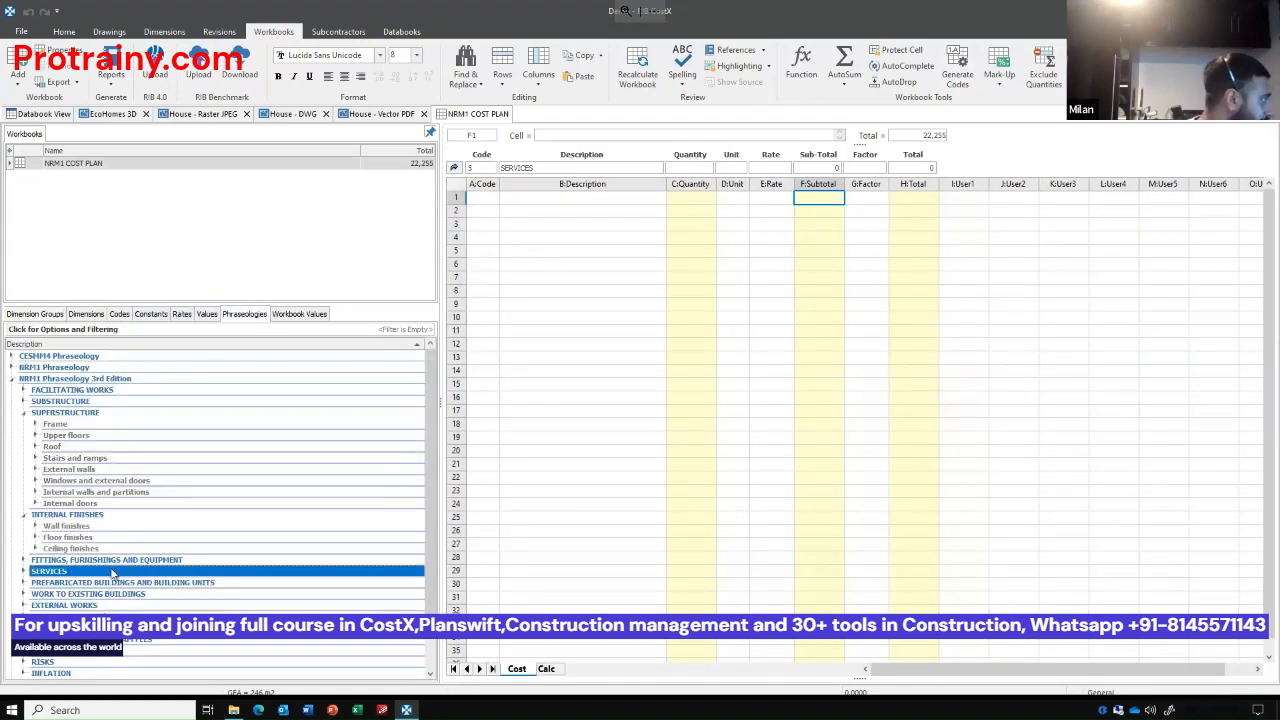
scroll(115, 577, down, 2)
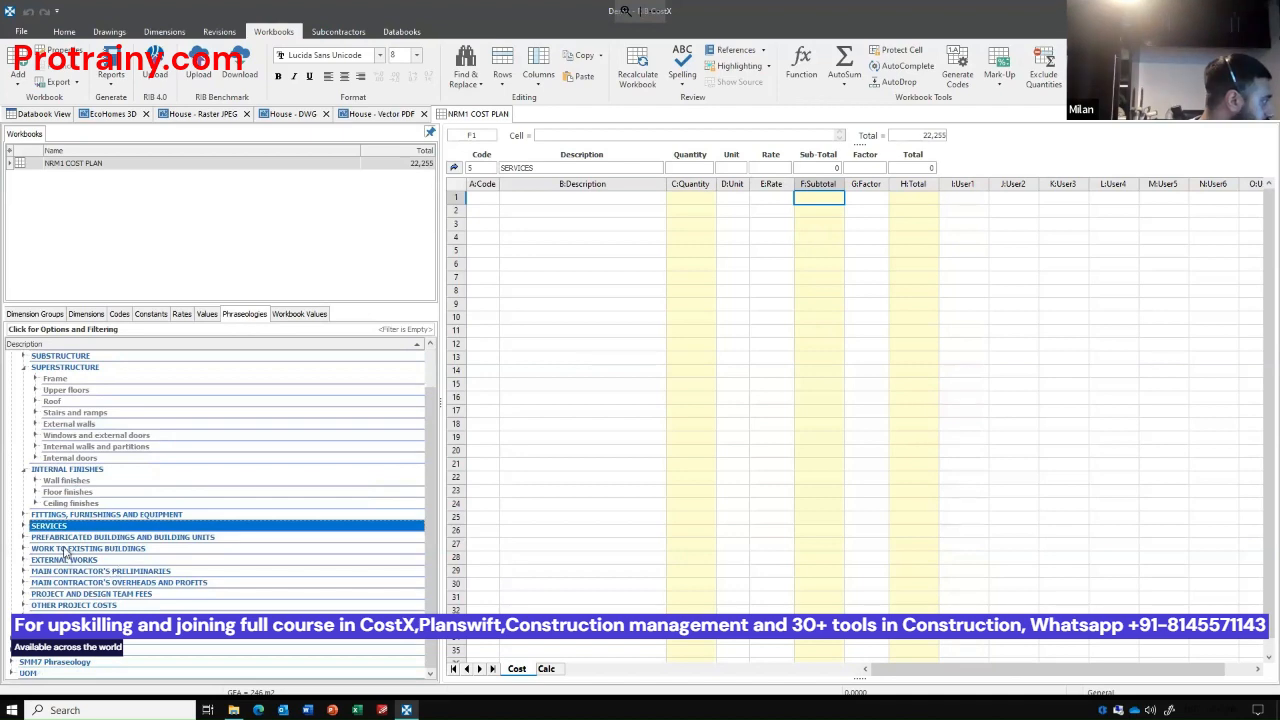
double_click(55, 527)
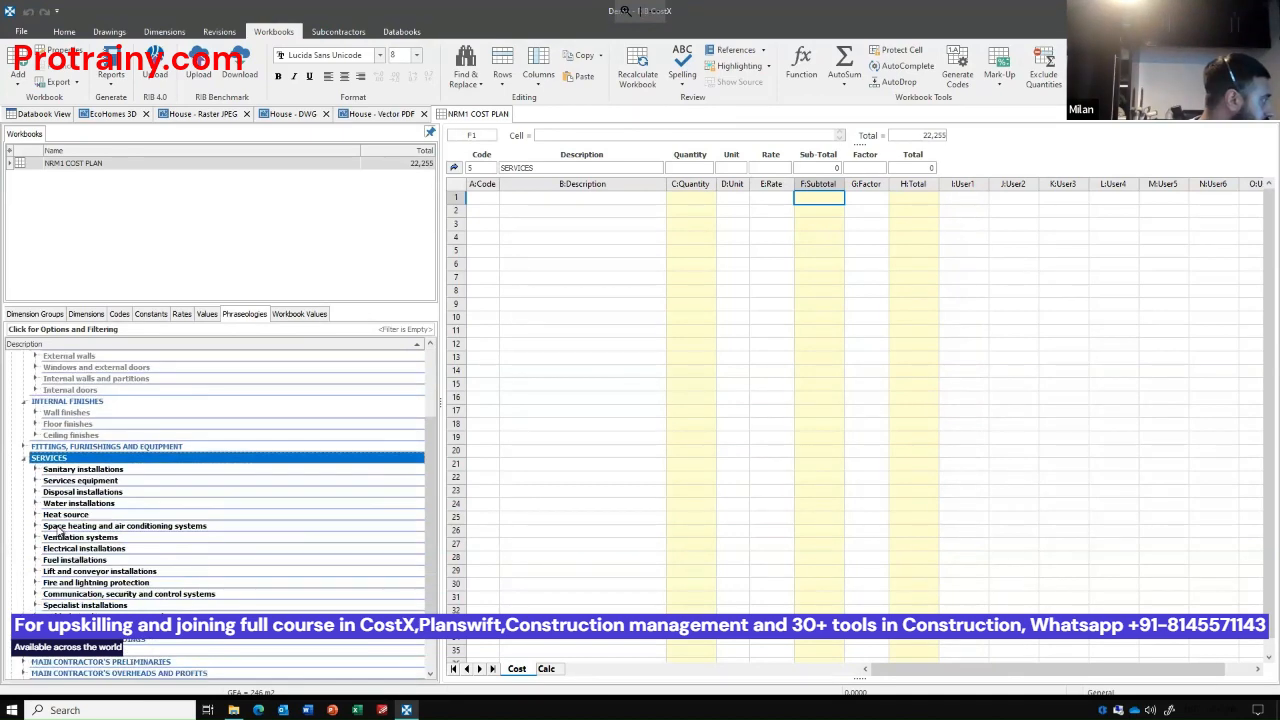
click(90, 470)
shift+click(100, 571)
drag(96, 497, 576, 206)
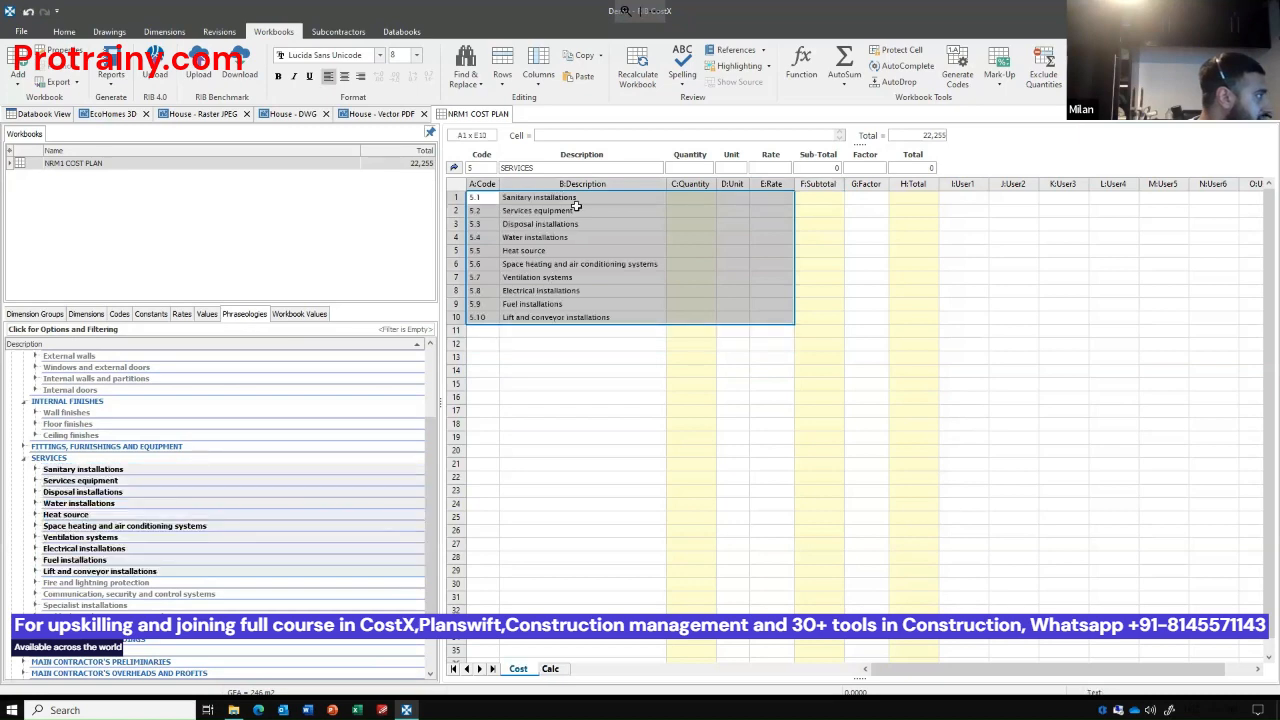
Open the Sanitary installations sub-sheet and add the measured WC Pans count as its first item with a live quantity link.
double_click(818, 199)
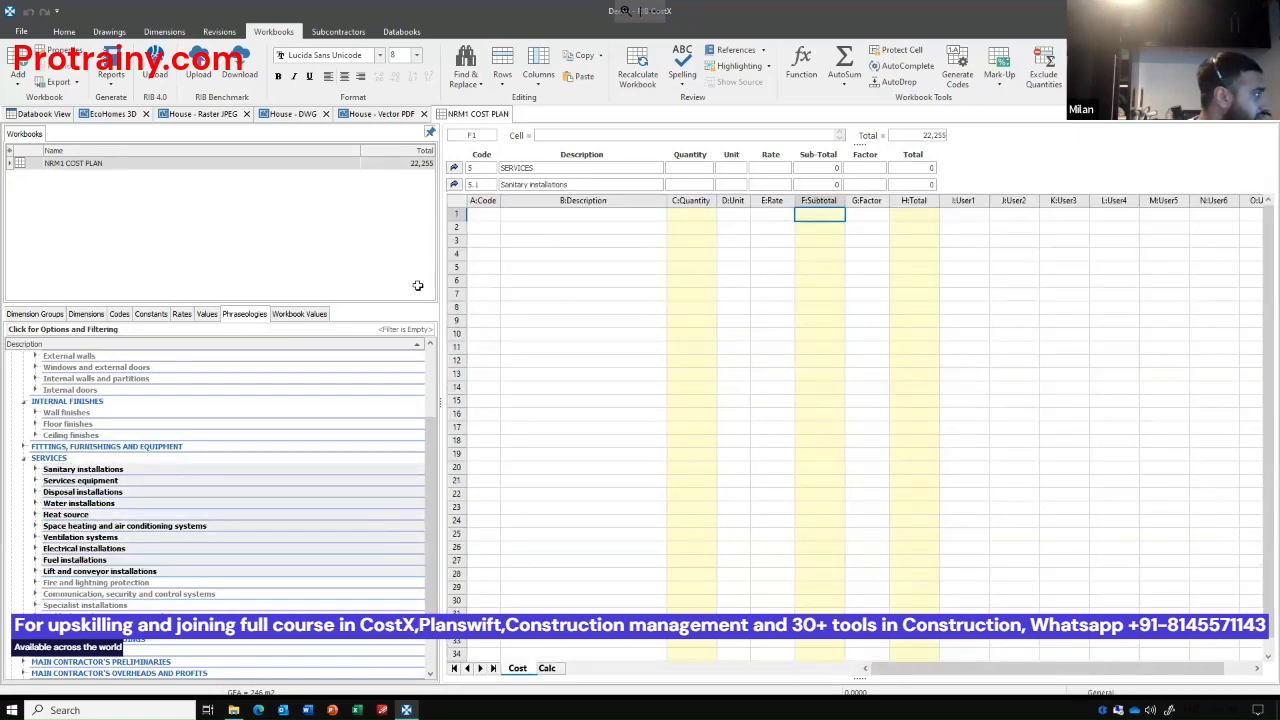
click(44, 316)
drag(64, 404, 588, 220)
drag(673, 216, 673, 216)
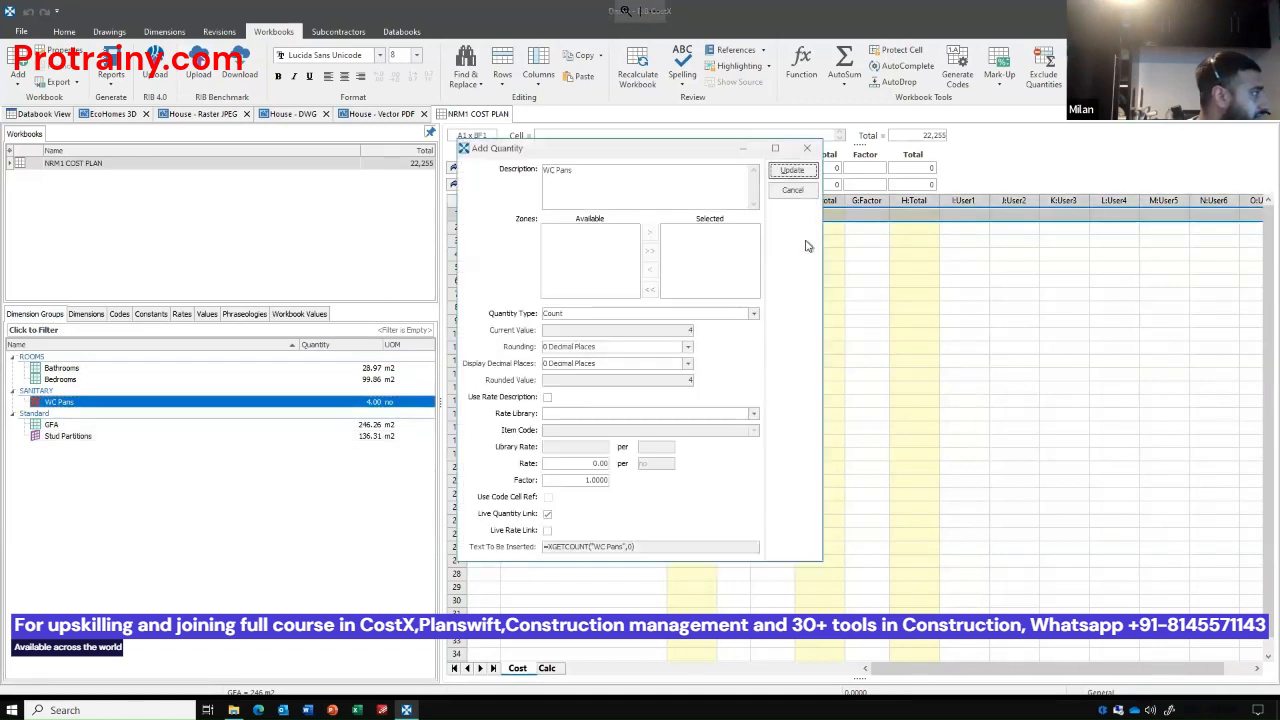
click(795, 172)
Set the WC Pans rate to 100 and return to the top-level cost plan sheet.
click(773, 214)
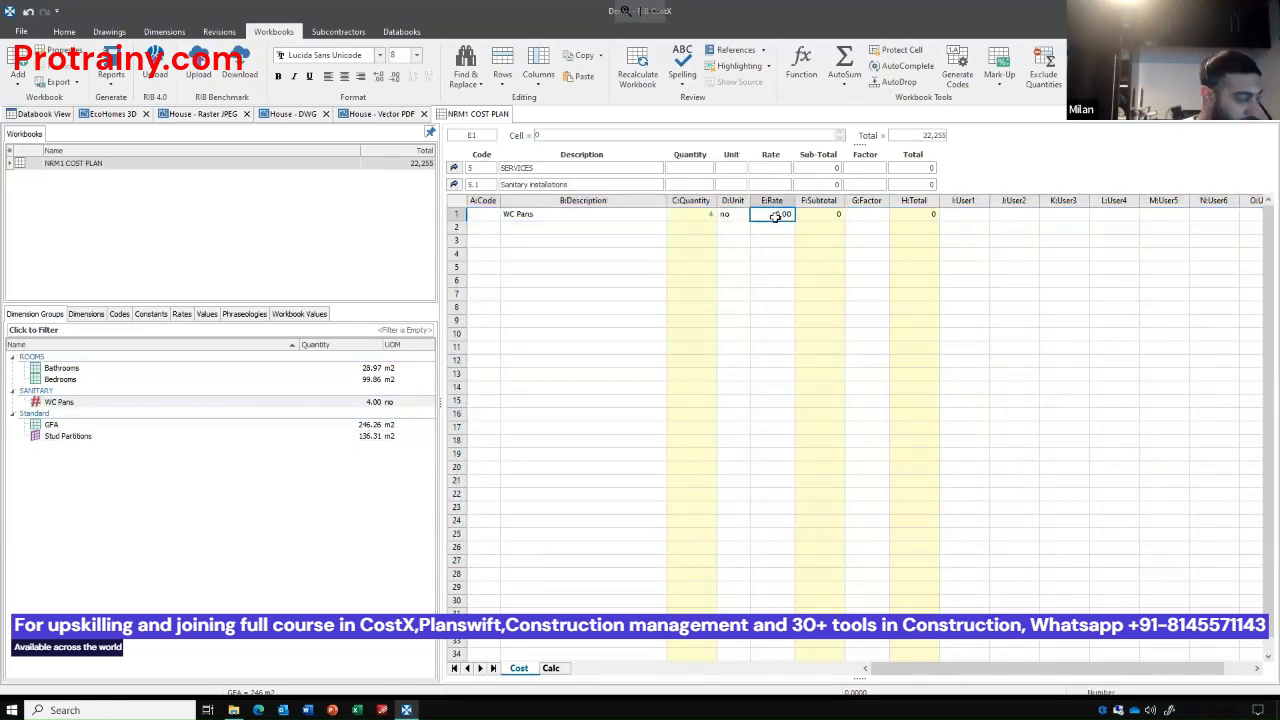
text(100)
key(Return)
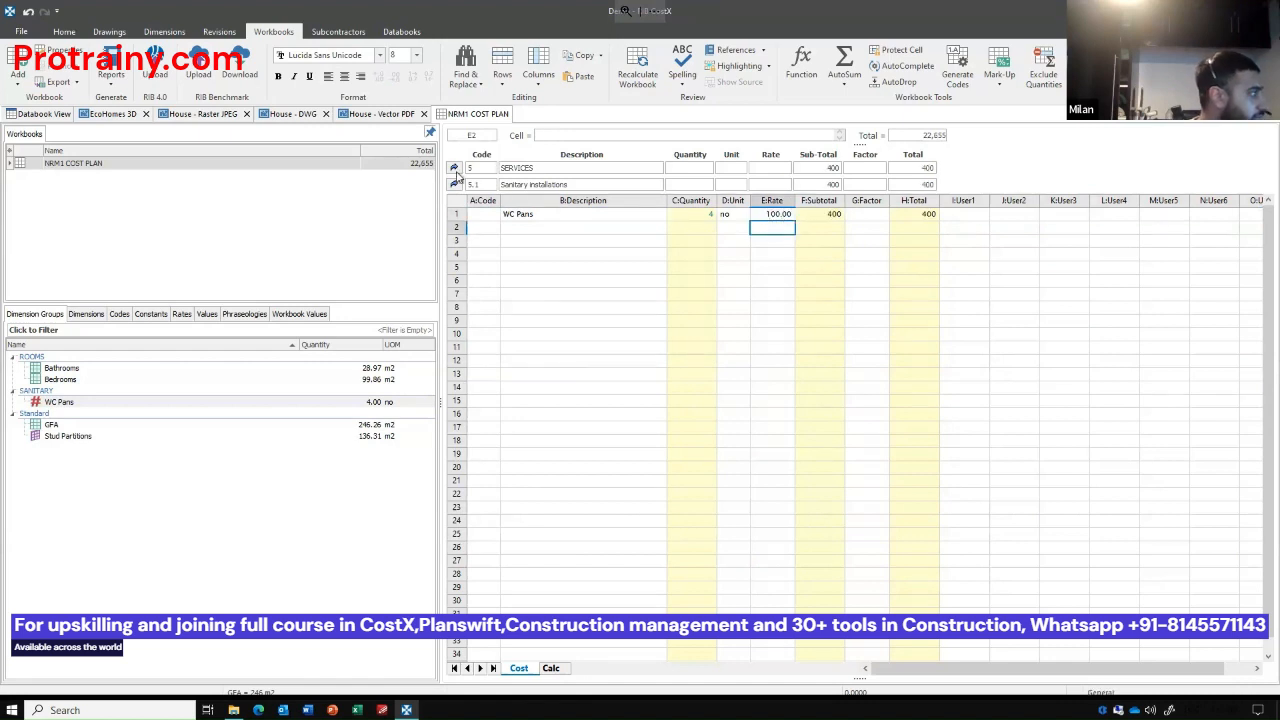
click(454, 168)
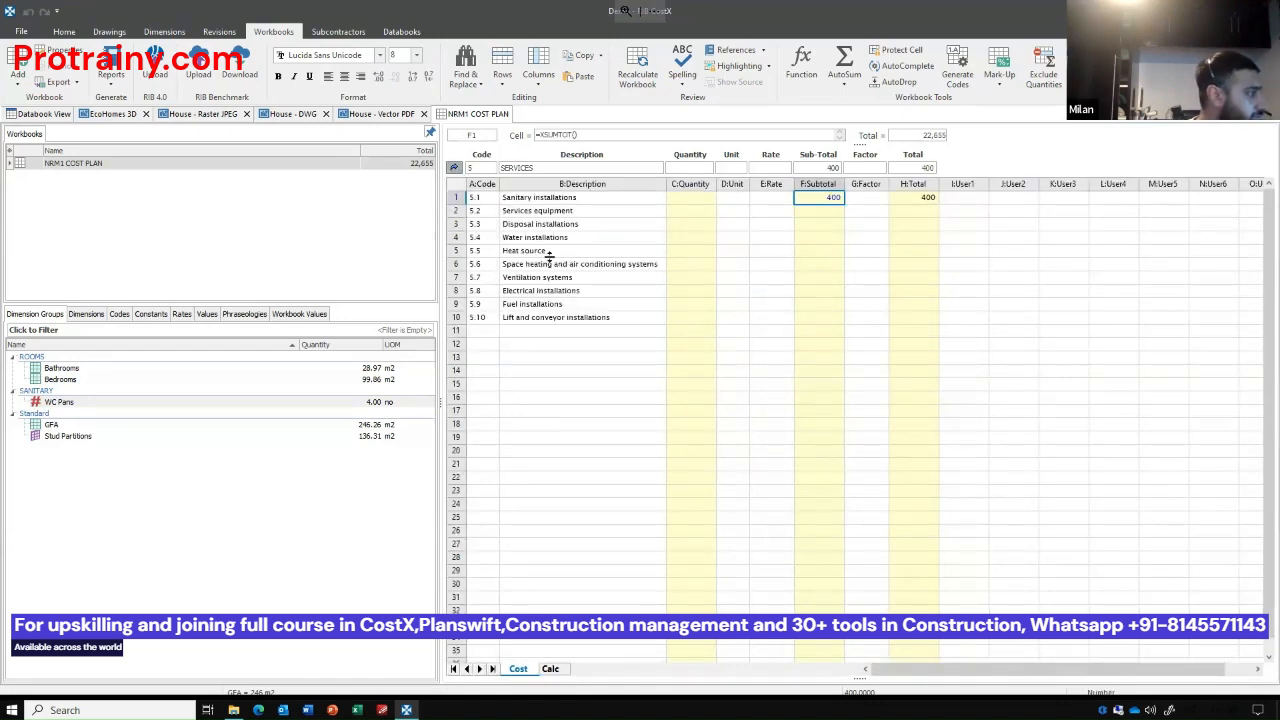
click(540, 347)
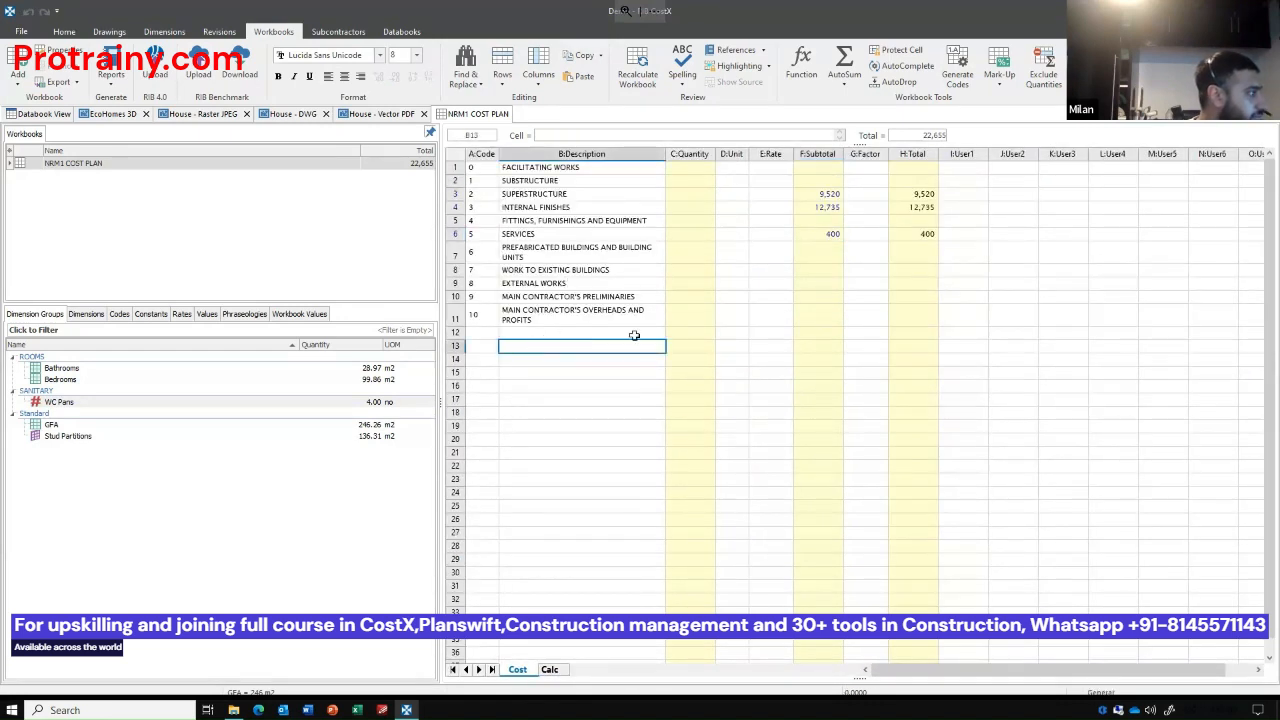
Enter Main Contractor's Preliminaries as 6 % with a SUM of the totals above from H1 as its rate, and widen the Rate column.
click(593, 298)
click(688, 297)
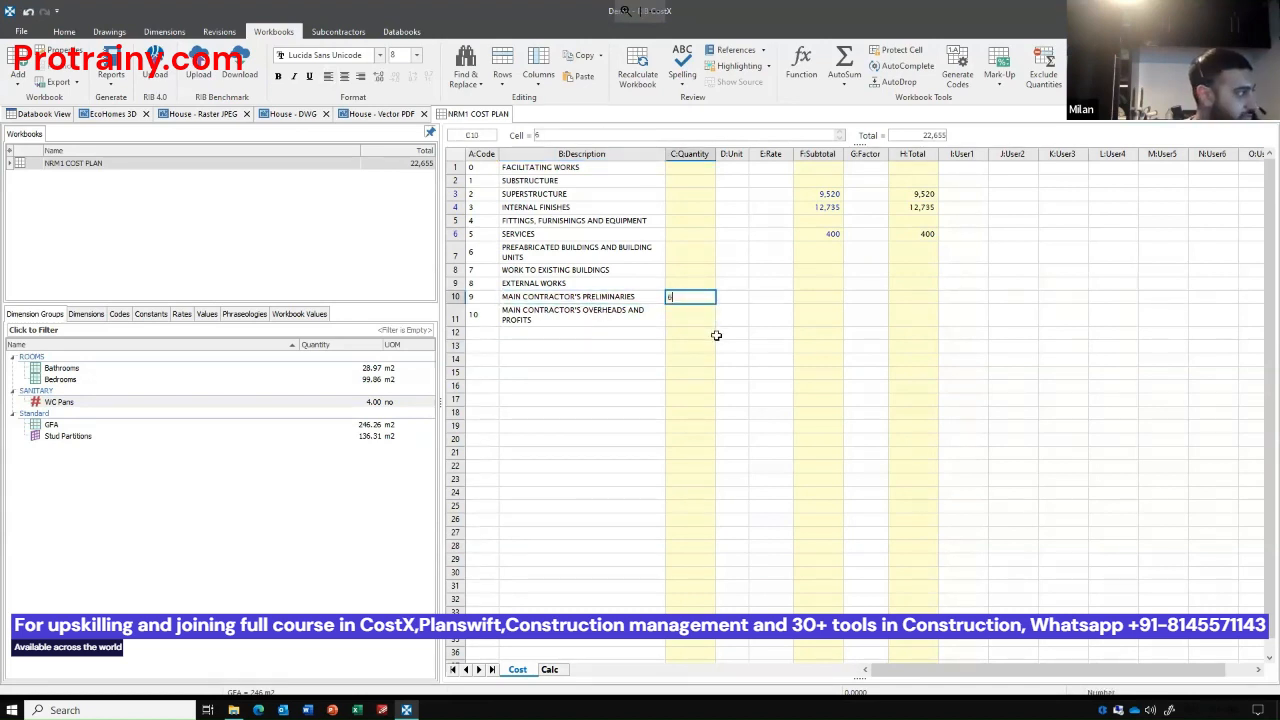
text(6)
key(Tab)
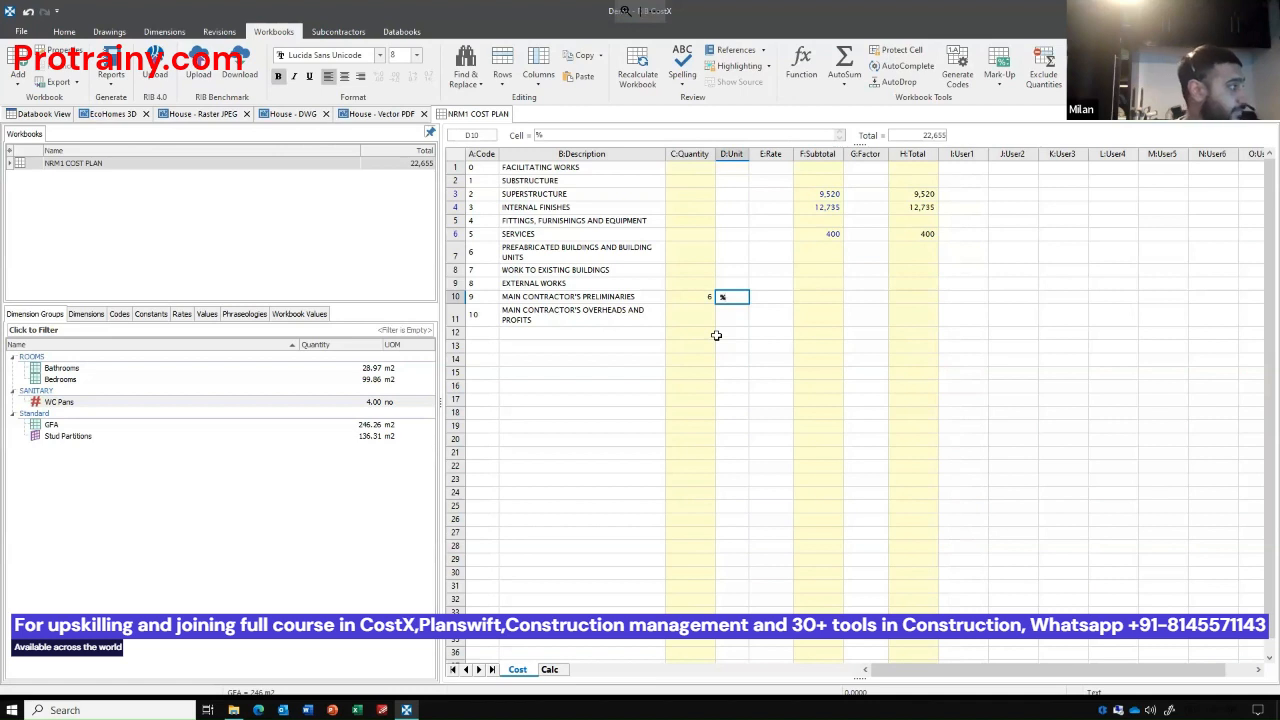
key(Tab)
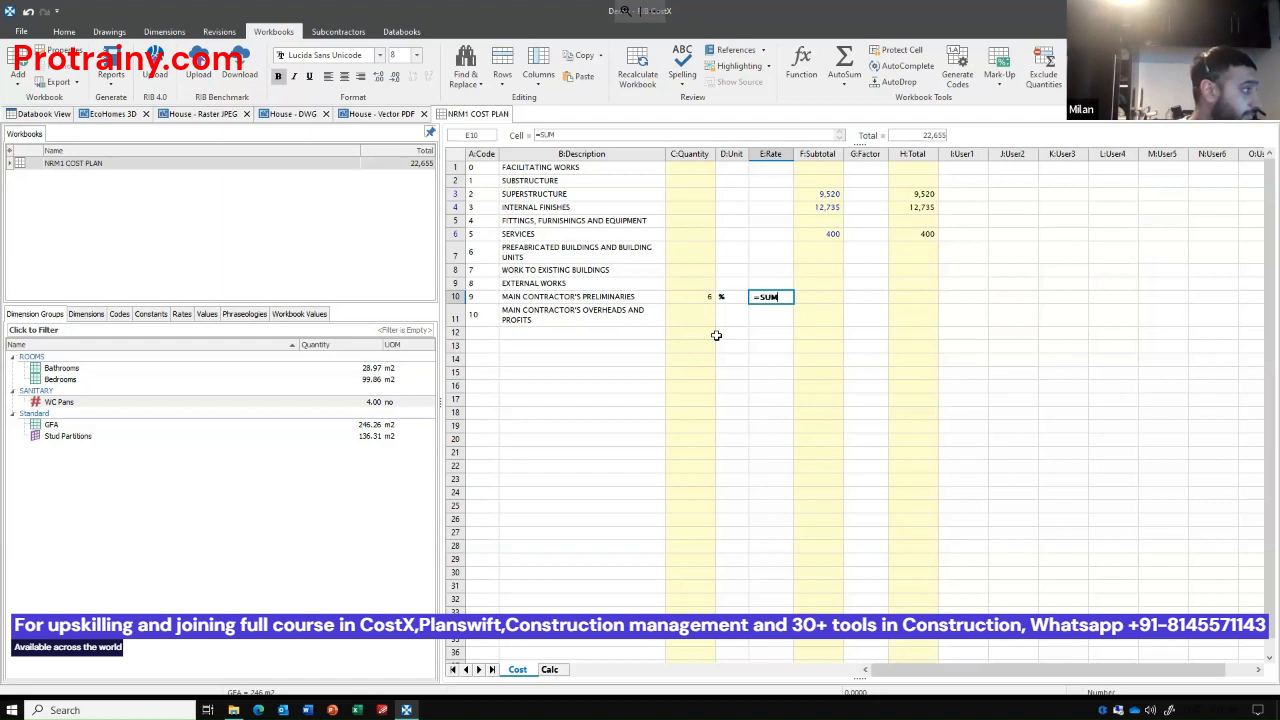
text(=SUM(H1:H9)
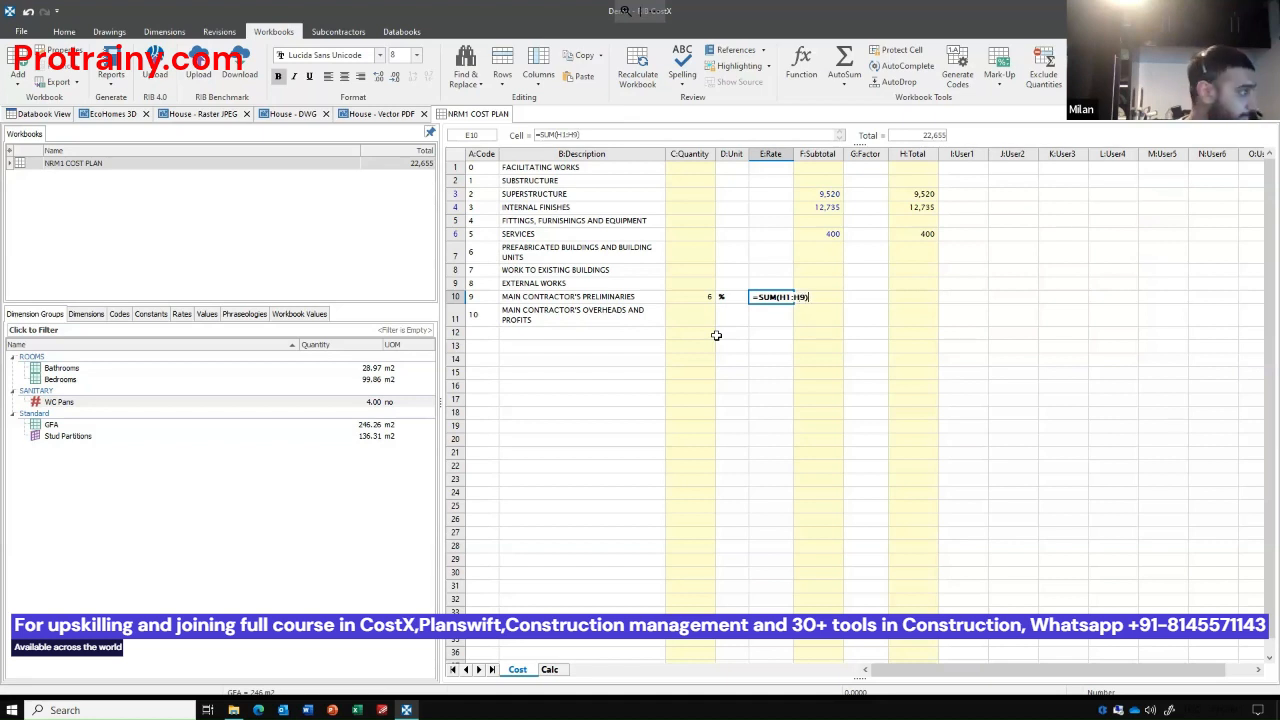
key(Return)
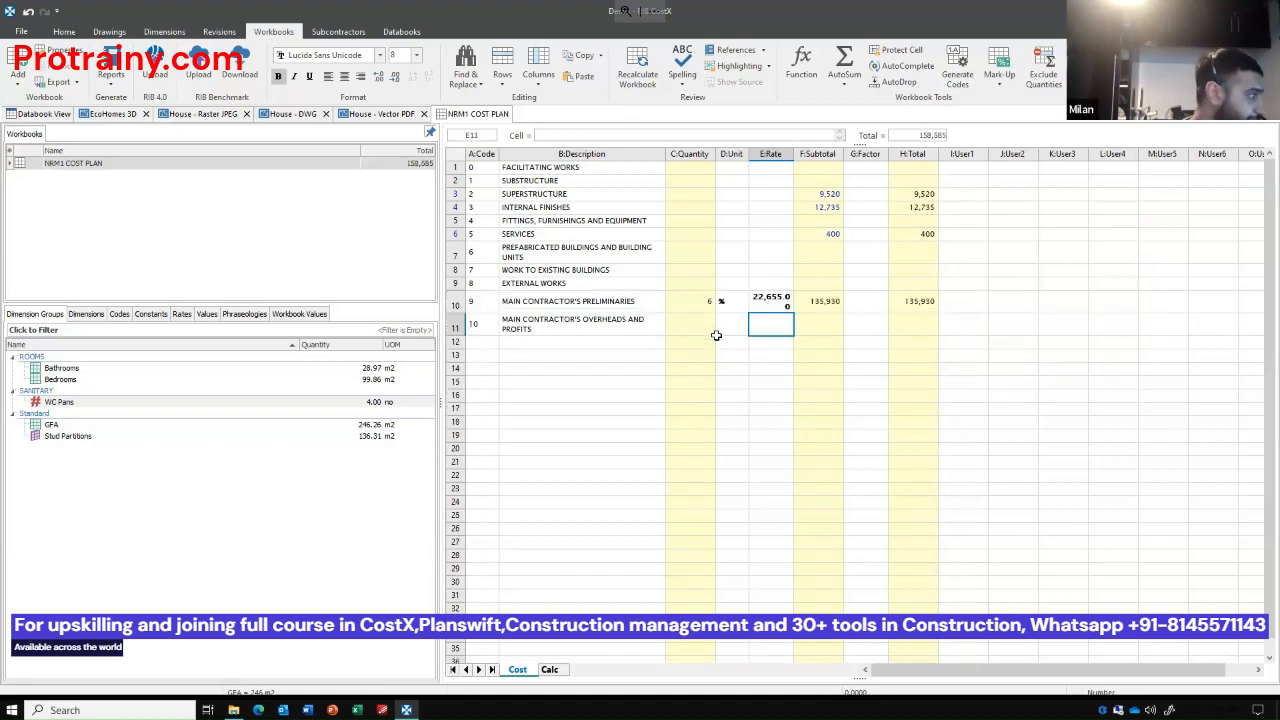
drag(790, 154, 818, 154)
Correct the preliminaries Subtotal formula to treat the quantity as a percentage of the rate, and remove bold from the row's unit and rate.
click(850, 301)
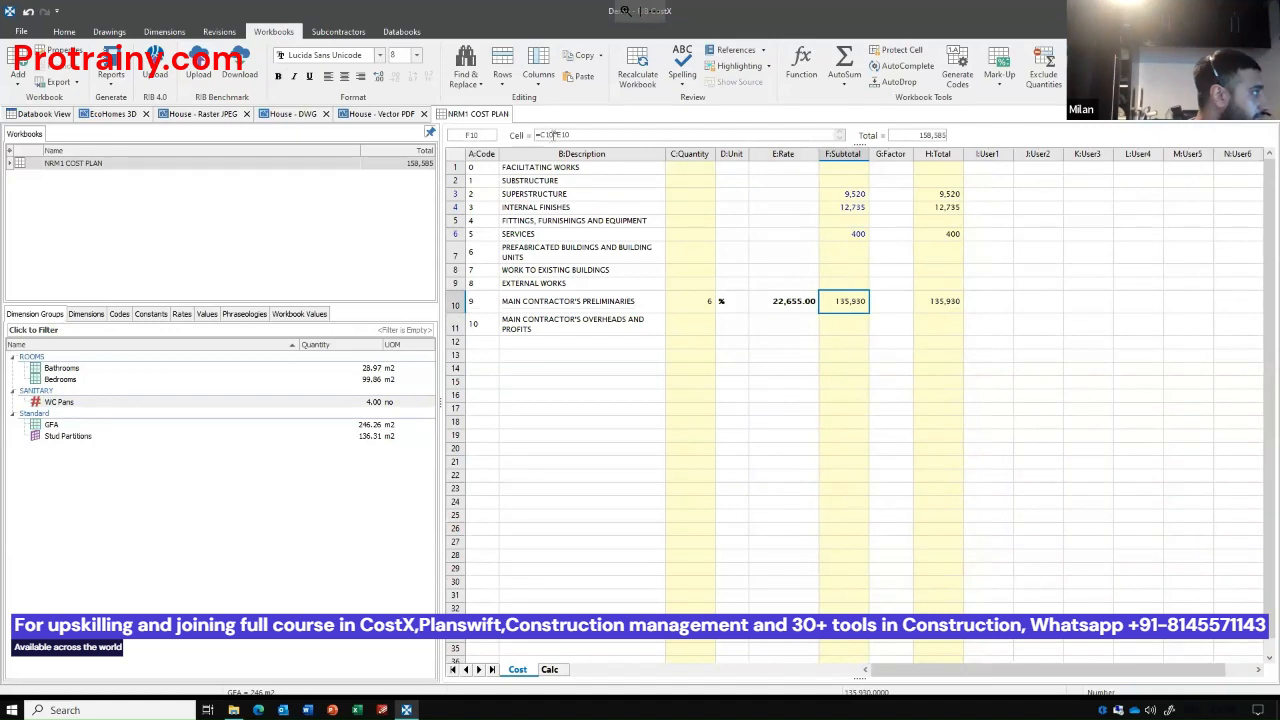
key(Return)
drag(750, 300, 737, 297)
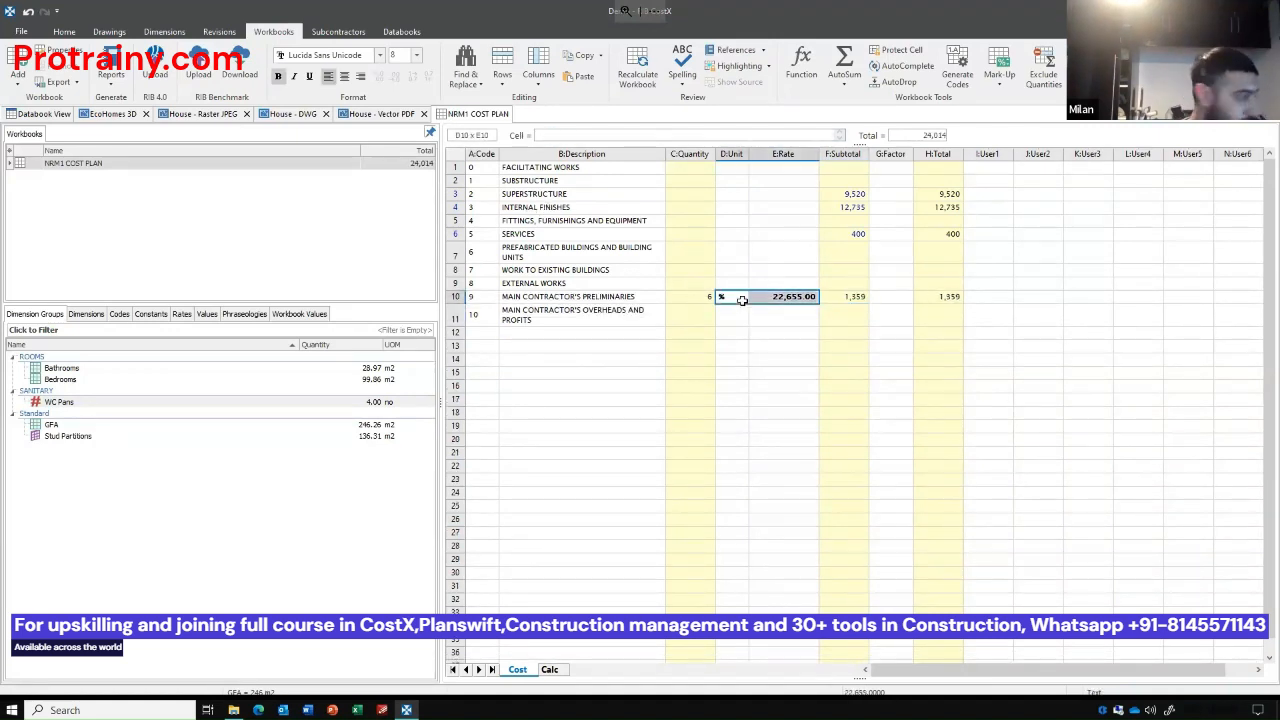
click(936, 299)
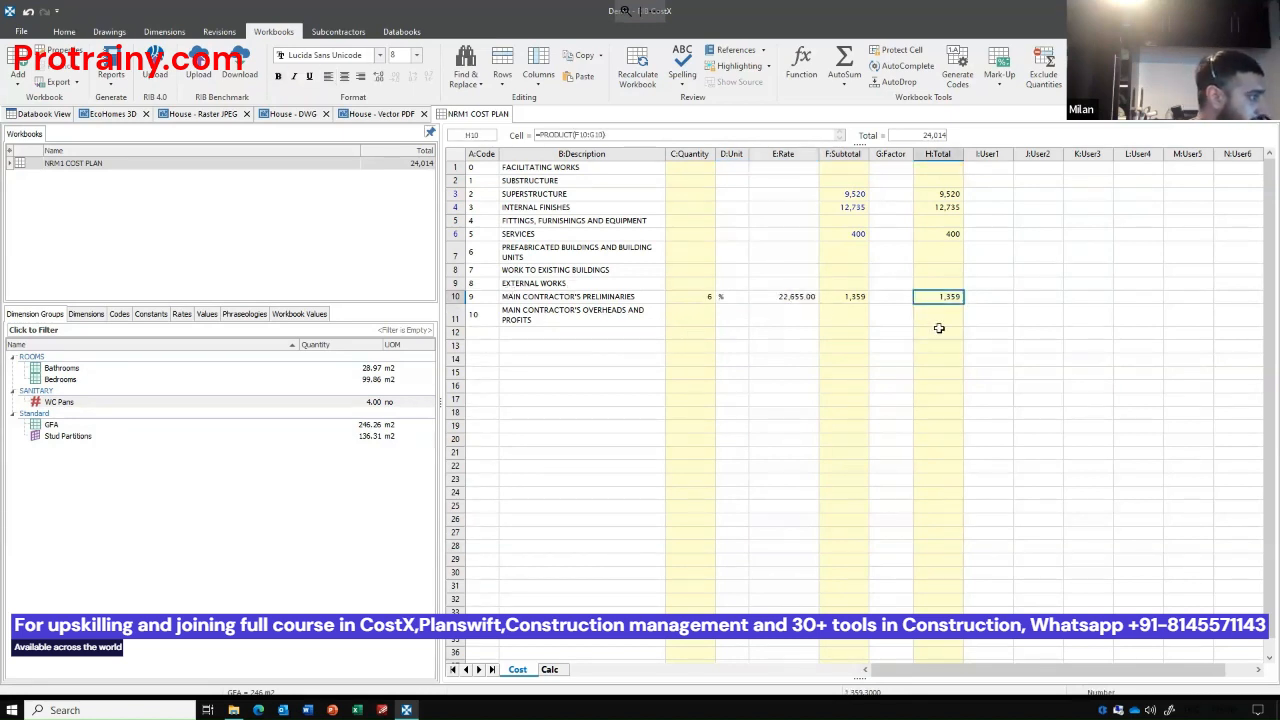
Add the description PROJECT TOTAL in cell B13 and make it bold and underlined.
click(583, 345)
text(PROJECT TOTAL)
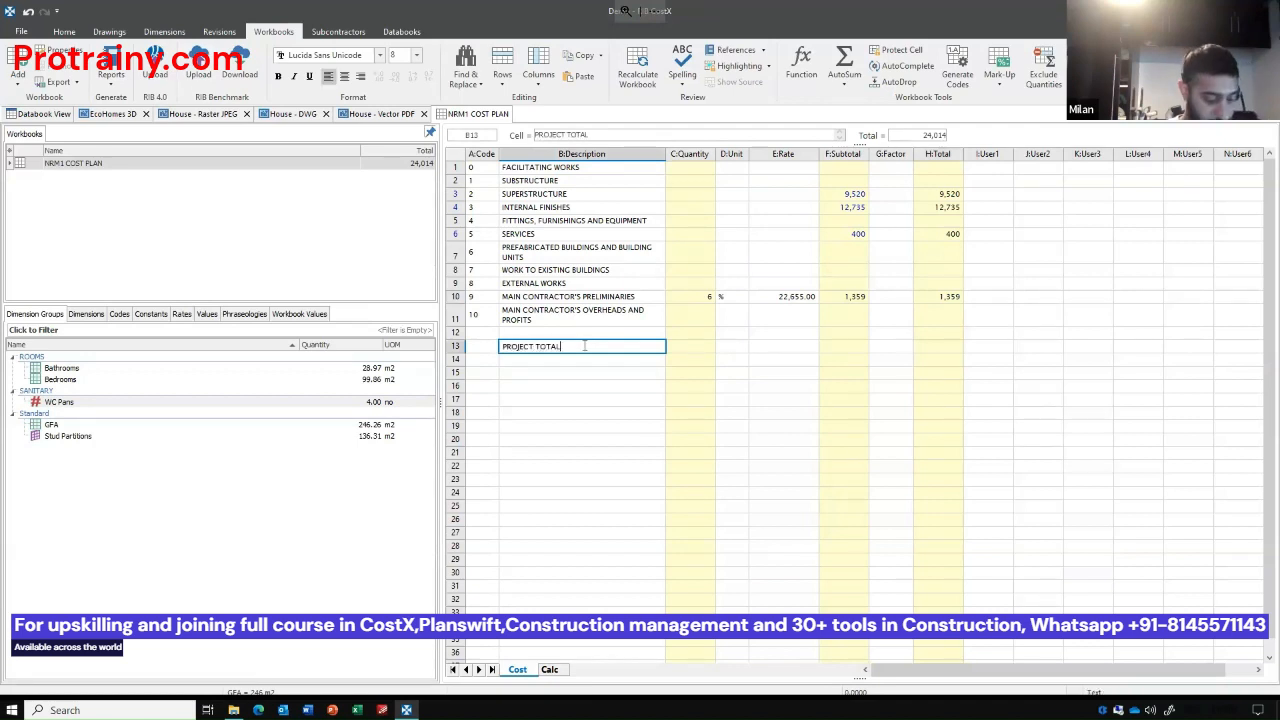
key(ctrl+b)
key(ctrl+u)
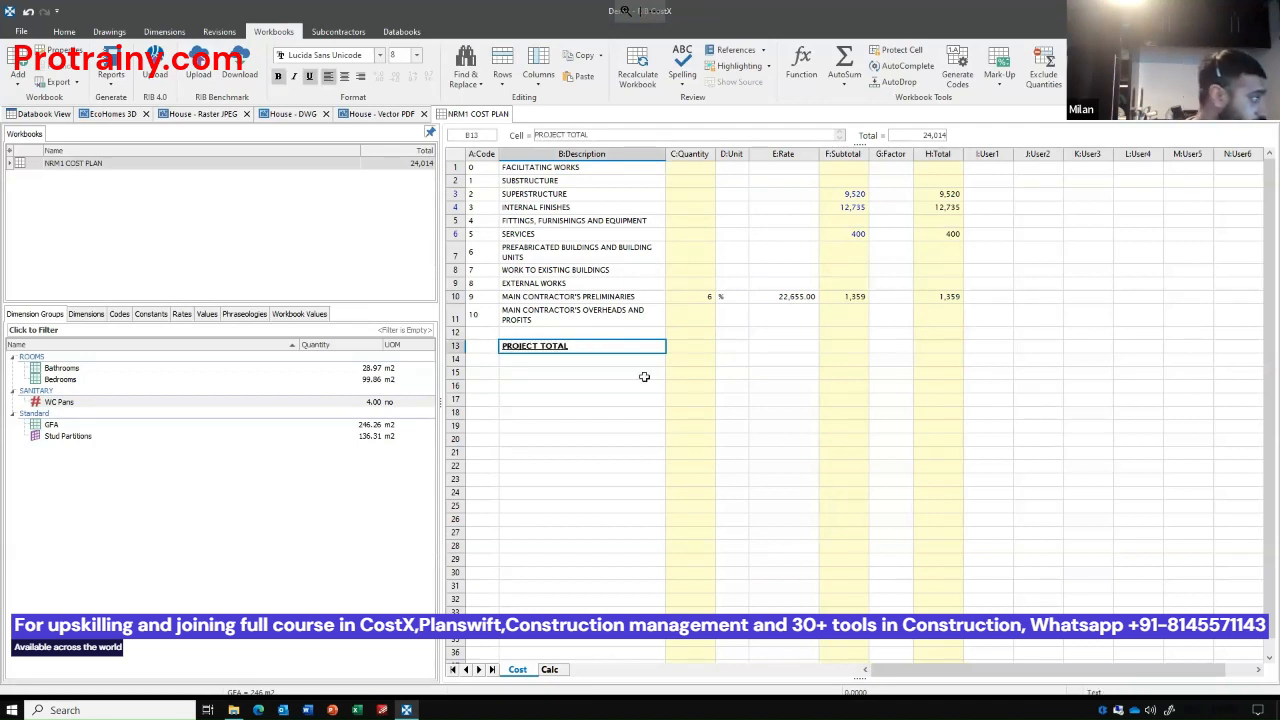
Insert a subtotal of H1:H12 in the Total column of the PROJECT TOTAL row and format it bold and underlined.
drag(935, 348, 963, 168)
click(844, 87)
click(850, 101)
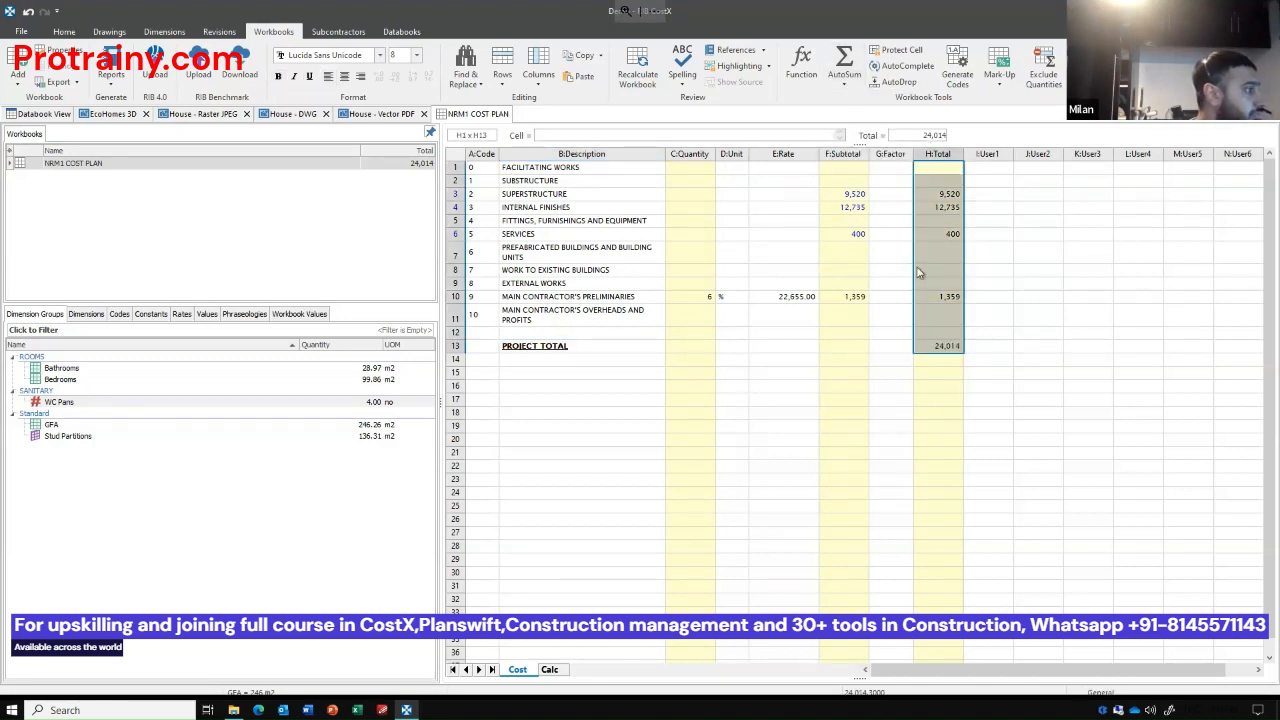
click(950, 347)
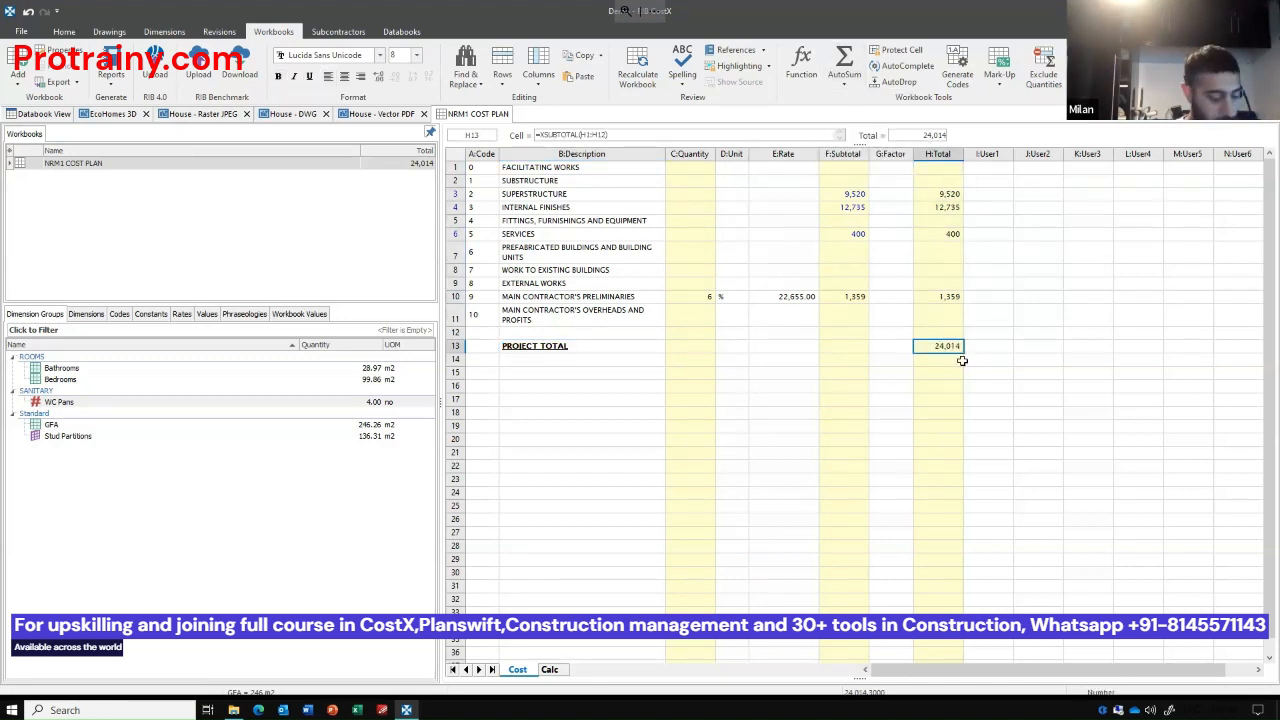
click(892, 430)
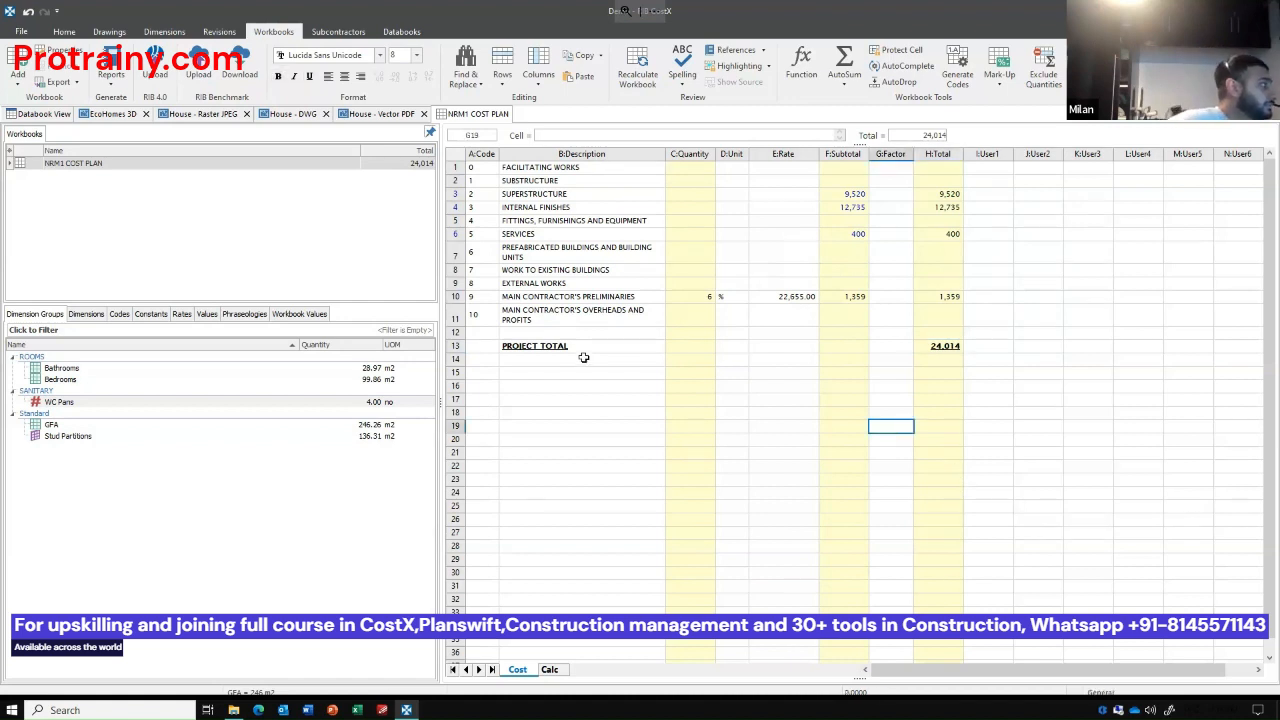
click(840, 376)
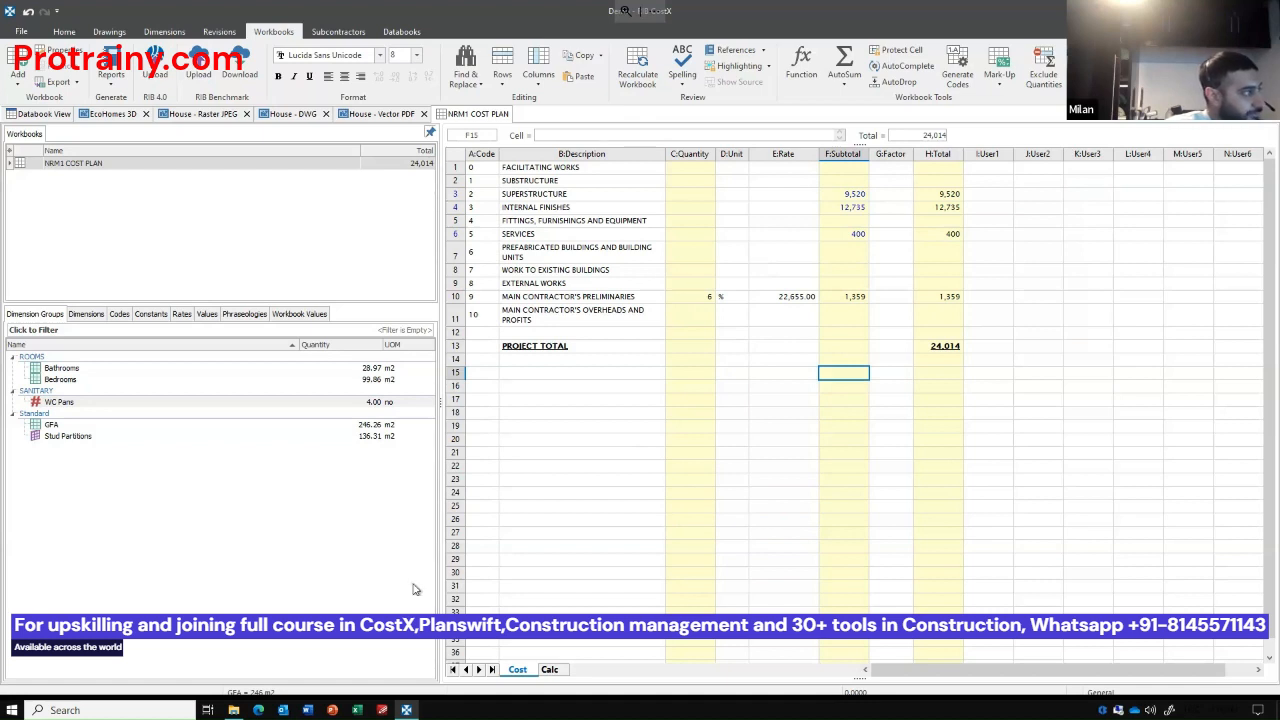
Open the EcoHomes 3D drawing and examine the house in a close-up, angled view from above.
click(104, 118)
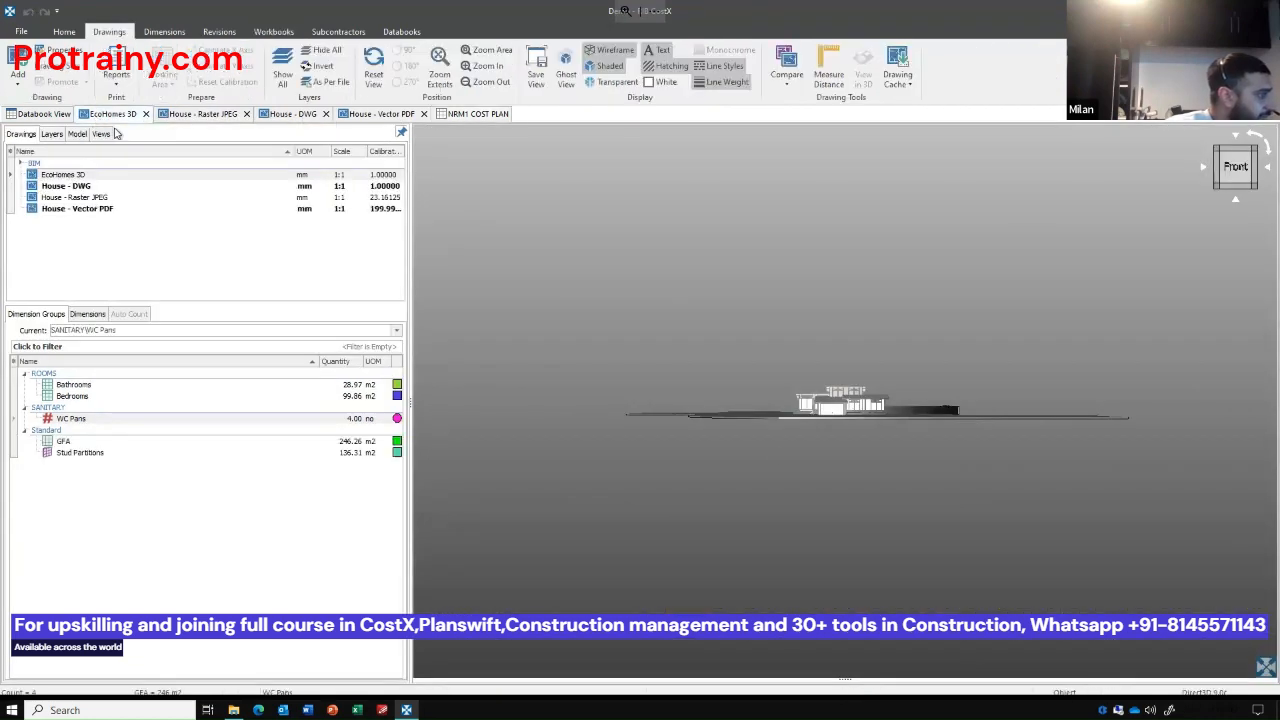
drag(855, 453, 873, 488)
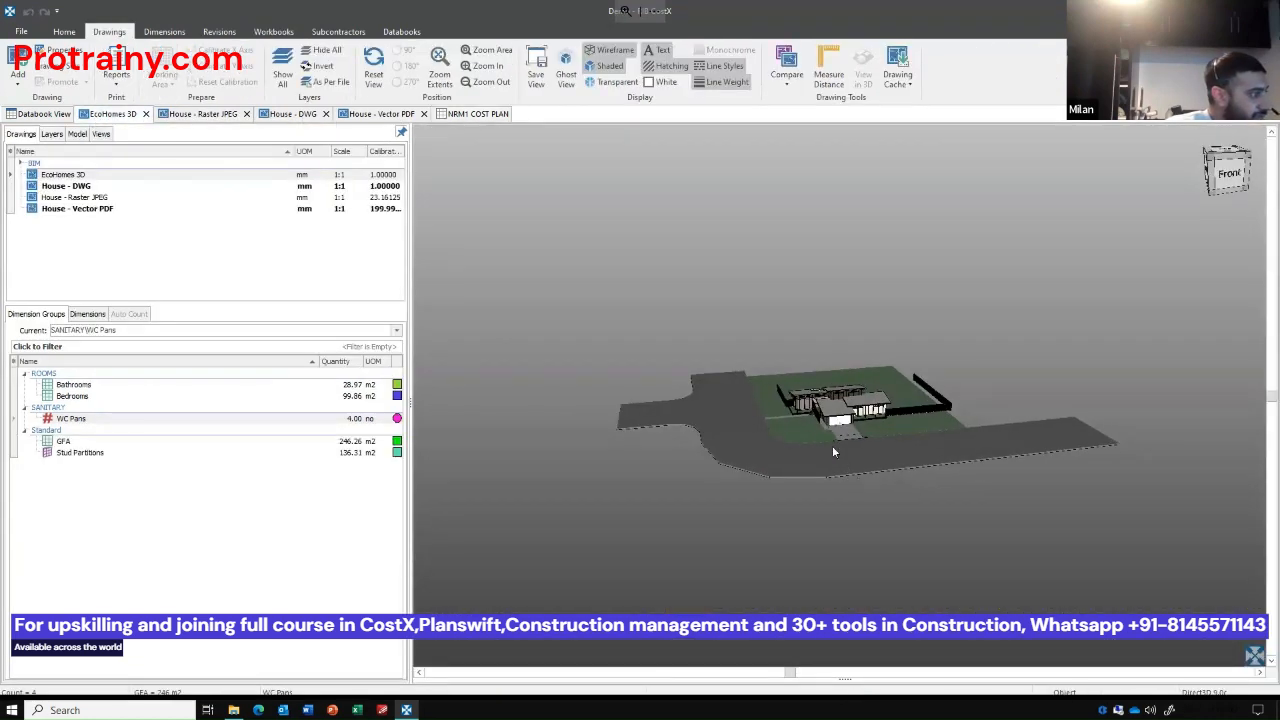
scroll(832, 445, up, 10)
scroll(758, 282, up, 5)
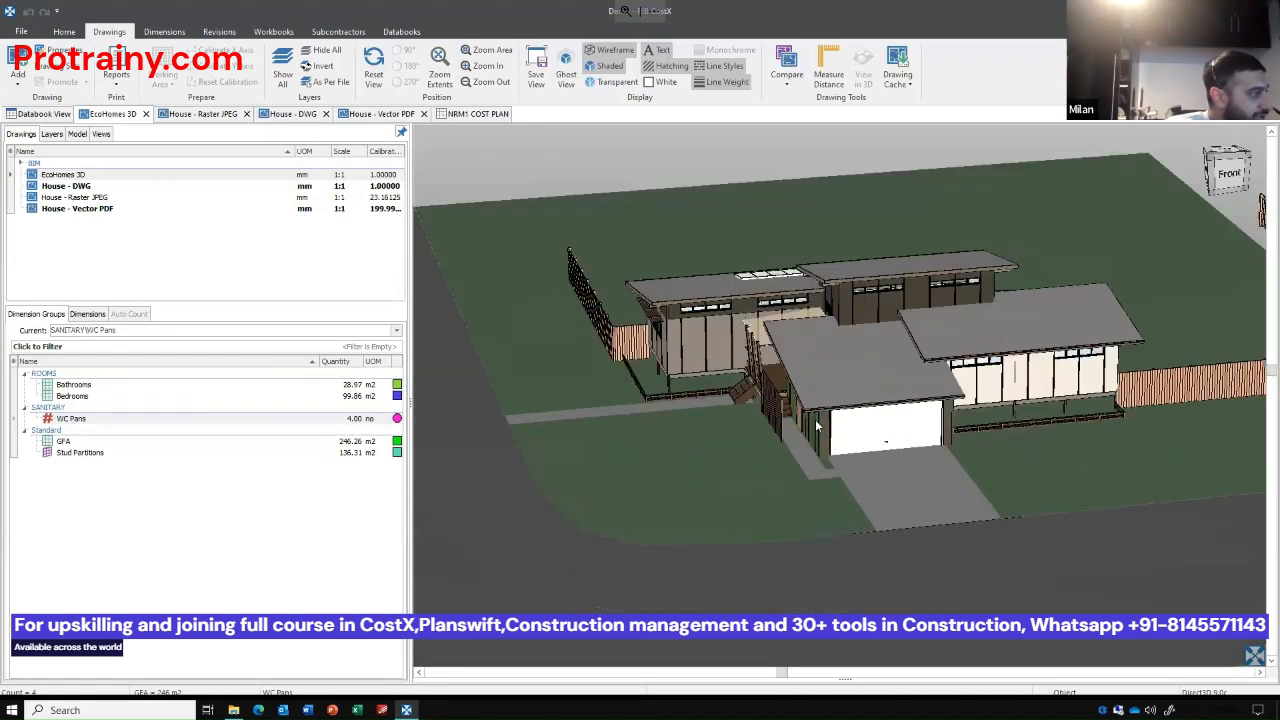
mouse_move(838, 478)
mouse_down()
mouse_move(898, 500)
mouse_move(810, 485)
mouse_move(836, 526)
mouse_move(843, 484)
mouse_up()
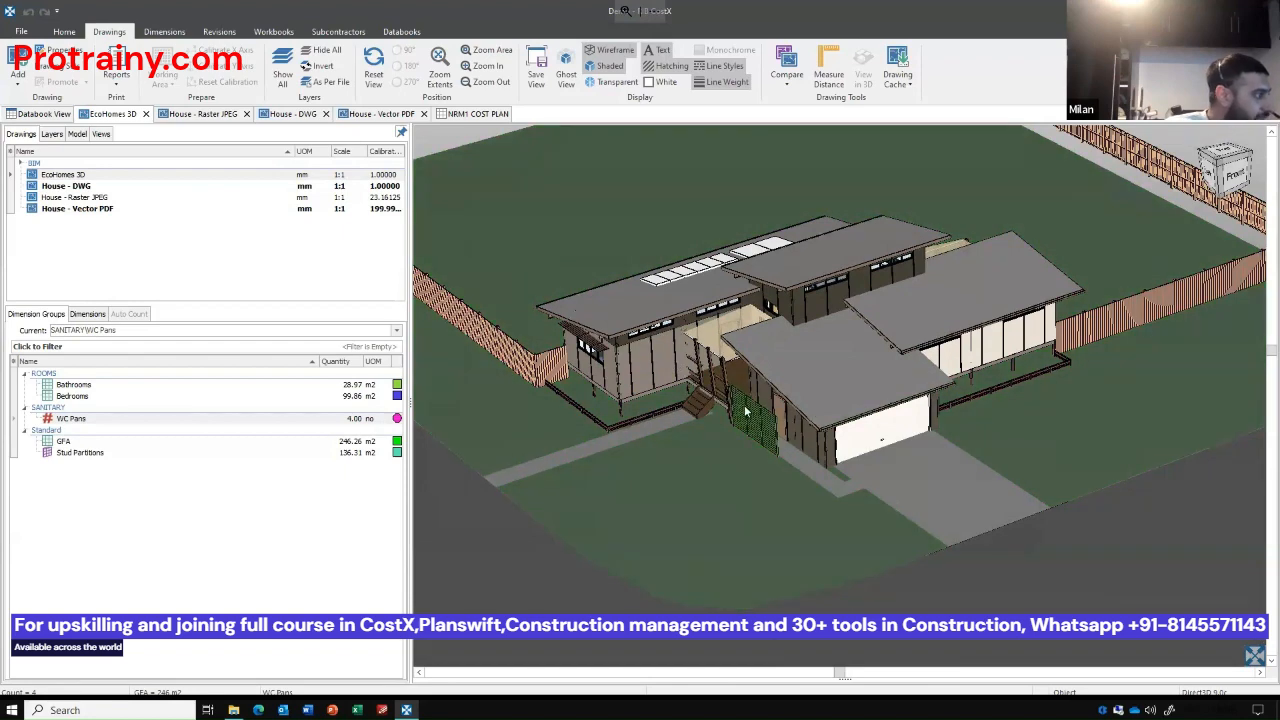
drag(756, 412, 818, 450)
Inspect the object properties of the garage roof, checking its area, volume and Exactal classification levels, and close them.
right_click(835, 343)
click(853, 356)
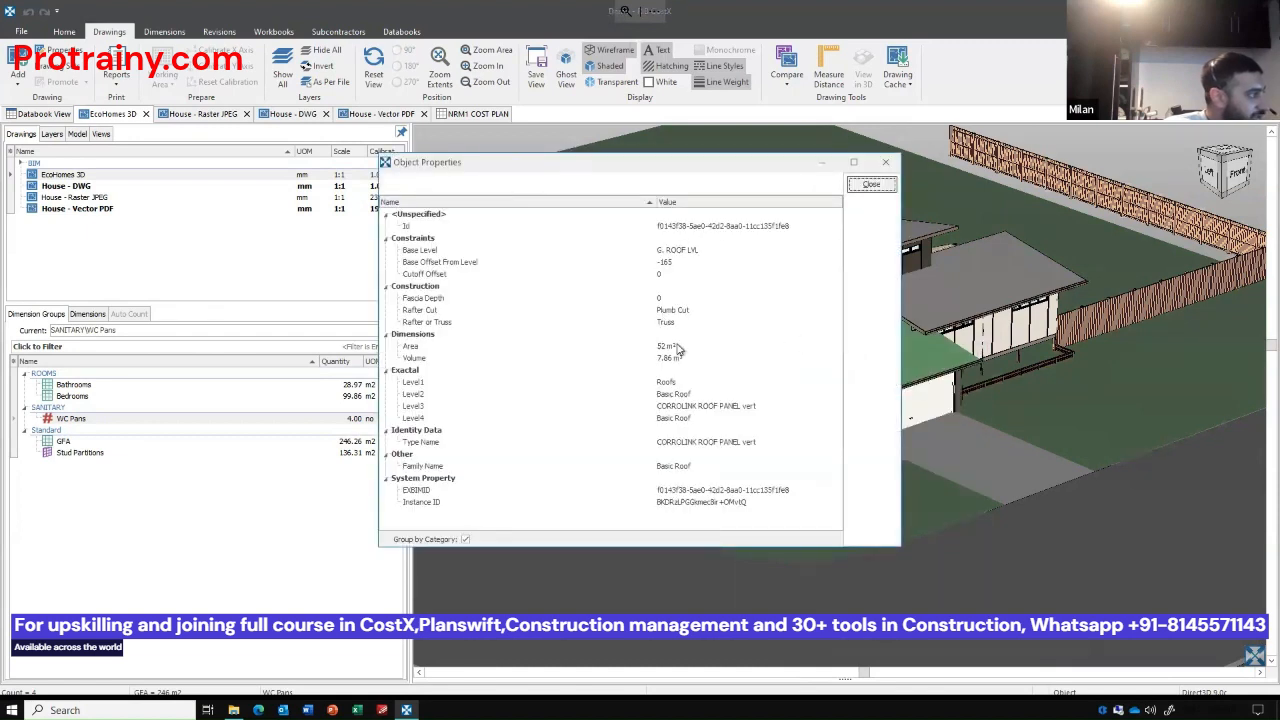
click(676, 348)
click(594, 361)
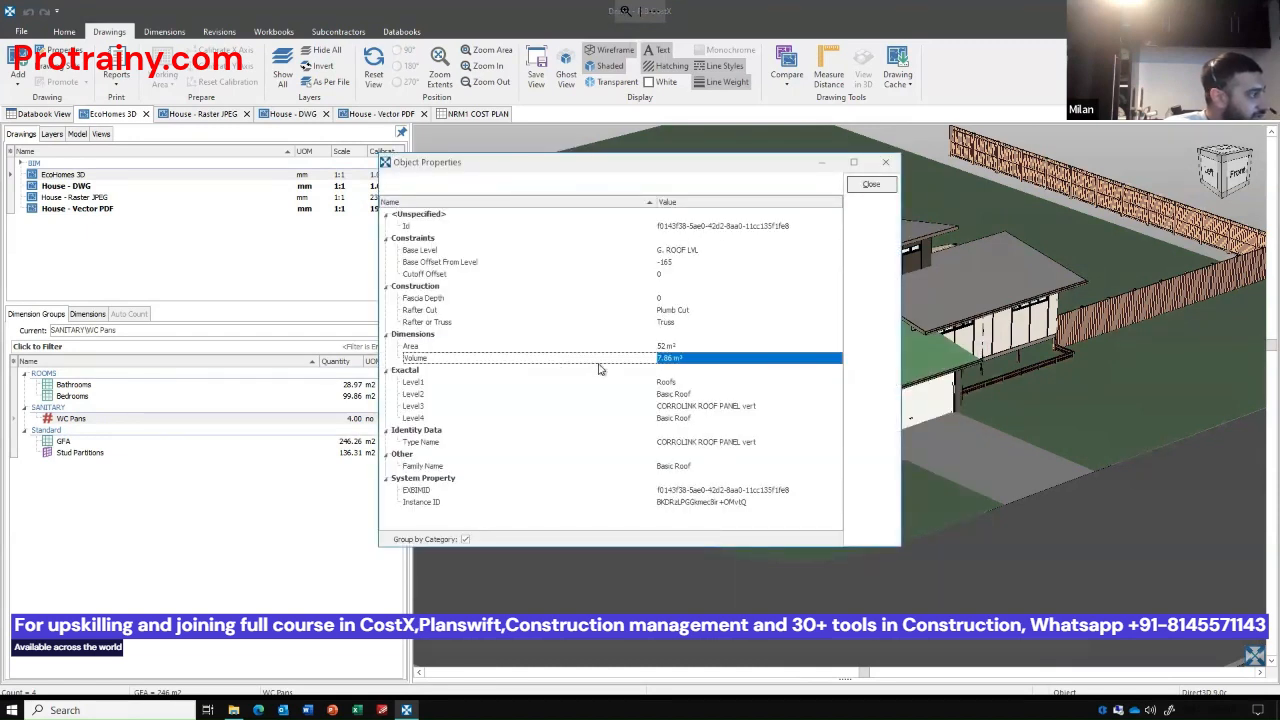
click(707, 384)
click(710, 396)
click(713, 407)
click(714, 418)
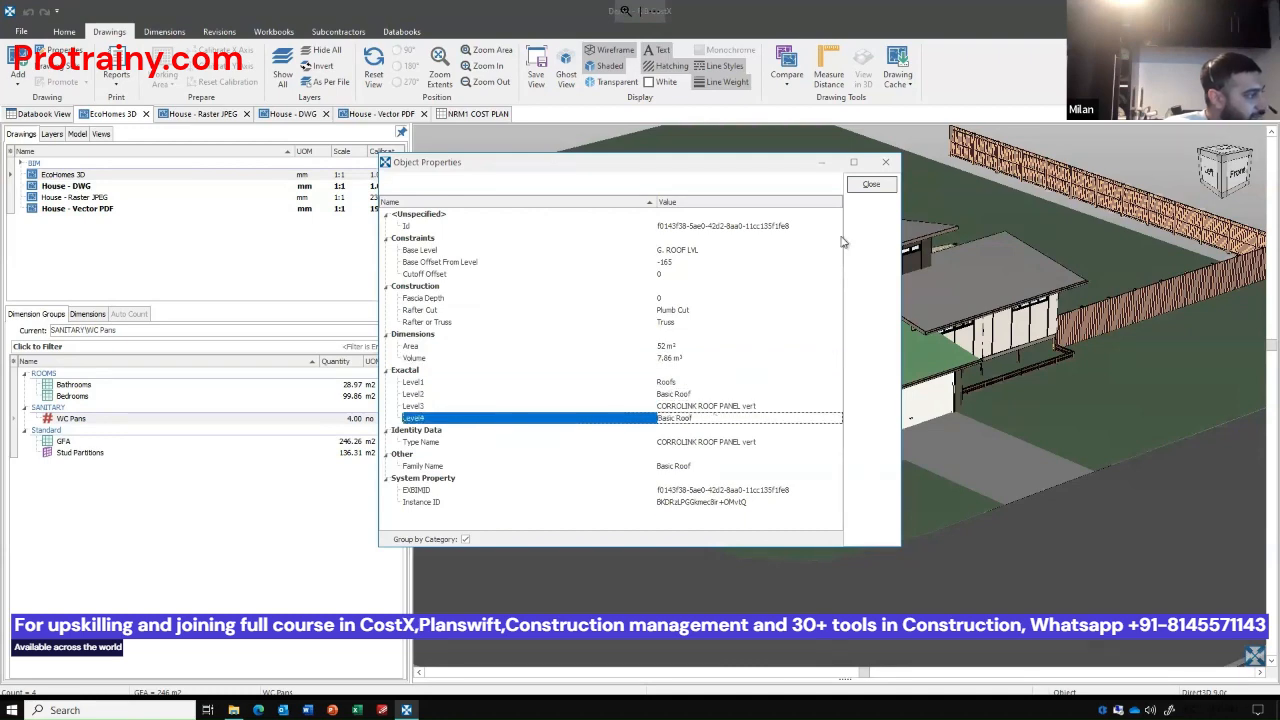
click(871, 184)
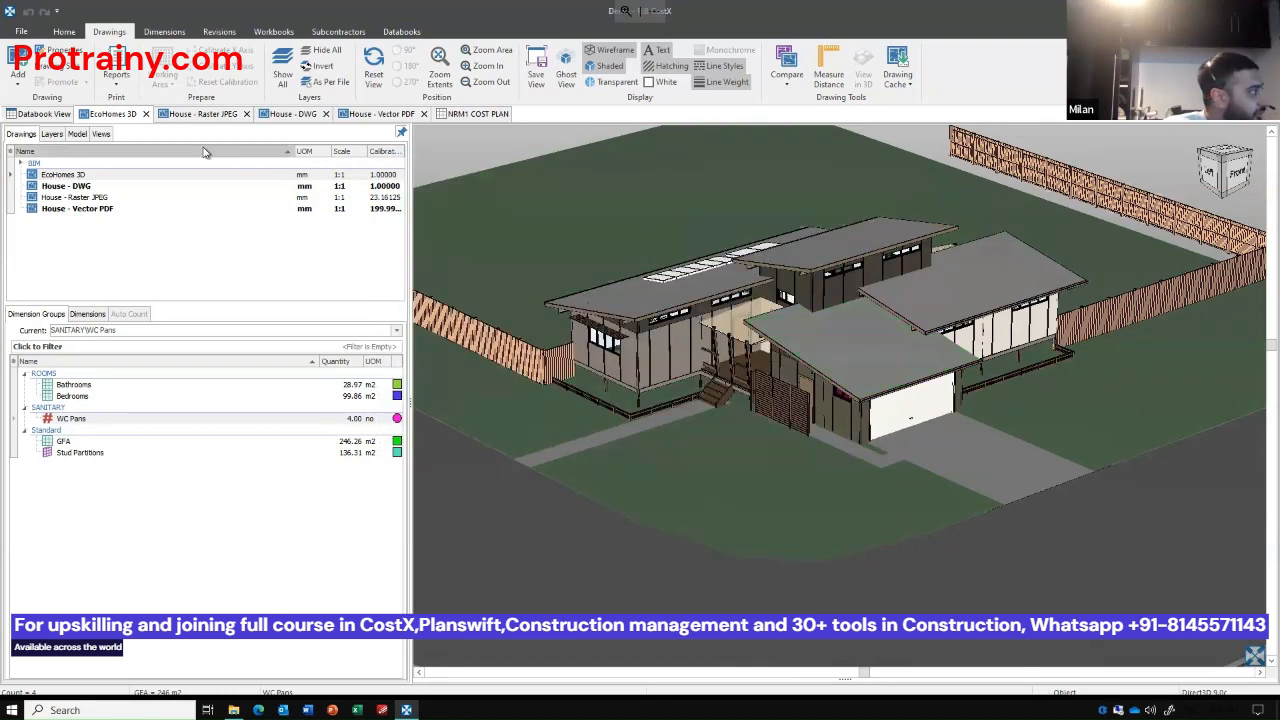
Isolate the Floors, Roofs and structural columns in the EcoHomes 3D model, collapsing the Mass, Plumbing Fixtures, Railings and Roofs categories.
click(76, 135)
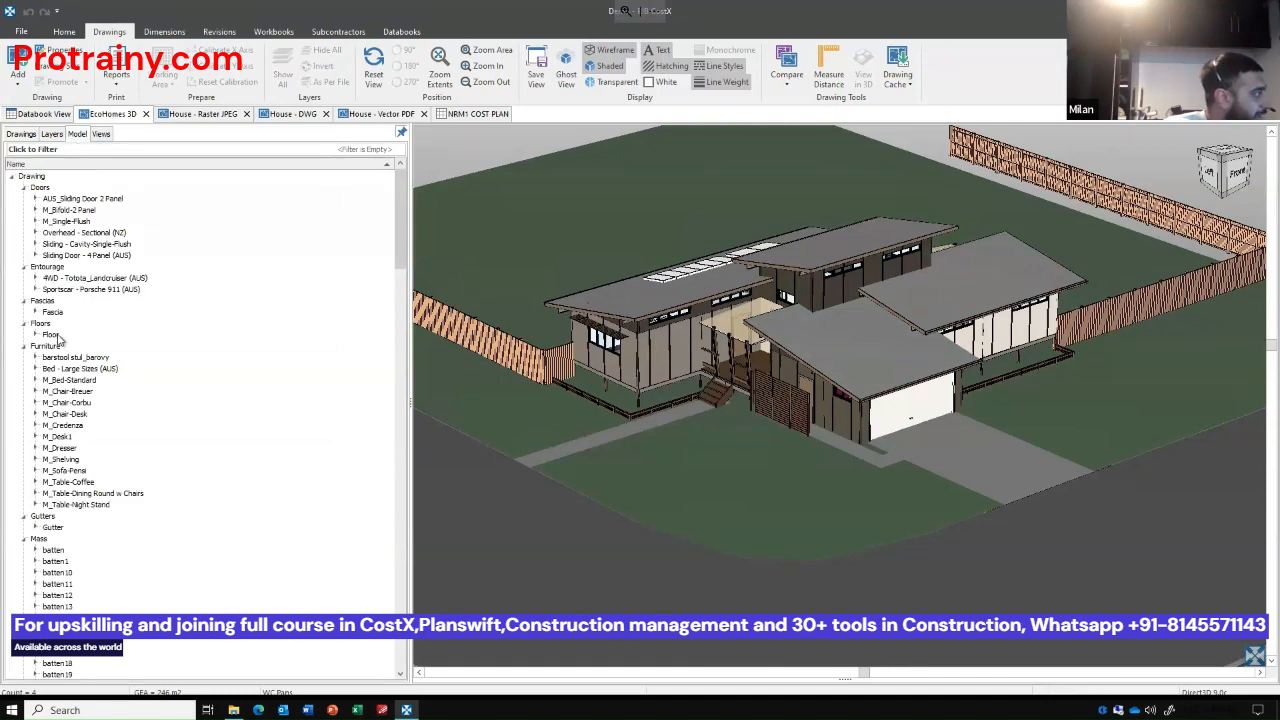
click(54, 326)
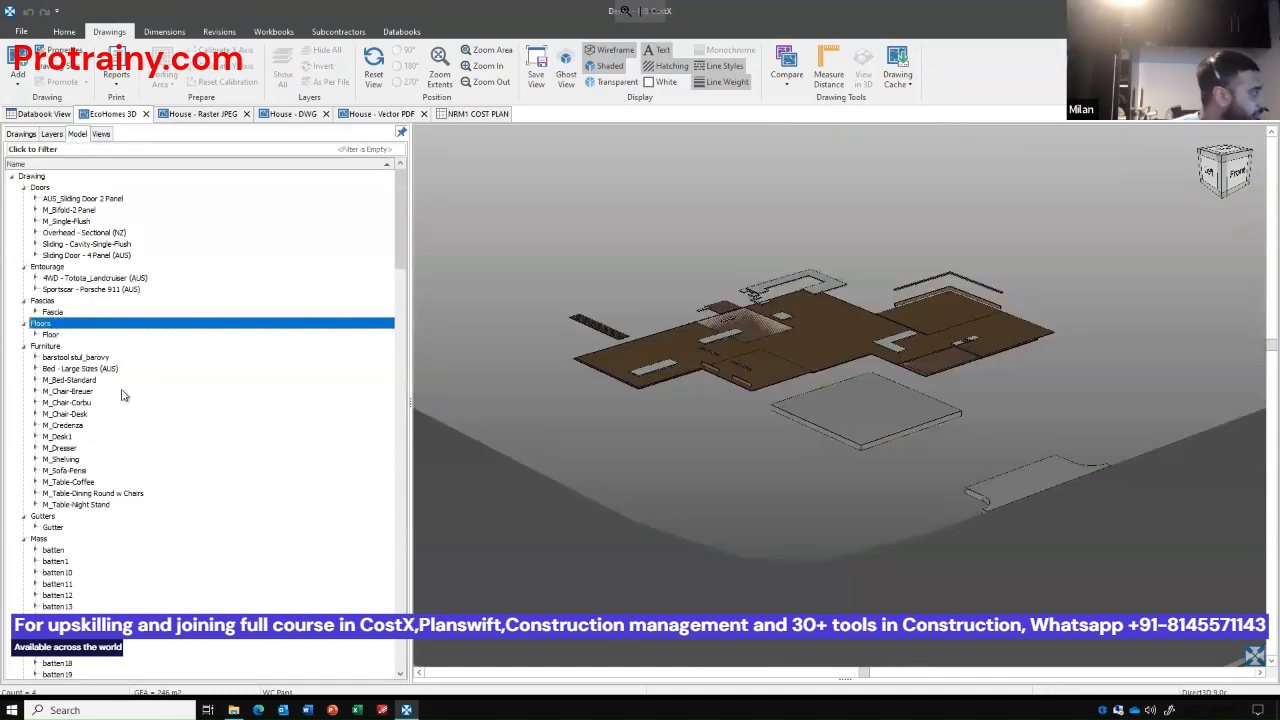
scroll(122, 395, down, 1)
click(23, 505)
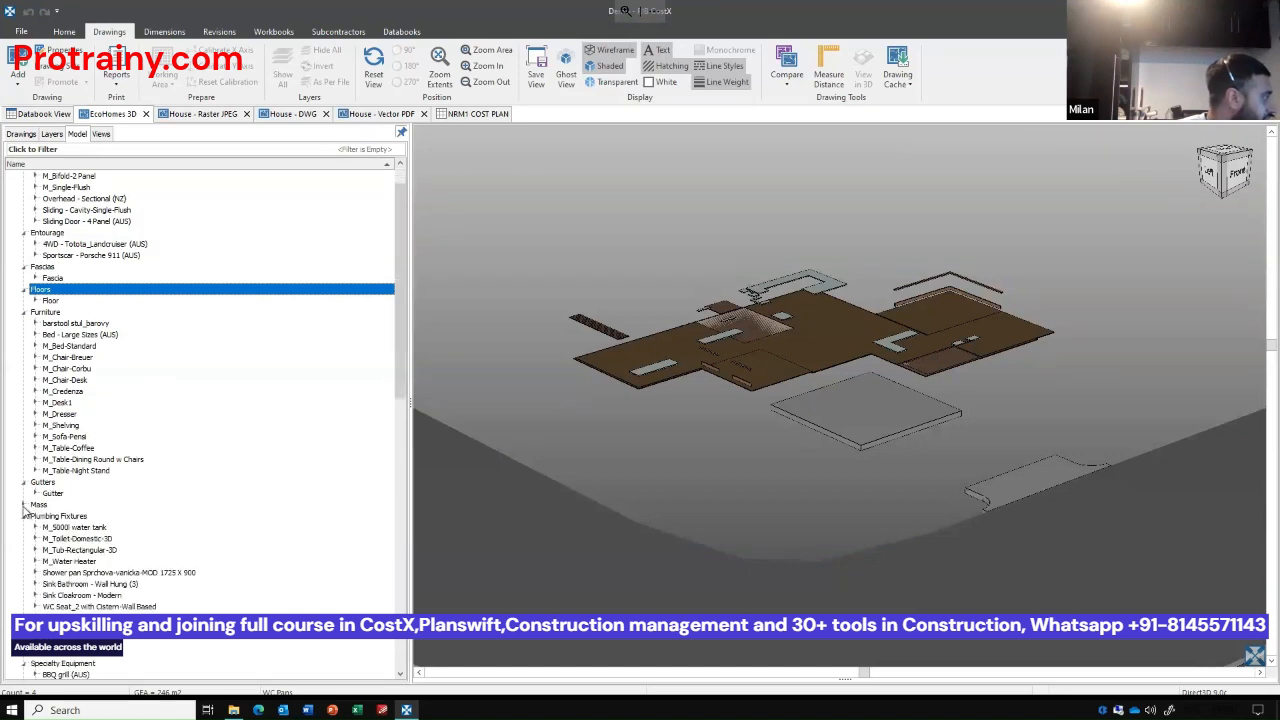
click(23, 516)
click(23, 528)
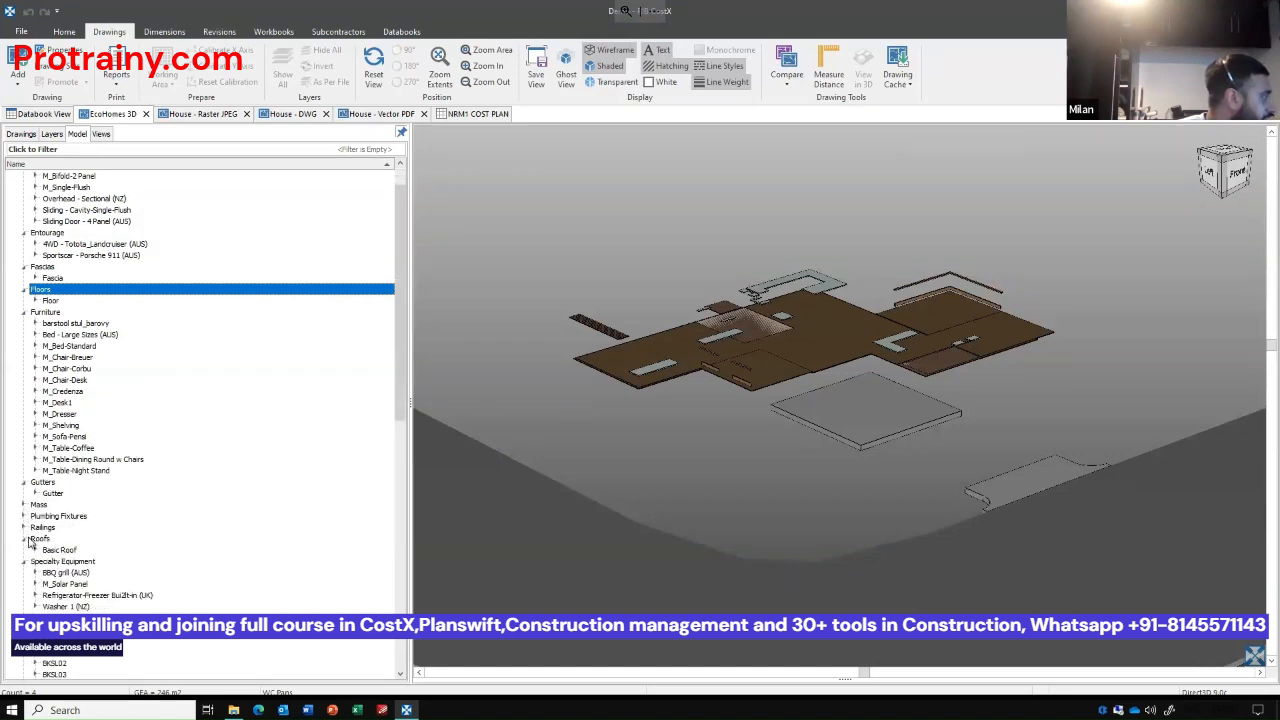
click(23, 539)
ctrl+click(40, 539)
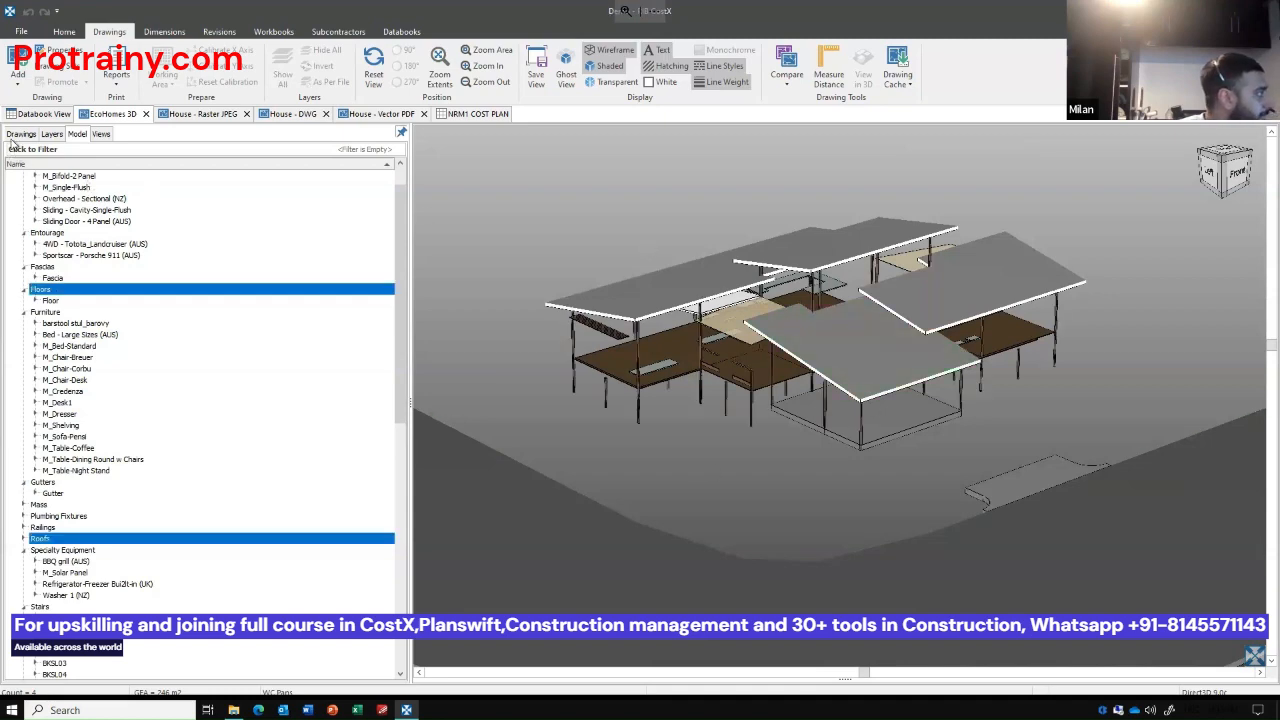
Import BIM dimensions for the visible EcoHomes 3D objects using the BIM Import Revit General template.
click(18, 134)
drag(904, 356, 930, 372)
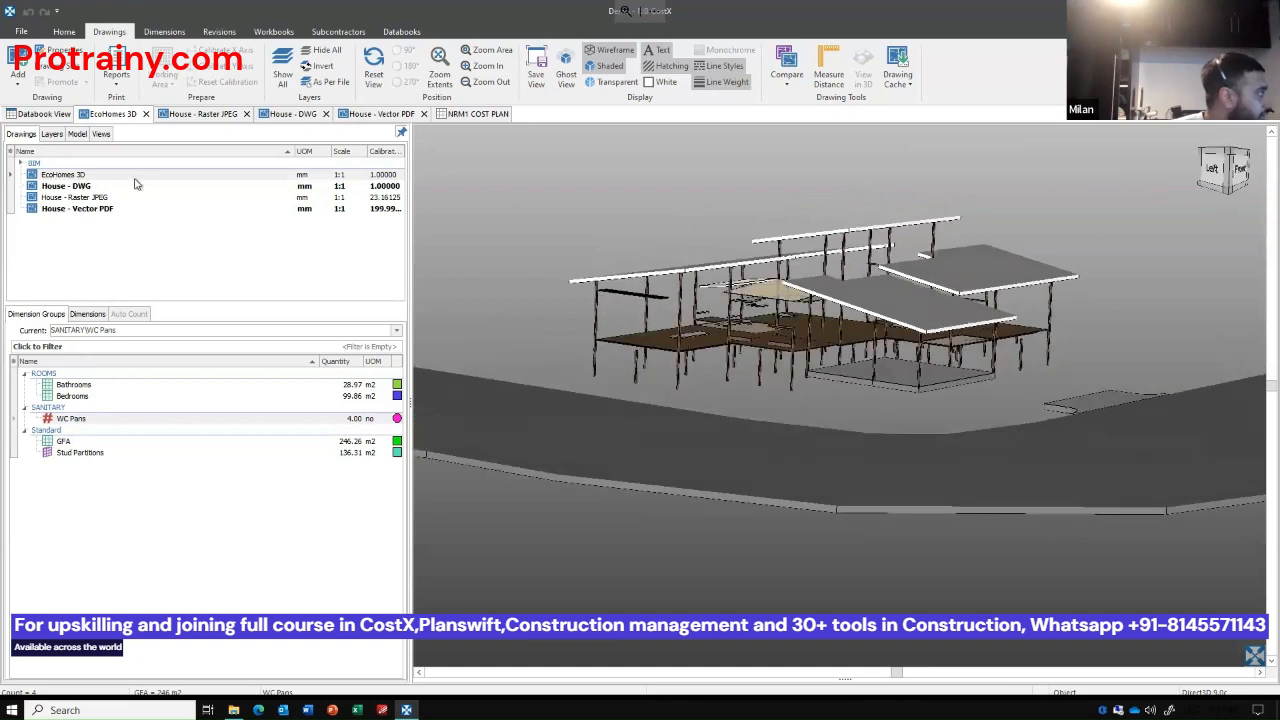
click(130, 176)
click(164, 31)
click(110, 78)
click(120, 100)
click(616, 375)
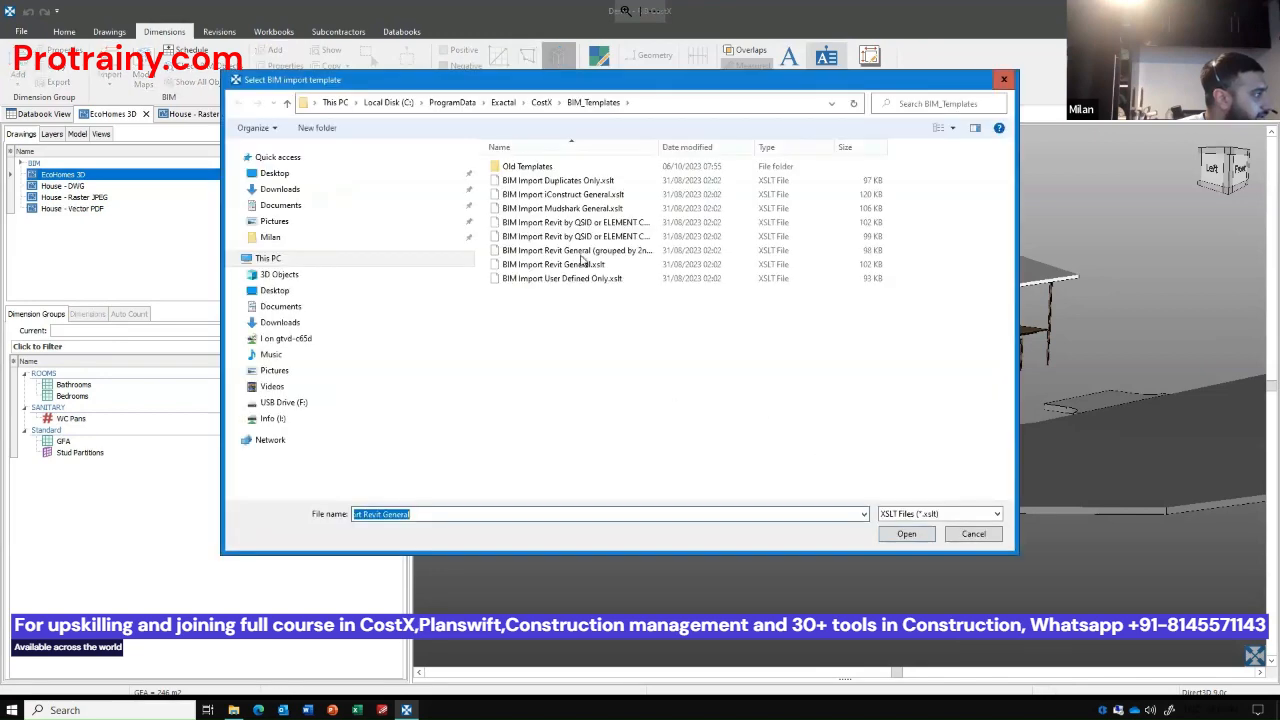
double_click(585, 265)
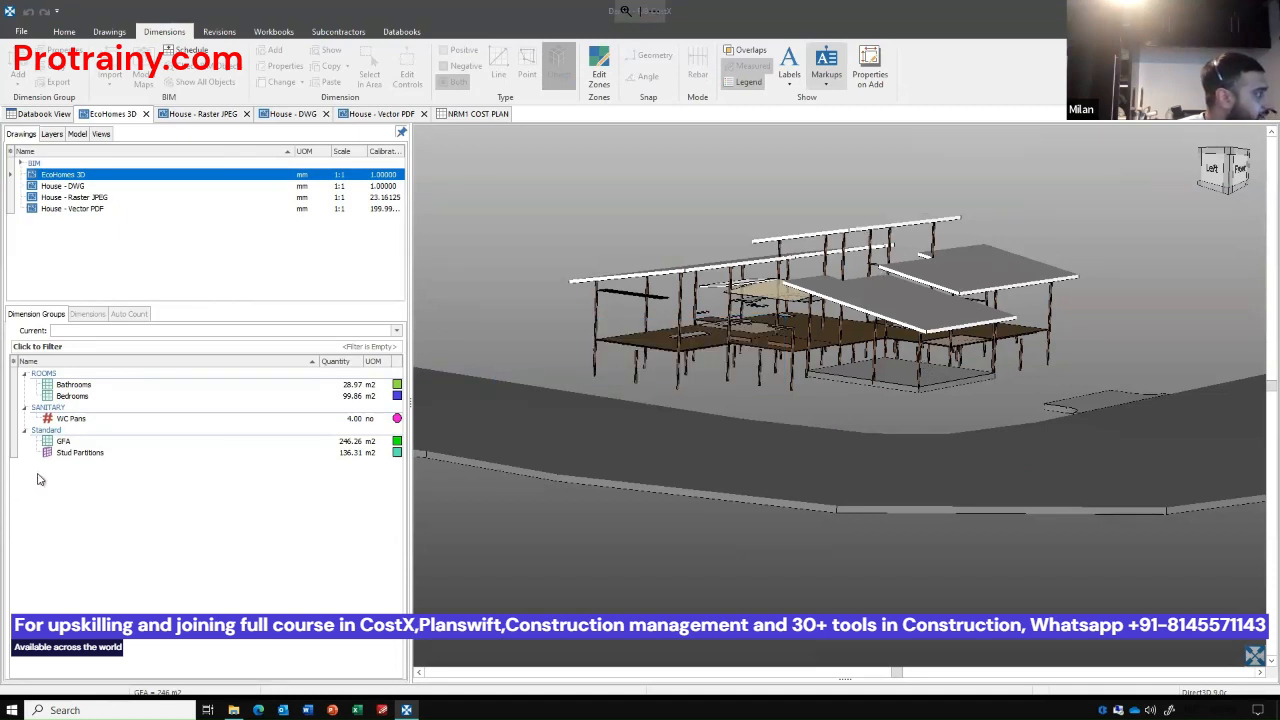
click(820, 298)
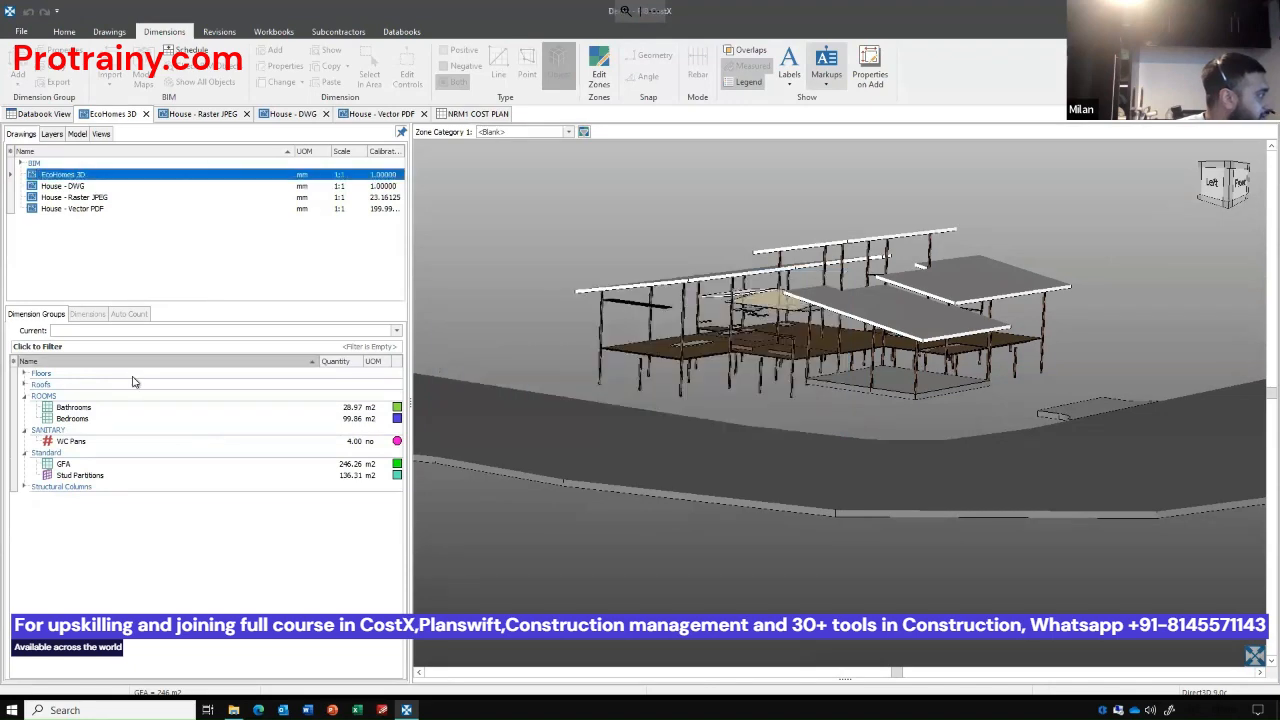
Expand the imported Floors and Roofs folders to examine their dimension groups, and view the model from a higher angle.
click(24, 385)
click(25, 374)
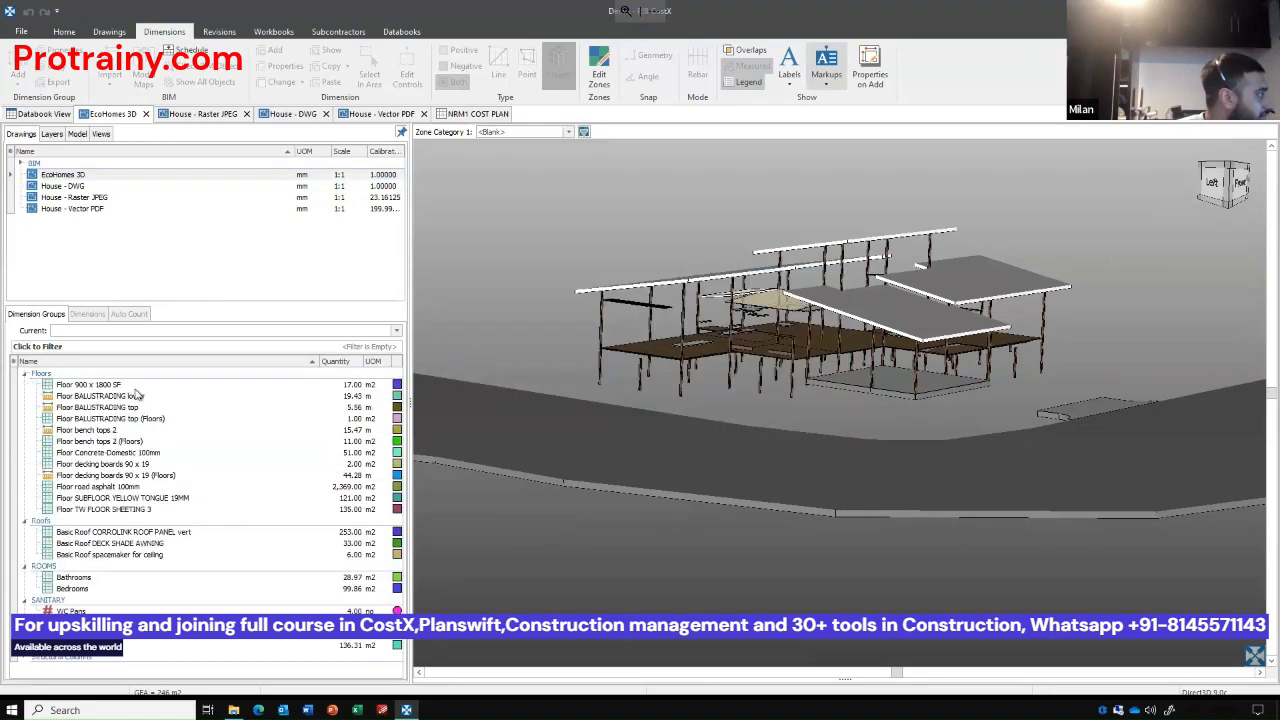
mouse_move(860, 341)
mouse_down()
mouse_move(849, 357)
mouse_move(857, 347)
mouse_up()
click(857, 343)
right_click(857, 341)
click(758, 189)
click(758, 193)
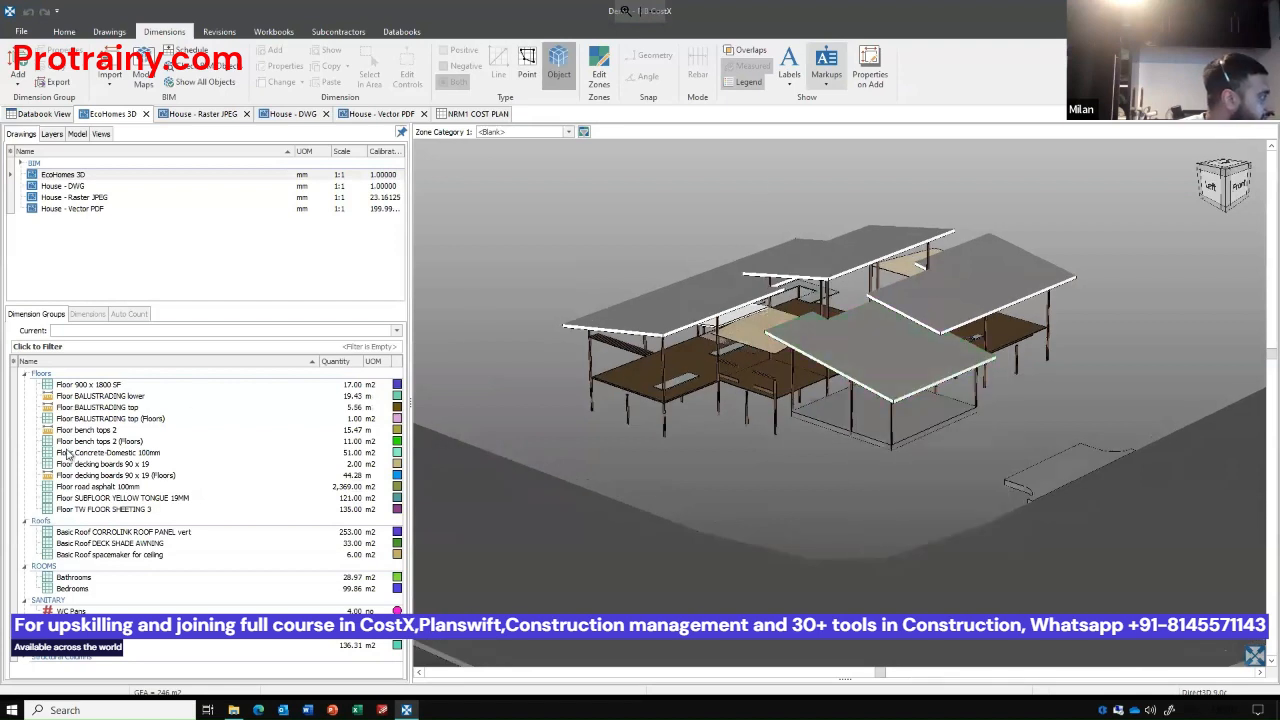
Isolate the Basic Roof CORROLINK ROOF PANEL vert dimension group and view its roof panels from above.
click(122, 554)
click(120, 532)
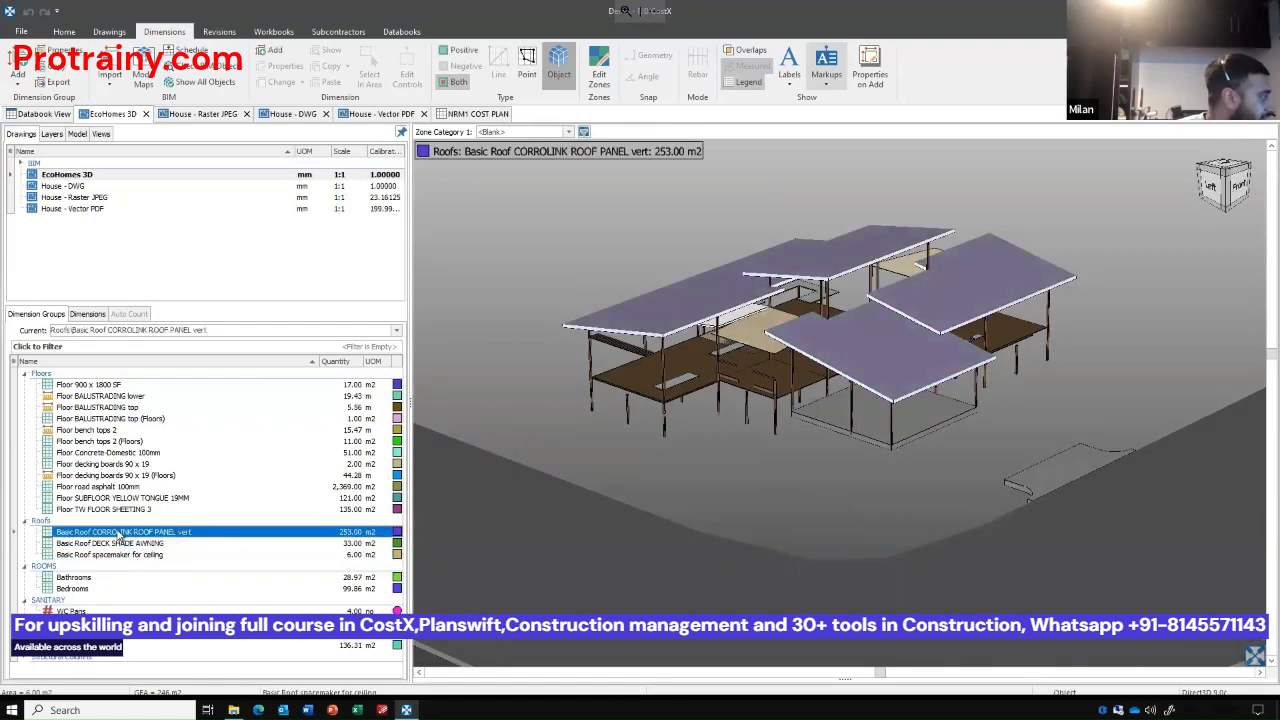
right_click(118, 532)
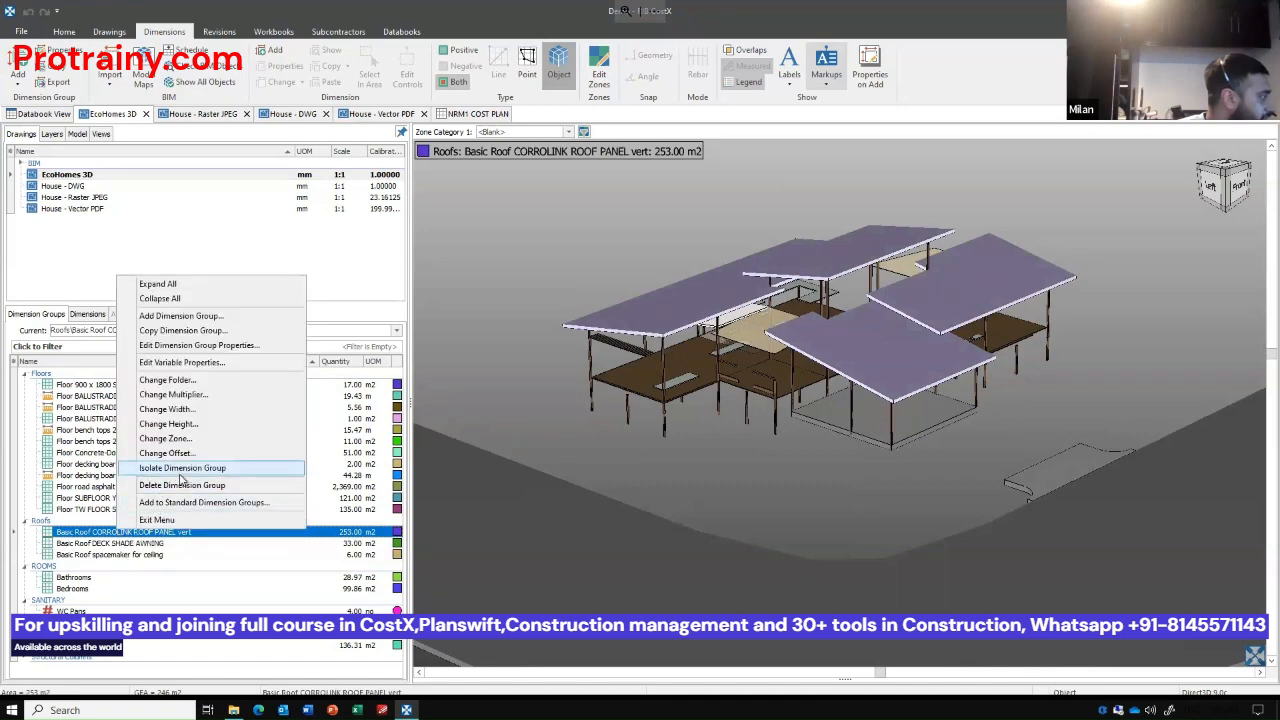
click(182, 467)
mouse_move(942, 410)
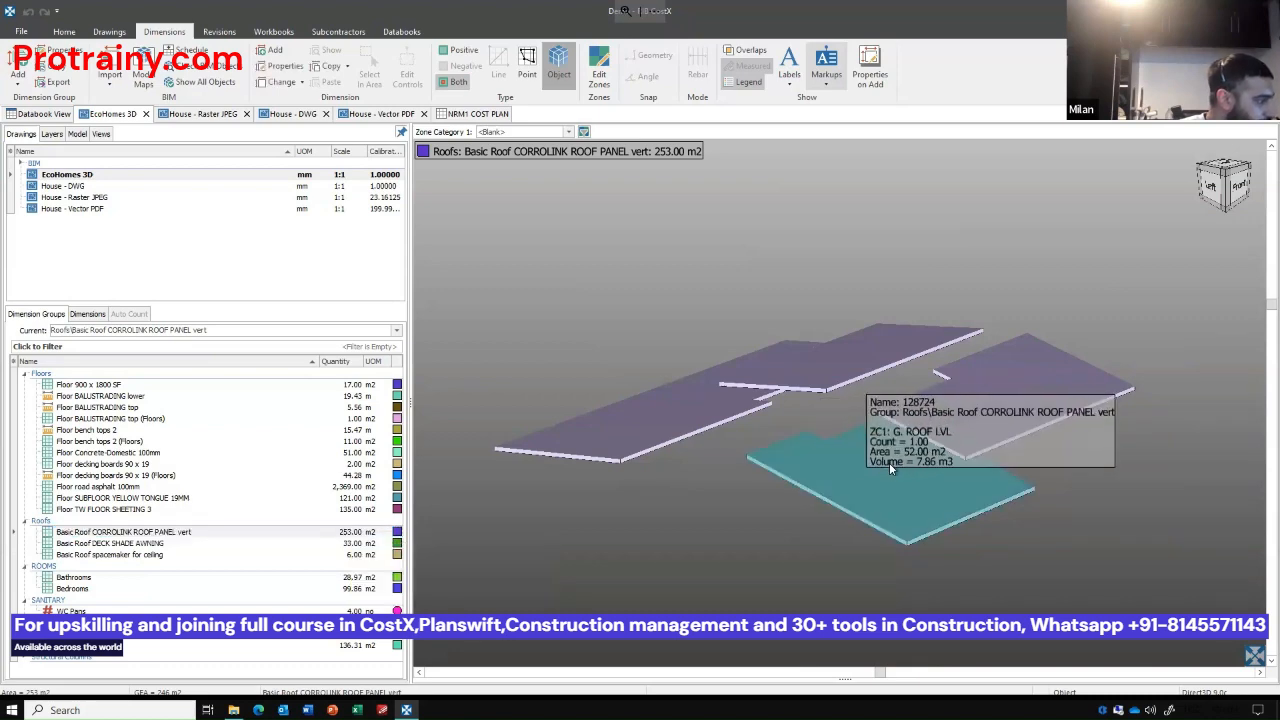
scroll(748, 345, down, 2)
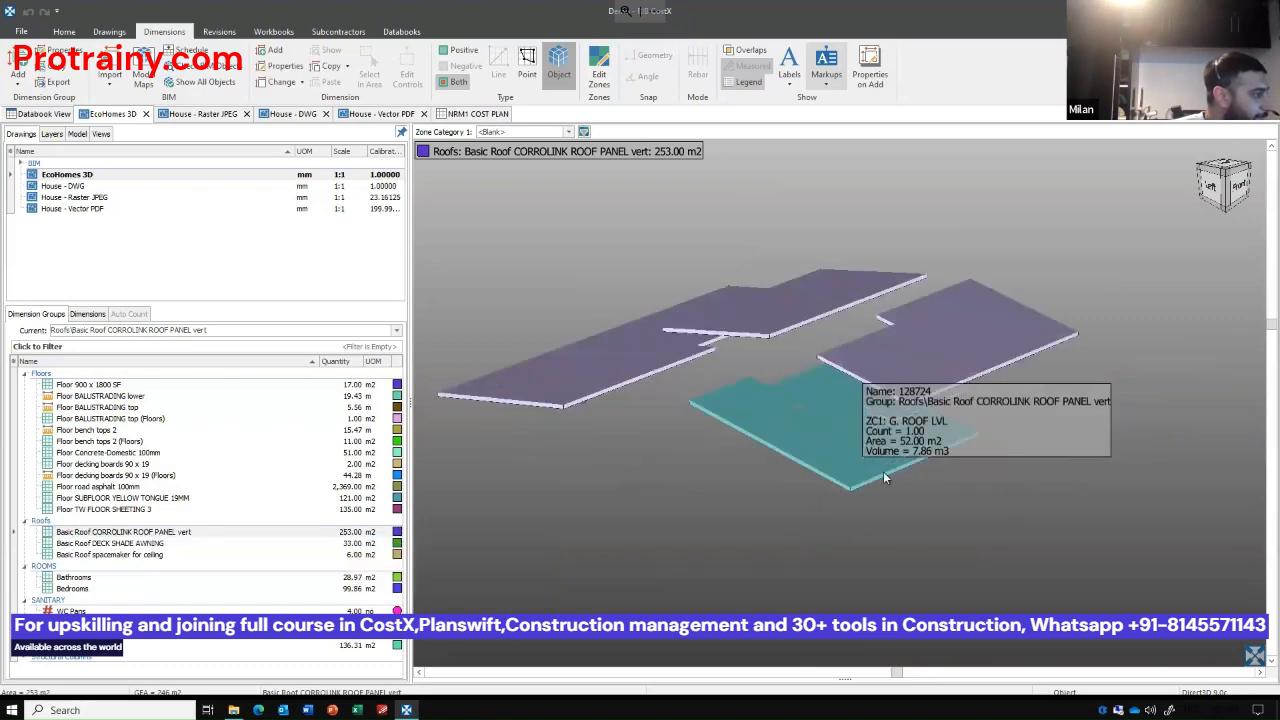
scroll(876, 460, up, 2)
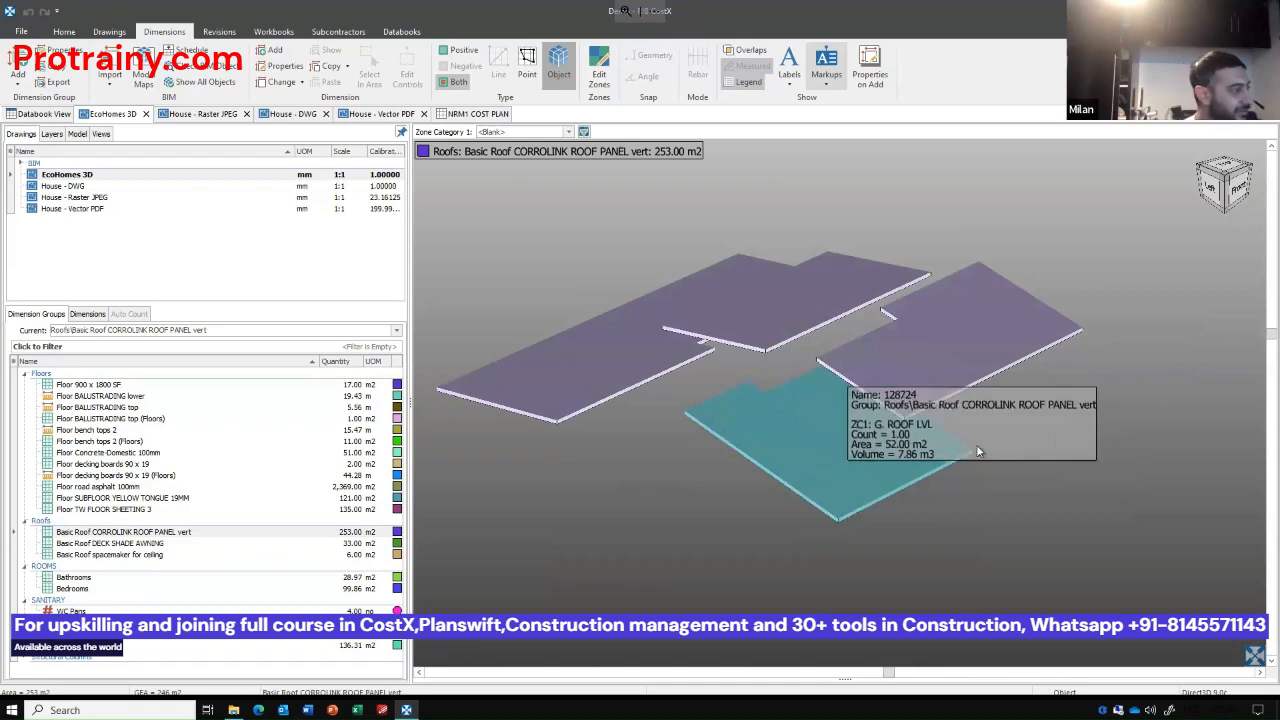
drag(996, 482, 894, 509)
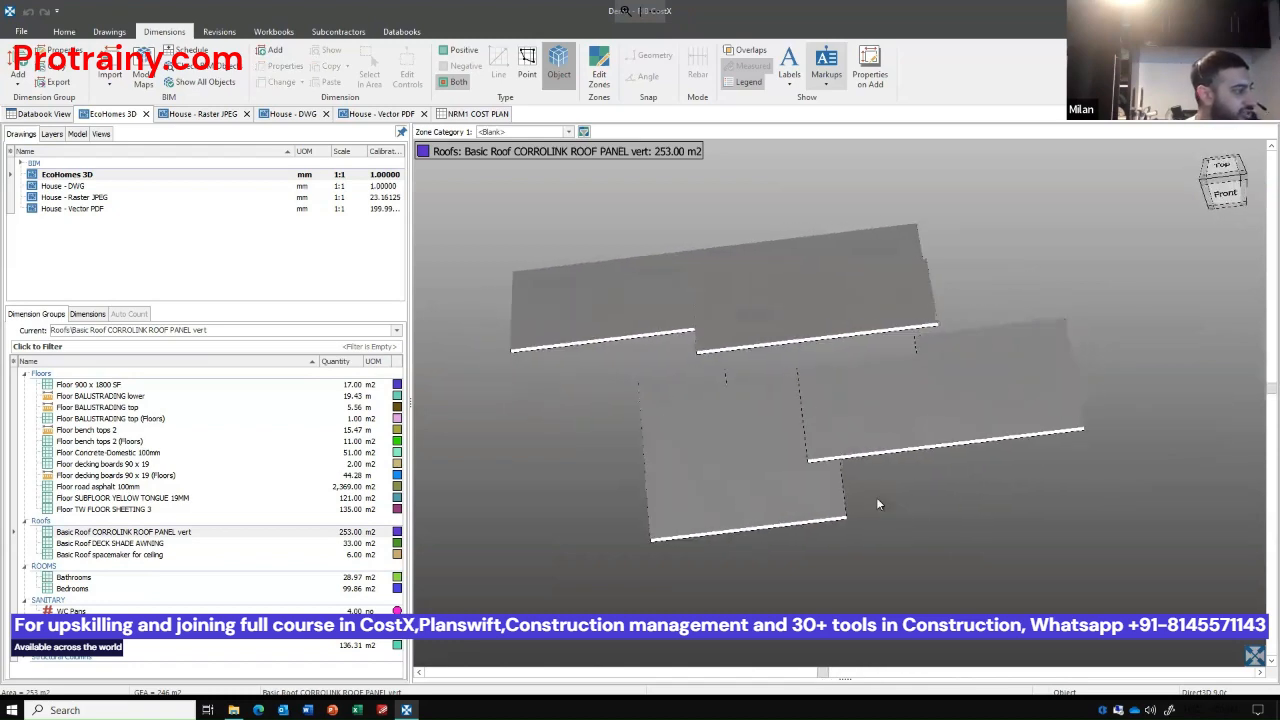
click(891, 503)
Add a dimension group named 3D Roof CHECK in the Roofs folder and switch to Point measurement.
click(10, 66)
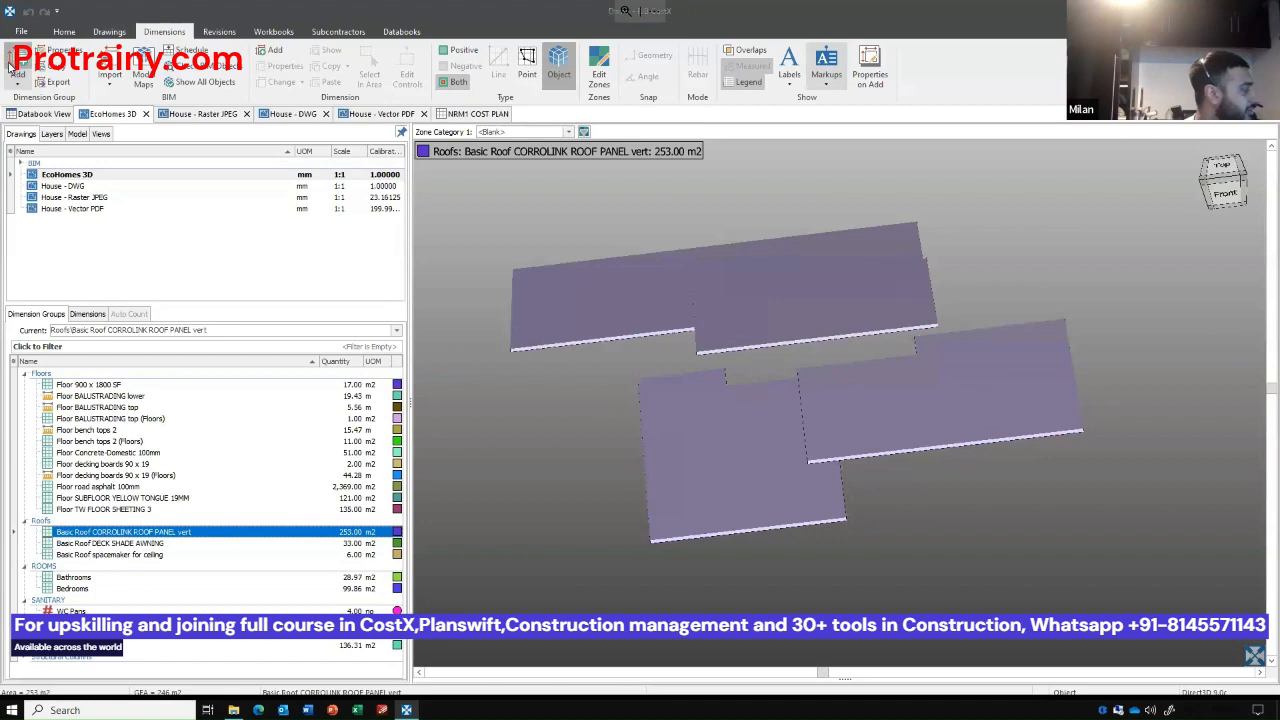
text(3D)
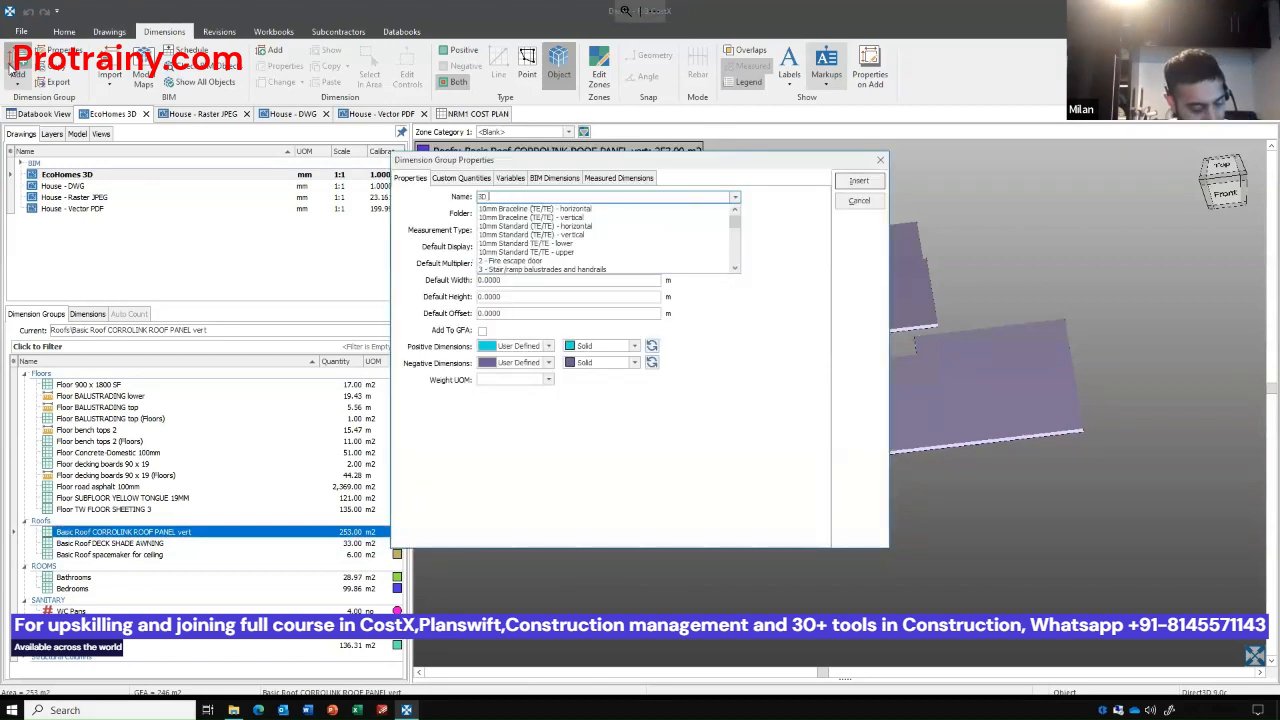
text( Roof CHECK)
key(Return)
key(Return)
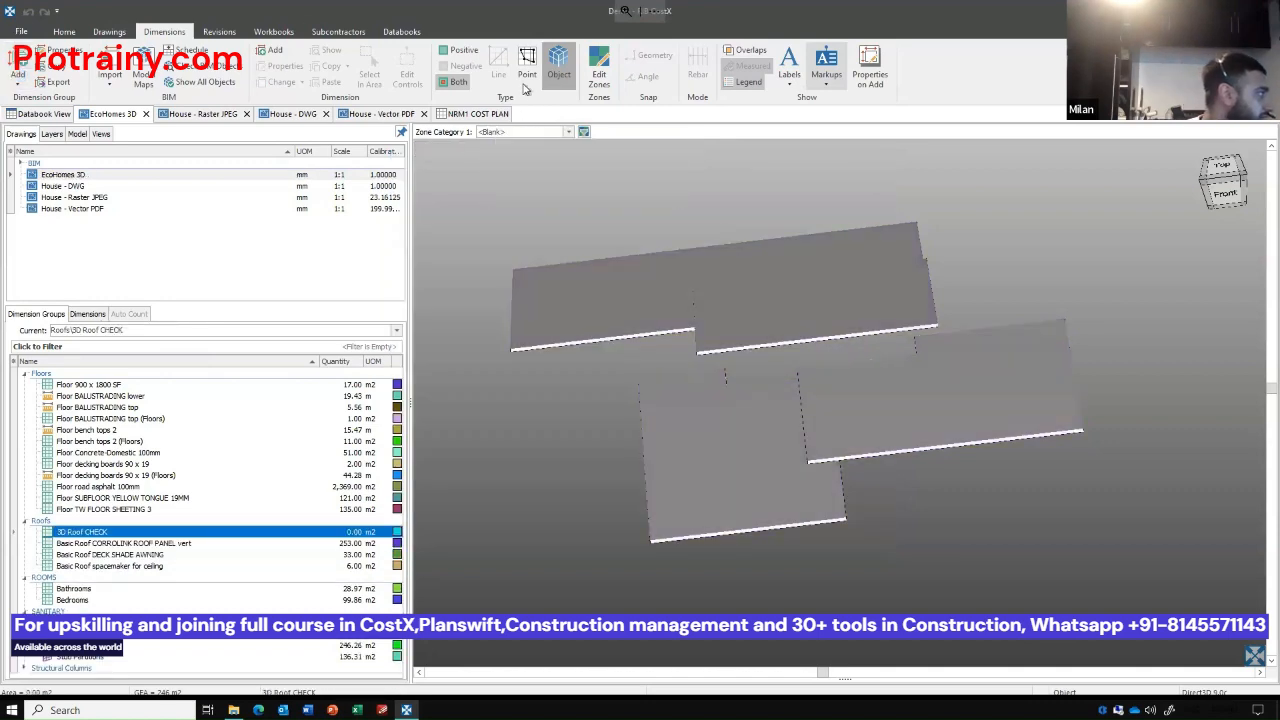
click(527, 66)
Measure the whole top face of the roof panel beside the garage roof, and delete that measurement.
click(868, 421)
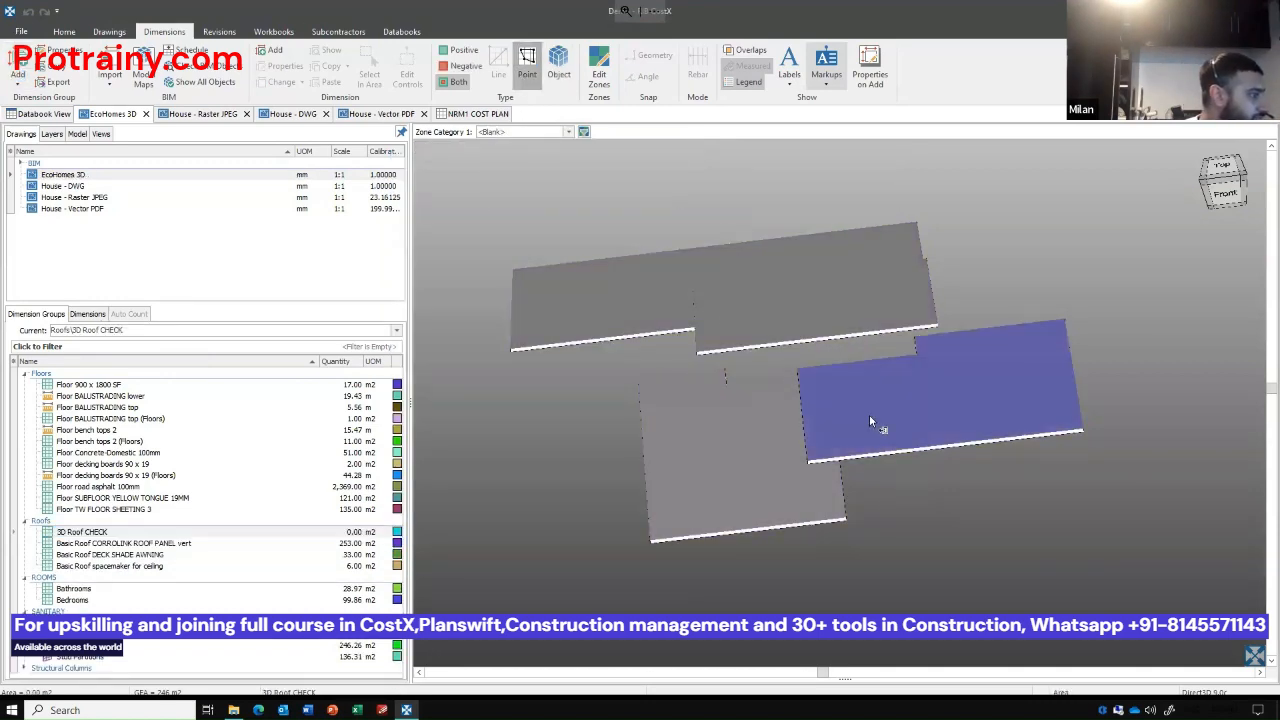
scroll(1090, 516, up, 3)
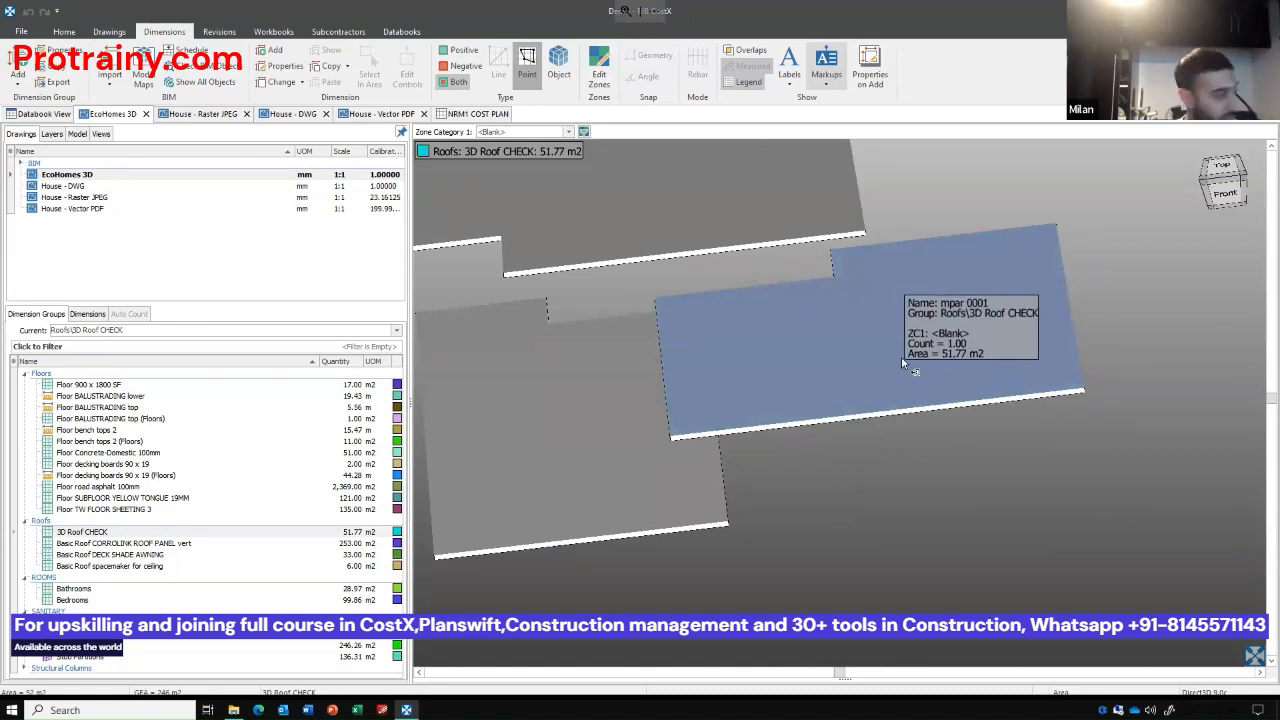
key(Delete)
key(Return)
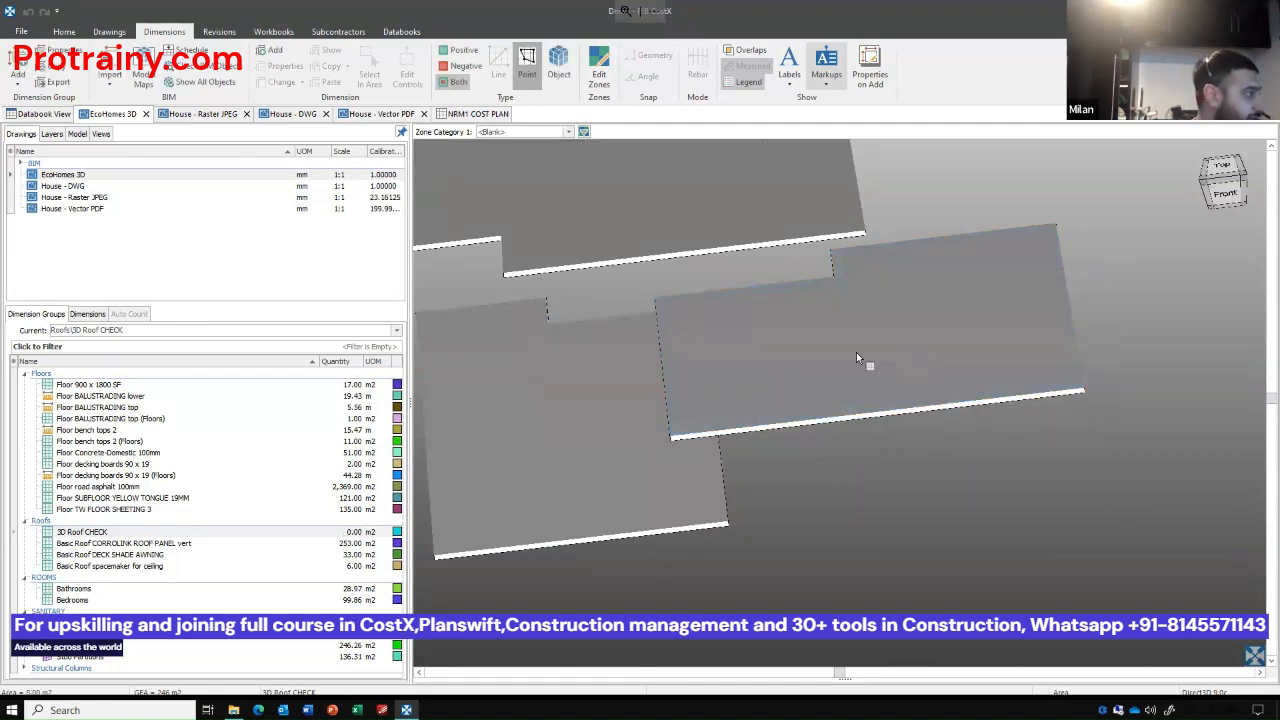
Trace the outline of the roof panel beside the garage roof corner by corner, including its notch, as an area in 3D Roof CHECK.
click(839, 254)
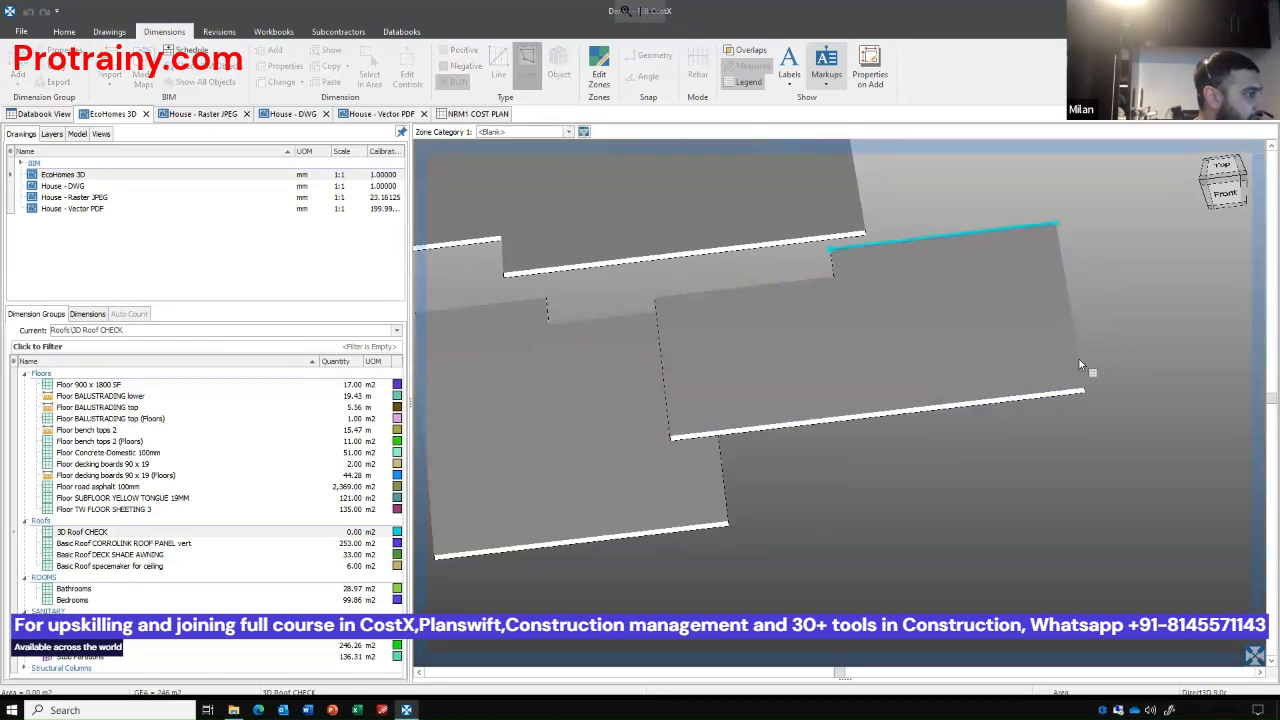
click(1083, 390)
click(677, 432)
click(662, 300)
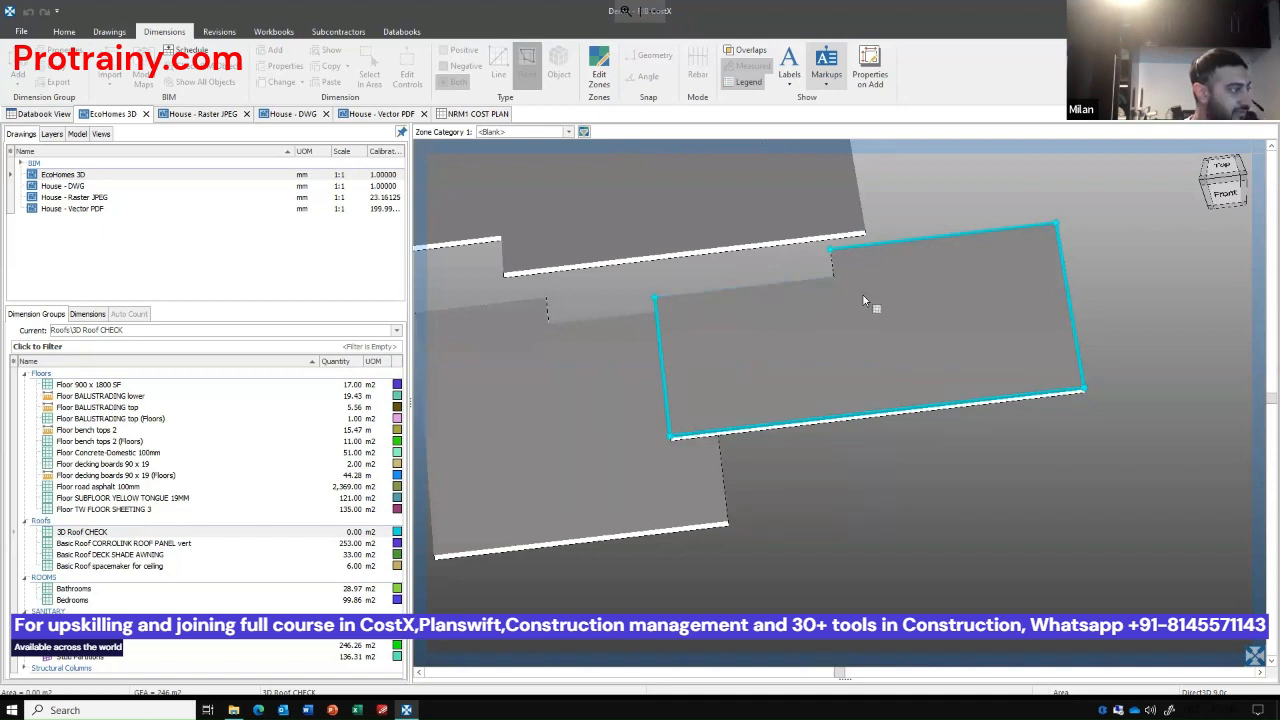
click(850, 269)
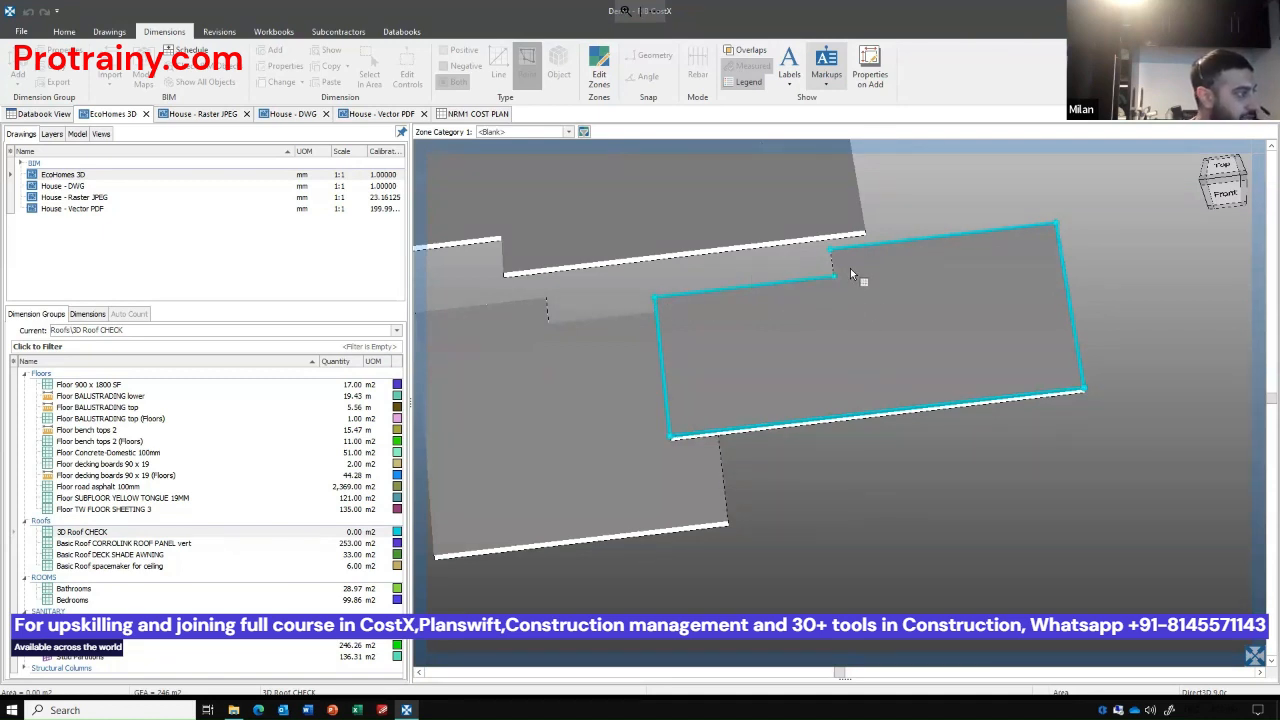
double_click(851, 272)
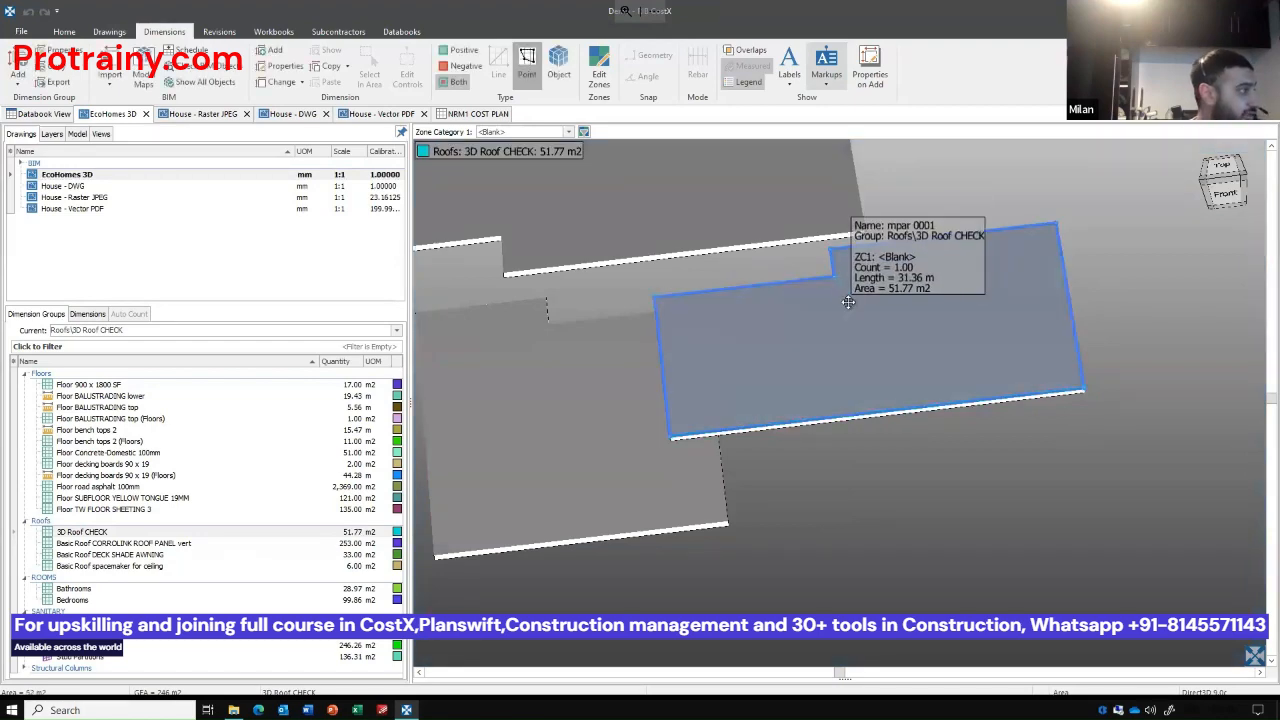
Compare the CORROLINK ROOF PANEL vert measurements with the traced check, and review the group's object schedule across to the Volume column.
click(368, 546)
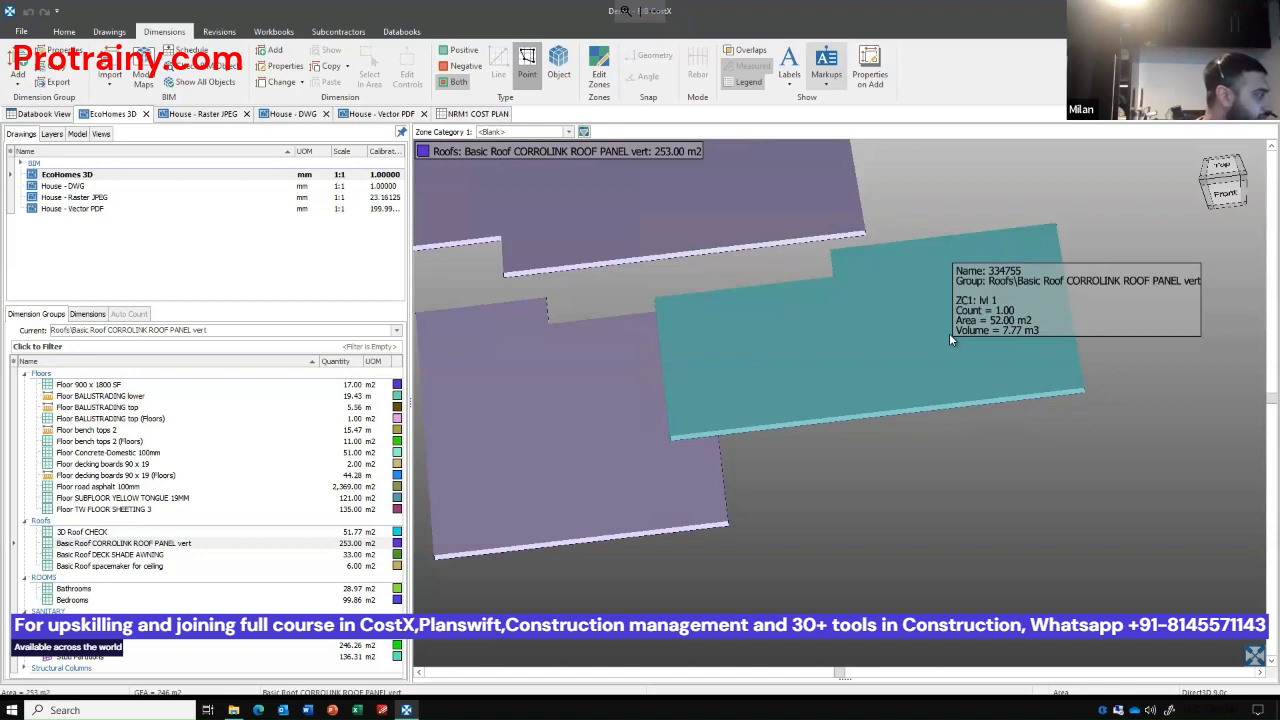
scroll(898, 462, down, 2)
drag(896, 468, 909, 552)
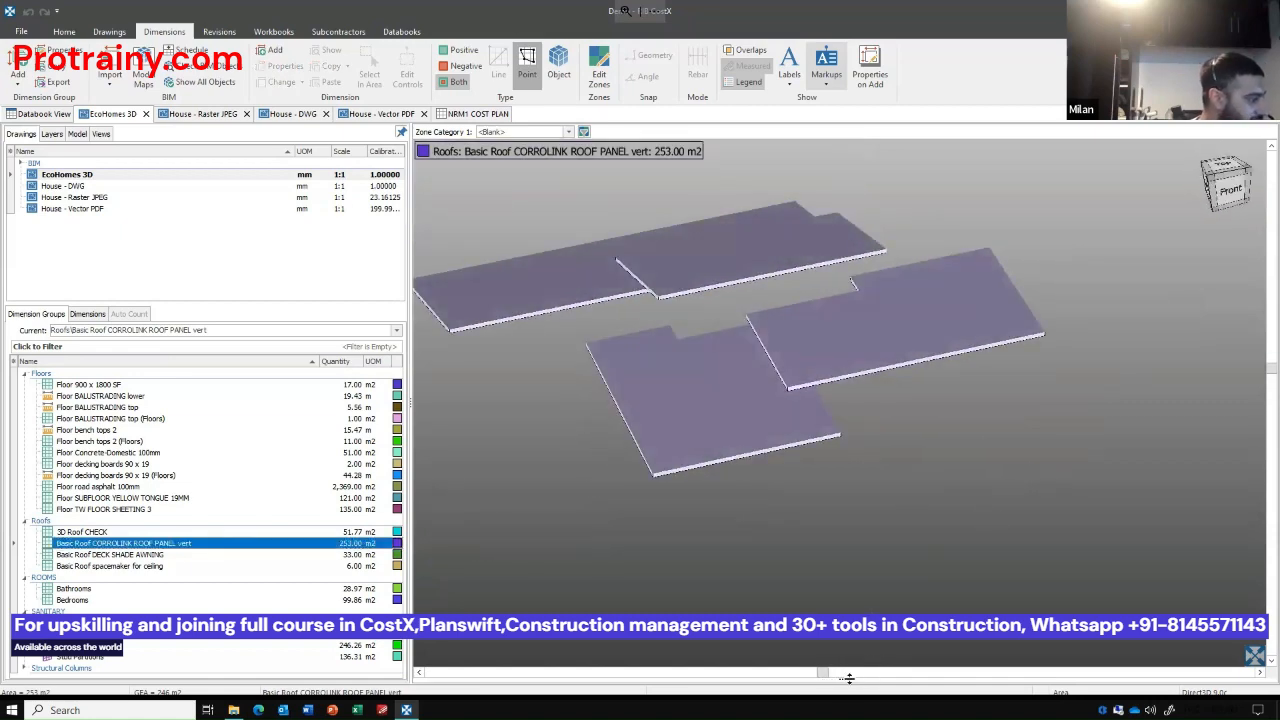
drag(842, 600, 760, 357)
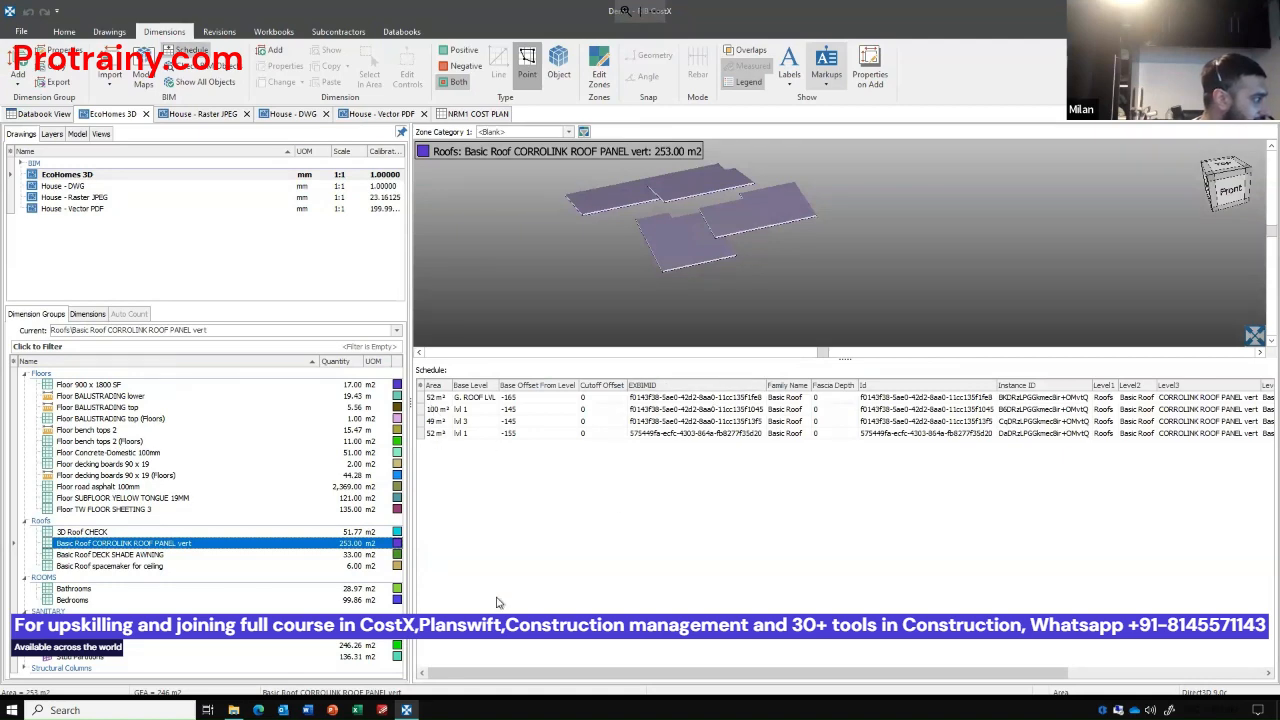
drag(533, 673, 728, 673)
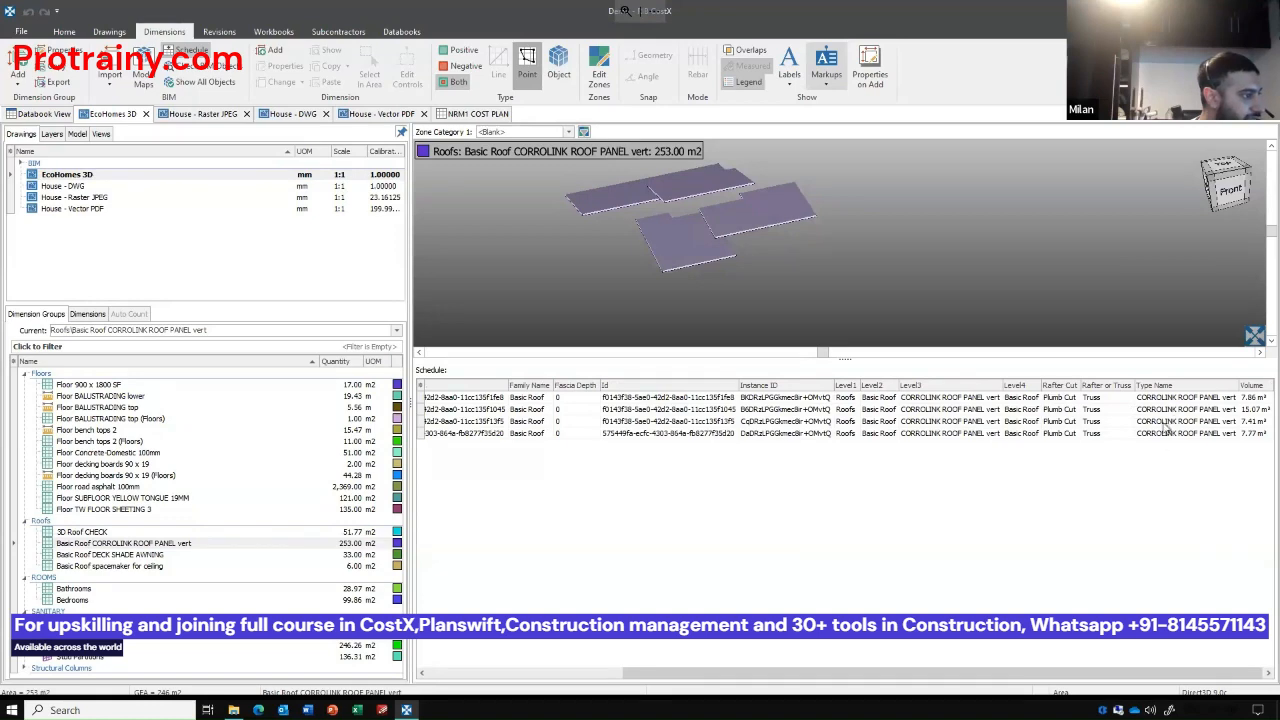
drag(1021, 360, 988, 490)
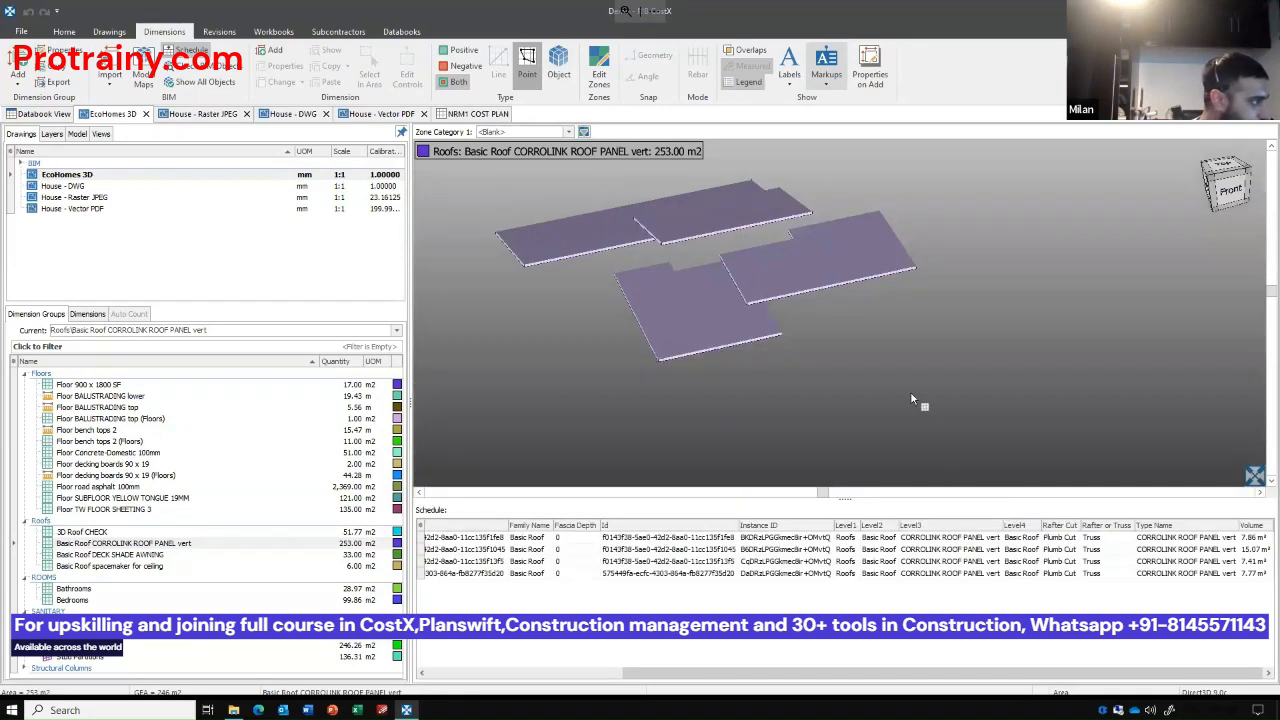
Show all objects of the house model again and examine the level classifications of its objects in the full schedule.
right_click(852, 344)
click(913, 425)
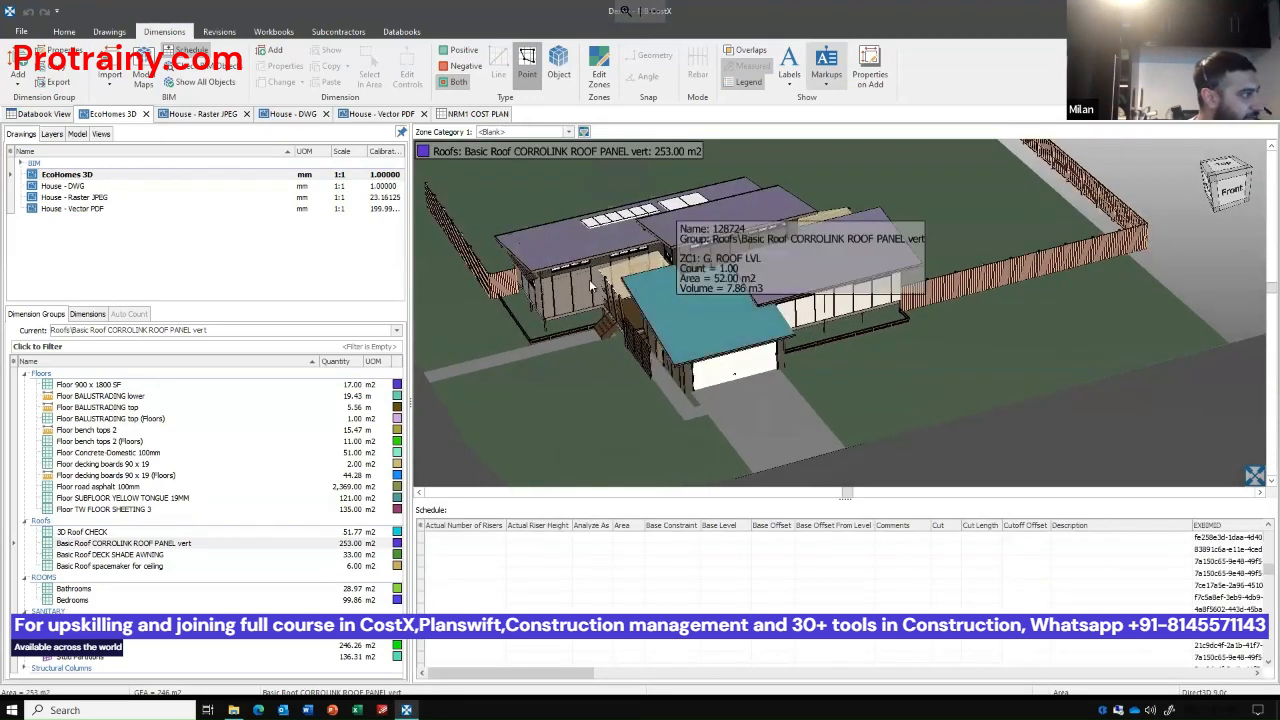
drag(533, 271, 630, 311)
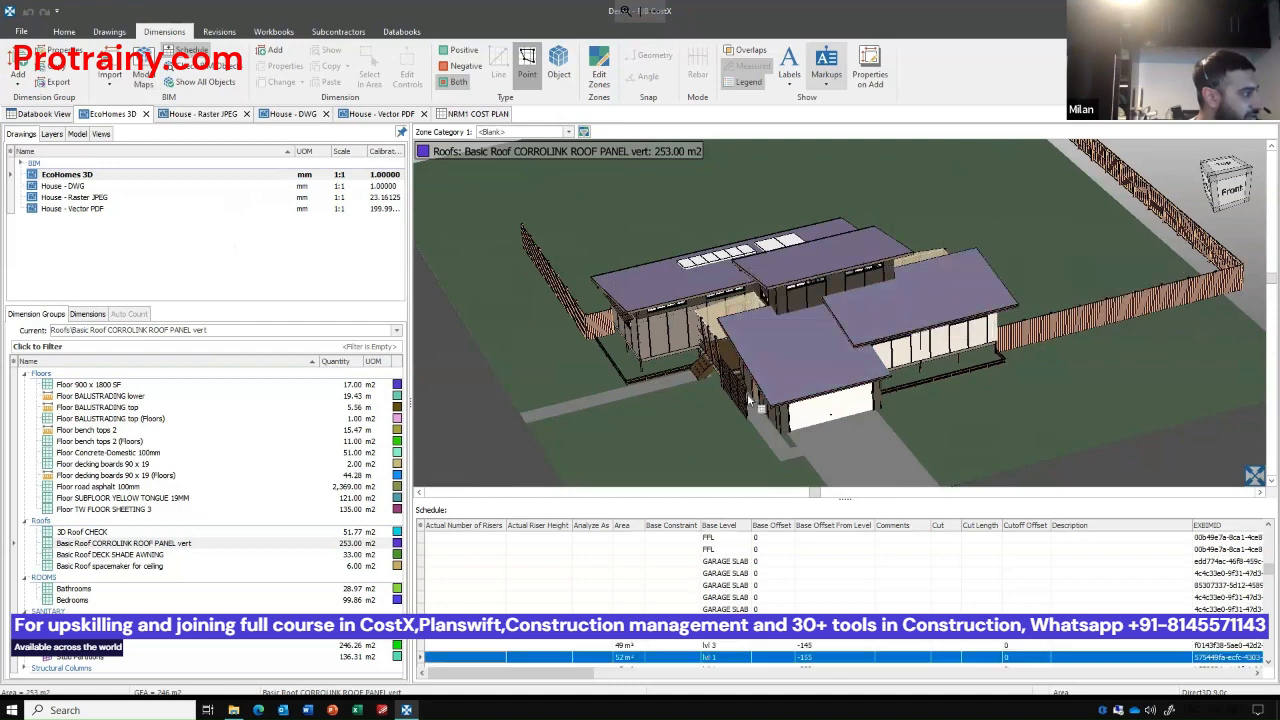
drag(585, 678, 876, 671)
scroll(876, 626, down, 2)
scroll(766, 585, down, 3)
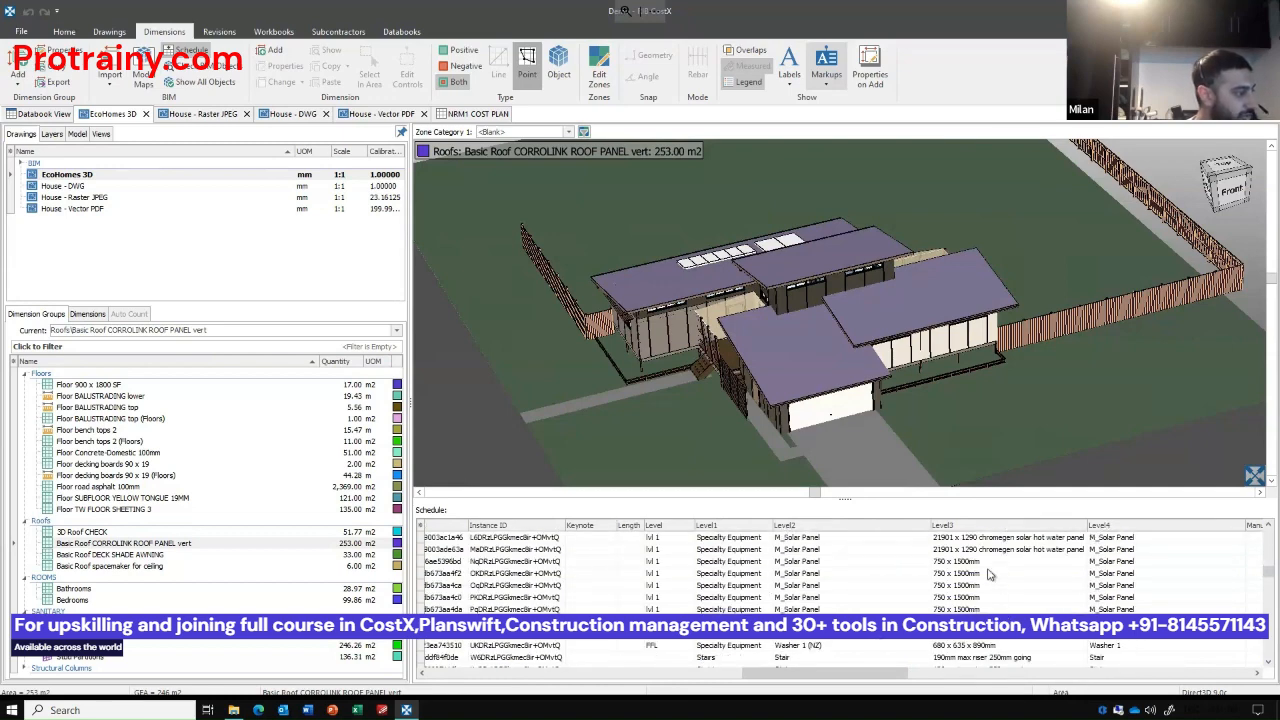
Review the level classification columns of the roof and specialty equipment objects, and hide the object schedule.
mouse_move(881, 672)
mouse_down()
mouse_move(1192, 656)
mouse_move(878, 648)
mouse_up()
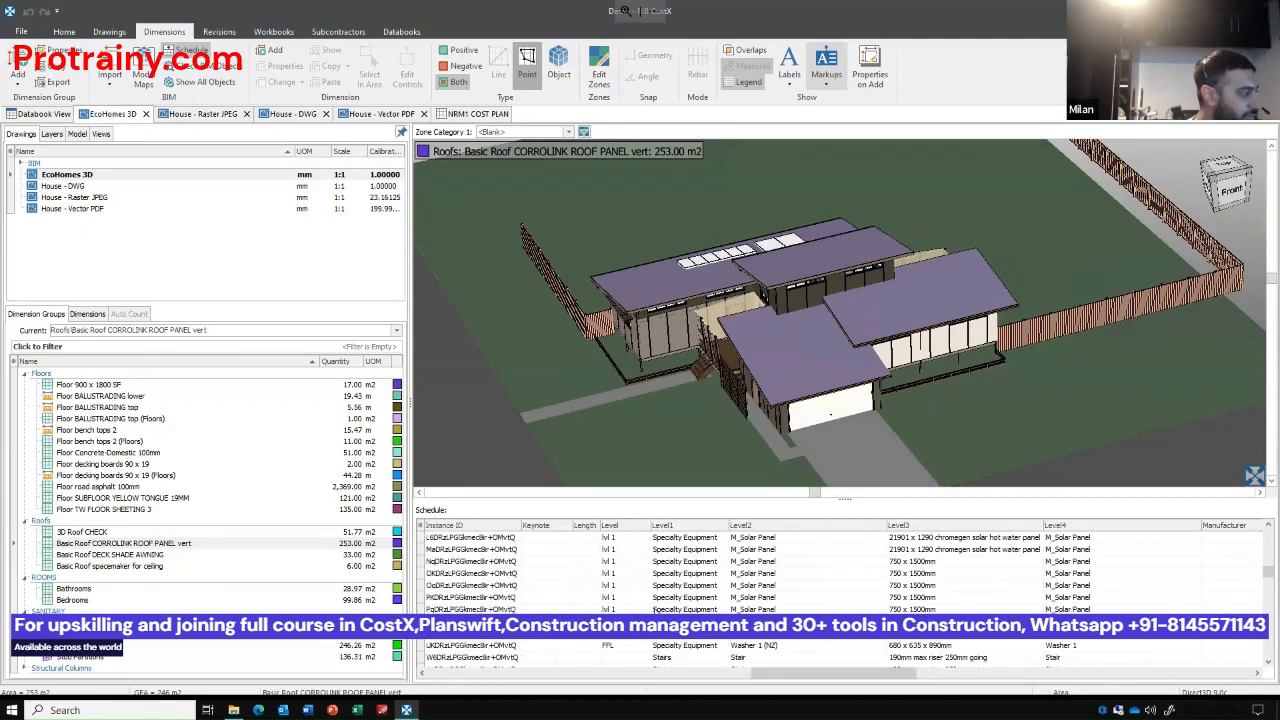
scroll(691, 597, up, 2)
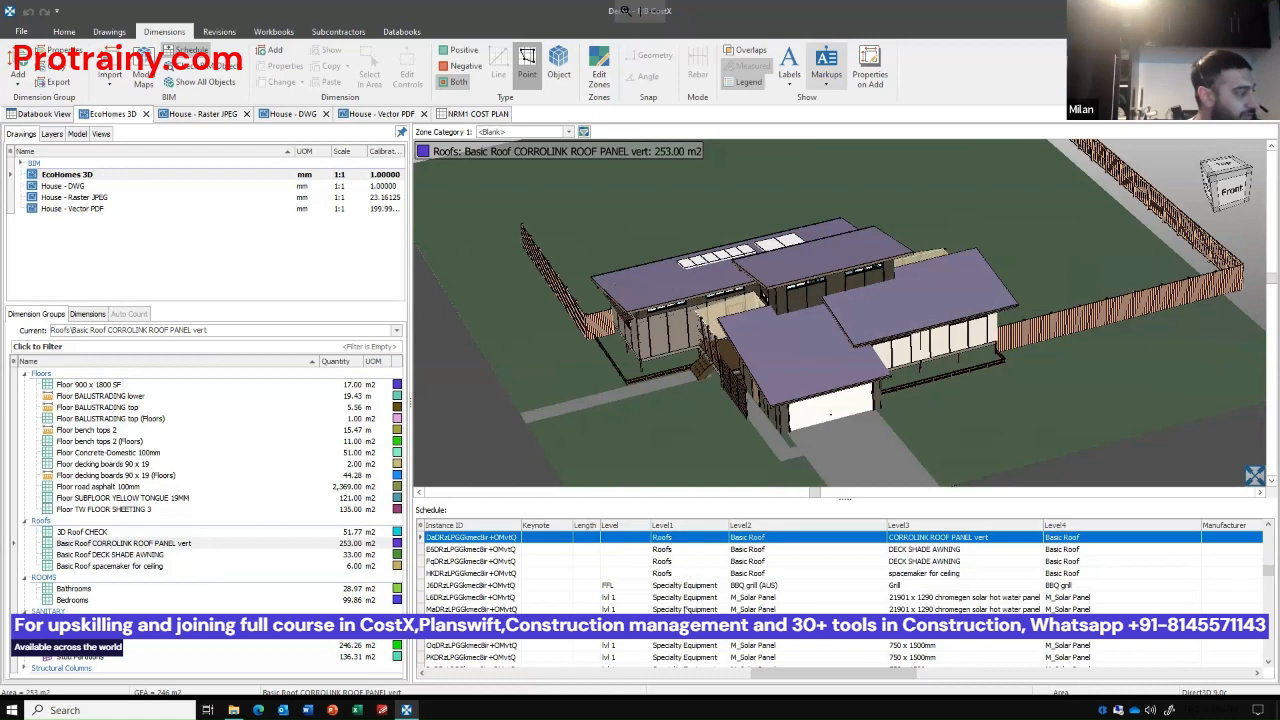
click(840, 497)
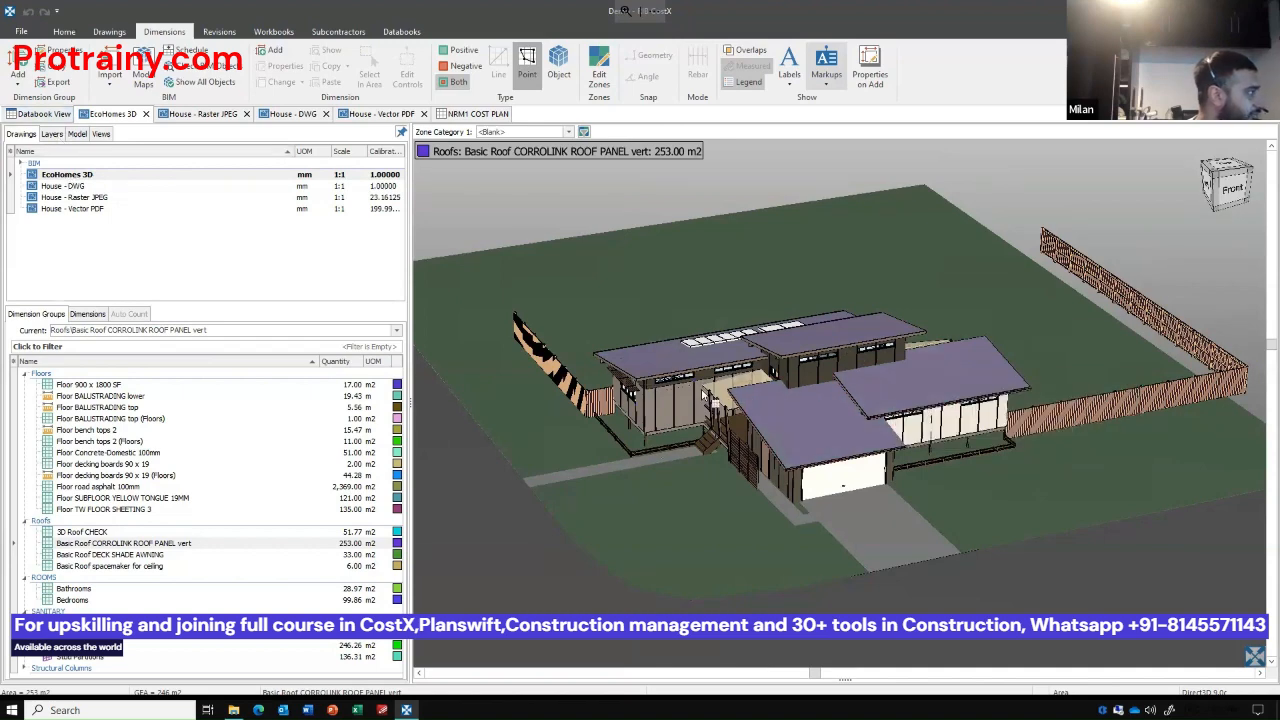
Add the EcoHomes 3D drawing to the EcoHomes 2D Views drawing set, choosing it from all drawings.
click(21, 167)
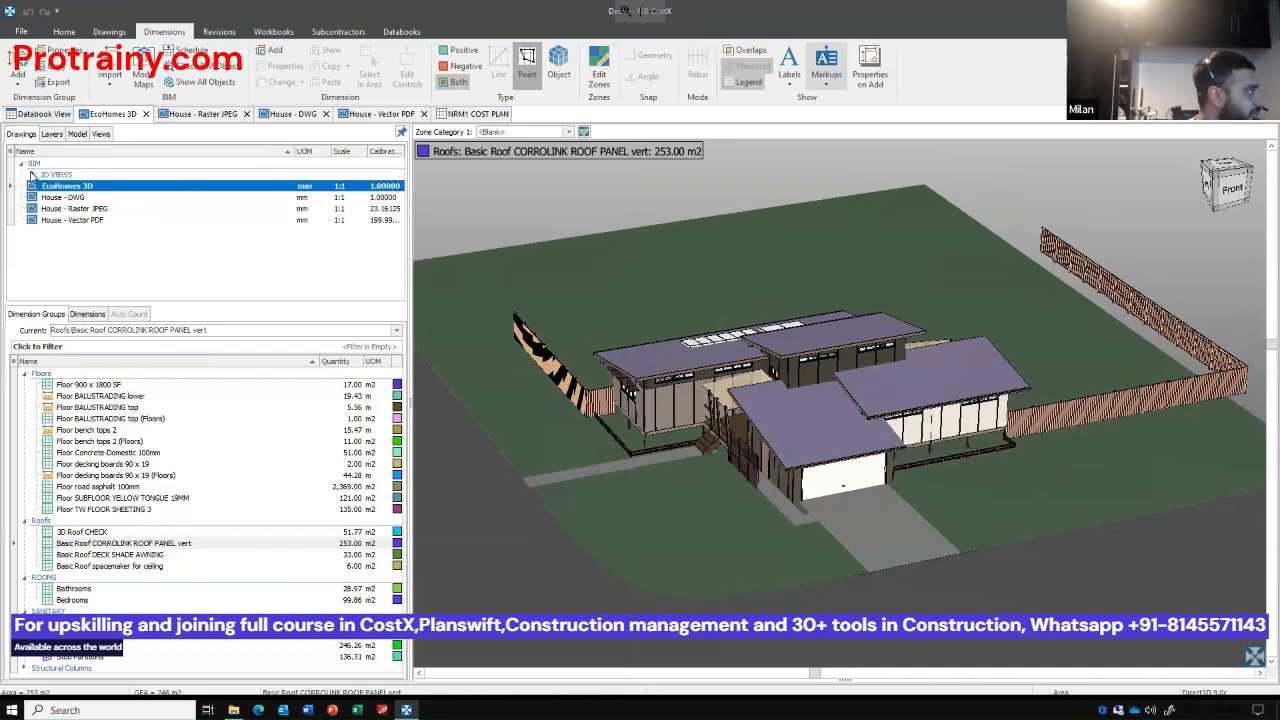
click(109, 31)
click(72, 70)
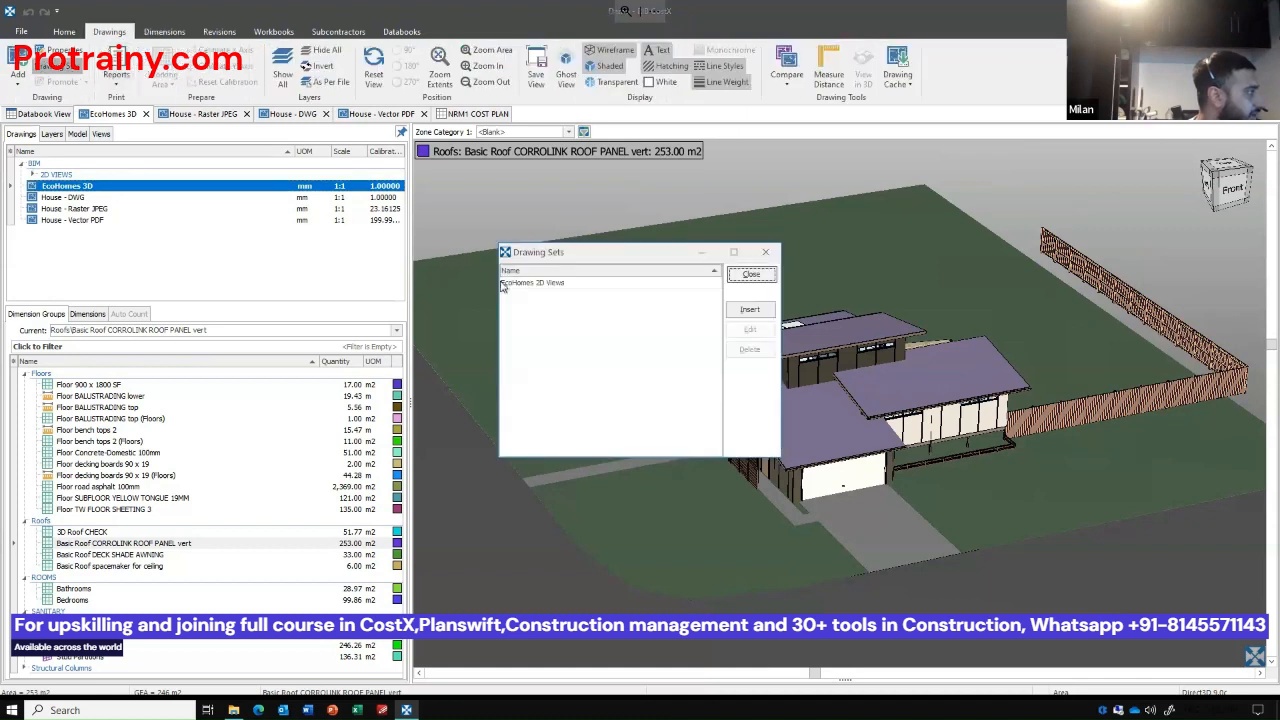
click(543, 284)
click(750, 330)
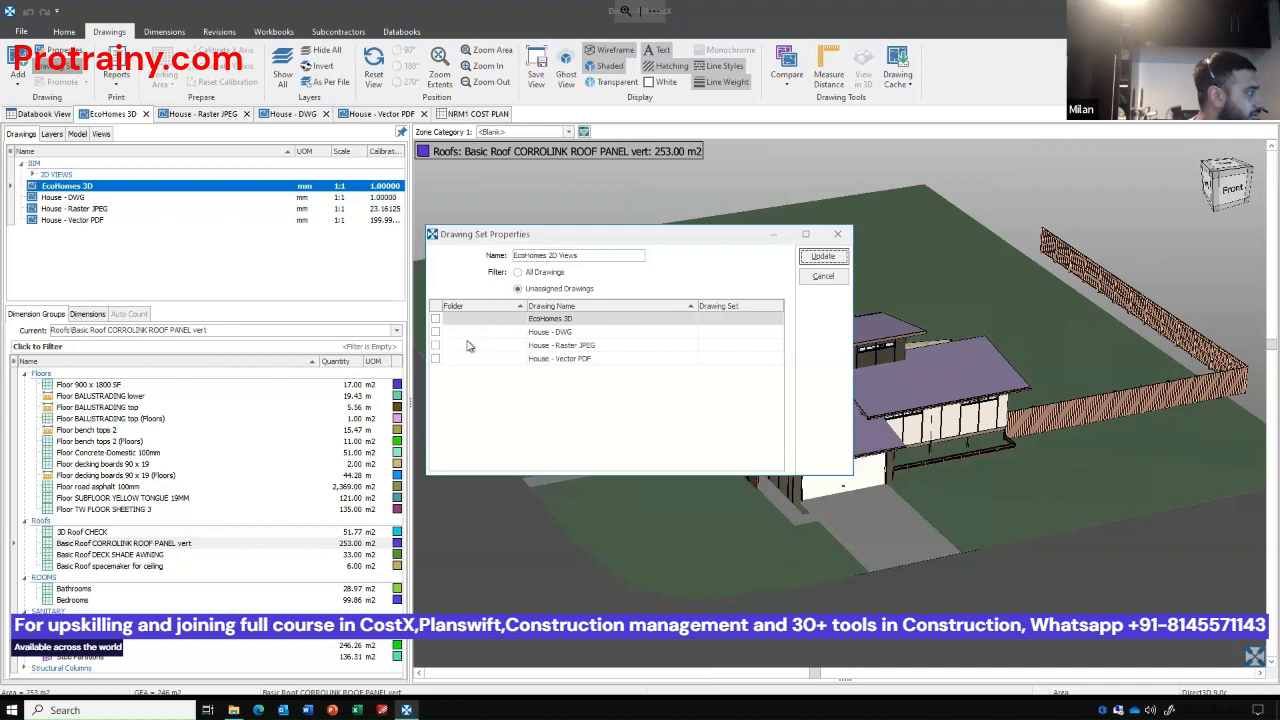
click(519, 272)
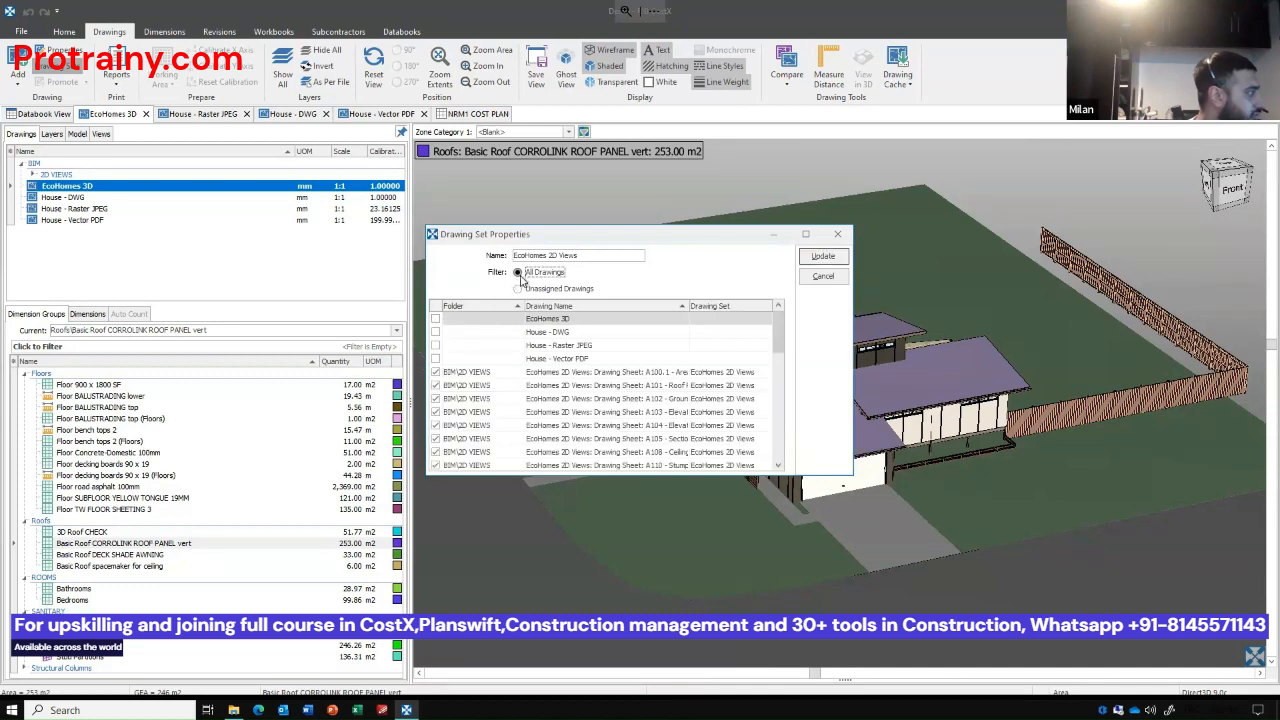
click(435, 318)
click(817, 258)
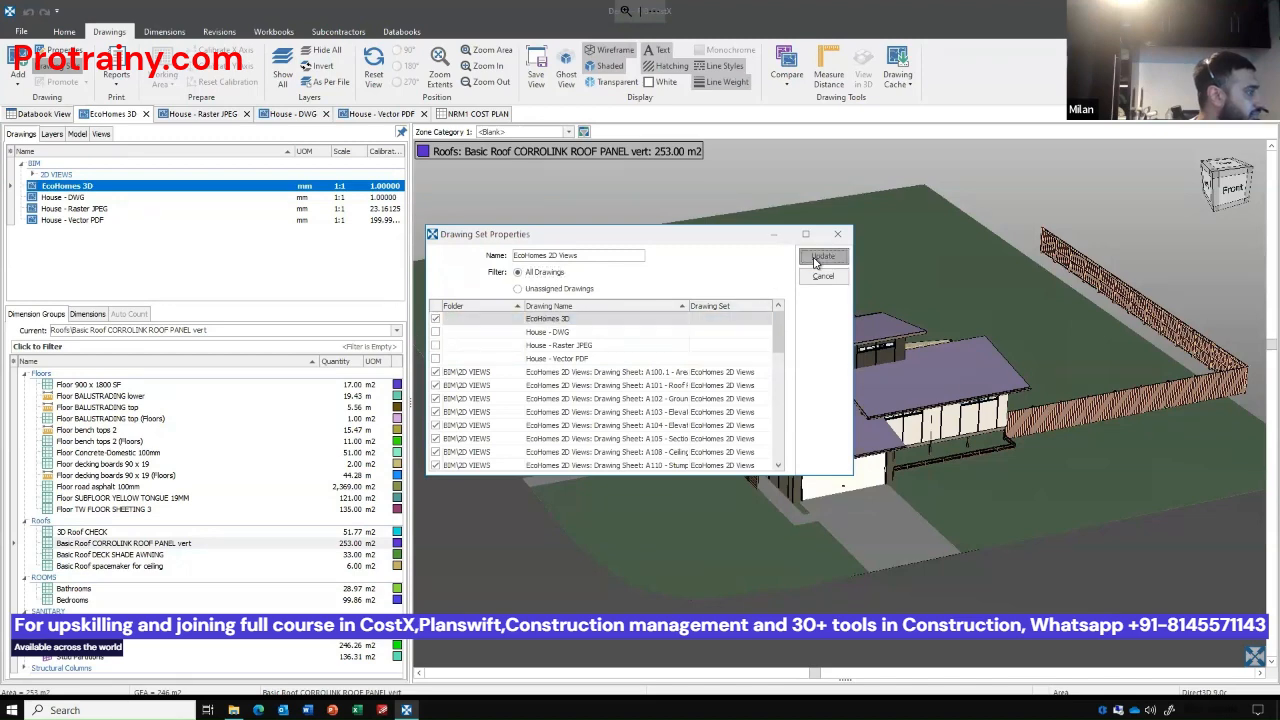
click(757, 276)
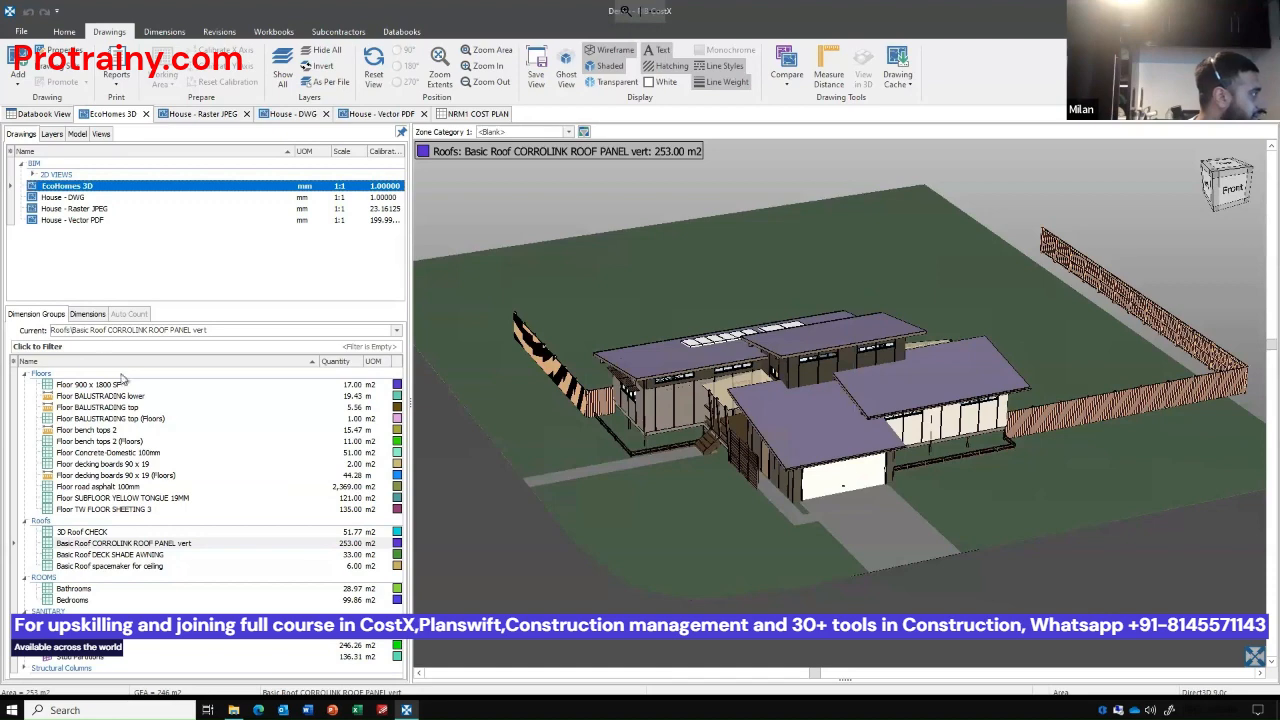
Import the BIM dimensions of EcoHomes 3D with the BIM Import Revit General.xslt template, accepting the default units.
click(150, 31)
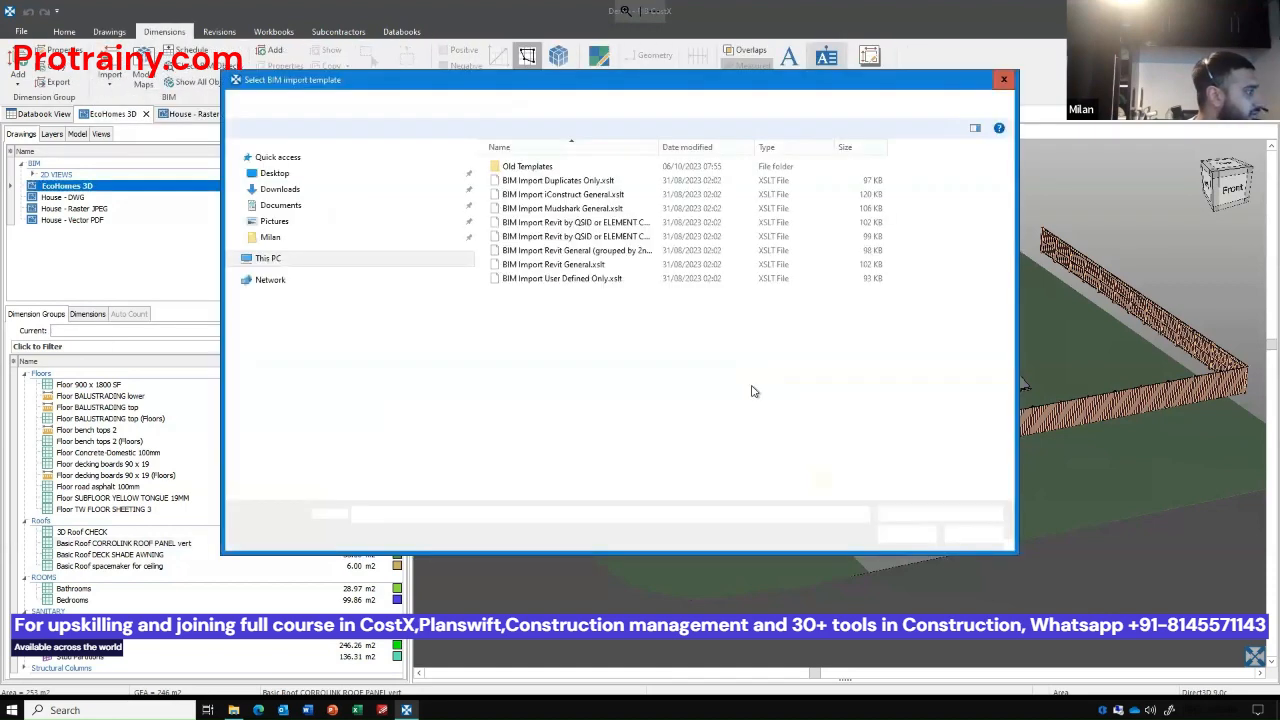
click(586, 267)
double_click(586, 266)
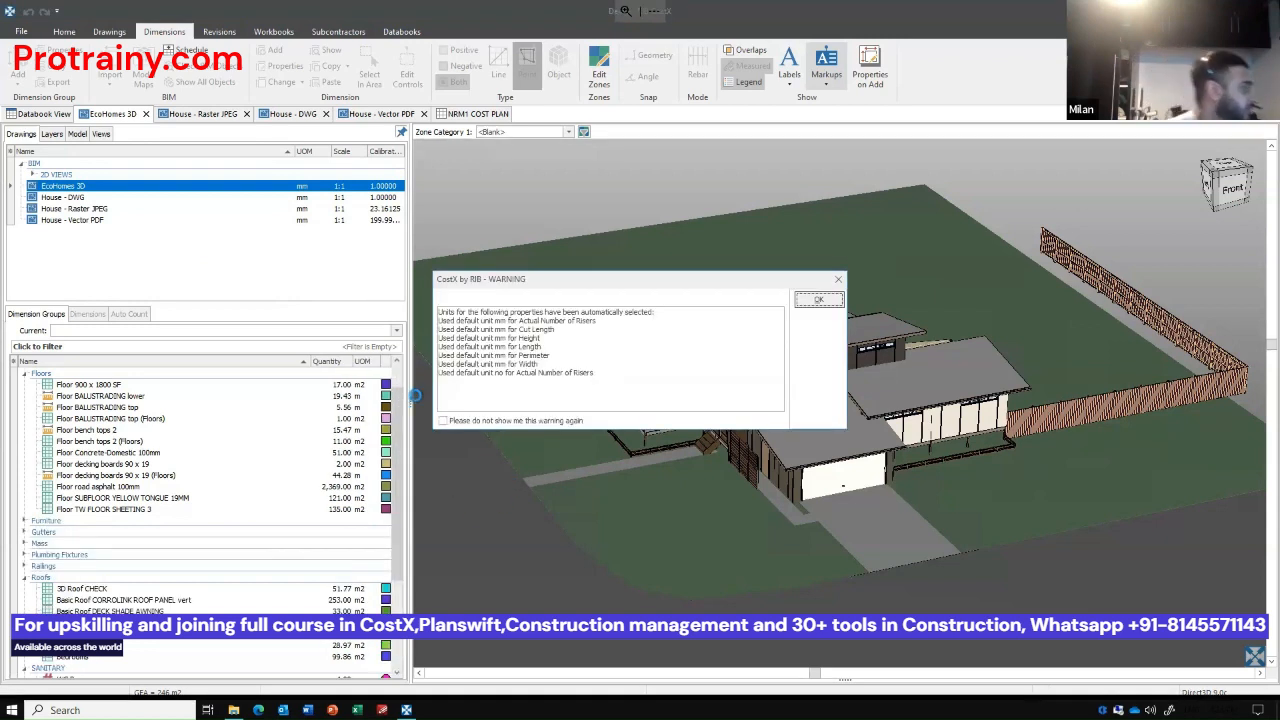
click(818, 300)
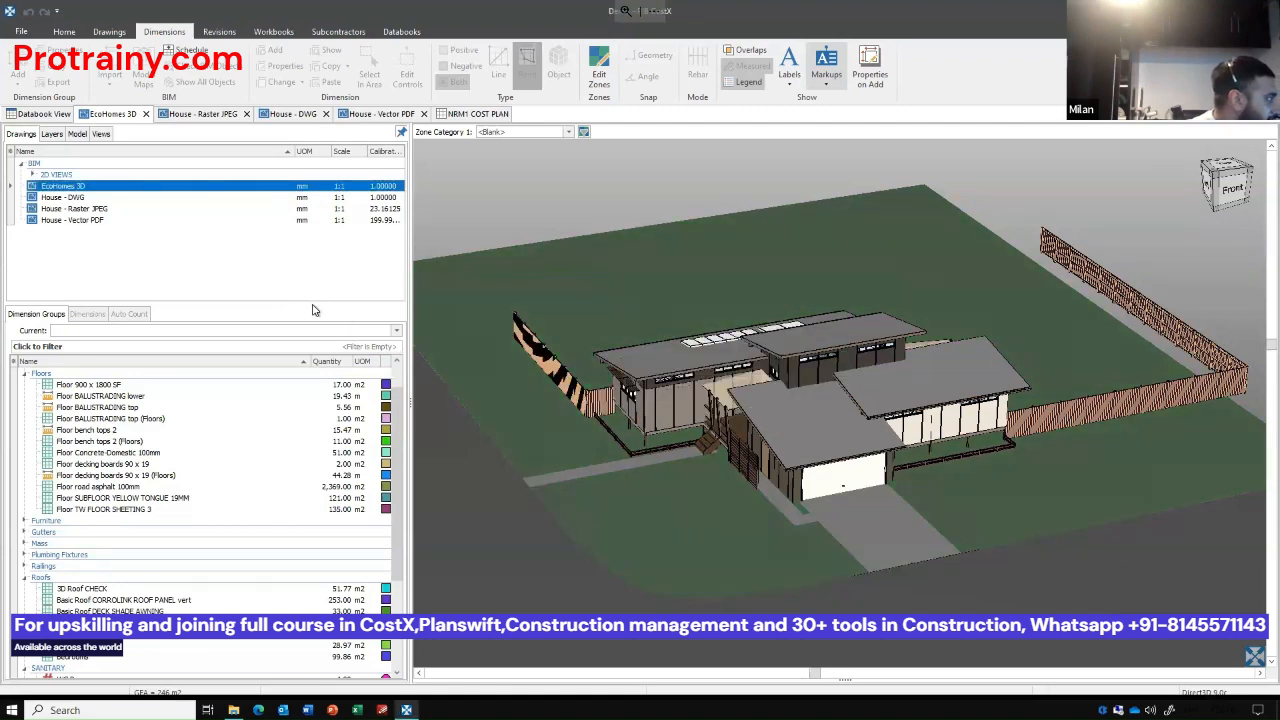
Collapse the expanded dimension group folders and review the imported Structural Framing groups.
click(22, 374)
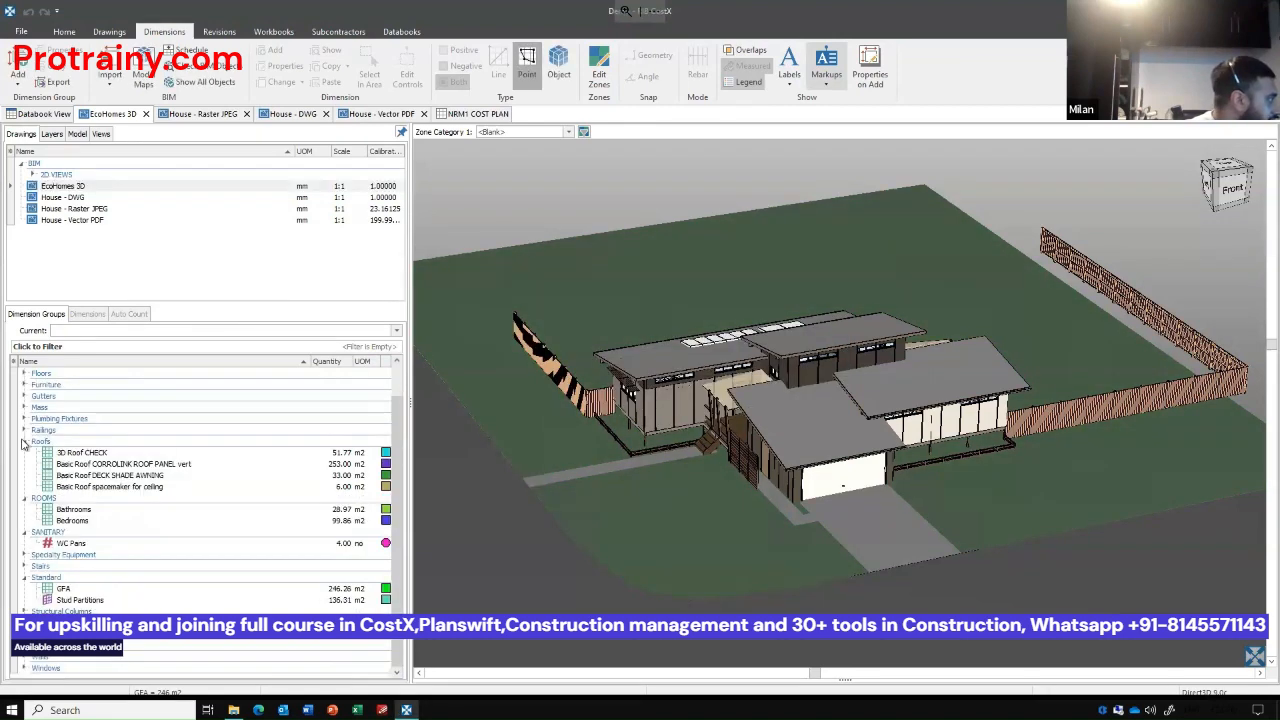
click(24, 487)
click(24, 498)
click(24, 533)
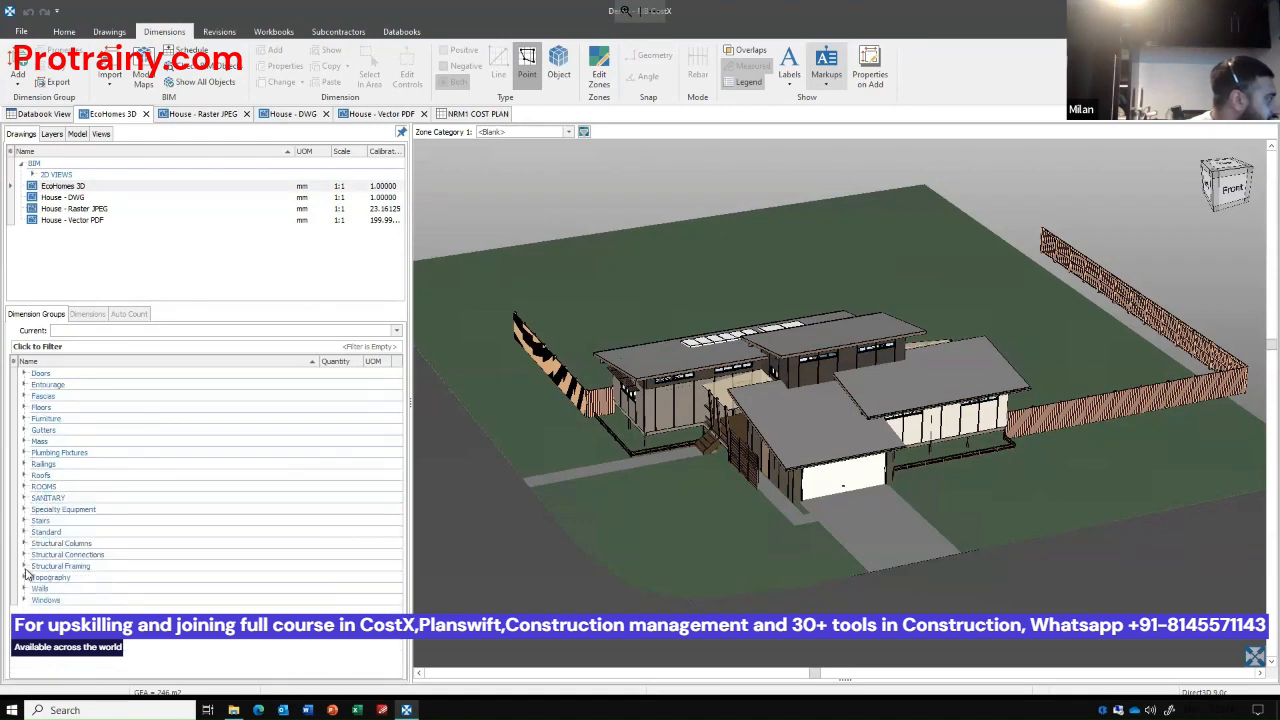
click(24, 567)
scroll(100, 560, down, 4)
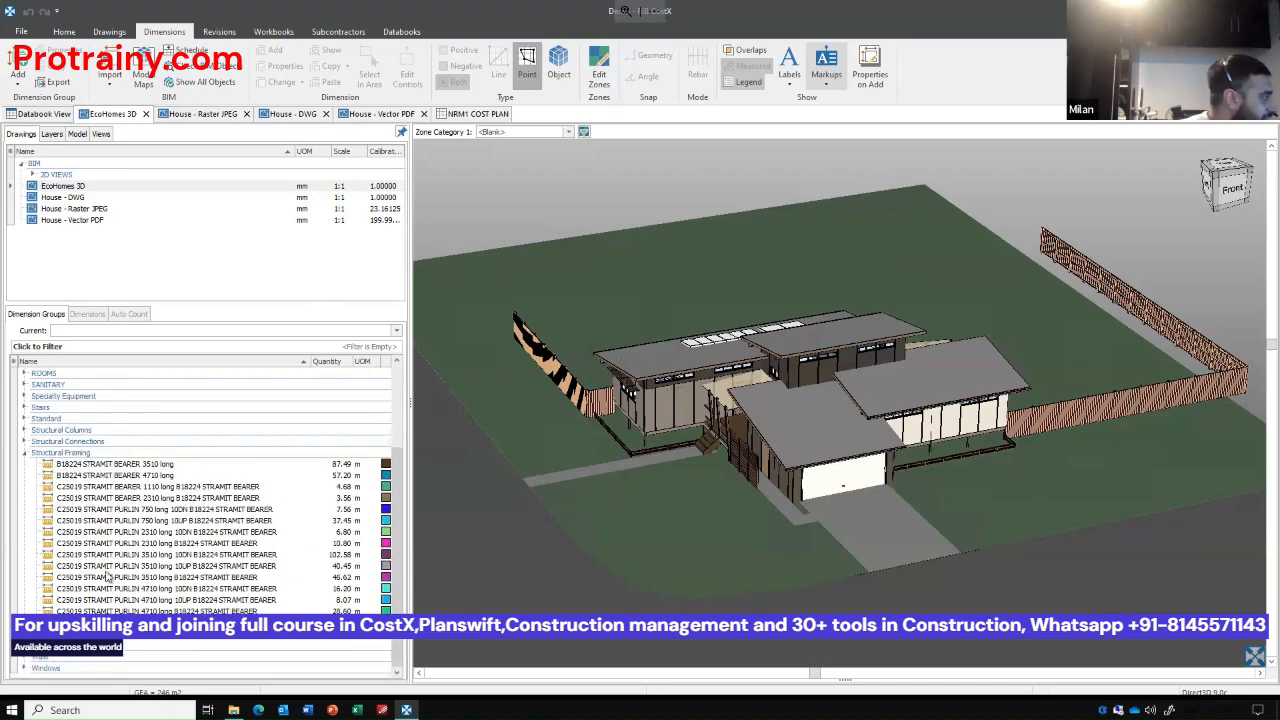
scroll(110, 577, up, 2)
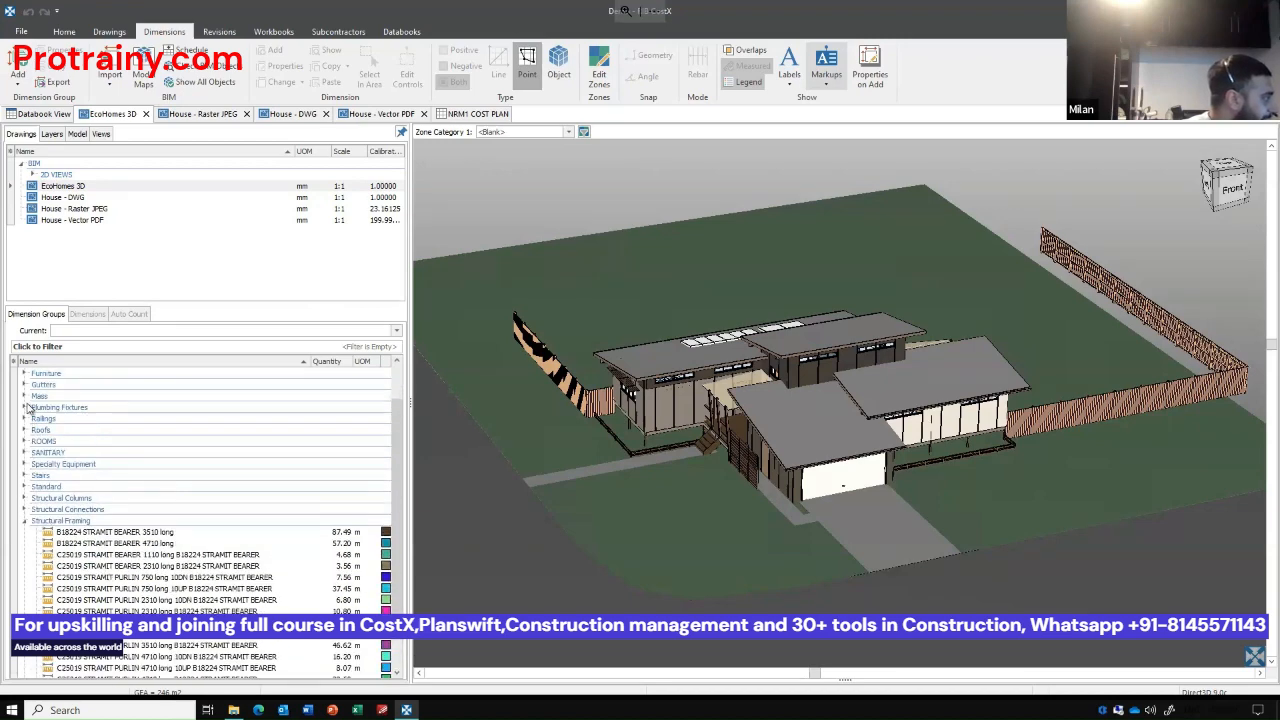
scroll(27, 397, up, 1)
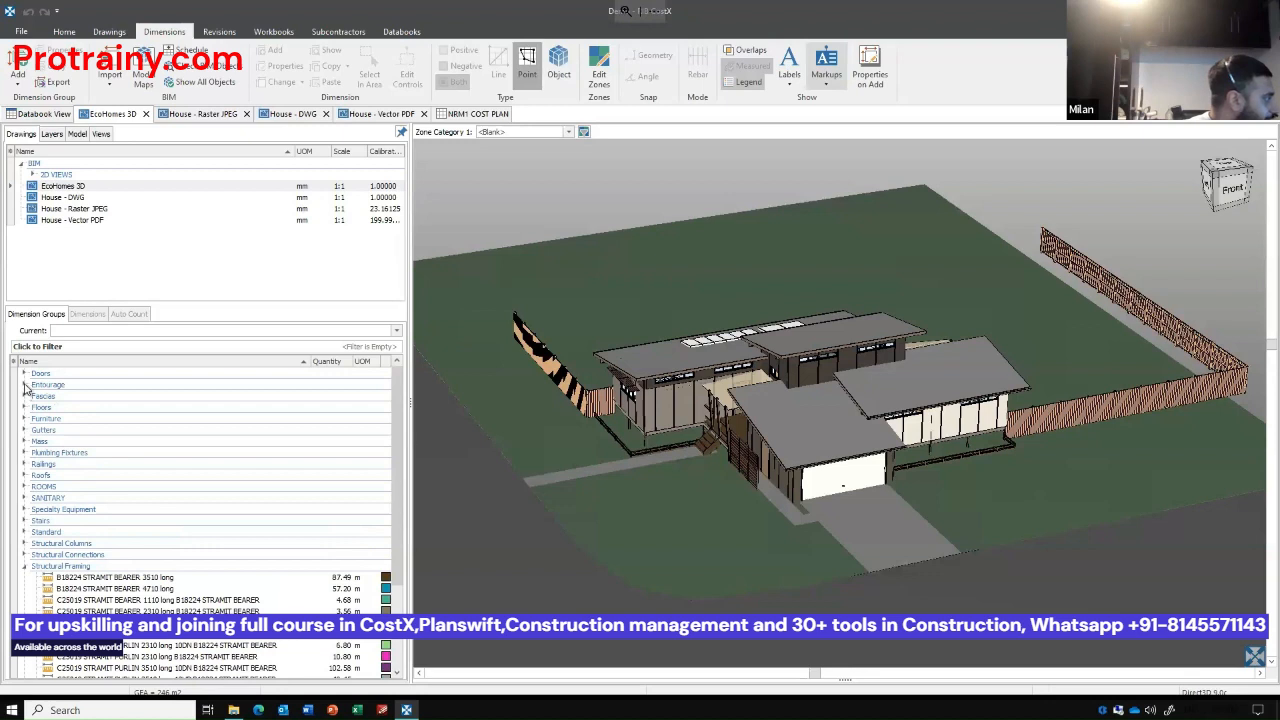
Show all dimension groups of the Doors folder on the 3D model, and hide the legend.
click(25, 374)
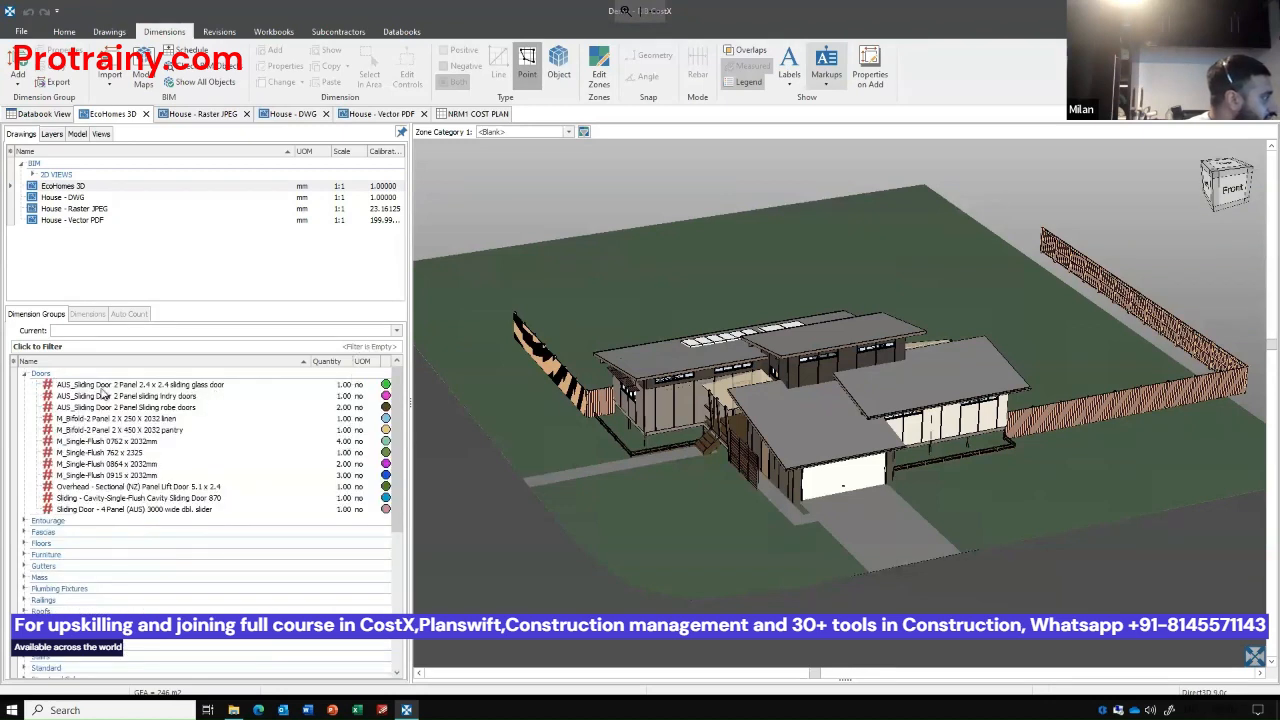
click(58, 376)
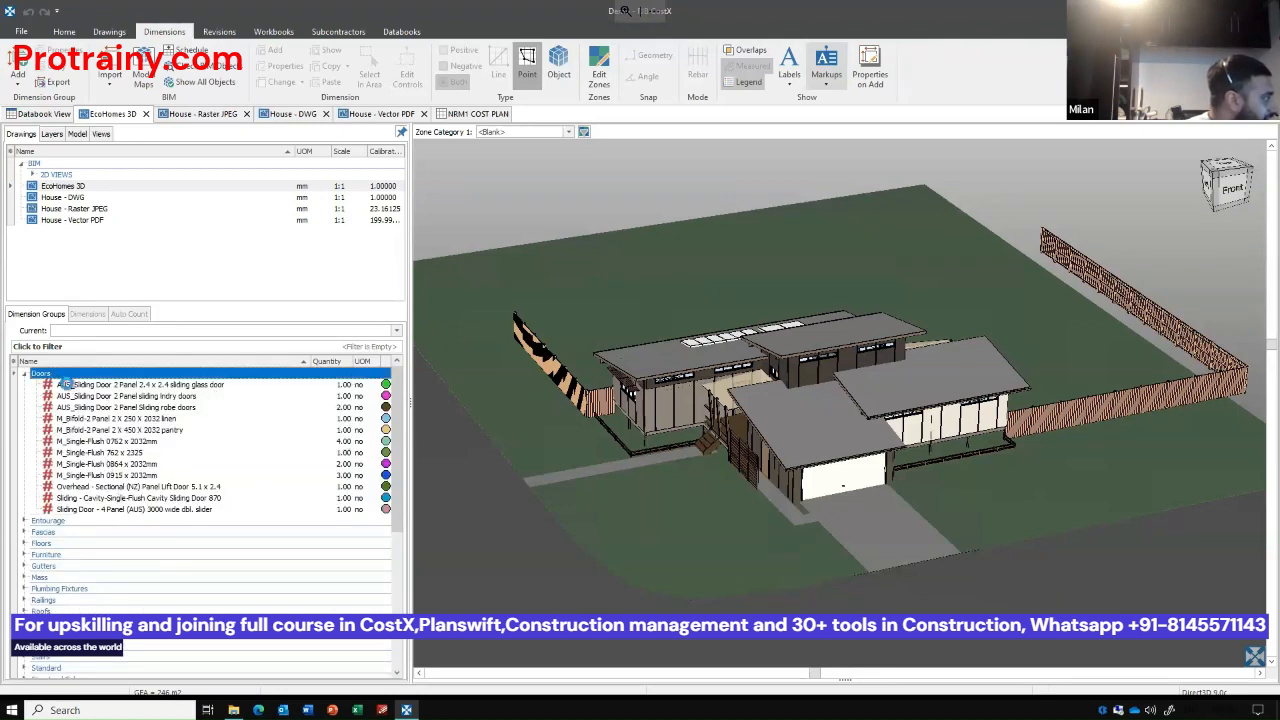
click(366, 117)
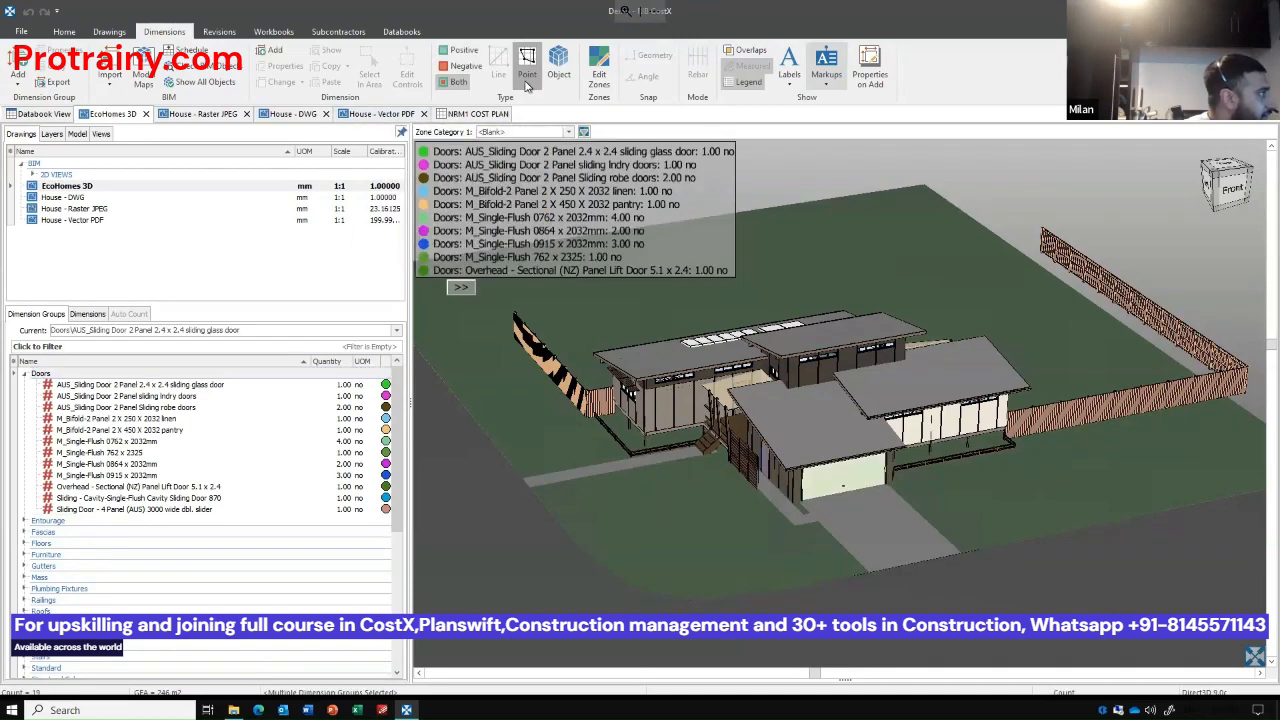
Browse the sheets in the 2D VIEWS folder and open A102 - Ground Floor Plan, framed on the house plan.
click(30, 175)
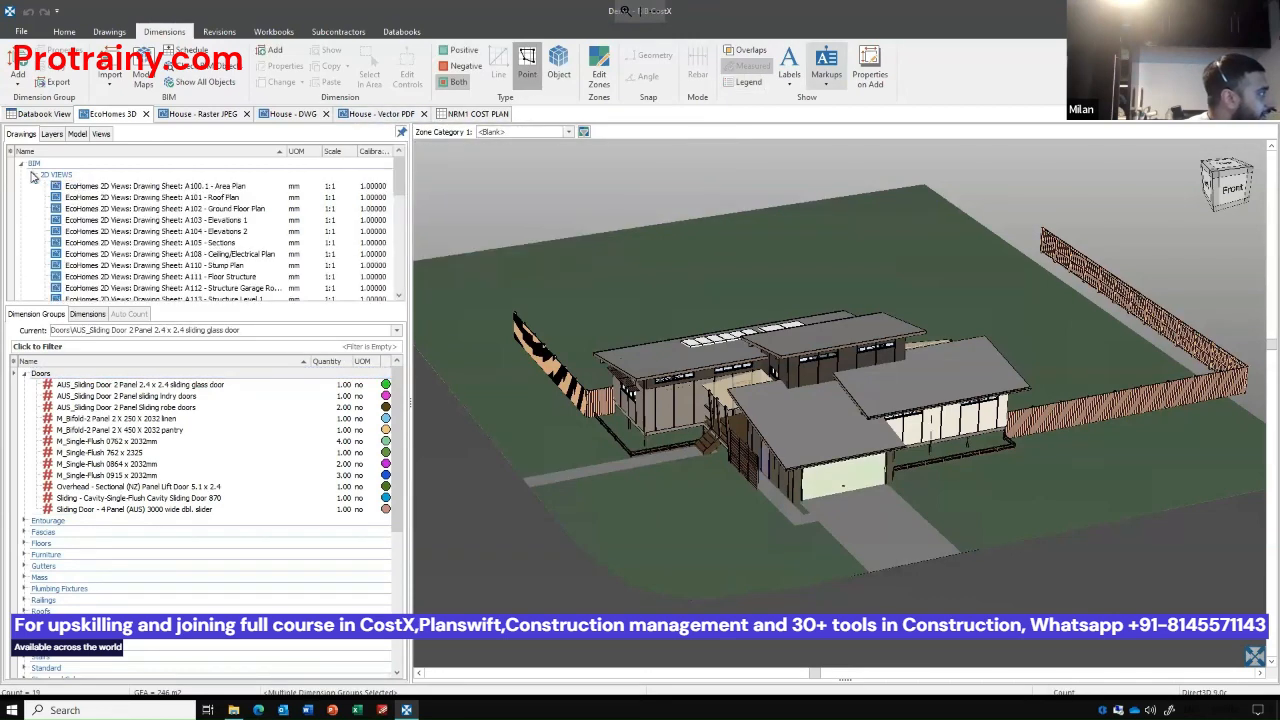
scroll(298, 234, down, 5)
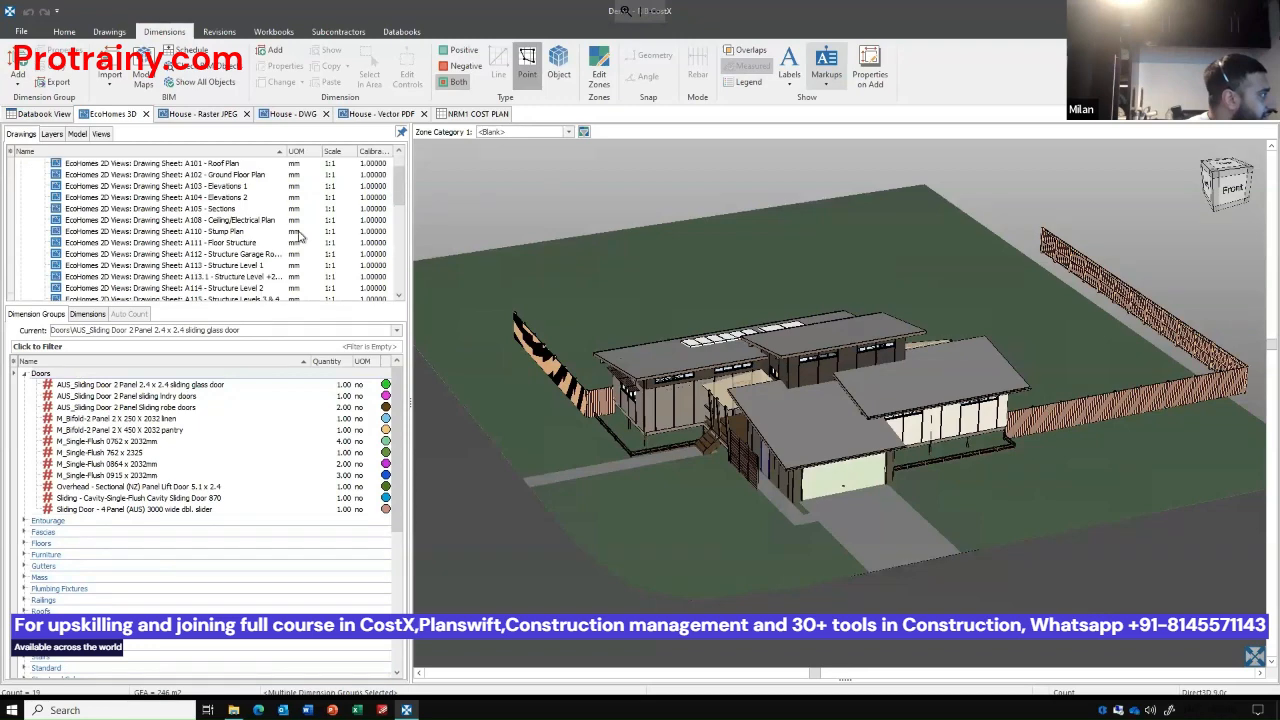
scroll(298, 234, down, 3)
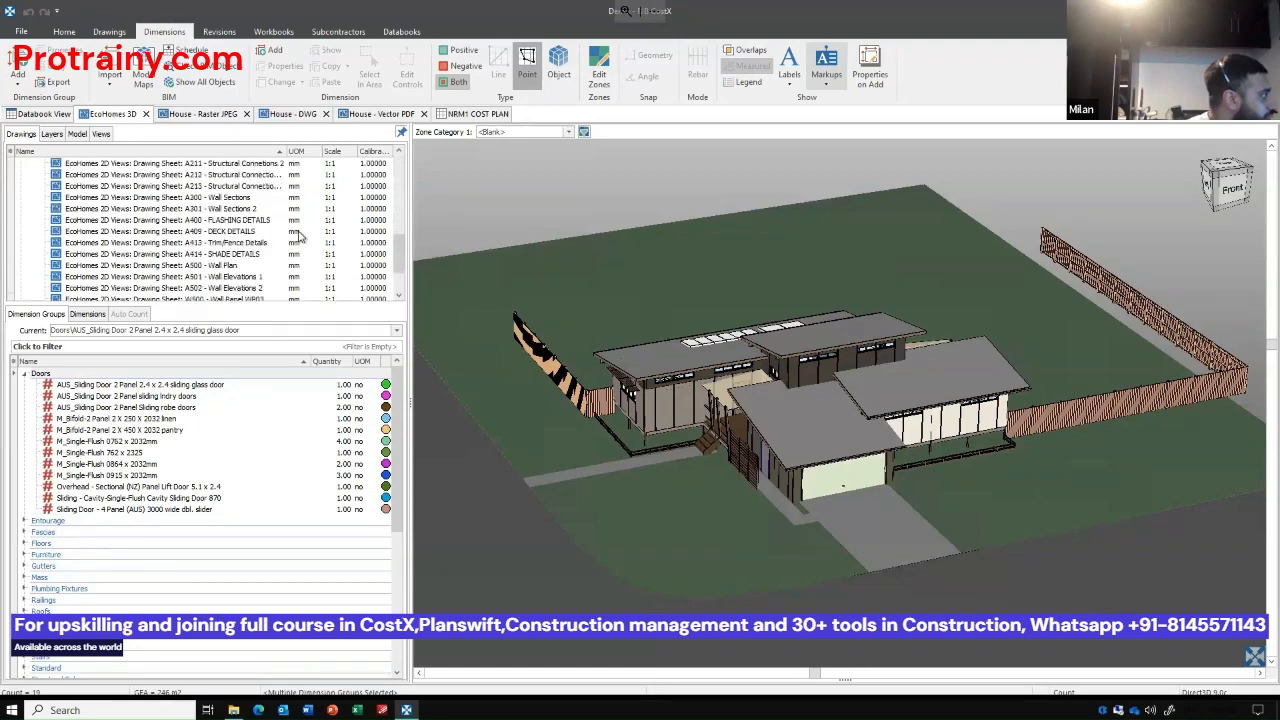
scroll(305, 231, up, 6)
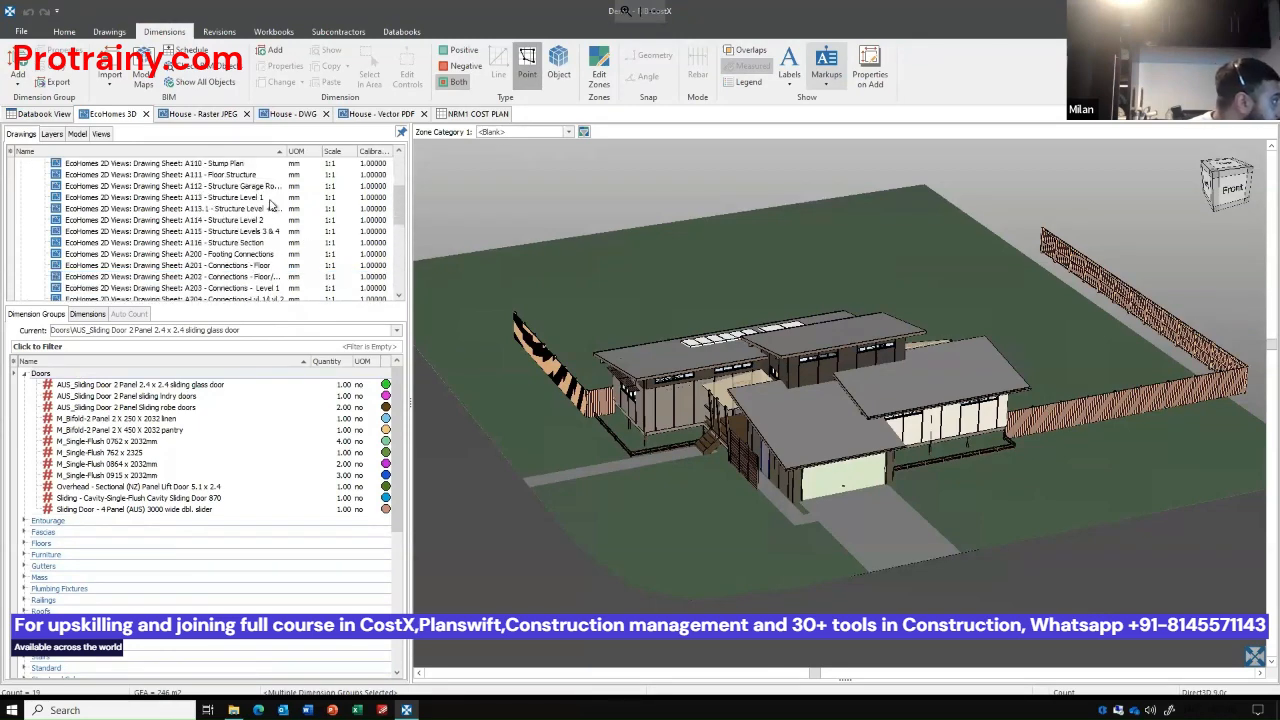
scroll(261, 199, up, 2)
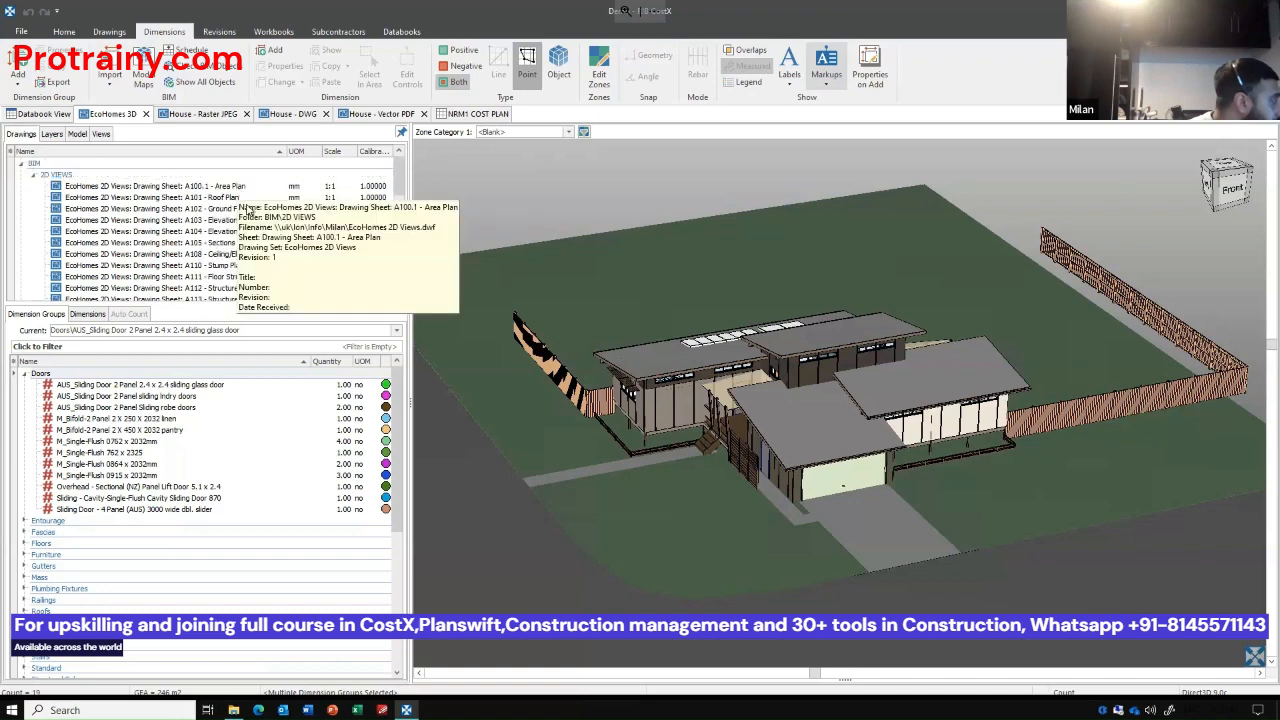
double_click(248, 207)
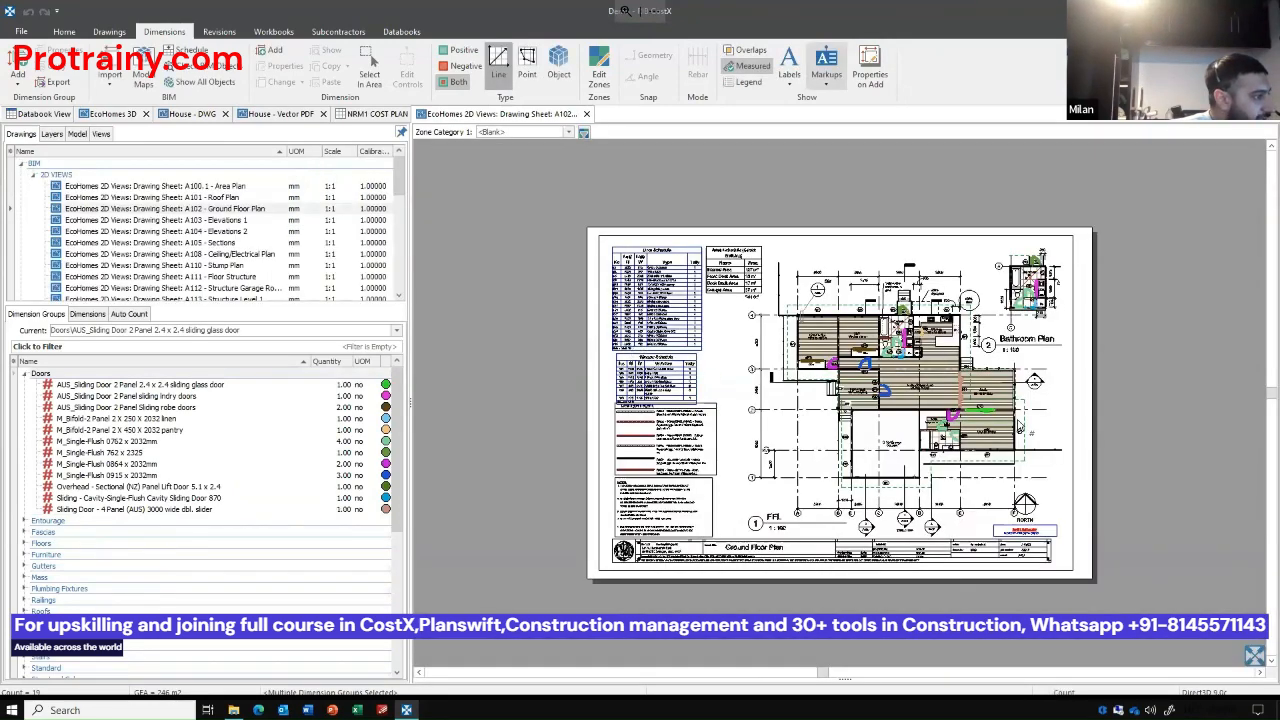
scroll(1019, 426, up, 2)
drag(1075, 390, 1114, 500)
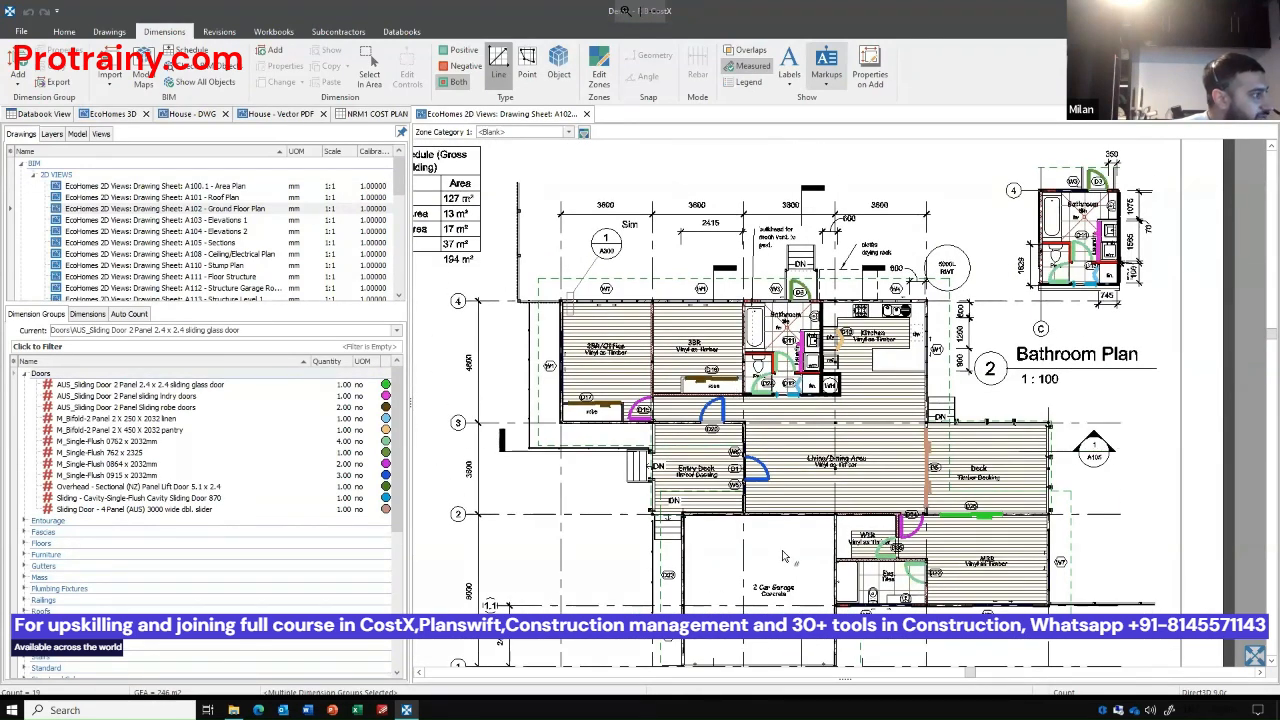
Check several individual door groups on the ground floor plan, including the pantry and linen bifolds, and show all Doors groups together again.
click(105, 430)
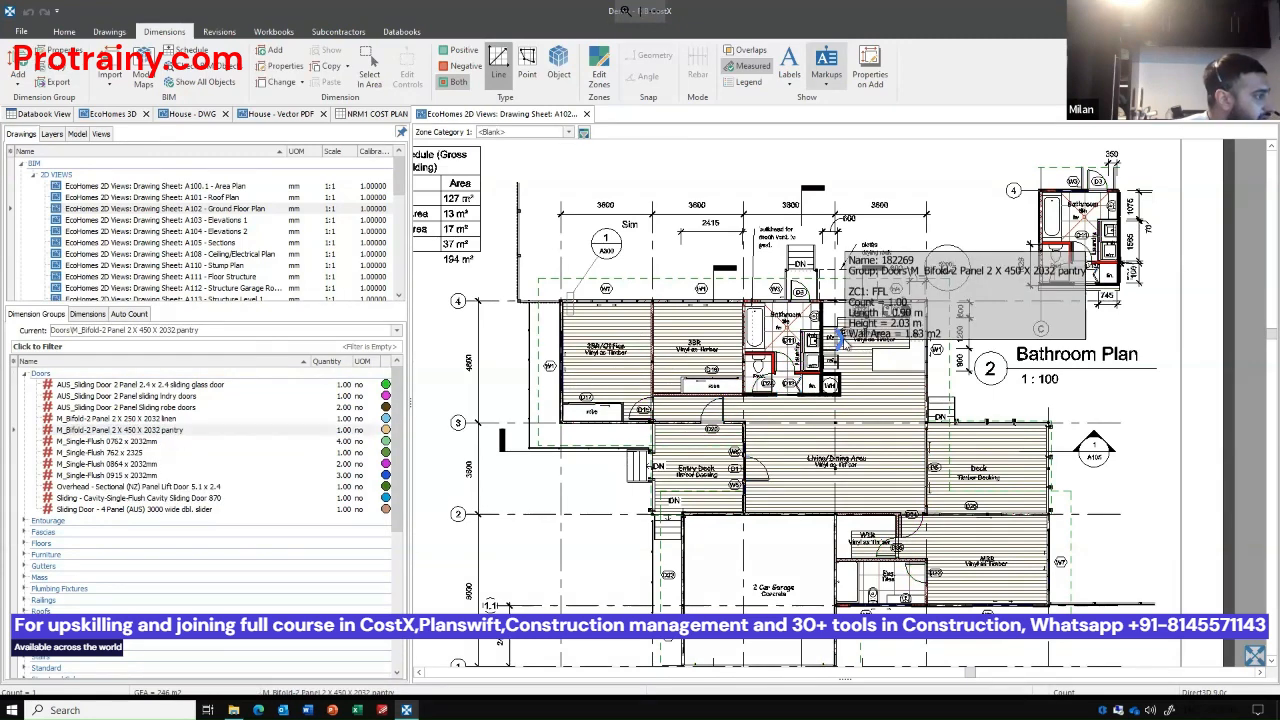
click(228, 487)
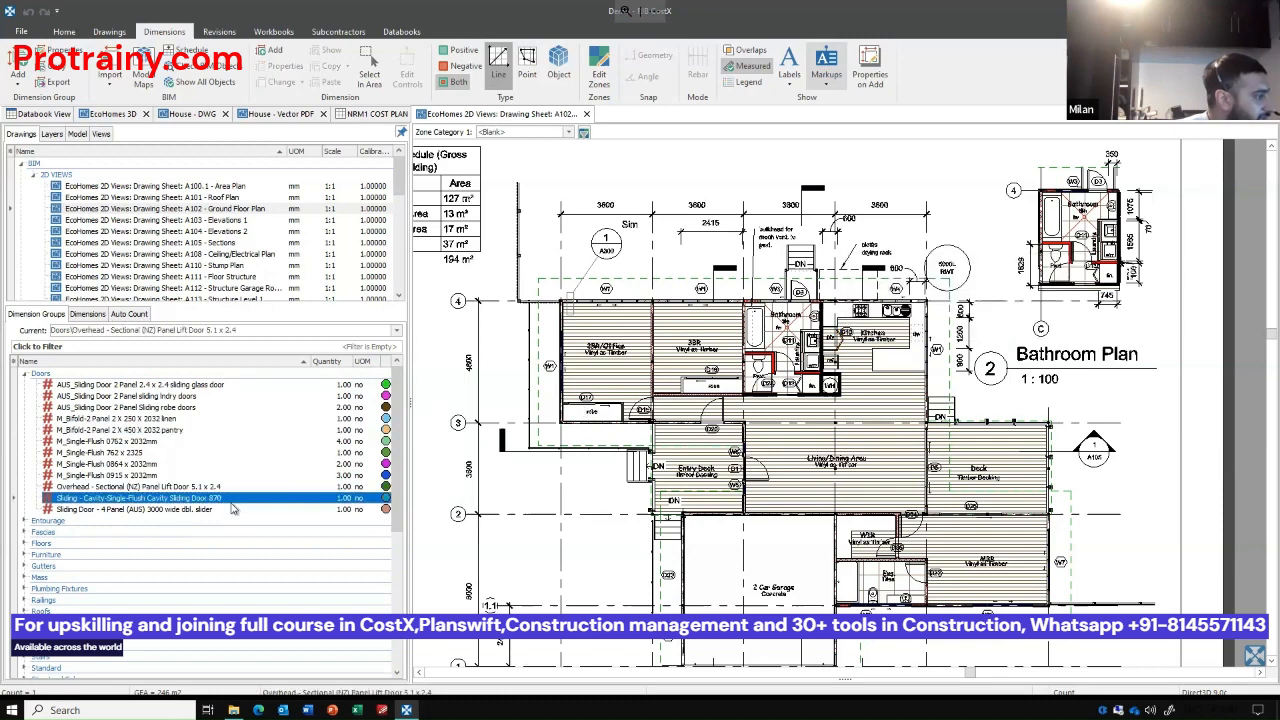
click(233, 510)
click(203, 452)
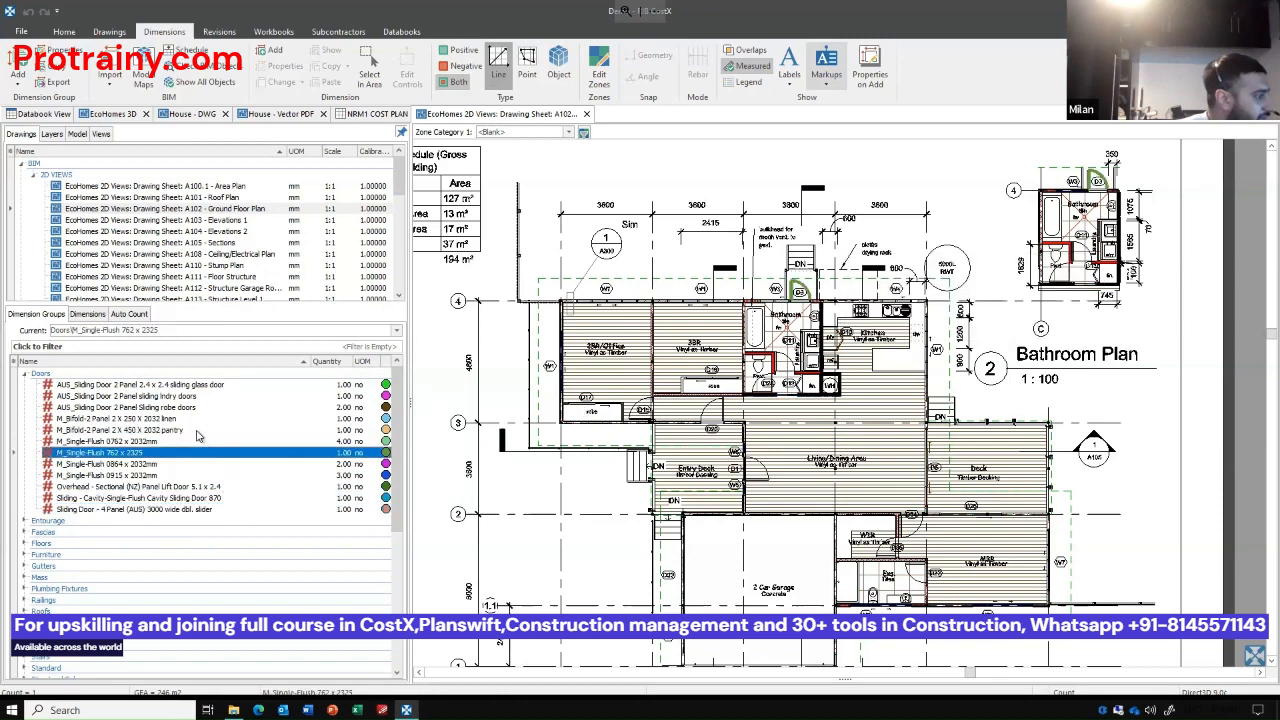
click(193, 429)
click(195, 419)
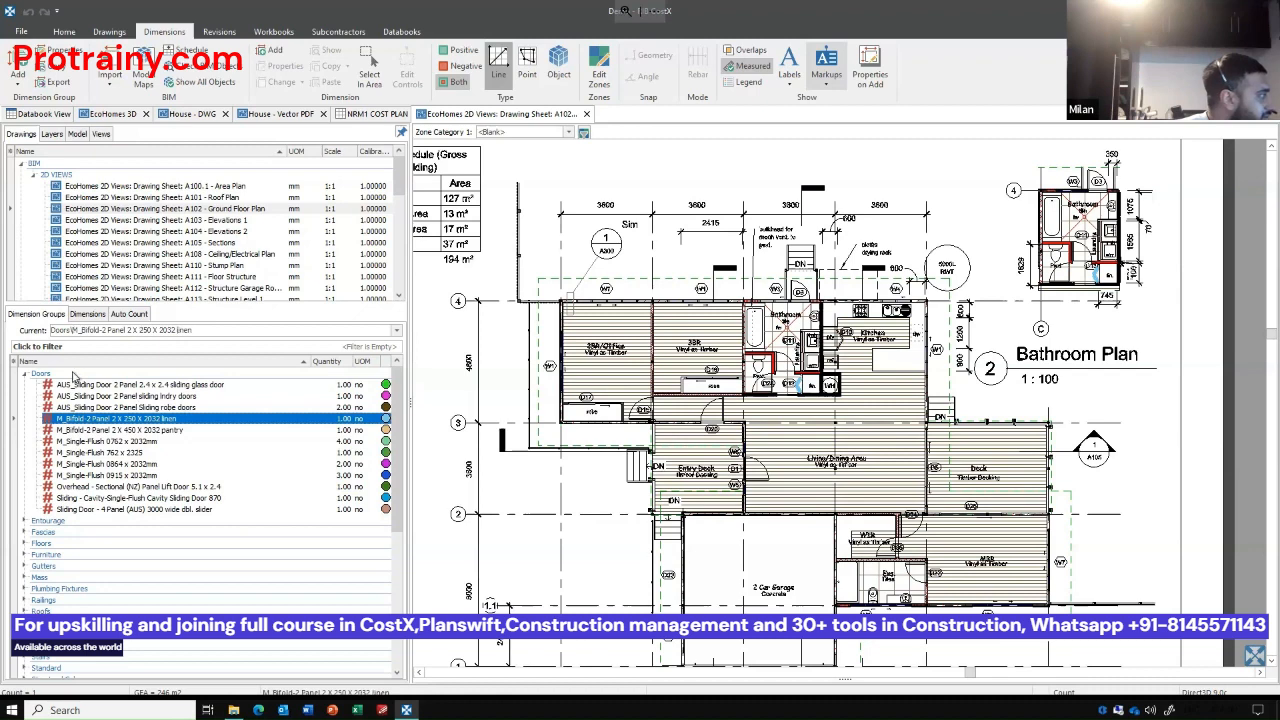
click(73, 375)
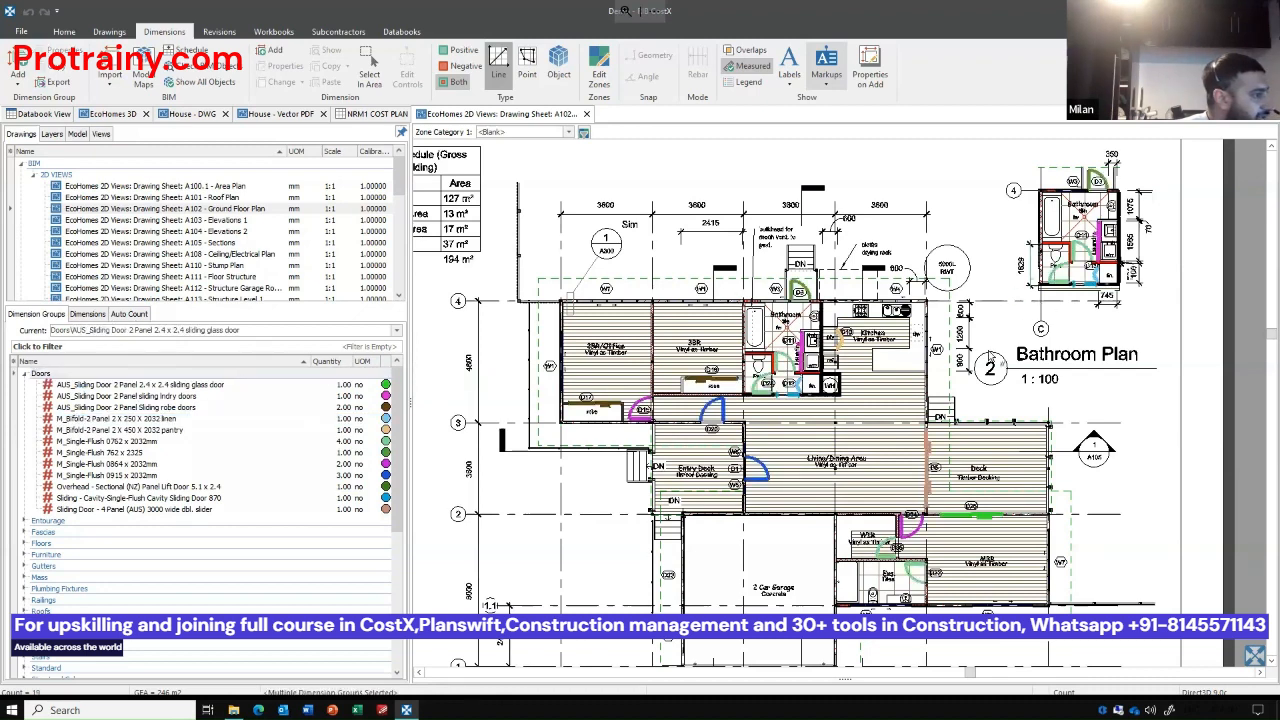
scroll(617, 535, down, 3)
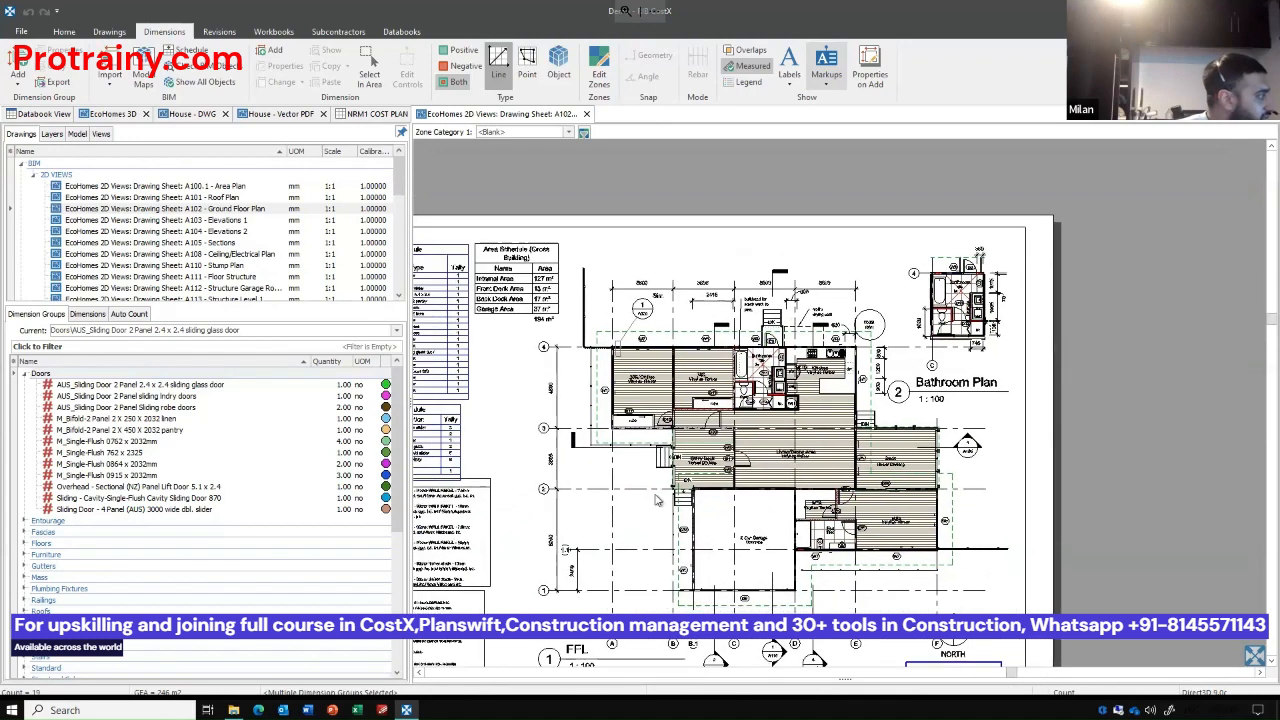
drag(657, 500, 668, 495)
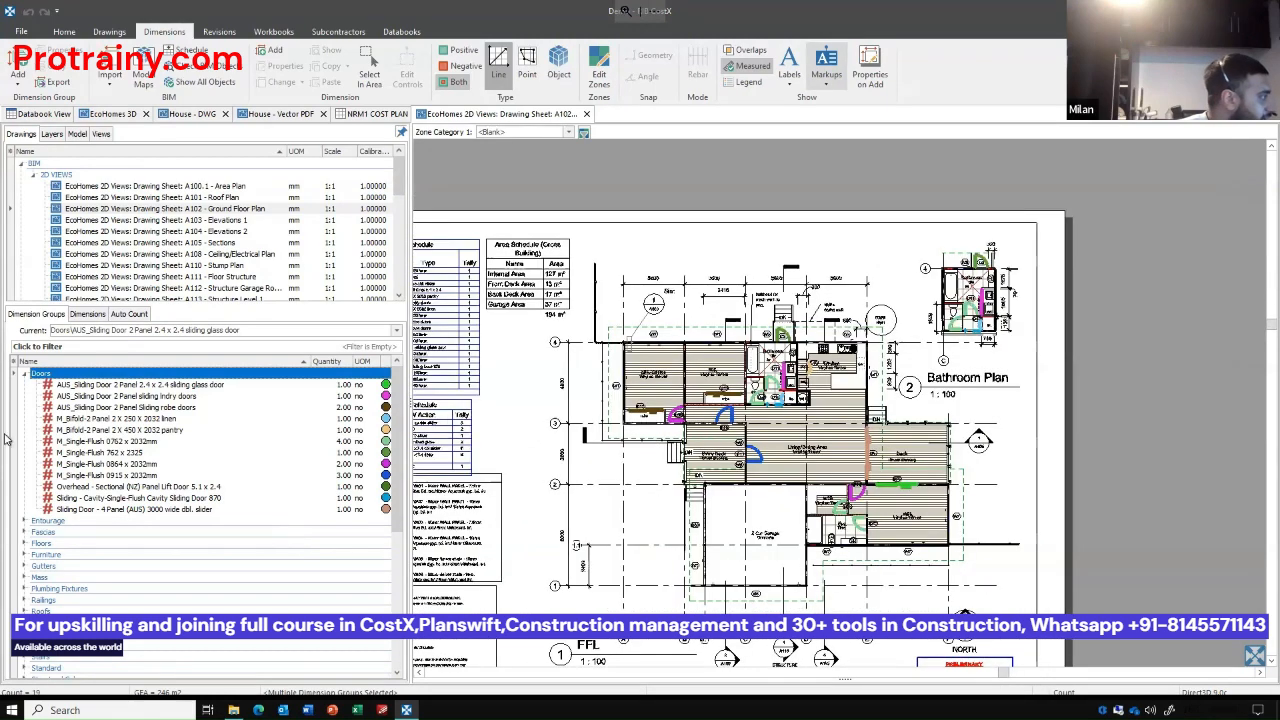
Check the Fascias, Floors, Gutters and Plumbing Fixtures dimension groups one after another on the ground floor plan.
click(56, 533)
click(66, 545)
click(73, 566)
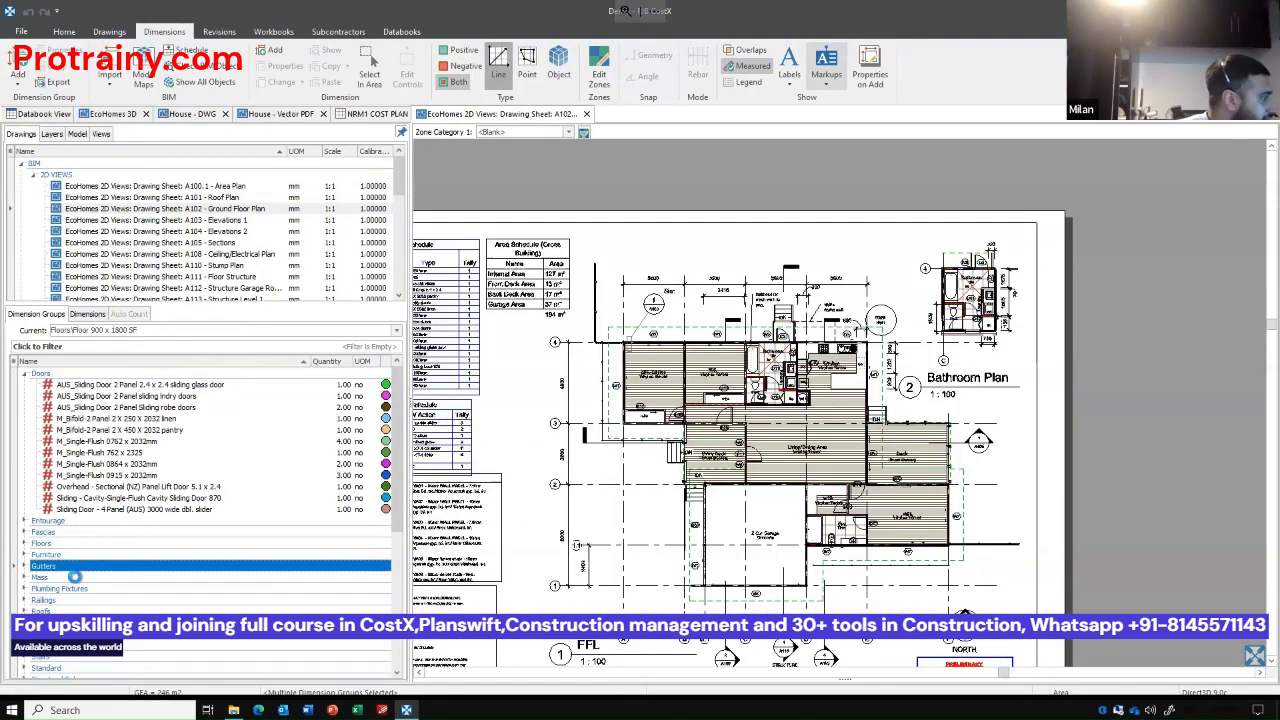
click(80, 589)
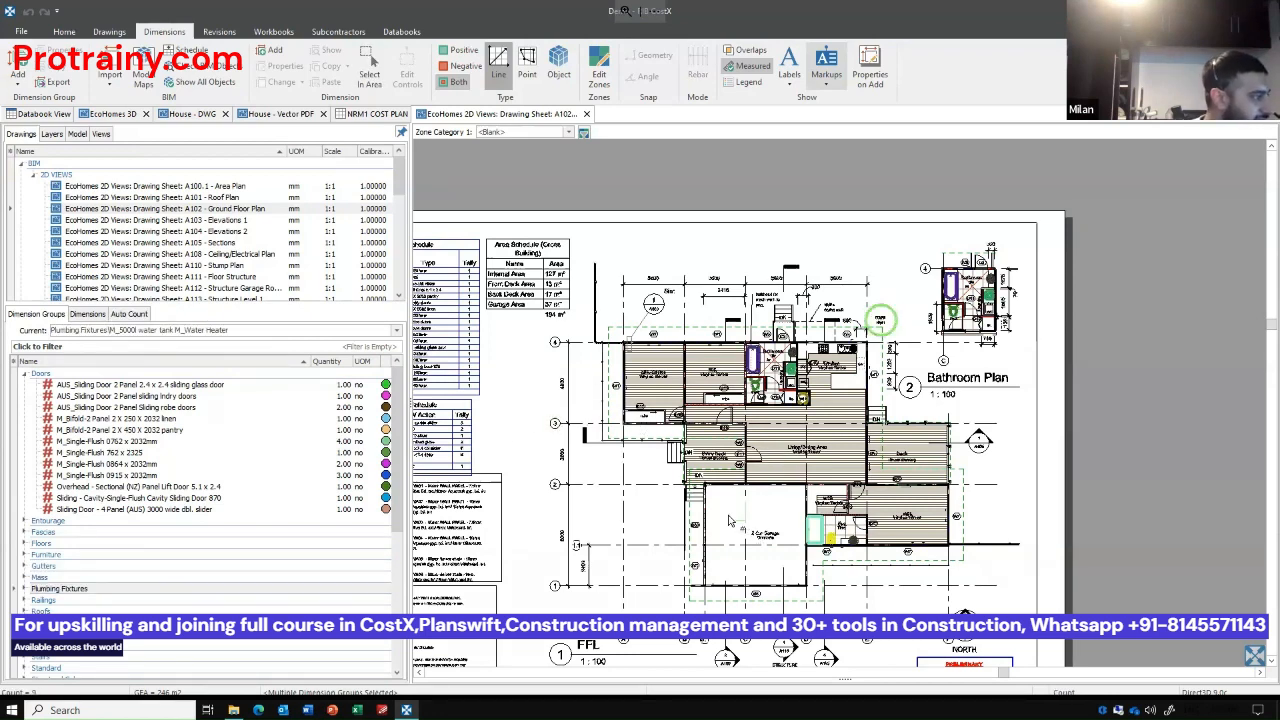
Hide all roof objects in the EcoHomes 3D model and view the house interior from the front.
click(113, 113)
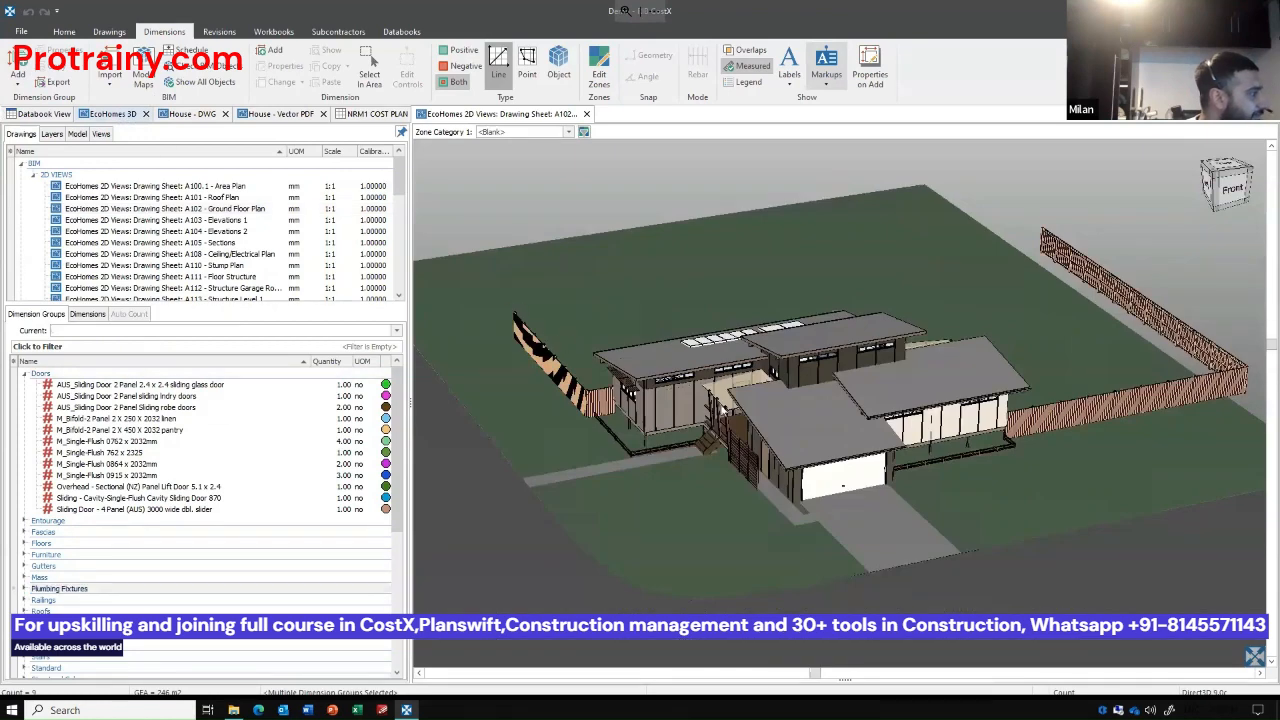
drag(733, 486, 724, 555)
click(559, 68)
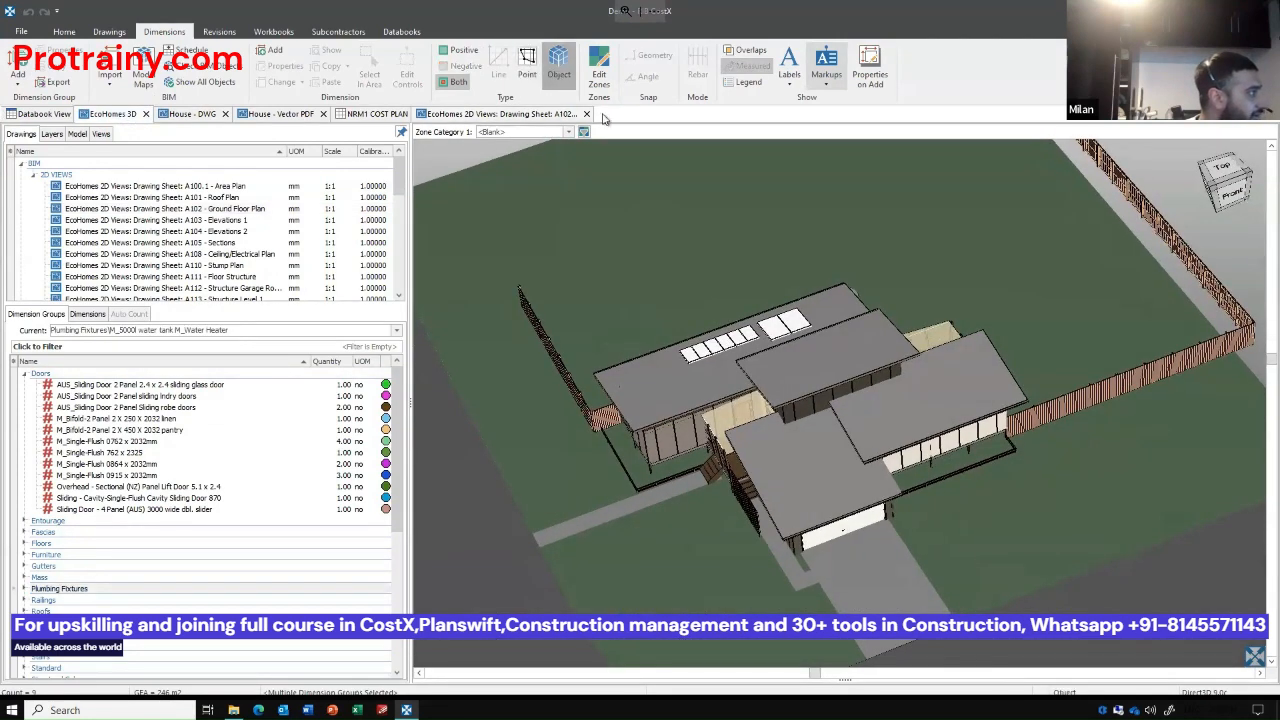
right_click(789, 380)
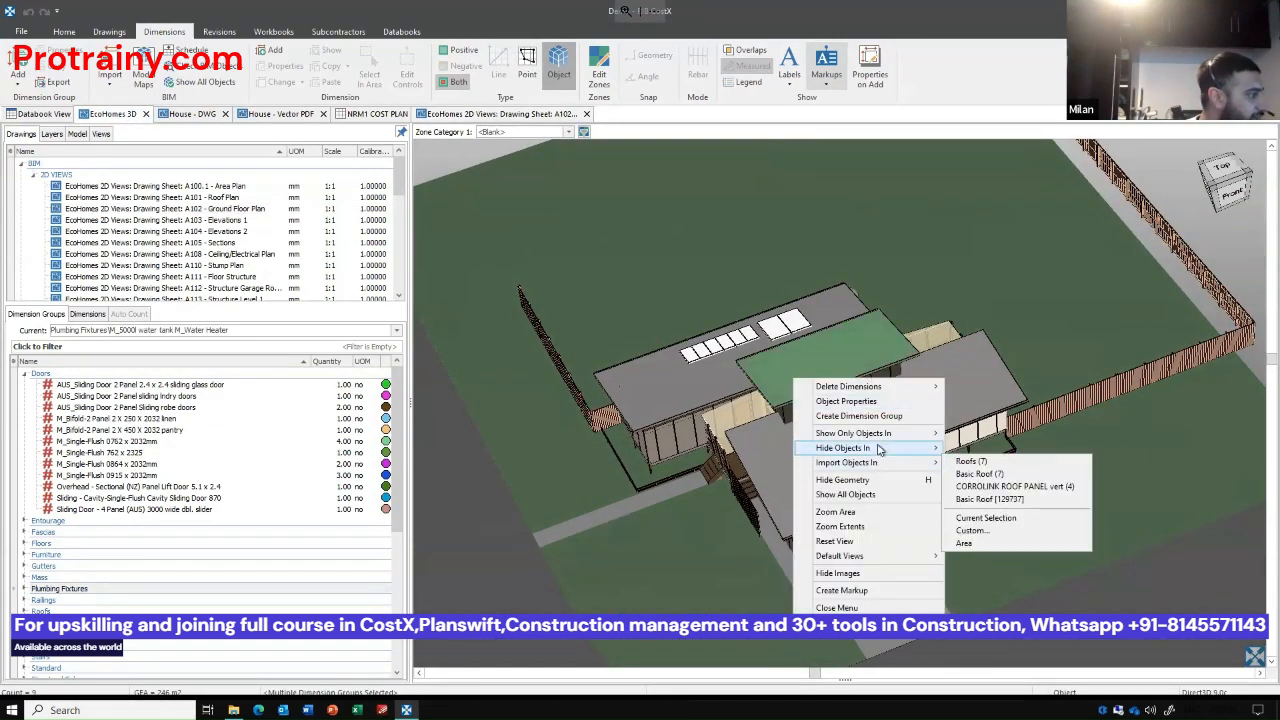
mouse_move(890, 450)
click(966, 450)
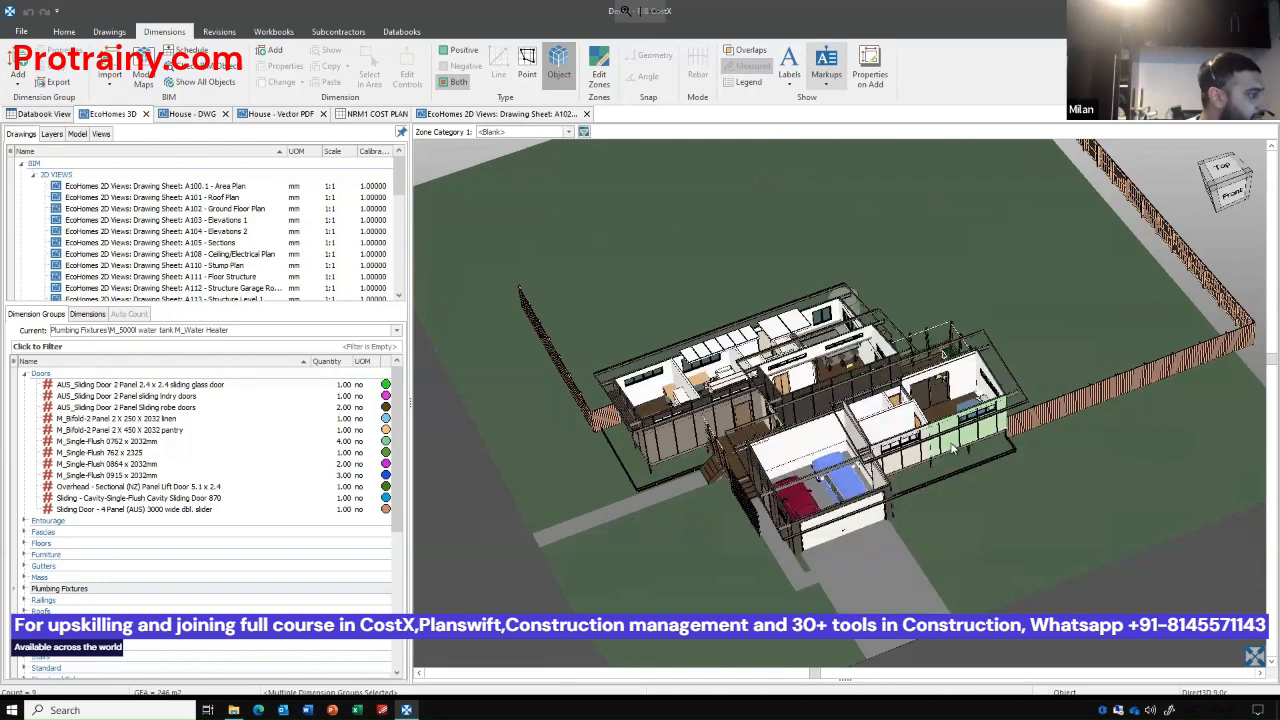
drag(981, 442, 897, 558)
scroll(897, 394, up, 3)
drag(873, 337, 880, 272)
drag(824, 396, 820, 455)
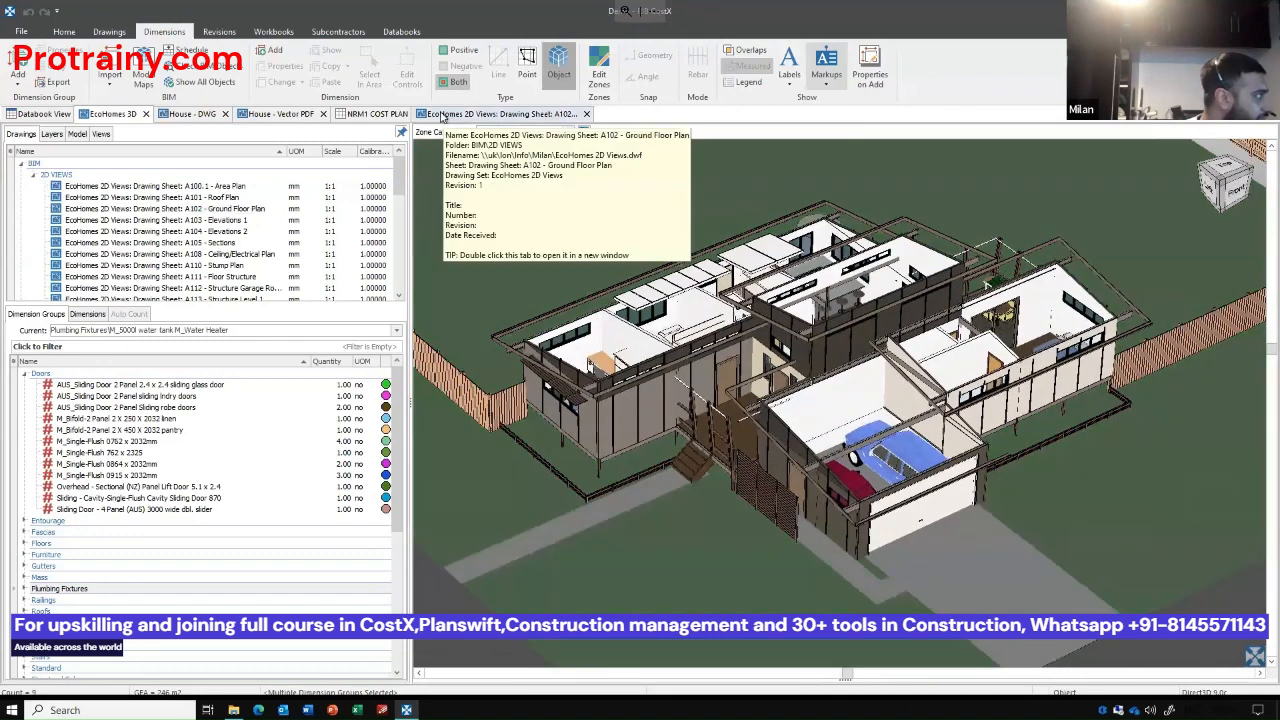
Add an area dimension group named Ceiling allowance in the Plumbing Fixtures folder for the A102 - Ground Floor Plan.
click(441, 116)
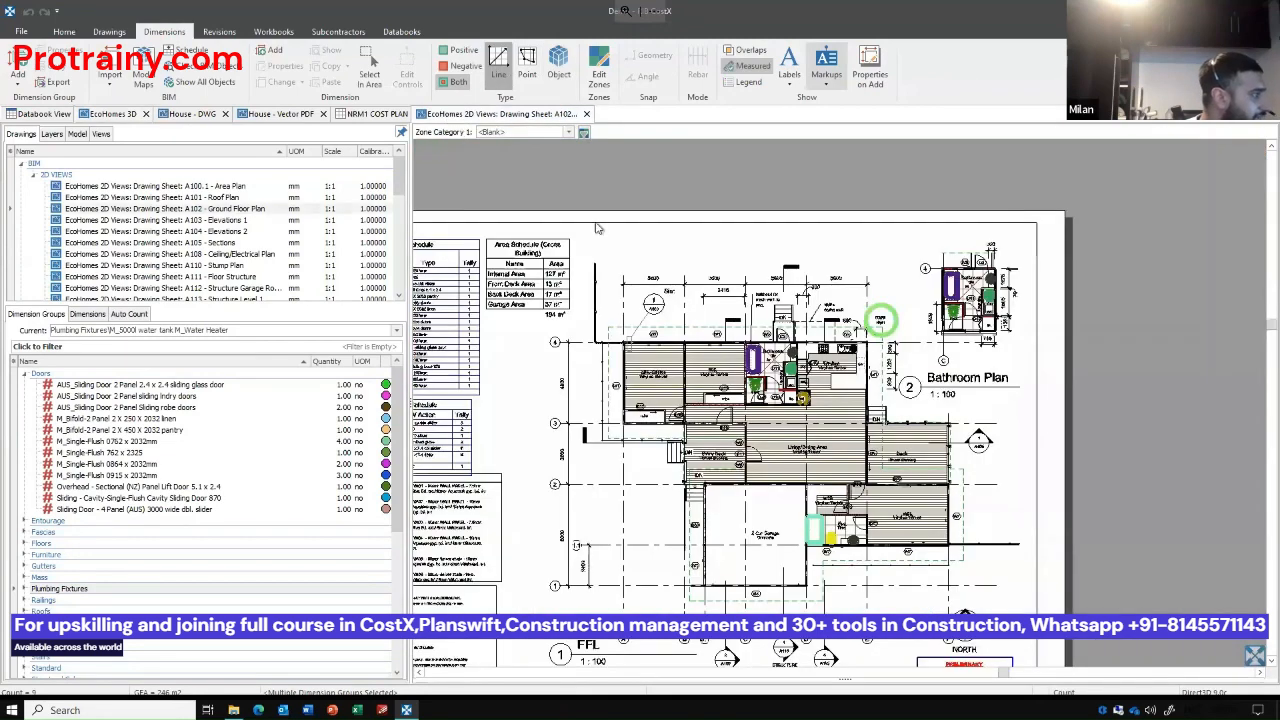
scroll(785, 557, up, 2)
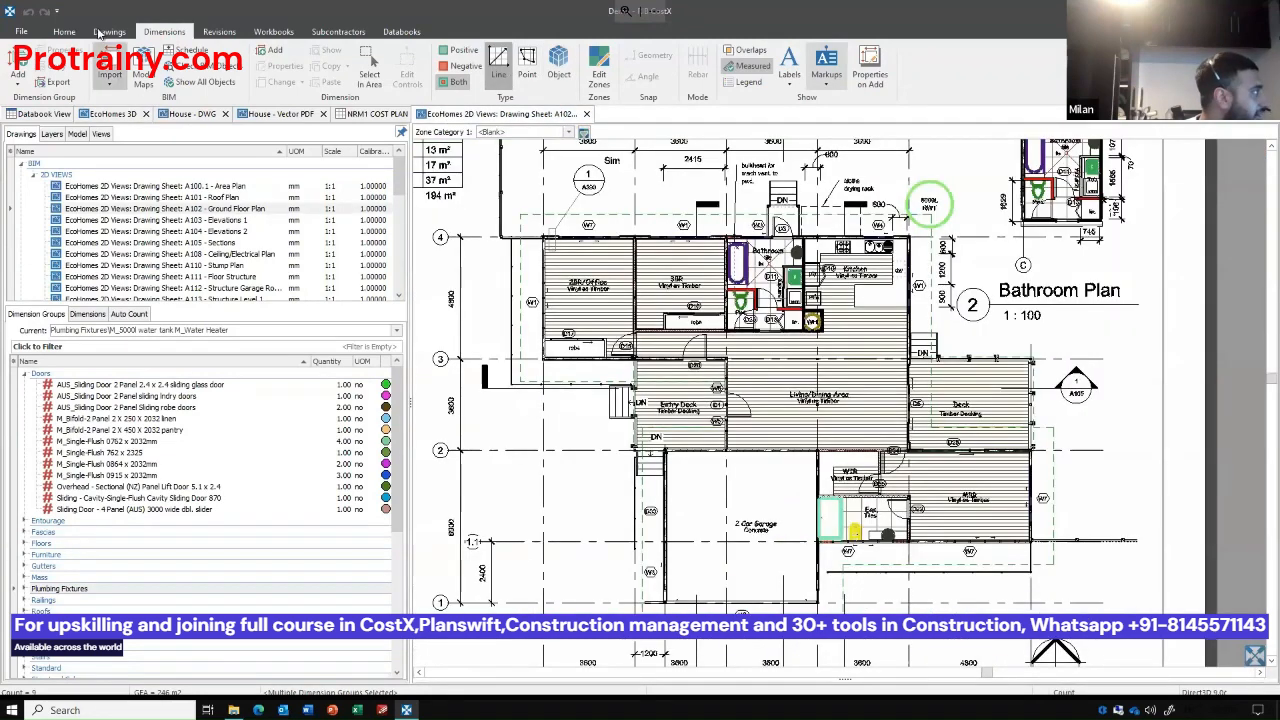
click(18, 70)
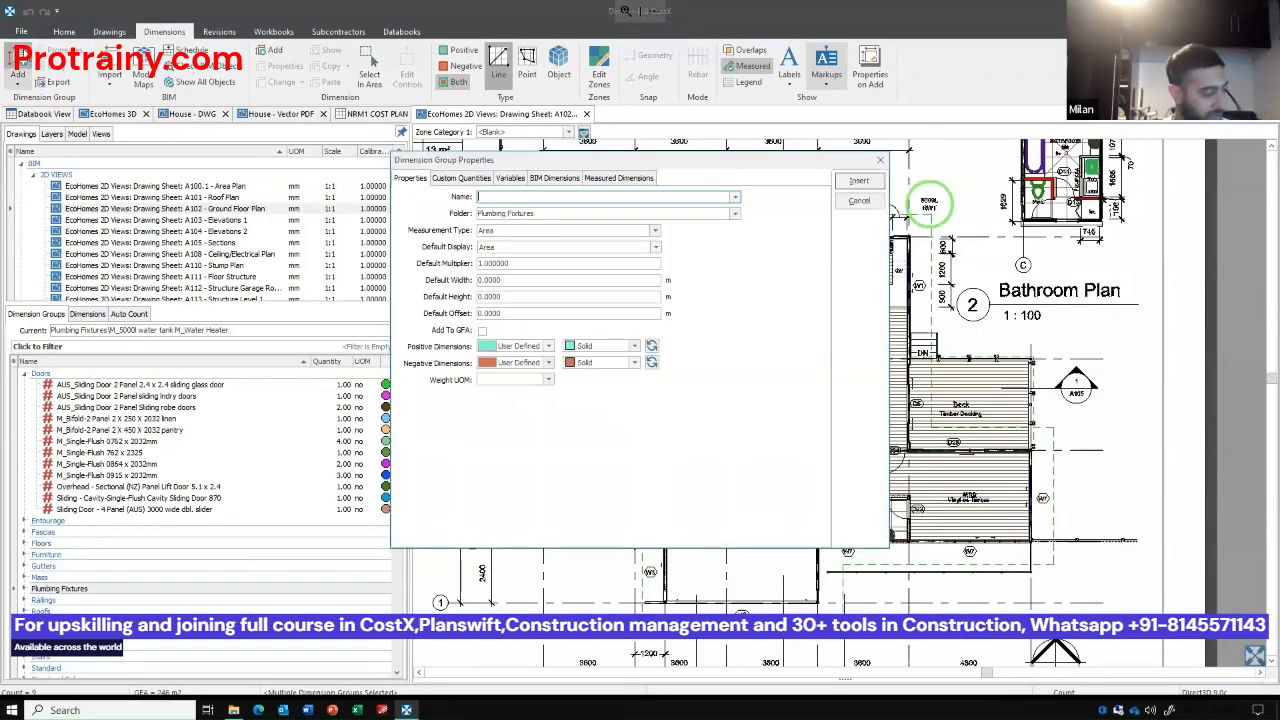
text(Ca)
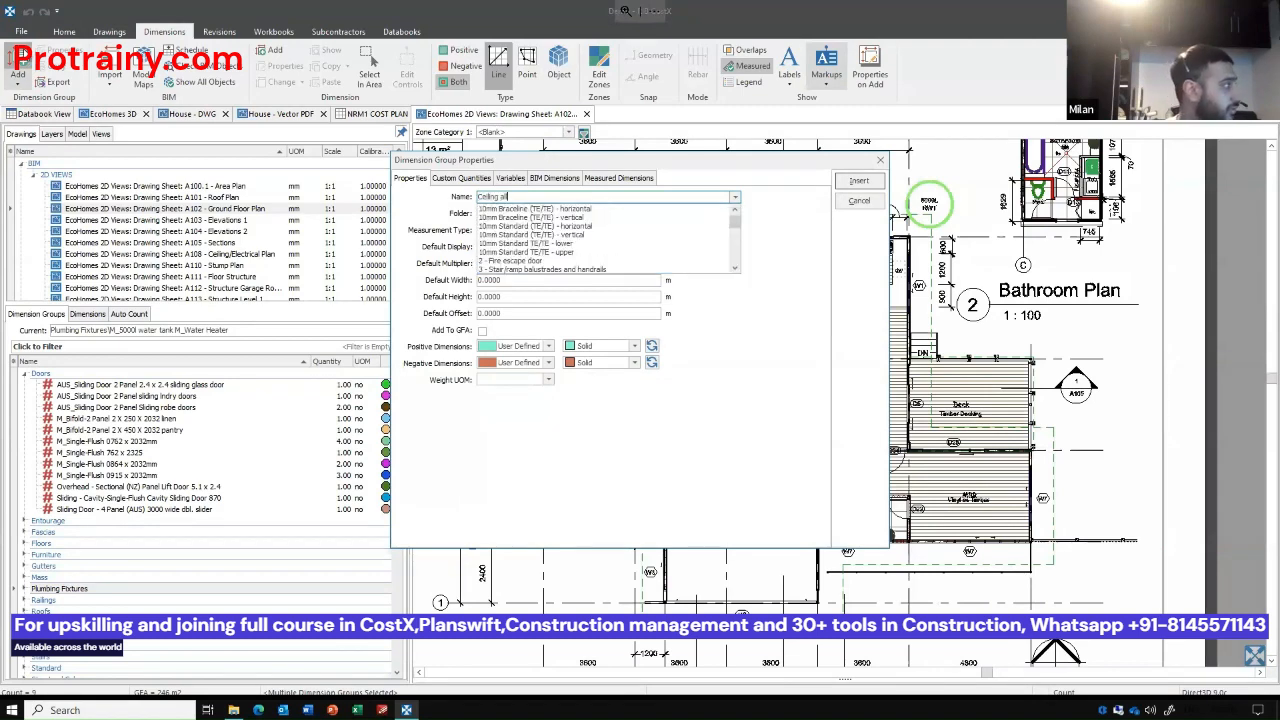
text(iling allowance)
key(Tab)
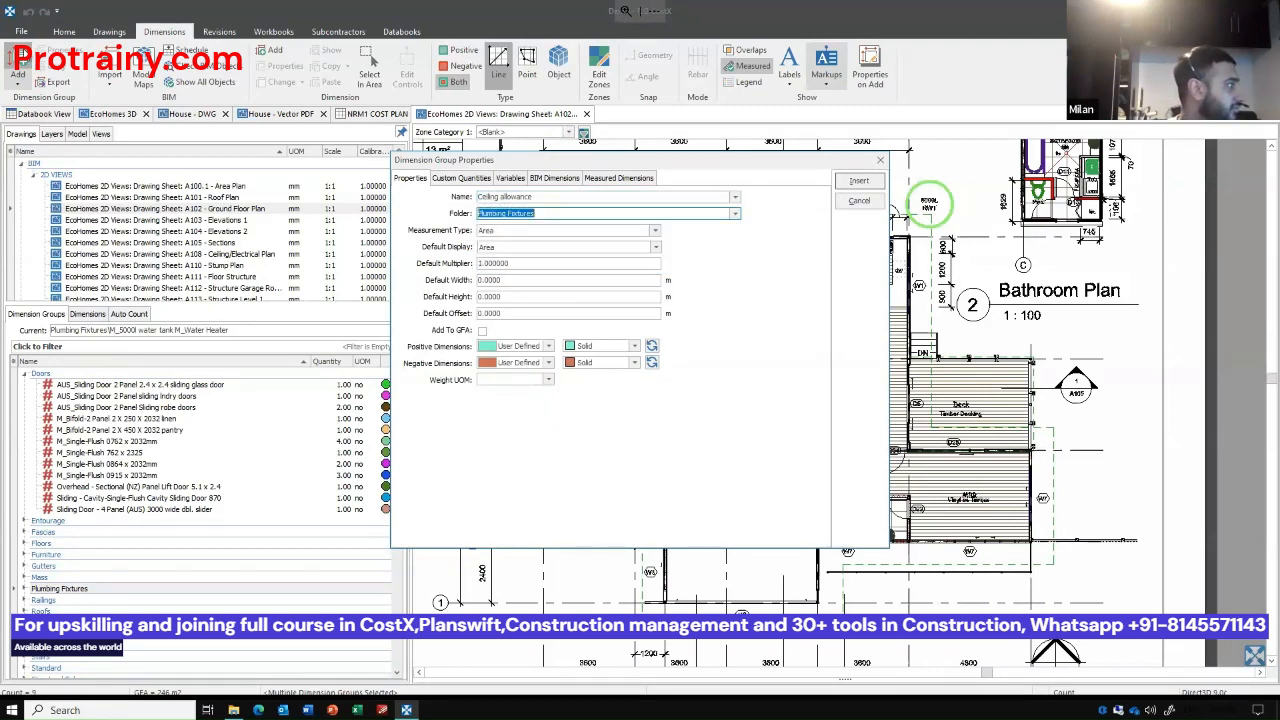
key(Return)
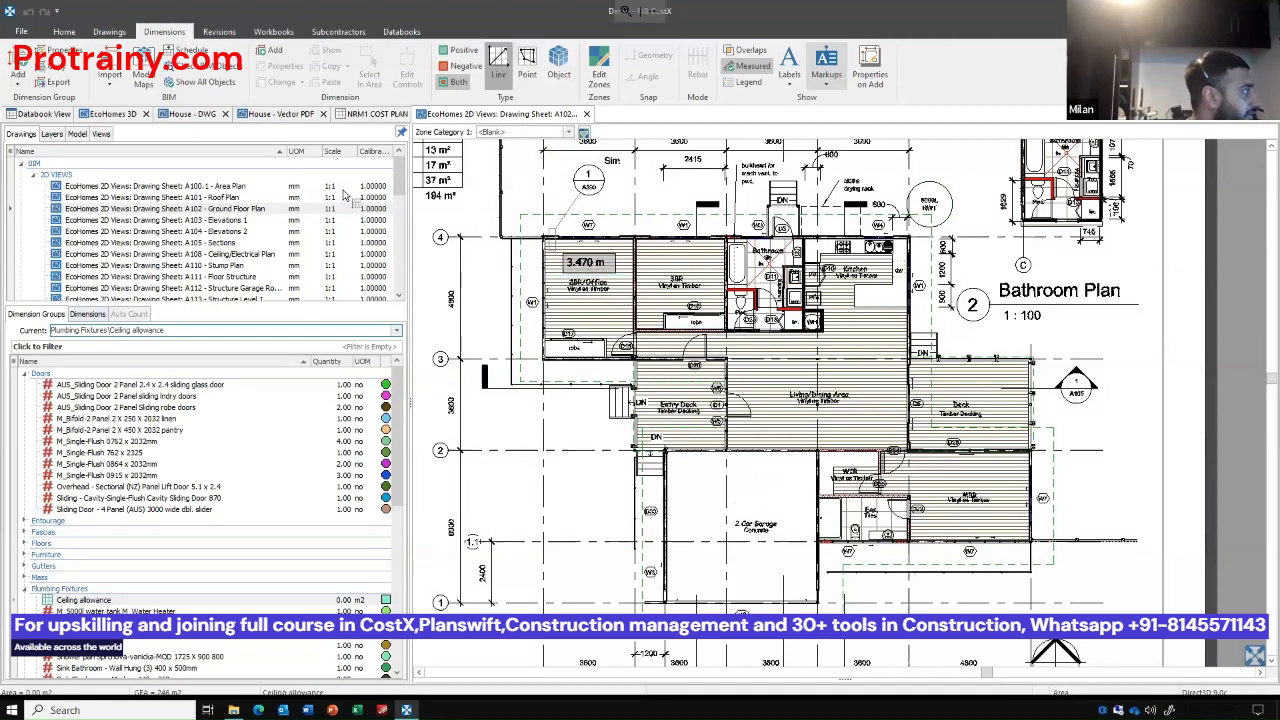
Start tracing the Ceiling allowance area from the 3BR window wall around the kitchen, living area and master bedroom to the ensuite corner.
scroll(684, 243, up, 2)
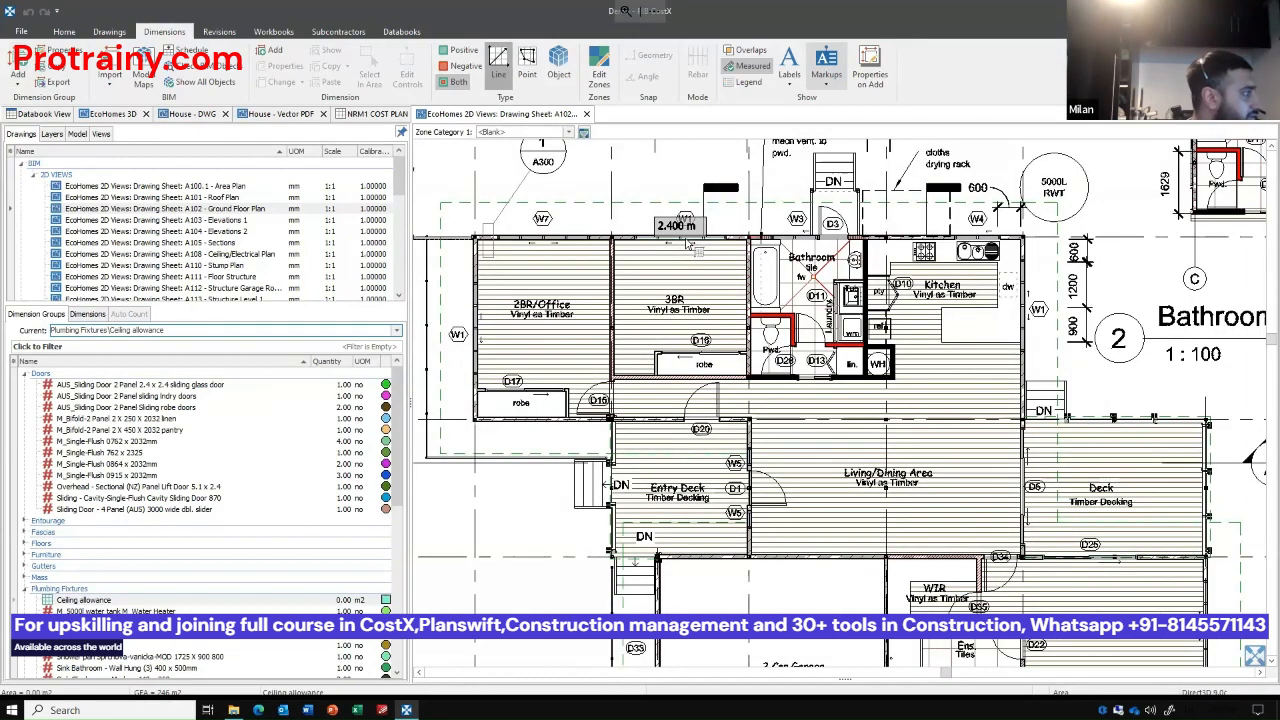
click(687, 241)
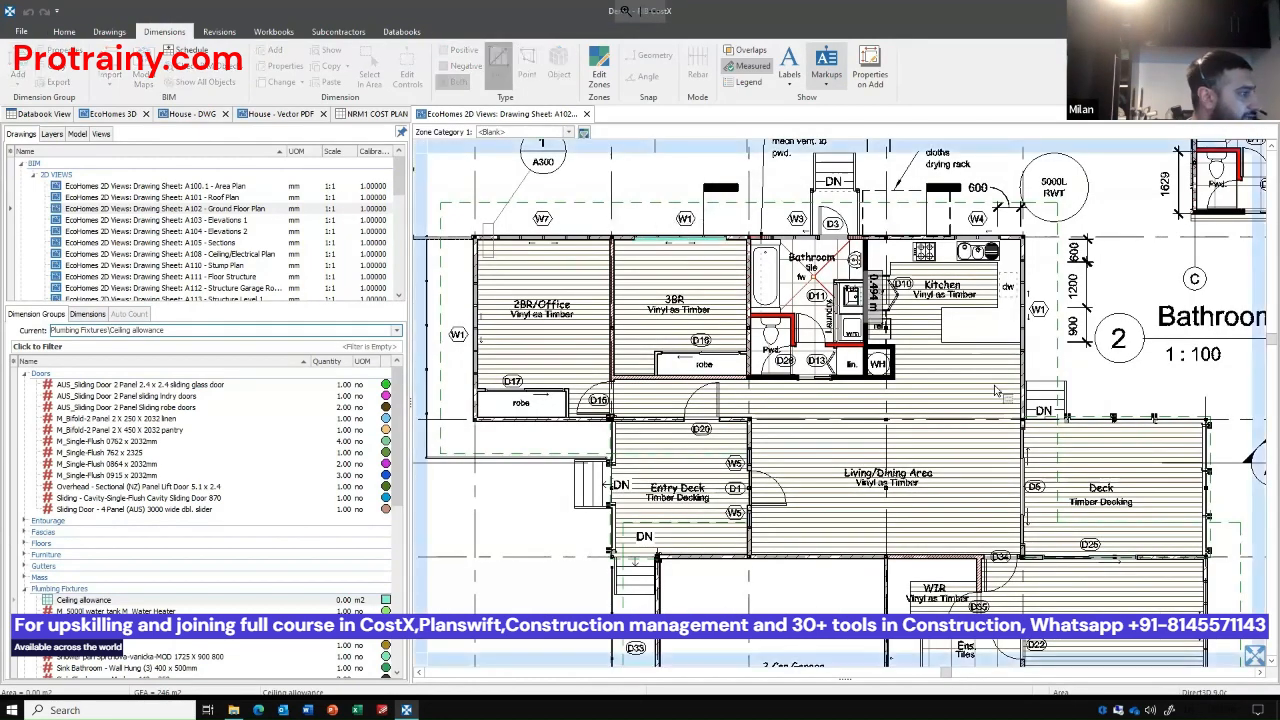
click(1024, 455)
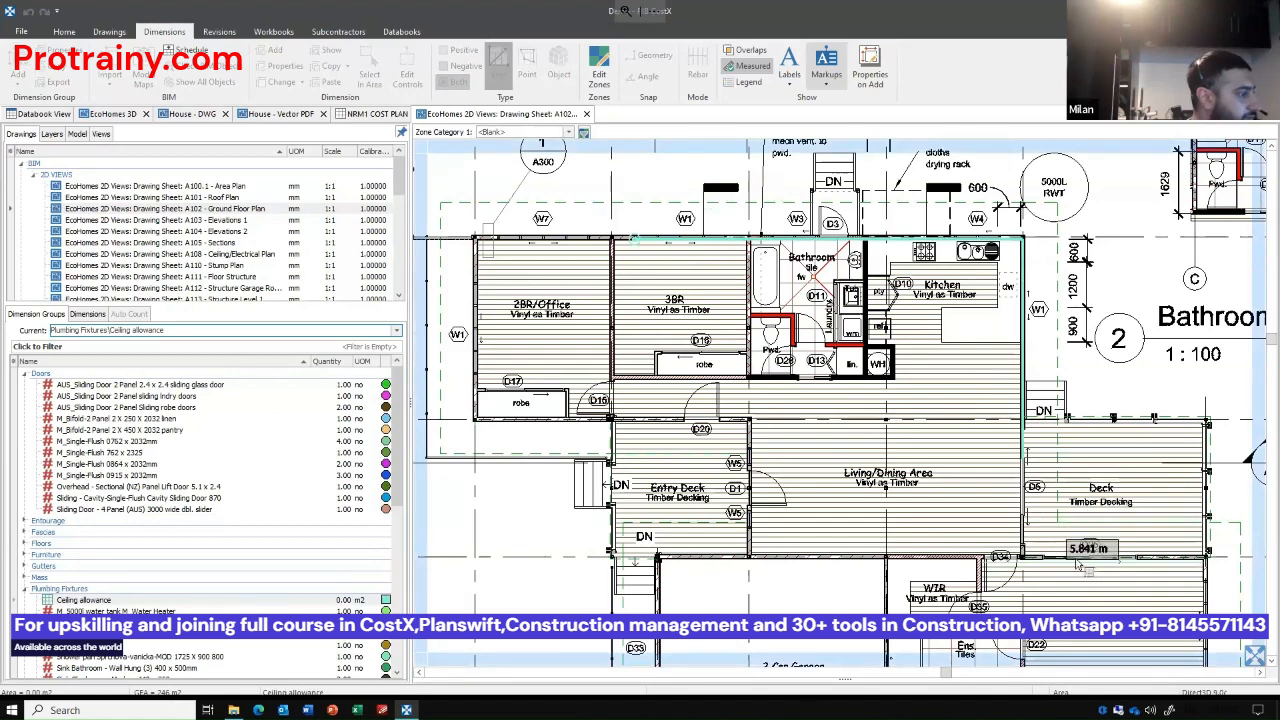
scroll(955, 330, down, 2)
scroll(1080, 400, up, 4)
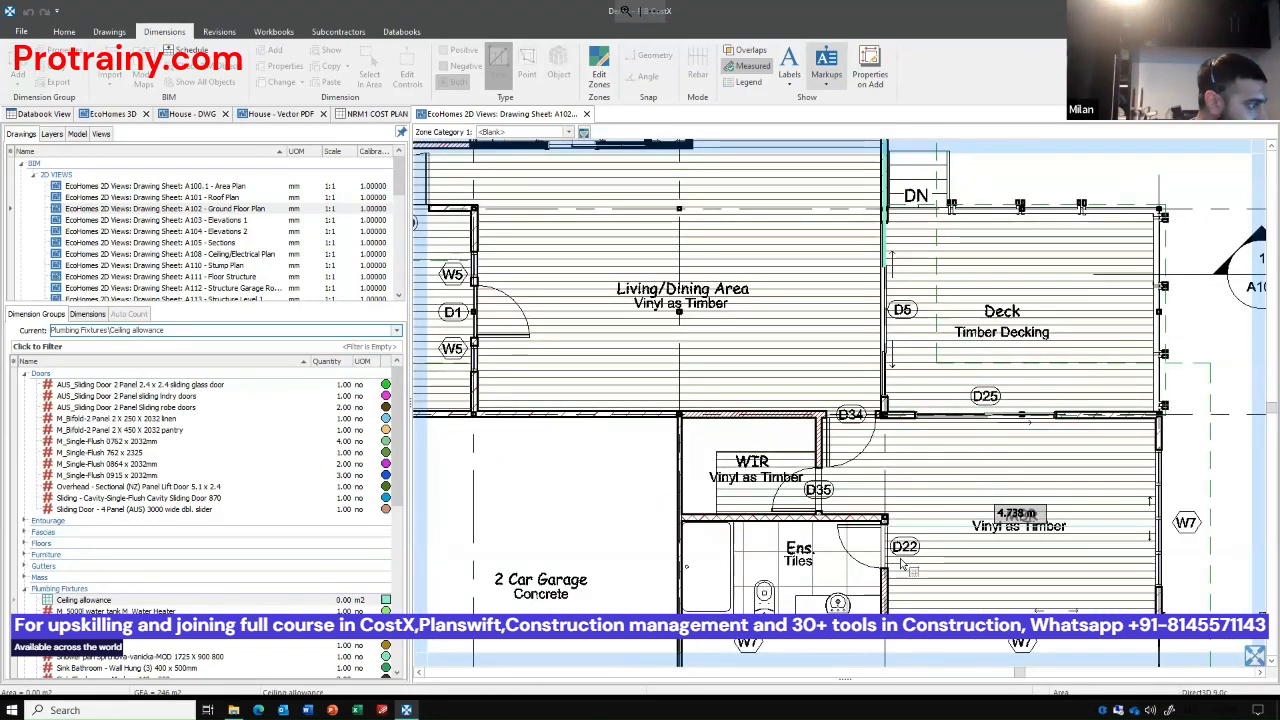
click(1126, 420)
click(1160, 617)
click(682, 618)
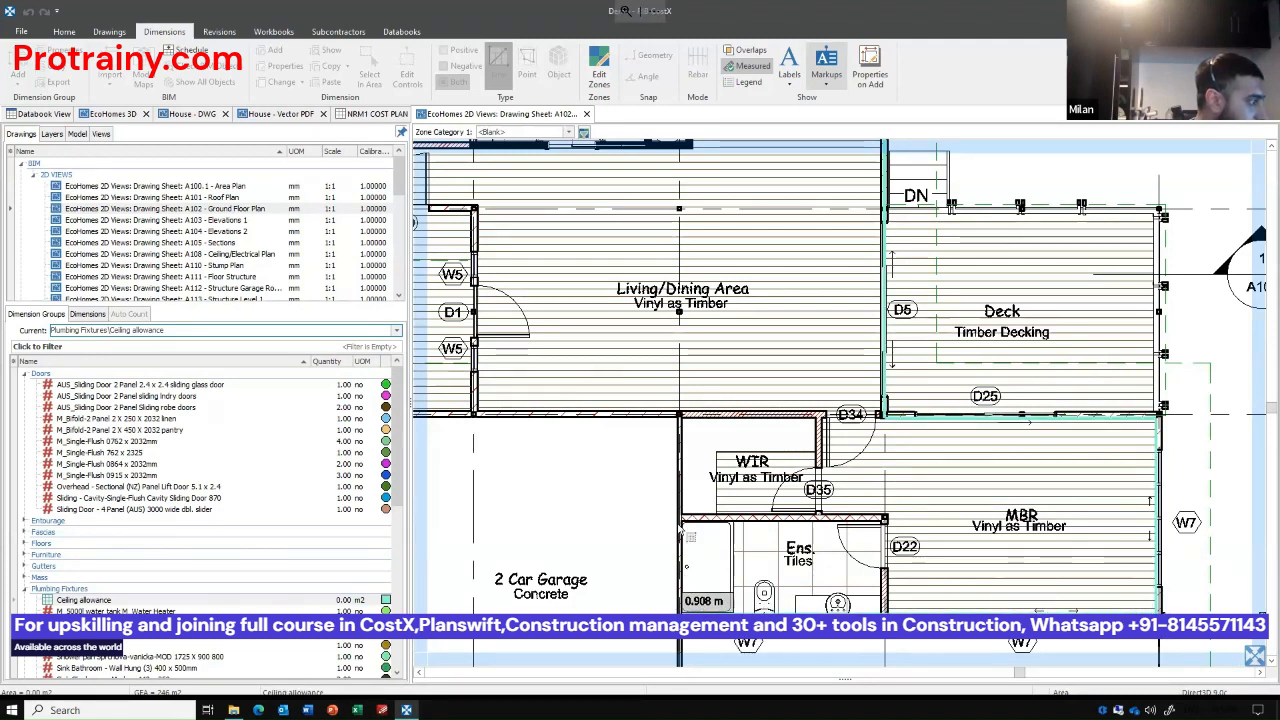
Continue the ceiling outline along the living area, entry deck and 2BR/Office walls and close it at its starting point.
scroll(781, 565, down, 3)
drag(783, 566, 849, 633)
scroll(632, 393, up, 3)
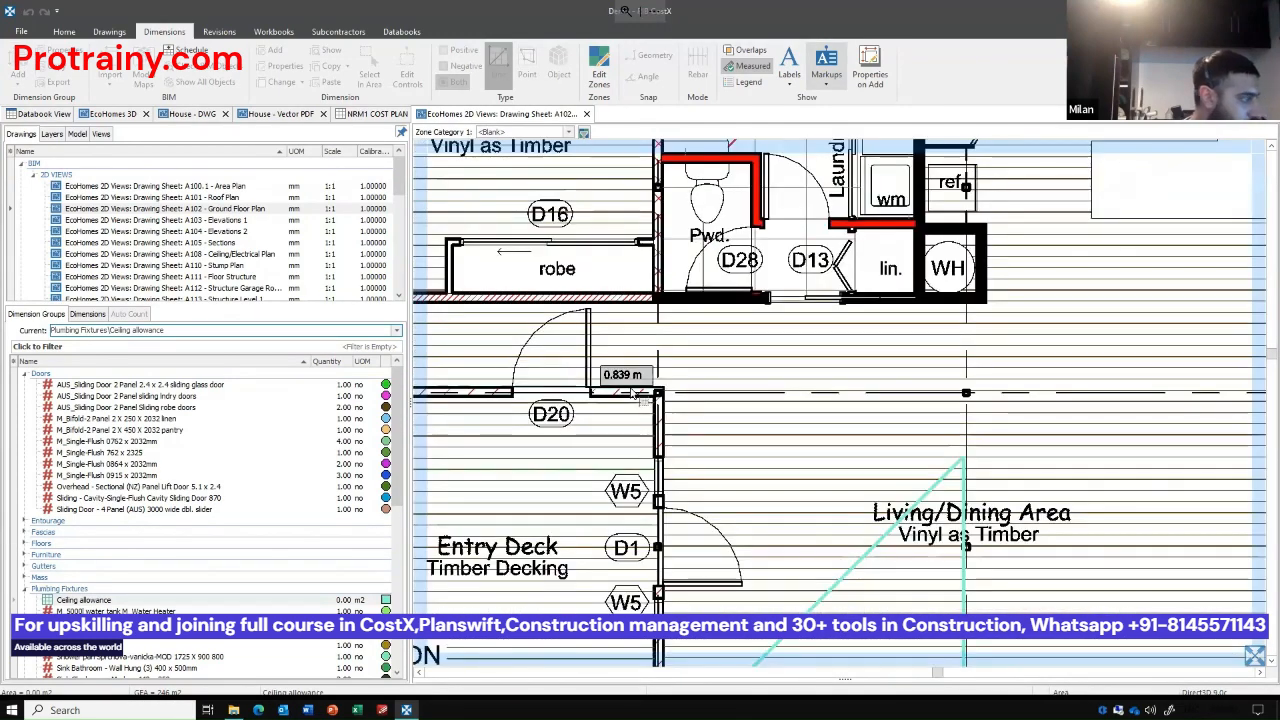
scroll(655, 427, down, 3)
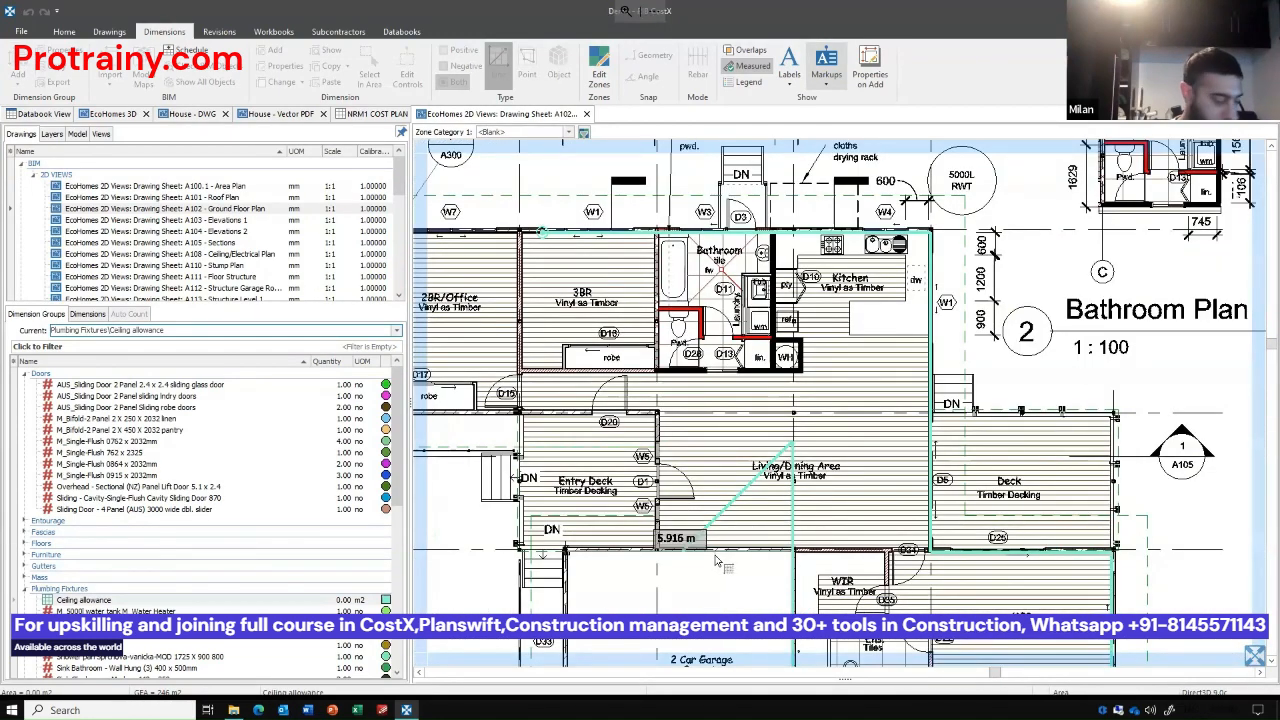
scroll(657, 432, up, 3)
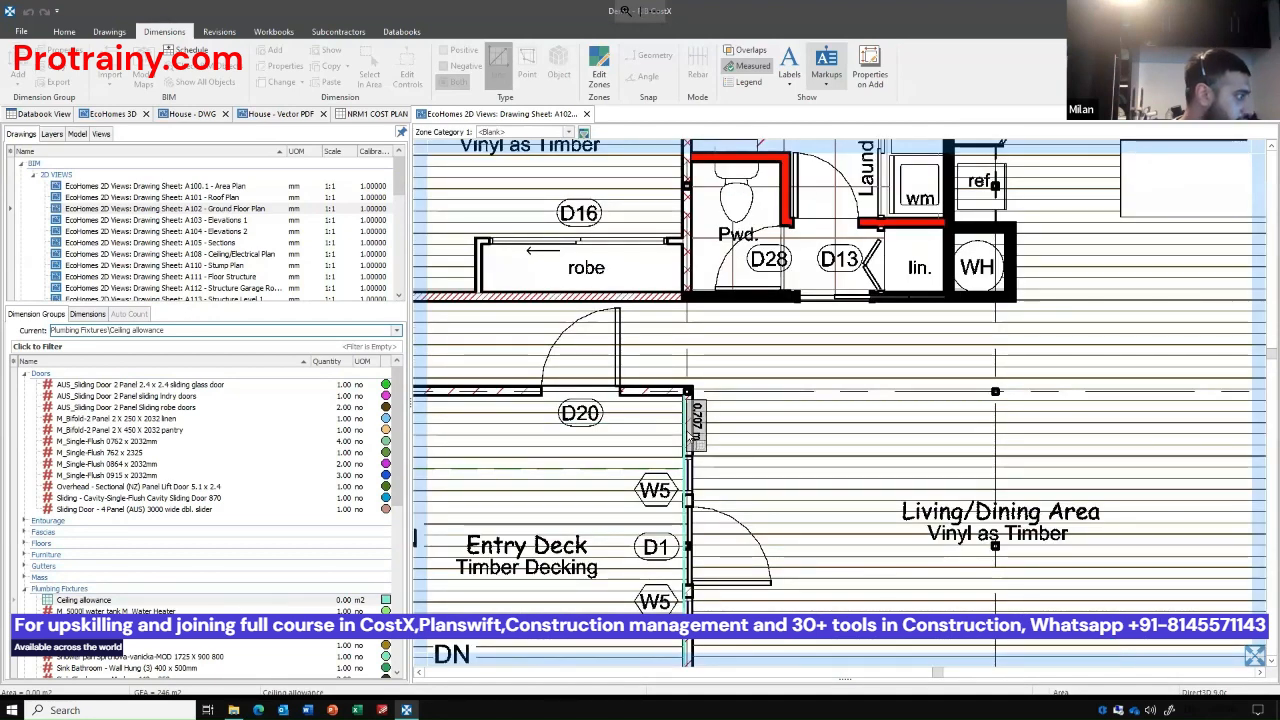
scroll(686, 431, down, 3)
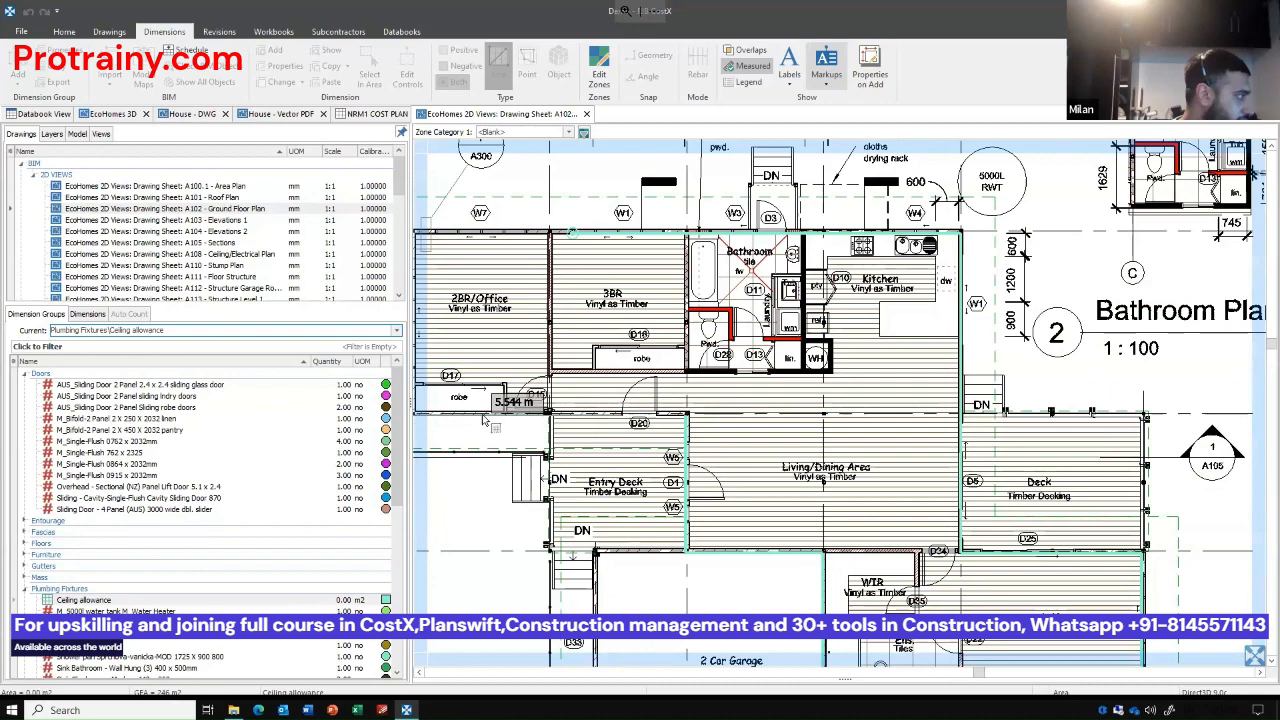
scroll(485, 410, down, 2)
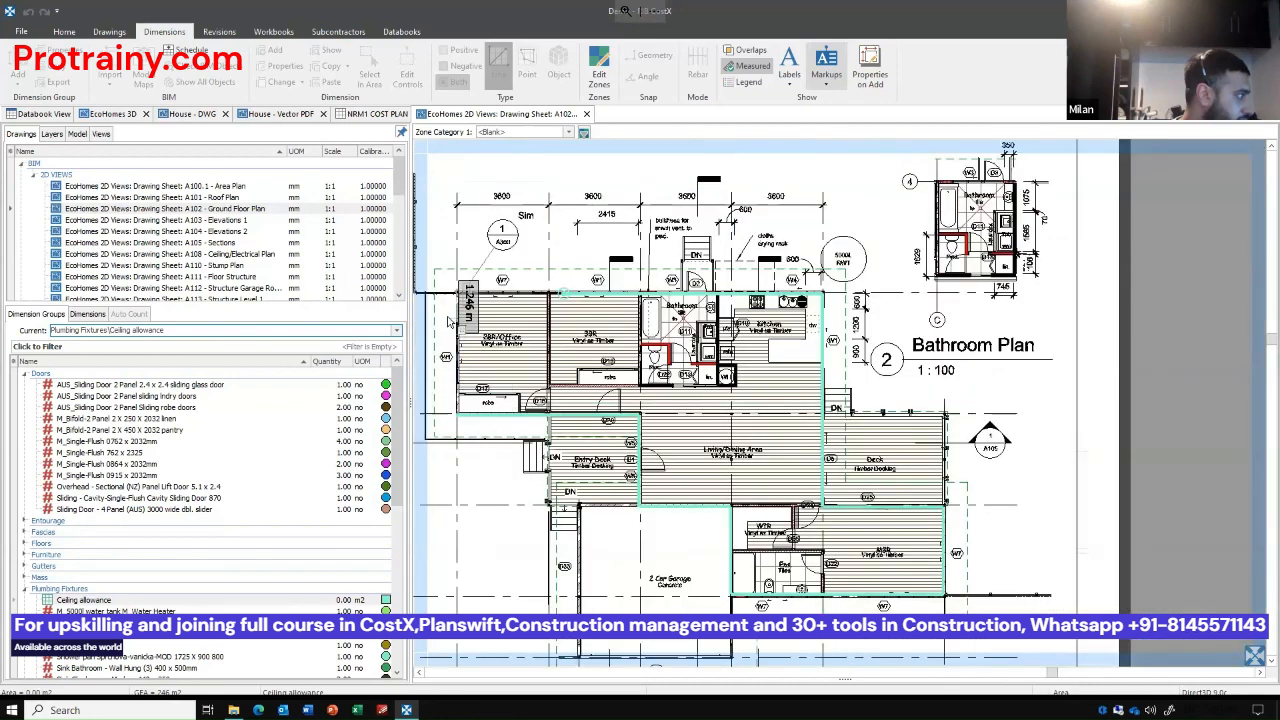
scroll(547, 315, up, 5)
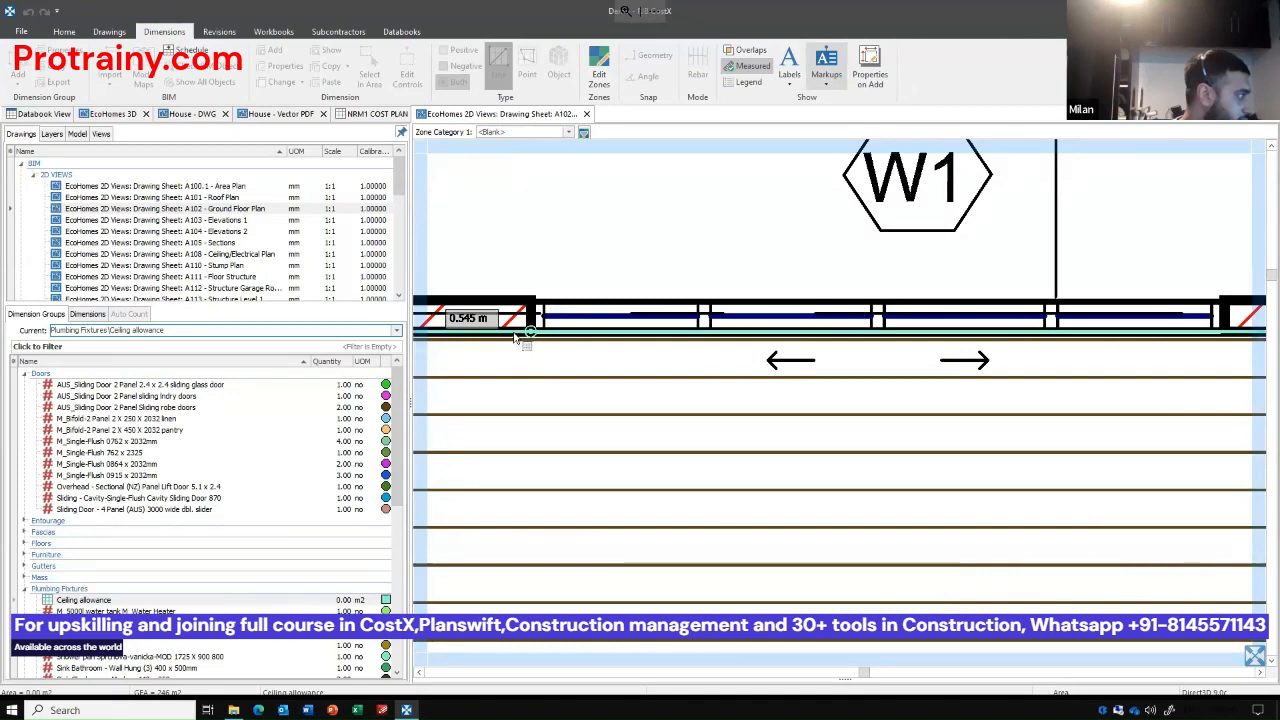
click(525, 343)
scroll(505, 328, down, 6)
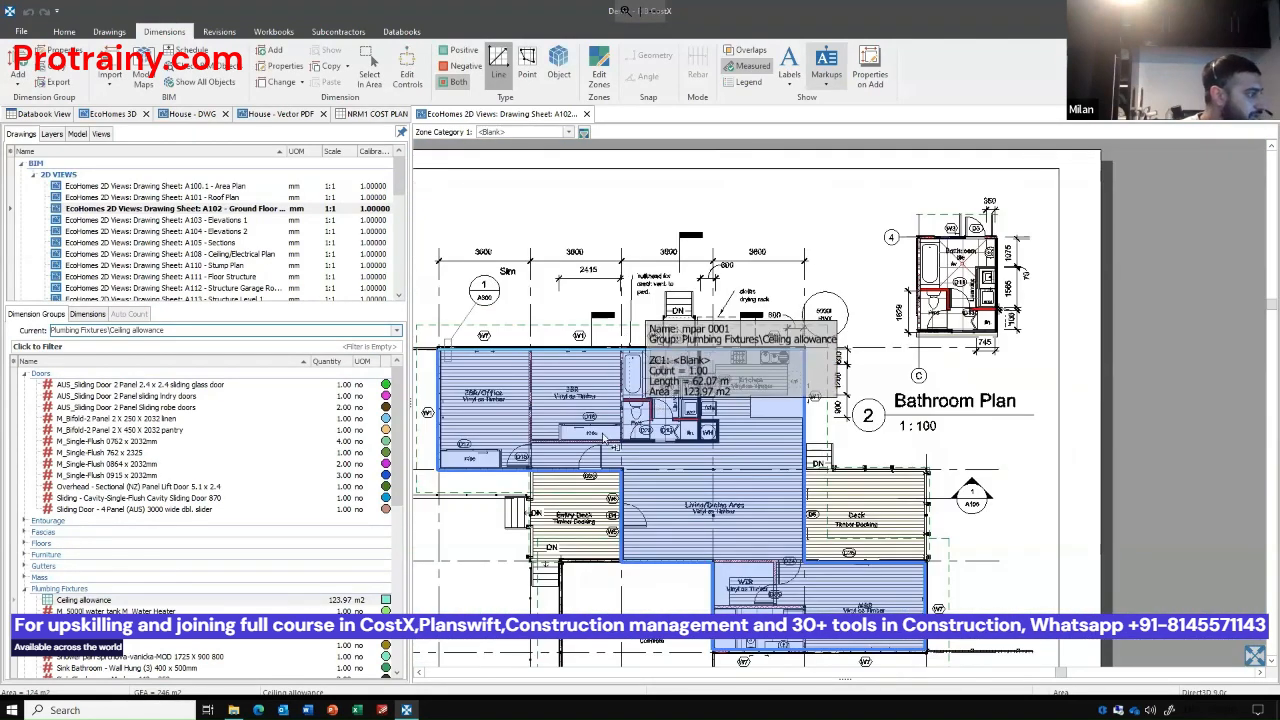
Extend the Ceiling allowance area to include the timber deck beside the living area, and highlight the measured area for review.
scroll(652, 404, up, 2)
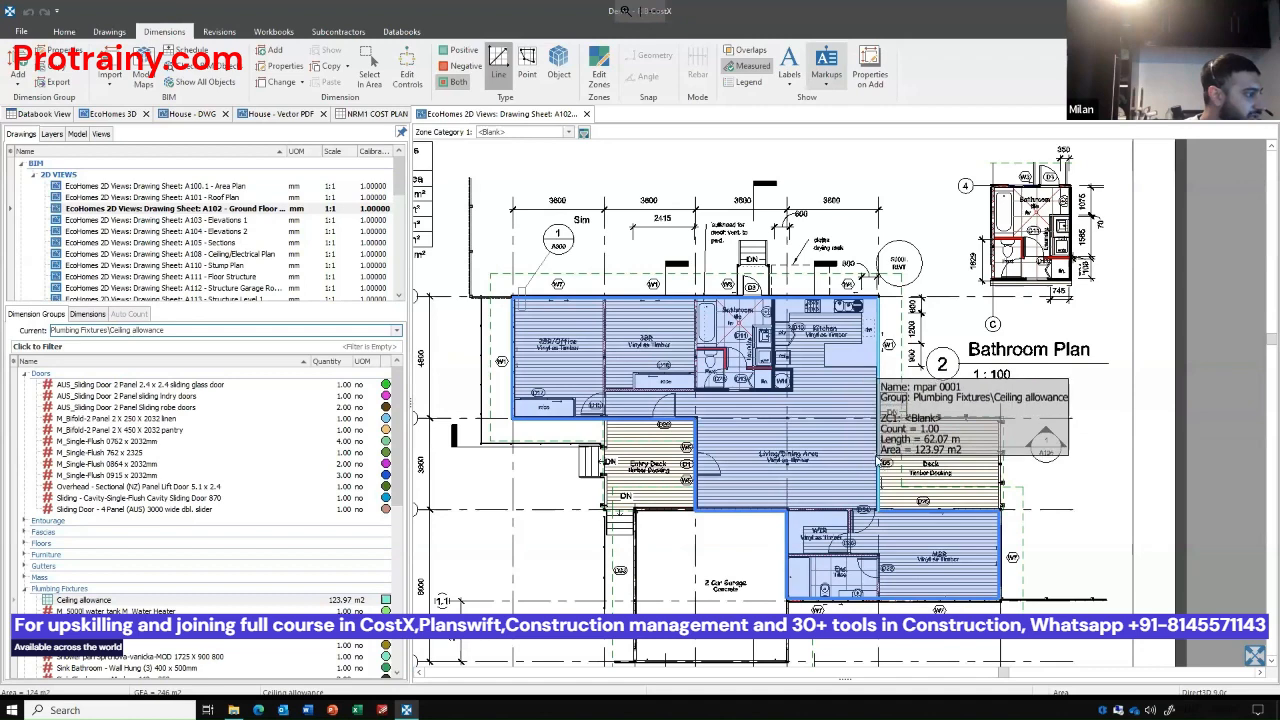
right_click(874, 456)
click(935, 336)
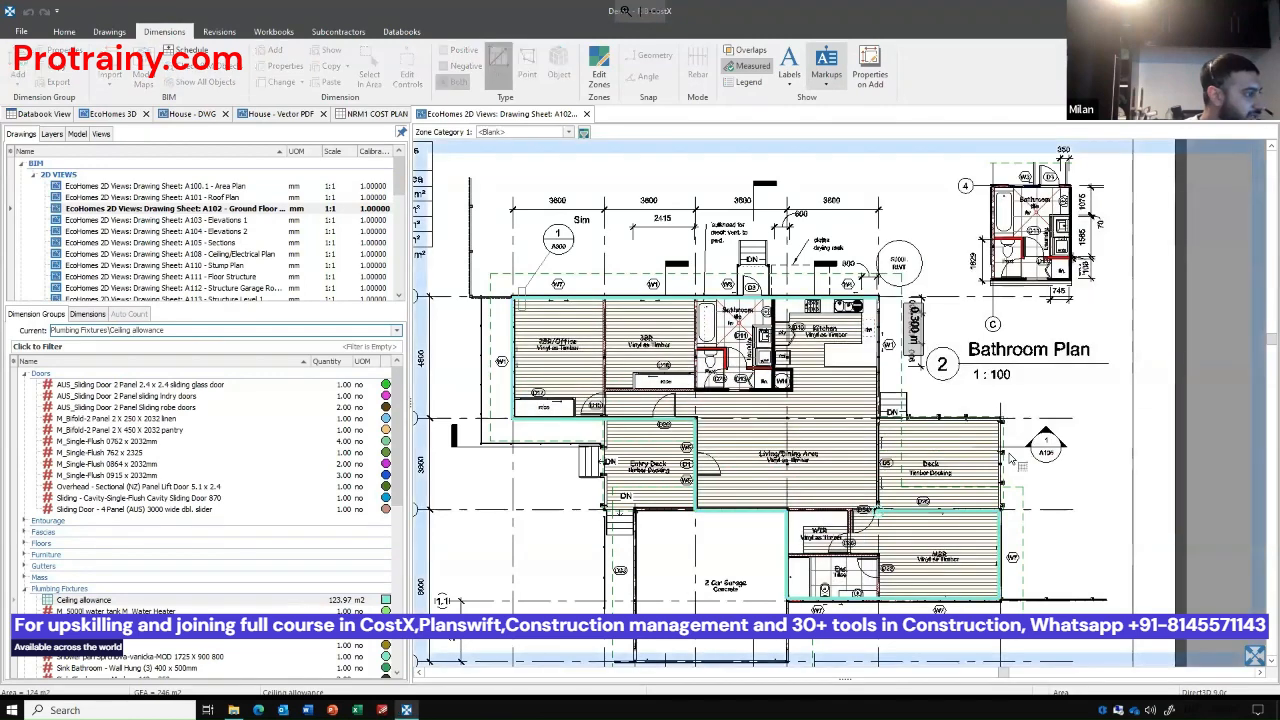
scroll(890, 372, up, 2)
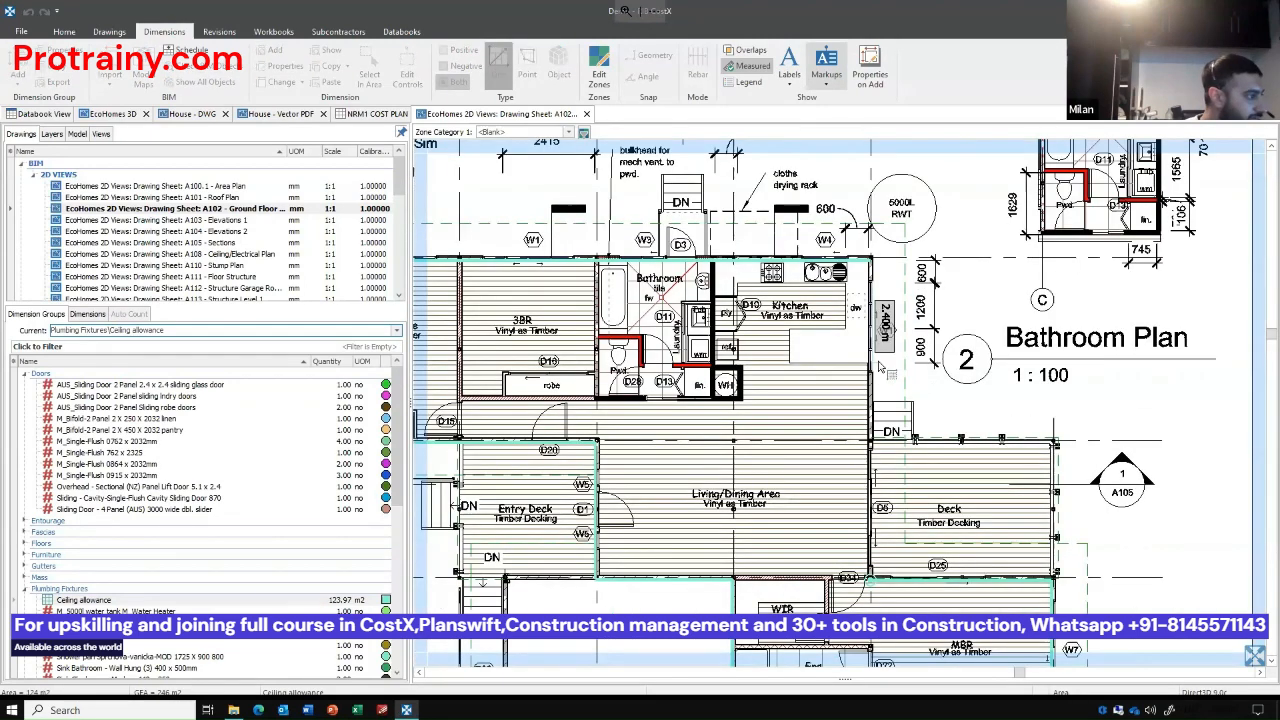
right_click(1075, 523)
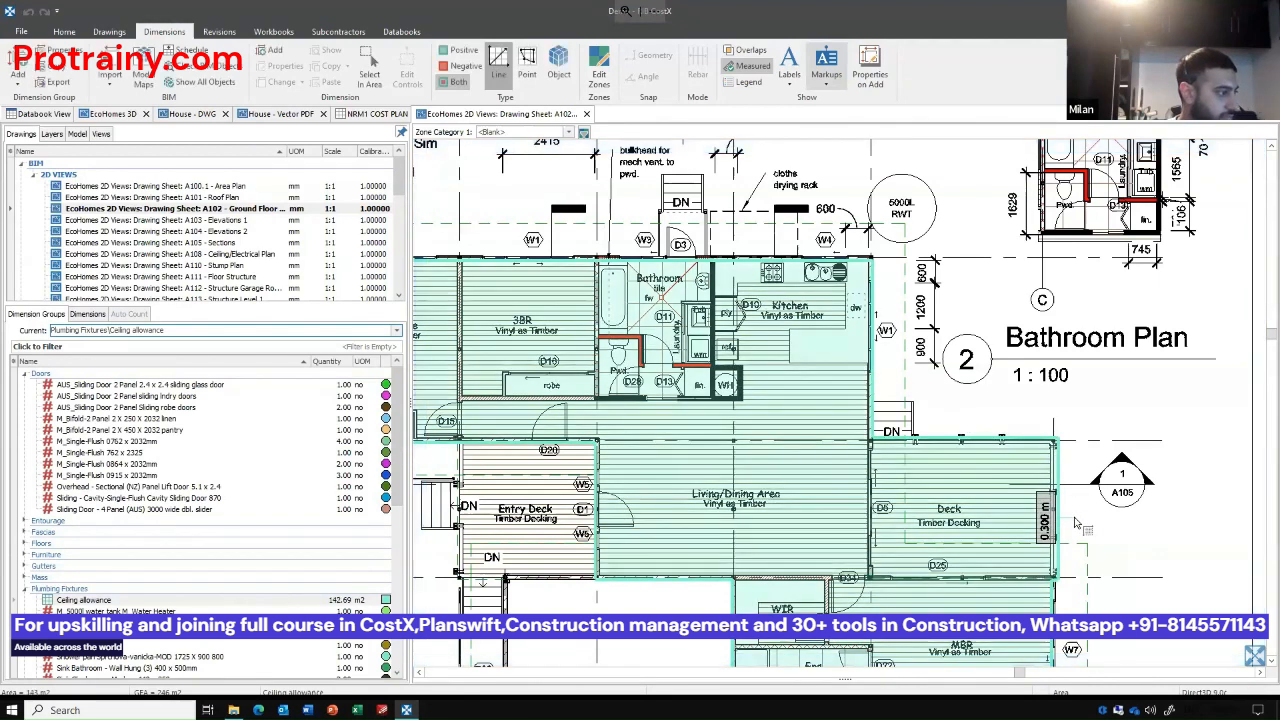
scroll(1055, 471, down, 2)
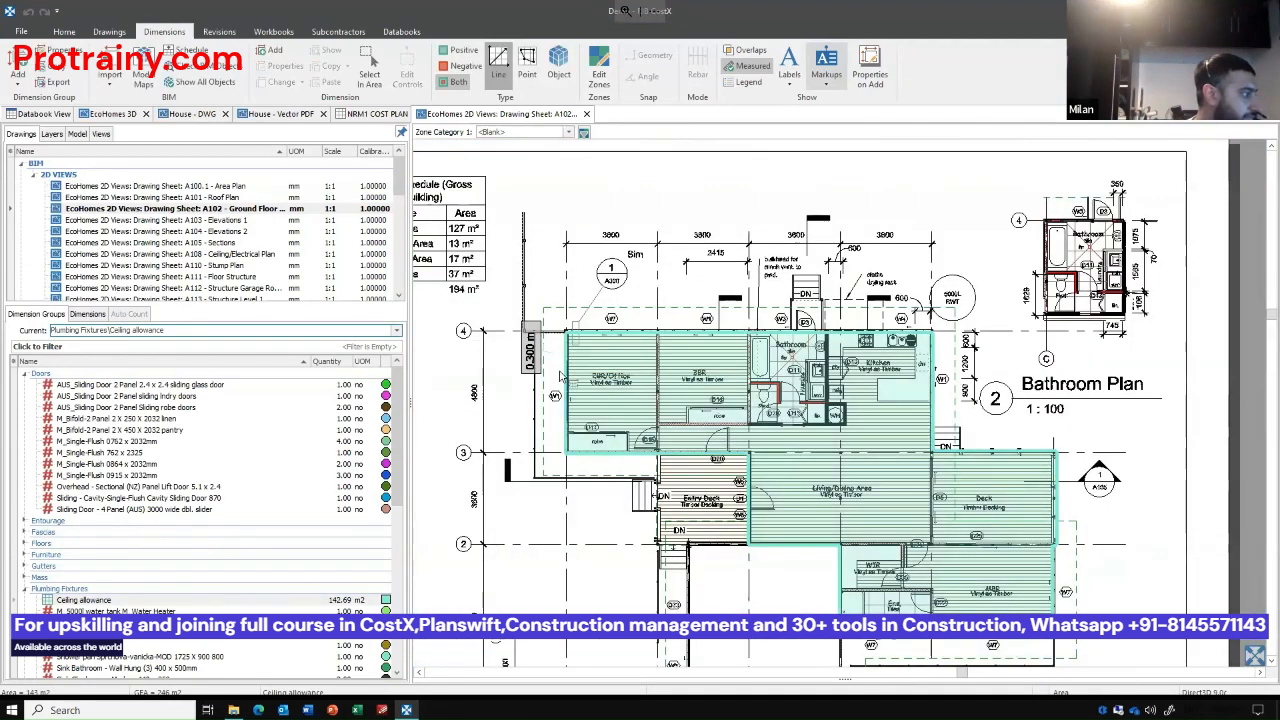
drag(541, 433, 517, 413)
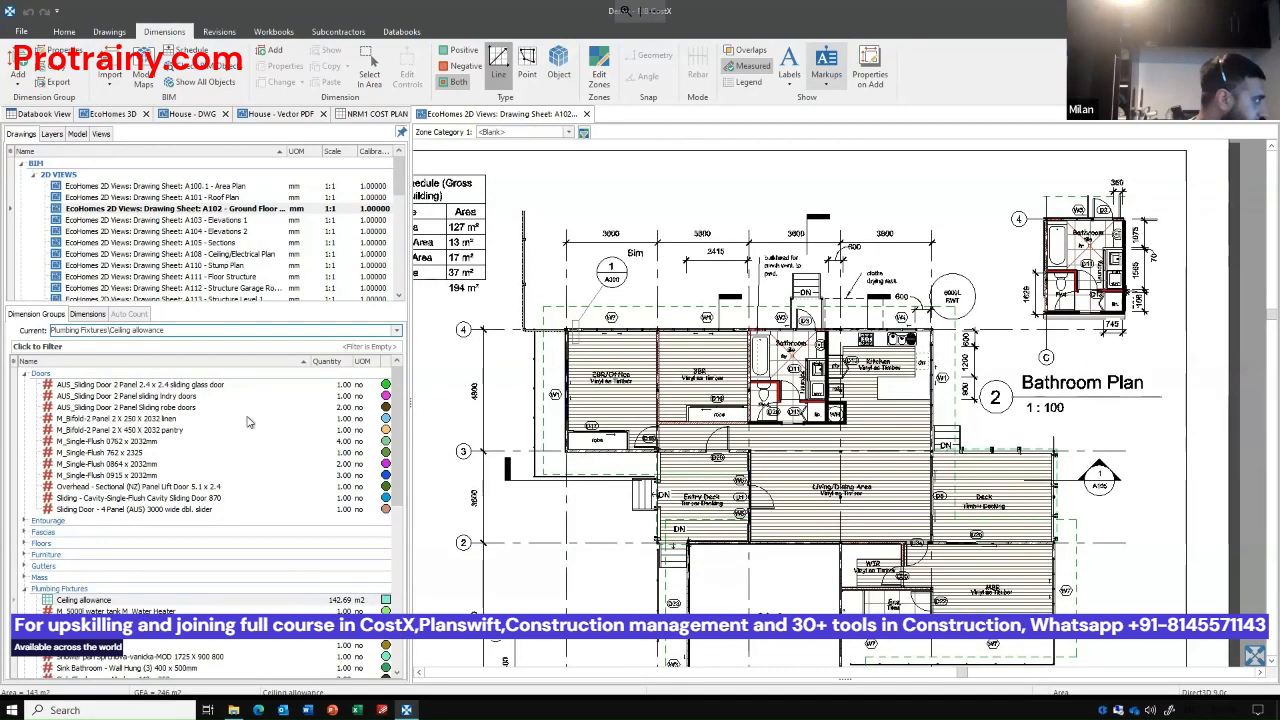
click(748, 343)
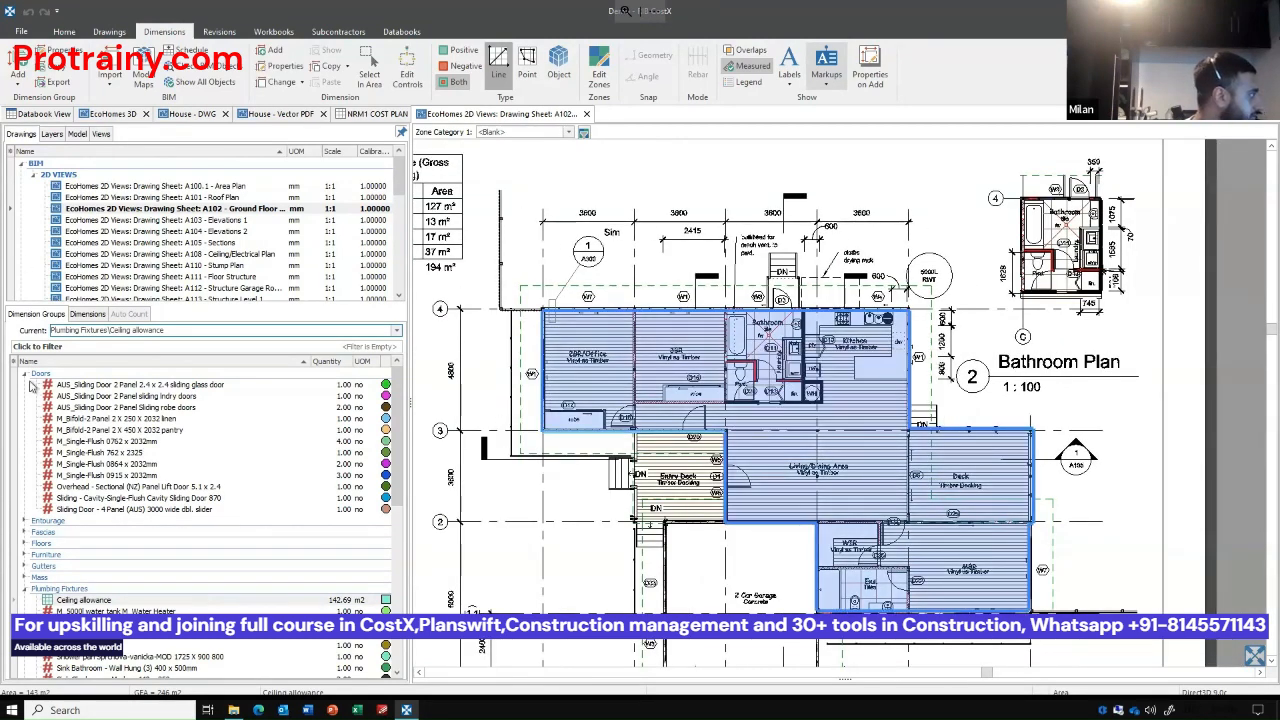
Open sheet A103 - Elevations 1 and show all Structural Framing dimension groups on the elevations.
click(41, 544)
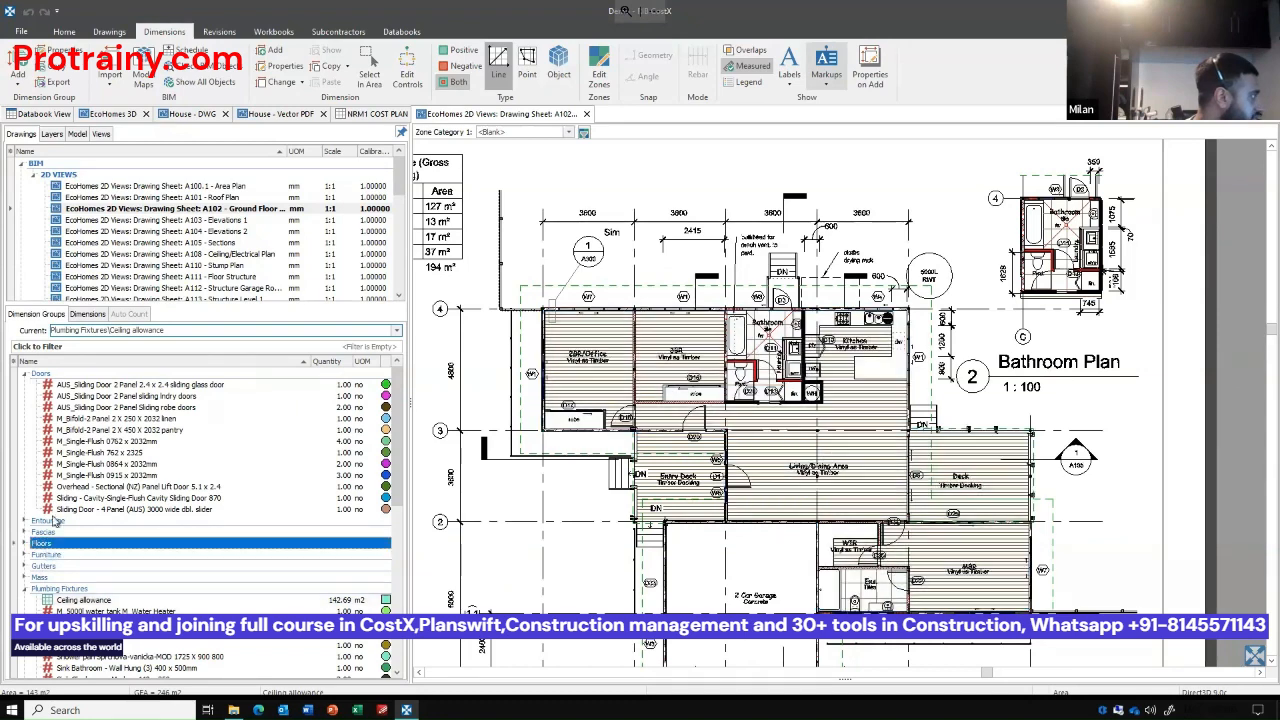
double_click(218, 222)
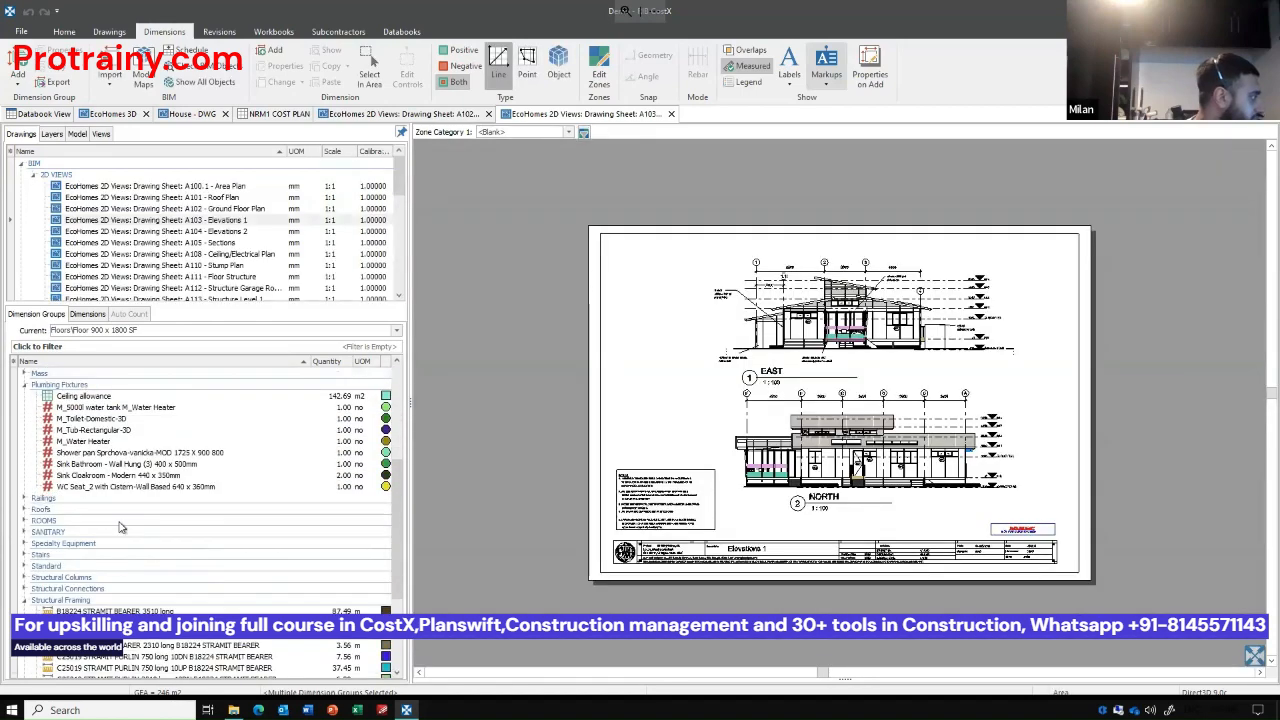
click(90, 567)
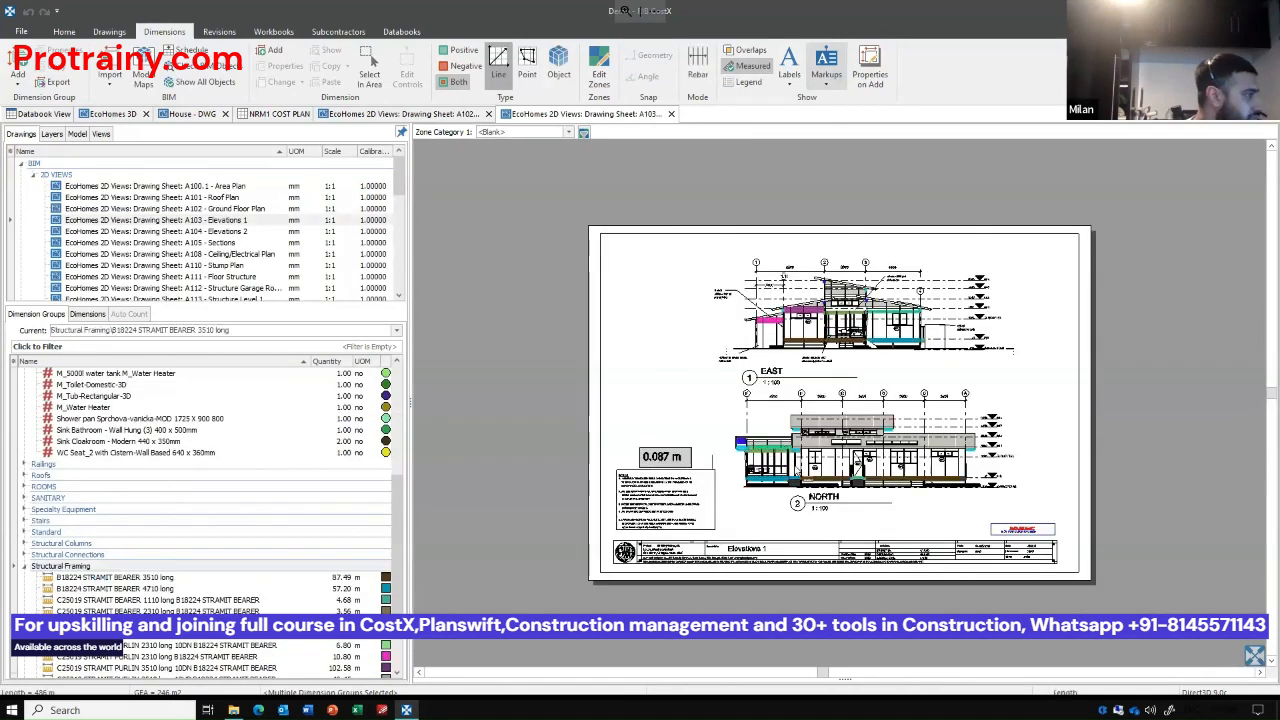
Inspect the Structural Framing members up close on the East and North elevations, and show the Mass dimension groups there instead.
scroll(900, 420, up, 3)
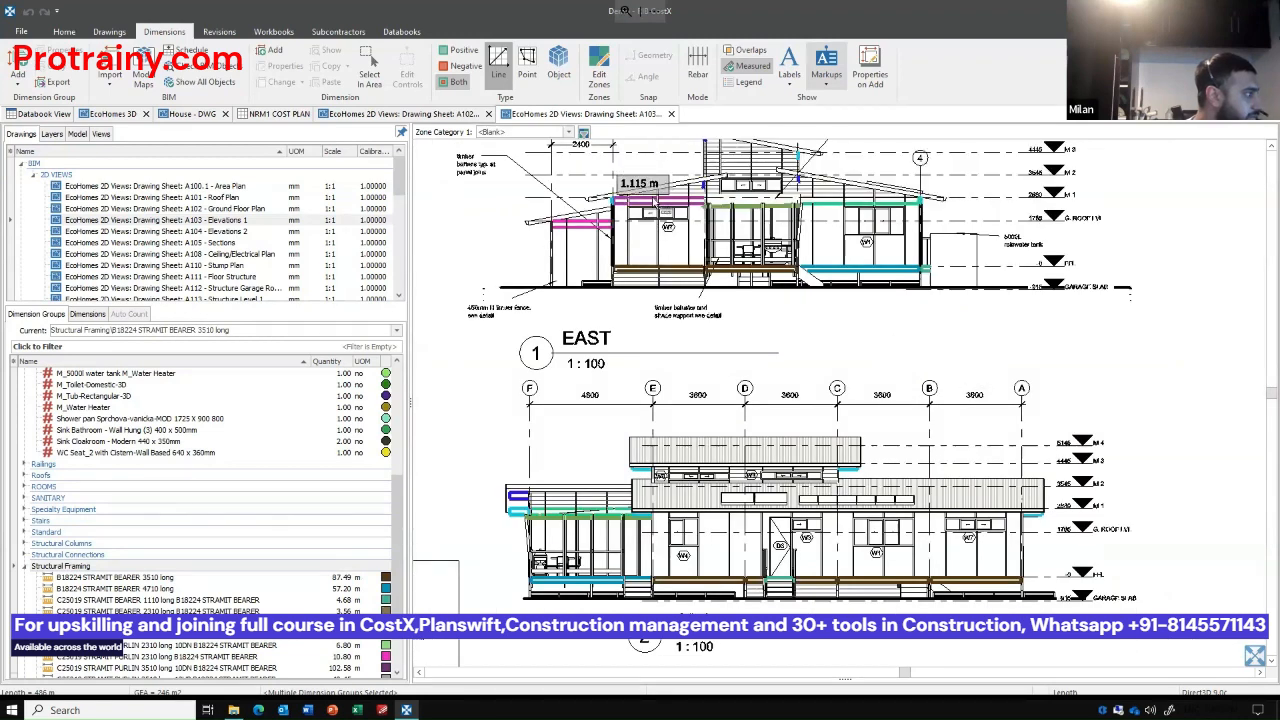
mouse_move(653, 202)
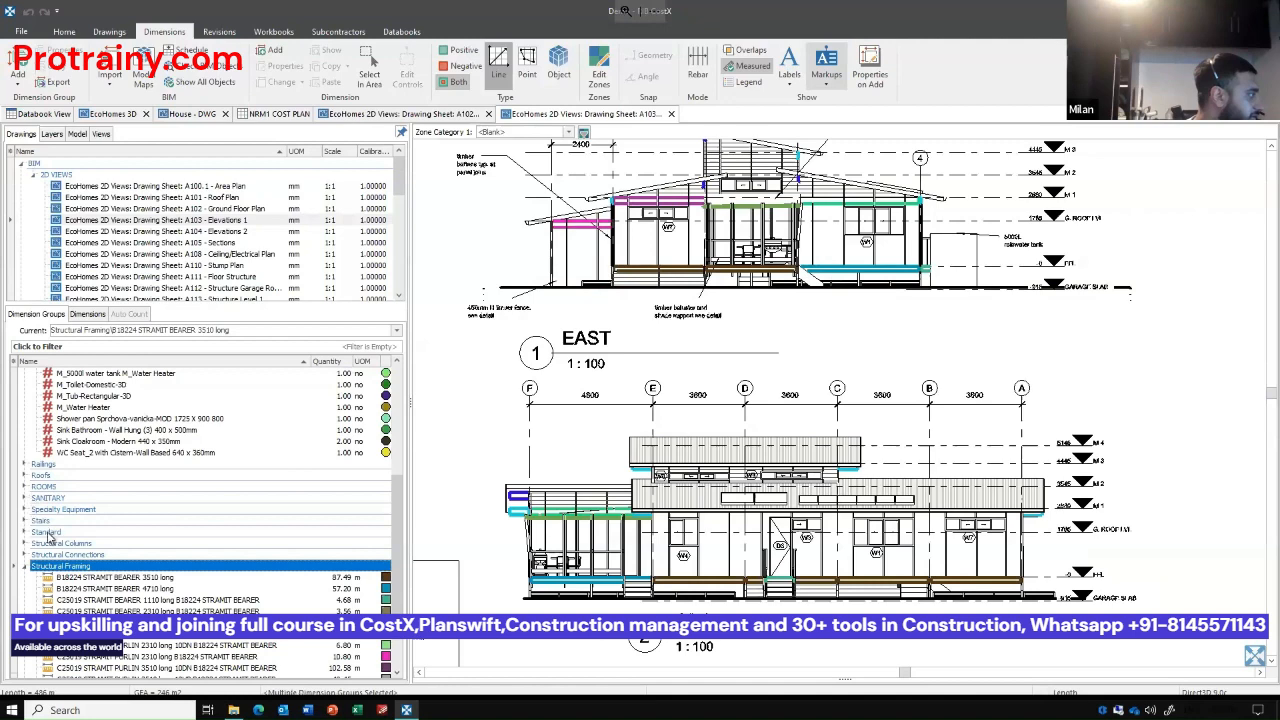
scroll(57, 530, up, 4)
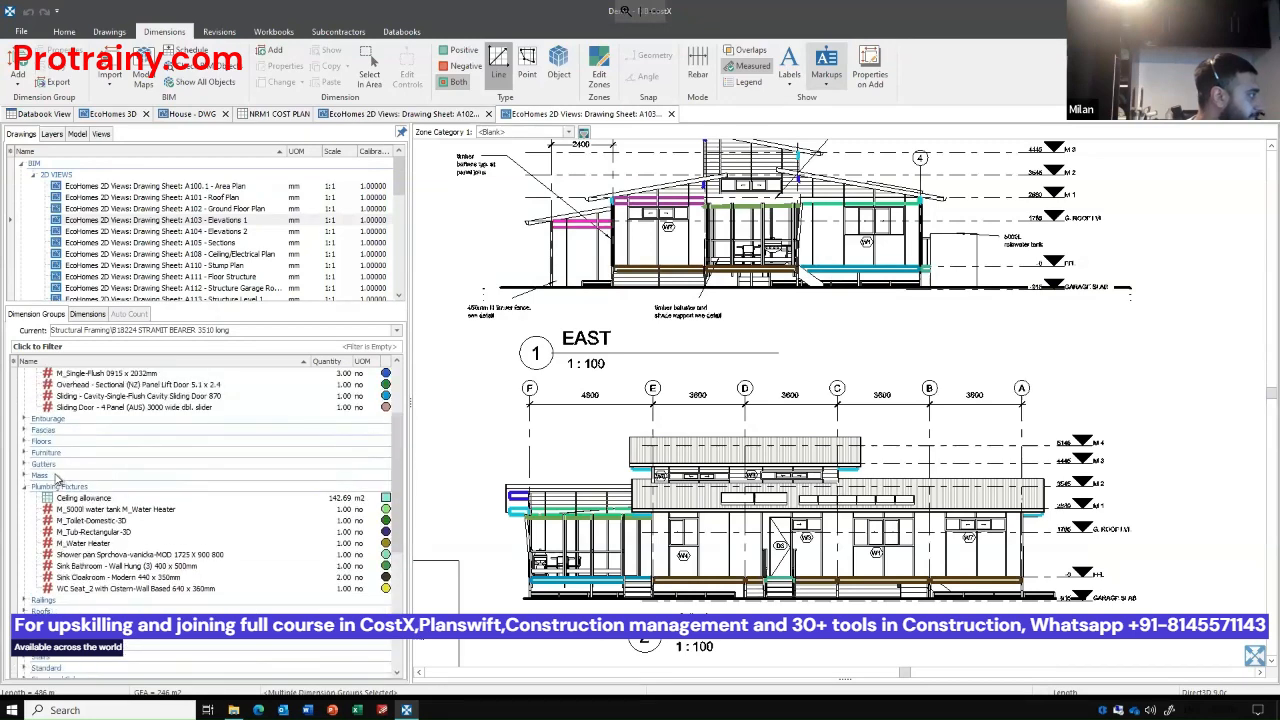
click(40, 475)
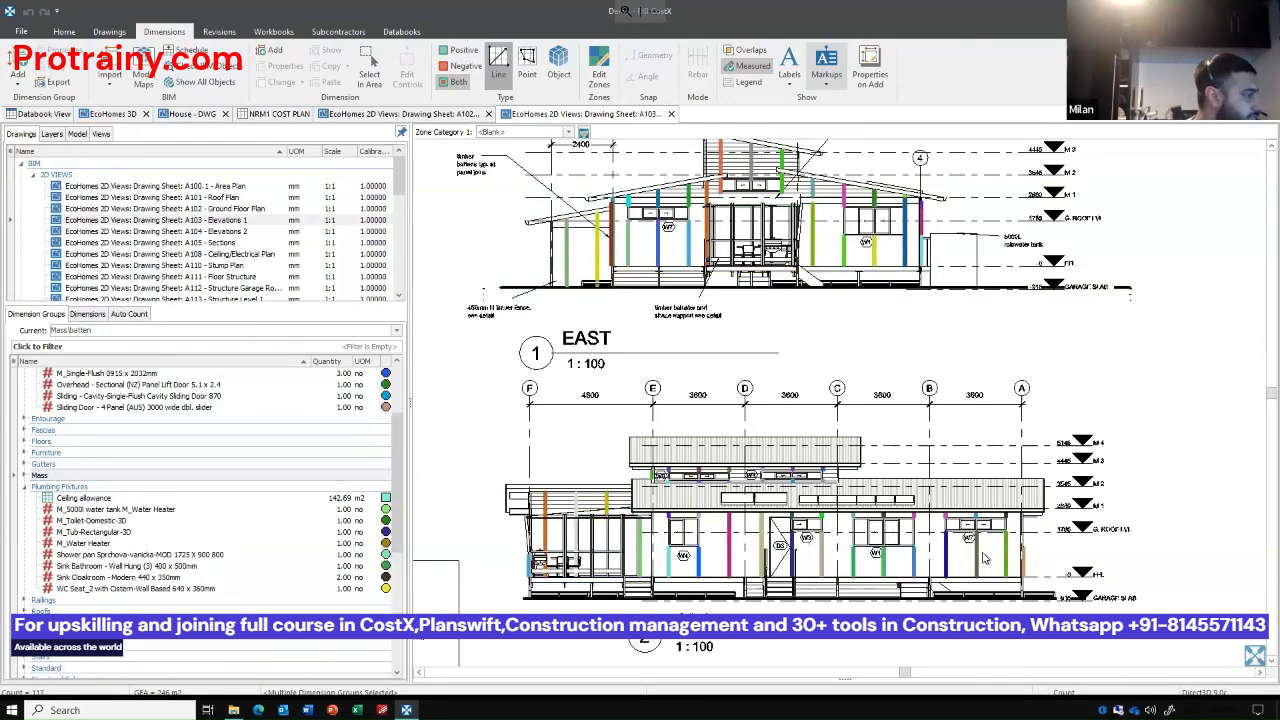
scroll(574, 378, up, 3)
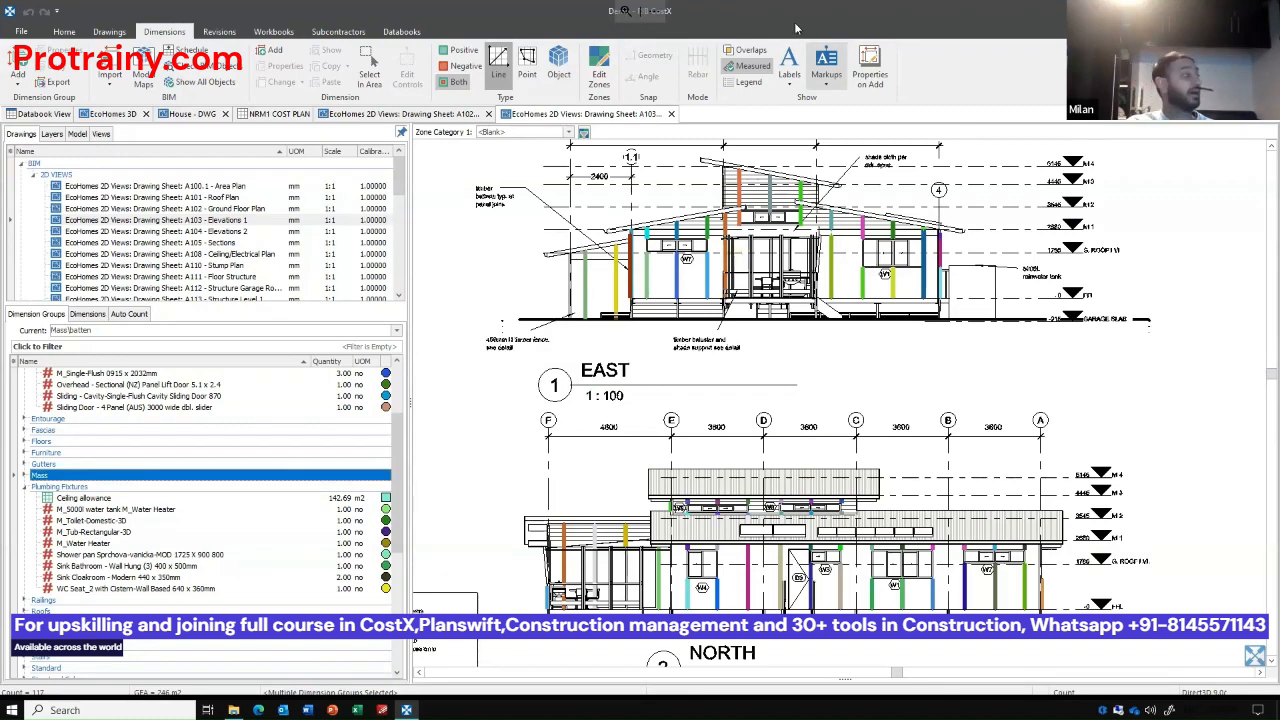
click(64, 32)
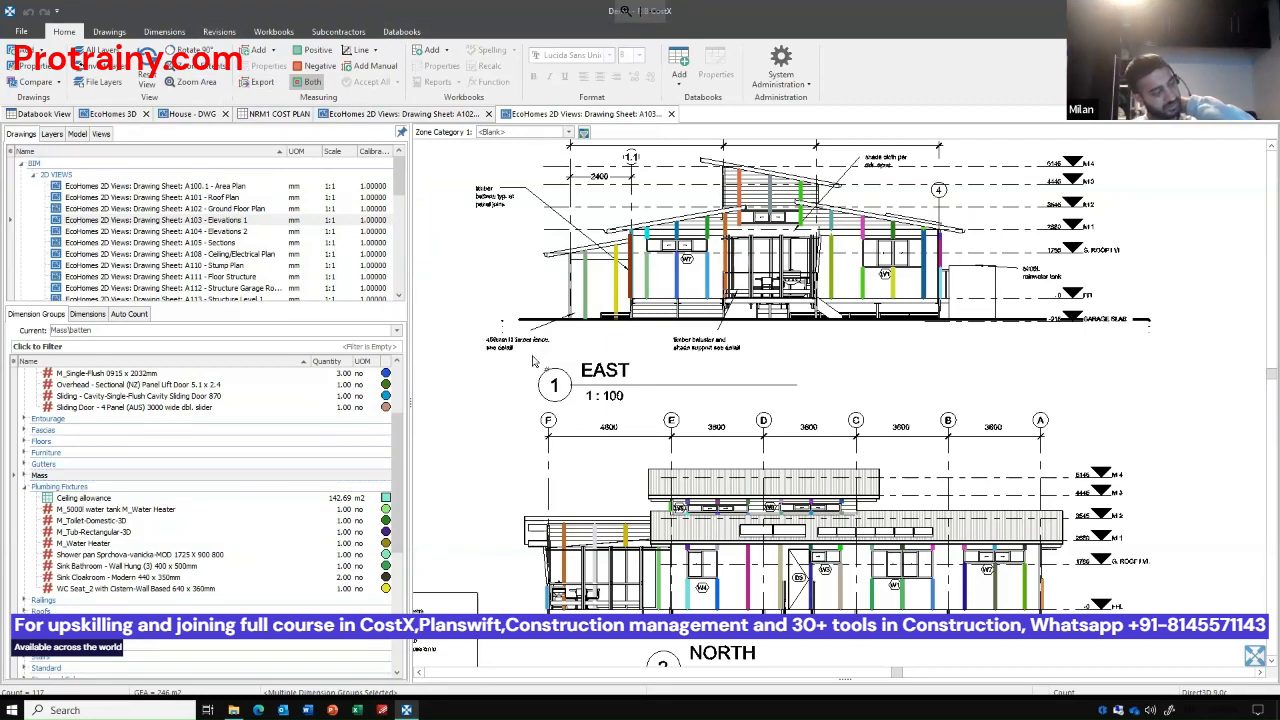
scroll(703, 352, up, 2)
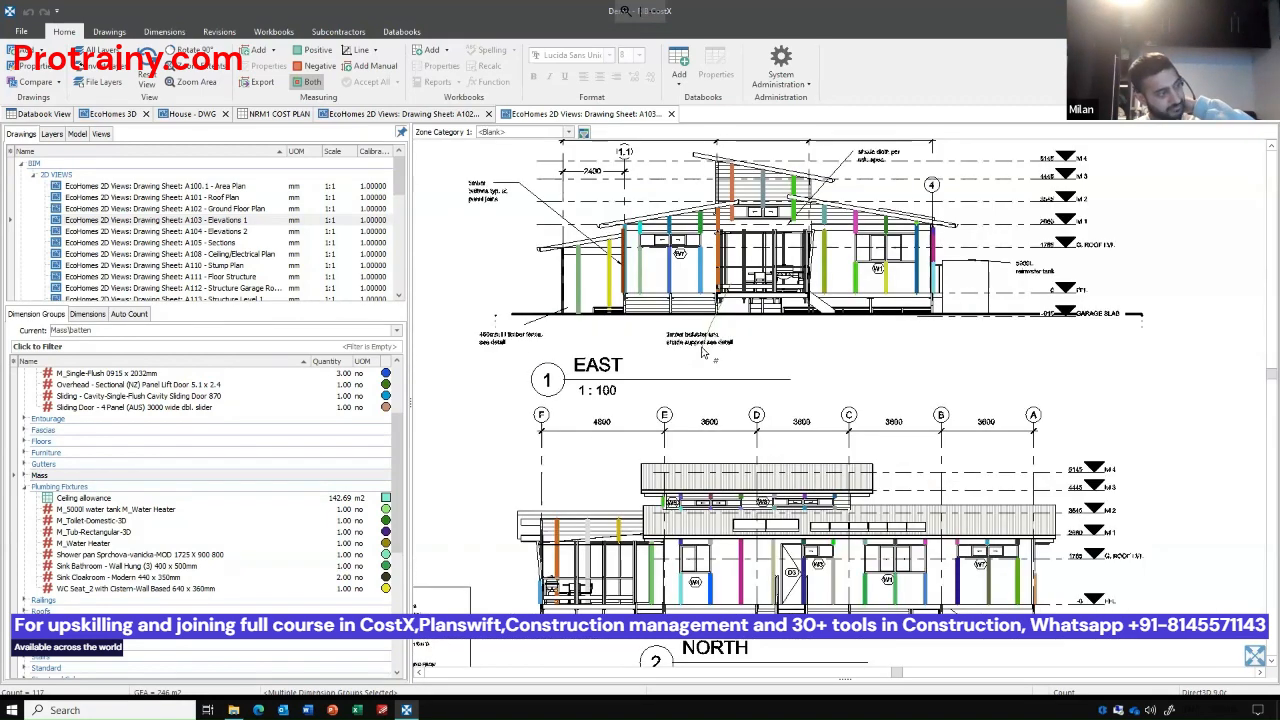
scroll(700, 345, up, 2)
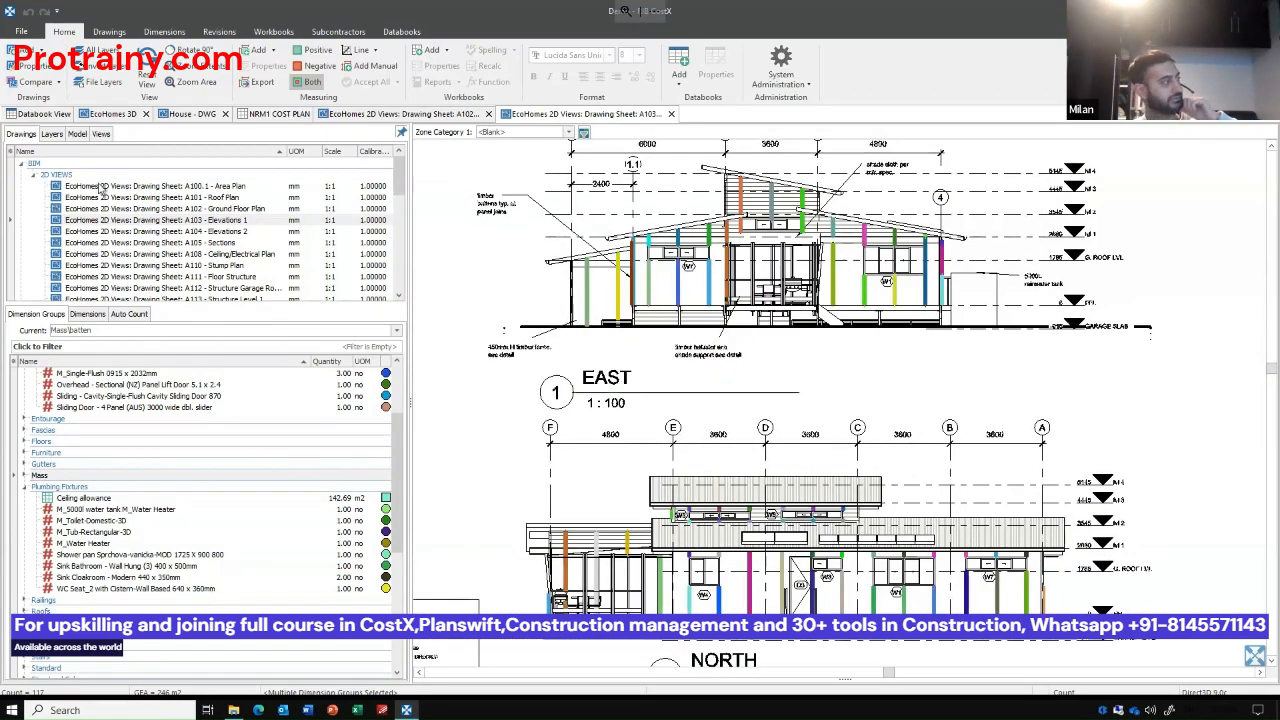
Look over the NRM1 COST PLAN workbook, the EcoHomes 3D model and the House - DWG drawing.
click(268, 115)
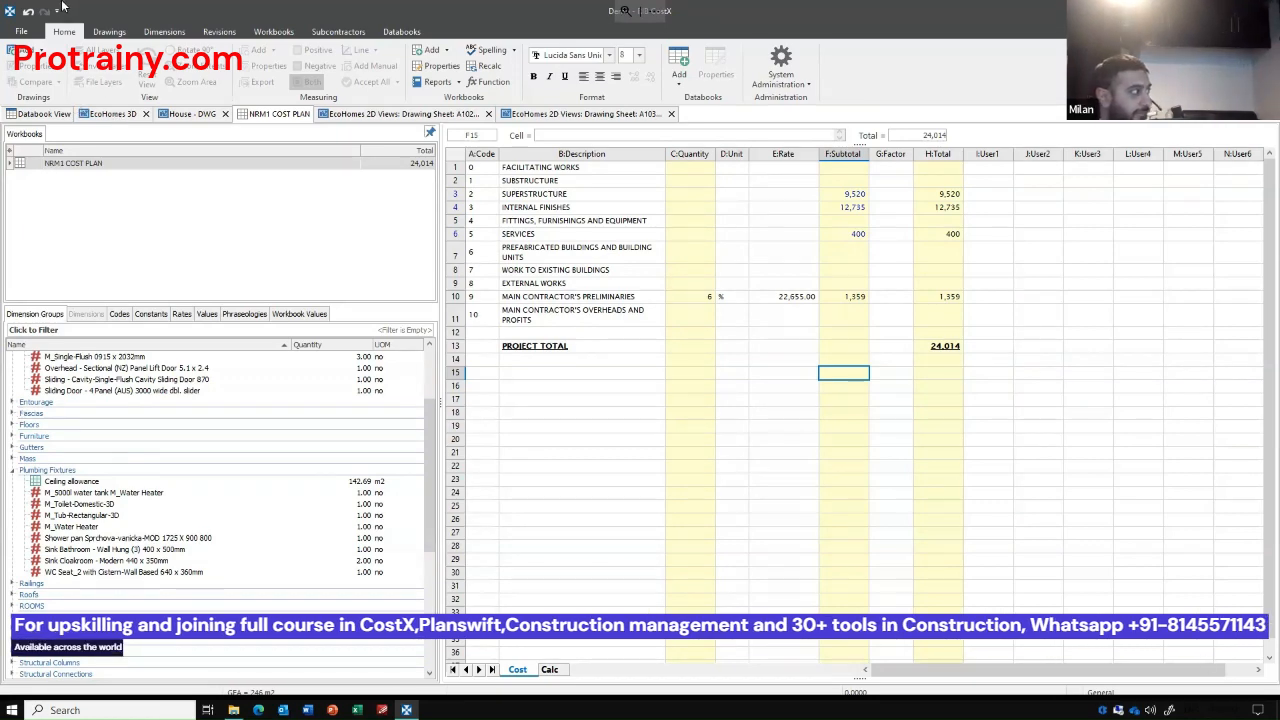
click(112, 113)
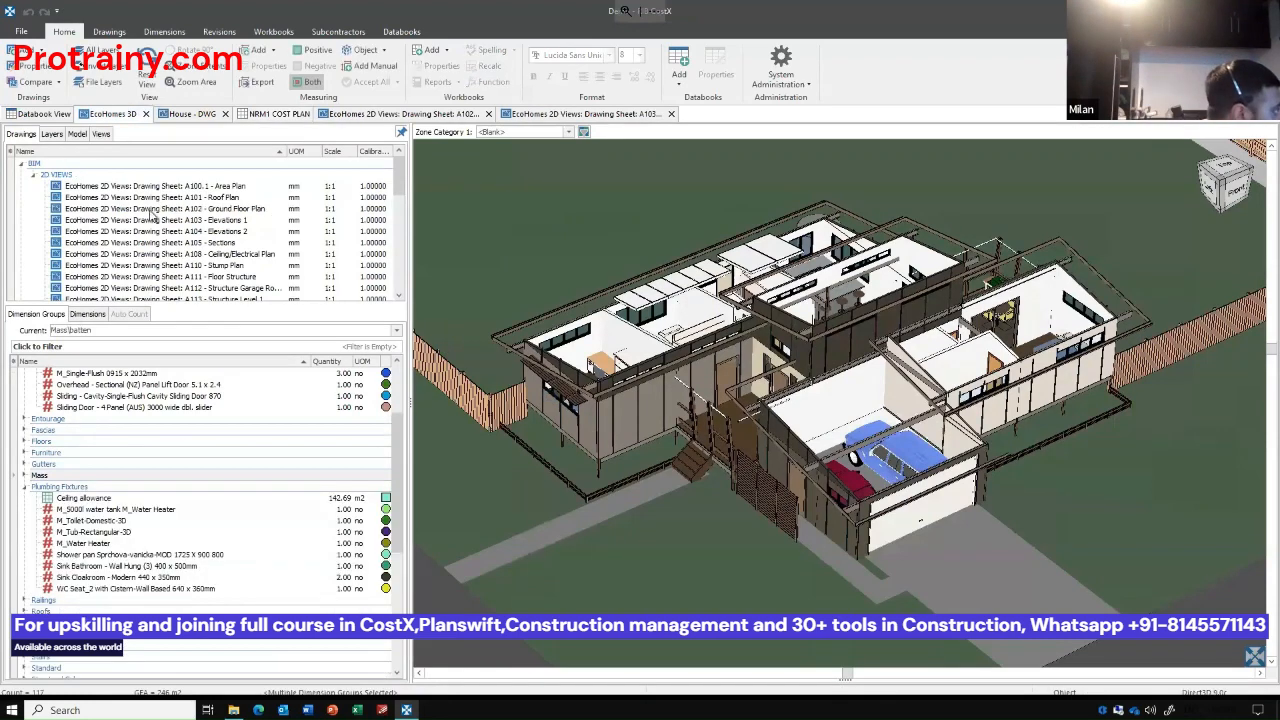
click(192, 113)
Start adding a drawing file and list the supported file formats in the file selection dialog.
click(21, 50)
mouse_move(655, 82)
mouse_down()
mouse_move(225, 52)
mouse_move(134, 33)
mouse_up()
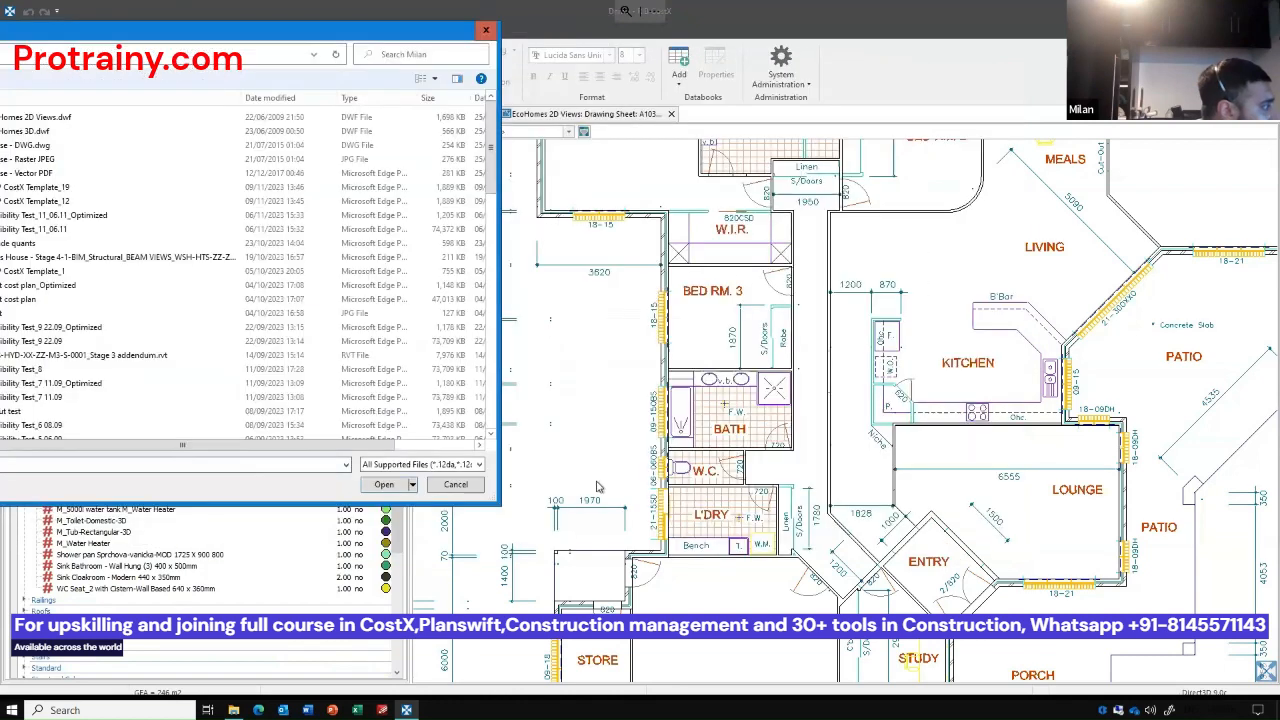
click(484, 465)
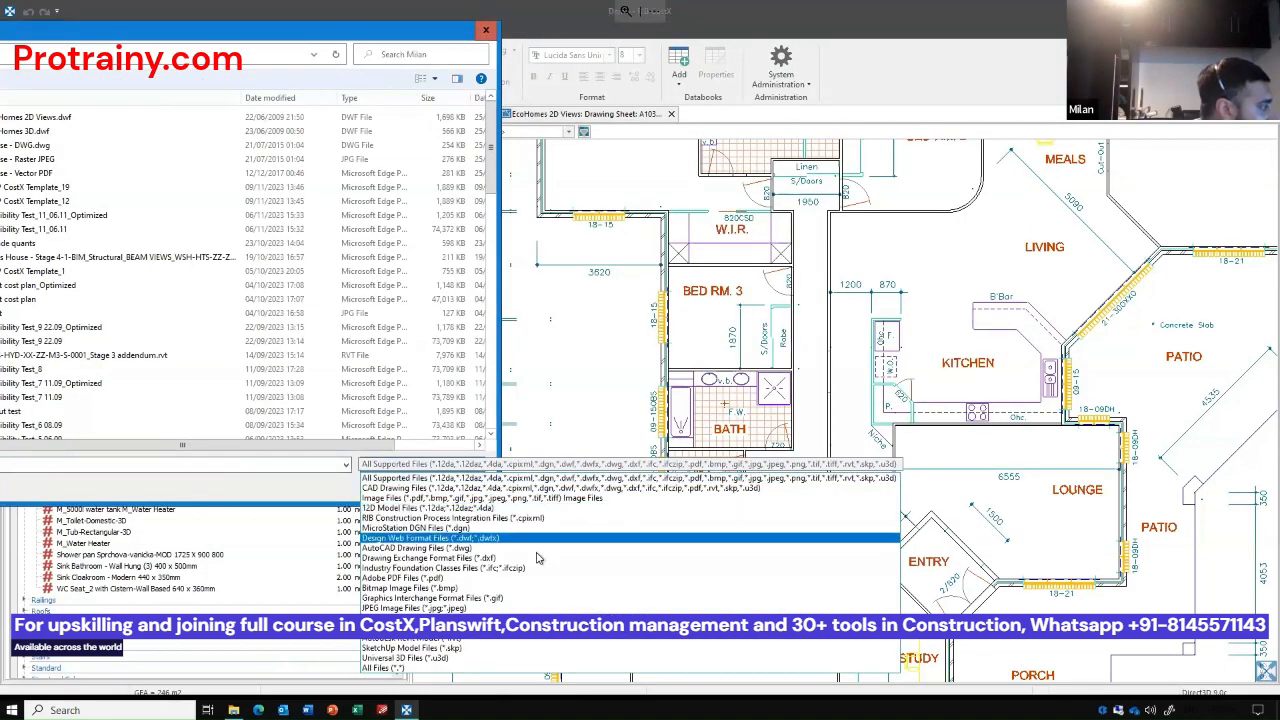